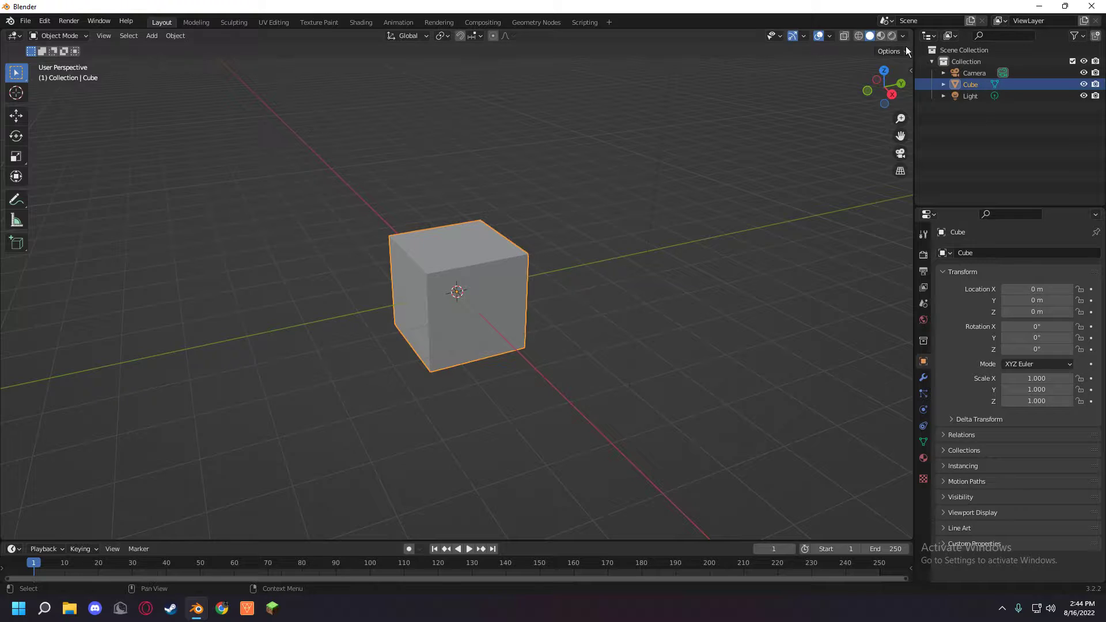
- Preview the default cube in Material Preview shading and return the viewport to Solid shading
click(881, 36)
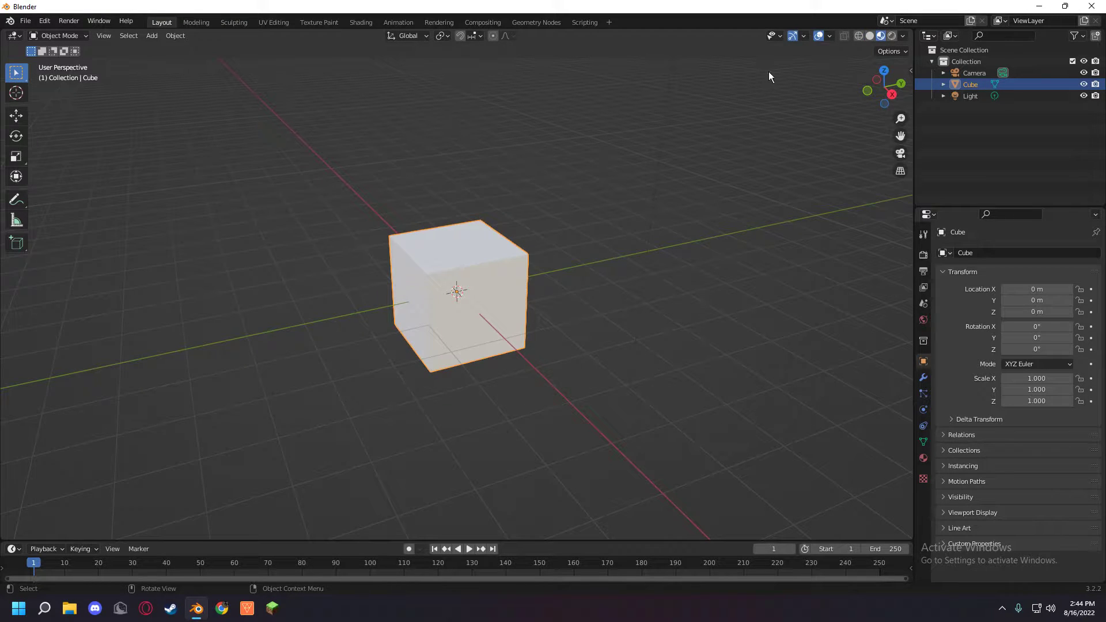
click(870, 36)
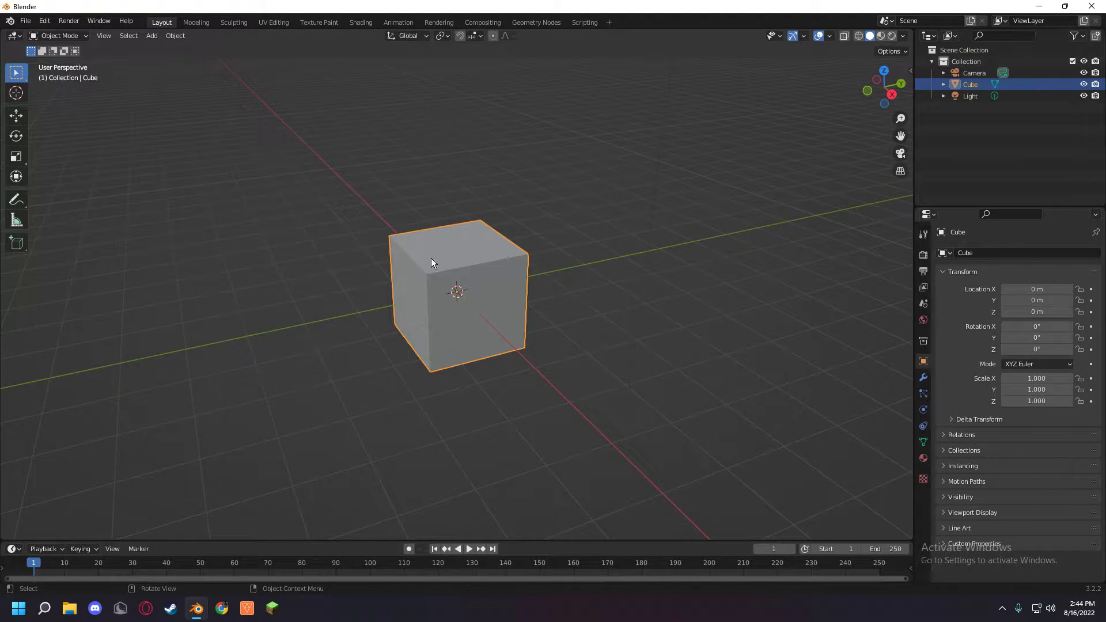
- Enter Edit Mode on the default cube and clear its mesh selection
middle_drag(429, 249, 520, 210)
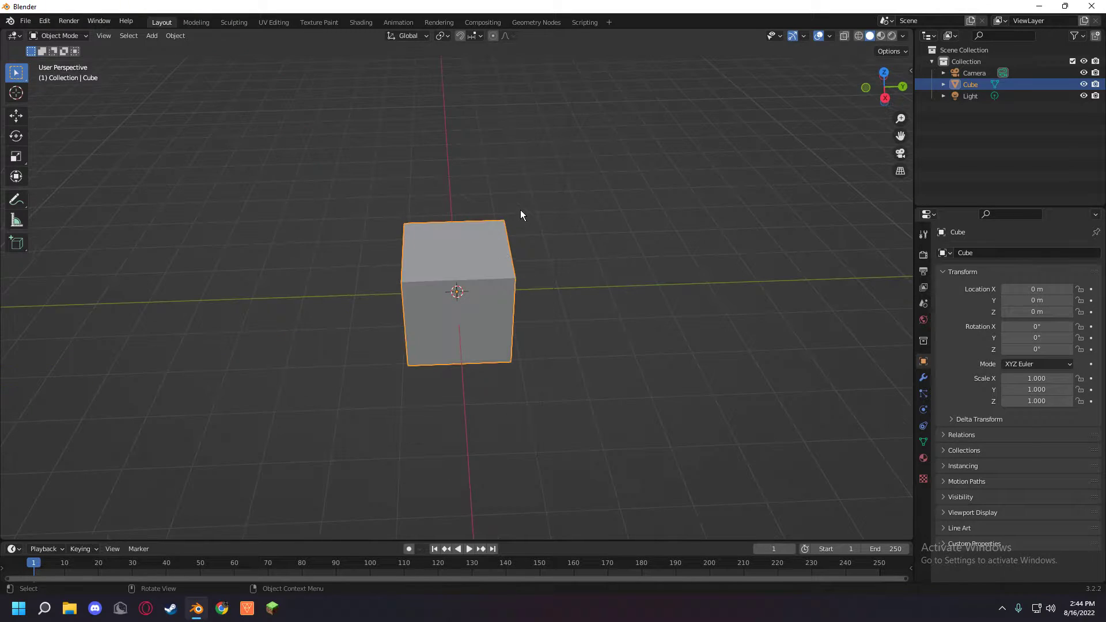
key(Tab)
click(328, 144)
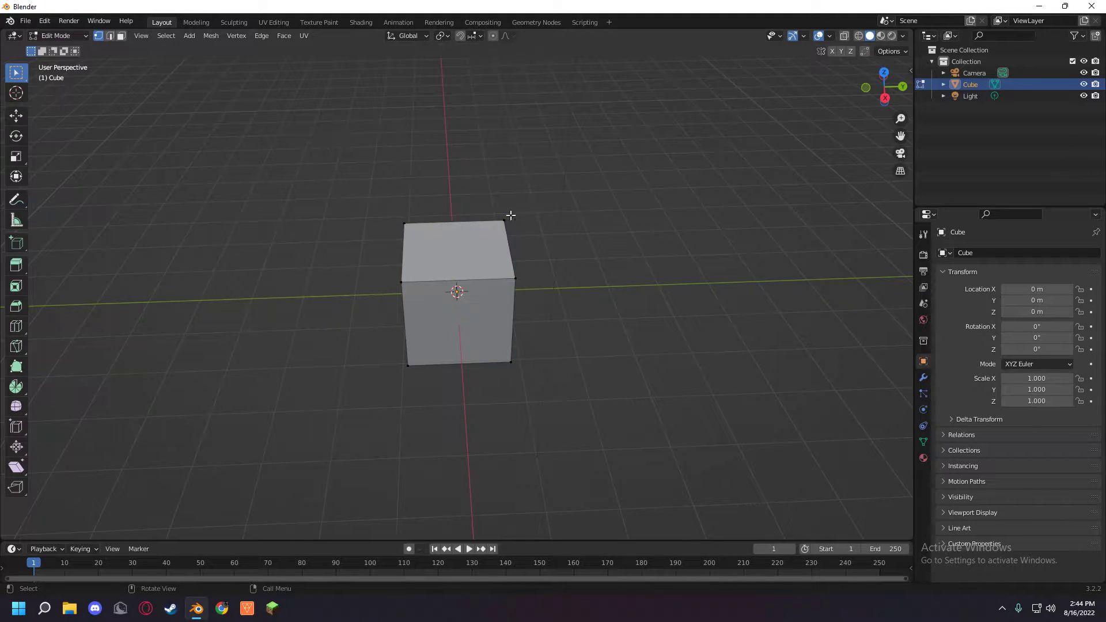
- Start the Shortcut VUr keystroke display add-on and hide the sidebar again
click(911, 70)
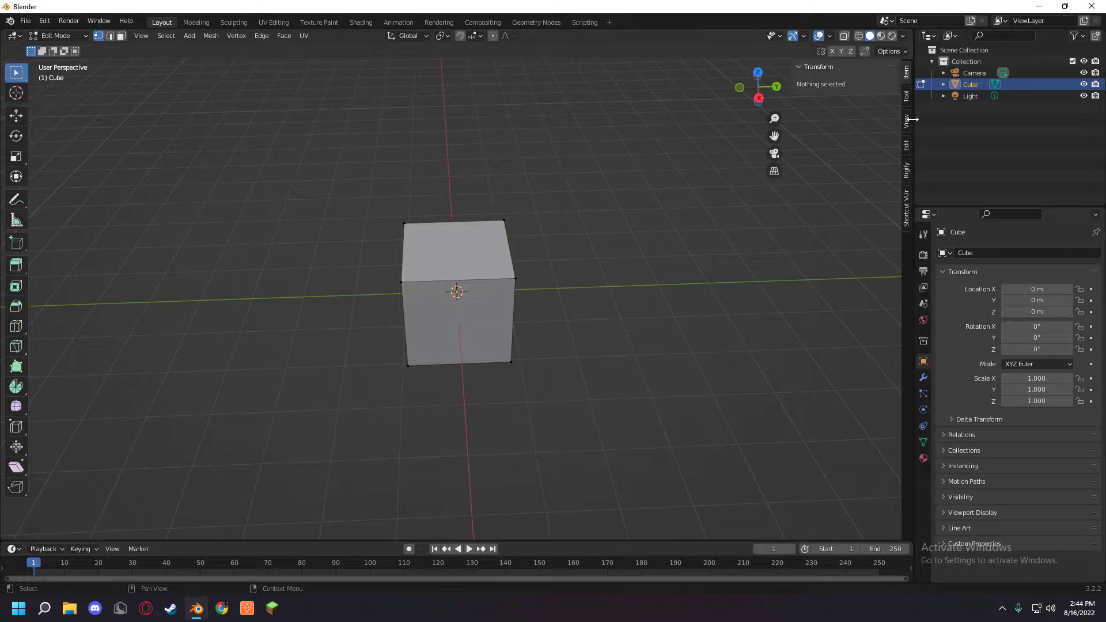
click(907, 201)
click(845, 83)
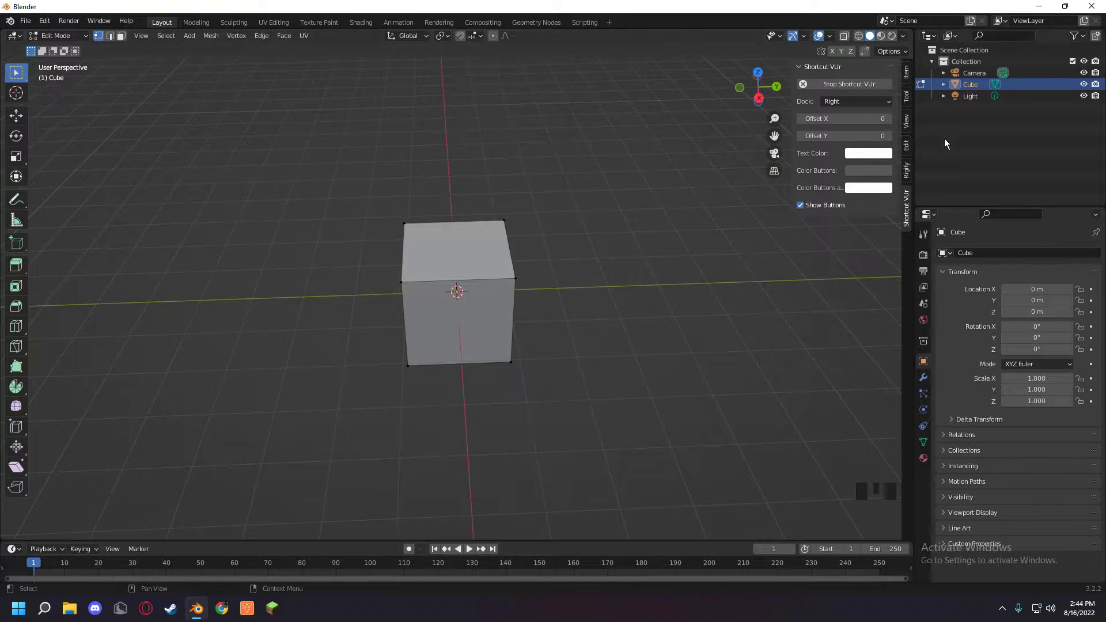
drag(793, 86, 911, 86)
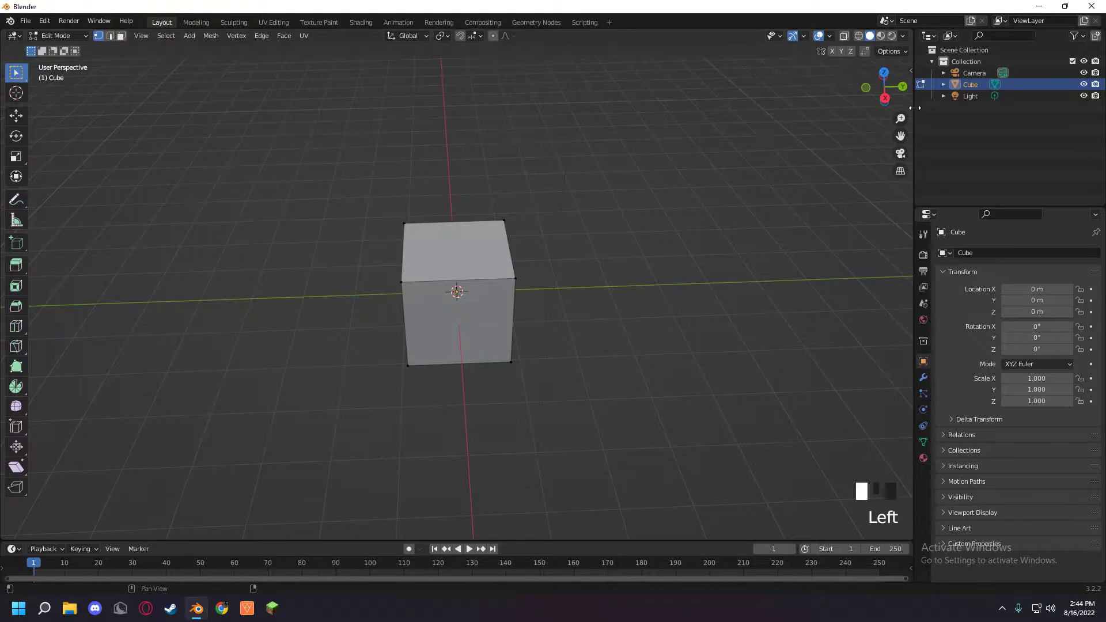
click(703, 163)
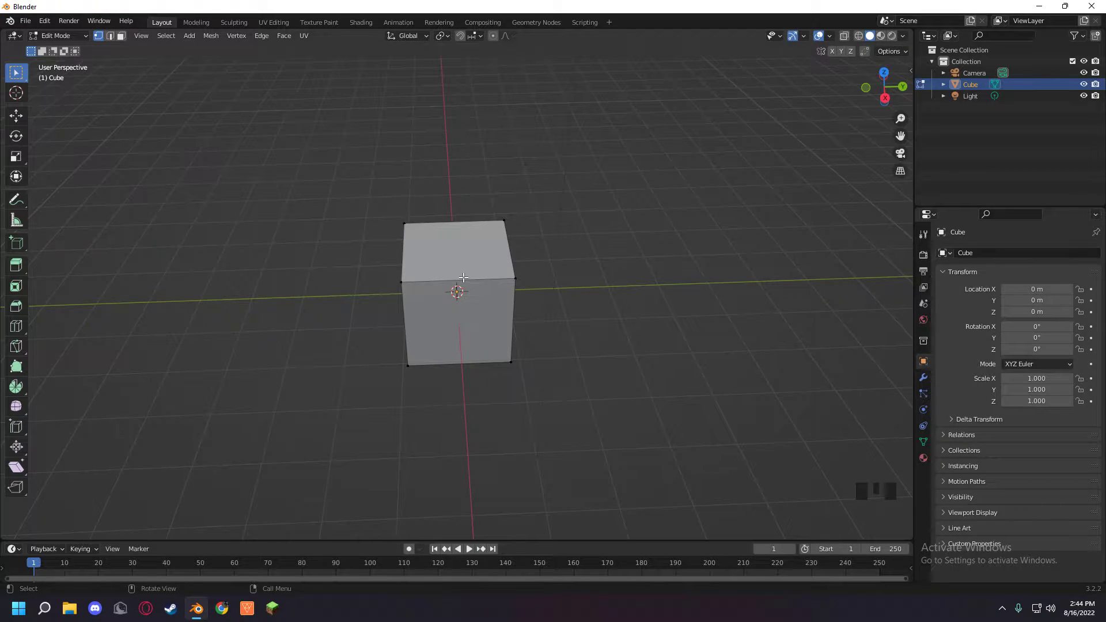
- Switch to face selection and select only the cube's top face
middle_drag(463, 278, 675, 267)
key(3)
click(439, 252)
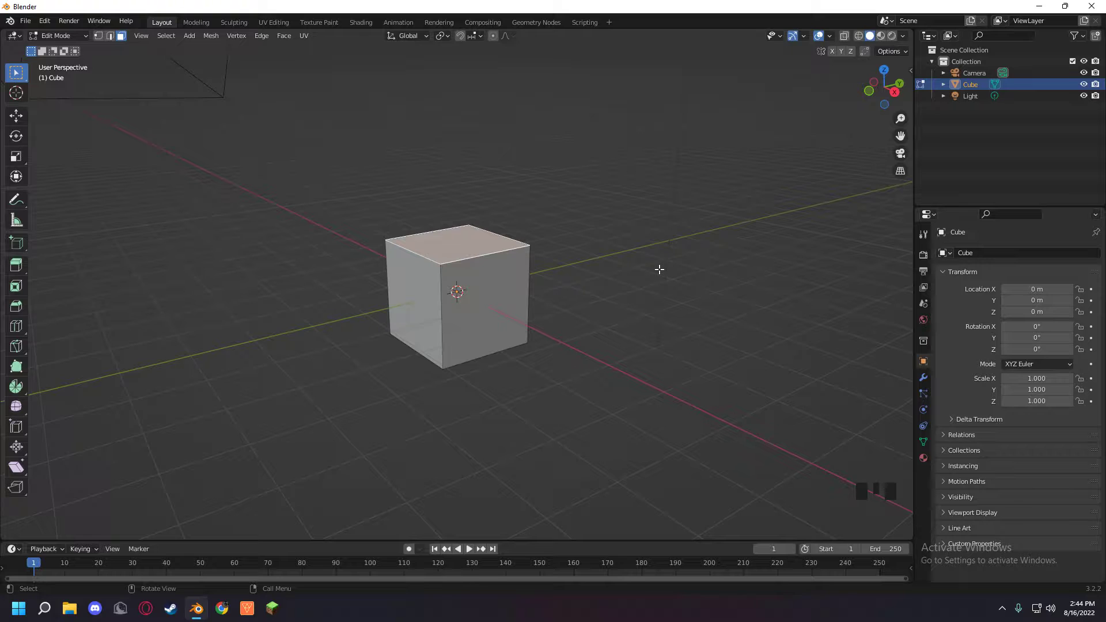
click(553, 233)
click(439, 249)
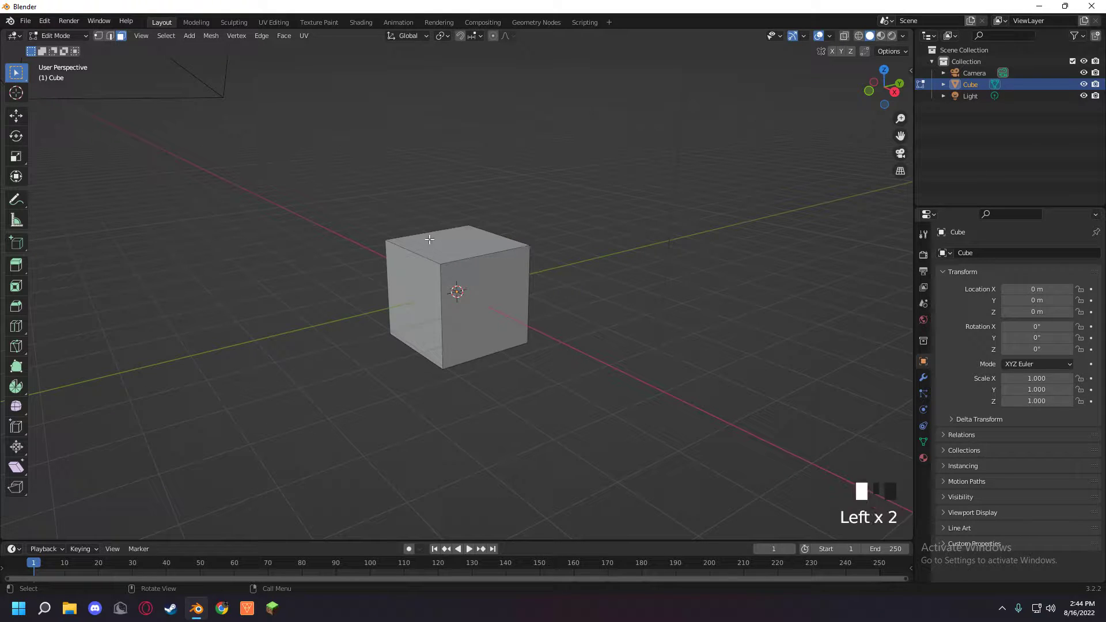
- Extrude the cube's top face upward and scale it down to form a tapered, roof-like upper section
middle_drag(462, 254, 486, 257)
key(e)
click(516, 195)
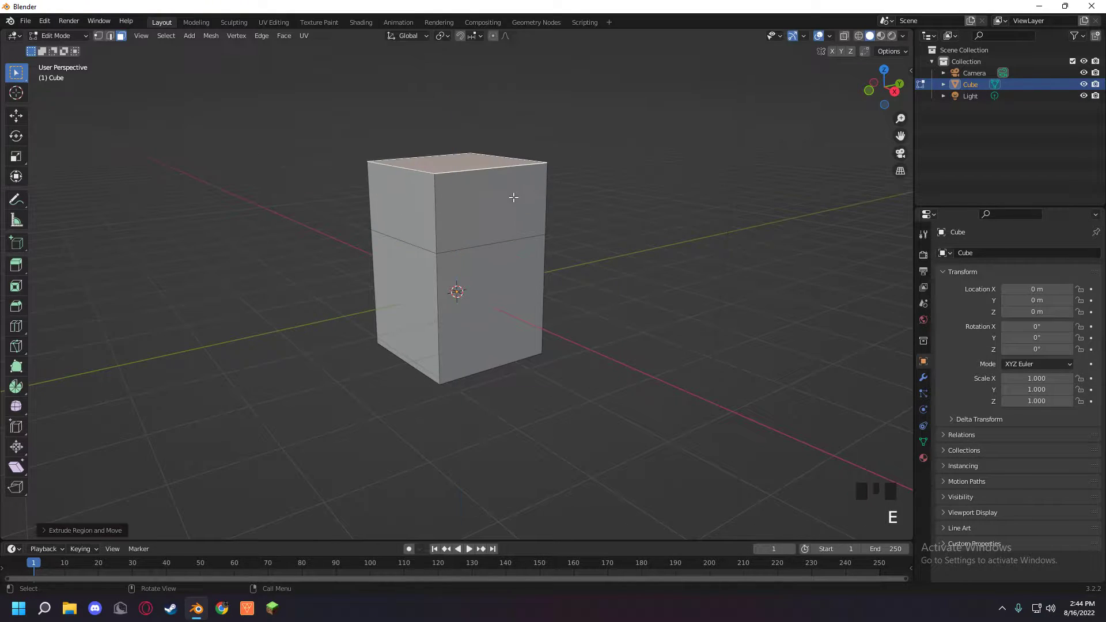
shift+middle_drag(516, 195, 588, 315)
key(s)
click(487, 265)
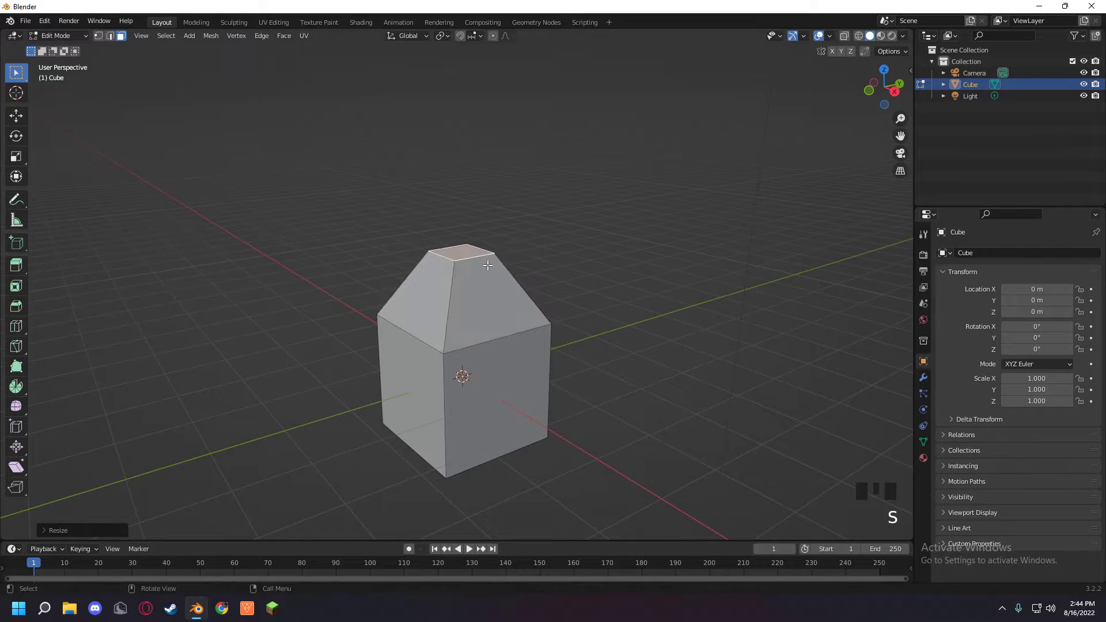
- Inset the small top face and extrude it upward into a column that narrows toward its end
key(i)
click(496, 258)
scroll(496, 258, up, 2)
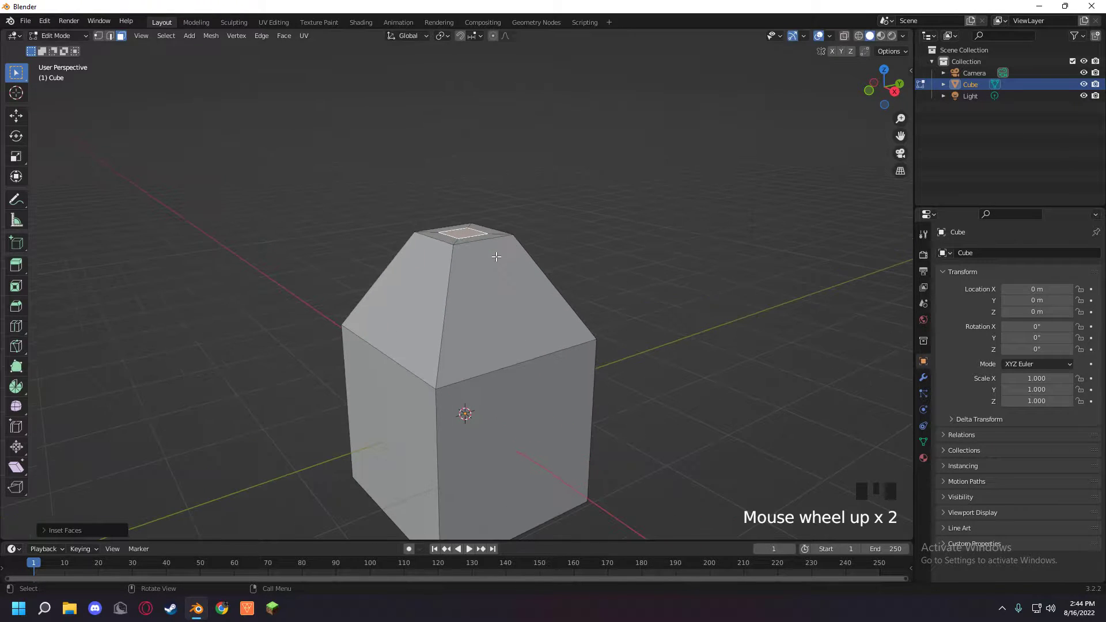
shift+middle_drag(496, 258, 553, 329)
key(e)
click(584, 204)
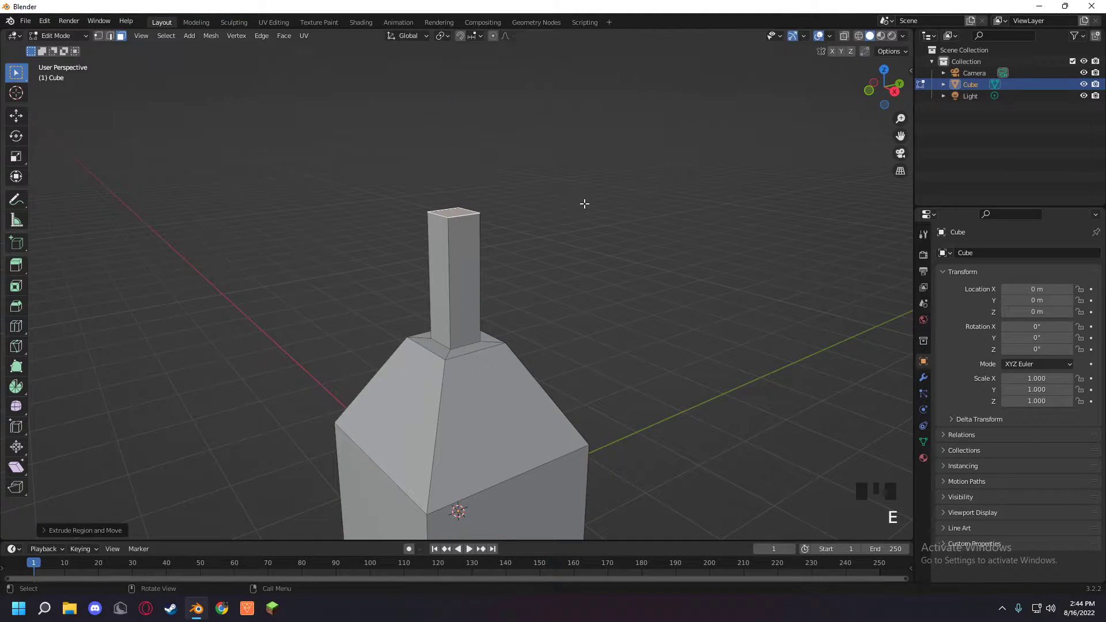
key(s)
click(544, 217)
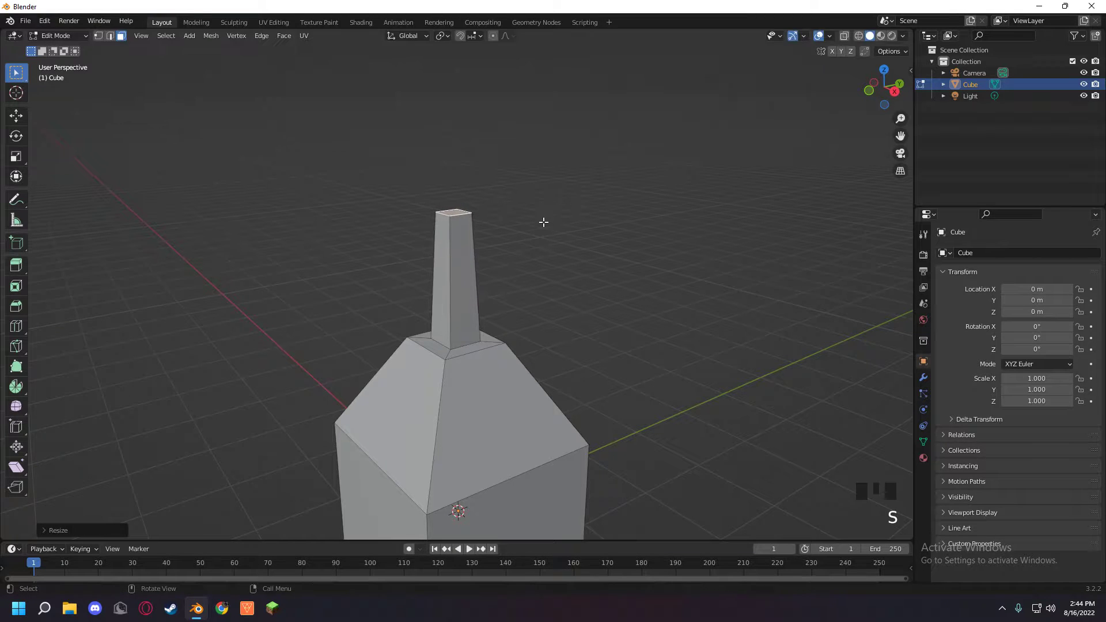
- Inset the end face of the narrow column and extrude it upward into a thin spire
key(i)
click(535, 225)
key(e)
click(543, 131)
scroll(559, 202, down, 4)
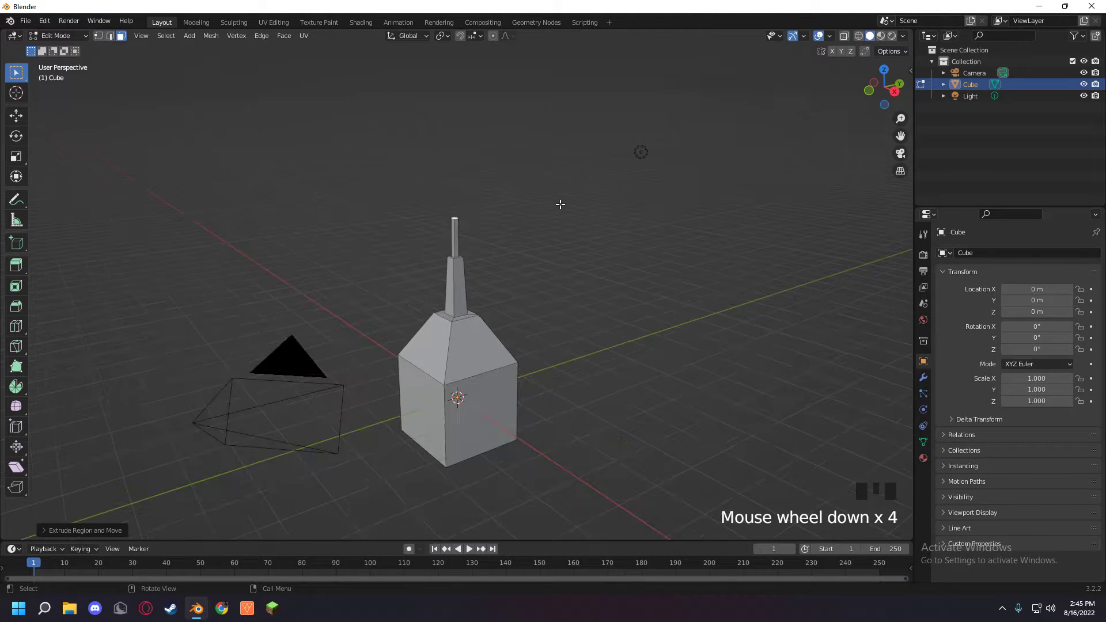
middle_drag(559, 202, 494, 358)
- Undo all the extrusions, insets and scalings back to the plain cube with its top face selected
key(ctrl+z)
key(ctrl+z)
key(ctrl+z)
key(ctrl+z)
key(ctrl+z)
key(ctrl+z)
key(ctrl+z)
key(ctrl+z)
key(ctrl+z)
key(ctrl+z)
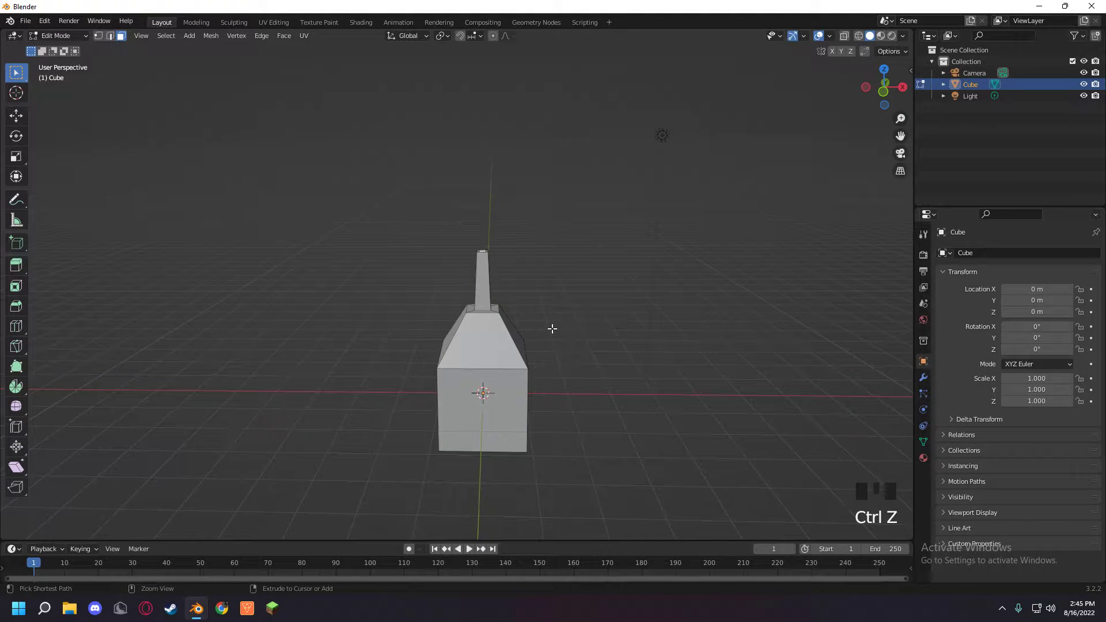
shift+scroll(523, 352, up, 1)
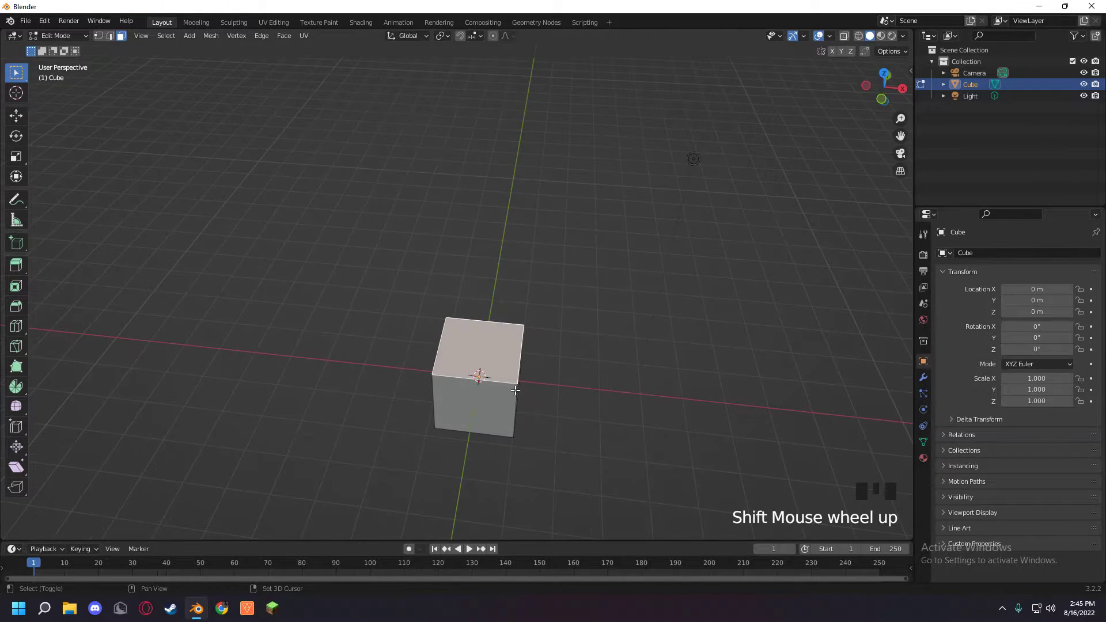
- Try extruding the plain cube's top face and undo the extrusion
scroll(512, 279, up, 2)
middle_drag(511, 279, 514, 252)
key(e)
click(569, 215)
key(ctrl+z)
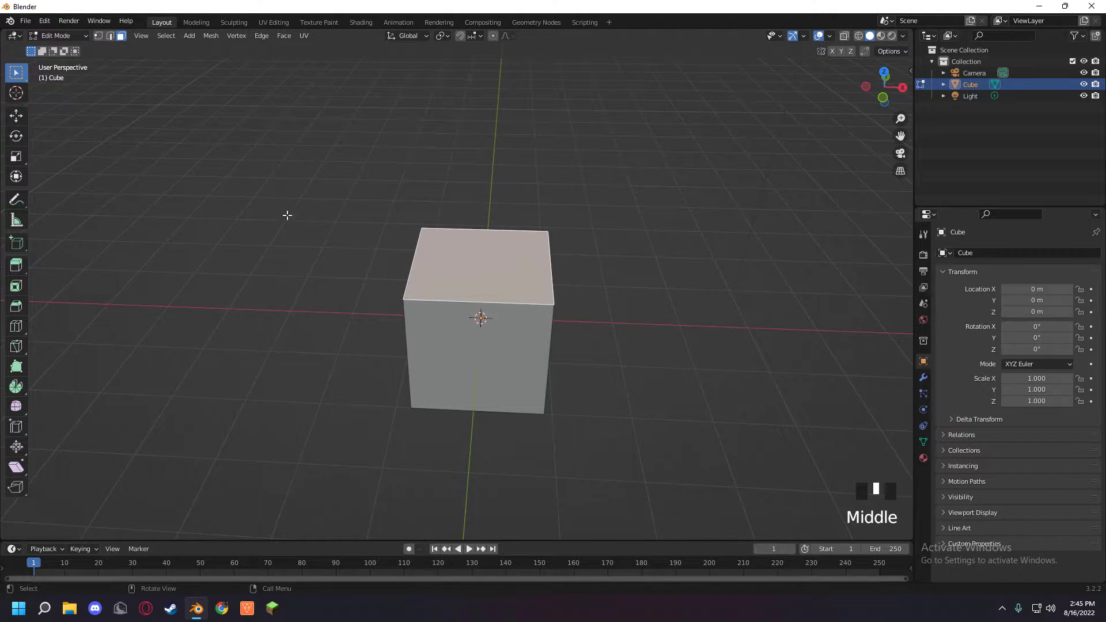
- Switch to vertex selection, move one top corner vertex of the cube freely, and undo the move
click(99, 36)
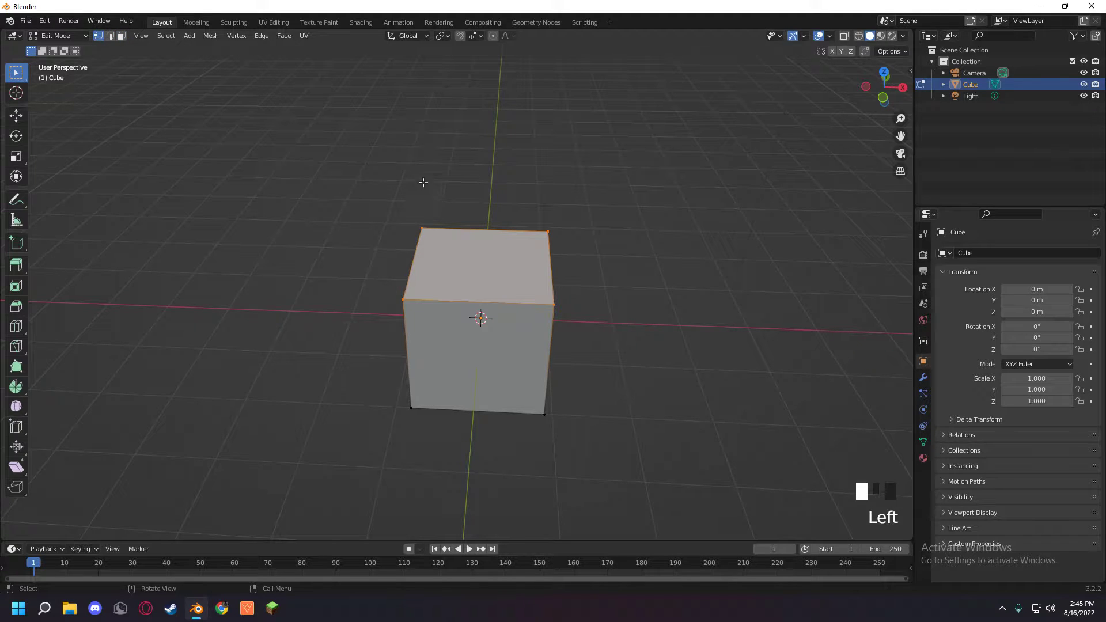
click(516, 189)
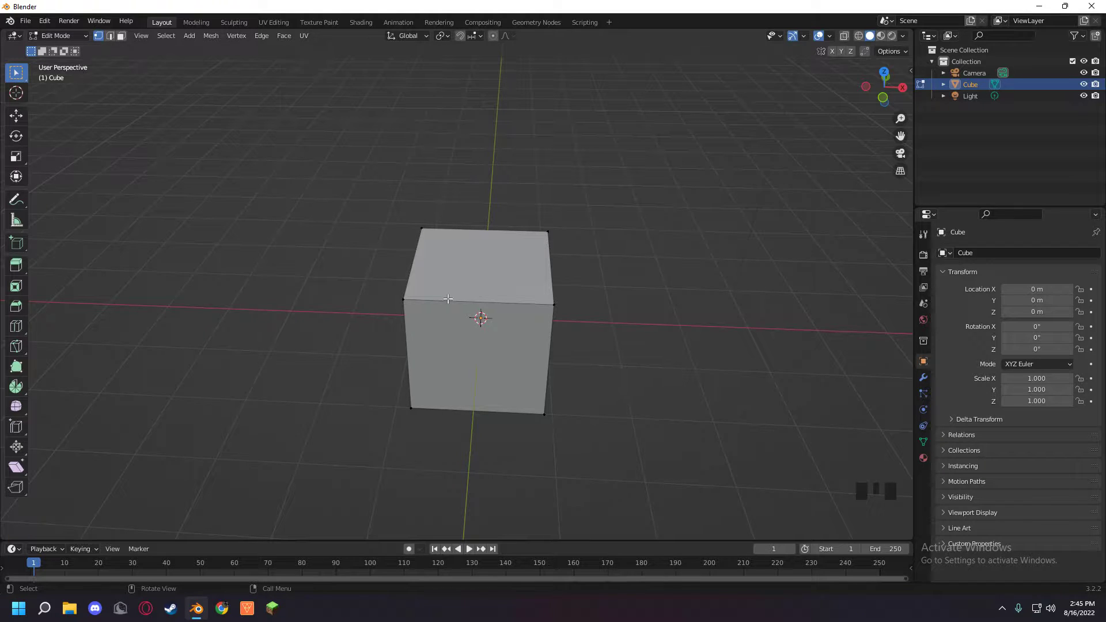
click(403, 301)
key(g)
click(431, 293)
key(ctrl+z)
- Switch to edge selection, move the front edge of the cube's top face, and undo the move
middle_drag(613, 287, 383, 208)
key(2)
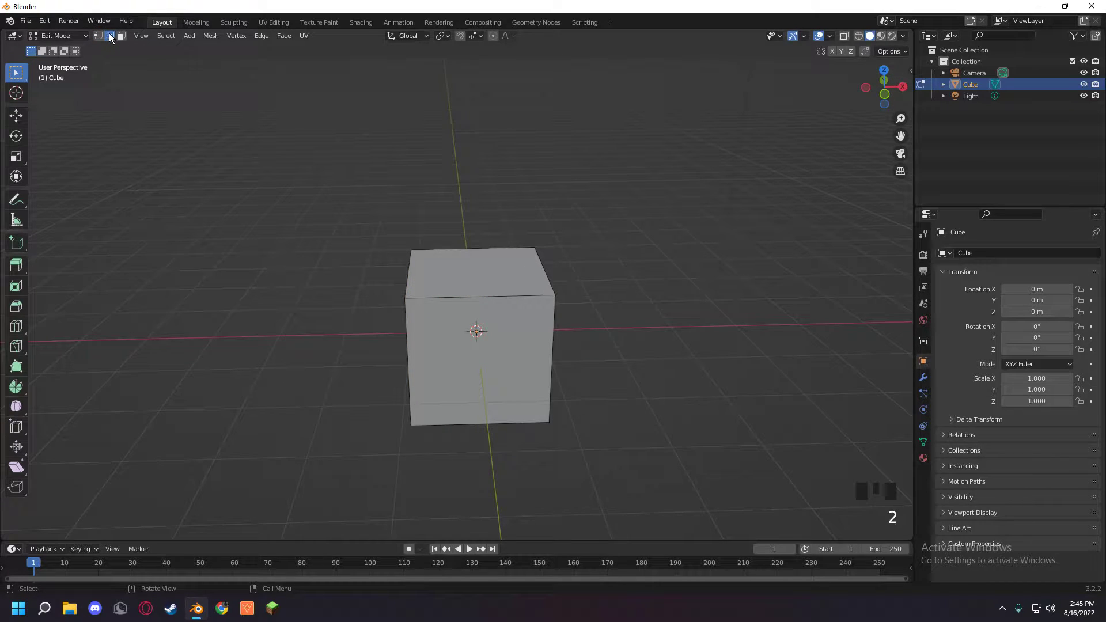
click(474, 298)
middle_drag(474, 299, 589, 257)
key(g)
click(596, 249)
key(ctrl+z)
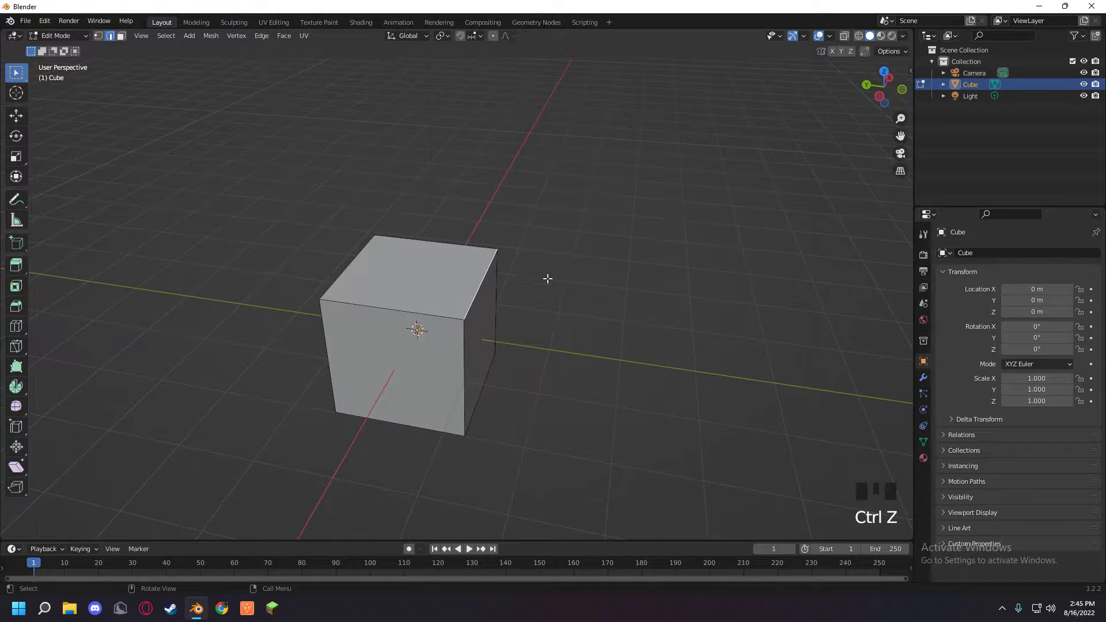
- Move one vertical corner edge of the cube and undo the move
scroll(547, 279, up, 4)
middle_drag(408, 342, 521, 250)
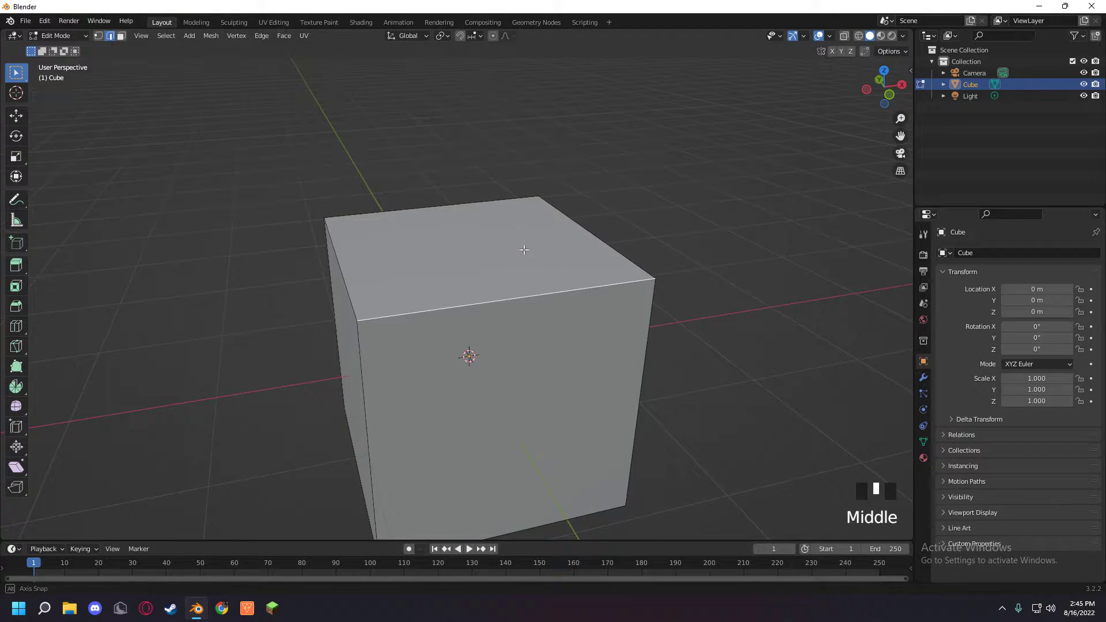
click(371, 369)
key(g)
click(502, 348)
key(ctrl+z)
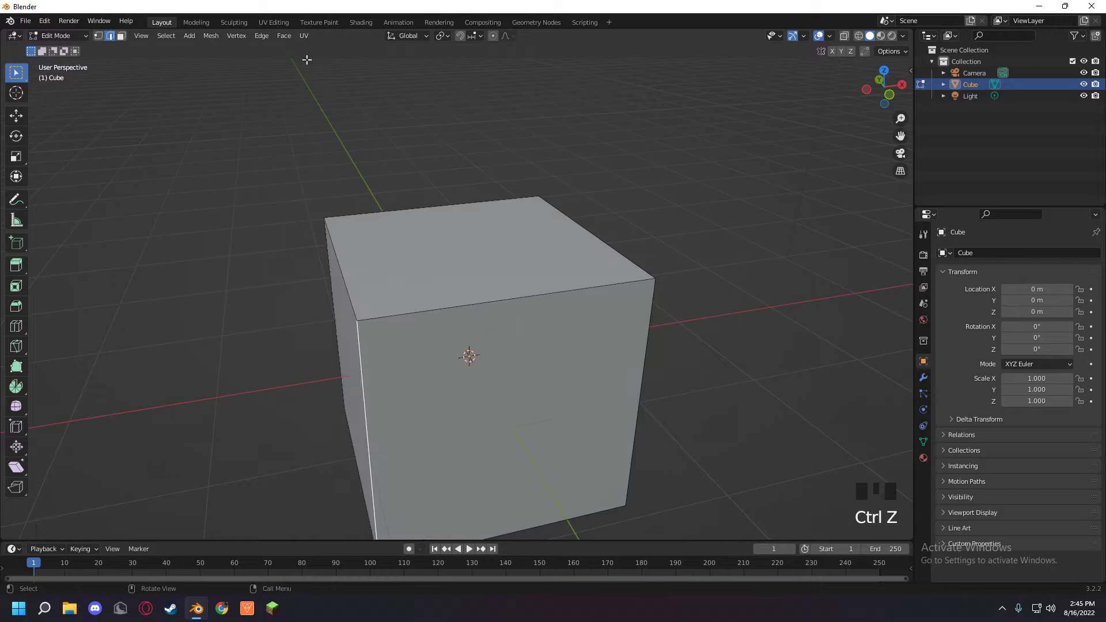
- Switch back to face selection, move the cube's top face freely, and undo the move and selection
click(121, 35)
click(479, 271)
scroll(642, 420, down, 4)
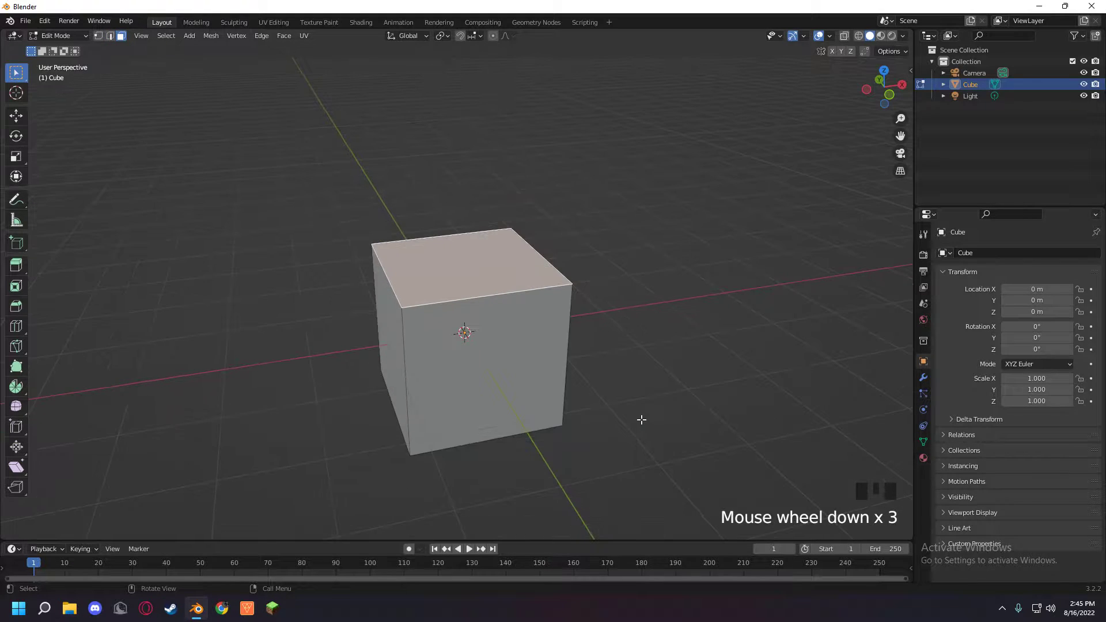
middle_drag(724, 402, 484, 348)
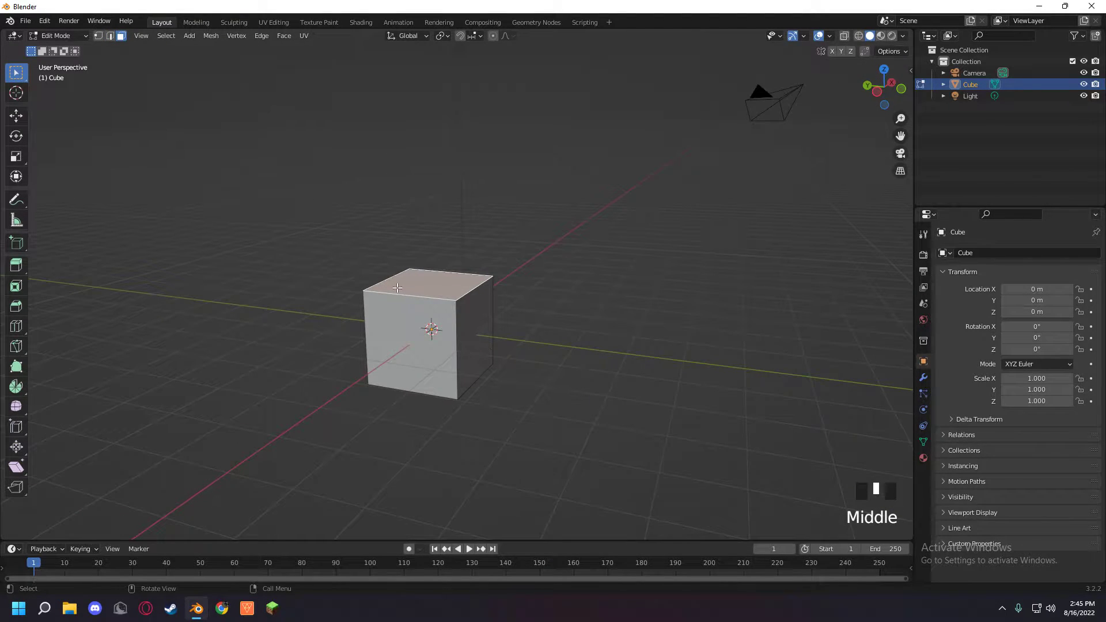
key(g)
click(521, 239)
key(ctrl+z)
key(ctrl+z)
key(ctrl+z)
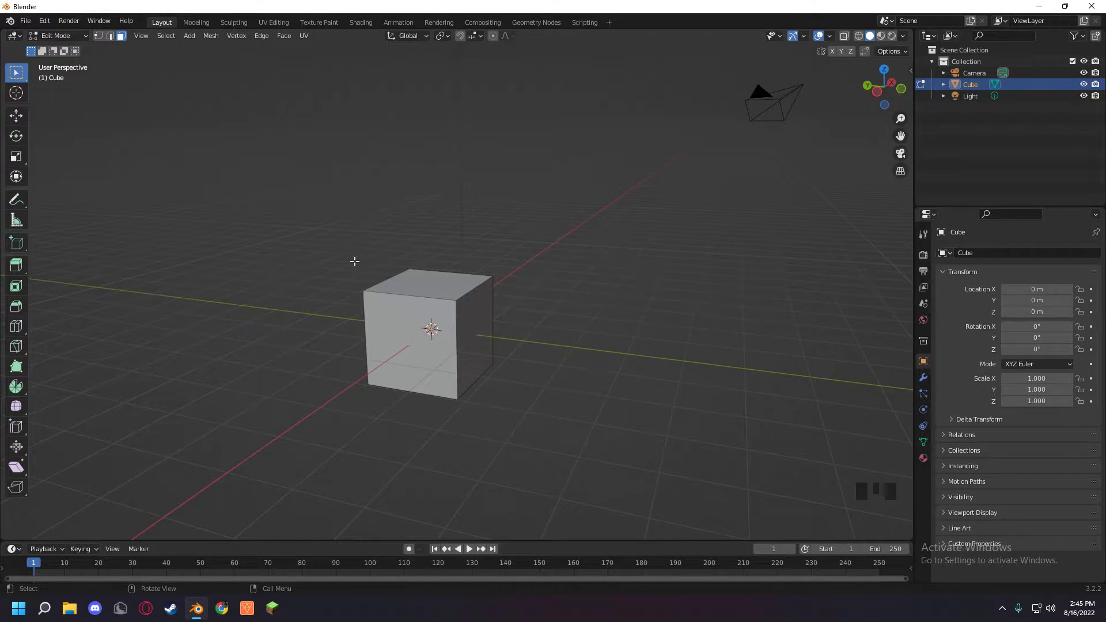
- Select the cube's top face and remove the timeline area by merging it into the 3D viewport
click(441, 287)
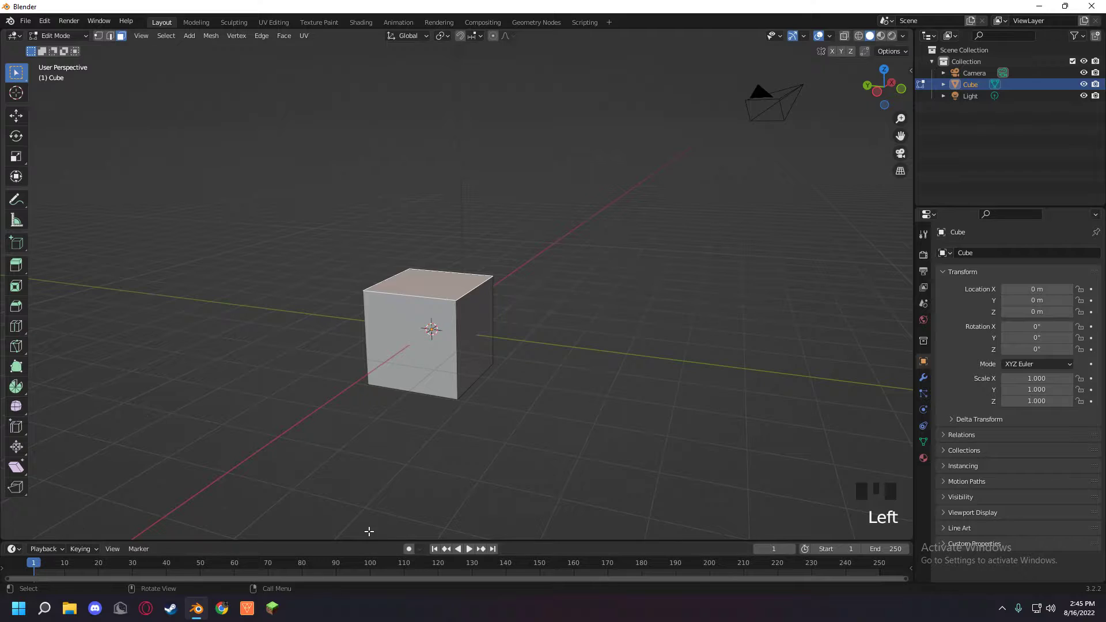
mouse_move(371, 539)
mouse_down()
mouse_move(388, 521)
mouse_move(388, 545)
mouse_up()
right_click(355, 559)
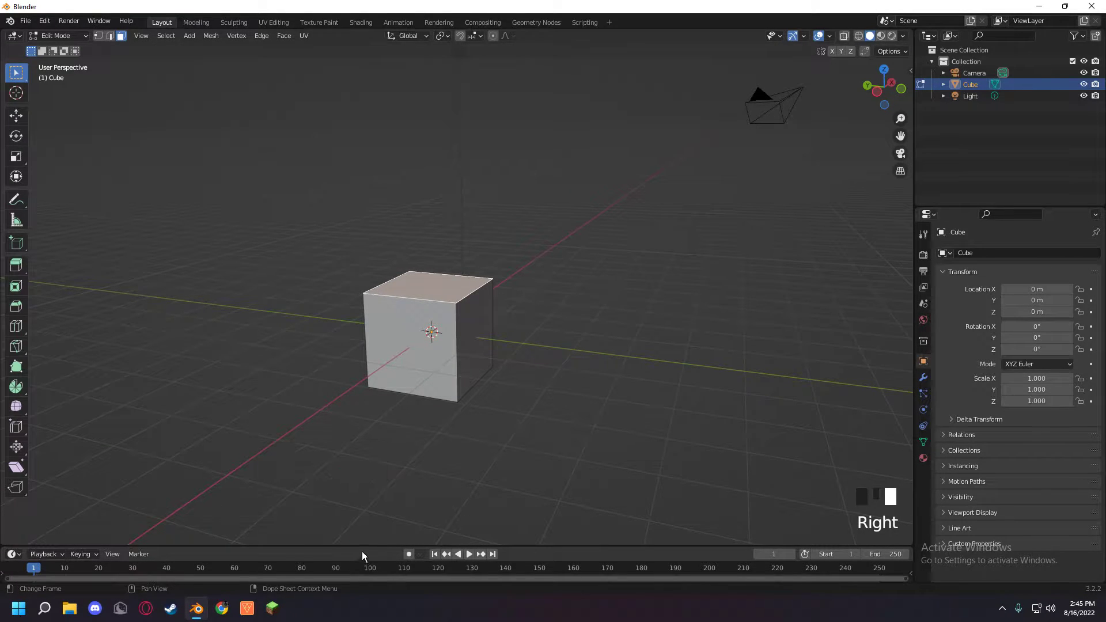
right_click(356, 562)
click(344, 580)
click(444, 308)
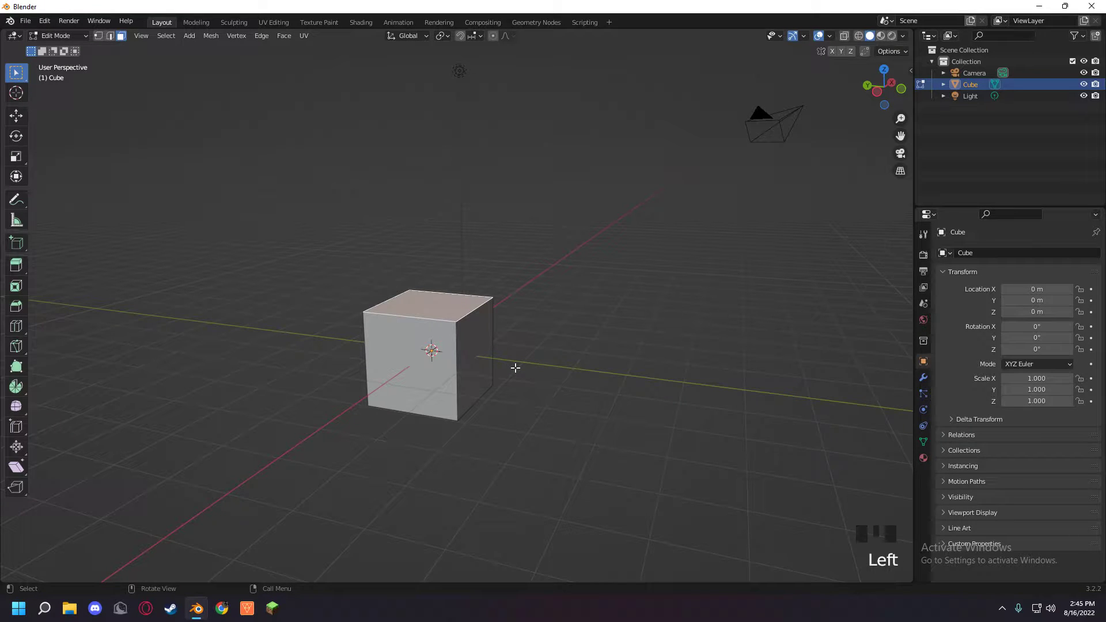
- Extrude the selected top face upward as a demonstration and undo the extrusion
middle_drag(492, 348, 610, 304)
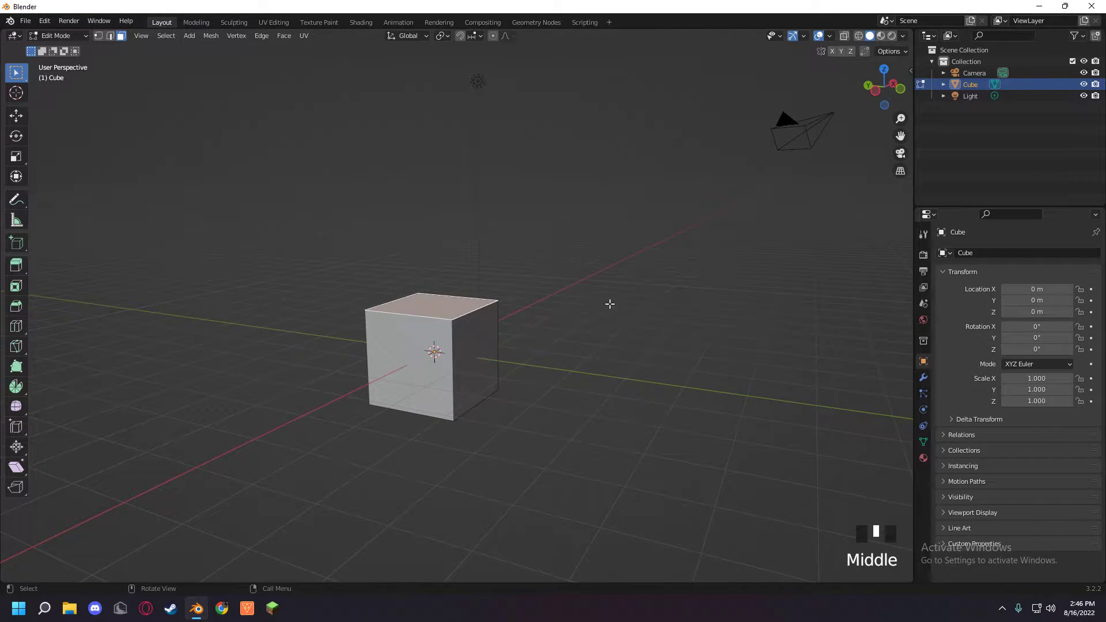
scroll(441, 320, up, 2)
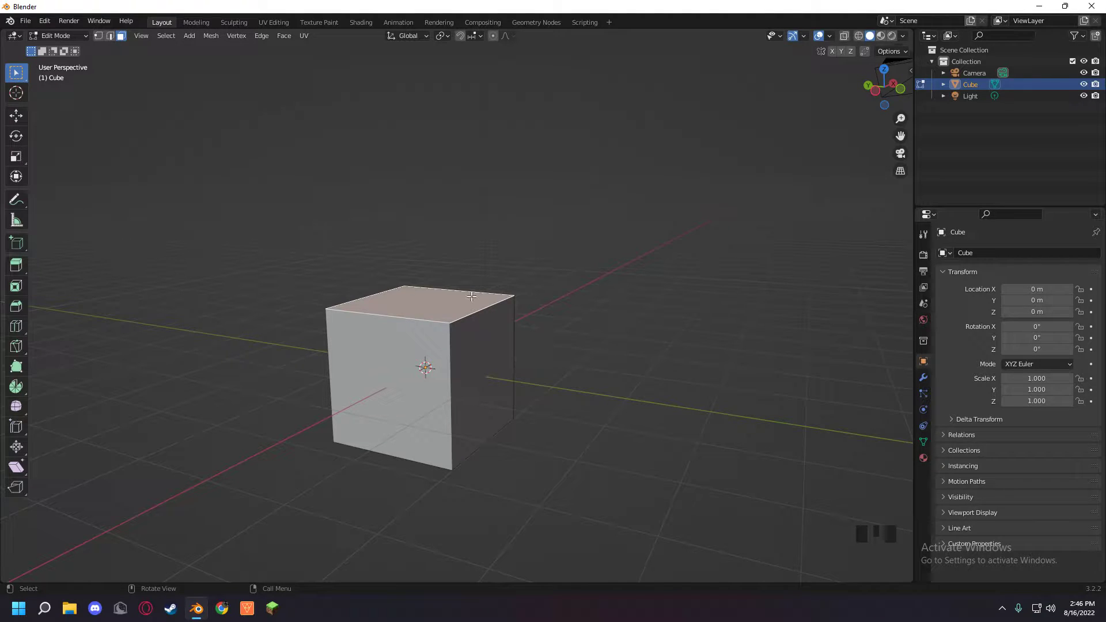
middle_drag(564, 330, 462, 343)
middle_drag(441, 281, 455, 262)
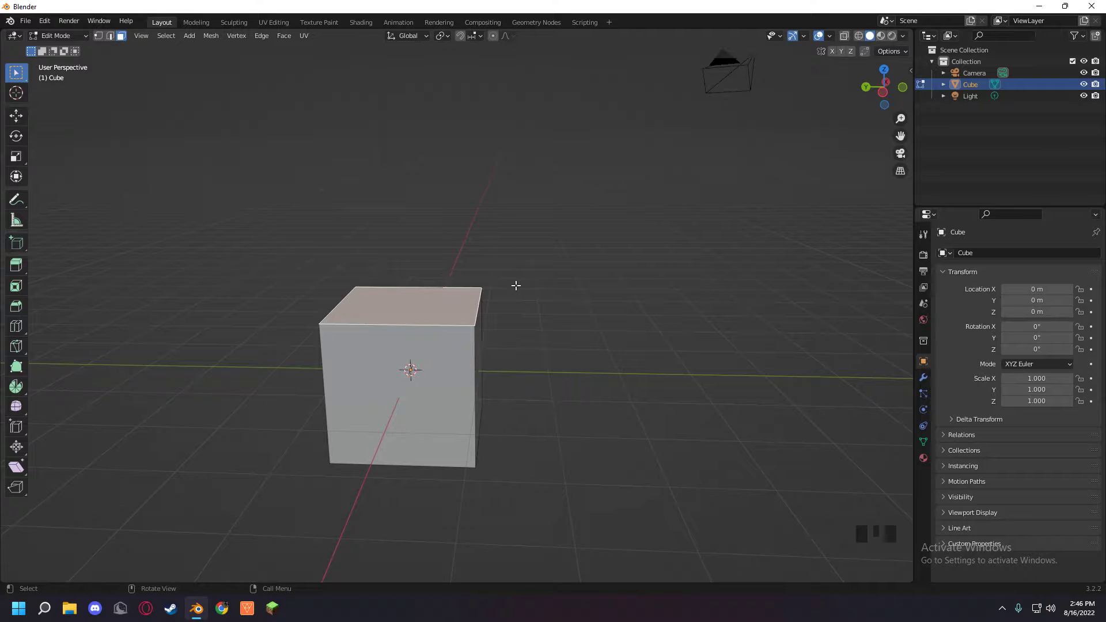
key(e)
click(570, 116)
key(ctrl+z)
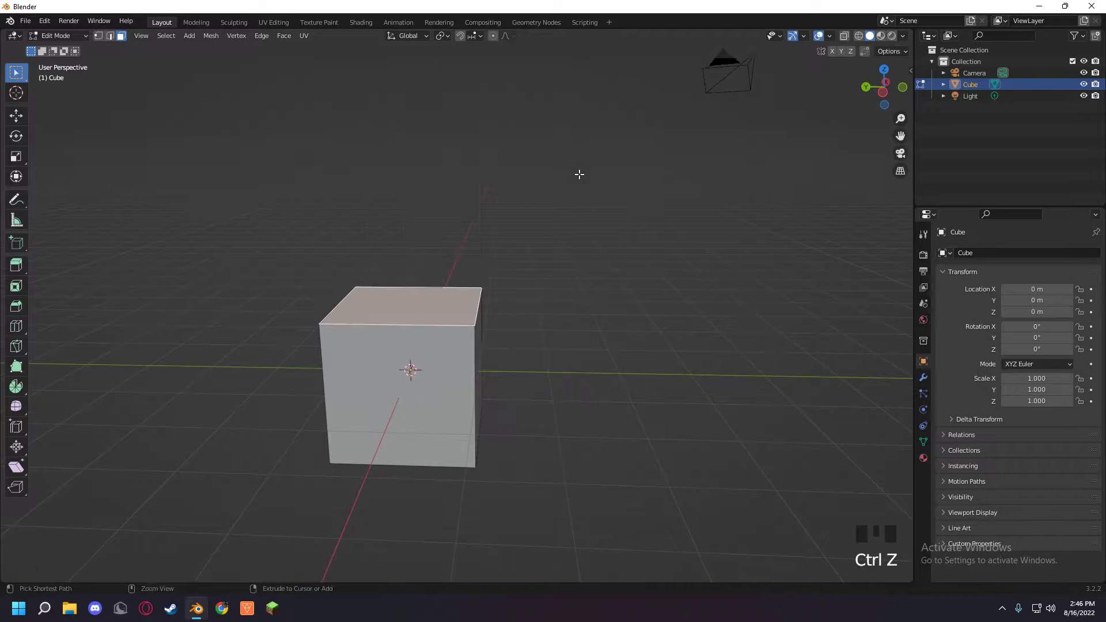
- Try enlarging only the cube's top face with Scale, and undo the scaling
middle_drag(589, 305, 581, 310)
key(s)
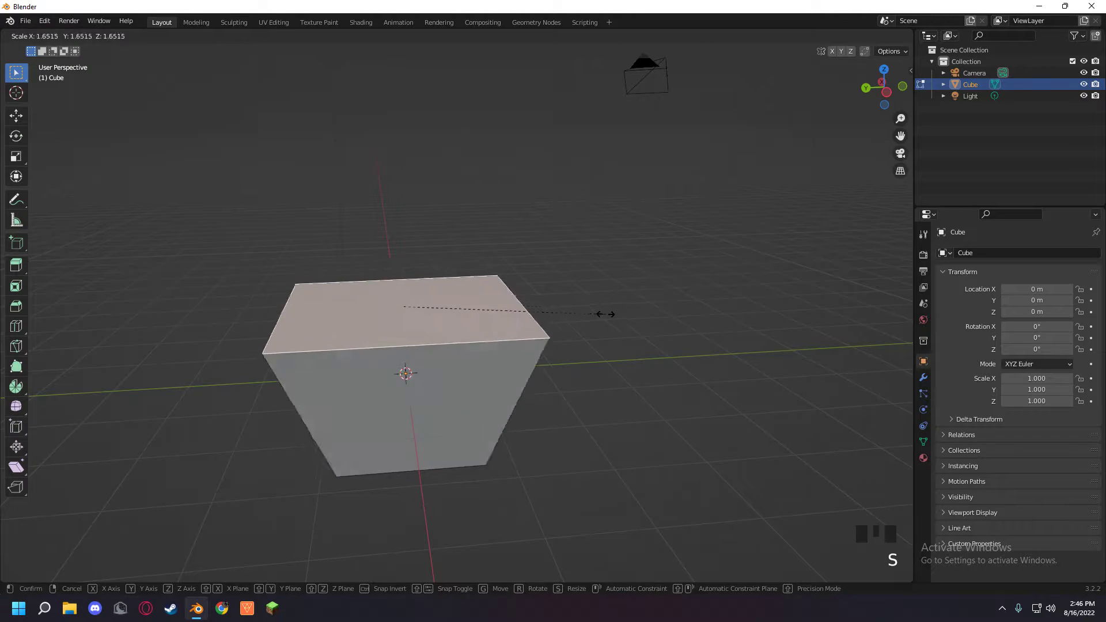
click(576, 321)
key(ctrl+z)
- Select the cube's entire mesh in edit mode and try scaling it uniformly
key(Tab)
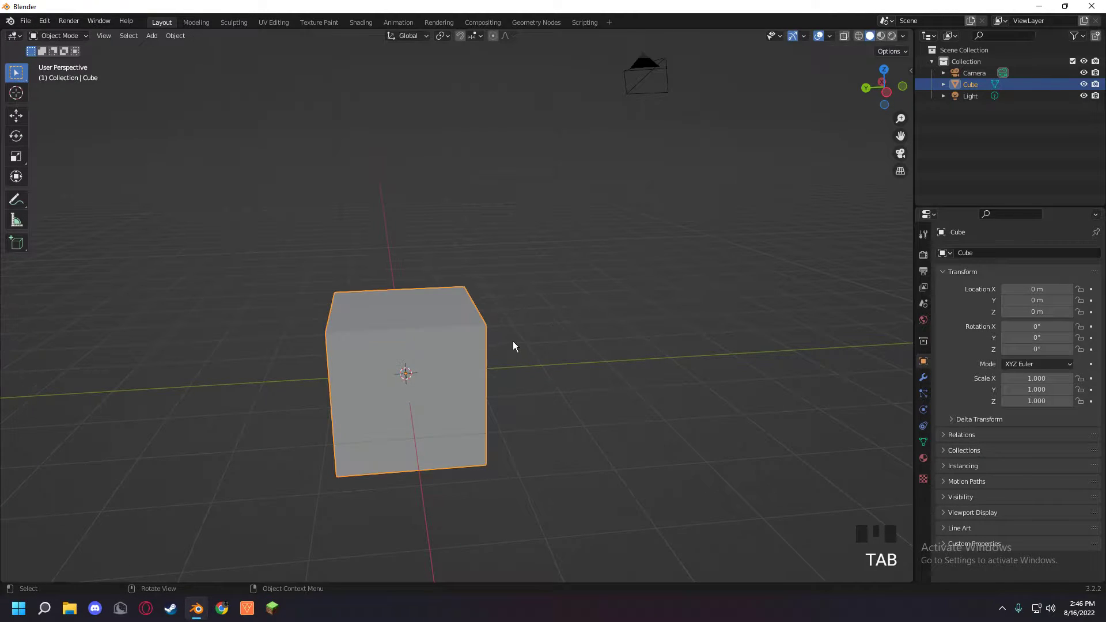
key(Tab)
key(a)
mouse_move(637, 363)
middle_down()
mouse_move(728, 303)
mouse_move(653, 349)
middle_up()
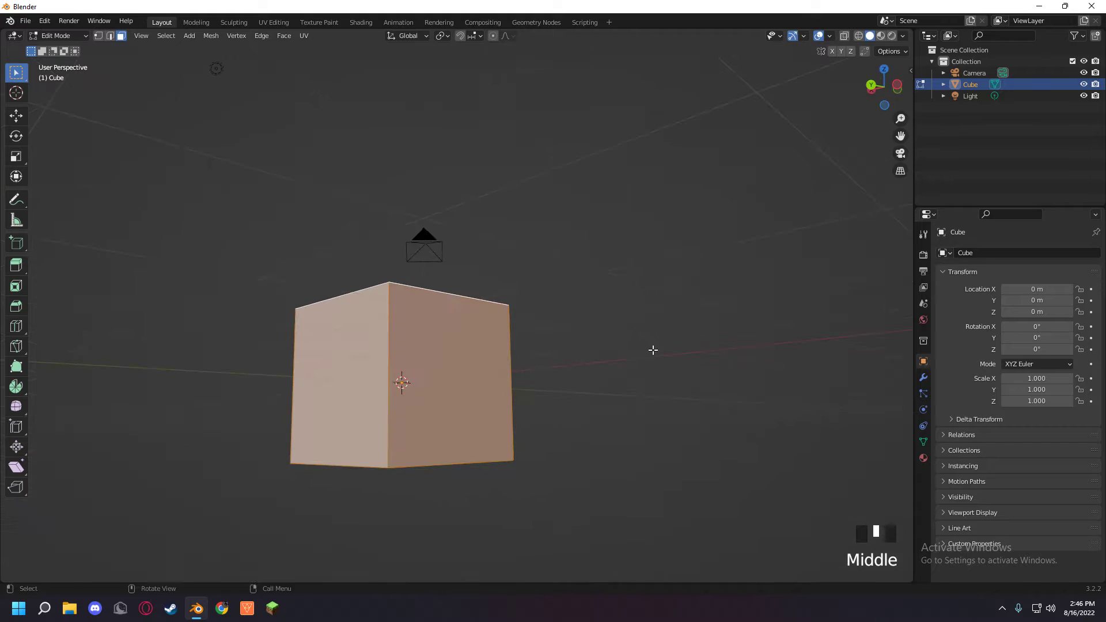
middle_drag(556, 388, 605, 321)
key(s)
key(Escape)
- Try stretching the whole cube along the global X axis, and undo the scaling
middle_drag(729, 321, 620, 340)
key(s)
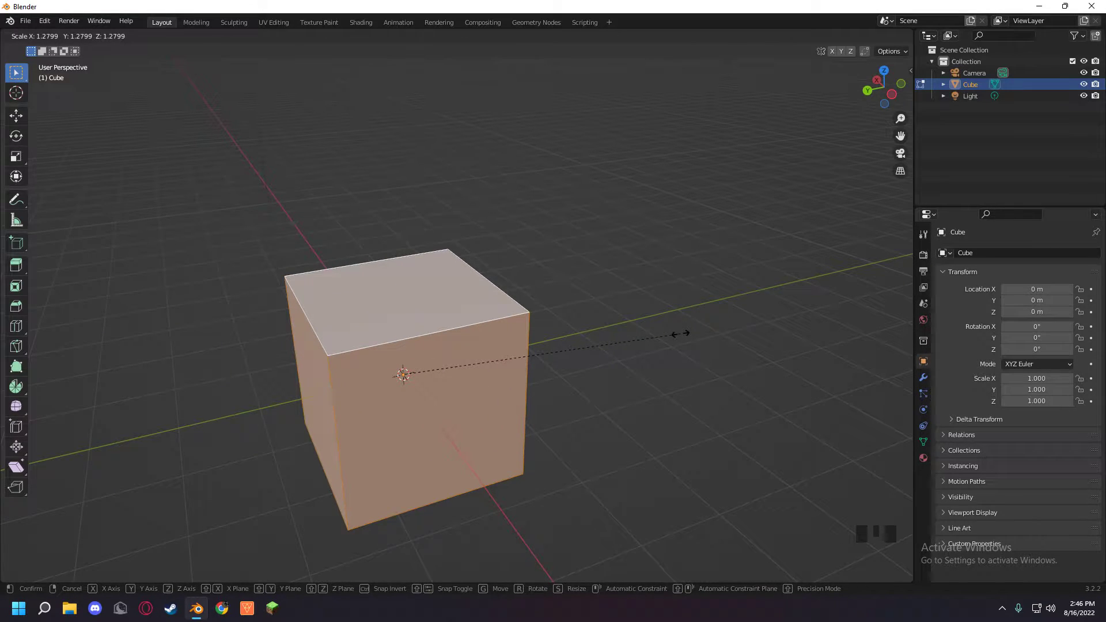
key(x)
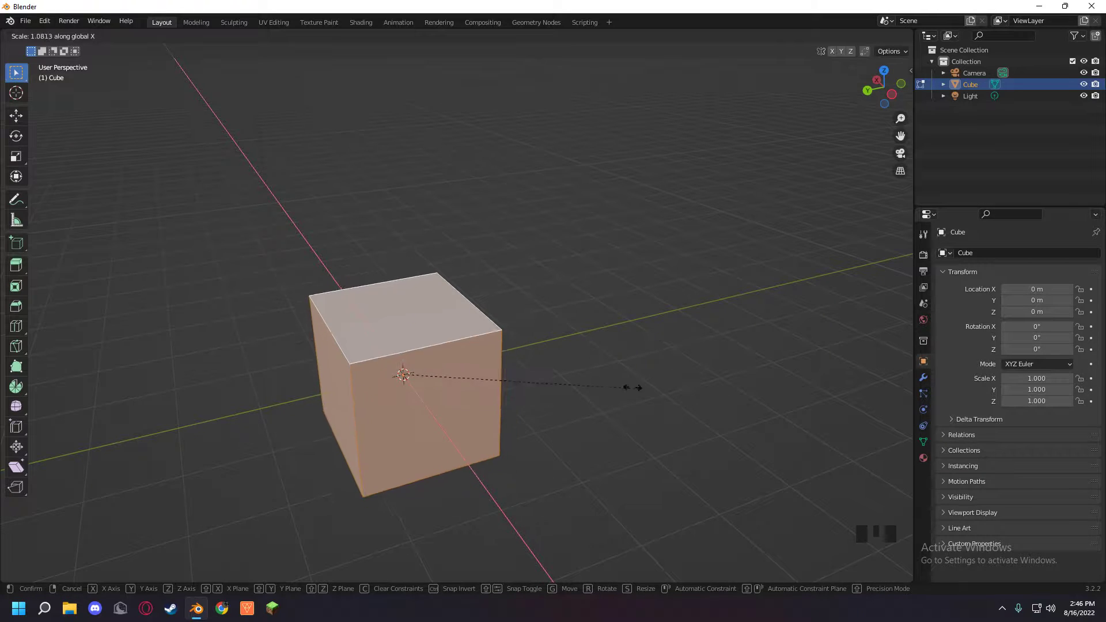
click(588, 321)
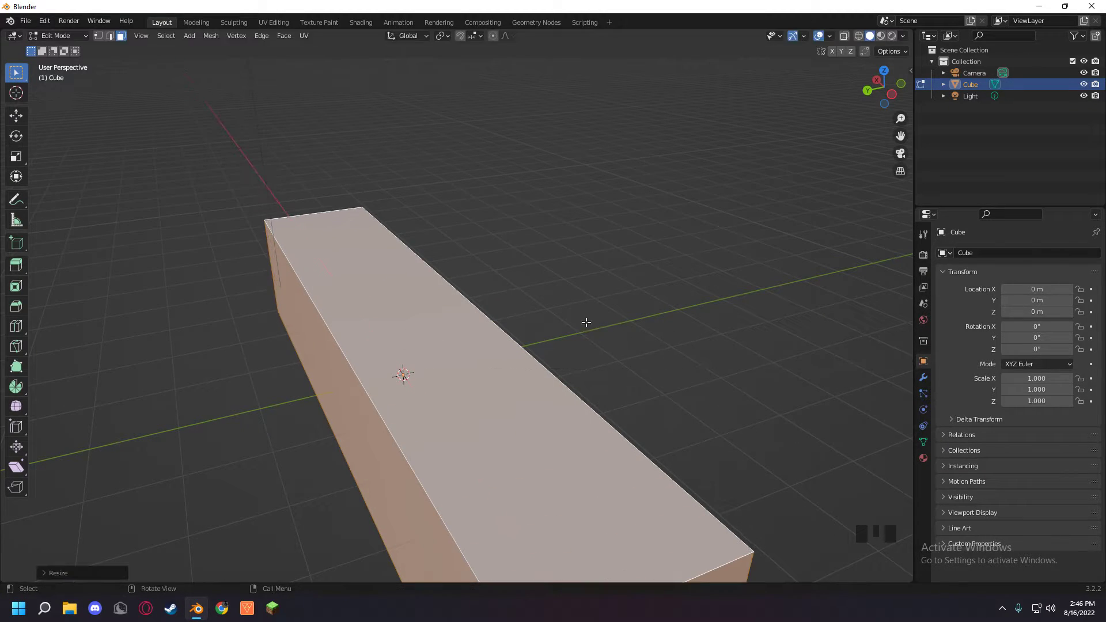
key(ctrl+z)
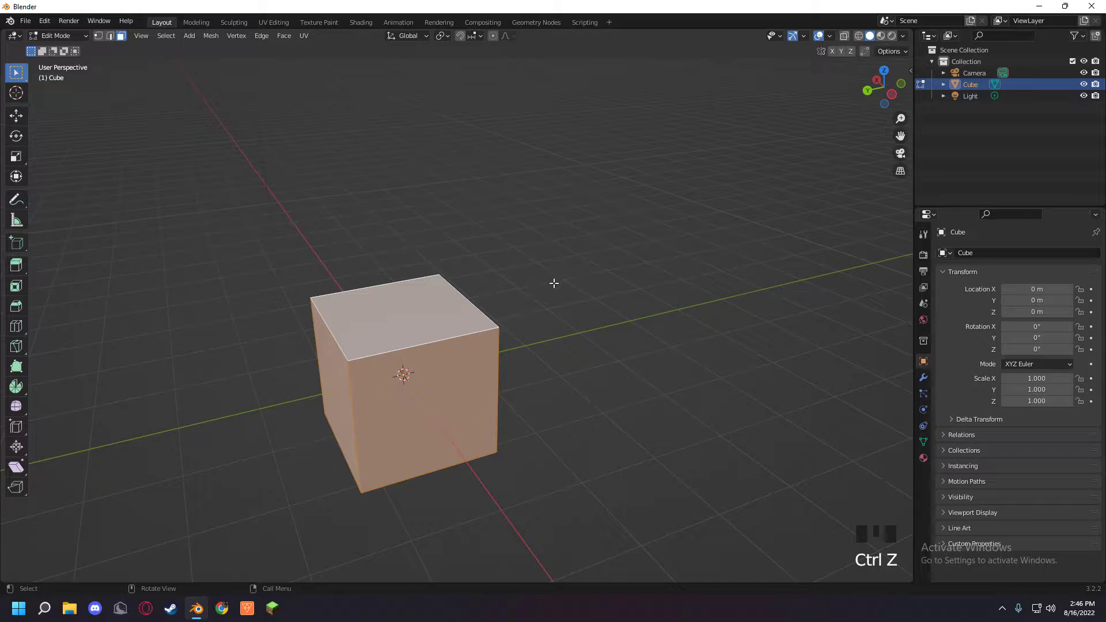
- Try stretching the whole cube along the global Y axis, and undo the scaling
middle_drag(453, 383, 505, 360)
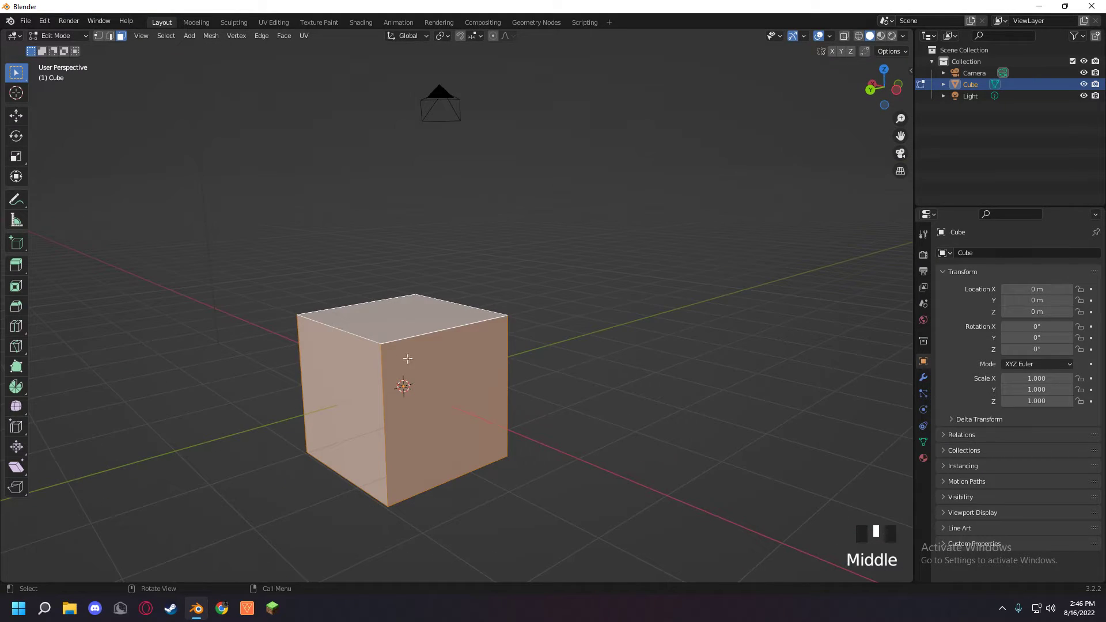
key(s)
click(384, 257)
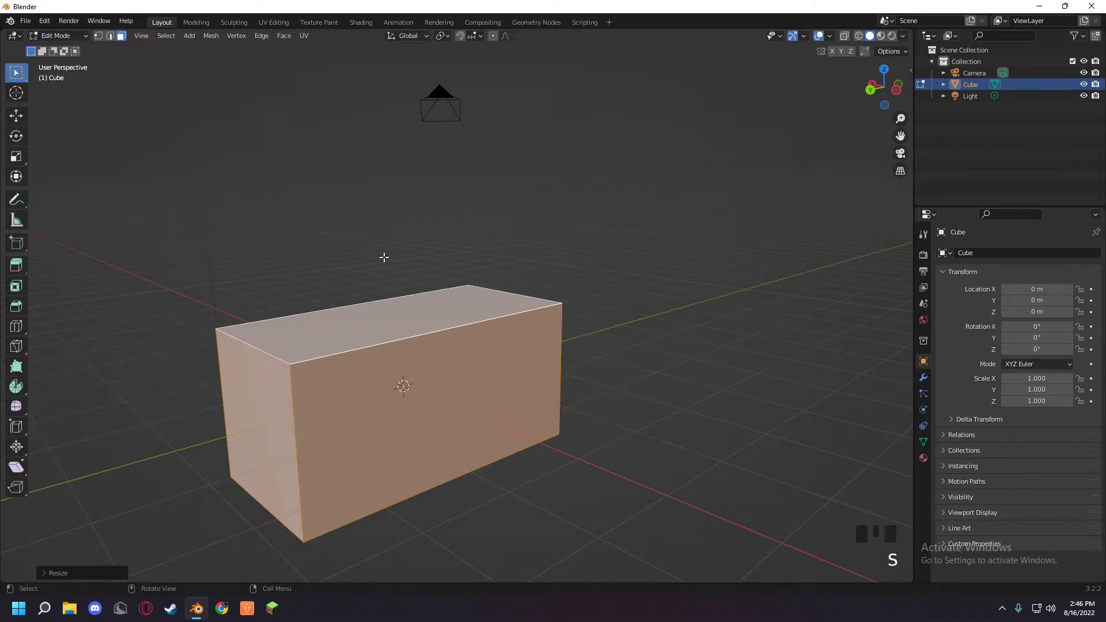
key(ctrl+z)
- Try a Z-axis scale on the cube, and try scaling its top face alone
key(s)
key(z)
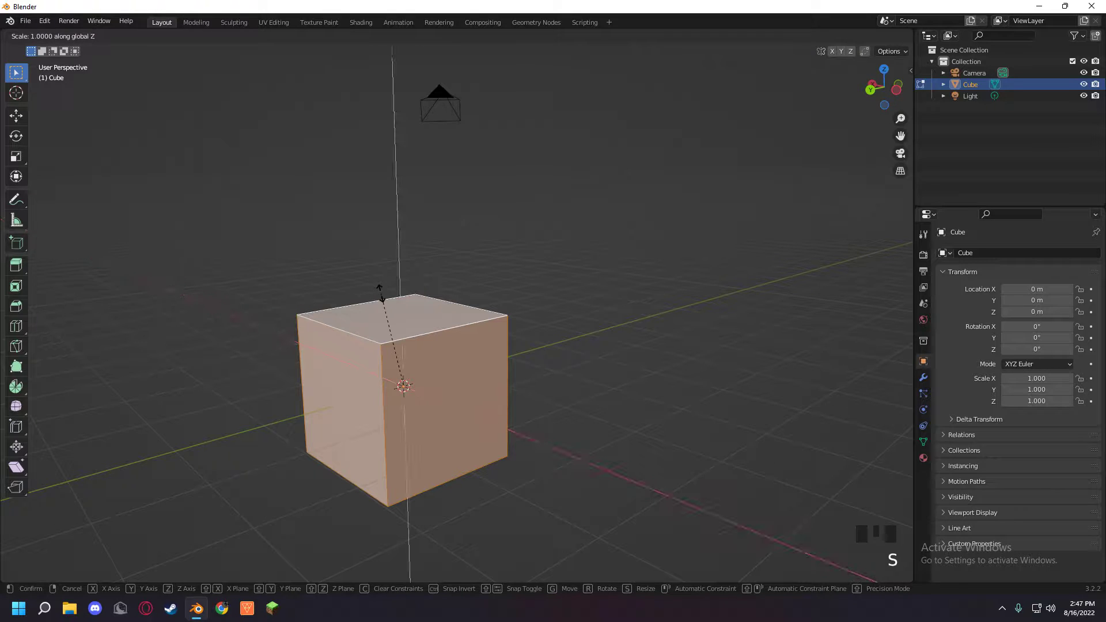
click(399, 284)
click(423, 292)
key(s)
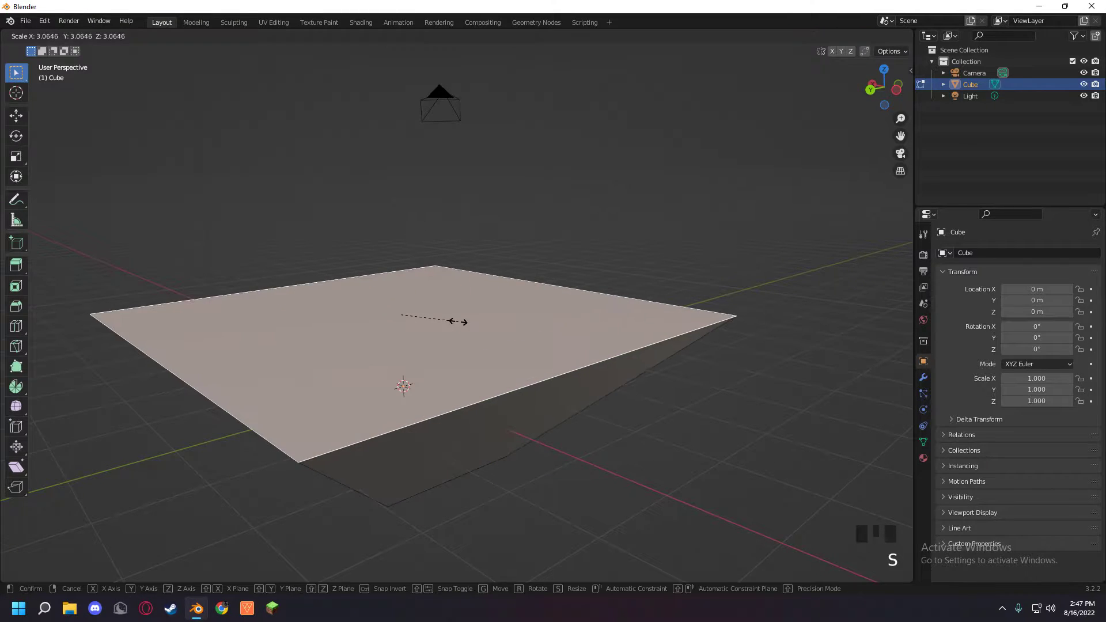
key(Escape)
- Select the whole cube, try stretching it along the global Z axis, and undo the scaling and clear the selection
key(a)
key(s)
key(z)
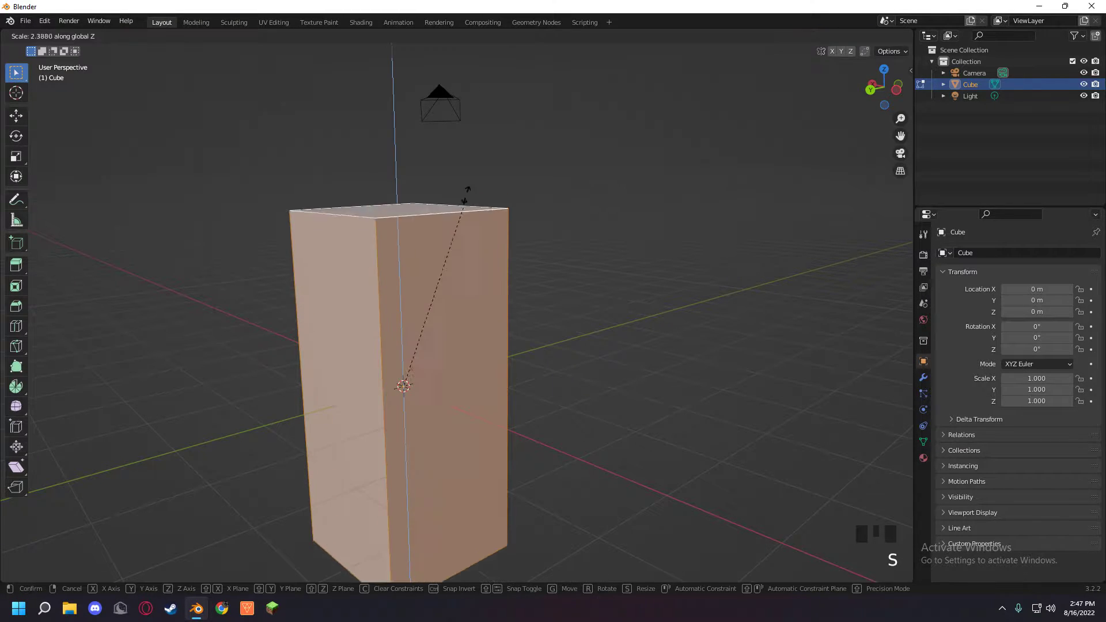
click(459, 185)
key(ctrl+a)
key(ctrl+z)
click(571, 268)
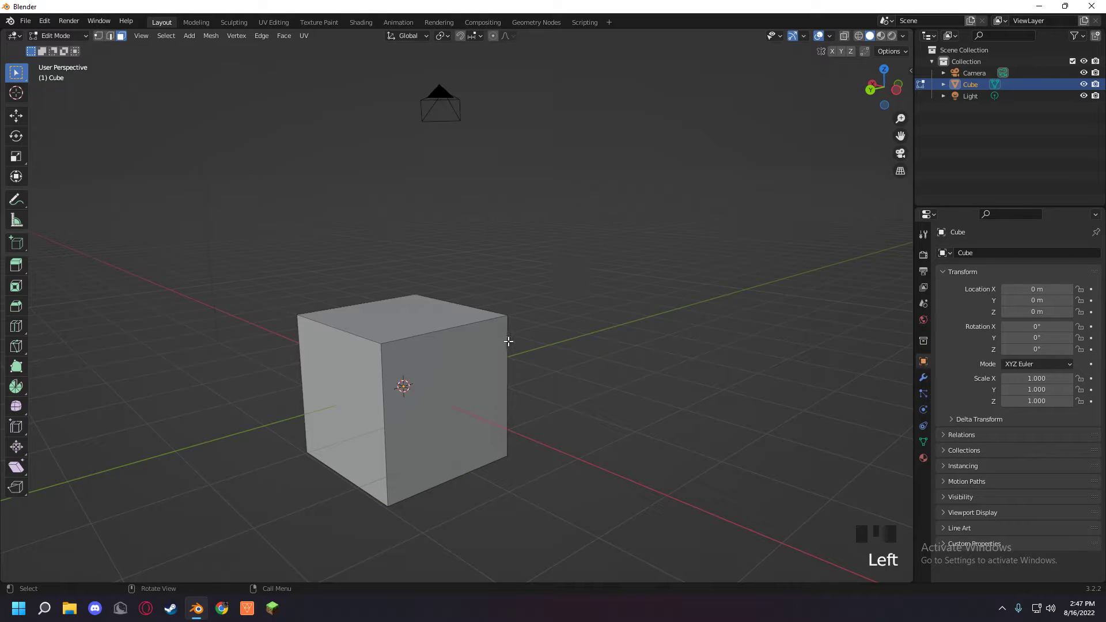
- Select a side face, the top face and another side face one at a time, and select the cube's whole mesh
middle_drag(507, 339, 439, 364)
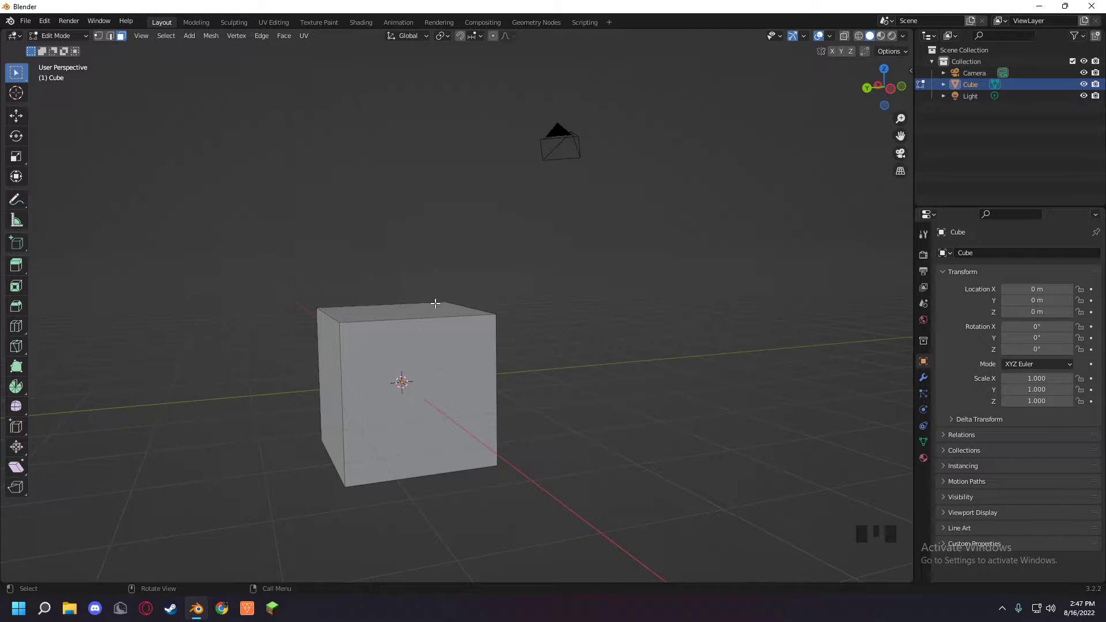
middle_drag(435, 303, 414, 390)
click(415, 390)
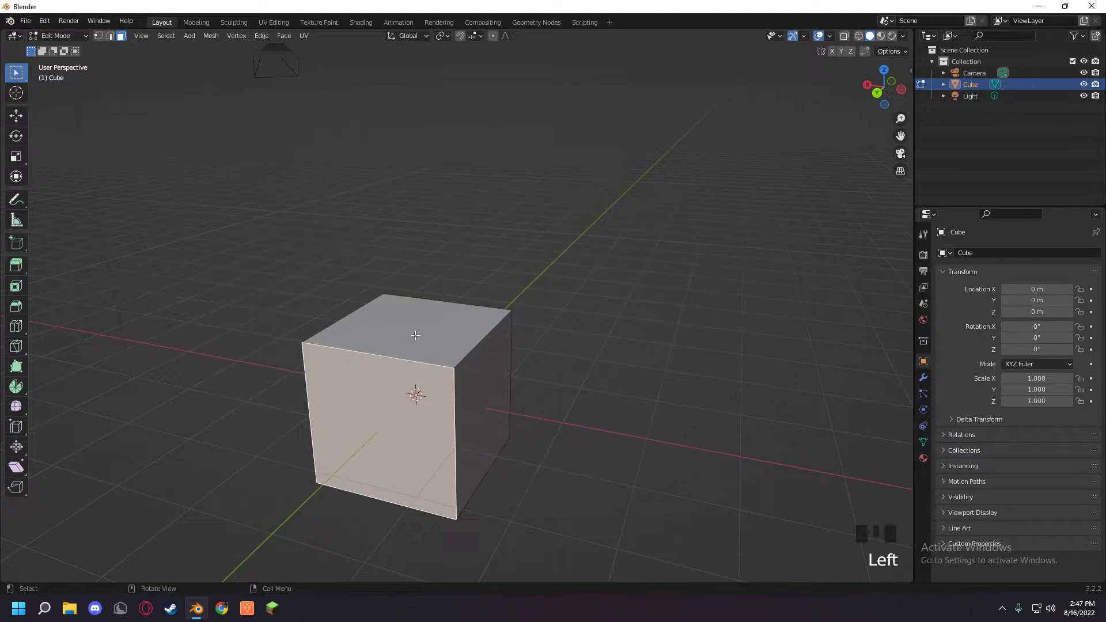
click(414, 336)
click(470, 379)
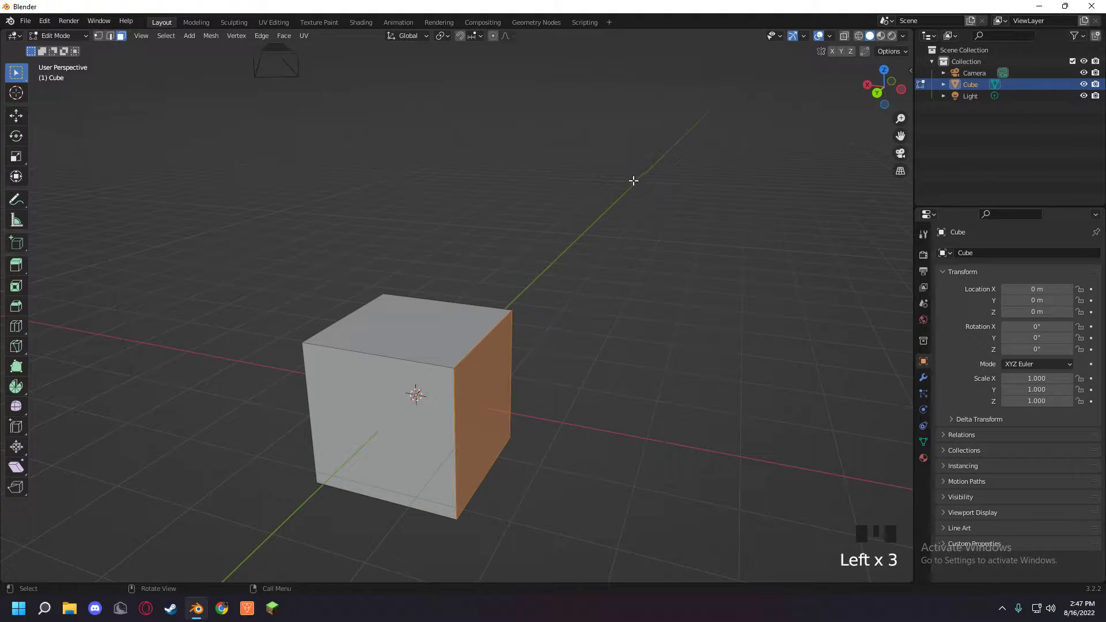
click(657, 247)
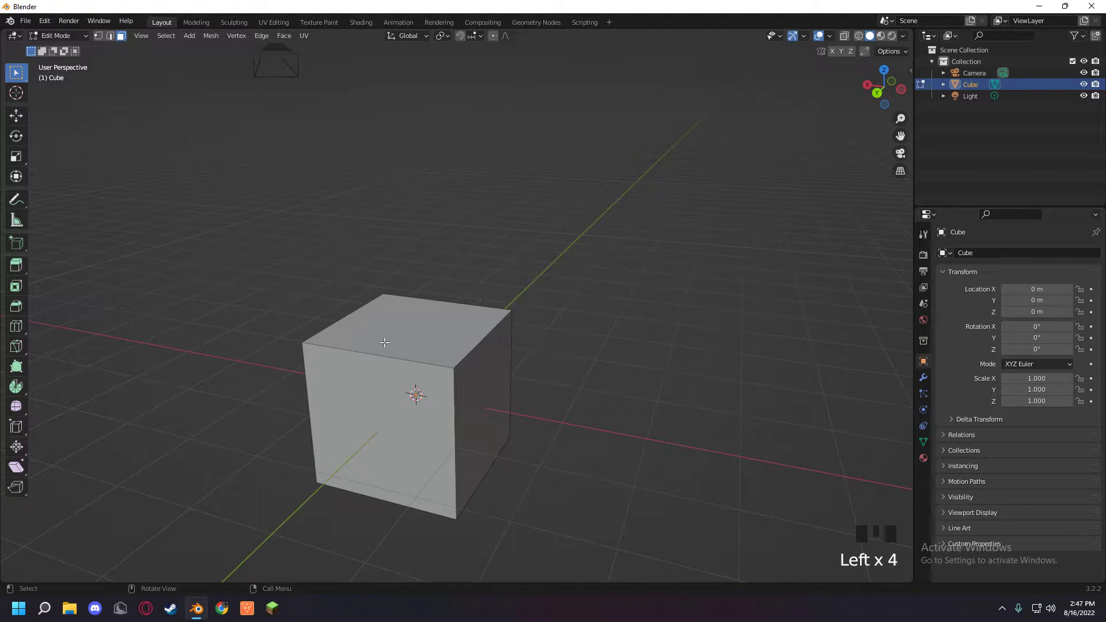
key(a)
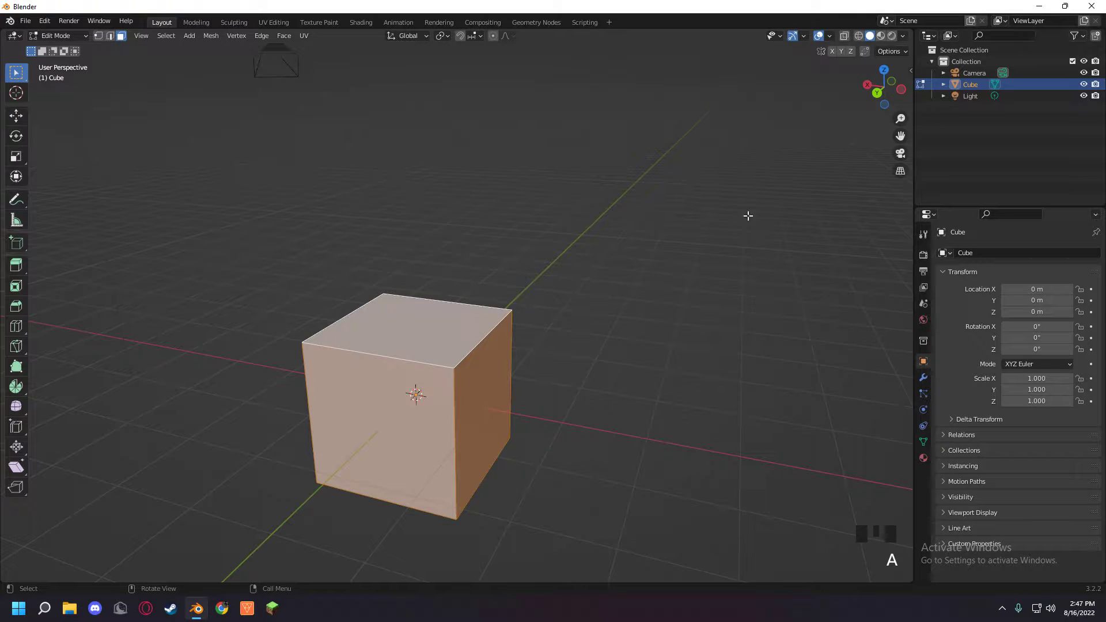
- Delete the default cube, camera and light to leave the scene empty
click(965, 84)
key(Delete)
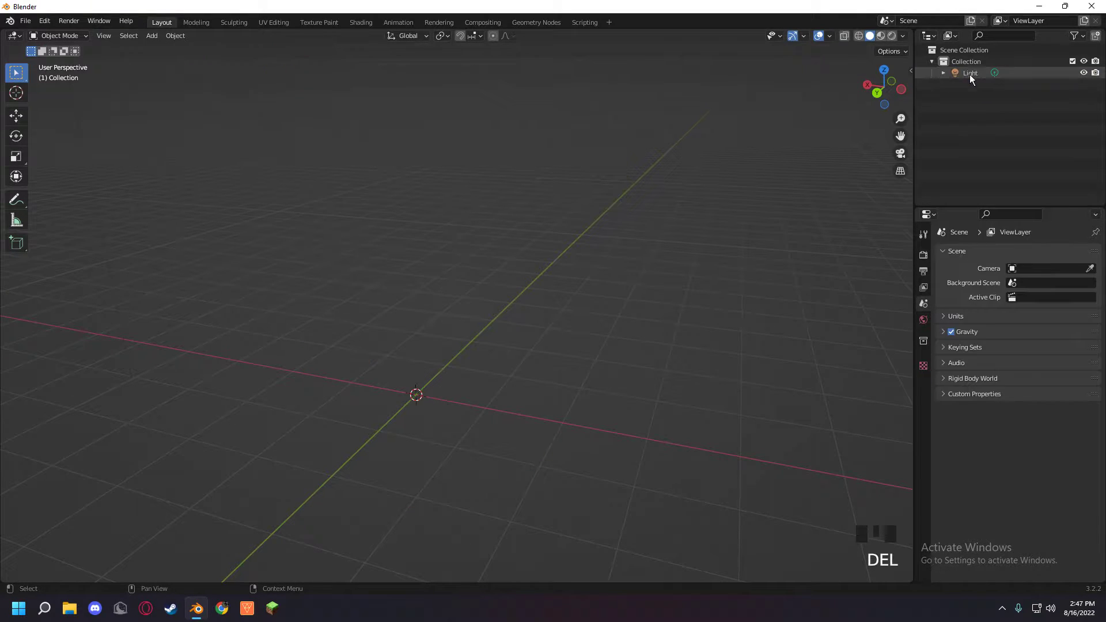
key(Delete)
- Try adding a cylinder mesh to the empty scene, and undo its creation
key(shift+a)
mouse_move(421, 295)
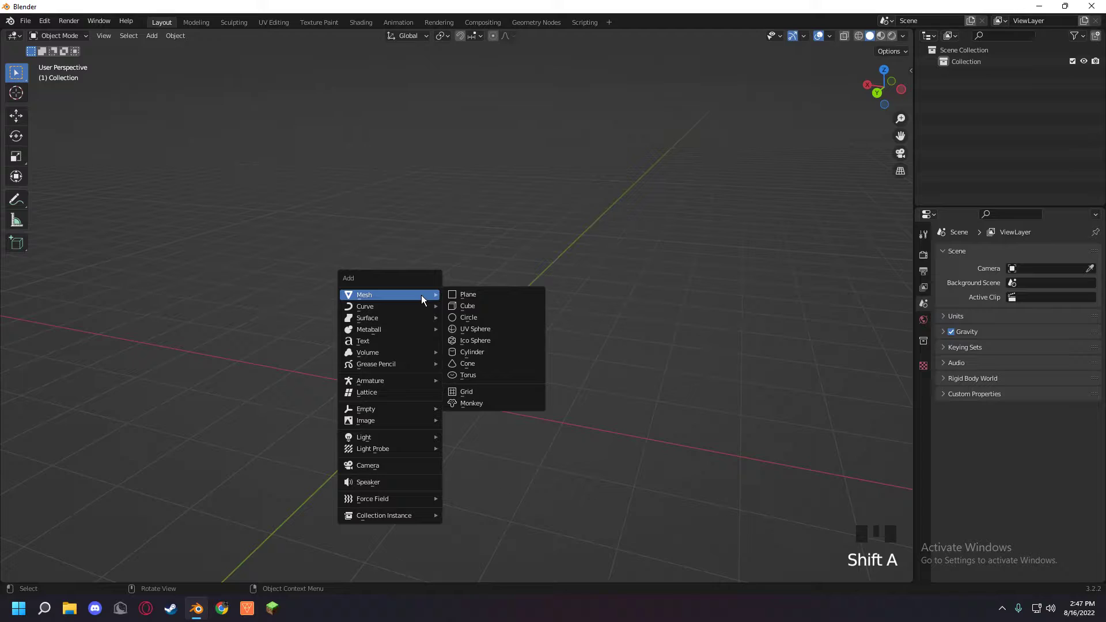
click(503, 354)
click(621, 297)
click(475, 347)
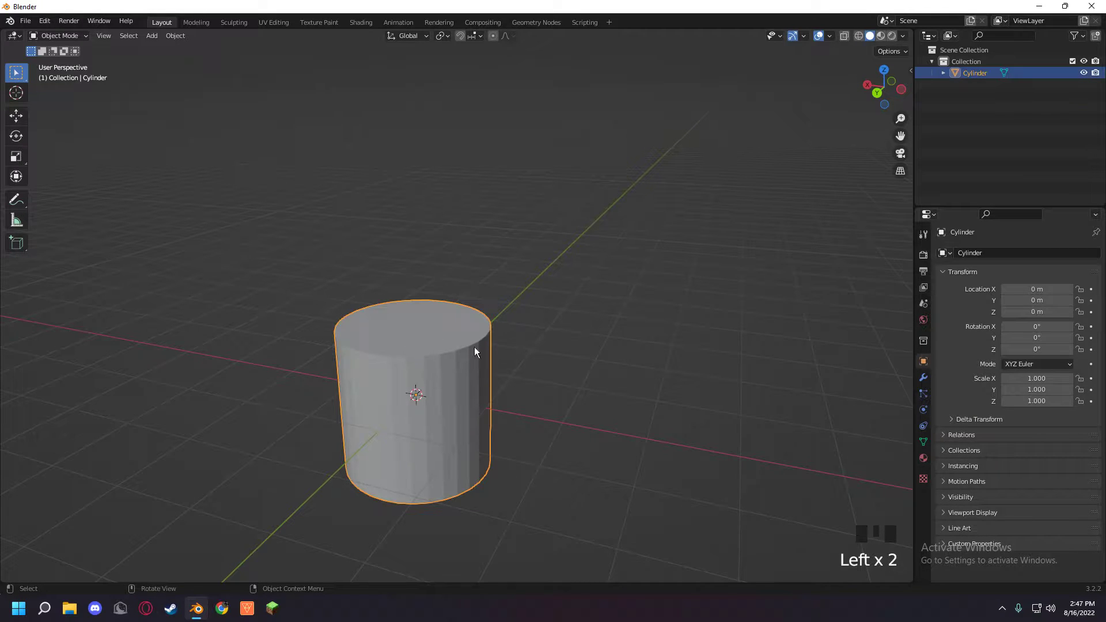
key(ctrl+z)
key(ctrl+z)
key(ctrl+z)
key(ctrl+z)
key(ctrl+a)
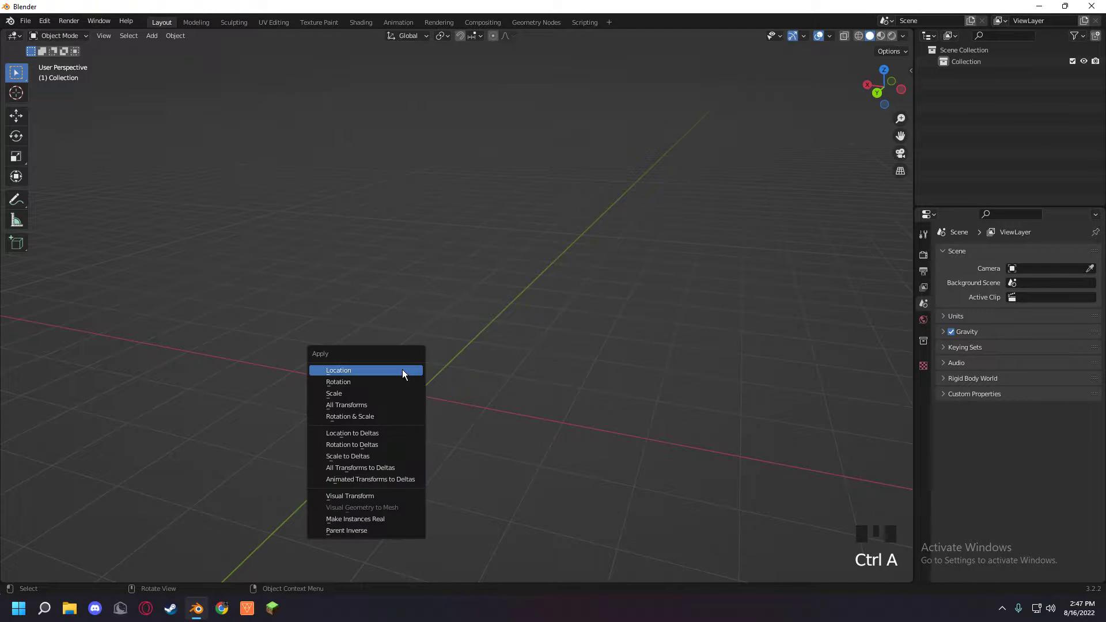
click(562, 360)
- Add a cylinder mesh and set its vertex count to 8
key(shift+a)
mouse_move(393, 375)
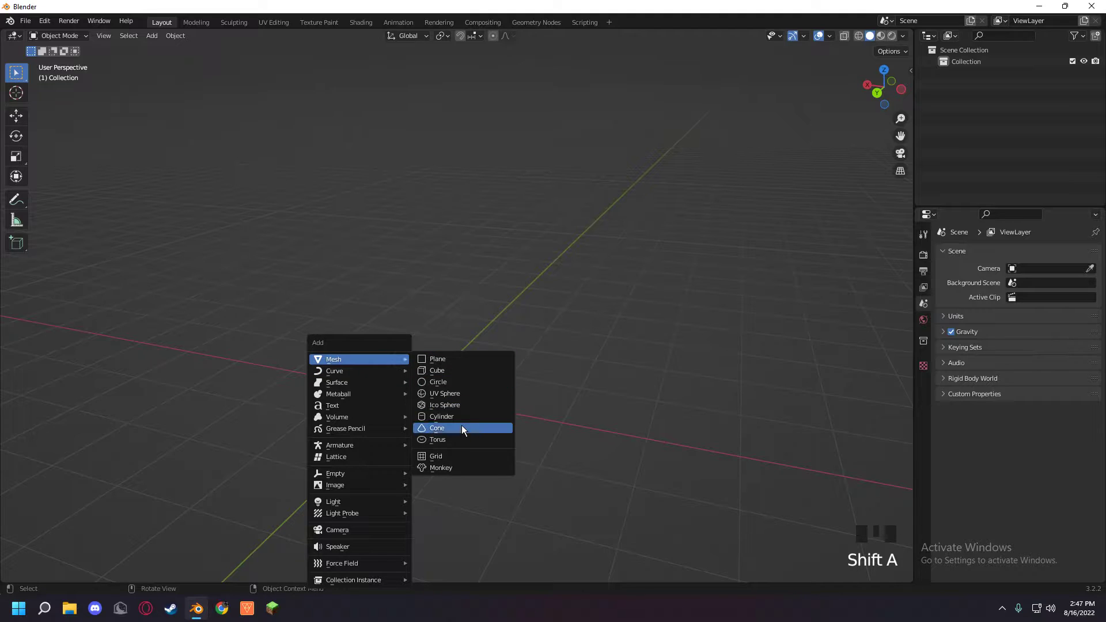
click(461, 425)
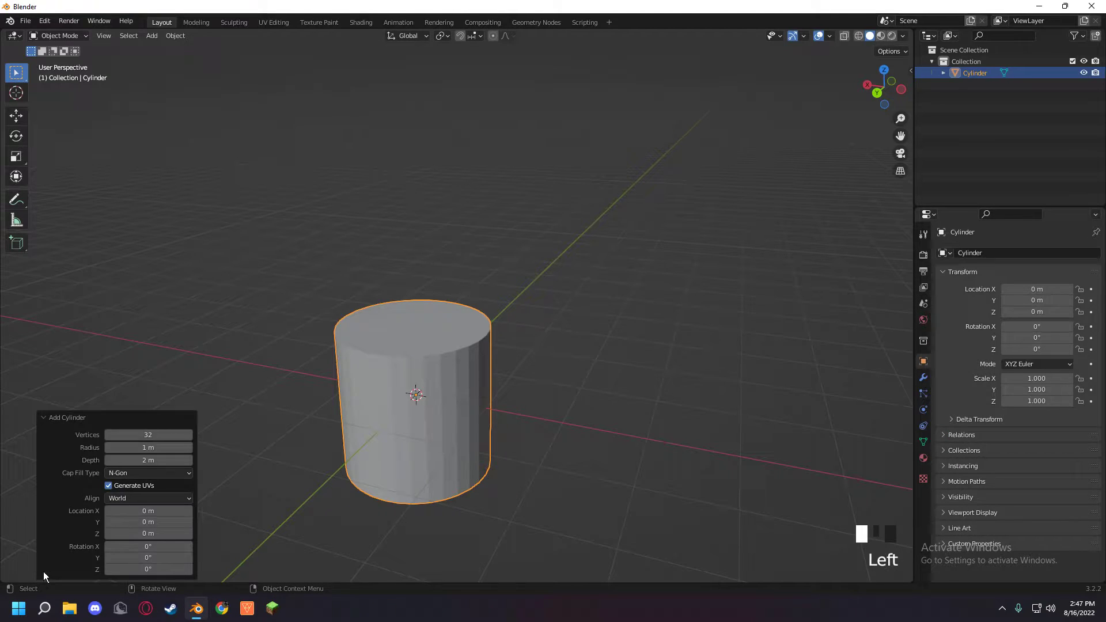
click(115, 436)
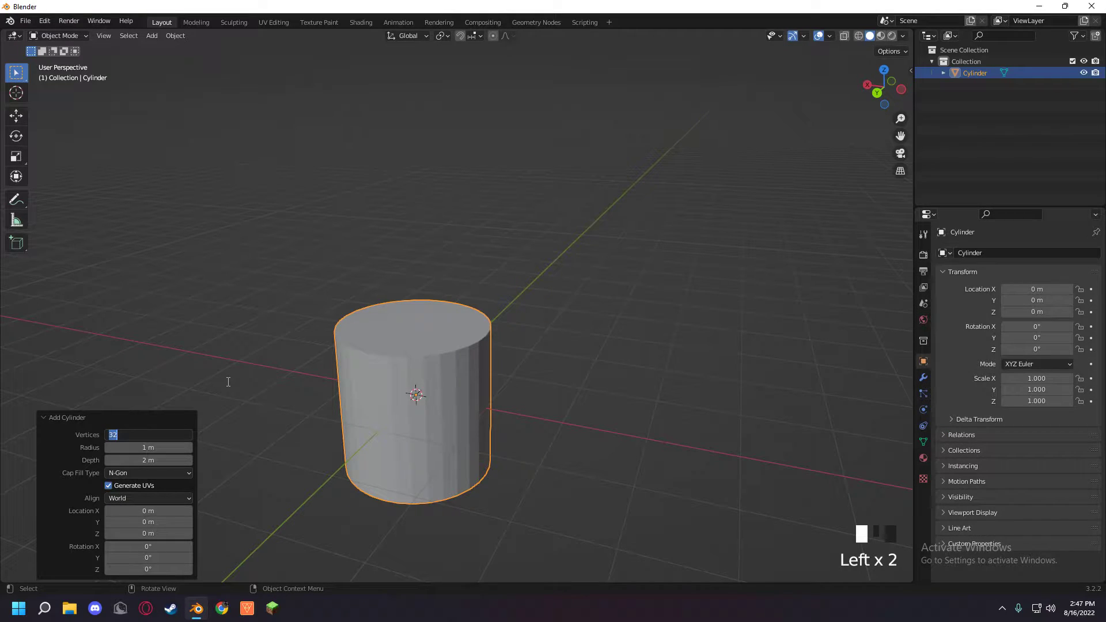
text(8)
key(Return)
- Set the new cylinder's vertex count to 12 and deselect the object
click(179, 435)
text(12)
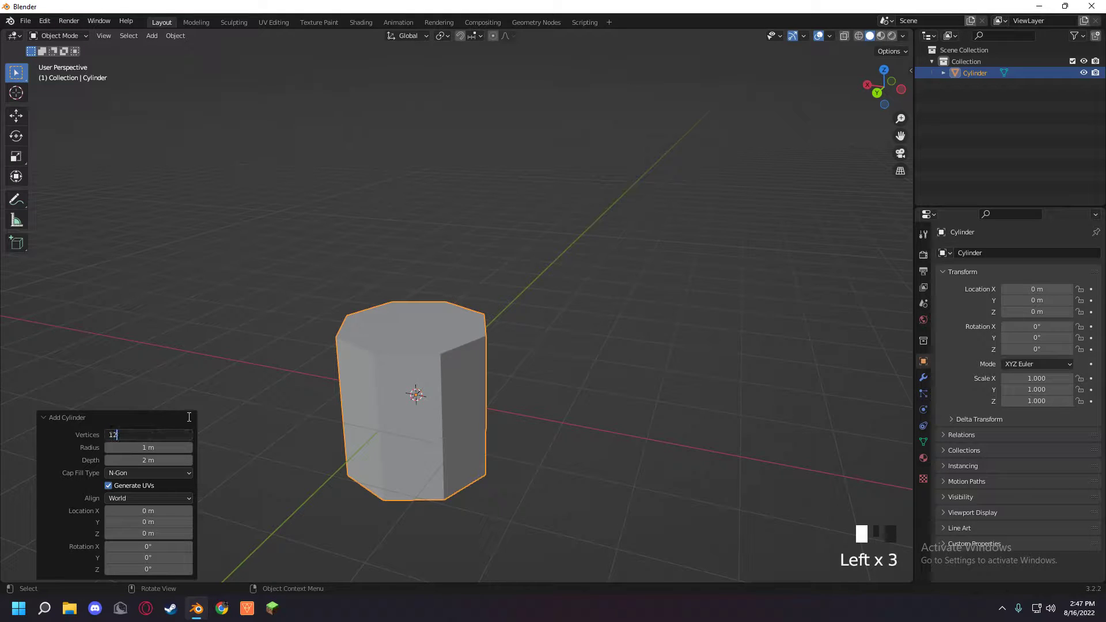
key(Return)
click(296, 193)
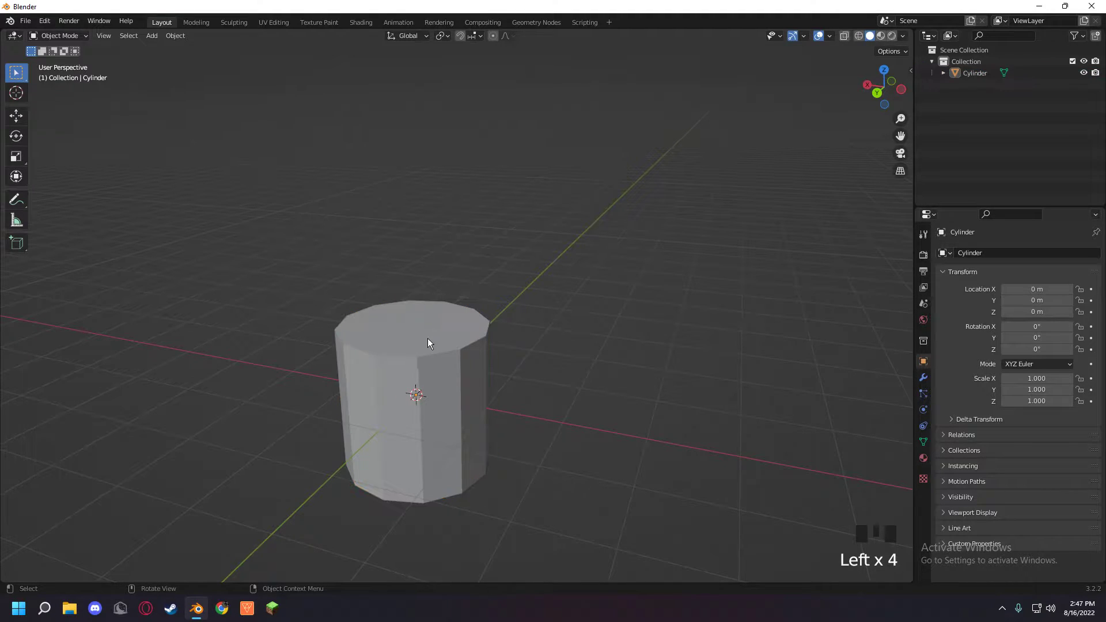
- Enter edit mode on the cylinder and select one of its side faces
click(388, 354)
key(Tab)
click(565, 284)
click(397, 365)
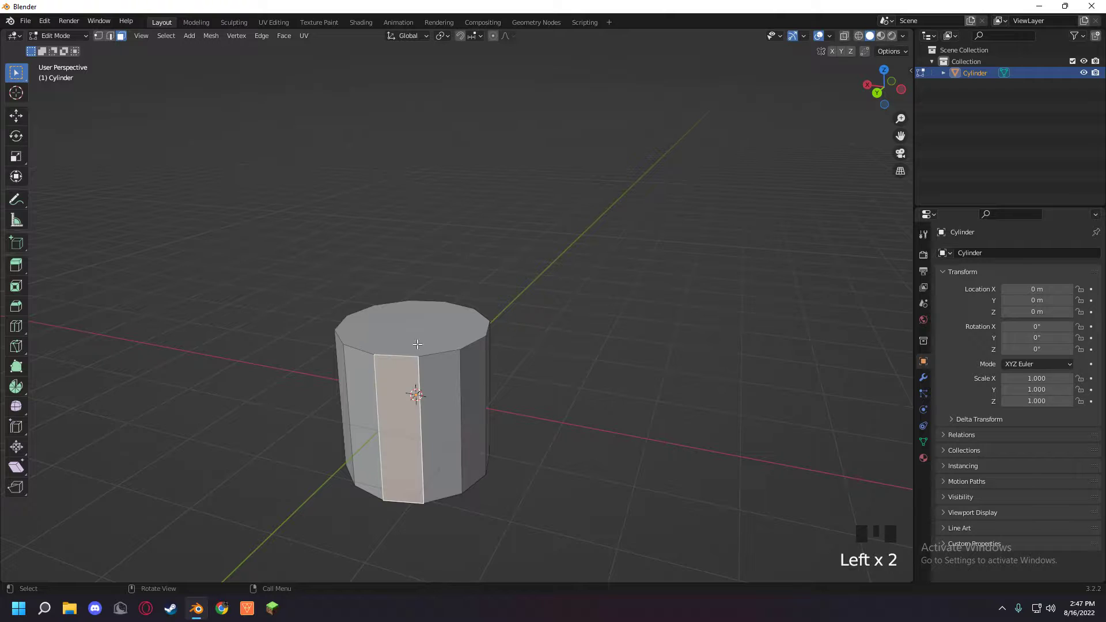
- Switch to edge selection, select one edge of the cylinder's top rim and activate the Move tool
middle_drag(397, 366, 397, 395)
key(2)
click(400, 390)
scroll(400, 389, up, 6)
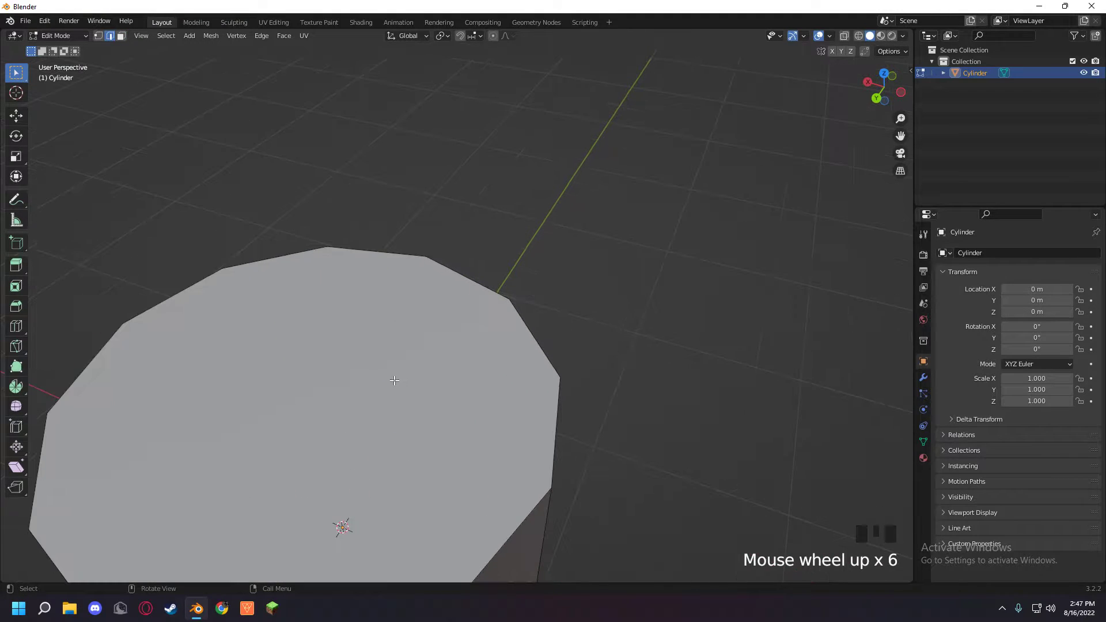
click(17, 115)
shift+middle_drag(412, 319, 480, 245)
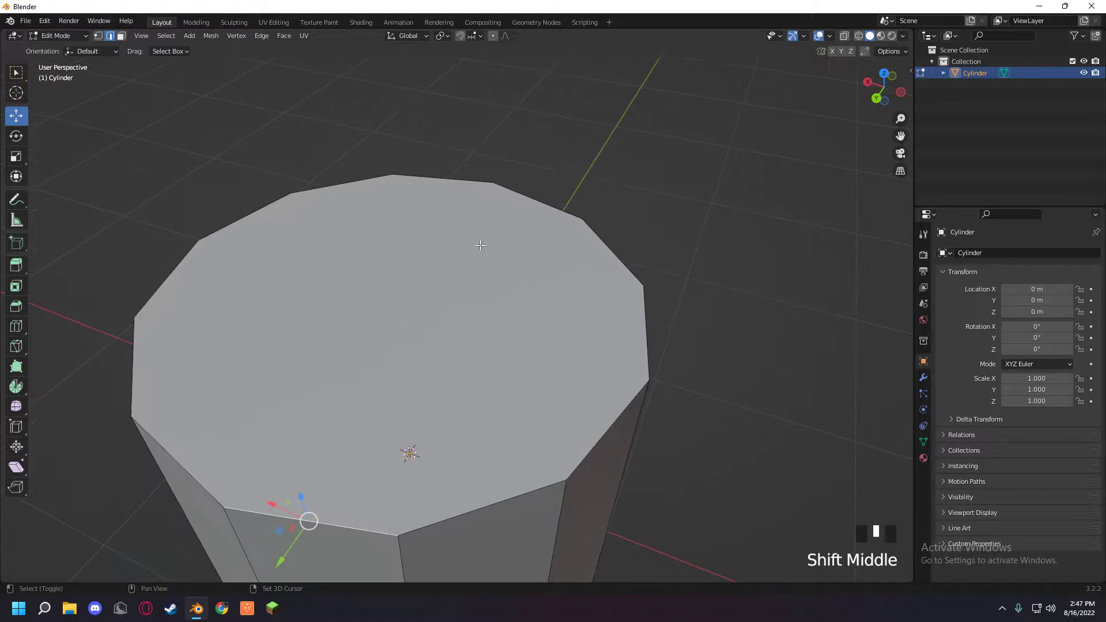
middle_drag(447, 512, 495, 360)
scroll(494, 360, down, 4)
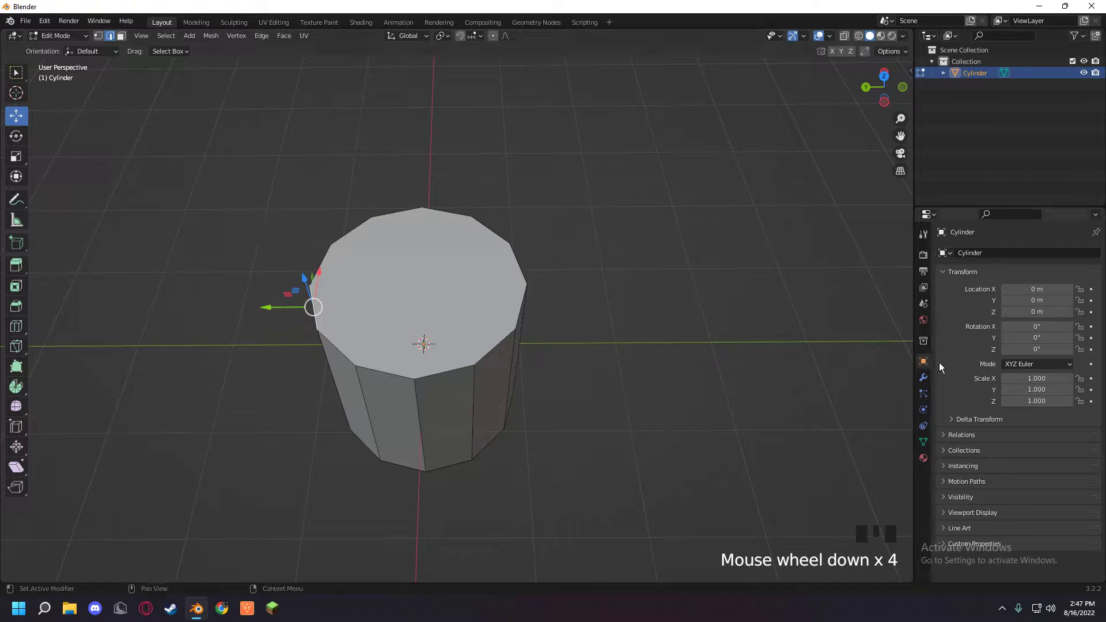
- Show the cylinder's modifier properties and return to object mode with the cylinder selected
click(923, 378)
middle_drag(624, 304, 568, 264)
key(Tab)
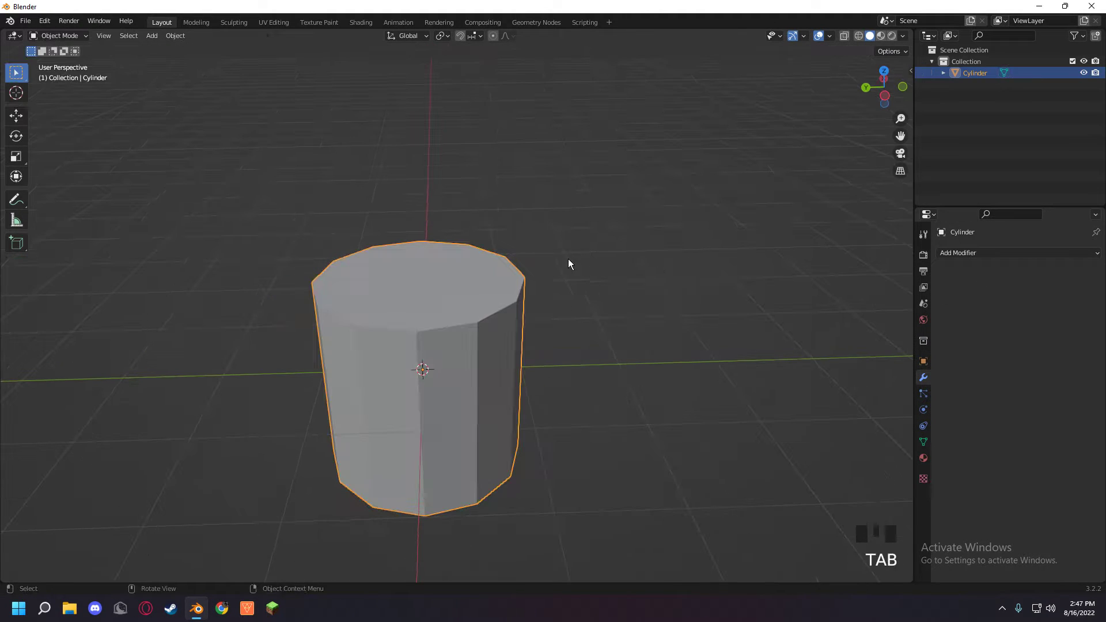
click(578, 252)
click(487, 306)
- Switch the viewport to wireframe shading and a top orthographic view, and enter edit mode with nothing selected
click(859, 36)
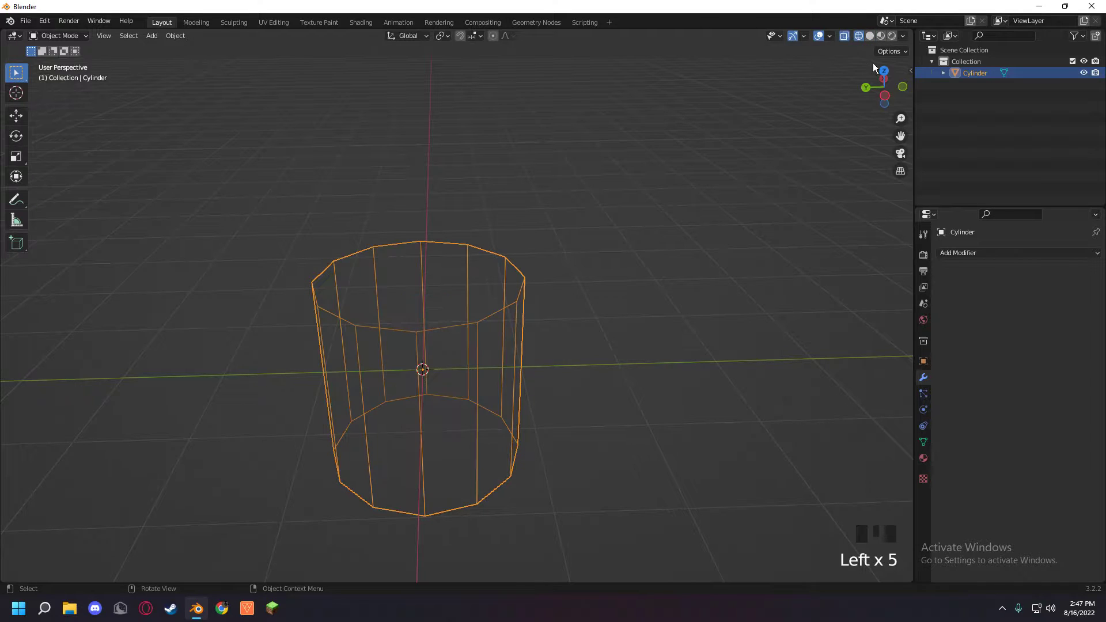
click(884, 70)
key(Tab)
click(663, 215)
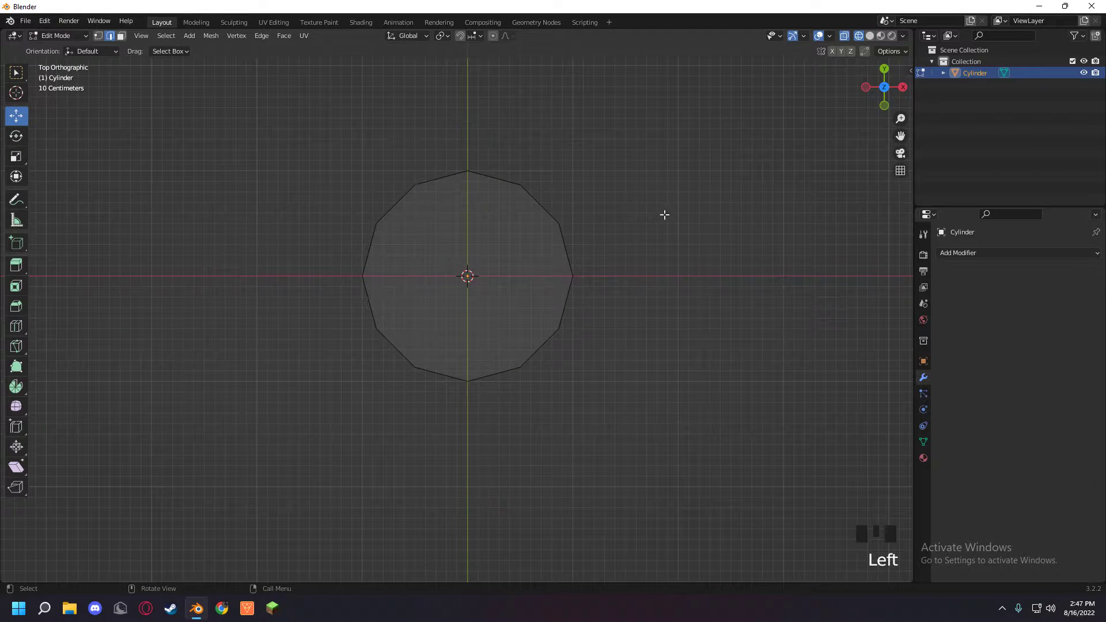
- Box-select the cylinder's positive-X half and delete the selected geometry
drag(745, 114, 474, 430)
shift+drag(647, 160, 478, 404)
key(Delete)
click(512, 380)
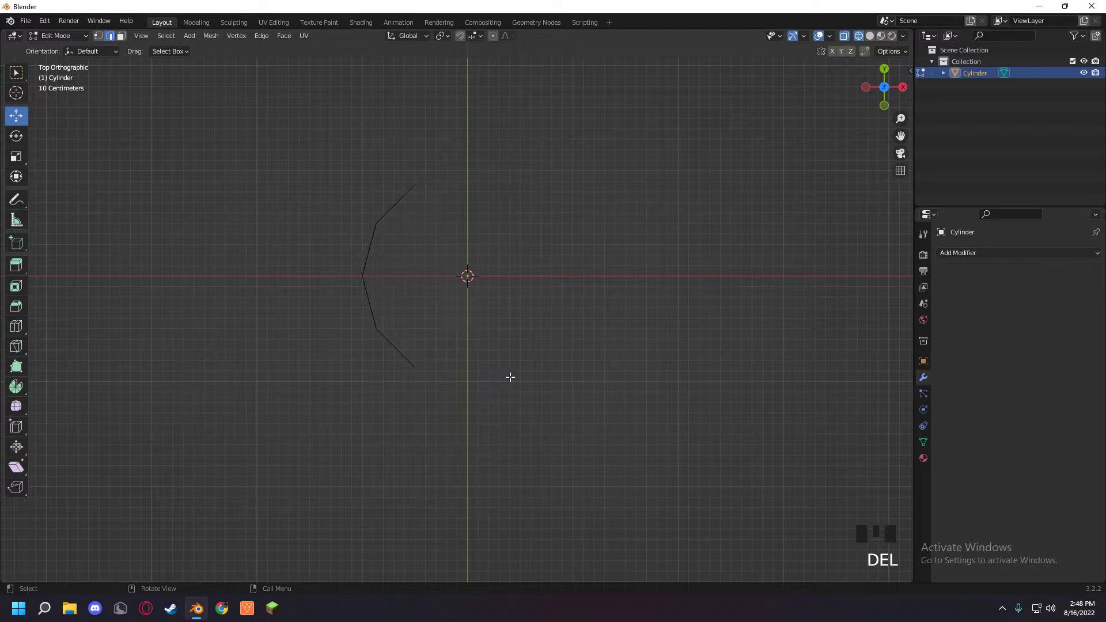
- Undo the deletion, try box-selecting and deleting only the outermost positive-X geometry, and undo that deletion as well
key(ctrl+z)
click(626, 184)
drag(626, 183, 544, 417)
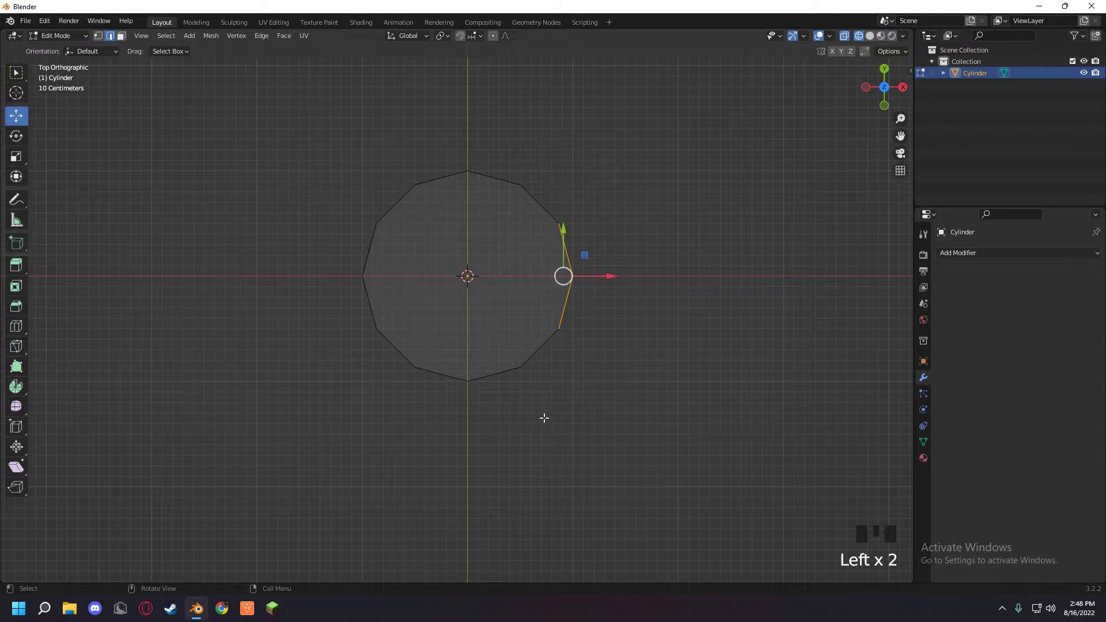
drag(683, 142, 556, 344)
key(Delete)
click(594, 360)
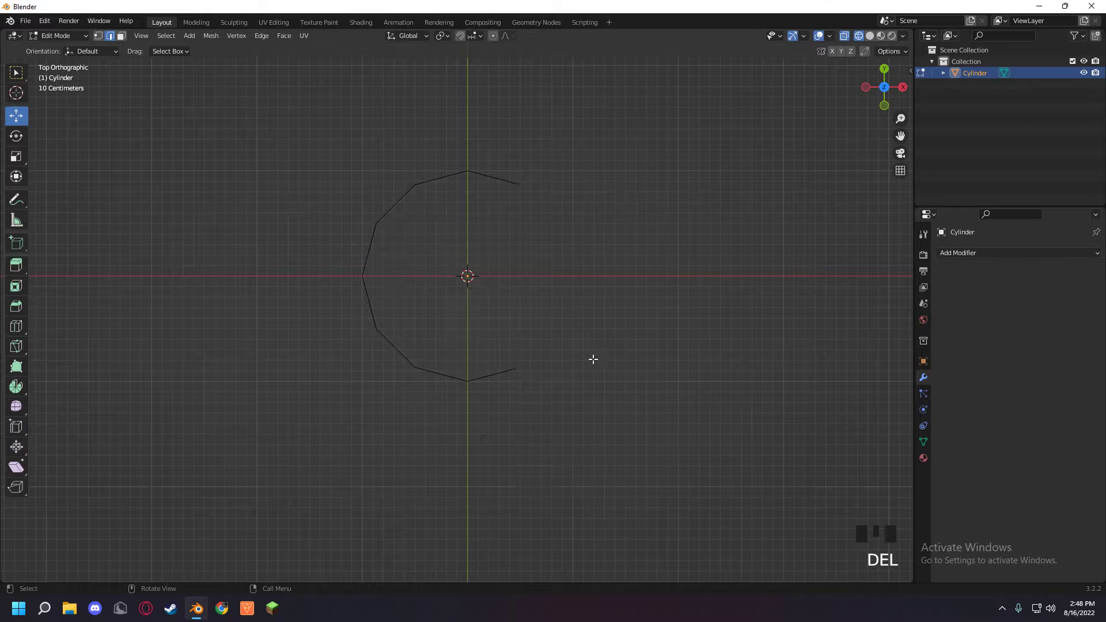
key(z)
key(ctrl+z)
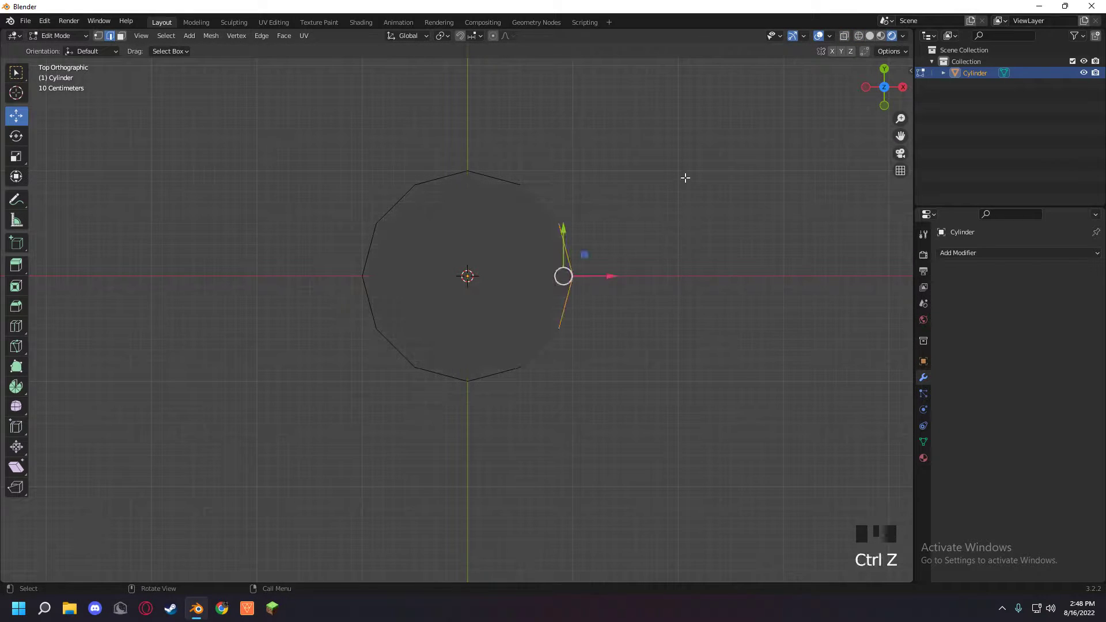
- Box-select the edges on the positive-X side of the cylinder's top rim and delete them
drag(685, 177, 535, 425)
drag(654, 218, 493, 368)
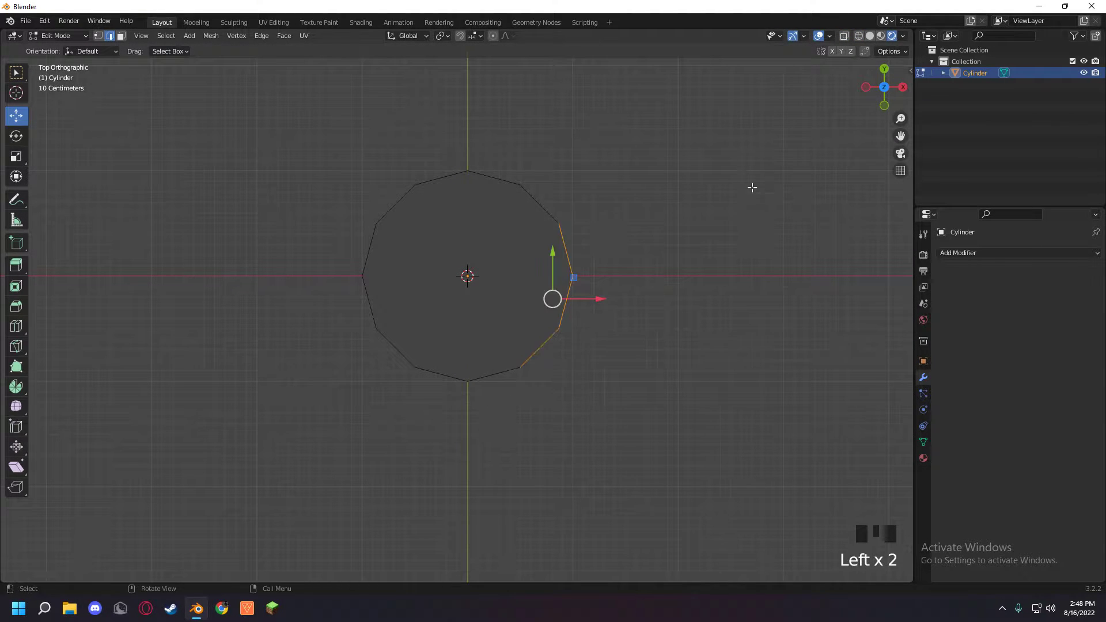
drag(747, 156, 504, 470)
key(Delete)
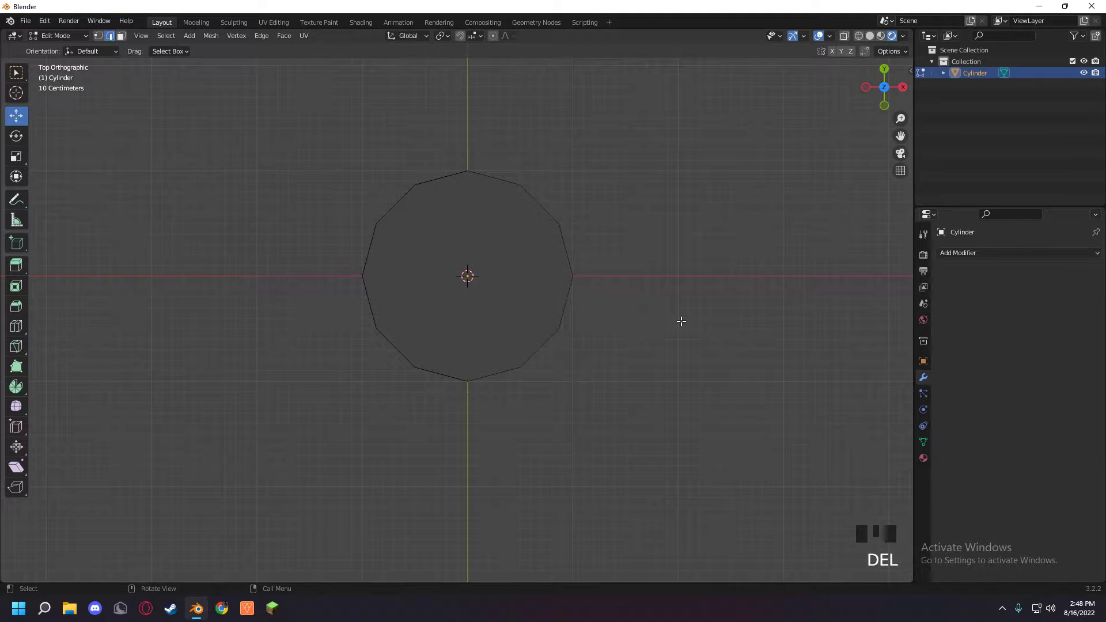
click(751, 136)
drag(714, 136, 494, 407)
key(Delete)
click(494, 409)
- Select the remaining bottom-rim geometry on the cylinder's positive-X side and delete it
middle_drag(494, 407, 568, 316)
click(553, 418)
click(553, 449)
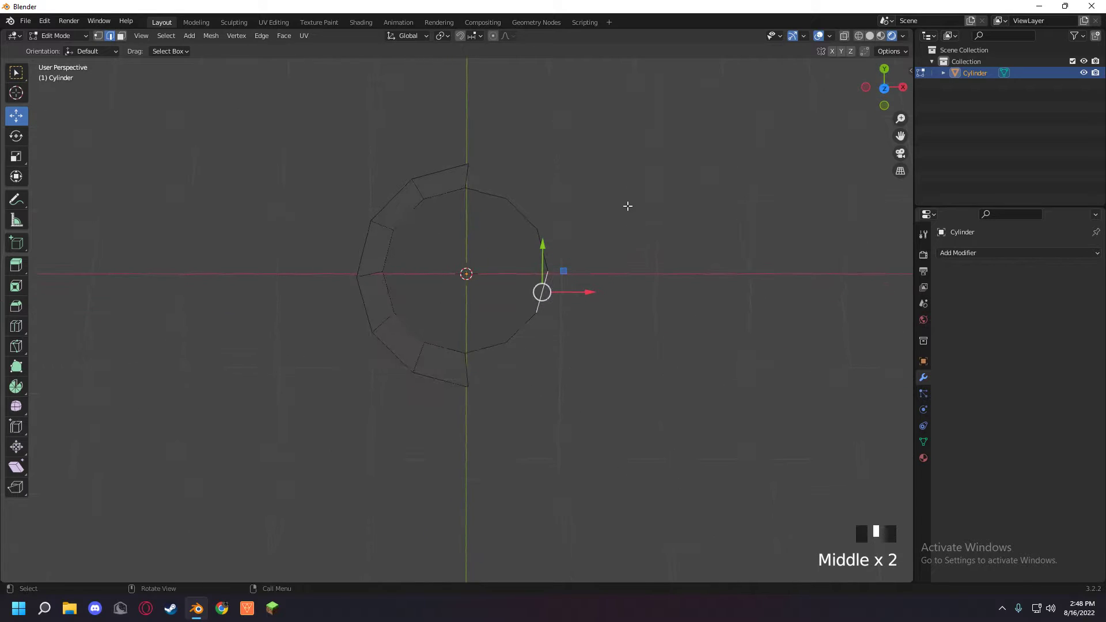
drag(681, 155, 484, 397)
key(Delete)
click(536, 341)
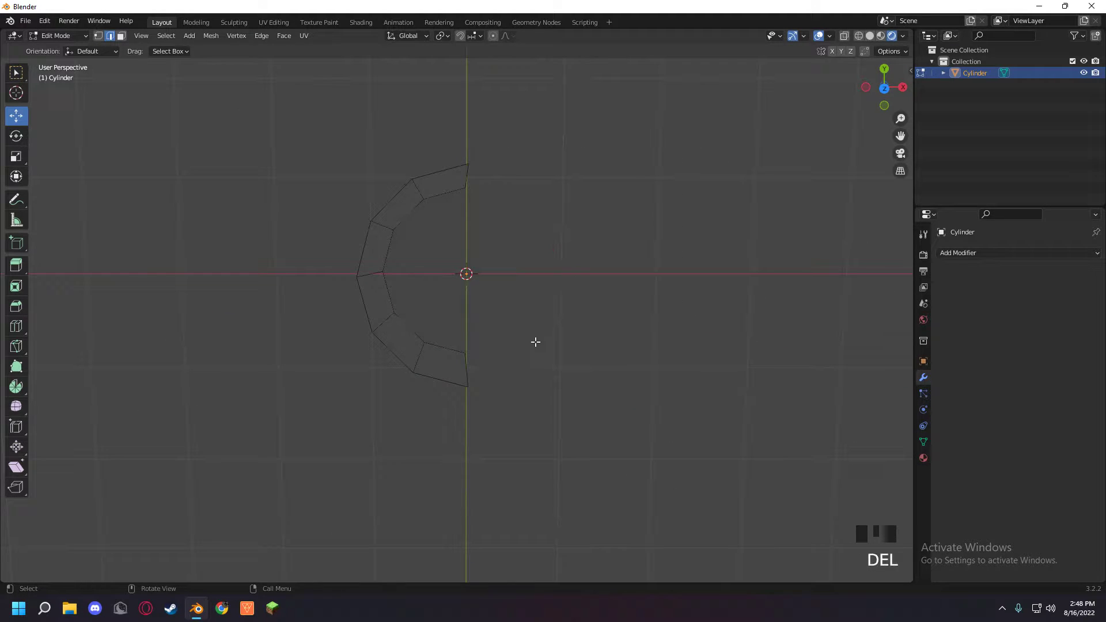
- Box-select the top-rim edges of the half cylinder and switch the viewport to solid shading
middle_drag(536, 341, 460, 264)
drag(345, 261, 620, 300)
mouse_move(620, 300)
middle_down()
mouse_move(632, 313)
mouse_move(589, 317)
mouse_move(637, 309)
mouse_move(645, 317)
mouse_move(629, 346)
middle_up()
click(871, 36)
scroll(619, 318, up, 1)
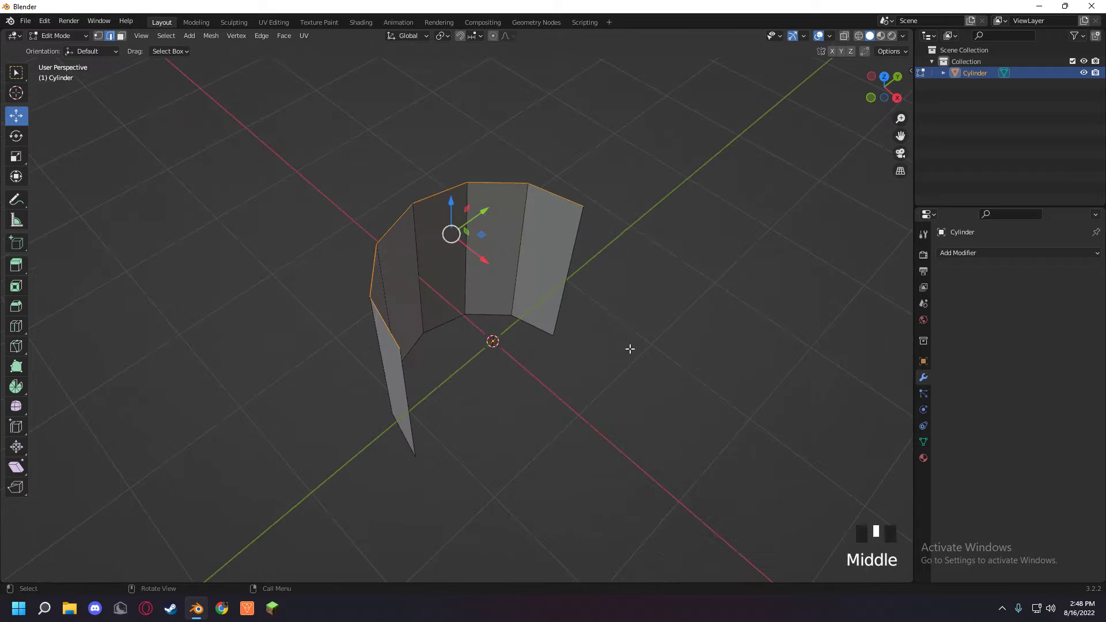
- Fill the selected top-rim edges with a face, check it with wireframe shading toggled, and undo the fill
key(f)
middle_drag(484, 297, 495, 306)
scroll(436, 325, up, 2)
middle_drag(436, 325, 598, 258)
key(shift+z)
key(shift+z)
key(ctrl+z)
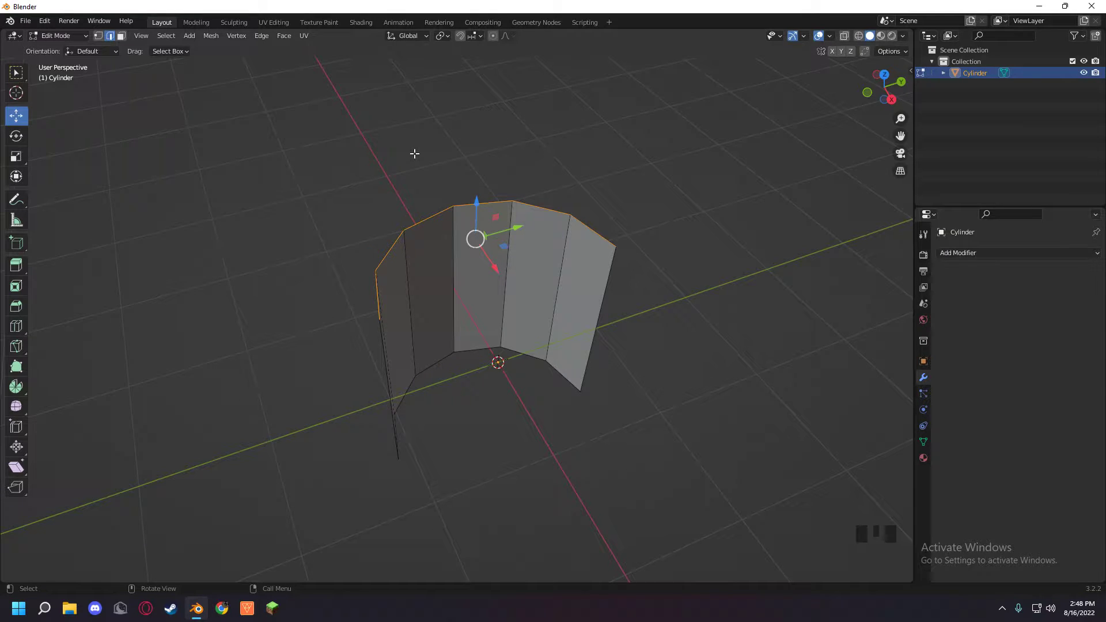
- Reselect the top-rim edges, create and undo a face from them, and try the Fill command on the same edges
middle_drag(548, 206, 576, 185)
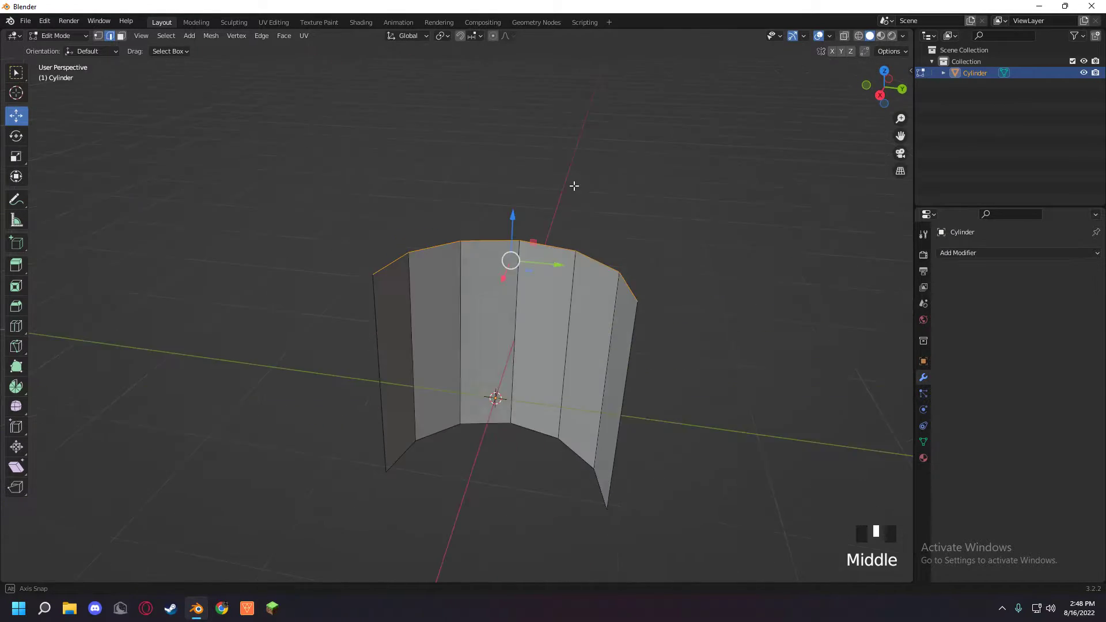
click(340, 227)
drag(331, 227, 734, 316)
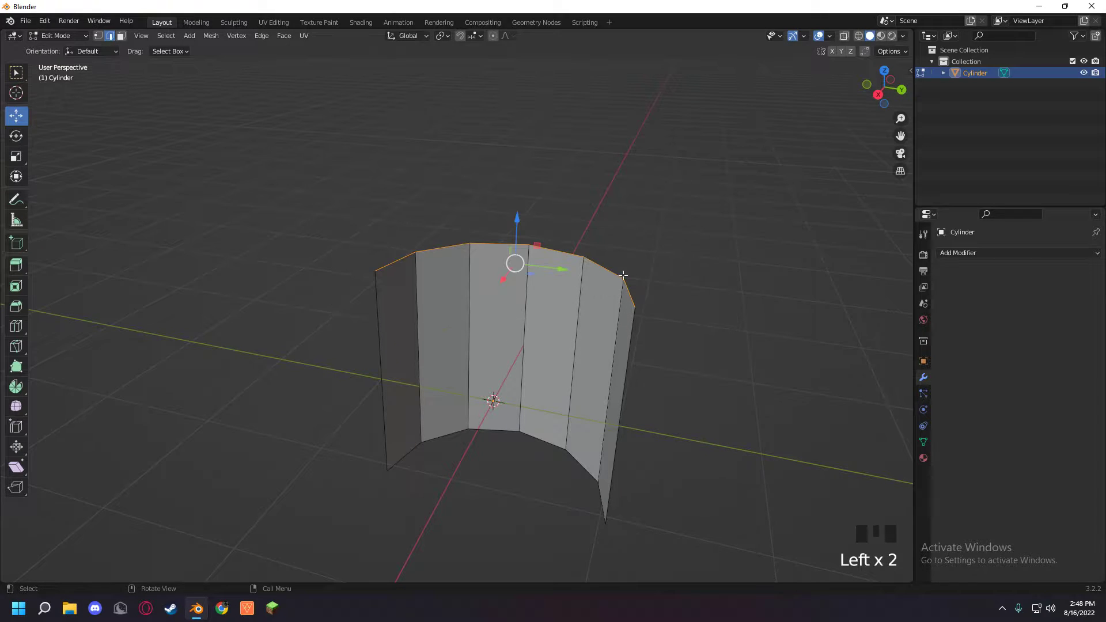
middle_drag(624, 275, 795, 247)
key(f)
key(ctrl+z)
middle_drag(632, 266, 588, 204)
key(alt+f)
scroll(537, 271, up, 3)
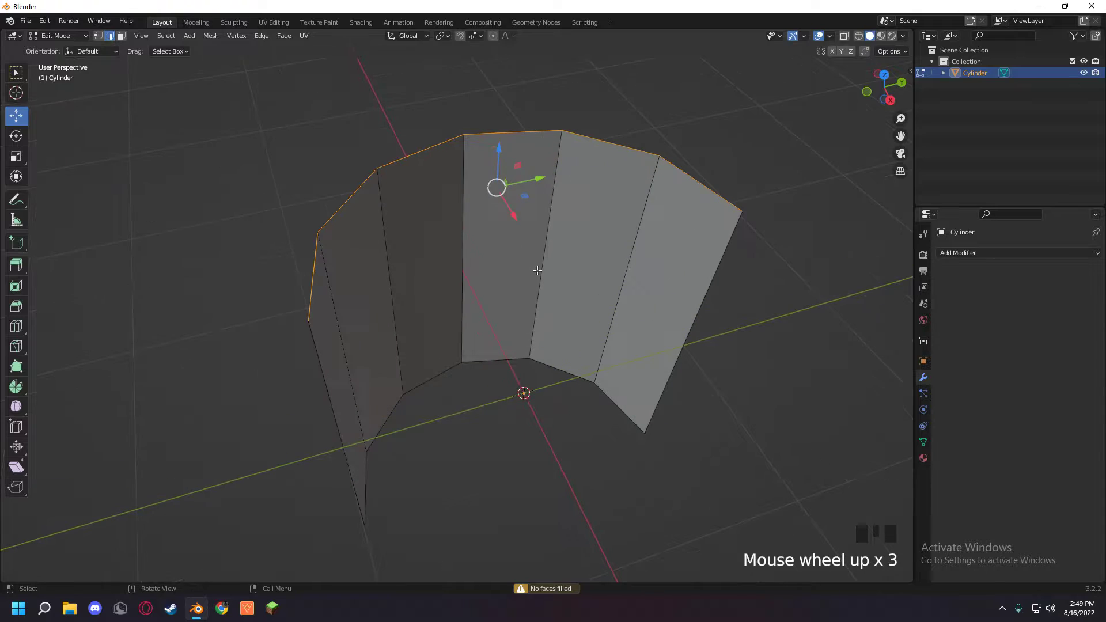
scroll(677, 321, down, 3)
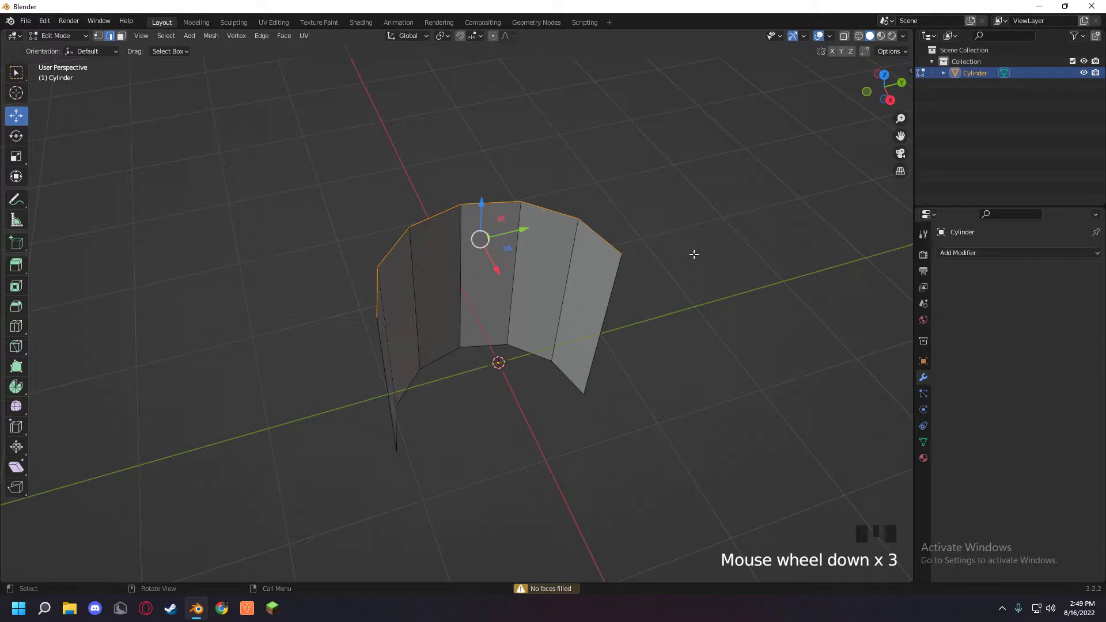
- Close the half cylinder's top with a face, and select the bottom-rim edges and fill them with a face too
middle_drag(693, 254, 457, 469)
drag(211, 487, 694, 583)
middle_drag(669, 479, 816, 464)
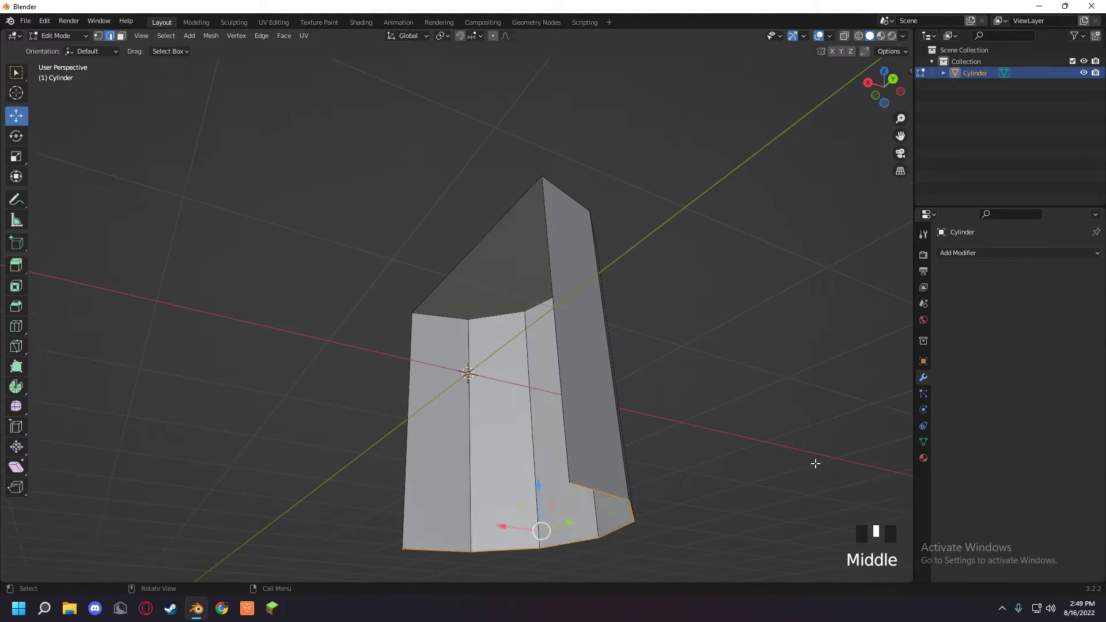
key(f)
click(633, 351)
middle_drag(636, 349, 763, 432)
click(793, 381)
middle_drag(793, 381, 886, 301)
- Select the whole half-cylinder mesh and add a Mirror modifier on the X axis with Clipping enabled
key(a)
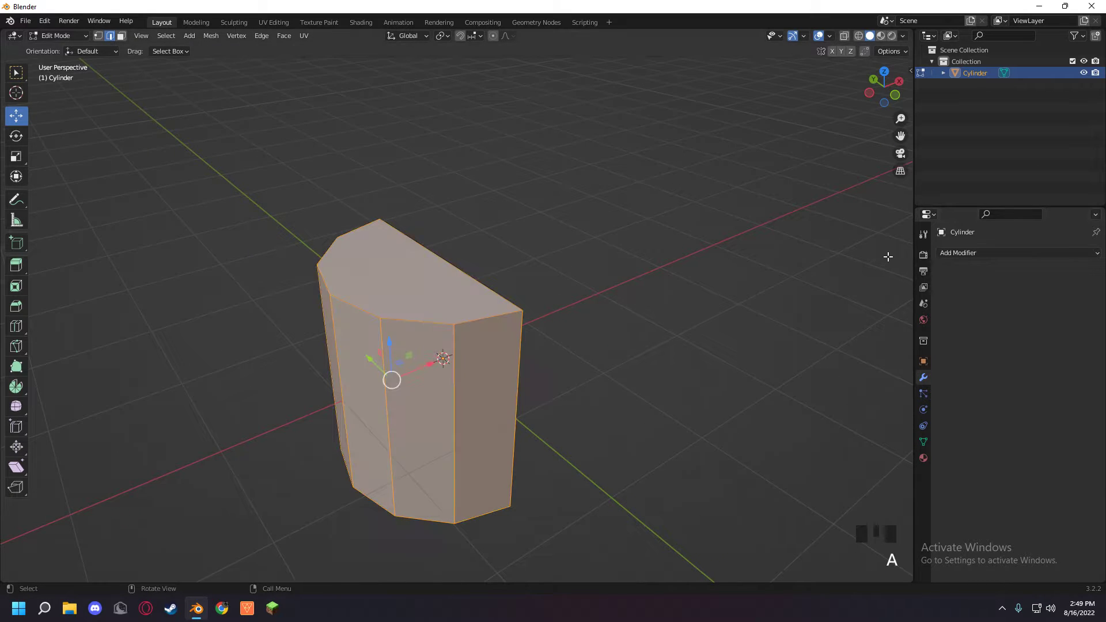
click(977, 254)
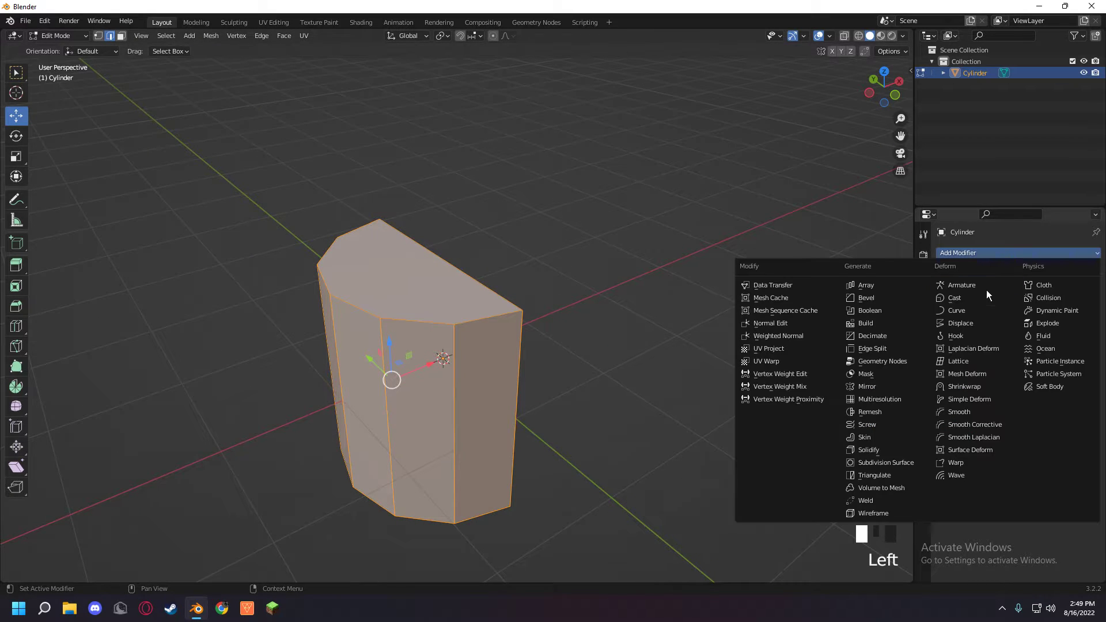
click(897, 384)
middle_drag(897, 384, 928, 339)
click(1019, 345)
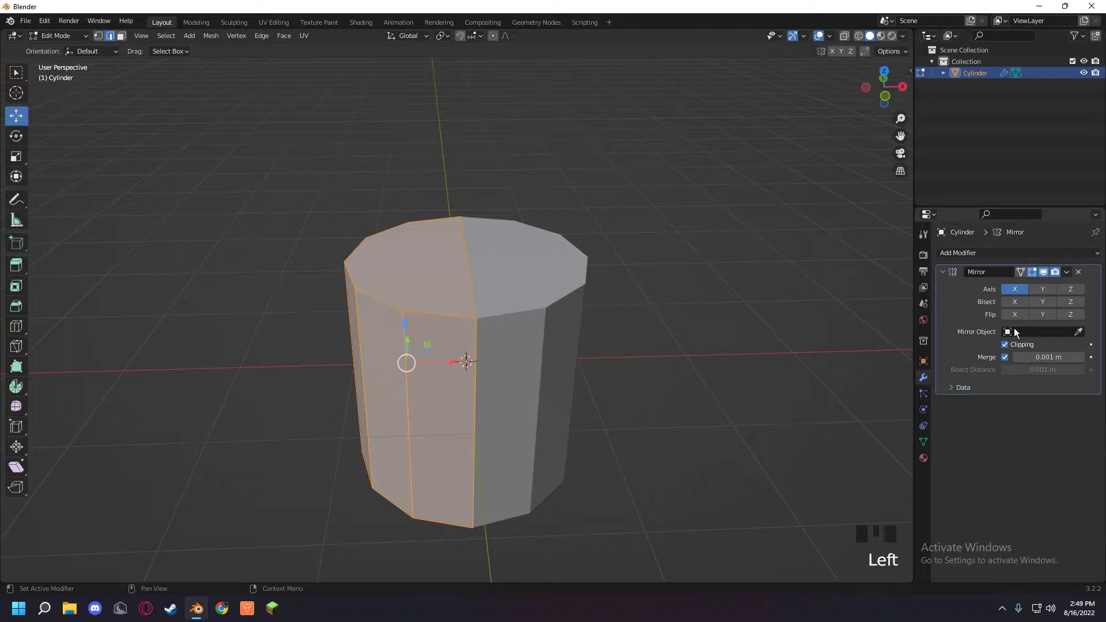
- Try moving the mirrored half along X, undo the move, and select the seam edge across the cylinder's top
middle_drag(424, 333, 412, 328)
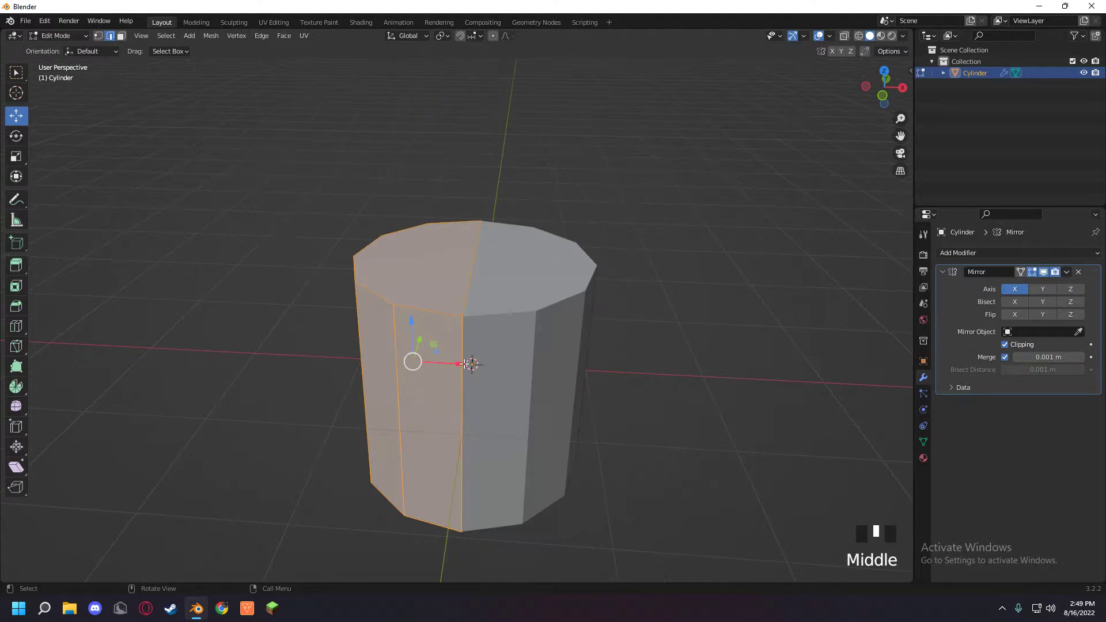
mouse_move(459, 363)
mouse_down()
mouse_move(405, 356)
mouse_move(442, 357)
mouse_up()
key(ctrl+z)
middle_drag(502, 349, 442, 233)
click(442, 233)
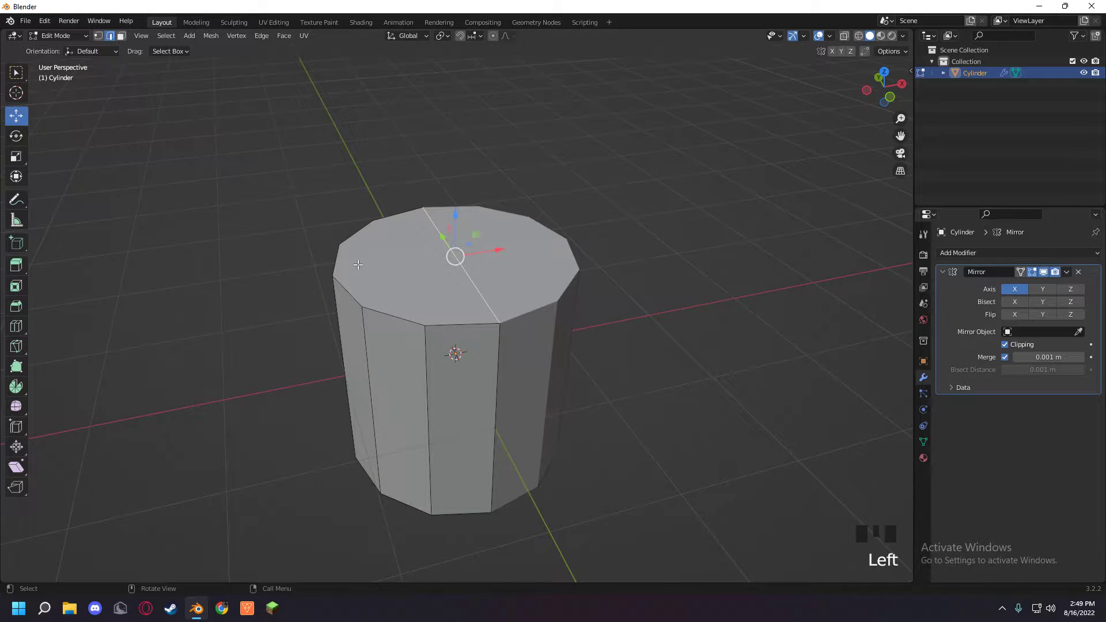
- Move neighbouring top-rim edges of the original half one by one, shifting the edge beside the seam about 0.057 m along Y
middle_drag(358, 265, 384, 360)
click(350, 354)
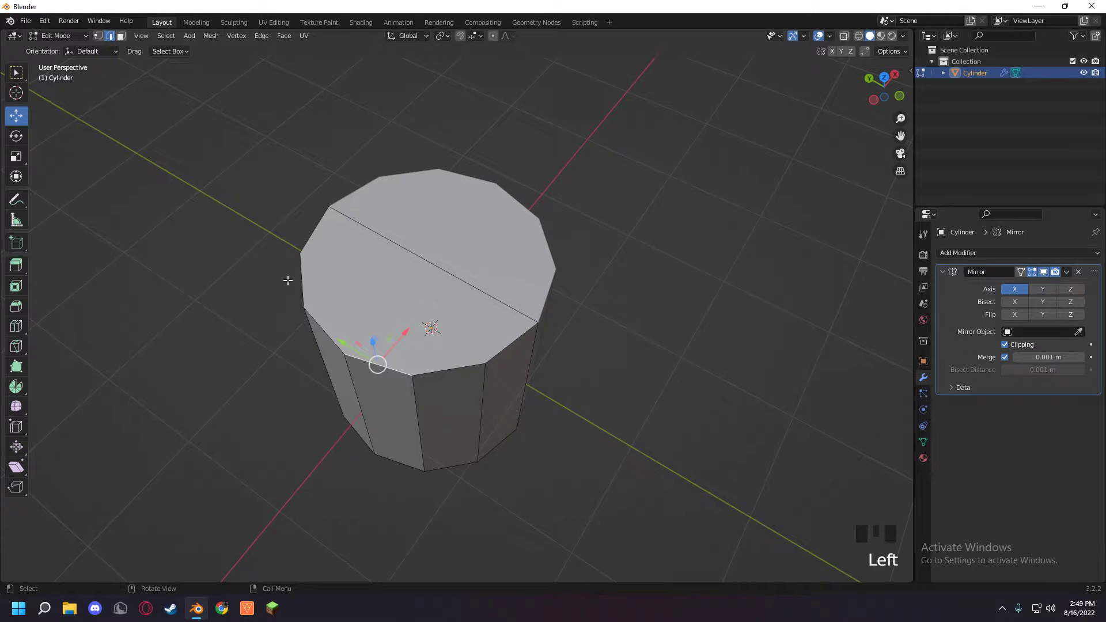
scroll(287, 281, up, 2)
drag(362, 363, 378, 351)
click(451, 370)
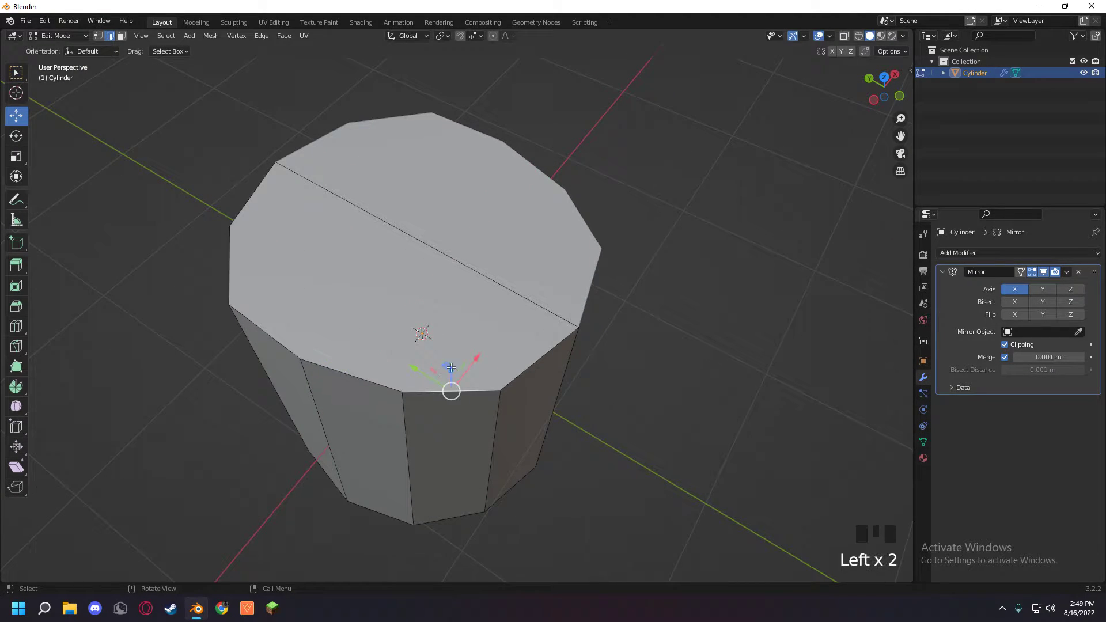
mouse_move(452, 367)
mouse_down()
mouse_move(469, 358)
mouse_move(459, 363)
mouse_up()
click(542, 350)
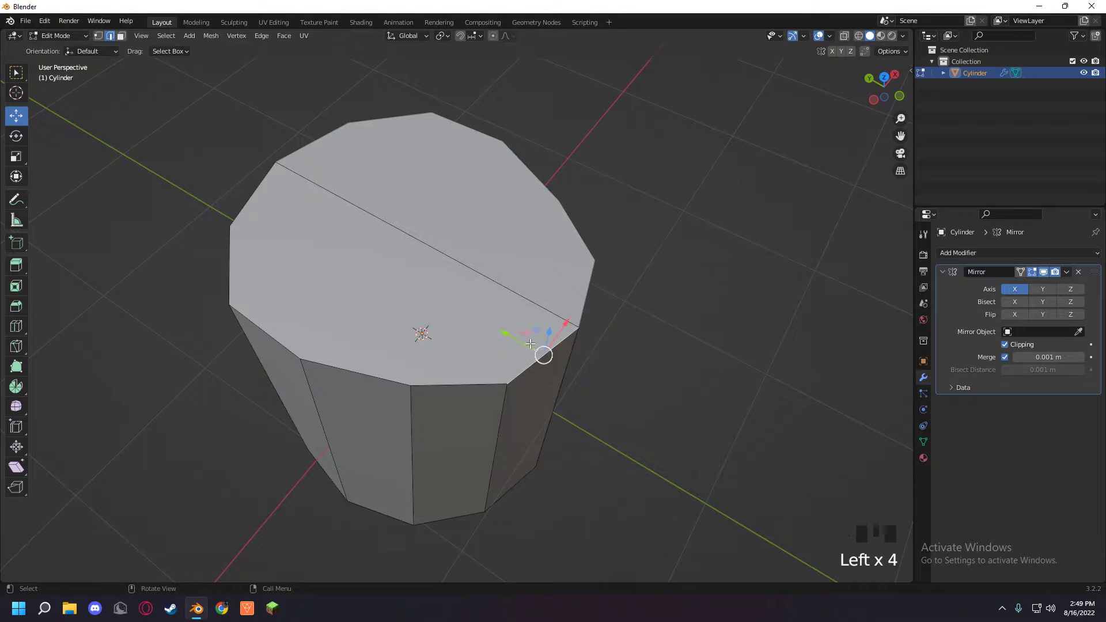
drag(509, 337, 498, 330)
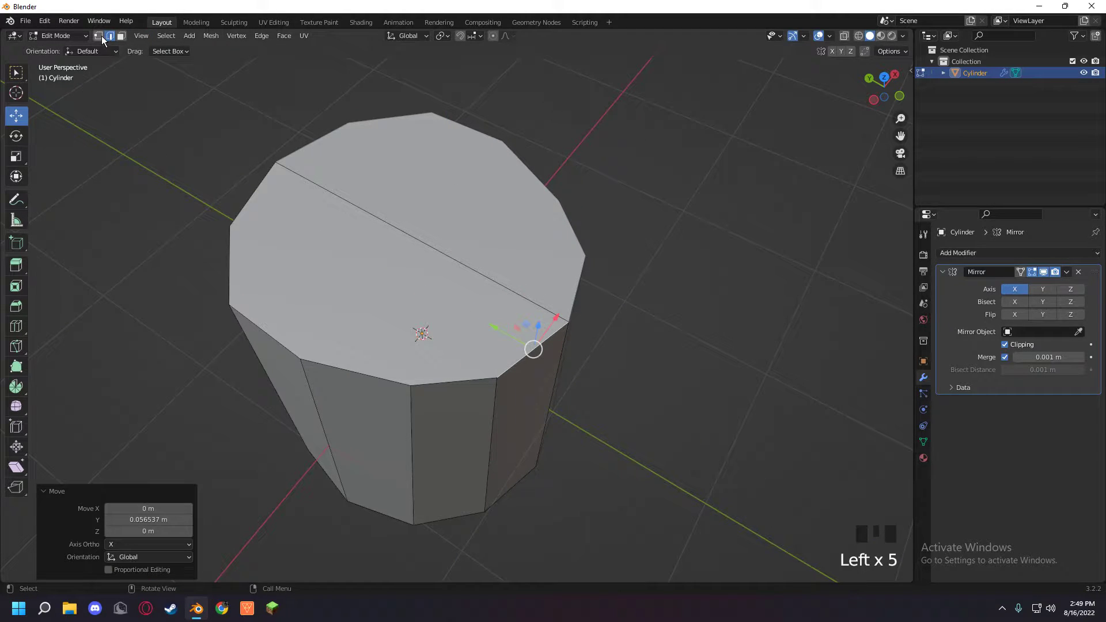
- Cycle through the selection modes, return to edge selection, and move the top-rim edge at the seam about -0.229 m along Y
key(1)
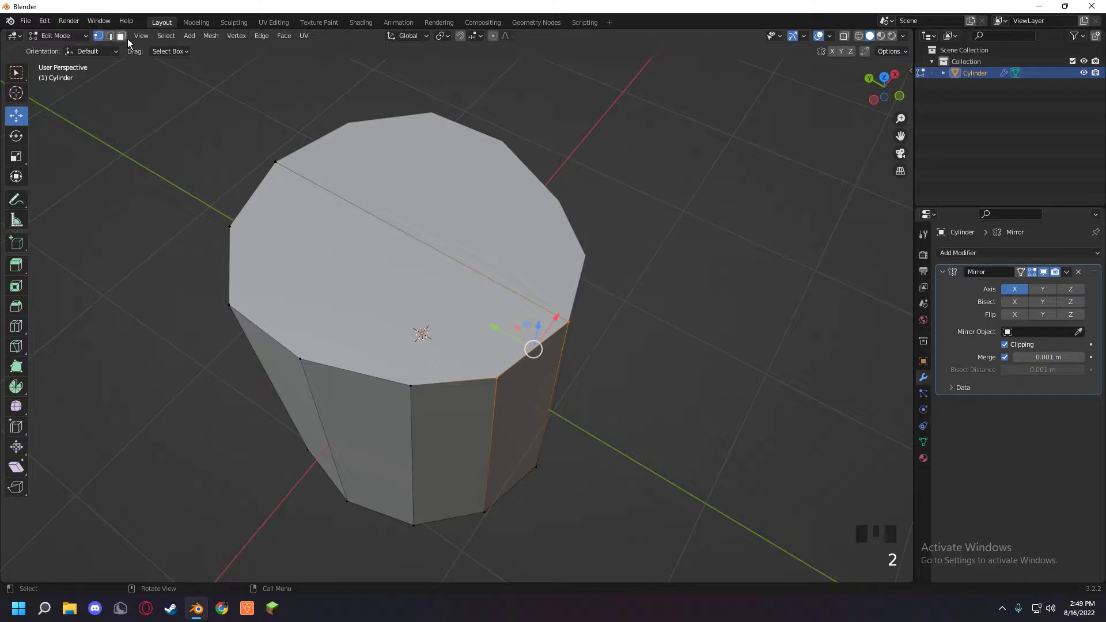
key(2)
key(3)
click(109, 36)
middle_drag(459, 364, 671, 358)
click(477, 378)
drag(455, 409, 596, 365)
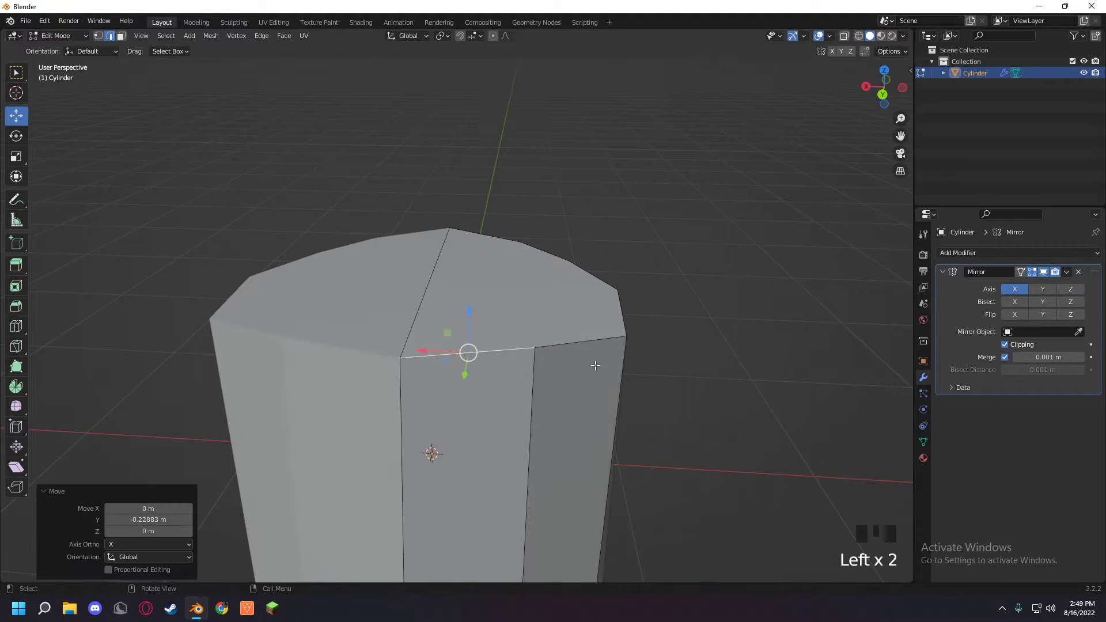
- Select further edges around the top rim of the original half one after another
click(632, 338)
click(622, 340)
middle_drag(635, 334, 507, 438)
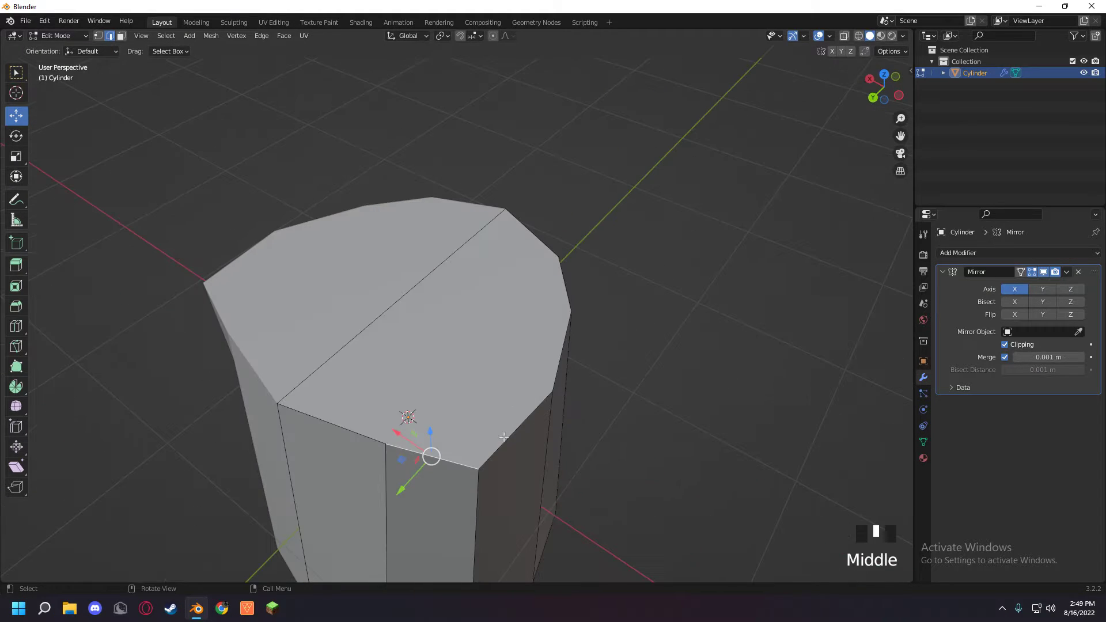
click(505, 439)
click(505, 421)
click(477, 400)
- Undo the whole series of test edge moves on the mirrored cylinder and clear the selection
key(ctrl+z)
key(ctrl+z)
key(ctrl+z)
key(ctrl+z)
key(ctrl+z)
key(ctrl+z)
key(ctrl+z)
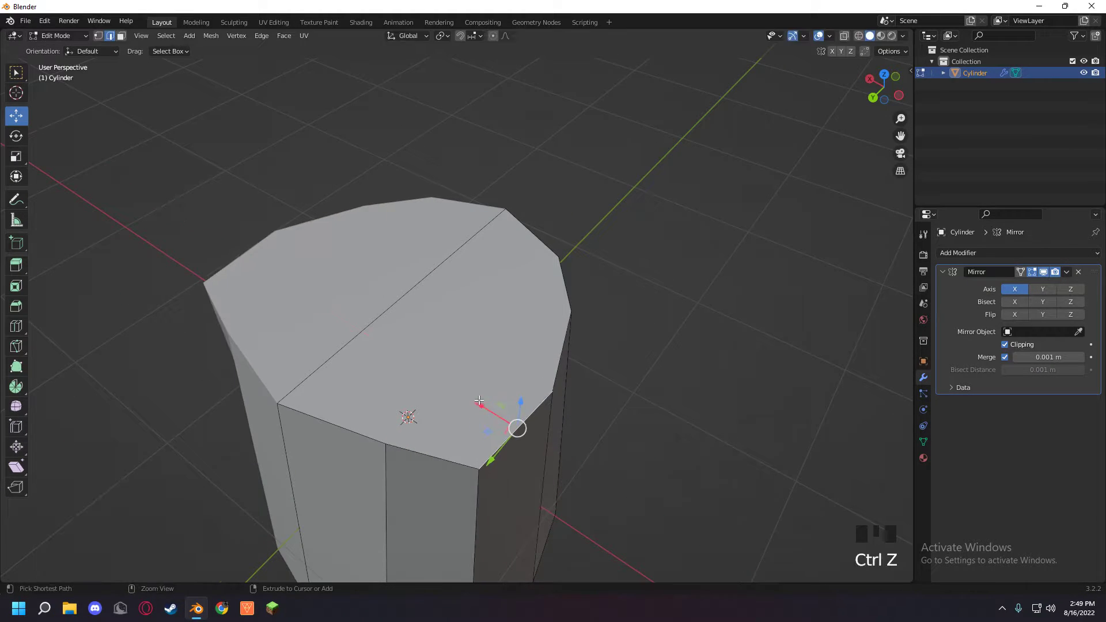
key(ctrl+z)
key(ctrl+z)
key(ctrl+z)
key(ctrl+z)
key(ctrl+z)
key(ctrl+z)
key(ctrl+z)
key(ctrl+z)
key(ctrl+z)
key(ctrl+z)
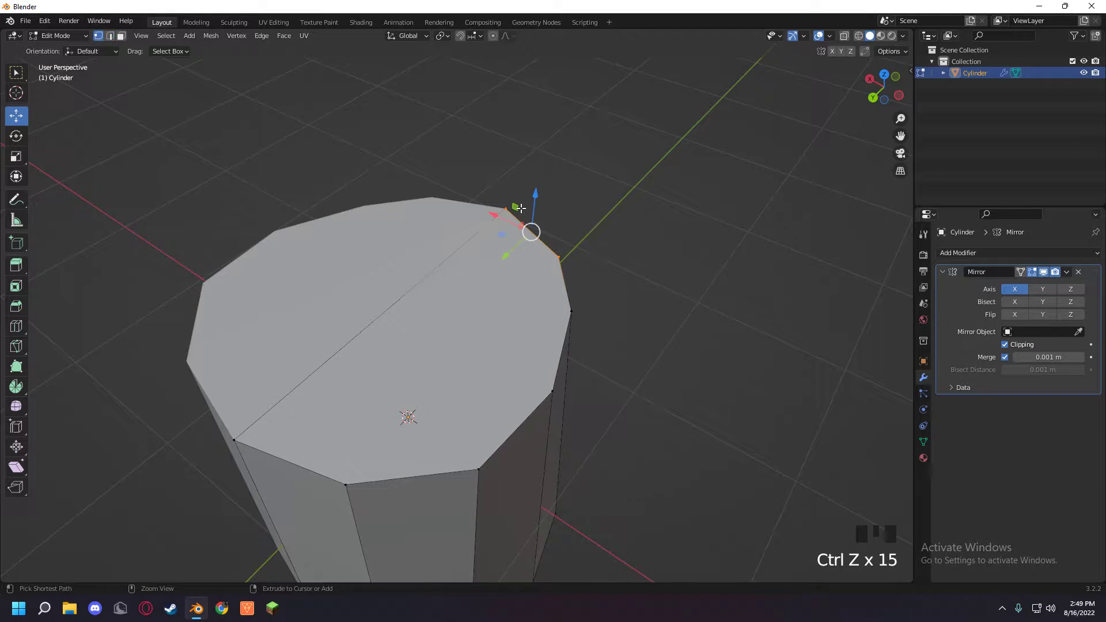
key(ctrl+z)
key(ctrl+z)
key(ctrl+z)
key(ctrl+z)
key(ctrl+z)
key(ctrl+z)
key(ctrl+z)
key(ctrl+z)
key(ctrl+z)
key(ctrl+z)
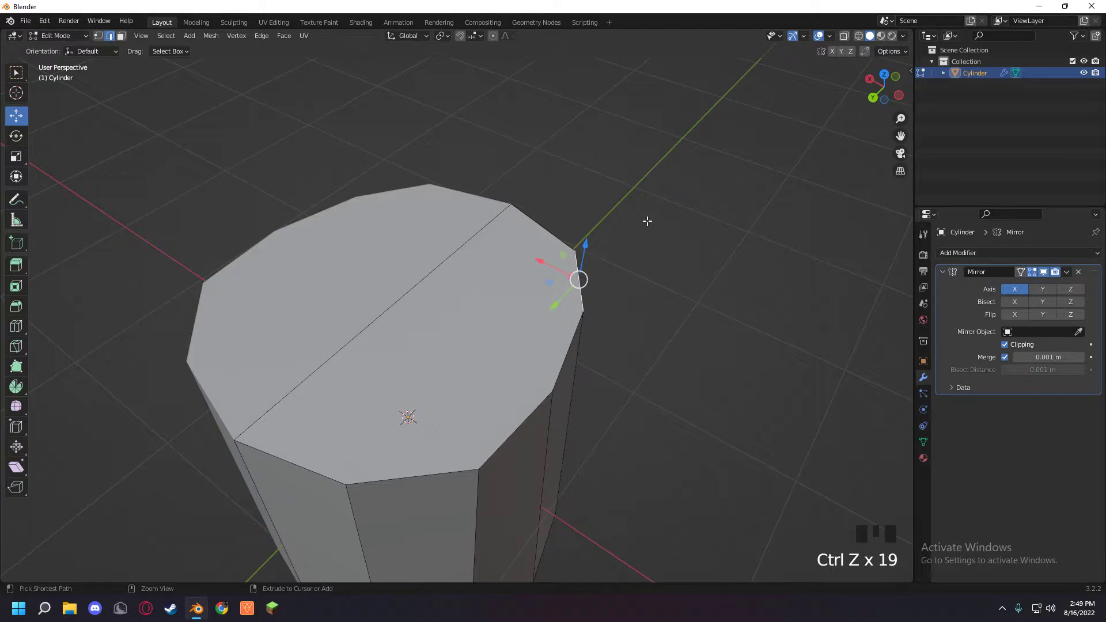
click(774, 275)
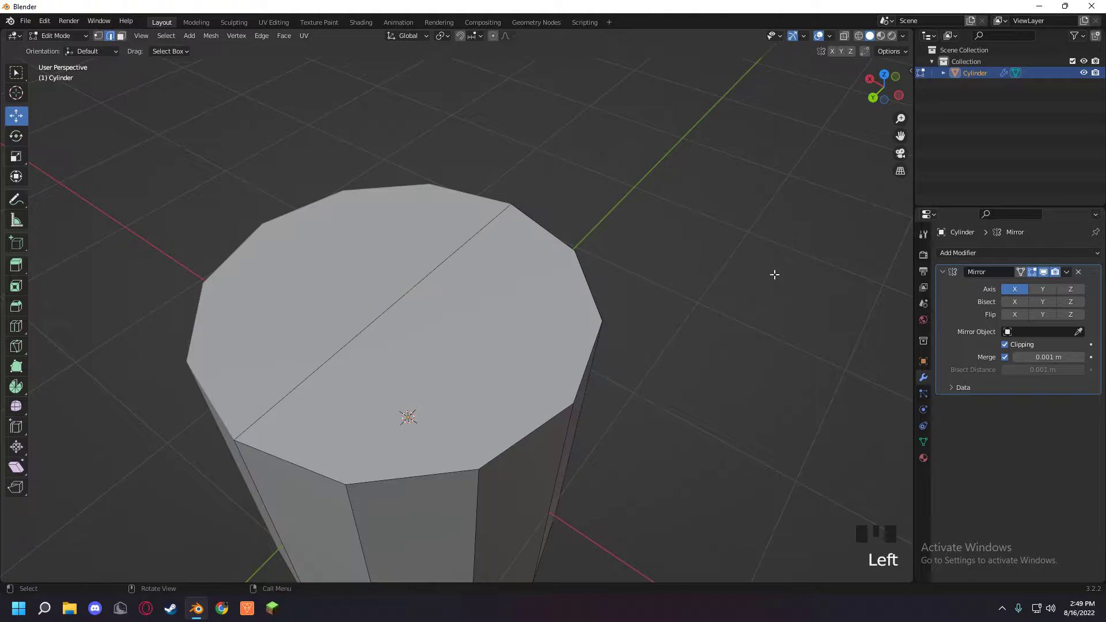
- Enable the Mirror modifier's Y axis in addition to X and inspect the cylinder from above and the side
click(1043, 288)
middle_drag(661, 327, 301, 287)
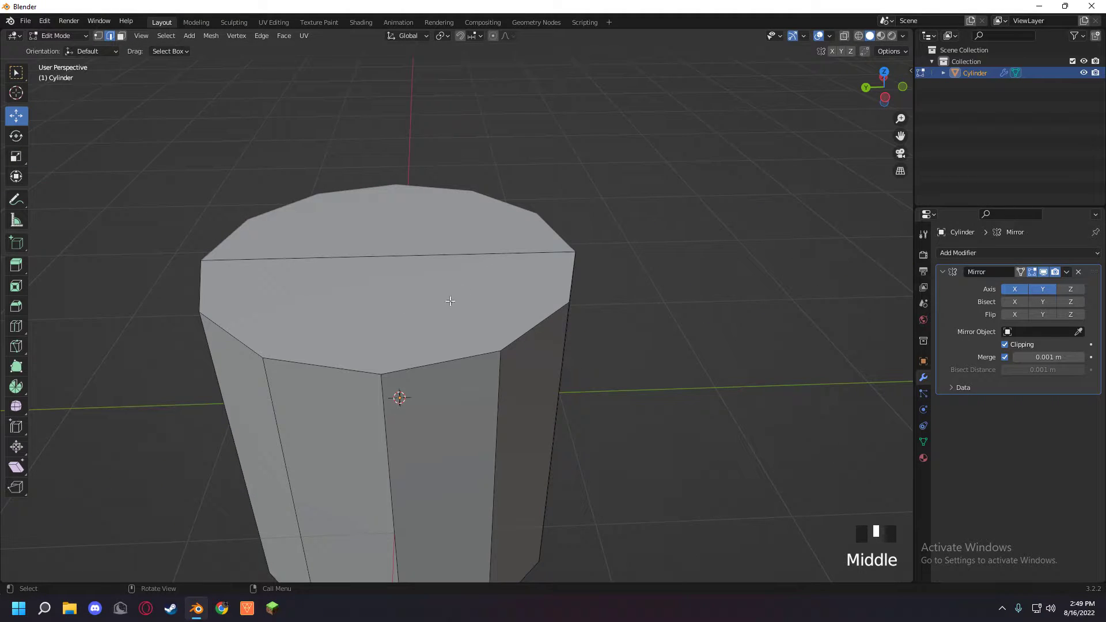
scroll(456, 299, down, 5)
middle_drag(456, 298, 364, 310)
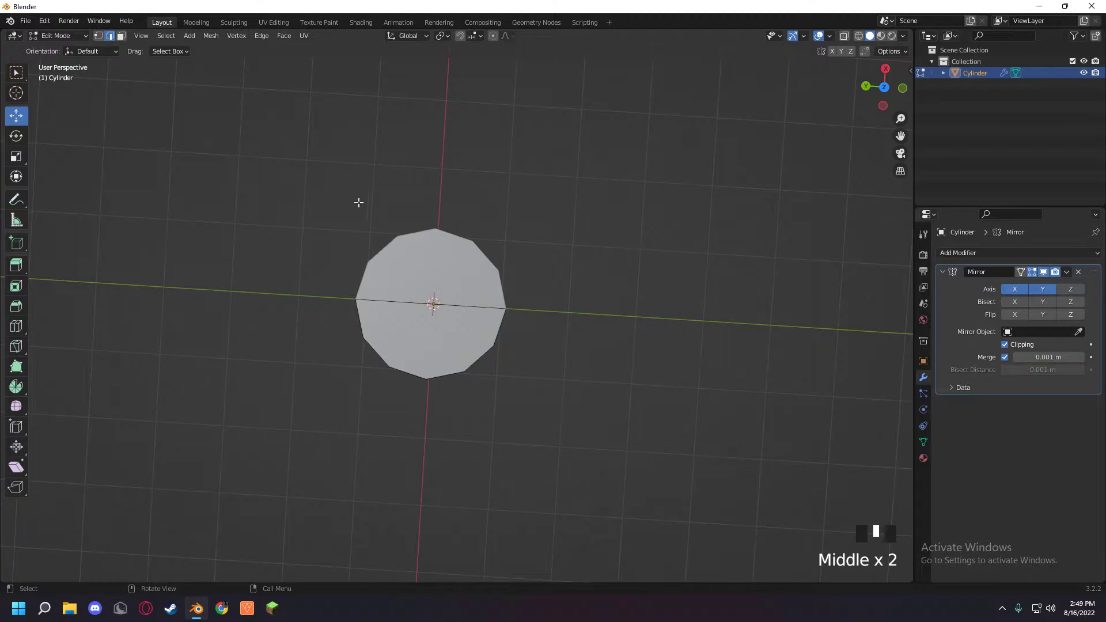
middle_drag(303, 228, 714, 255)
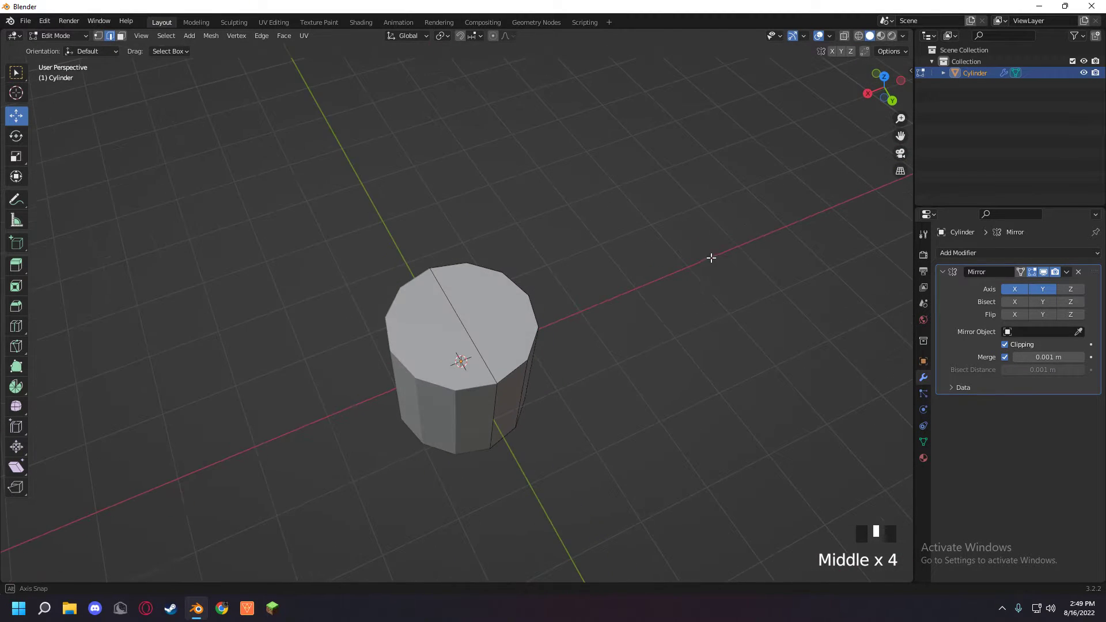
- Switch the viewport to wireframe shading and align it to the top view of the cylinder
click(870, 39)
click(866, 40)
click(865, 40)
click(860, 37)
click(885, 77)
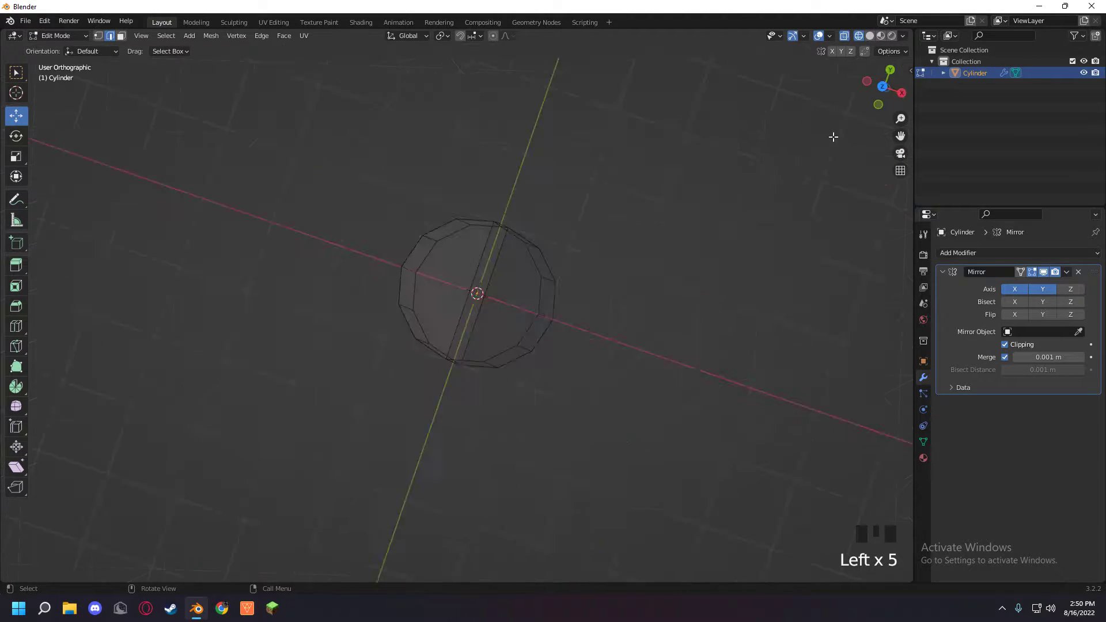
- Box-select the outer edges on the +Y side of the original half in the top view and delete that part of the mesh
drag(598, 180, 465, 290)
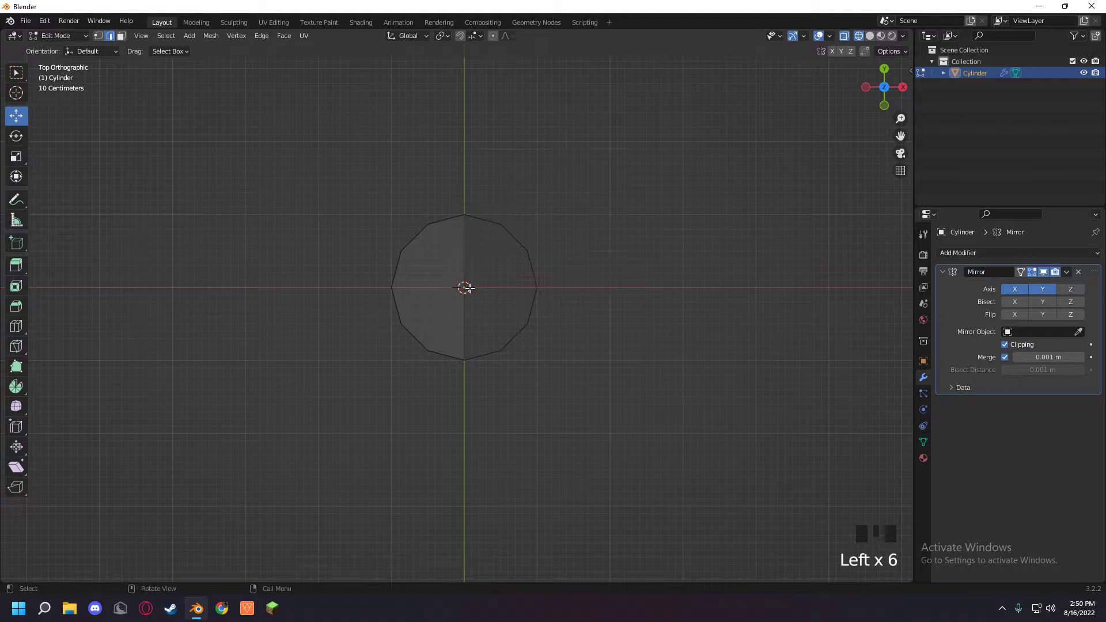
drag(599, 210, 458, 289)
drag(339, 194, 464, 288)
drag(353, 193, 449, 273)
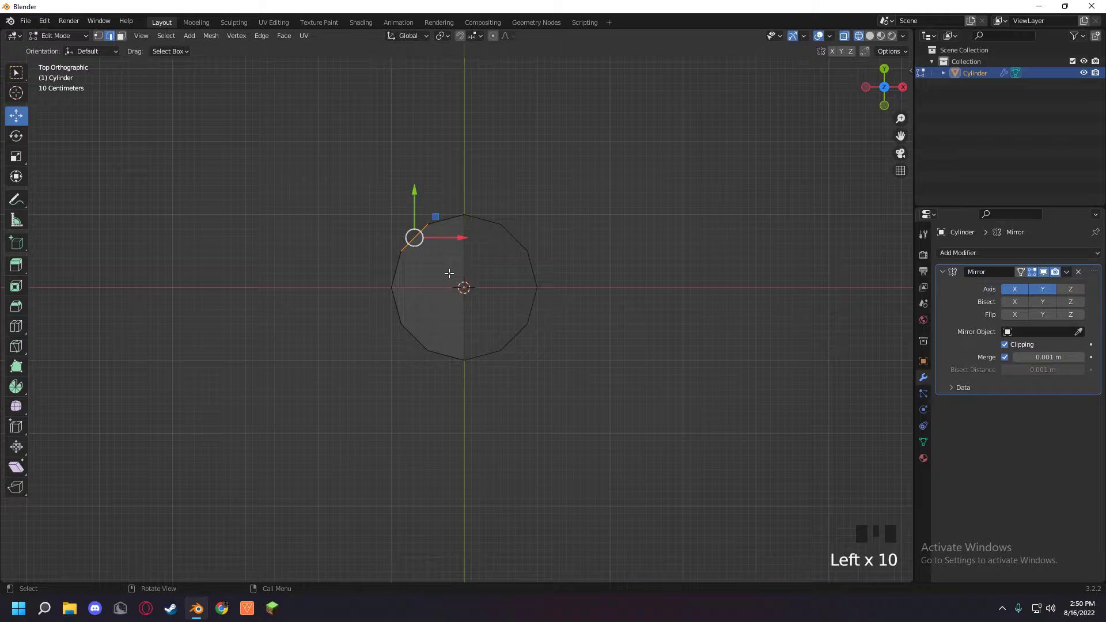
key(Delete)
click(424, 242)
drag(377, 213, 461, 274)
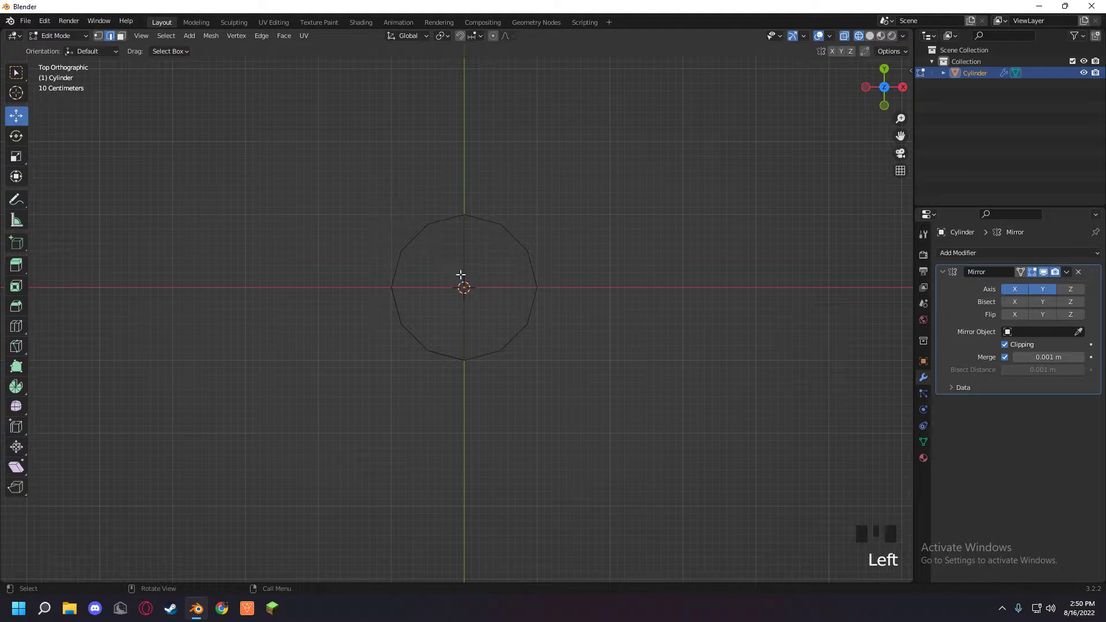
- Select the top and bottom rim edges of the remaining original quarter one by one and delete them
middle_drag(455, 263, 471, 400)
click(457, 321)
click(452, 373)
click(450, 375)
scroll(512, 368, up, 3)
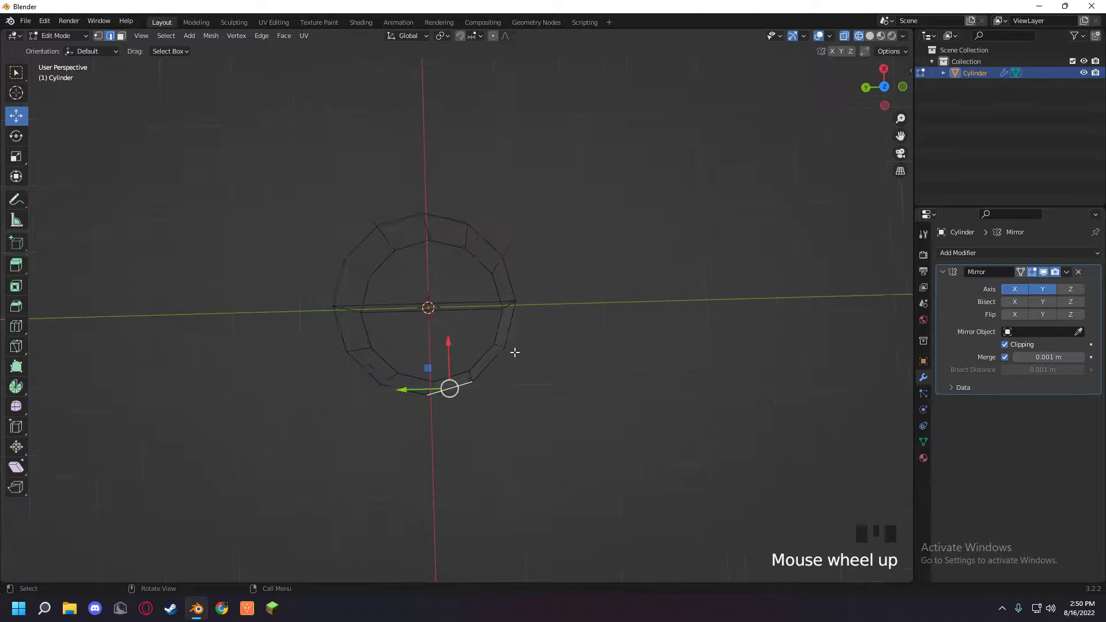
shift+click(510, 385)
shift+click(534, 344)
middle_drag(534, 344, 468, 492)
shift+click(427, 515)
shift+click(375, 499)
shift+click(366, 486)
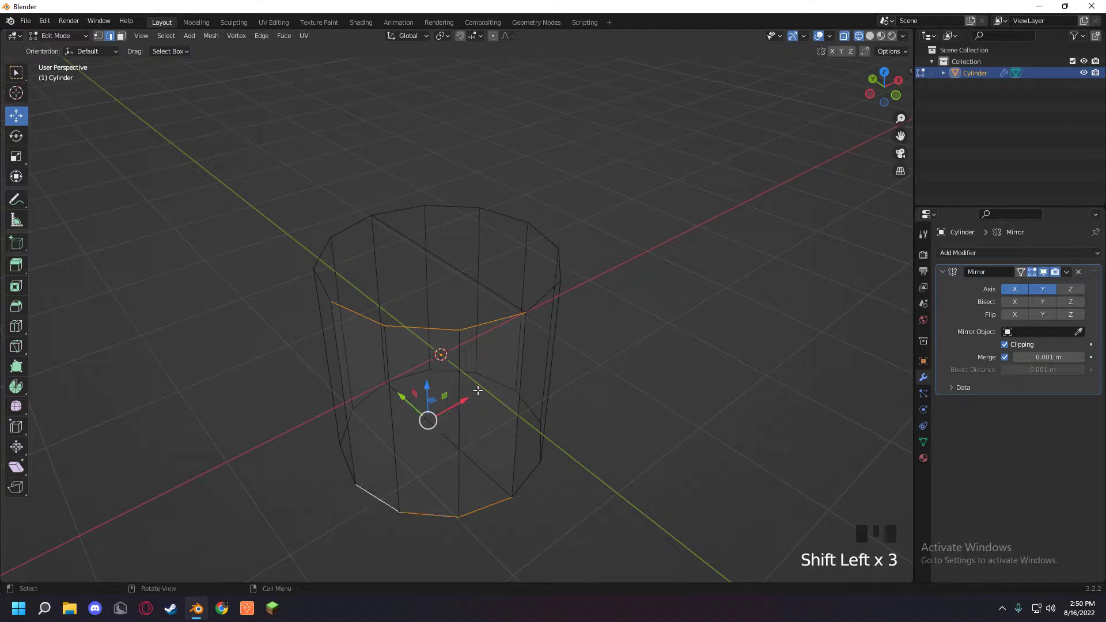
key(Delete)
middle_drag(478, 390, 475, 427)
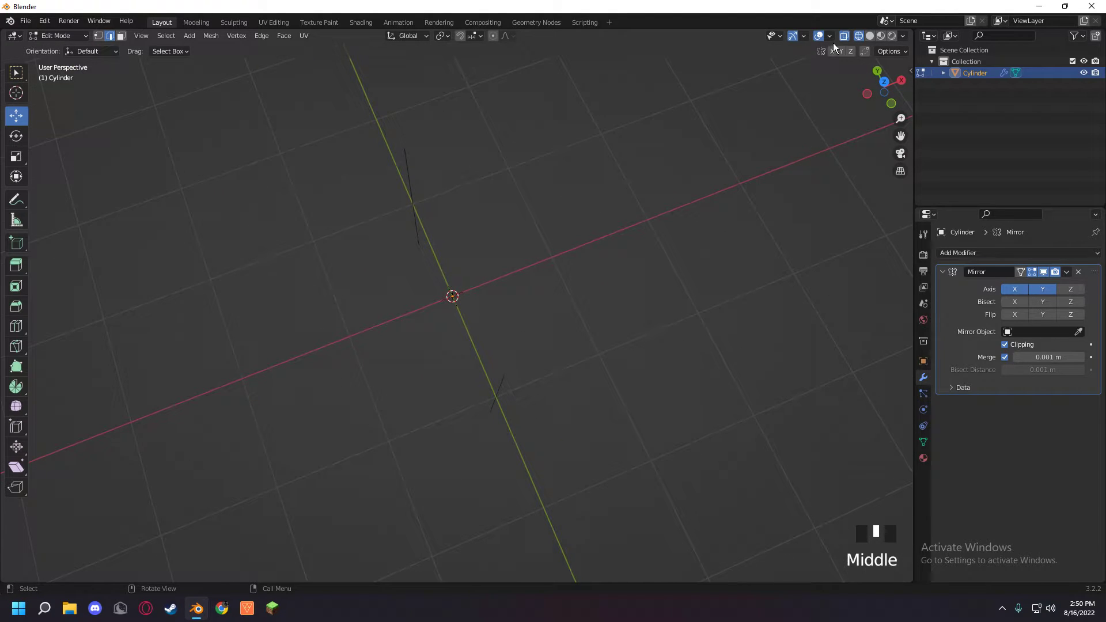
- Undo the rim-edge deletion and compare the open cylinder in shaded and wireframe display
click(881, 36)
key(ctrl+z)
key(ctrl+z)
middle_drag(637, 312, 877, 38)
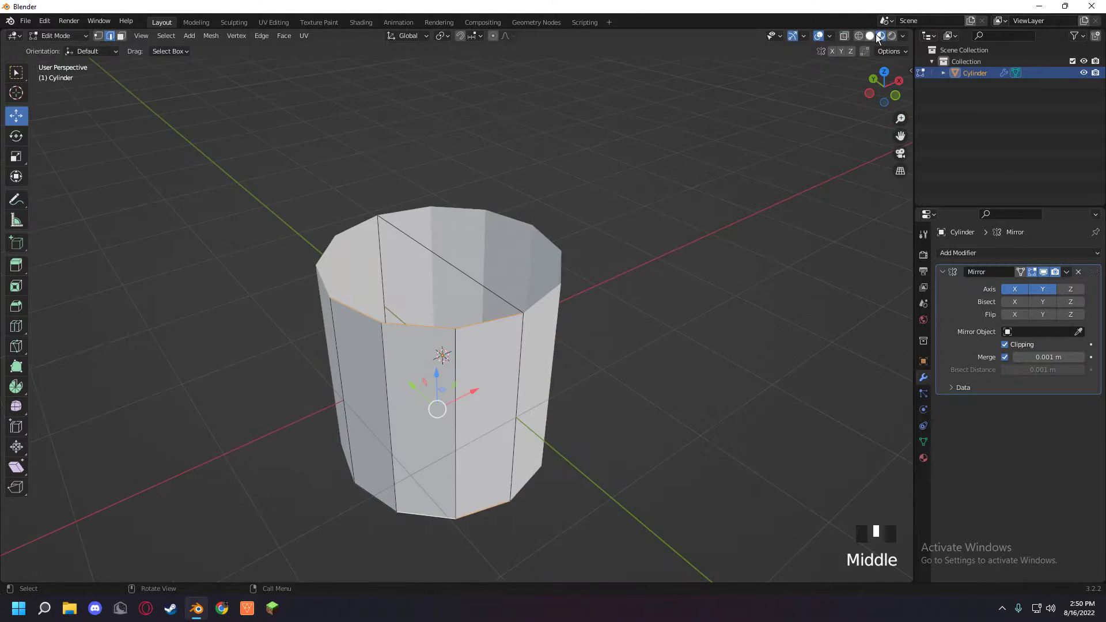
click(859, 35)
middle_drag(576, 291, 513, 346)
key(ctrl+z)
- Select only the middle top and bottom rim edges of the original quarter and delete them
click(461, 331)
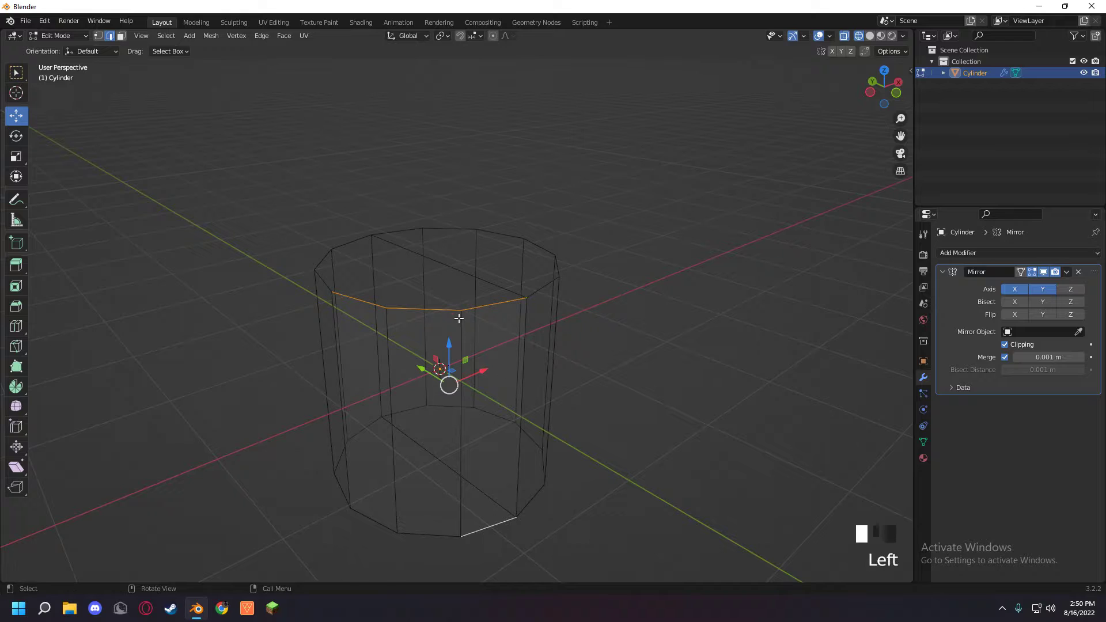
click(431, 314)
shift+click(427, 514)
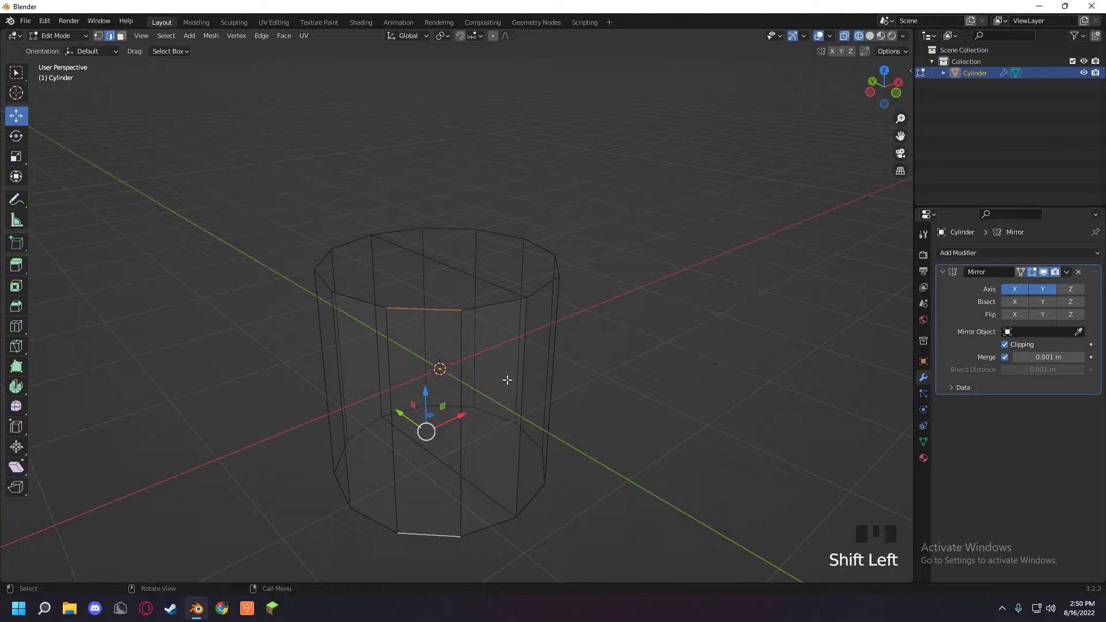
key(Delete)
click(507, 379)
middle_drag(507, 379, 778, 197)
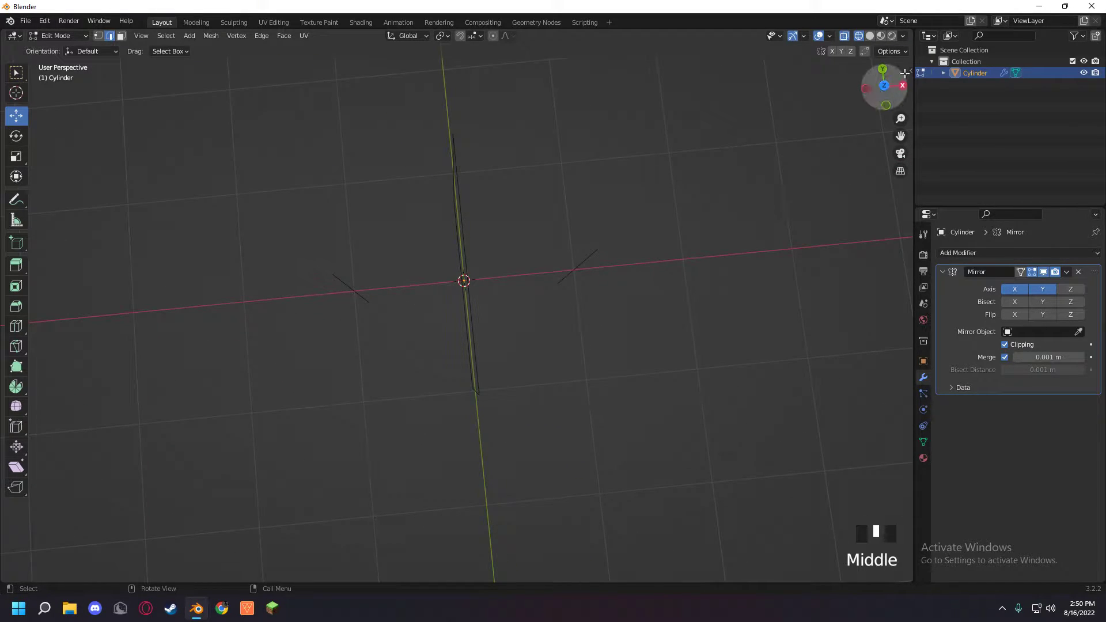
- Switch the viewport to Material Preview shading, undo the last edge deletion, and clear the selection
click(881, 36)
scroll(724, 202, down, 2)
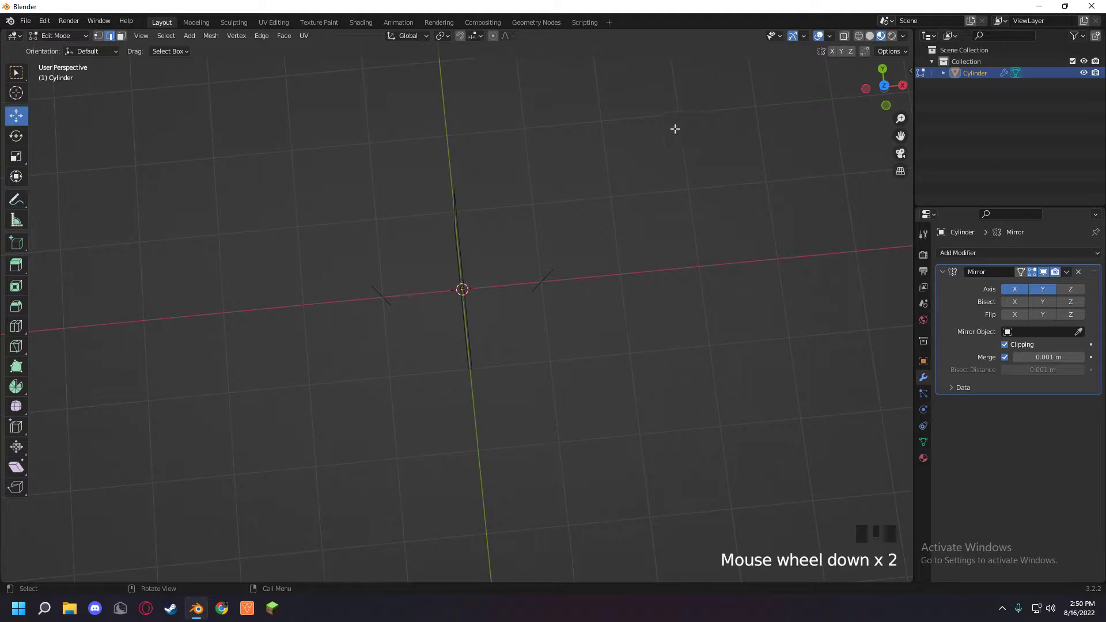
key(ctrl+z)
click(652, 284)
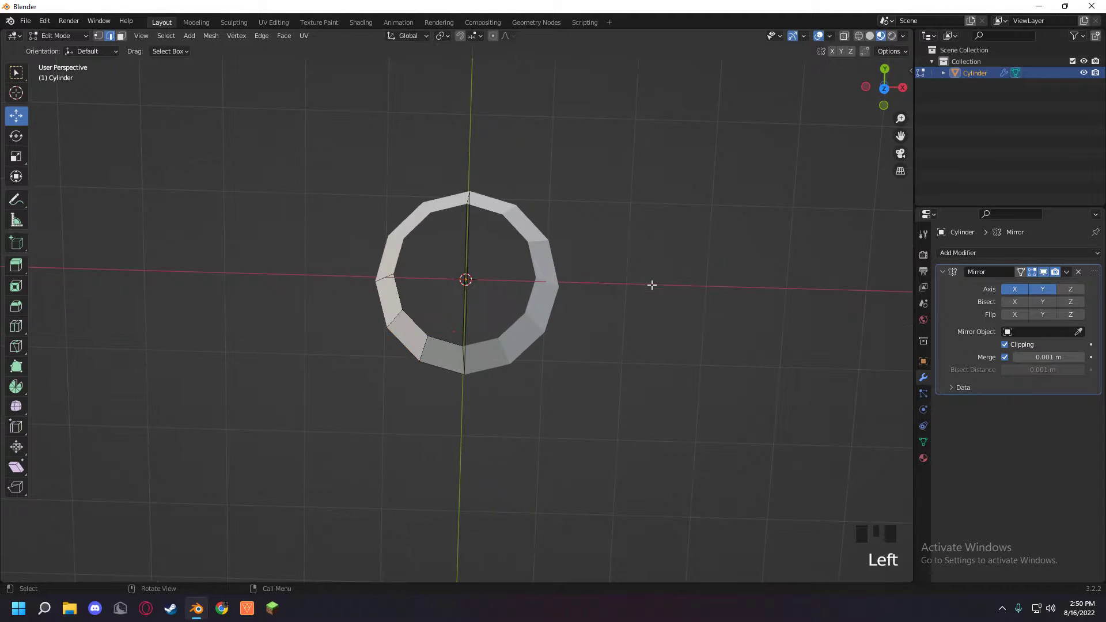
middle_drag(652, 284, 465, 344)
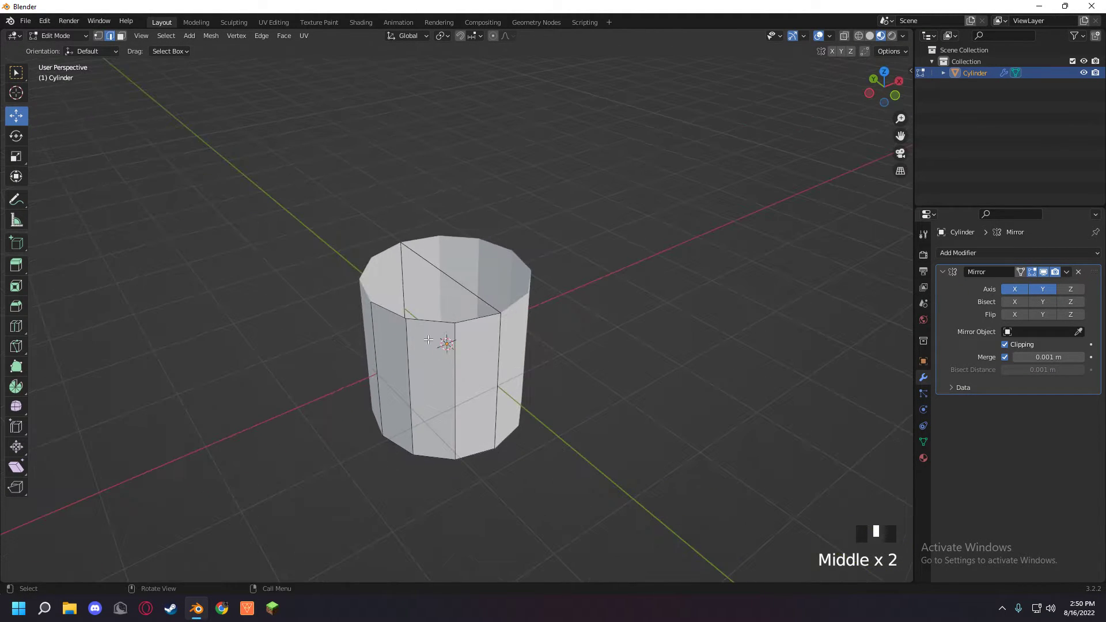
- Switch to face selection and select the original quarter's side faces one after another to check which are editable
click(466, 344)
key(3)
click(466, 344)
click(433, 351)
click(393, 352)
click(368, 348)
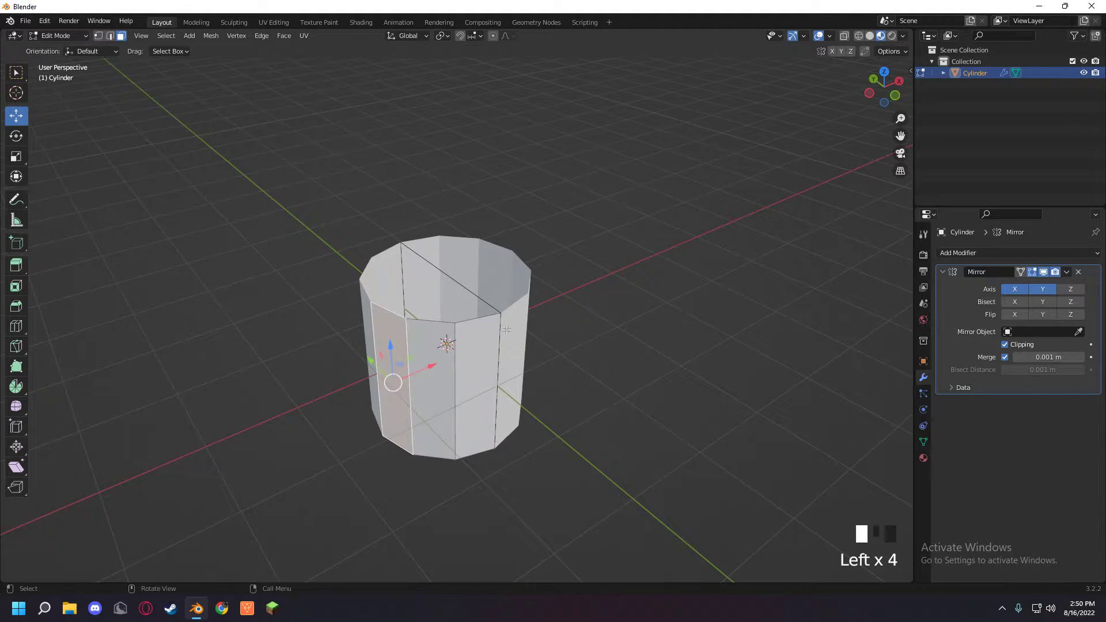
middle_drag(416, 346, 464, 350)
click(396, 351)
middle_drag(376, 345, 308, 368)
click(413, 349)
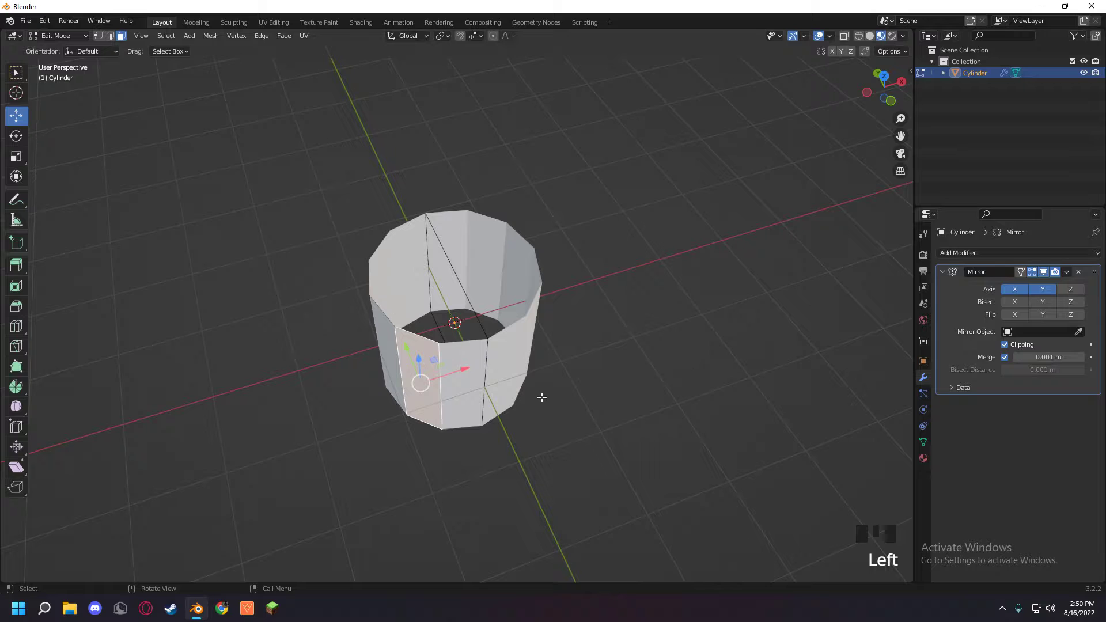
- Try moving the selected side face of the original quarter and undo the move
middle_drag(577, 403, 692, 412)
mouse_move(456, 392)
mouse_down()
mouse_move(516, 381)
mouse_move(455, 396)
mouse_up()
middle_drag(558, 392, 480, 410)
drag(466, 342, 461, 372)
key(ctrl+z)
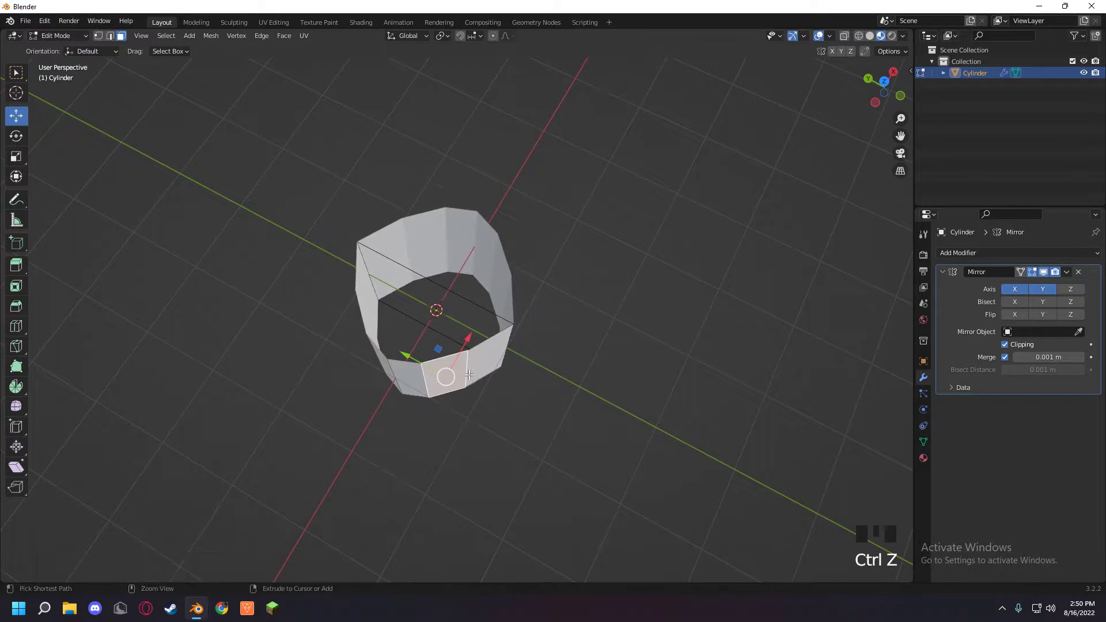
- Box-select the original quarter's side faces, select the entire mesh, and undo the selection change
middle_drag(479, 361, 605, 299)
drag(316, 227, 547, 303)
middle_drag(637, 321, 652, 380)
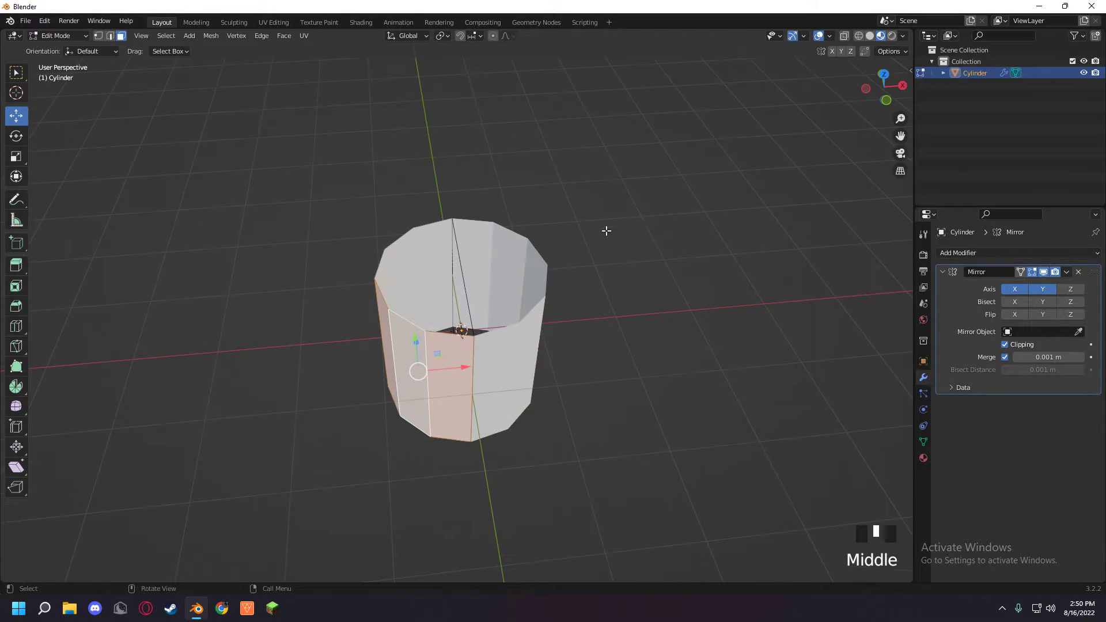
key(a)
click(627, 252)
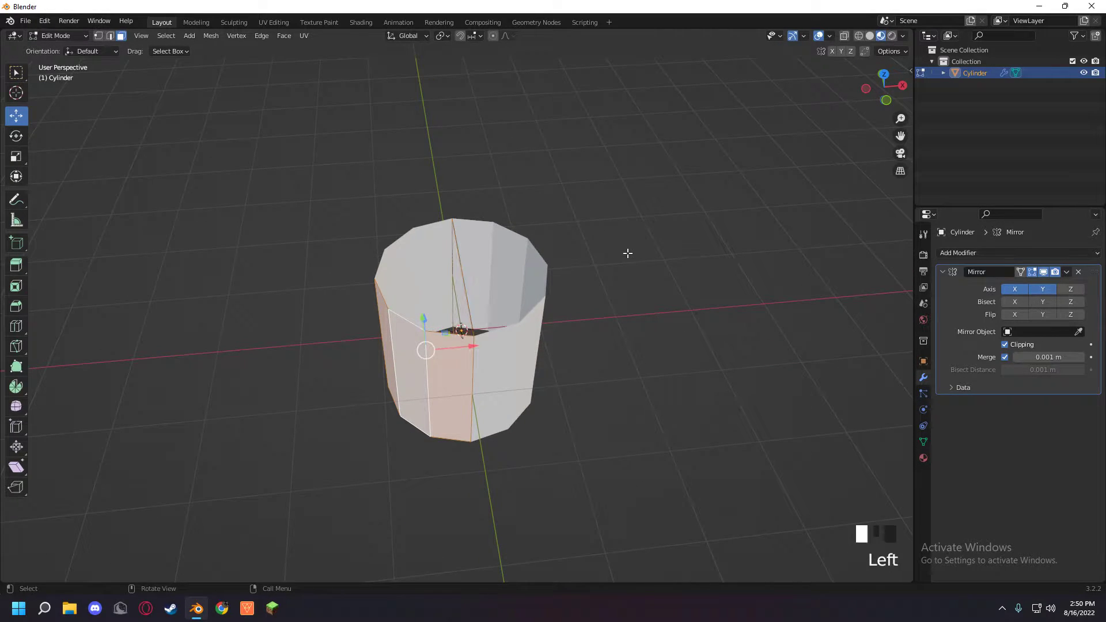
middle_drag(627, 252, 657, 339)
key(ctrl+z)
- Alternate between edge and face selection and pick an inner wall face and its top-rim edge for inspection
click(461, 300)
key(2)
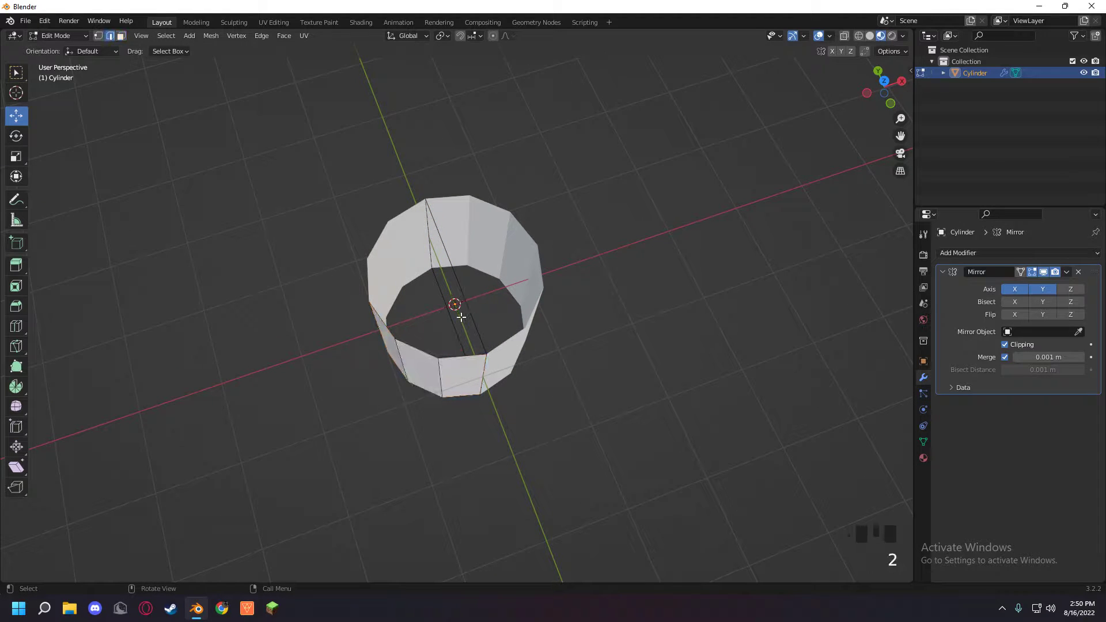
key(3)
click(492, 316)
middle_drag(533, 330, 477, 314)
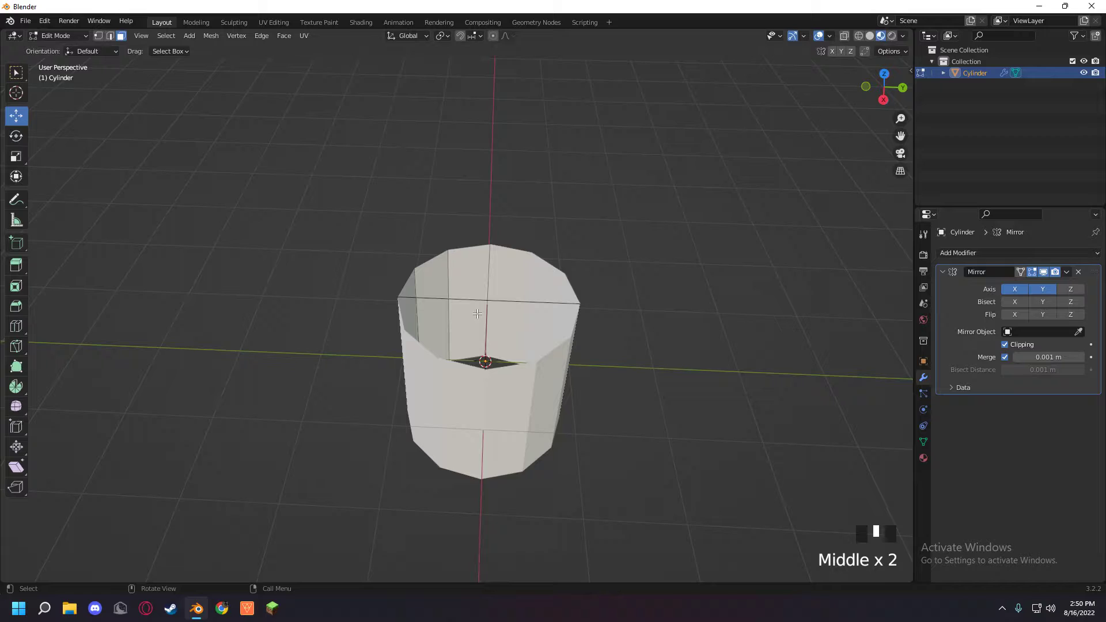
click(472, 253)
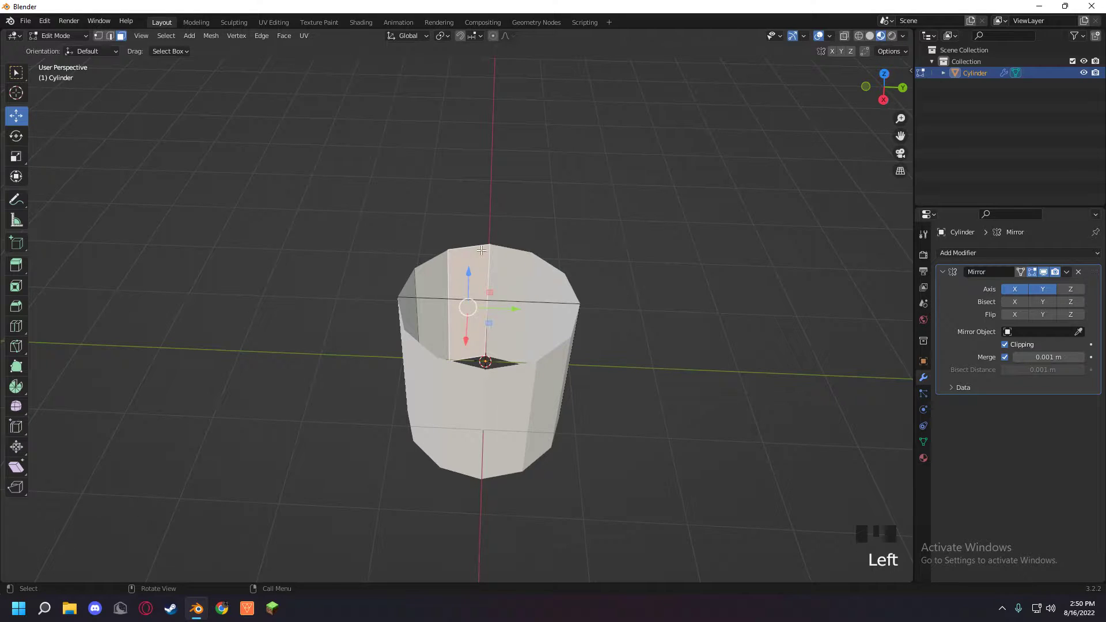
key(2)
click(491, 244)
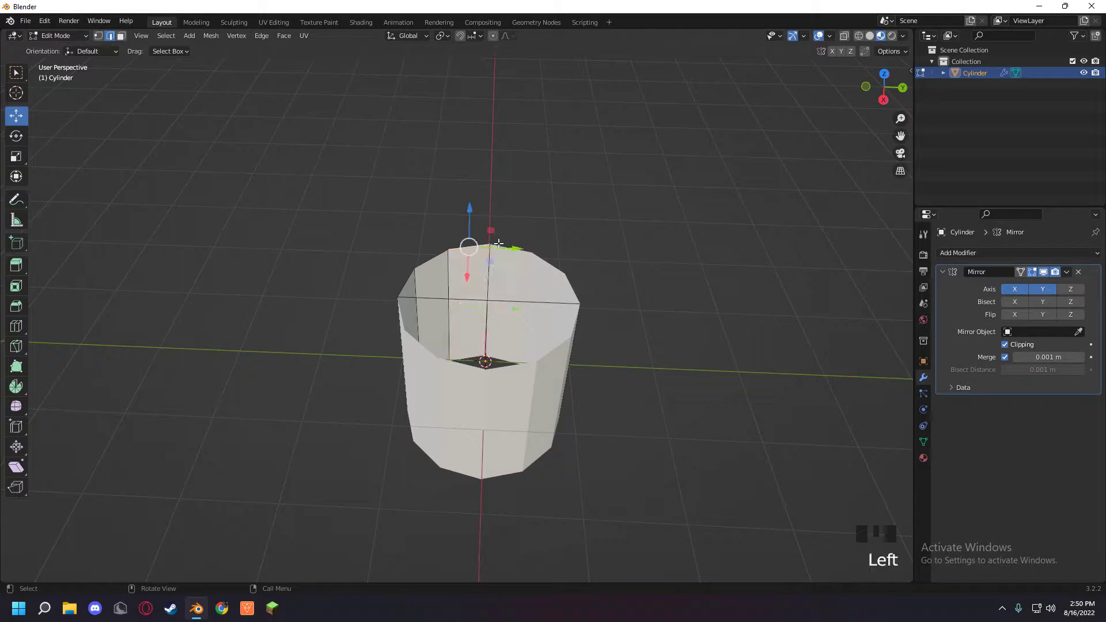
click(491, 245)
- Turn on X-ray display so that hidden edges of the cylinder can be selected
middle_drag(491, 245, 869, 56)
click(845, 37)
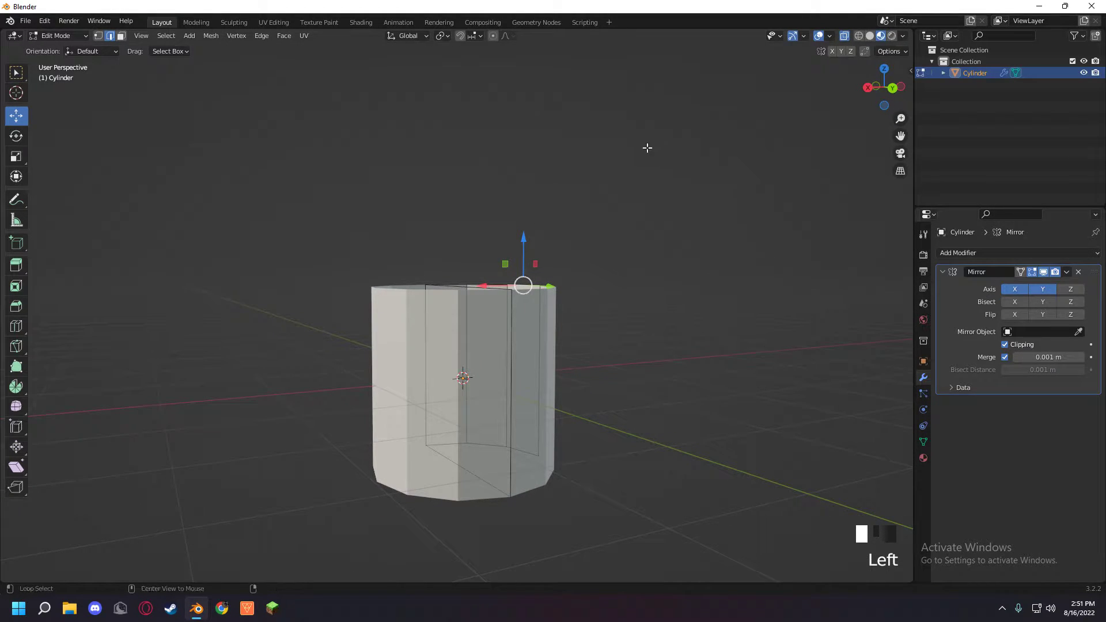
key(alt+z)
key(alt+z)
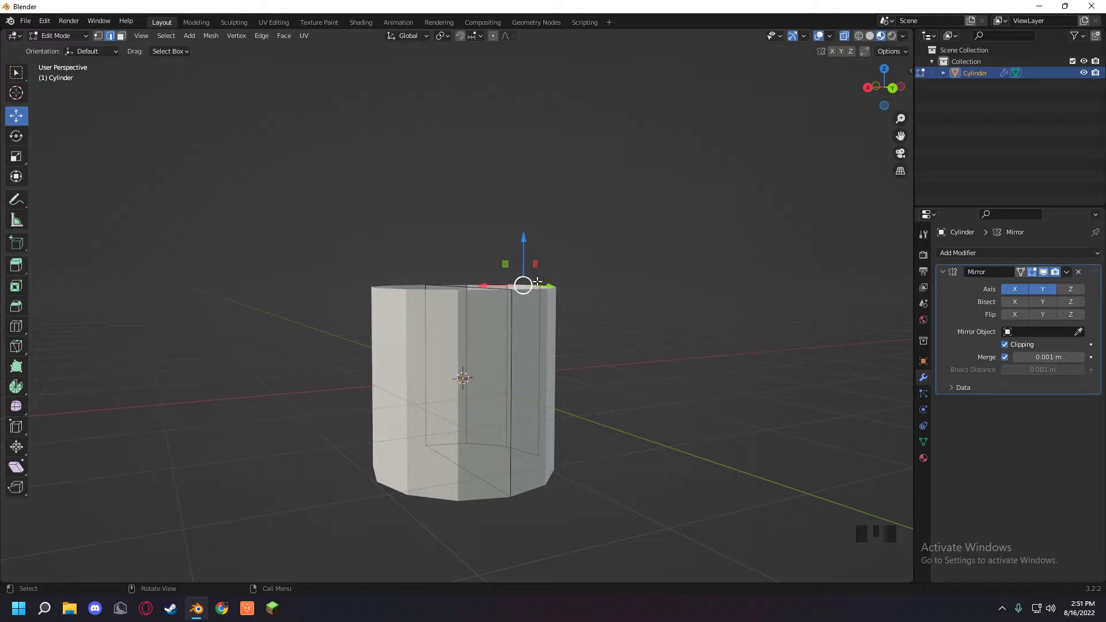
- Box-select the top rim through the mesh, clear the selection, and undo the recent selection changes
drag(333, 237, 662, 309)
middle_drag(662, 309, 585, 353)
click(664, 313)
middle_drag(664, 313, 620, 371)
scroll(620, 370, up, 2)
key(ctrl+z)
key(ctrl+z)
key(ctrl+z)
key(ctrl+z)
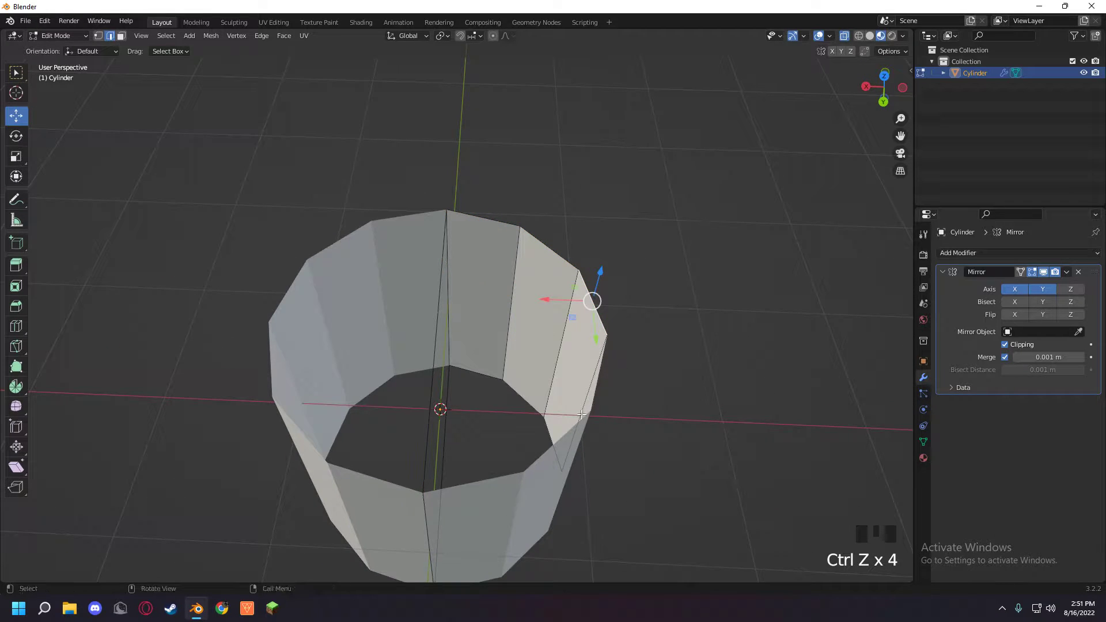
key(ctrl+z)
- Select single rim and vertical edges of the original quarter from several angles to examine the real geometry
click(664, 366)
middle_drag(664, 365, 524, 357)
click(538, 418)
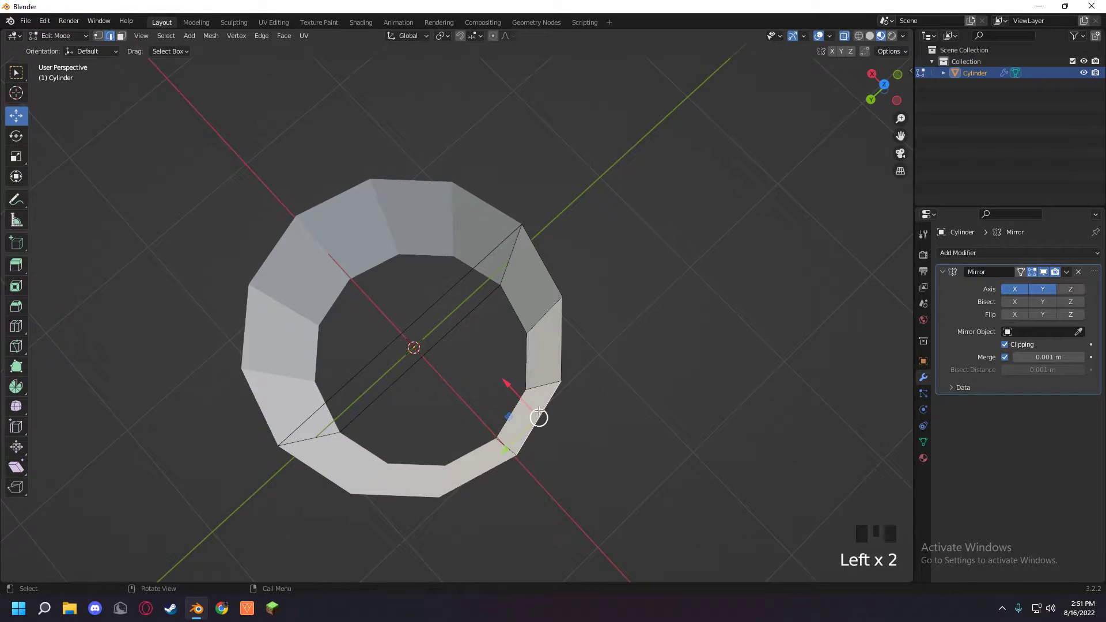
middle_drag(539, 418, 476, 316)
click(512, 459)
middle_drag(511, 459, 400, 361)
click(400, 361)
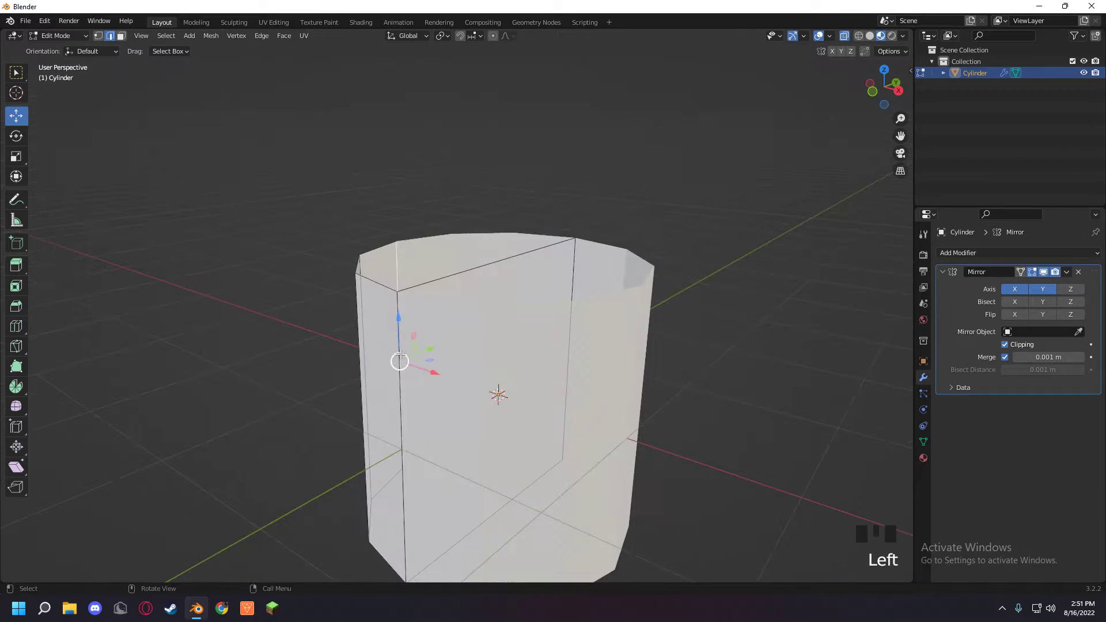
- Turn off the Mirror modifier's Y axis and select seam and side edges to examine the remaining geometry
click(500, 360)
click(1043, 289)
middle_drag(836, 369, 666, 383)
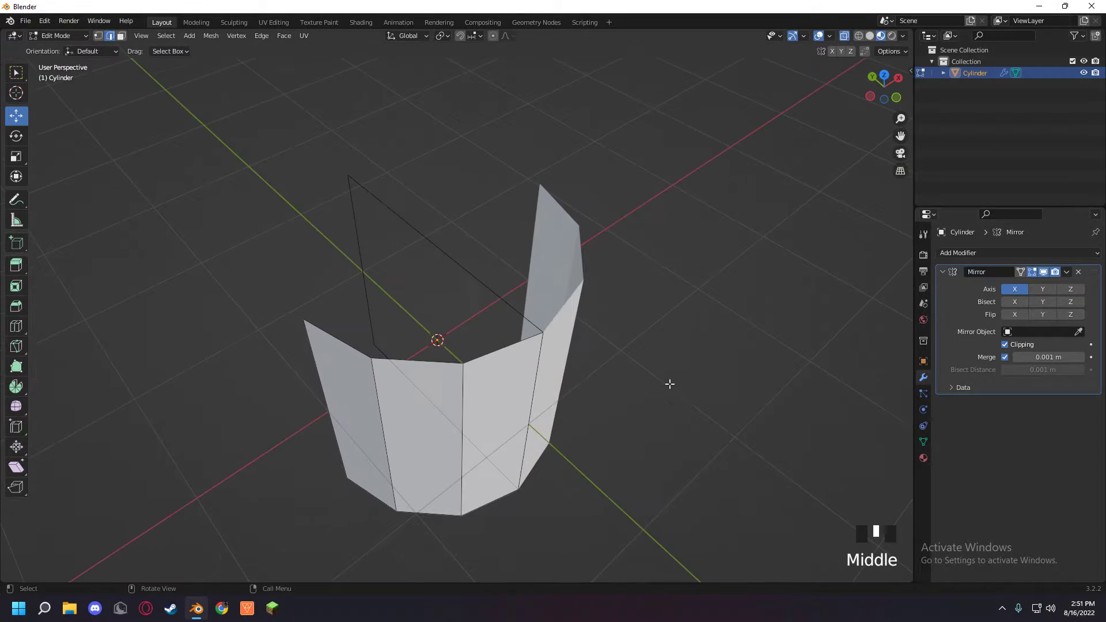
click(493, 361)
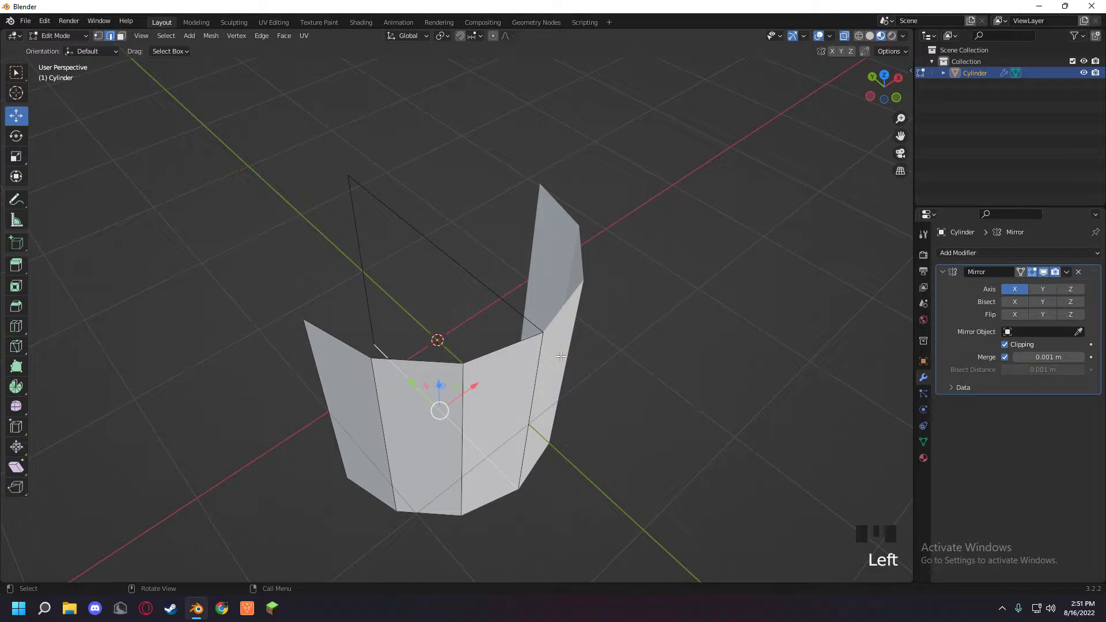
middle_drag(561, 355, 528, 346)
click(526, 339)
click(463, 368)
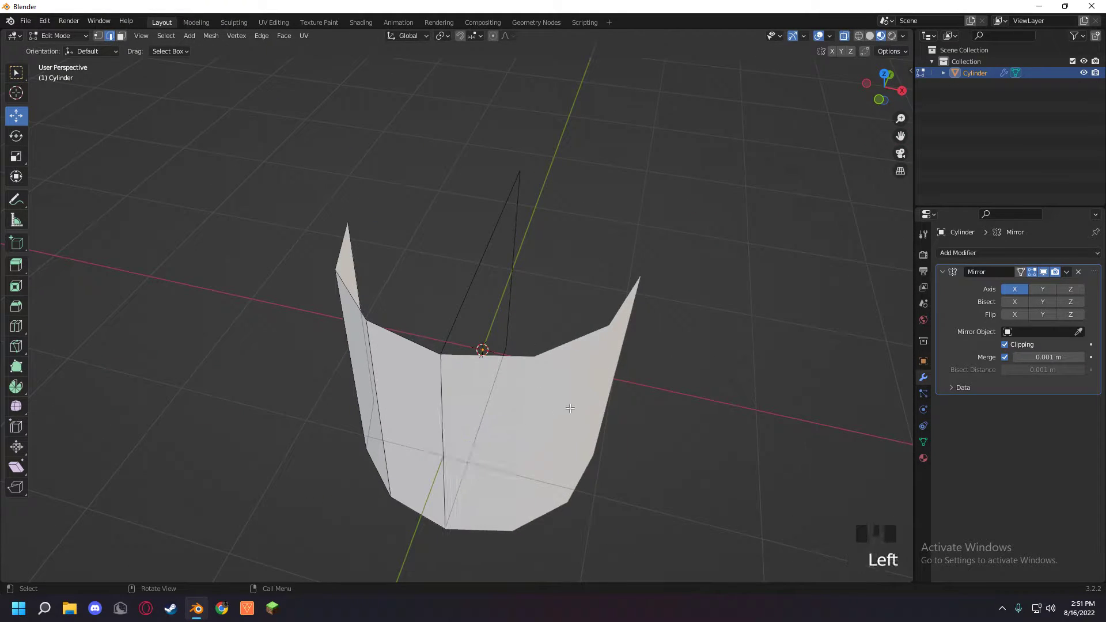
click(463, 367)
click(383, 384)
- Turn off the Mirror modifier's X axis so that only the original quarter is displayed
middle_drag(490, 394, 565, 447)
click(1015, 289)
scroll(489, 383, down, 2)
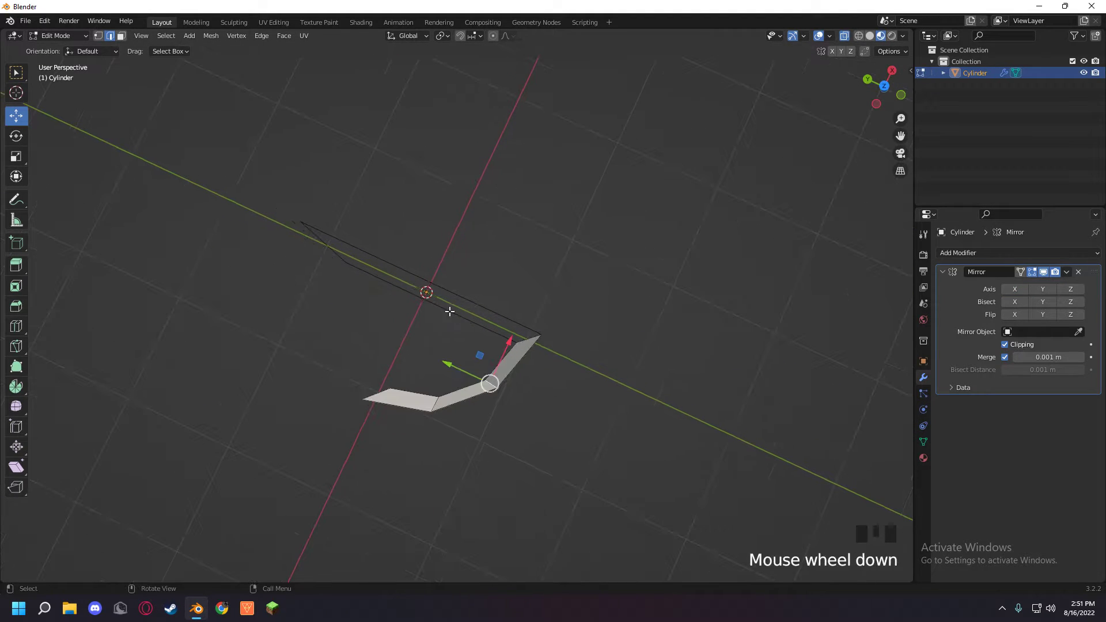
- Select the leftover loose edges along the seam in edge selection mode, delete them, and clear the selection
middle_drag(489, 383, 409, 294)
click(409, 294)
click(316, 269)
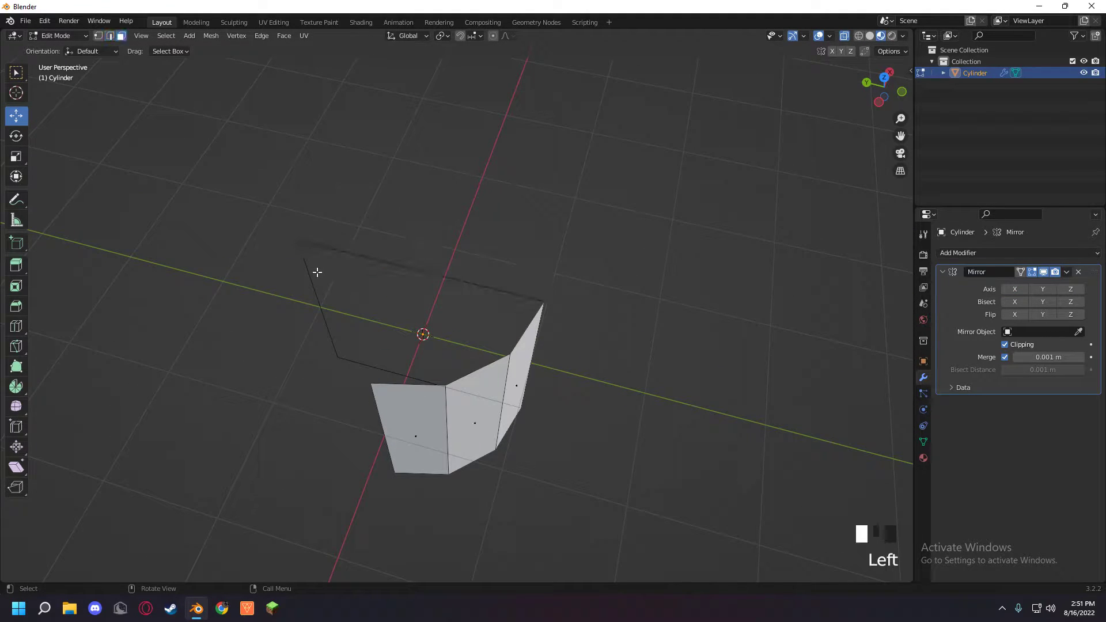
key(2)
shift+click(310, 279)
shift+click(353, 249)
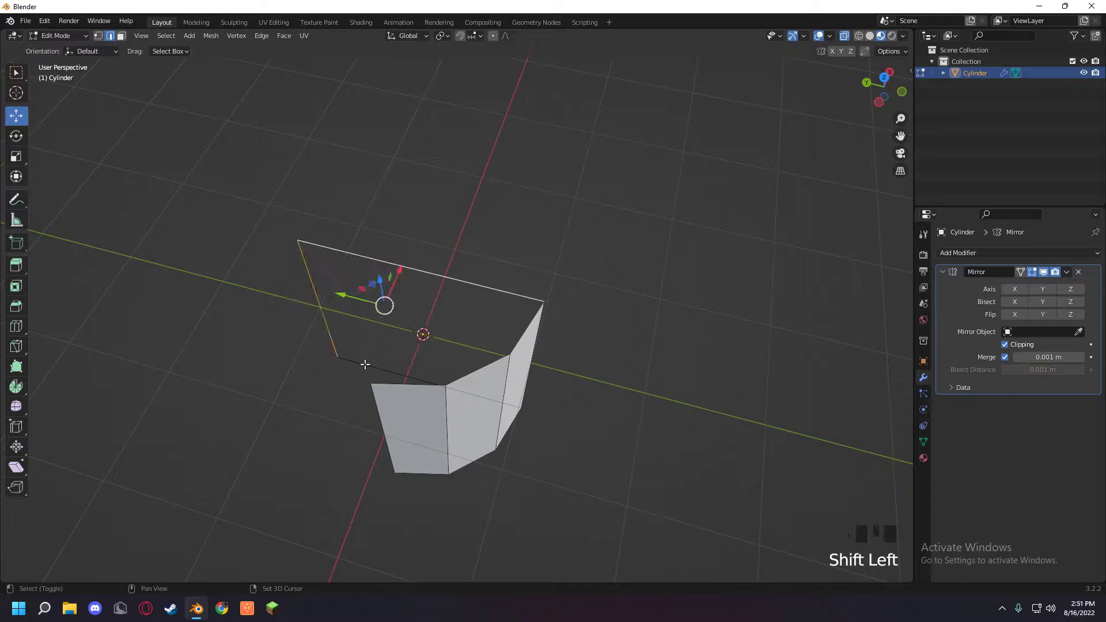
shift+click(364, 365)
key(Delete)
click(379, 345)
middle_drag(386, 340, 580, 264)
click(714, 242)
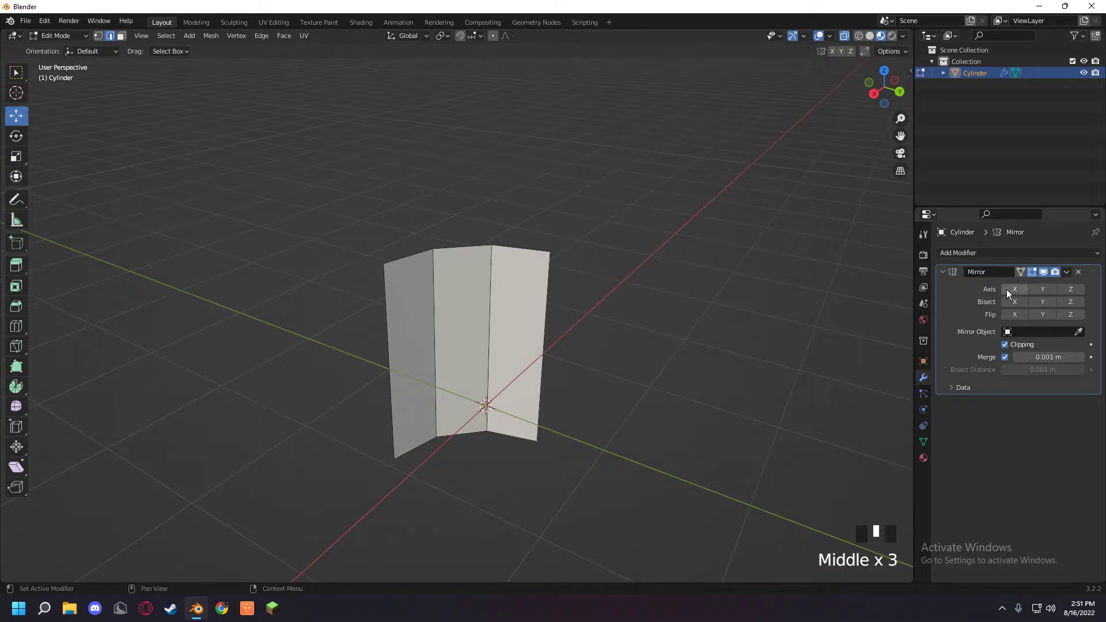
- Fill the quarter's top rim edges with a face and turn on the Mirror modifier's X and Y axes
drag(257, 223, 601, 265)
key(f)
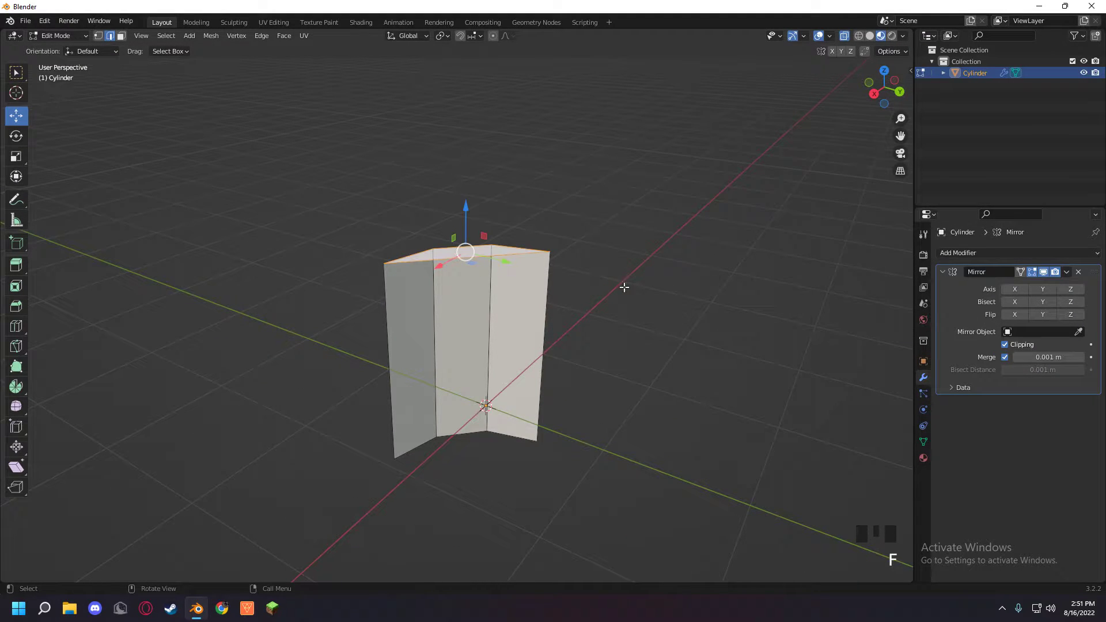
middle_drag(633, 320, 899, 363)
click(1026, 290)
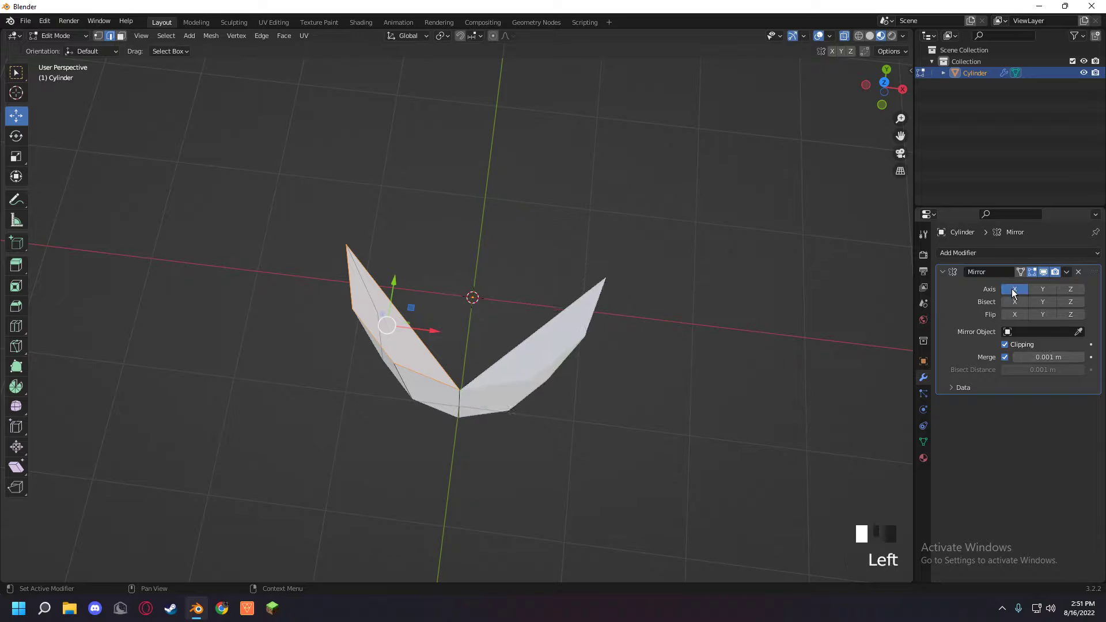
click(1035, 287)
- Try to rotate the top cap, cancel the rotation, undo the cap, and fill the top rim edges with a face again
middle_drag(576, 323, 350, 289)
key(r)
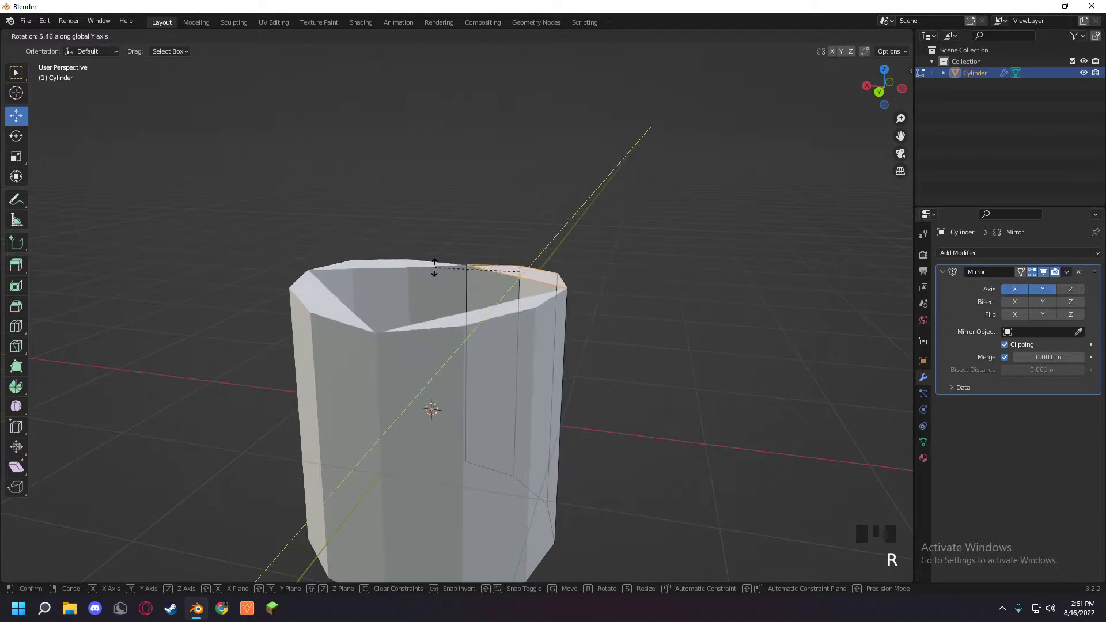
right_click(438, 271)
middle_drag(576, 274, 542, 263)
key(ctrl+z)
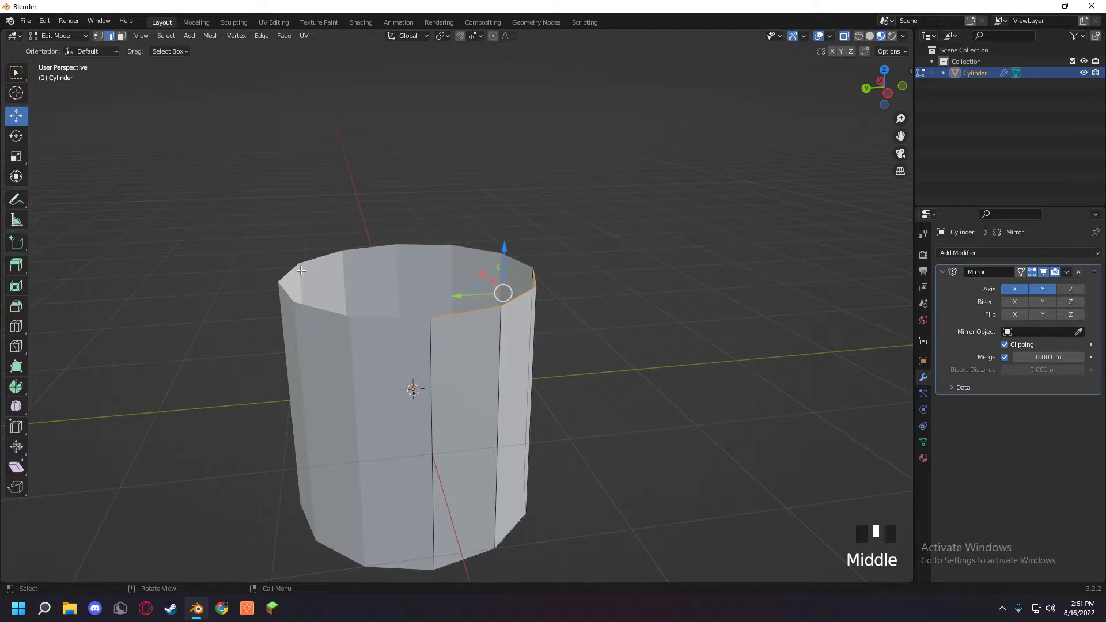
key(f)
middle_drag(432, 280, 628, 291)
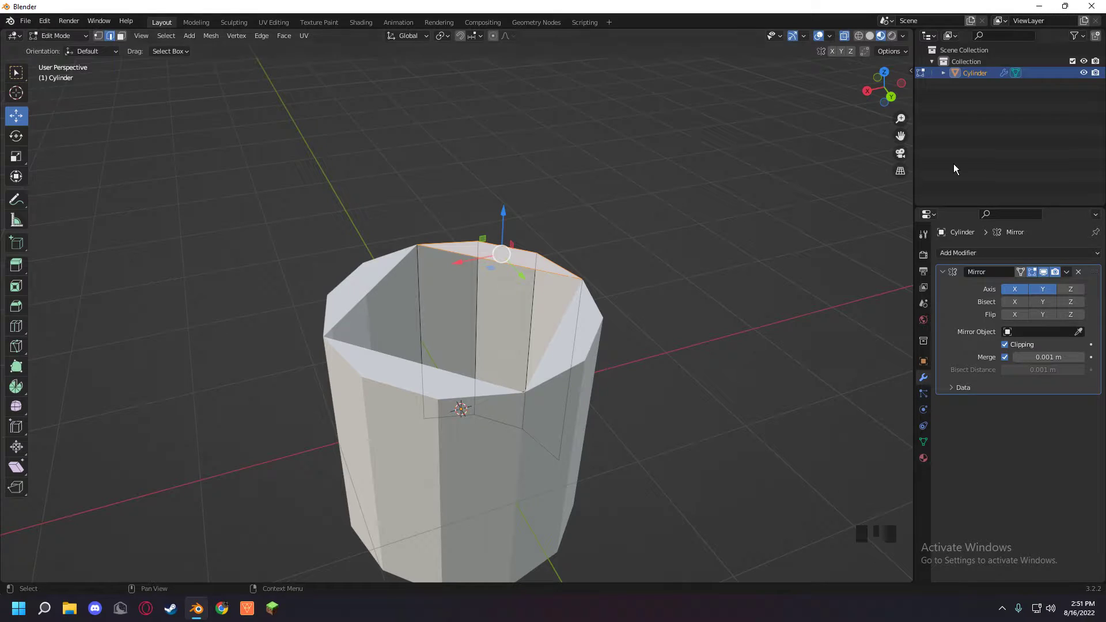
- Undo the recent edits back to the mirrored quarter that still has its loose edges
key(ctrl+z)
key(ctrl+z)
key(ctrl+z)
key(ctrl+z)
key(ctrl+z)
key(ctrl+z)
key(ctrl+z)
key(ctrl+z)
key(ctrl+z)
key(ctrl+z)
key(ctrl+z)
key(ctrl+z)
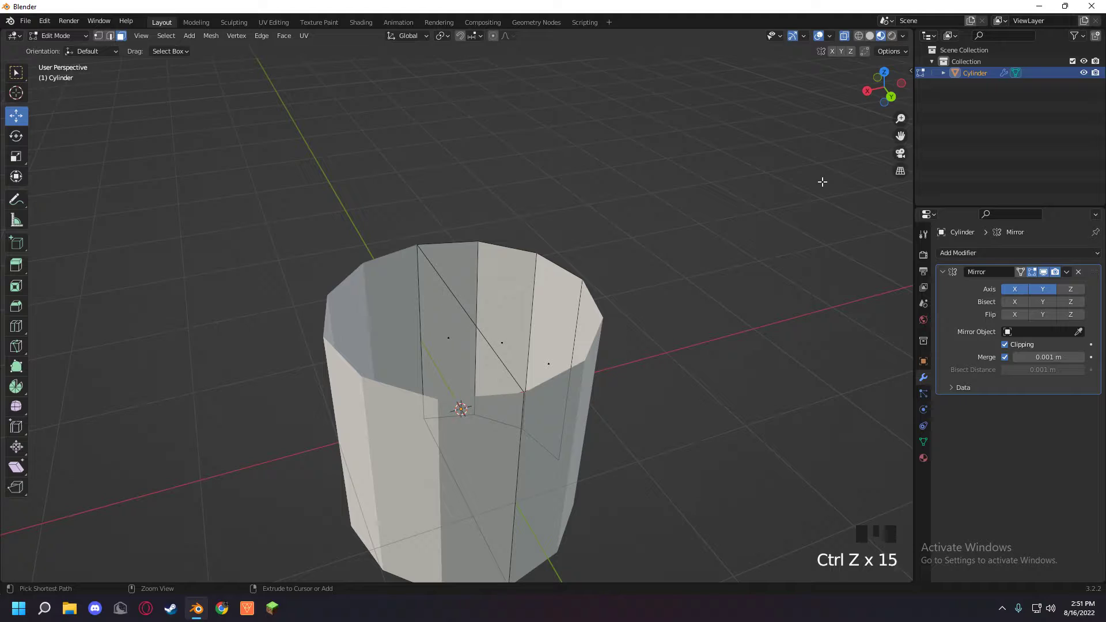
key(ctrl+z)
key(ctrl+z)
key(ctrl+z)
key(ctrl+z)
key(ctrl+z)
key(ctrl+z)
key(ctrl+z)
key(ctrl+z)
key(ctrl+z)
key(ctrl+z)
key(ctrl+z)
key(ctrl+z)
key(ctrl+z)
key(ctrl+z)
key(ctrl+z)
key(ctrl+z)
key(ctrl+z)
key(ctrl+z)
key(ctrl+z)
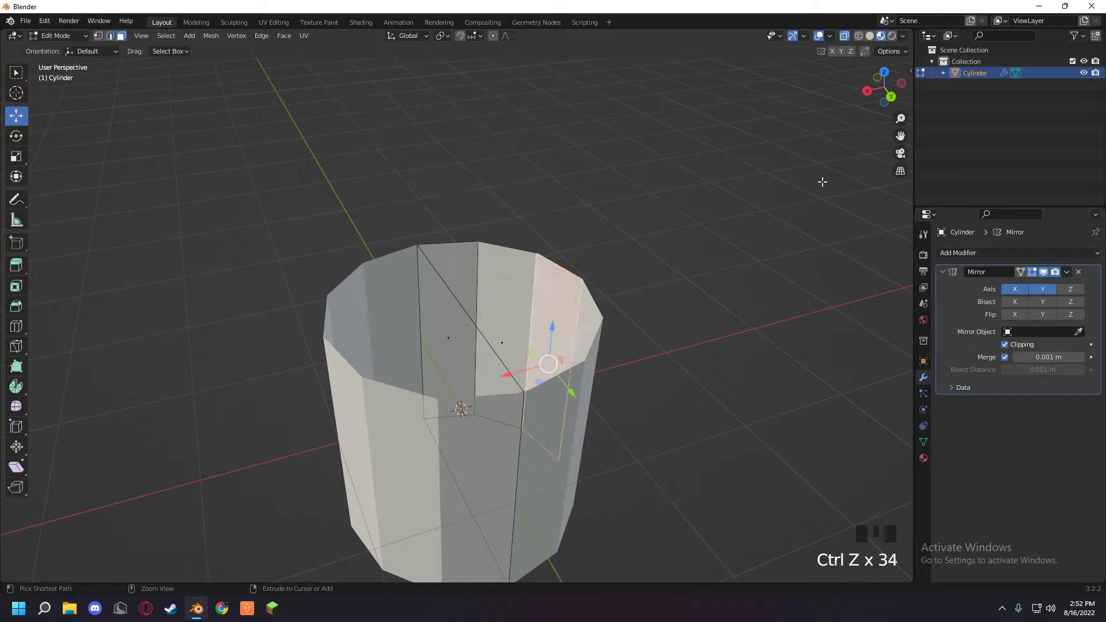
key(ctrl+z)
key(ctrl+z)
key(ctrl+z)
key(ctrl+z)
key(ctrl+z)
key(ctrl+z)
key(ctrl+z)
key(ctrl+z)
key(ctrl+z)
key(ctrl+z)
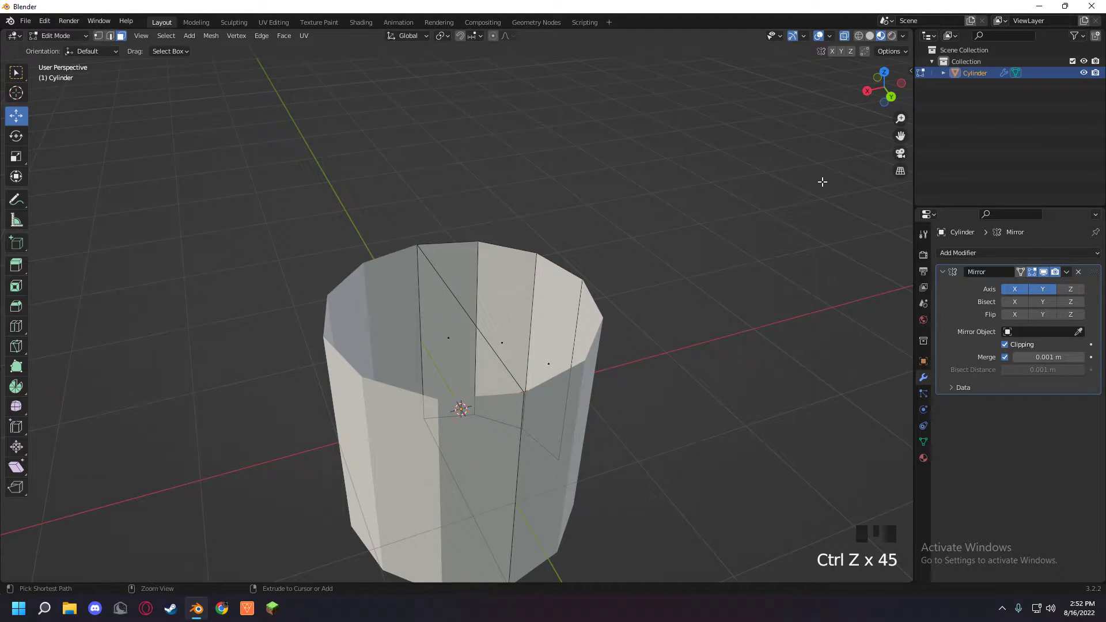
- Turn off the Mirror modifier's Y axis, leaving only X enabled
click(1061, 290)
click(1050, 290)
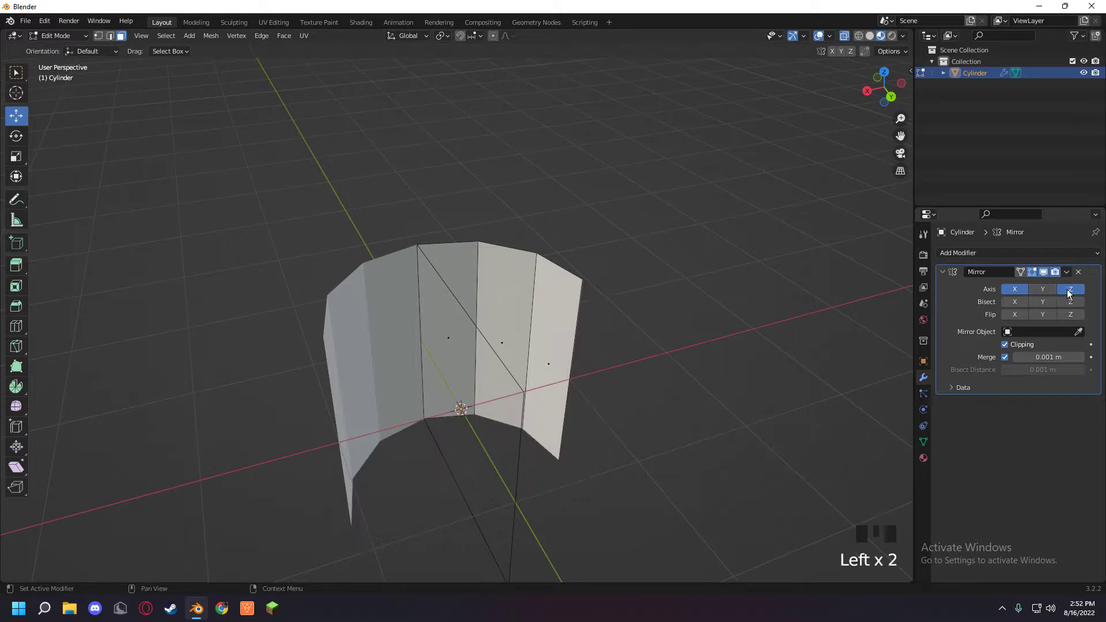
click(1067, 289)
key(ctrl+z)
- Delete the loose edges extending beyond the faces, working in edge selection mode
middle_drag(603, 380, 605, 414)
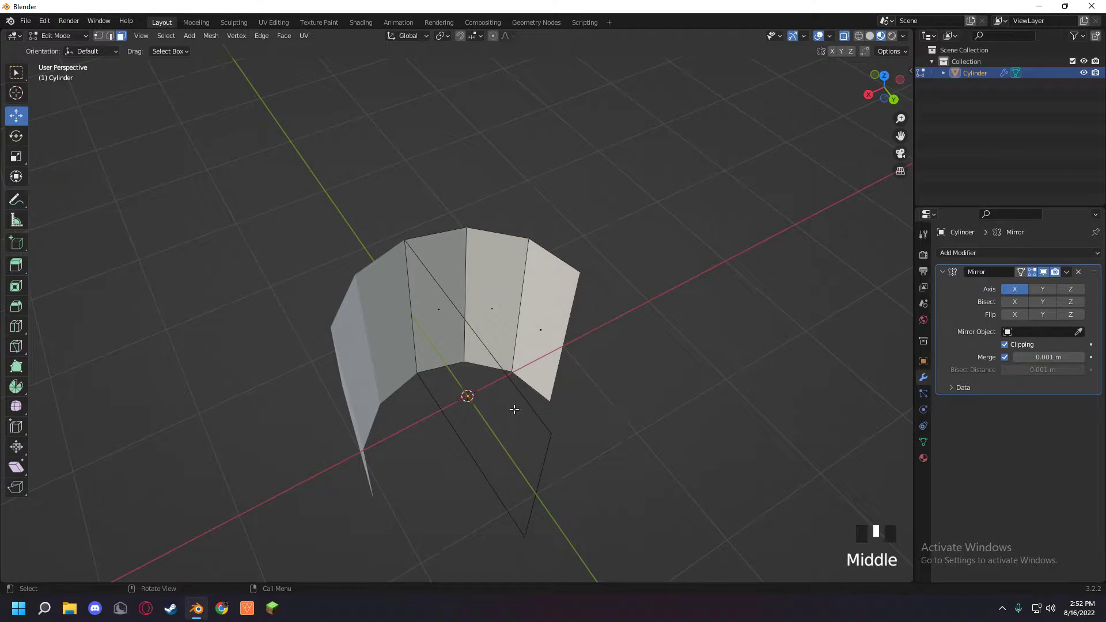
key(2)
click(541, 457)
shift+click(496, 469)
shift+click(490, 483)
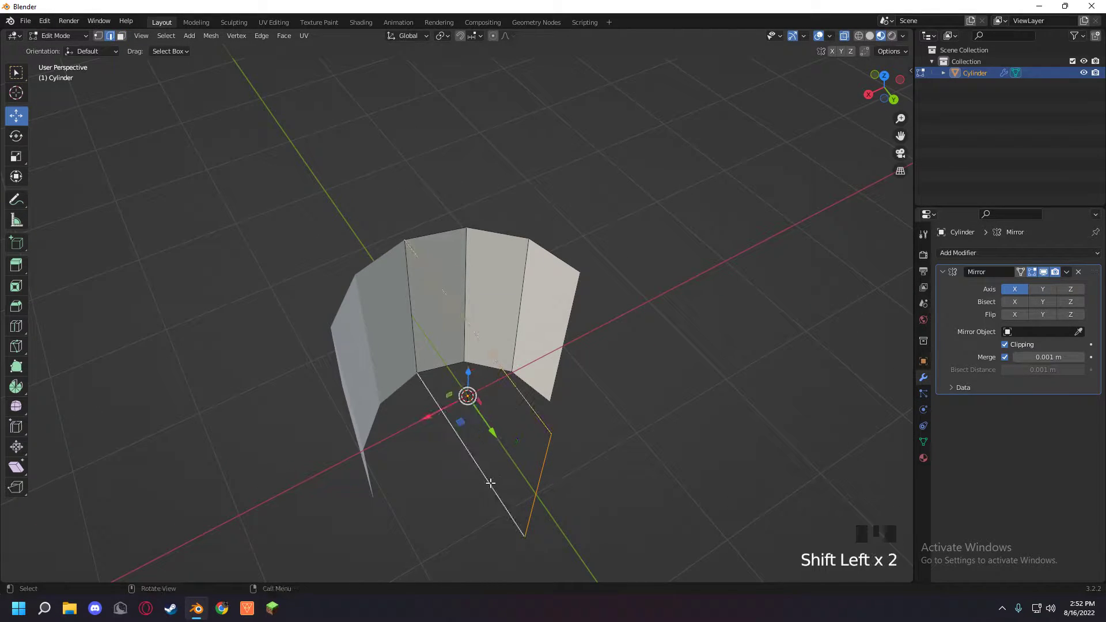
key(Delete)
click(489, 461)
- Try to select all top rim edges of the X-mirrored shape, including those on the mirrored side
middle_drag(645, 390, 602, 368)
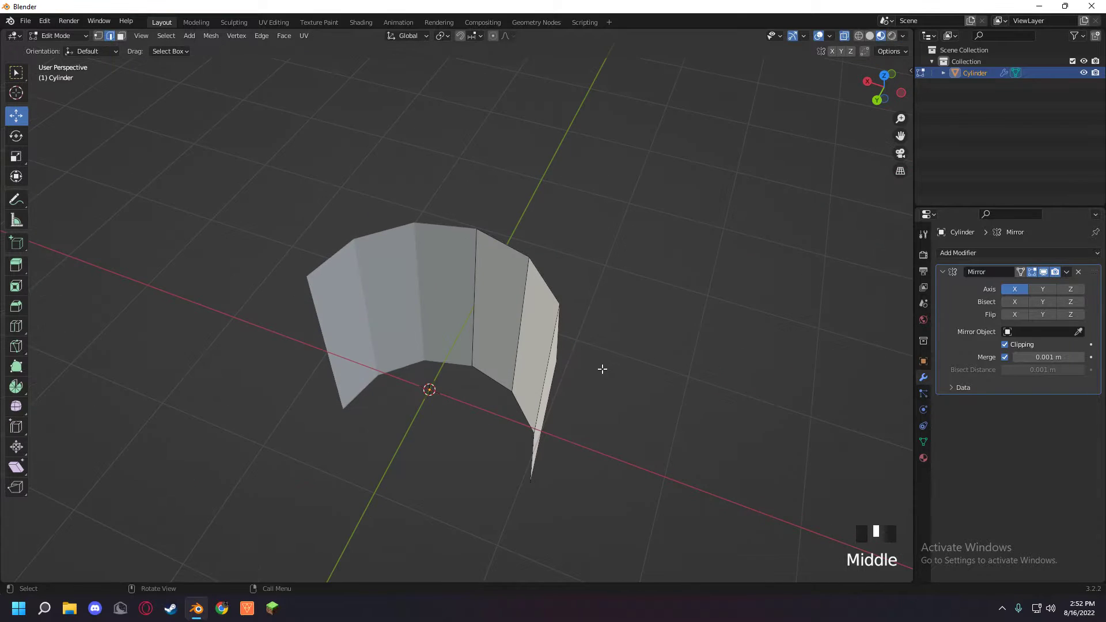
middle_drag(529, 290, 507, 225)
drag(269, 220, 666, 304)
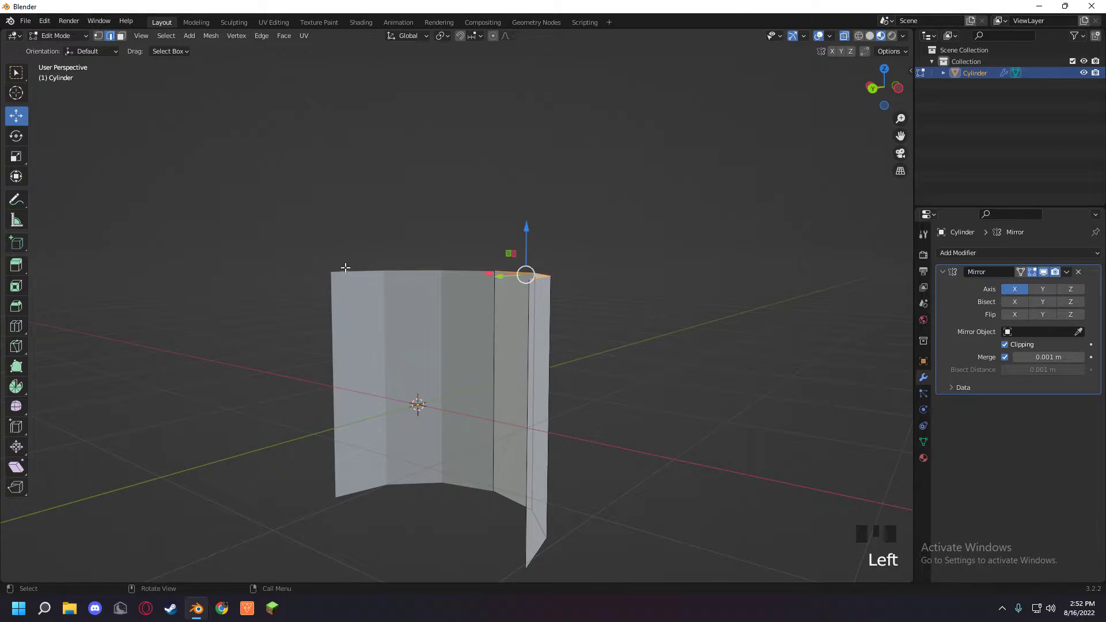
shift+drag(284, 254, 542, 291)
middle_drag(649, 304, 1024, 284)
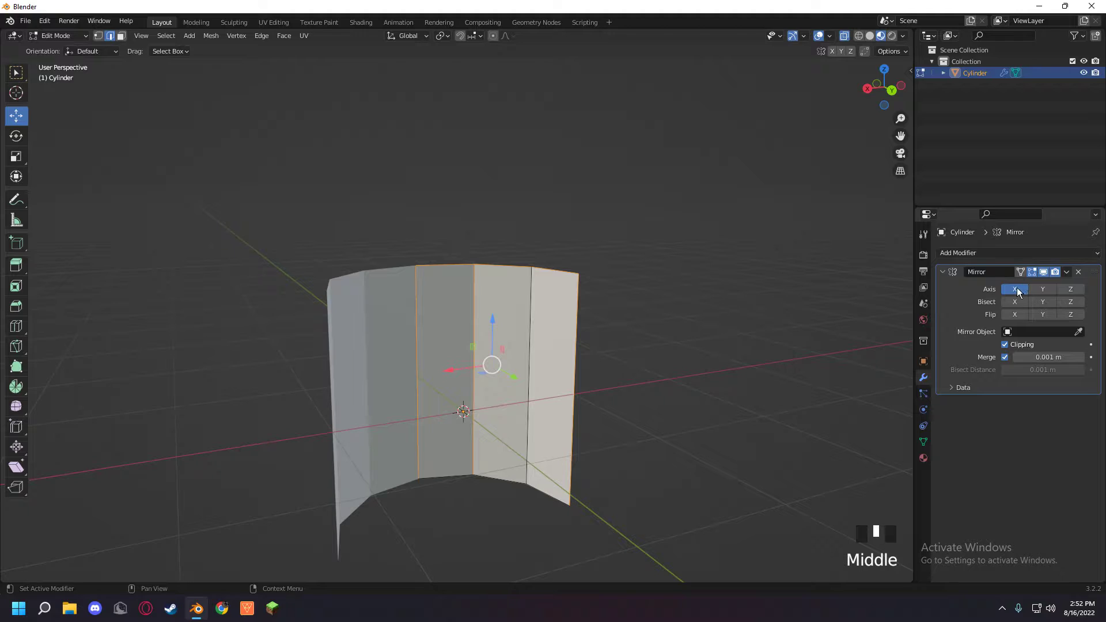
shift+click(372, 276)
shift+click(372, 276)
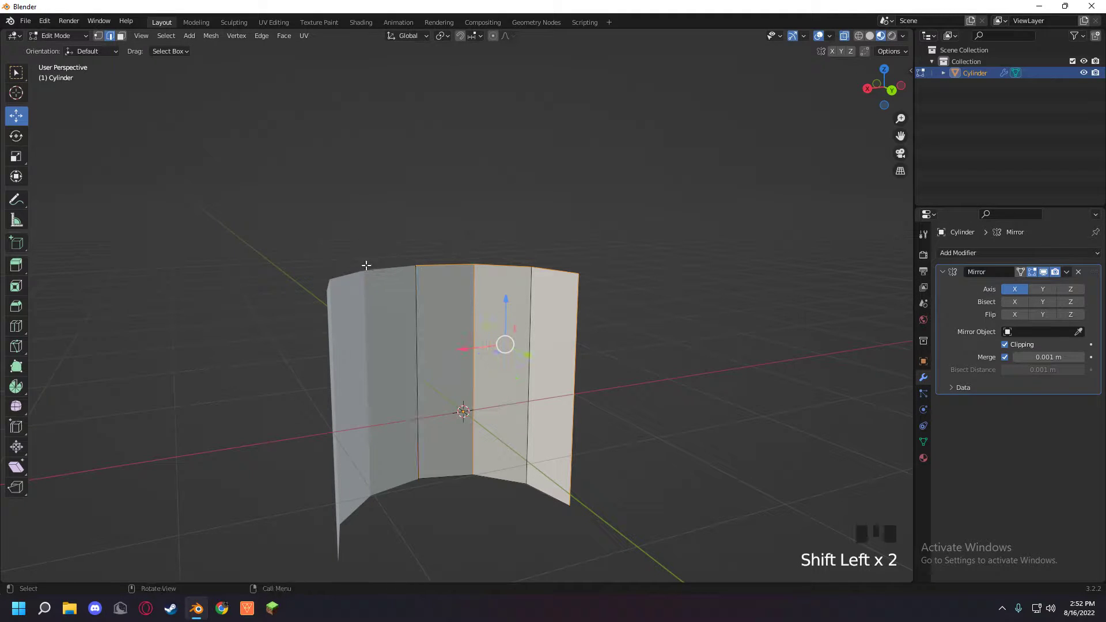
- Undo the edge selections and the deletion of the loose edges
key(ctrl+z)
key(ctrl+z)
key(ctrl+z)
key(ctrl+z)
key(ctrl+z)
key(ctrl+z)
key(ctrl+z)
key(ctrl+z)
key(ctrl+z)
key(ctrl+z)
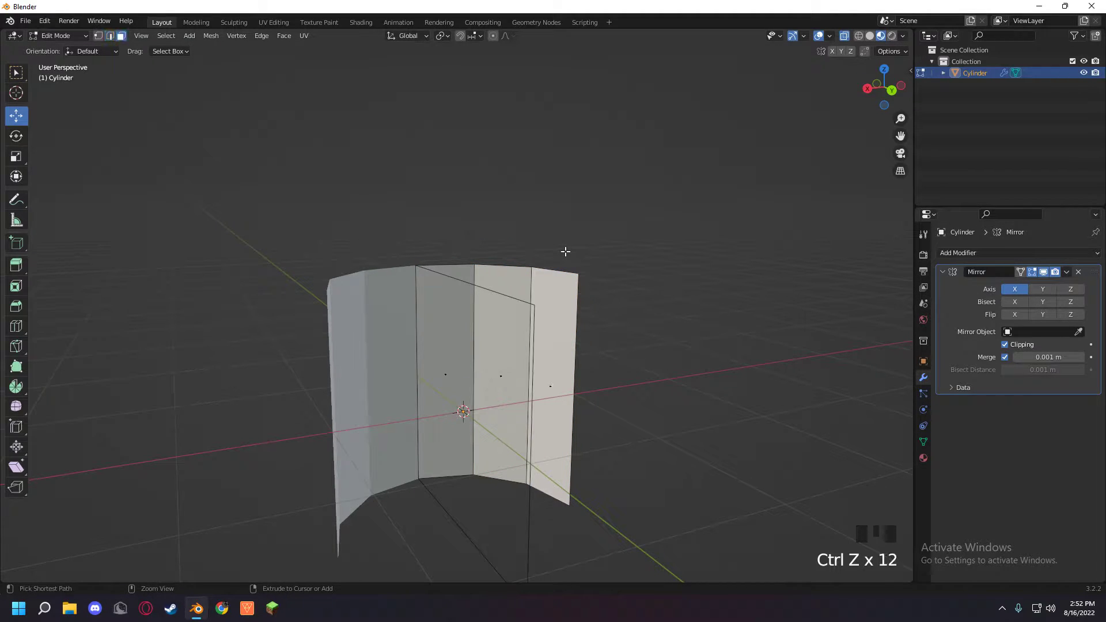
- Delete the Cylinder object and add a new 12-vertex mesh cylinder
click(967, 75)
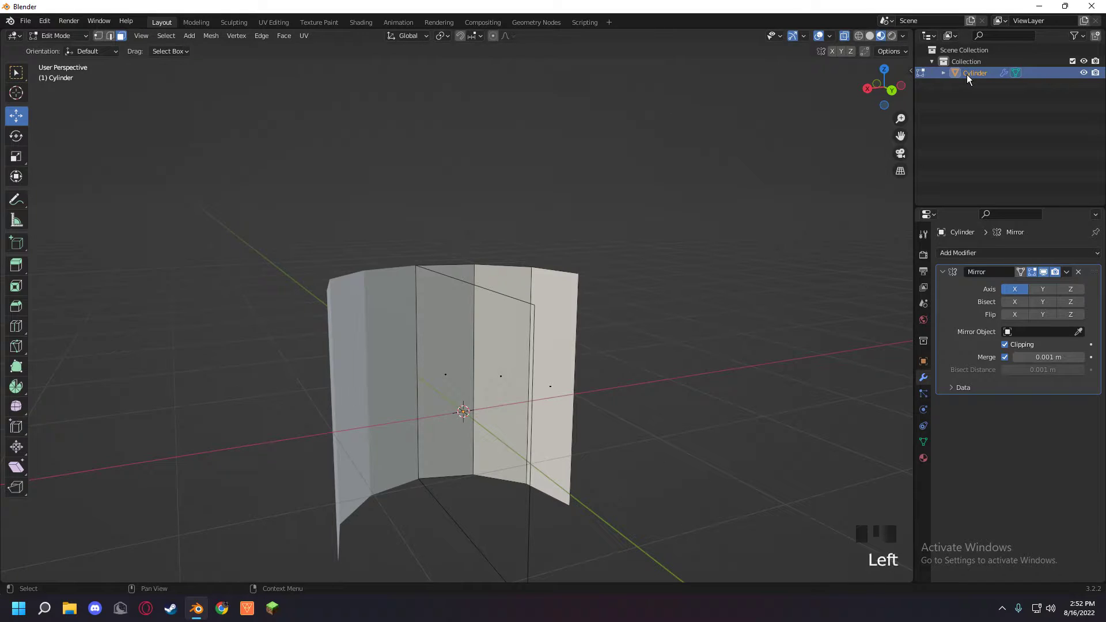
key(Delete)
key(shift+a)
mouse_move(518, 282)
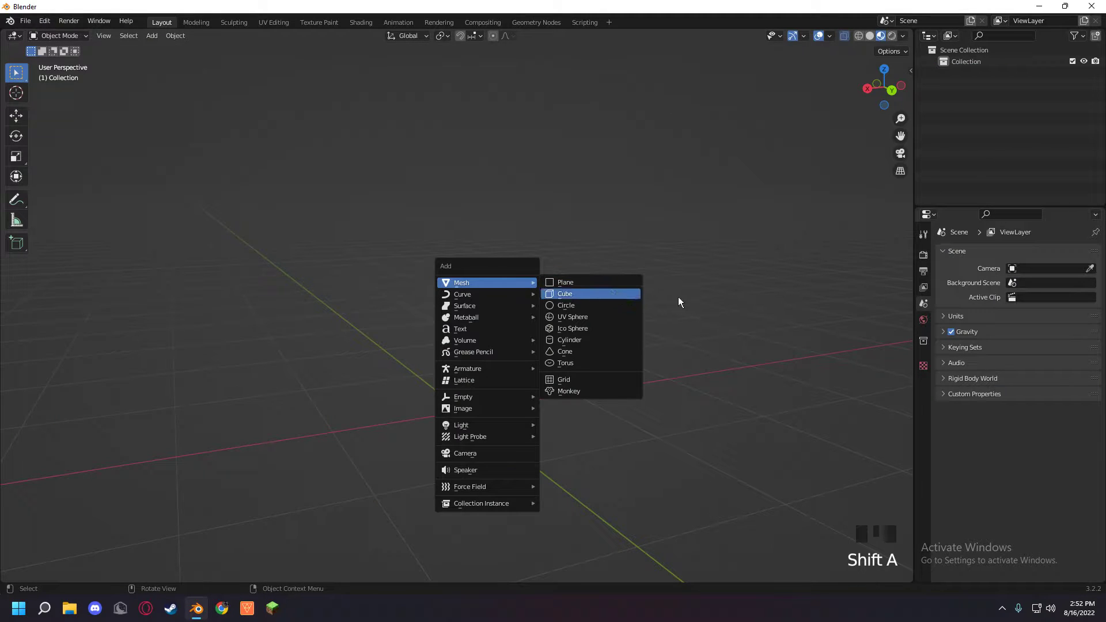
click(579, 341)
middle_drag(575, 341, 523, 382)
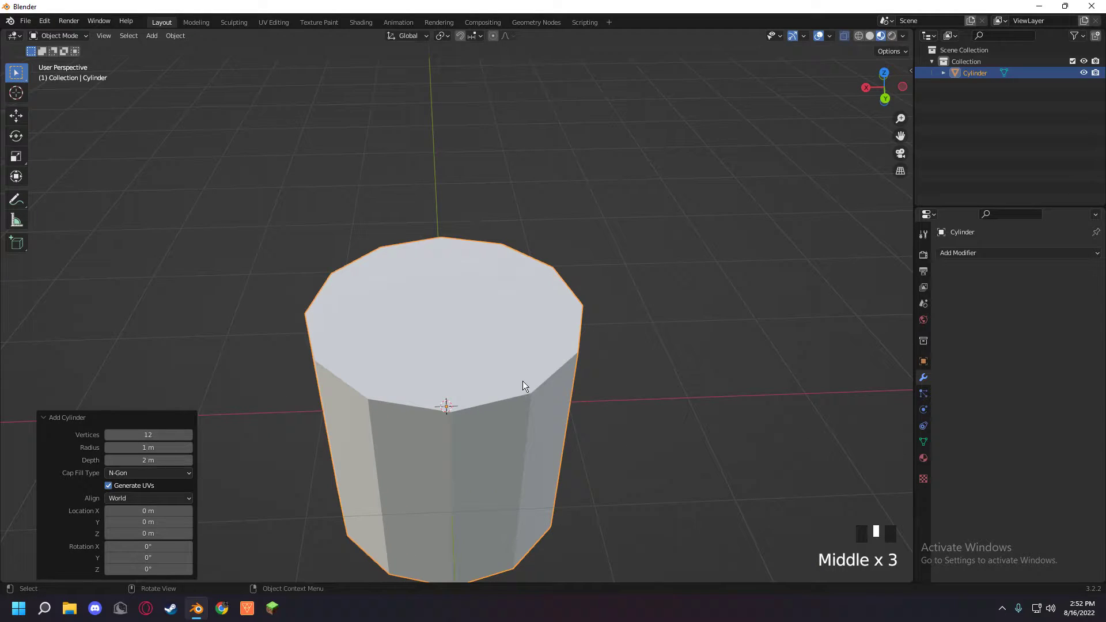
- Switch to see-through wireframe display and enter Edit Mode on the new cylinder
click(845, 35)
click(692, 168)
drag(694, 172, 519, 587)
key(Tab)
click(663, 233)
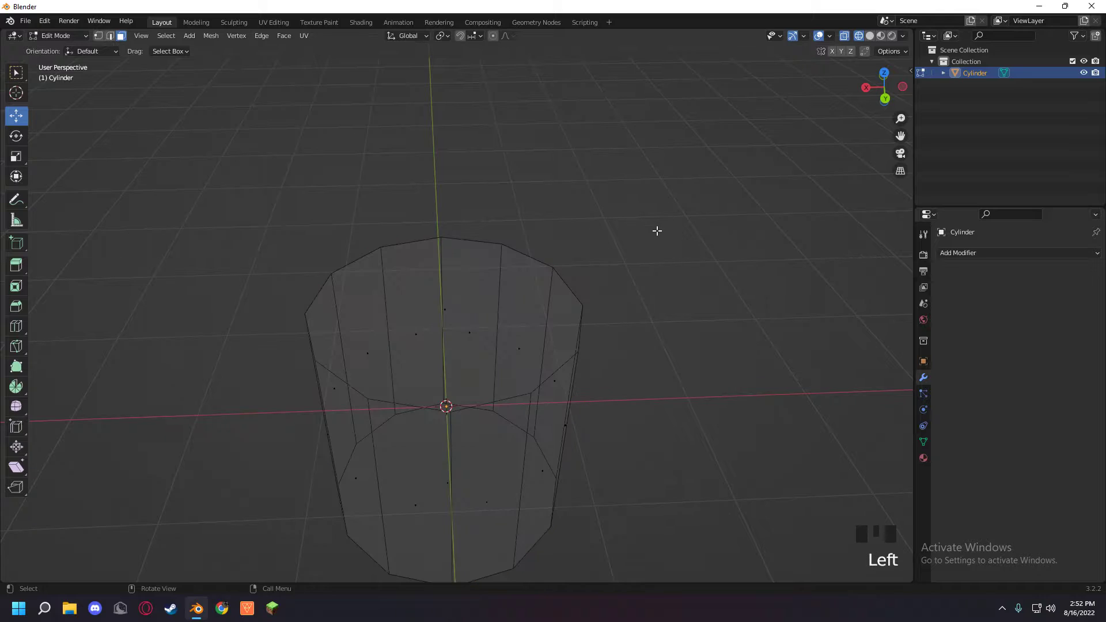
- From the back orthographic view, select and delete the faces of the cylinder's negative-X half
middle_drag(657, 229, 667, 188)
click(883, 95)
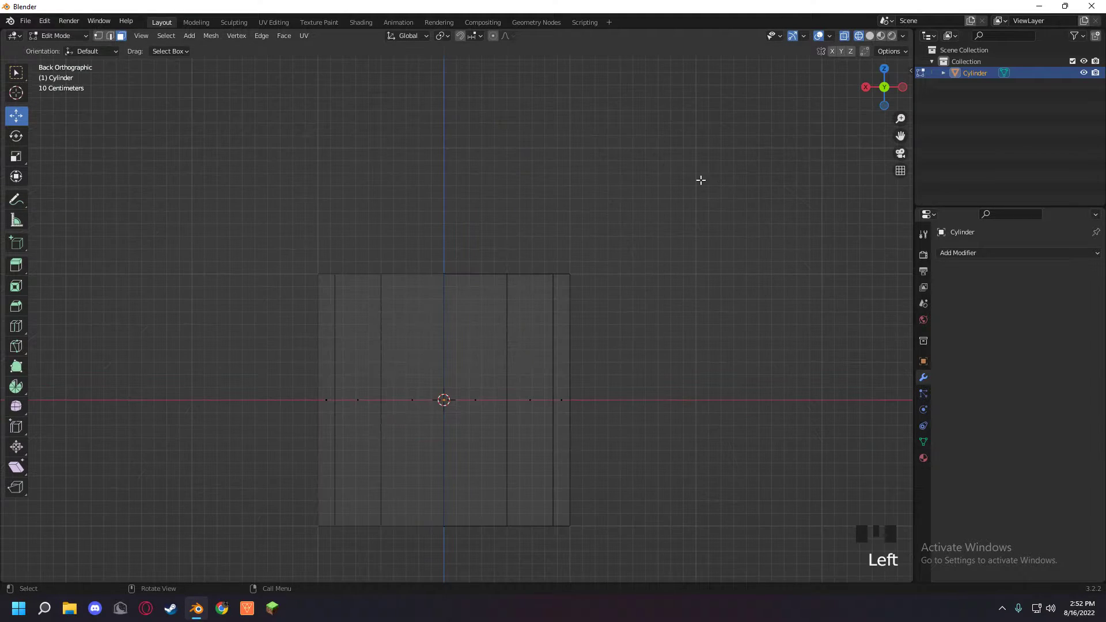
drag(652, 187, 510, 562)
key(Delete)
click(569, 419)
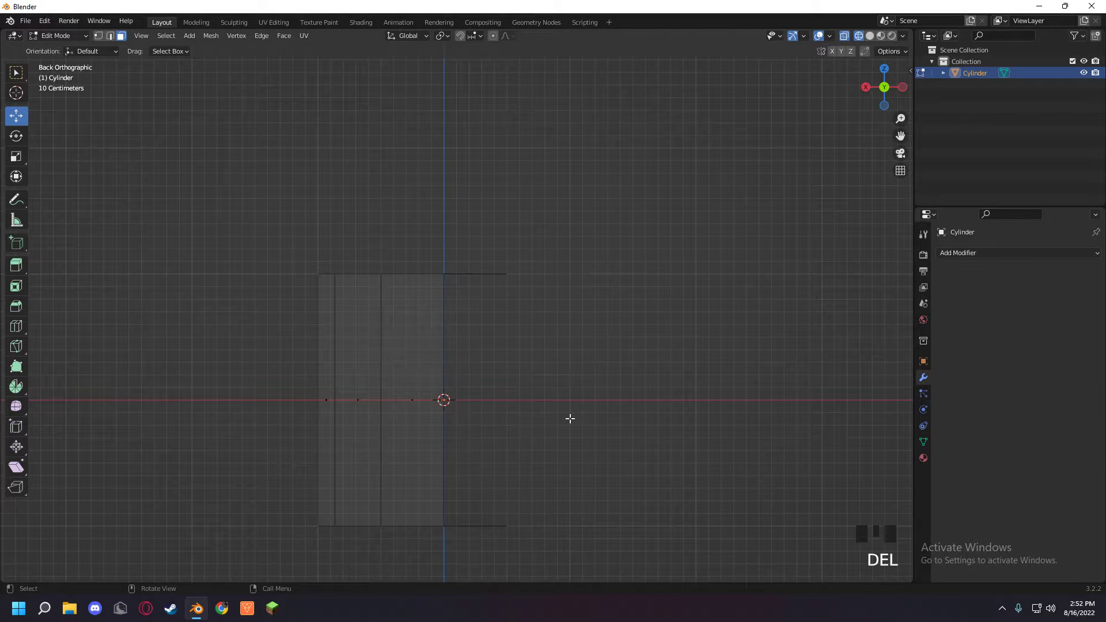
- Try to select the loose rim edges on the cylinder's open side while in face selection mode
middle_drag(571, 417, 583, 219)
drag(587, 208, 468, 586)
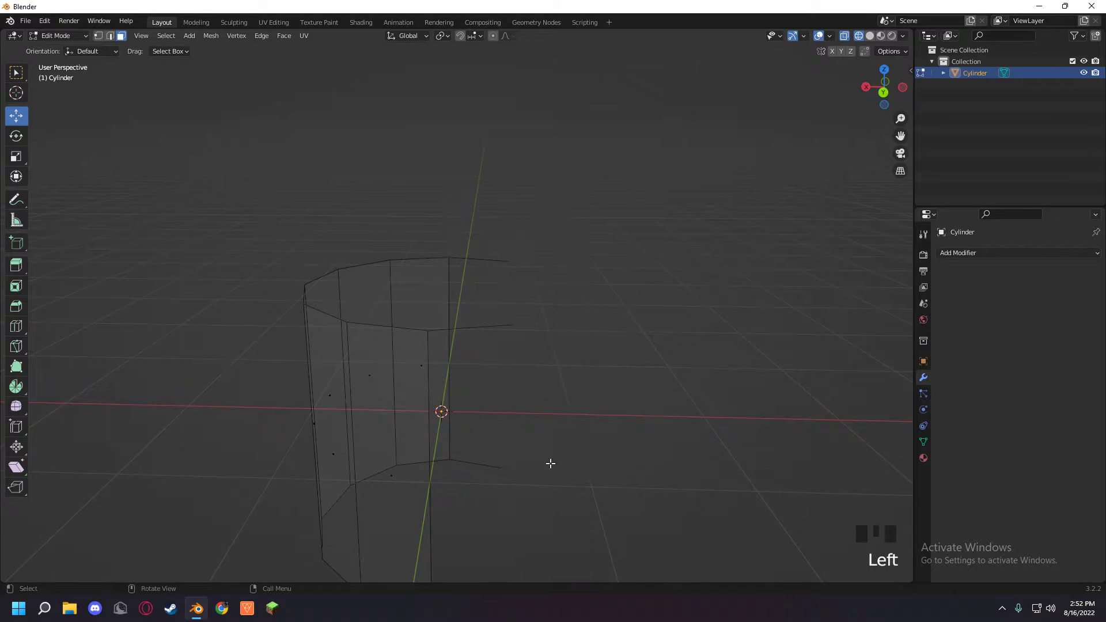
shift+middle_drag(551, 463, 555, 358)
shift+right_drag(560, 329, 542, 287)
right_click(541, 269)
right_click(544, 236)
right_click(556, 105)
drag(615, 130, 483, 519)
shift+click(483, 192)
shift+click(484, 189)
shift+click(484, 189)
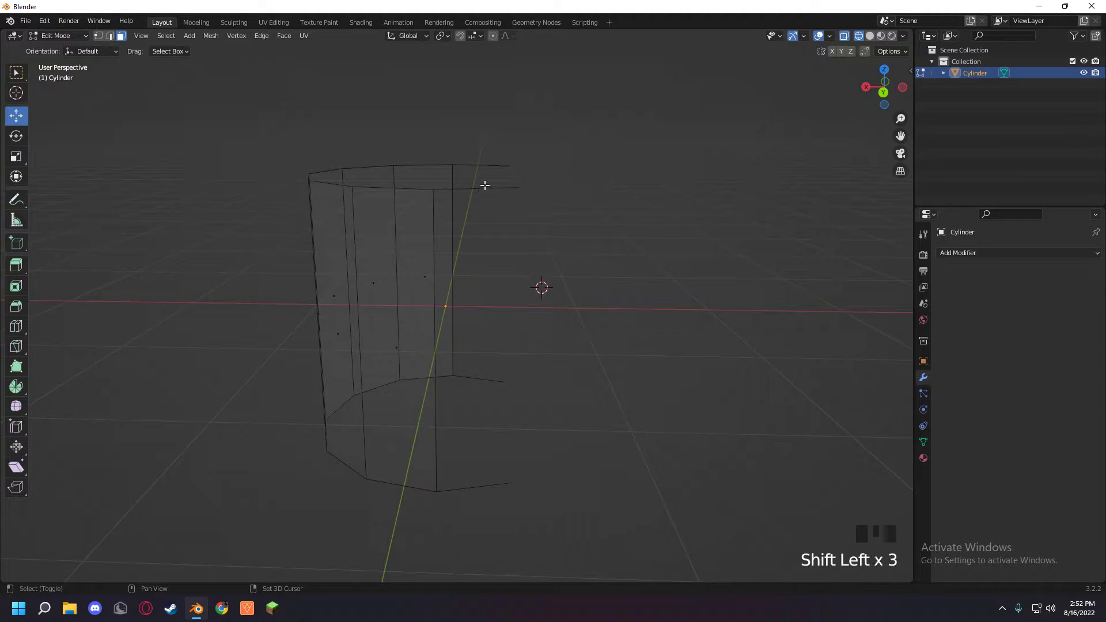
shift+click(484, 189)
- Select the four loose rim edges on the open side in edge selection mode and delete them
key(3)
click(485, 189)
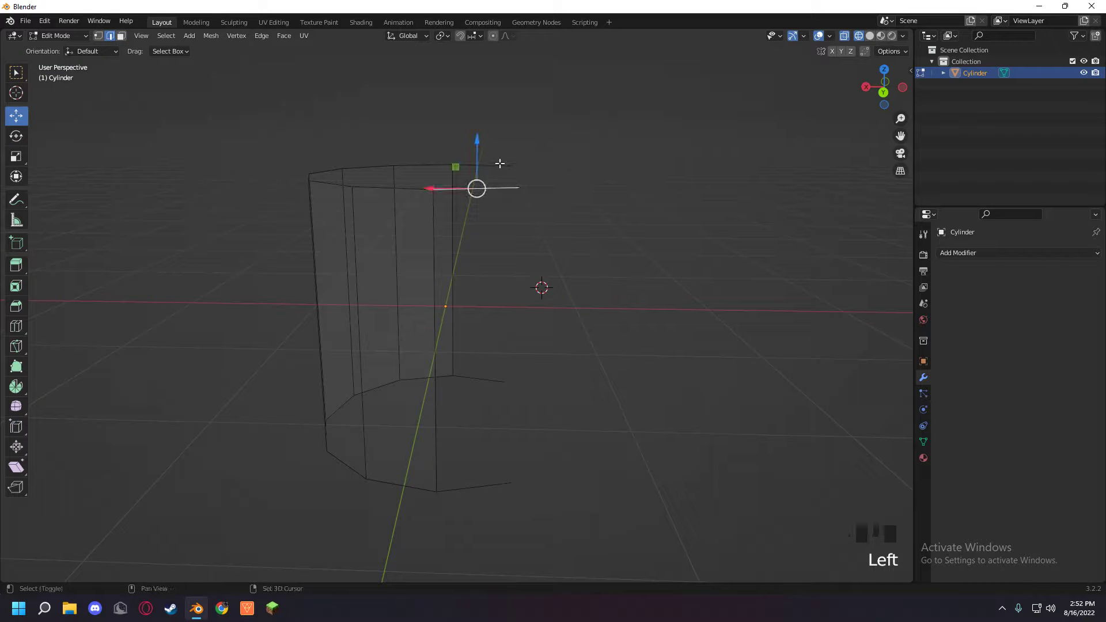
shift+click(473, 412)
shift+click(482, 379)
shift+click(494, 487)
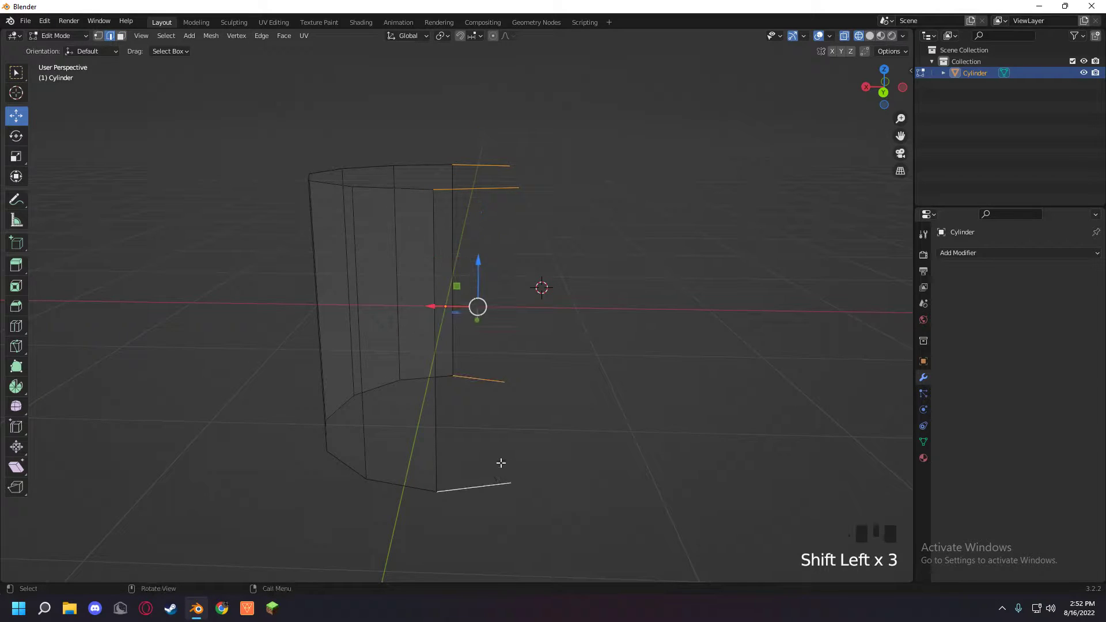
key(Delete)
click(492, 454)
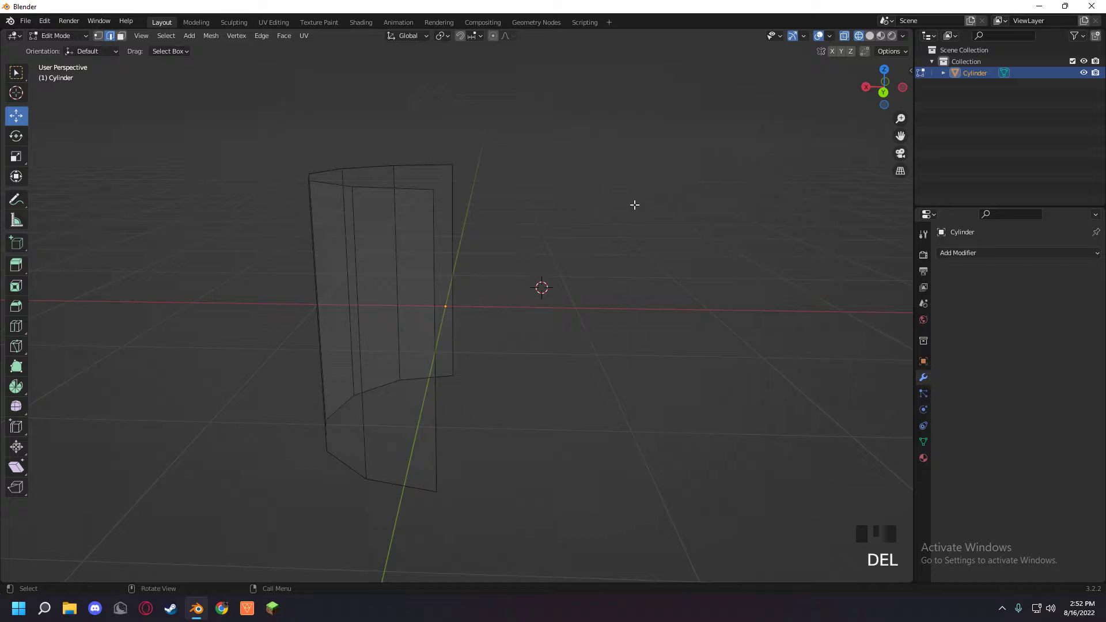
- Switch the viewport to Material Preview shading and turn off X-ray
click(880, 36)
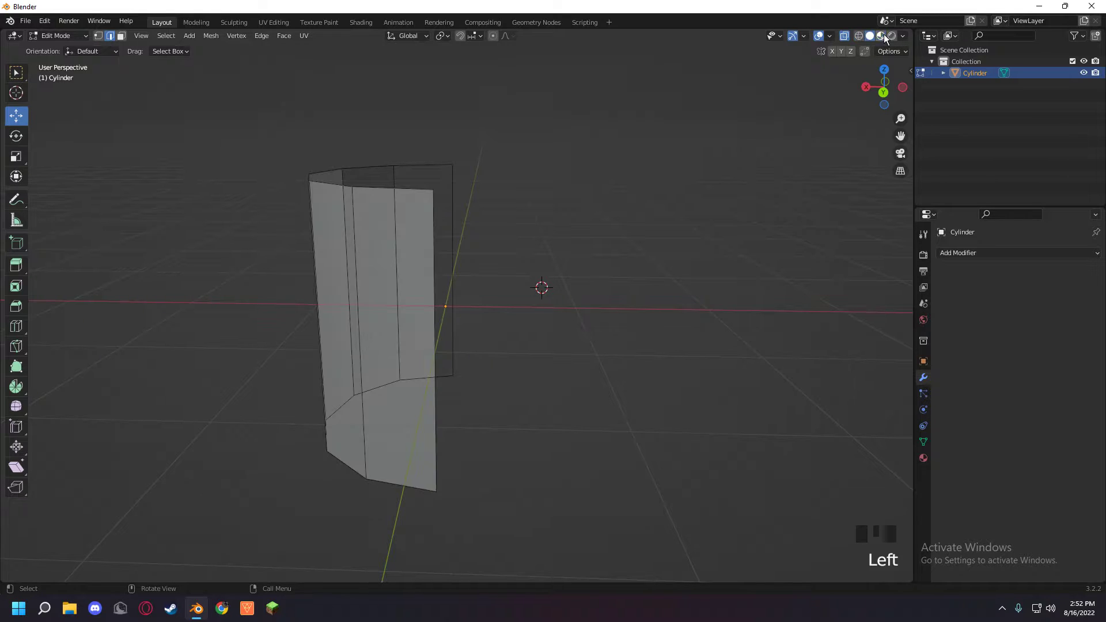
mouse_move(605, 144)
middle_down()
mouse_move(509, 230)
mouse_move(640, 85)
middle_up()
click(846, 37)
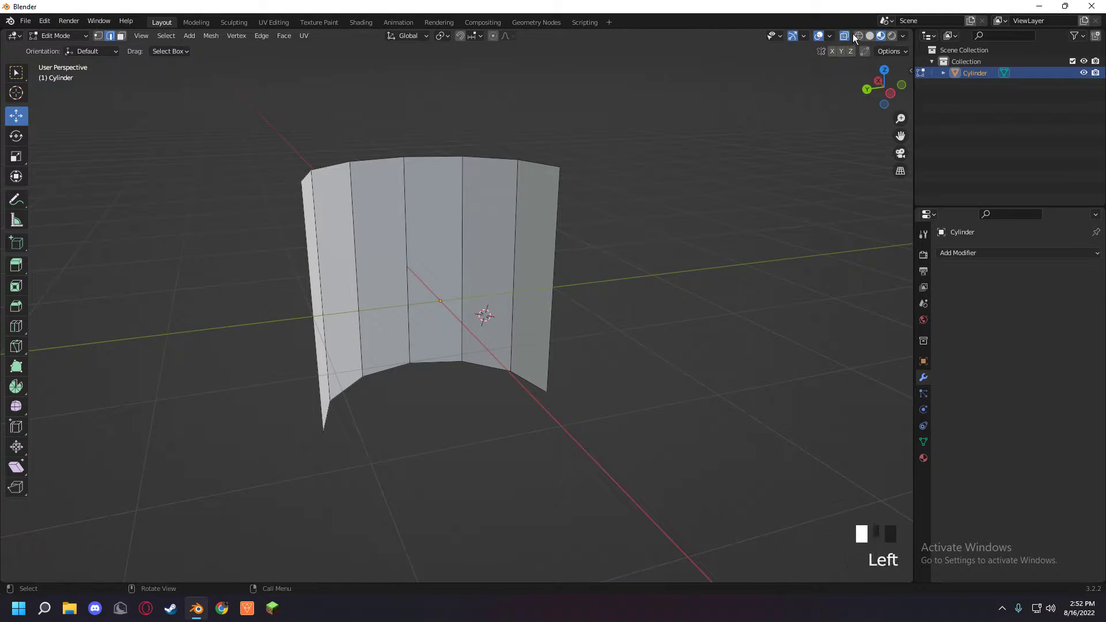
click(730, 73)
- Select all top rim edges of the half cylinder and fill them with a face
drag(556, 70, 212, 224)
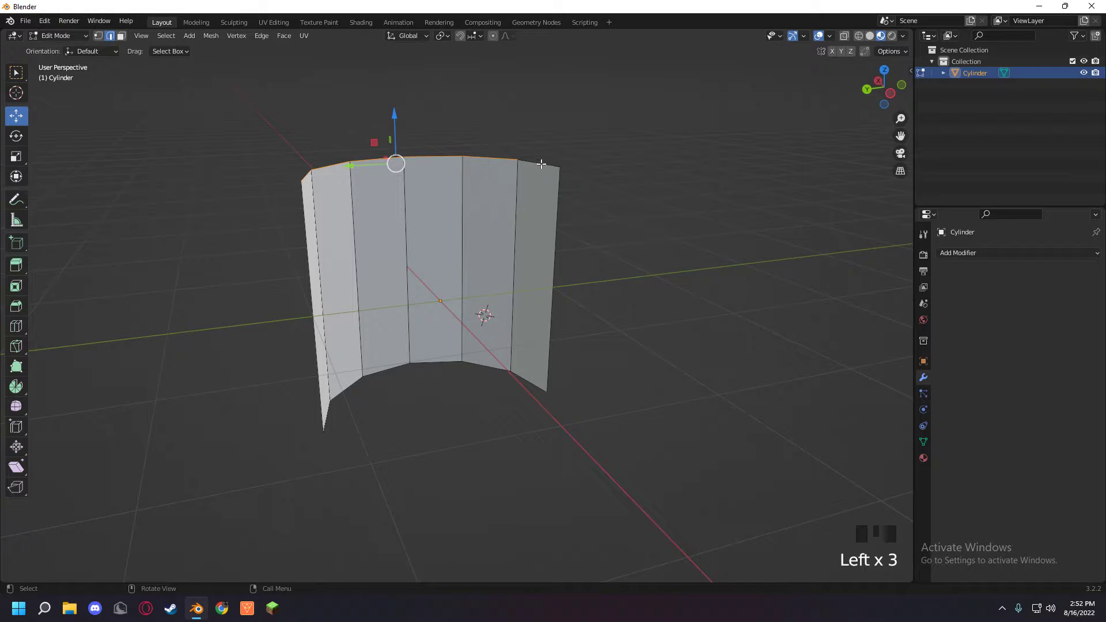
shift+click(541, 164)
key(f)
- Select all bottom rim edges of the half cylinder, fill them with a face, and clear the selection
middle_drag(478, 340, 320, 410)
click(320, 377)
shift+click(298, 405)
shift+click(324, 443)
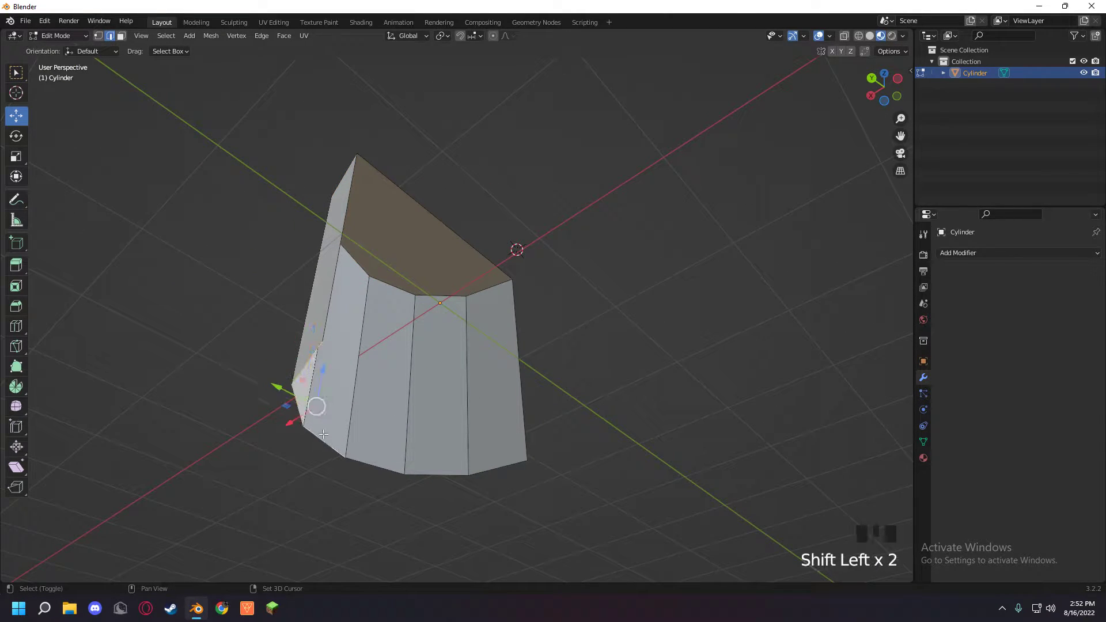
shift+click(374, 466)
shift+click(438, 474)
shift+click(504, 471)
key(f)
click(674, 409)
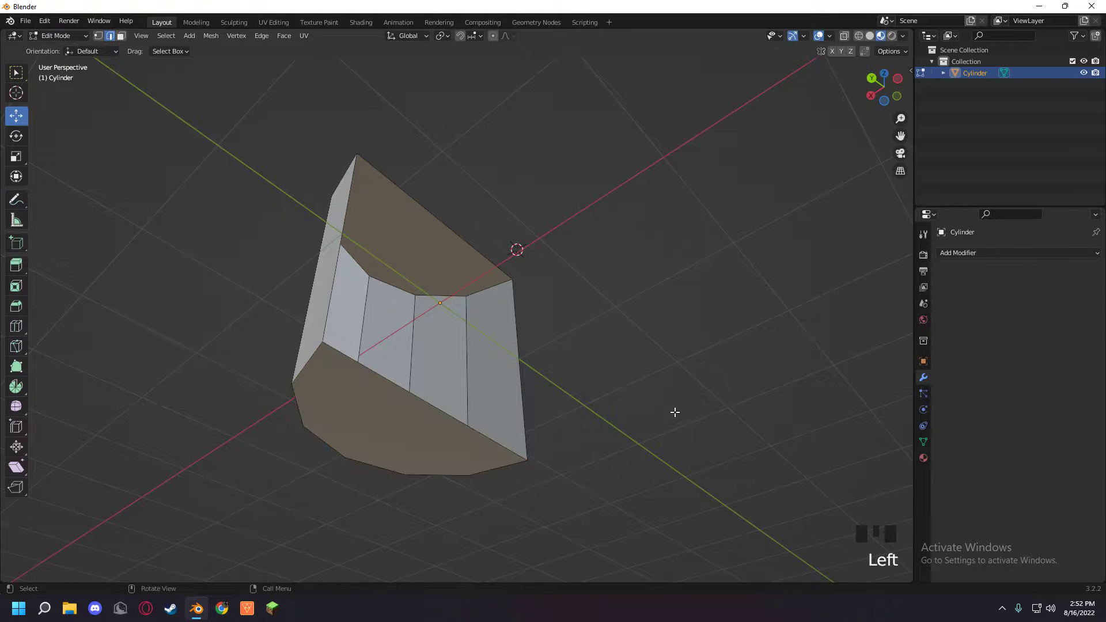
- Select a top edge and a vertical side edge from different angles to examine the capped half cylinder
middle_drag(674, 410, 426, 180)
click(427, 180)
middle_drag(629, 367, 579, 342)
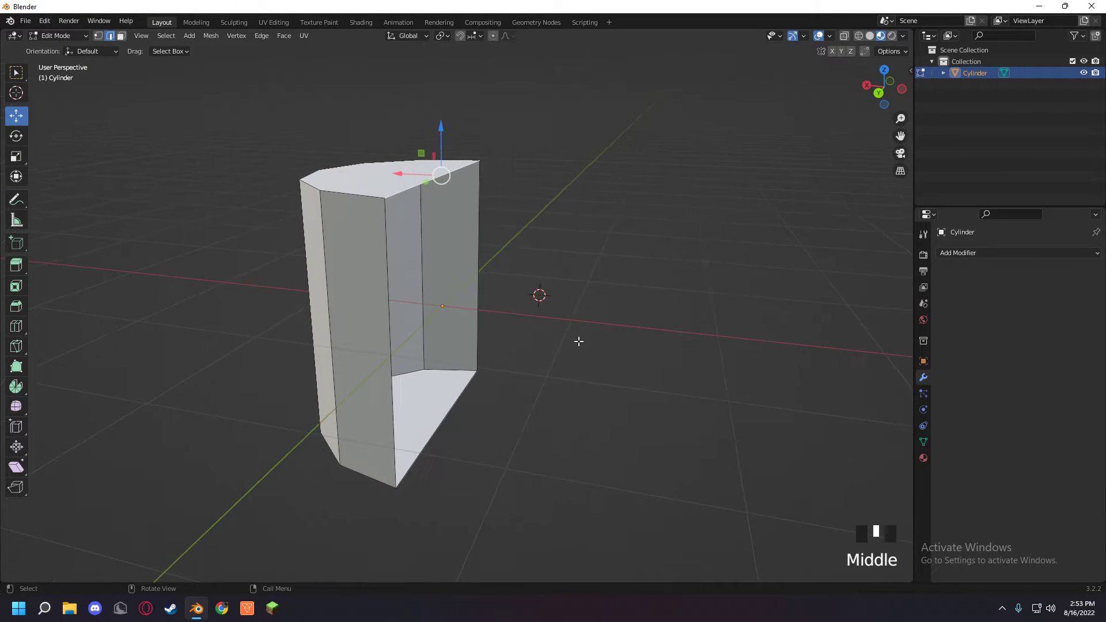
middle_drag(482, 348, 415, 271)
click(423, 260)
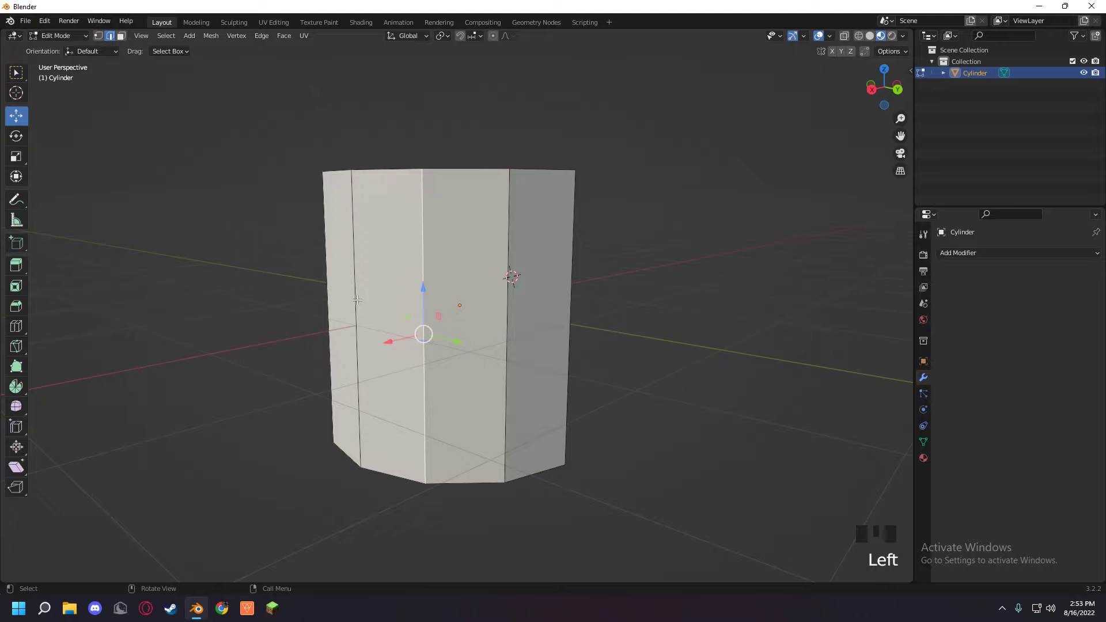
middle_drag(357, 300, 504, 283)
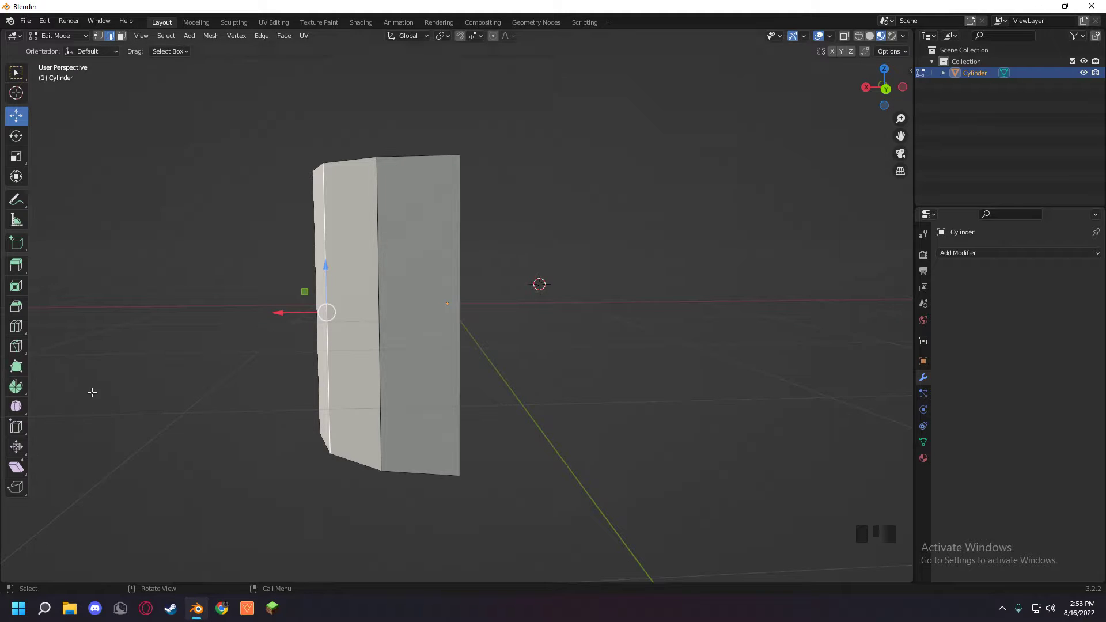
- Try a single horizontal loop cut around the half cylinder and undo it
middle_drag(206, 411, 294, 414)
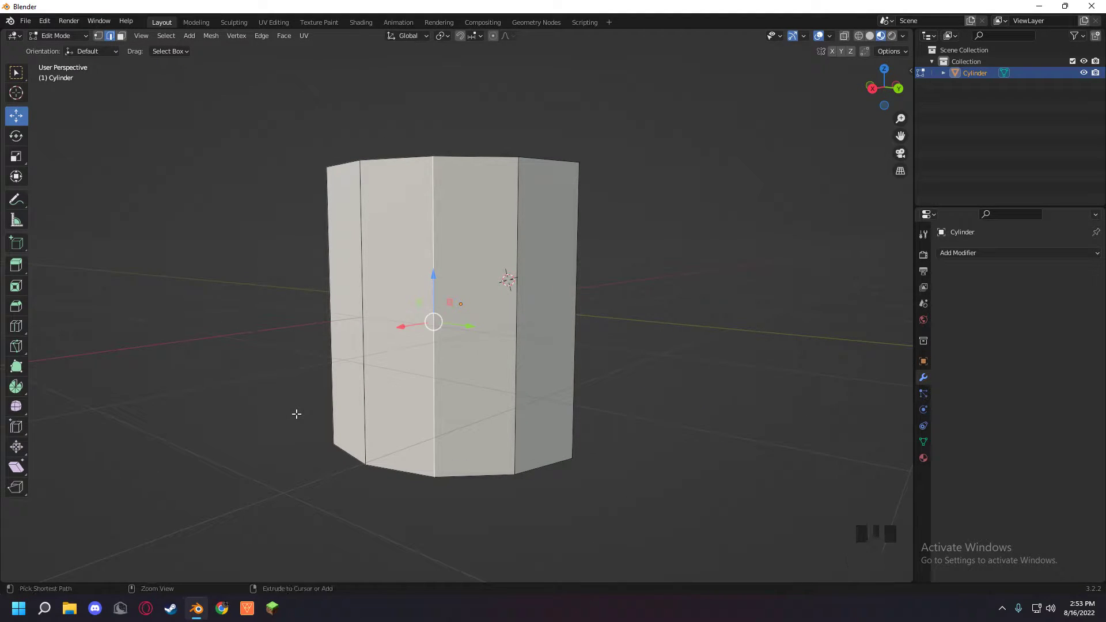
key(ctrl+r)
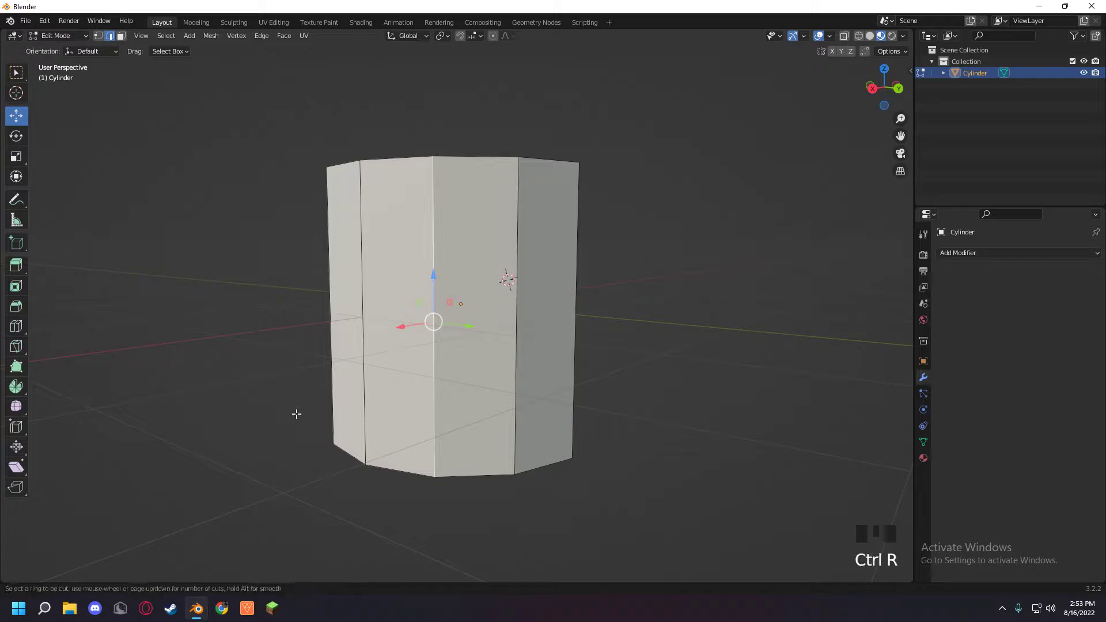
click(383, 292)
click(752, 299)
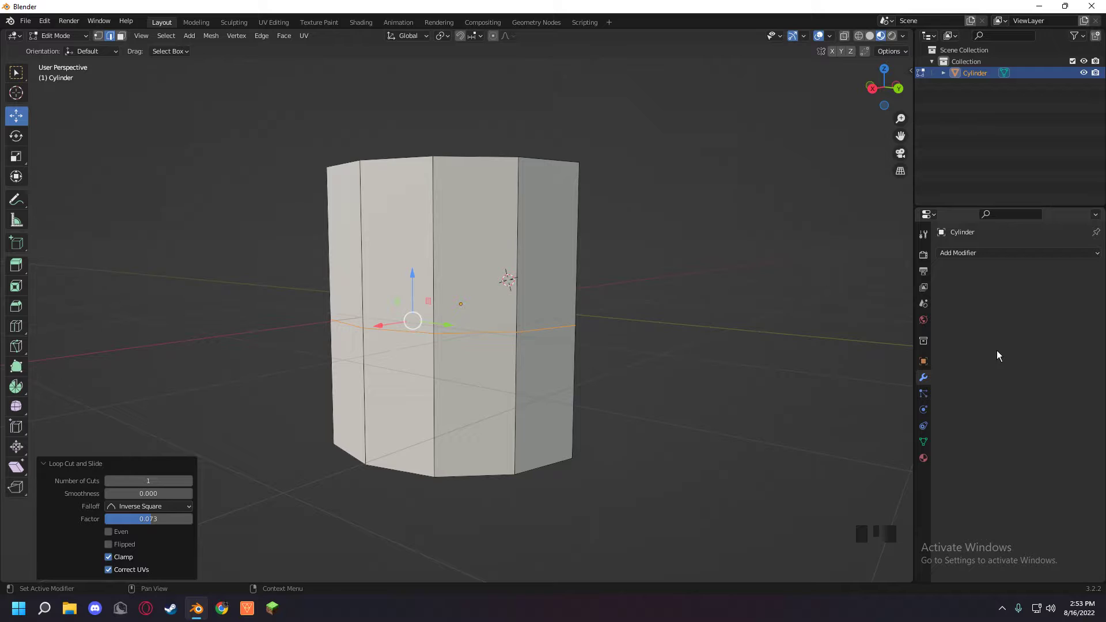
key(ctrl+z)
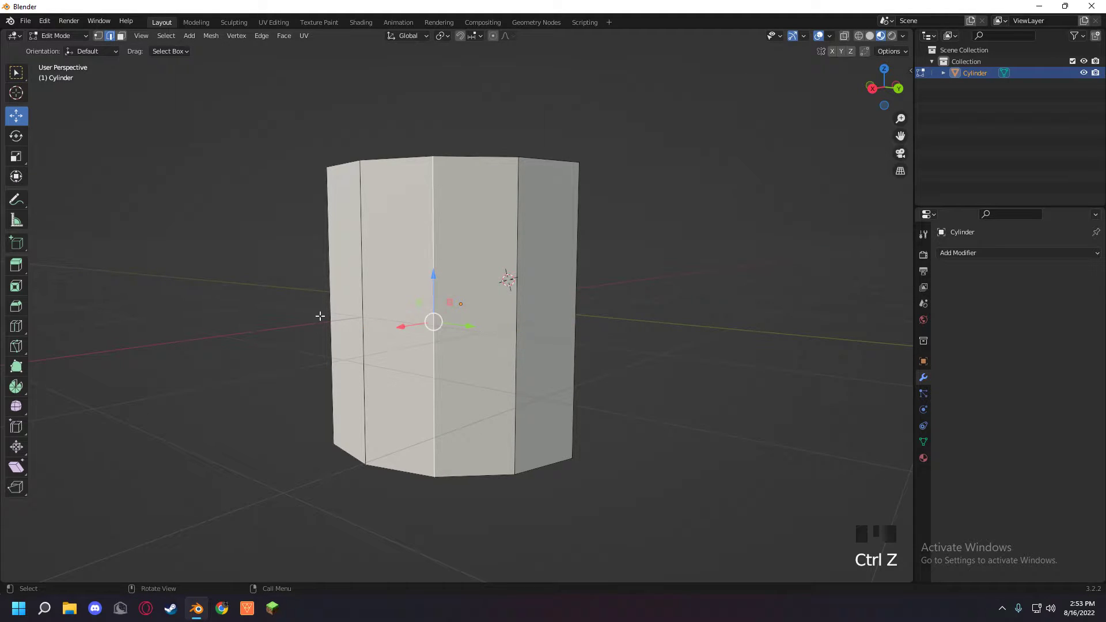
- Add four evenly spaced horizontal loop cuts around the half cylinder without sliding them, and clear the selection
key(ctrl+r)
scroll(418, 309, up, 3)
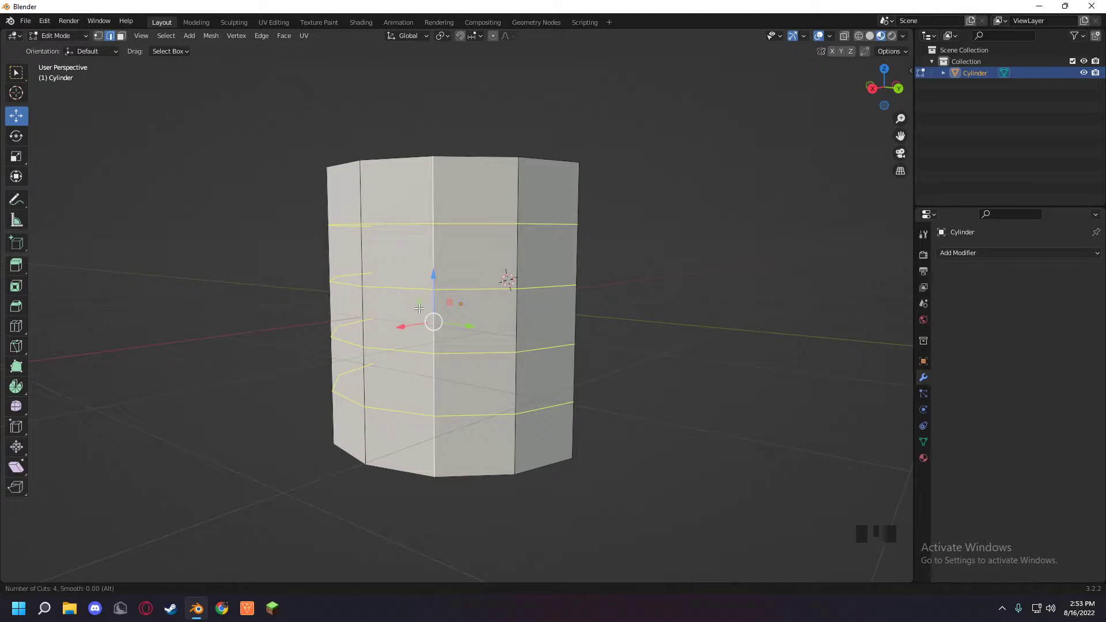
click(419, 309)
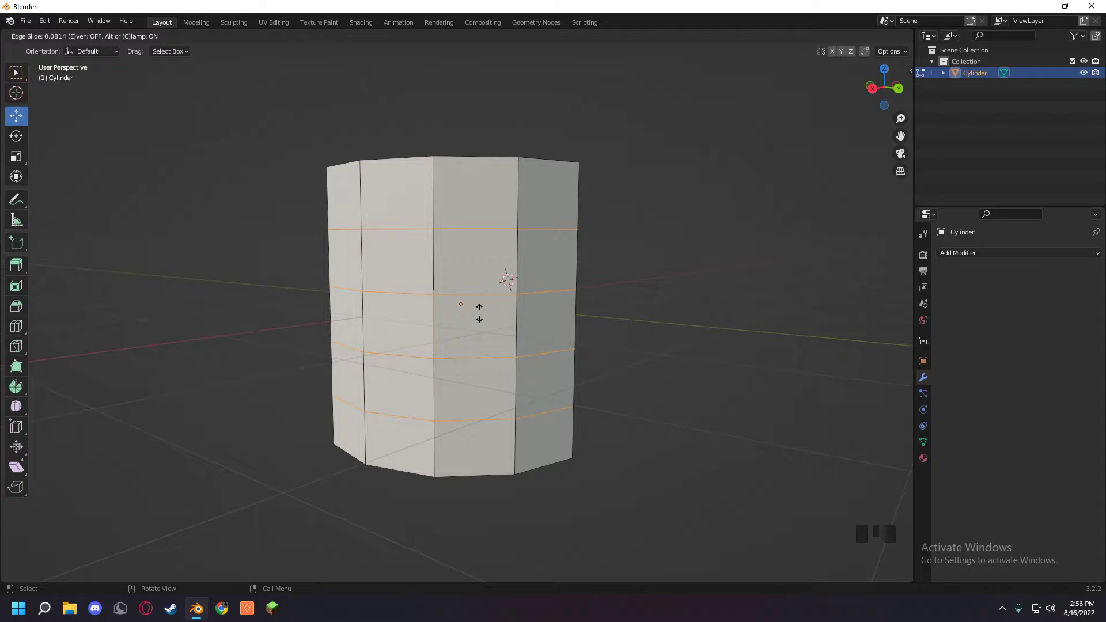
right_click(479, 313)
click(627, 254)
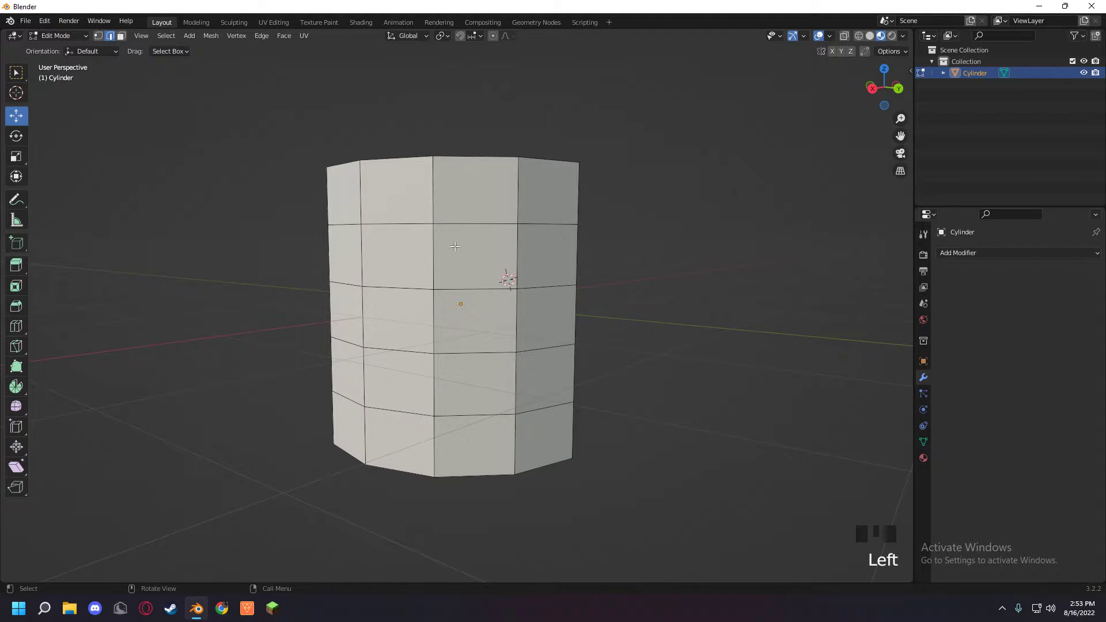
- Try moving a single side face outward along X in face selection mode and undo the move
click(435, 255)
middle_drag(435, 254, 312, 320)
key(3)
click(369, 268)
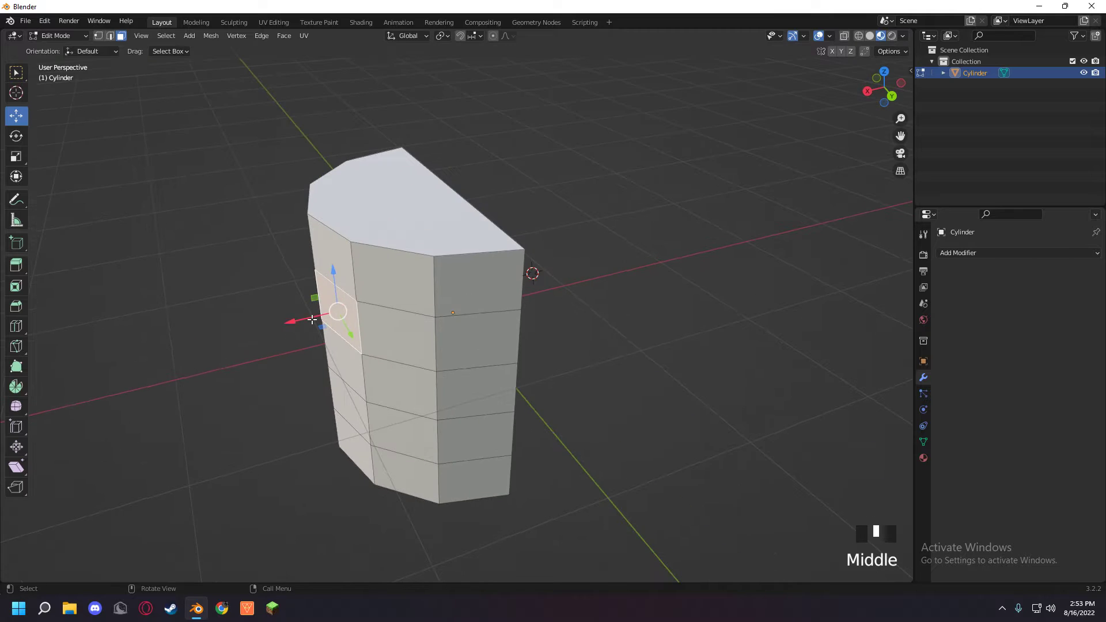
drag(311, 320, 254, 328)
key(ctrl+z)
middle_drag(254, 329, 395, 383)
key(ctrl+z)
- Select individual side faces and edges from different angles to examine the subdivided half cylinder
click(395, 383)
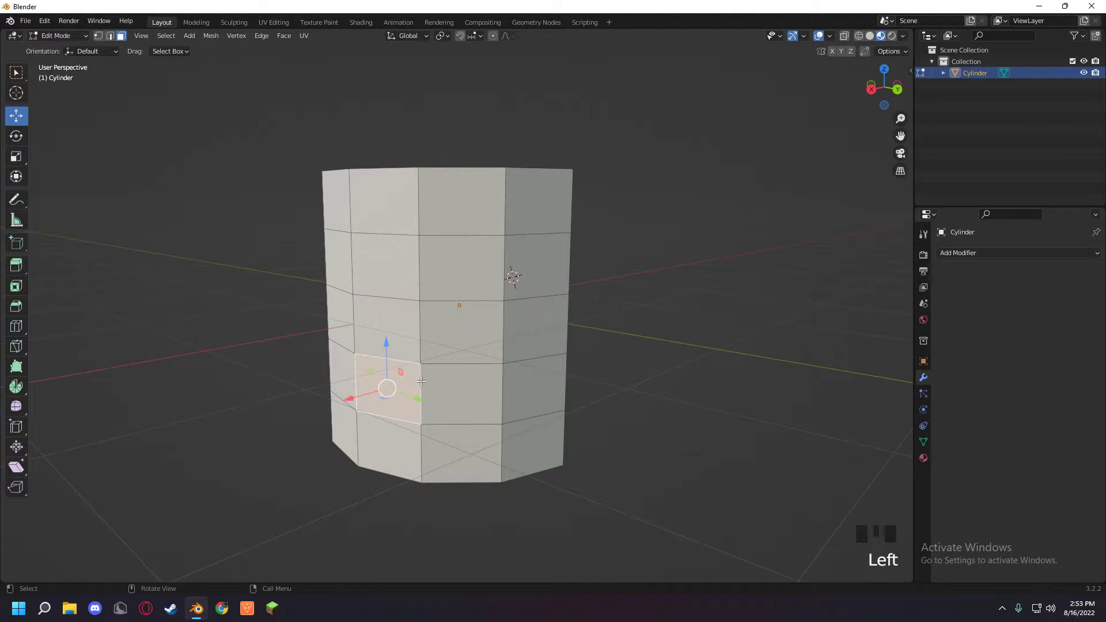
click(422, 383)
middle_drag(672, 345, 444, 299)
middle_drag(524, 306, 577, 280)
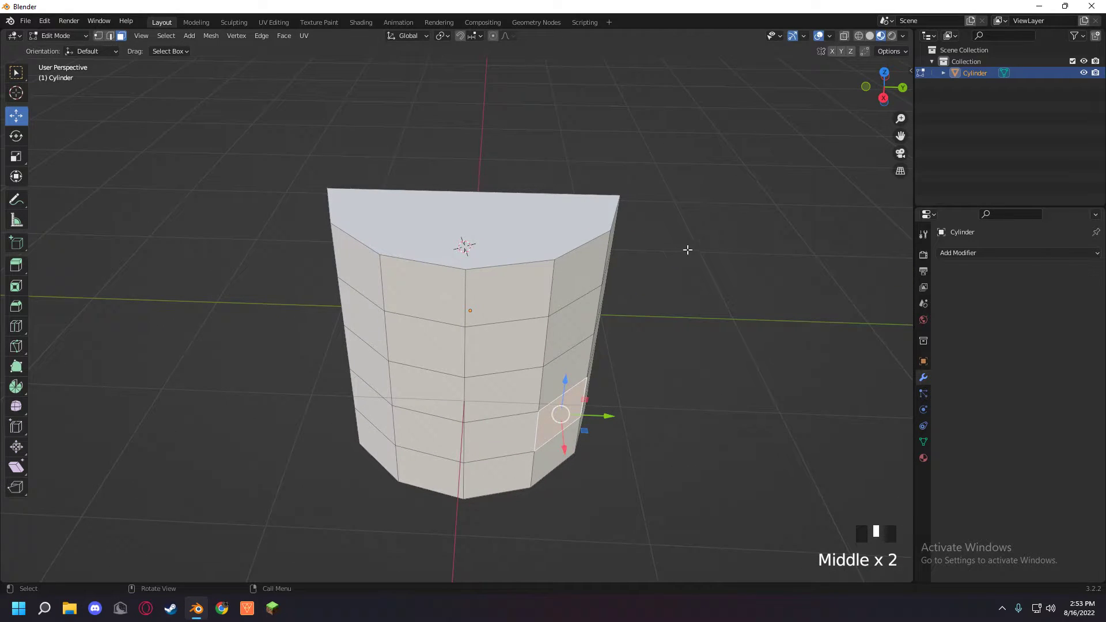
middle_drag(687, 250, 680, 220)
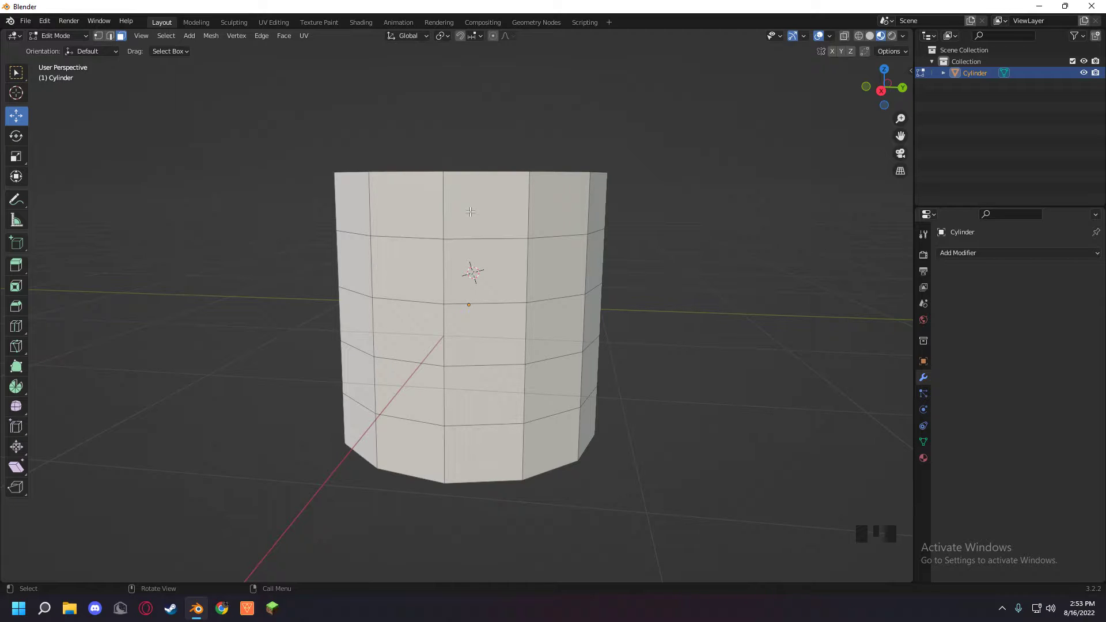
click(388, 218)
middle_drag(389, 220, 473, 242)
key(2)
click(408, 290)
click(408, 290)
- Select the whole mesh and add a Mirror modifier with Clipping enabled
scroll(449, 271, up, 2)
click(966, 255)
key(a)
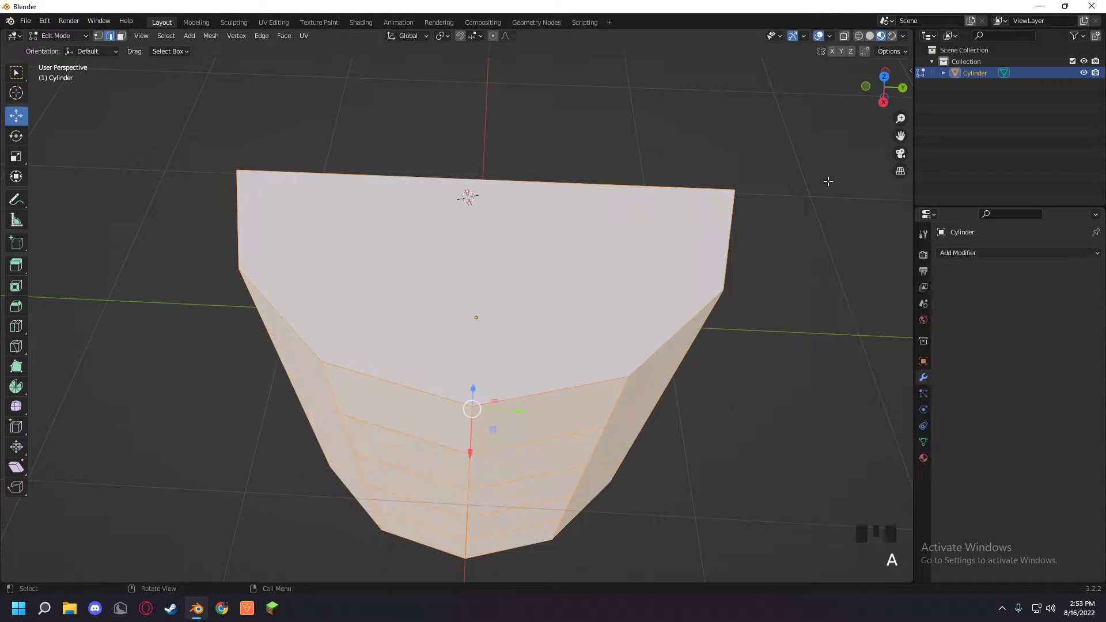
click(1012, 253)
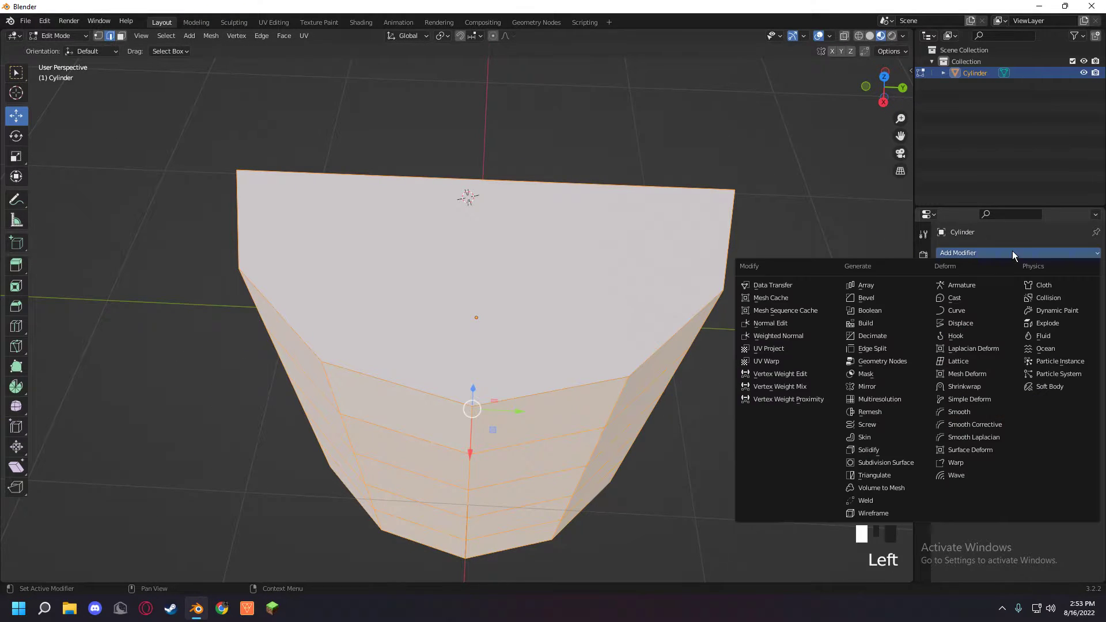
click(875, 386)
click(1017, 344)
- Move one top rim edge of the mirrored cylinder inward along X by about 0.085 m
middle_drag(473, 219, 356, 501)
click(448, 190)
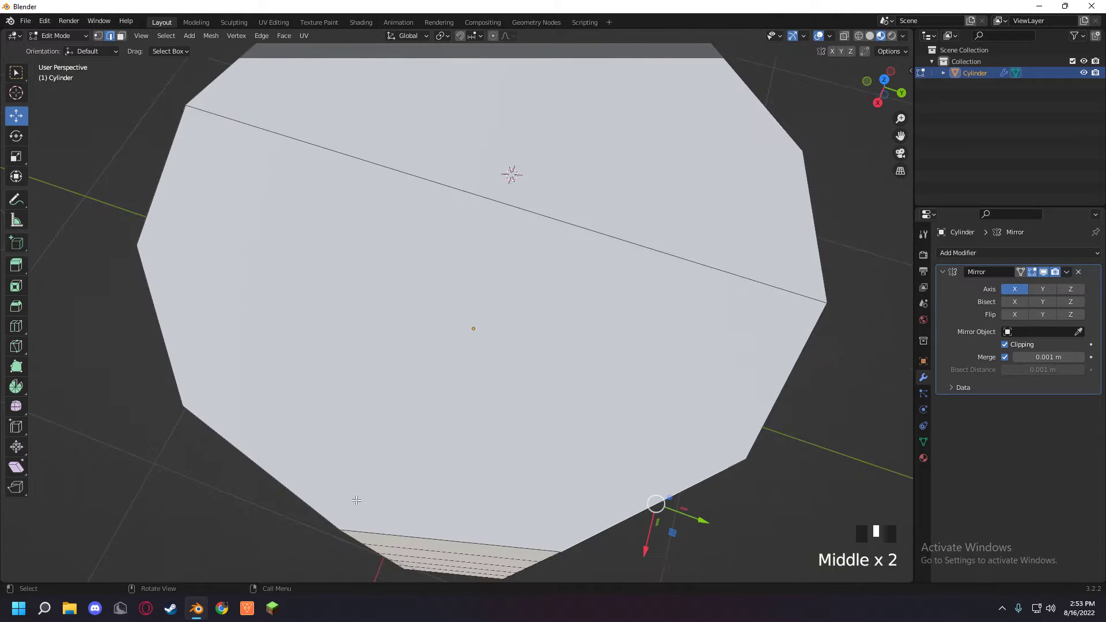
click(330, 521)
drag(242, 500, 258, 467)
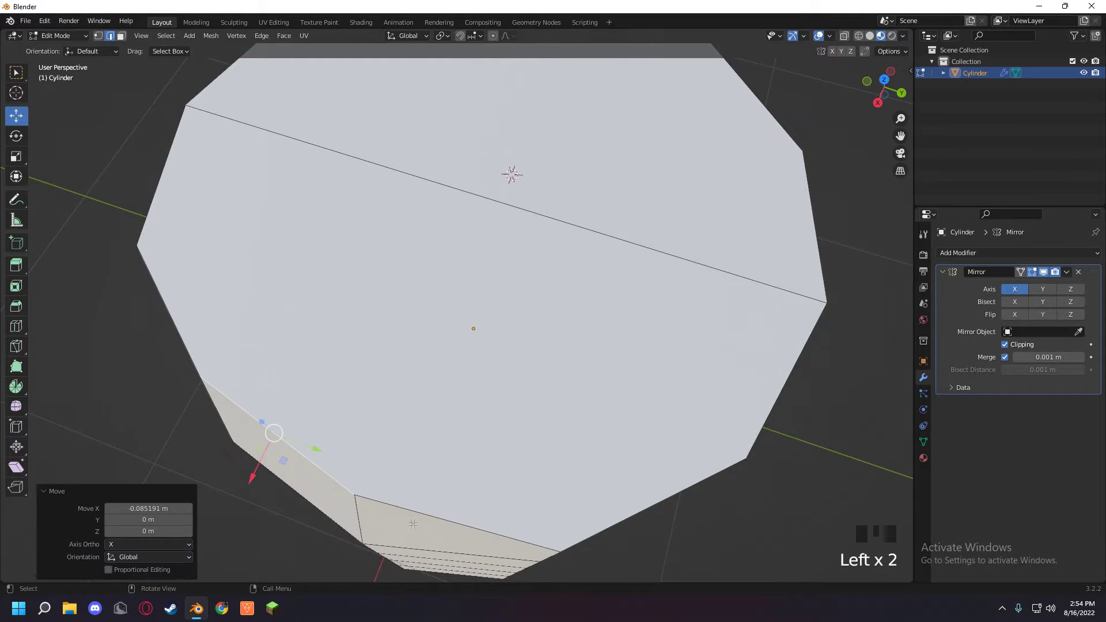
- Move the neighbouring front edge of the top rim inward along X
click(624, 523)
middle_drag(624, 523, 530, 435)
click(493, 387)
click(582, 527)
drag(585, 556, 588, 530)
click(728, 457)
- Move the side edge of the top rim inward along X and Y, and select the edge beside the mirror seam
middle_drag(727, 457, 462, 263)
middle_drag(242, 234, 78, 300)
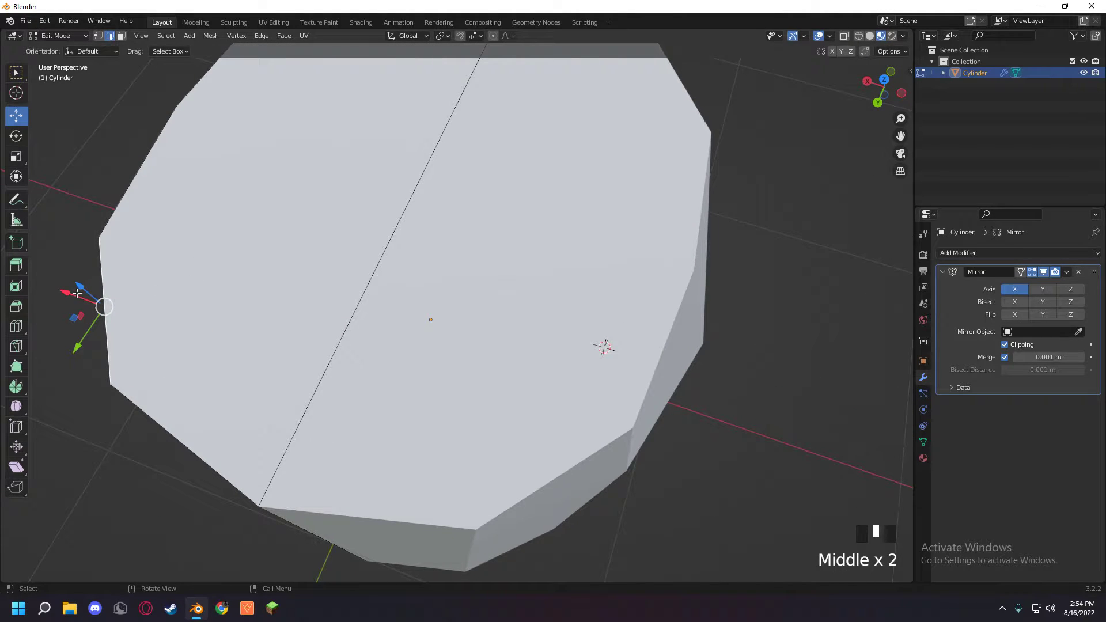
drag(77, 294, 102, 303)
drag(109, 358, 128, 332)
click(234, 457)
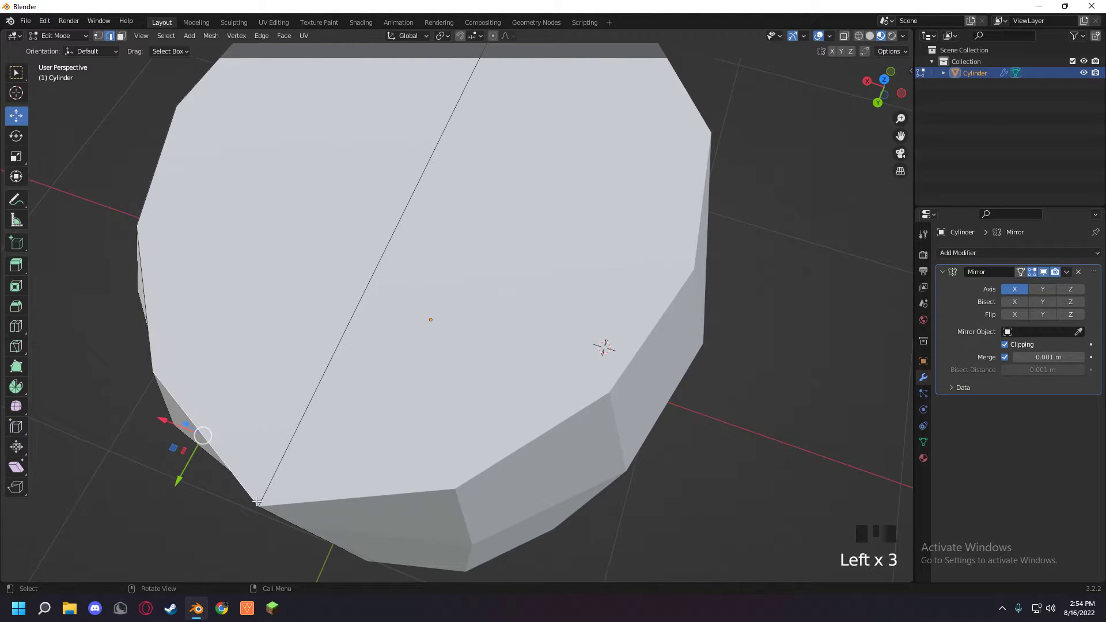
- Move the two top rim vertices on the mirror seam inward along Y, by about -0.110 m and 0.074 m
key(1)
click(260, 507)
drag(244, 540, 269, 502)
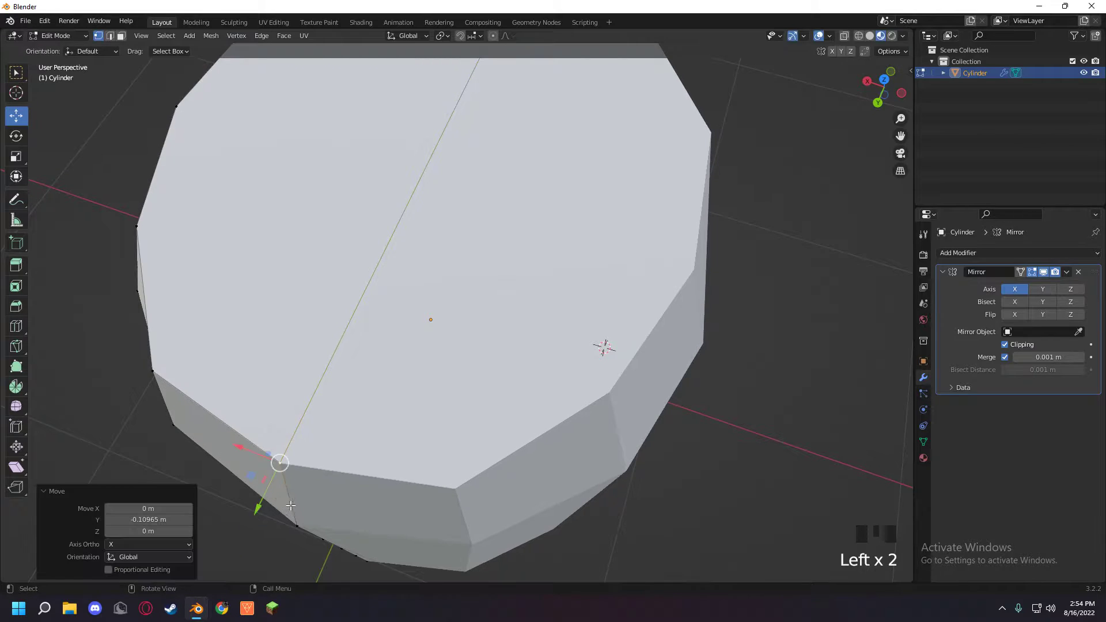
middle_drag(291, 505, 431, 382)
scroll(431, 382, down, 2)
click(285, 228)
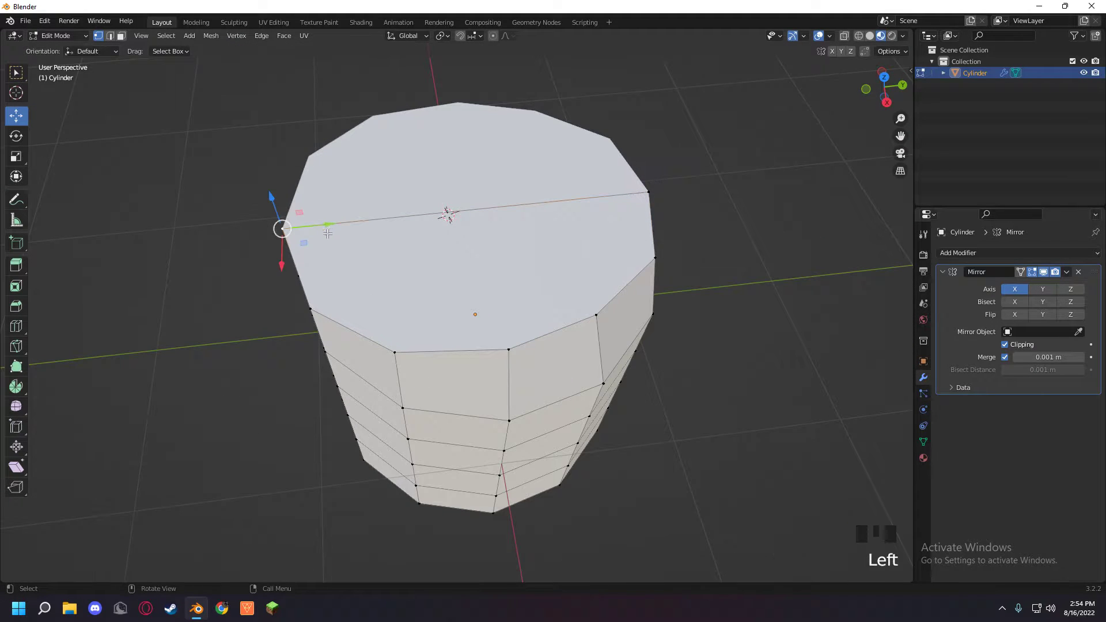
mouse_move(286, 229)
mouse_down()
mouse_move(340, 224)
mouse_move(299, 228)
mouse_up()
middle_drag(300, 228, 366, 236)
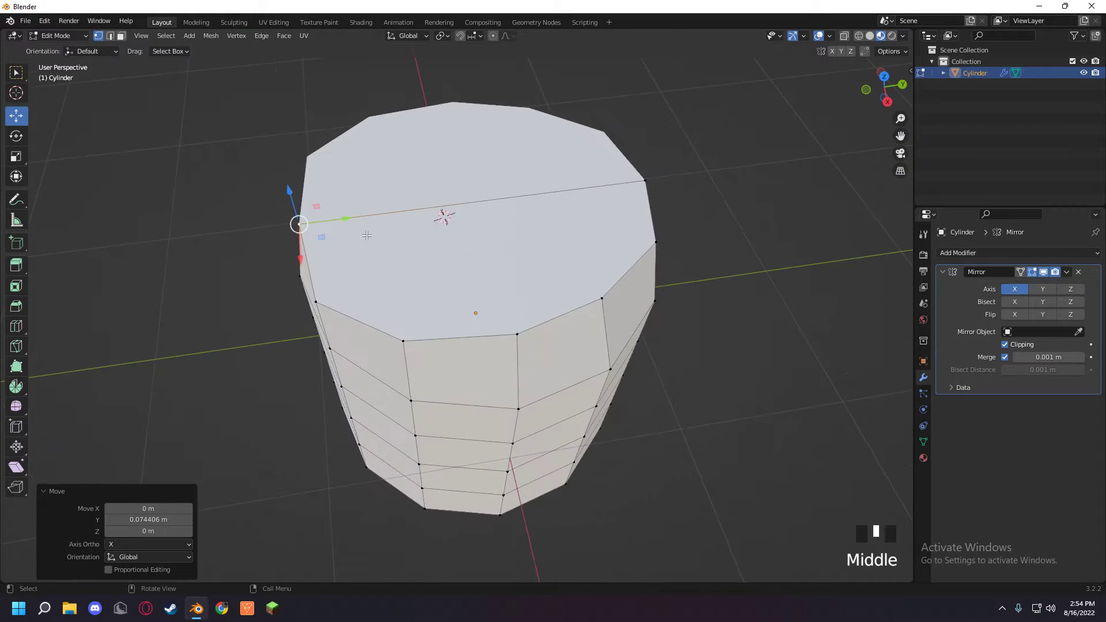
- In edge selection mode, move the remaining protruding top rim edges slightly inward along Y
middle_drag(327, 285, 291, 334)
key(2)
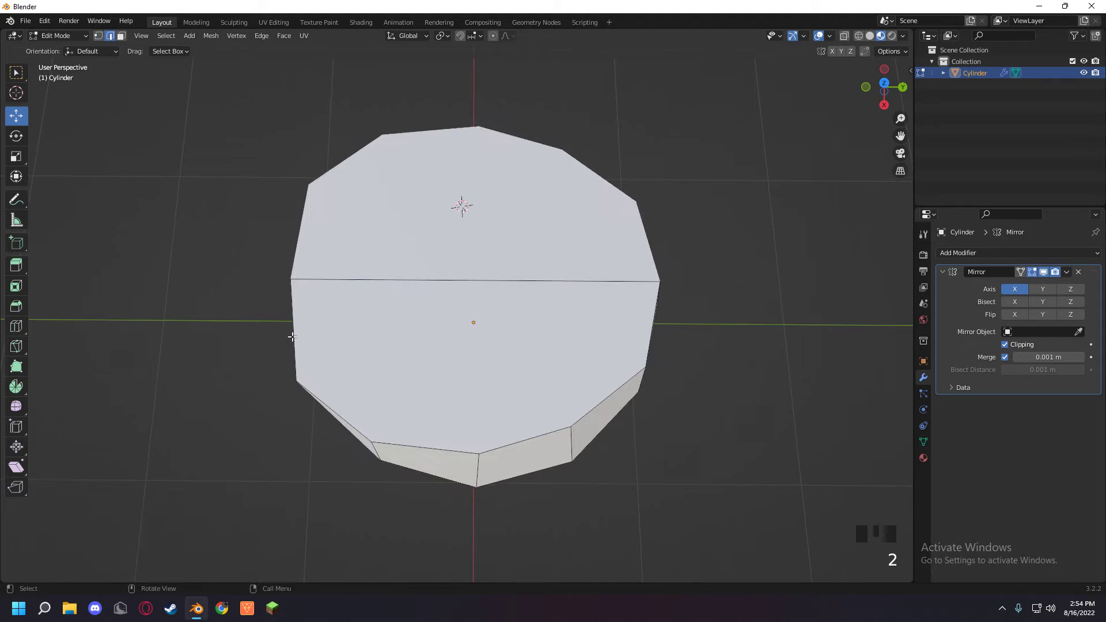
drag(332, 333, 339, 334)
click(343, 389)
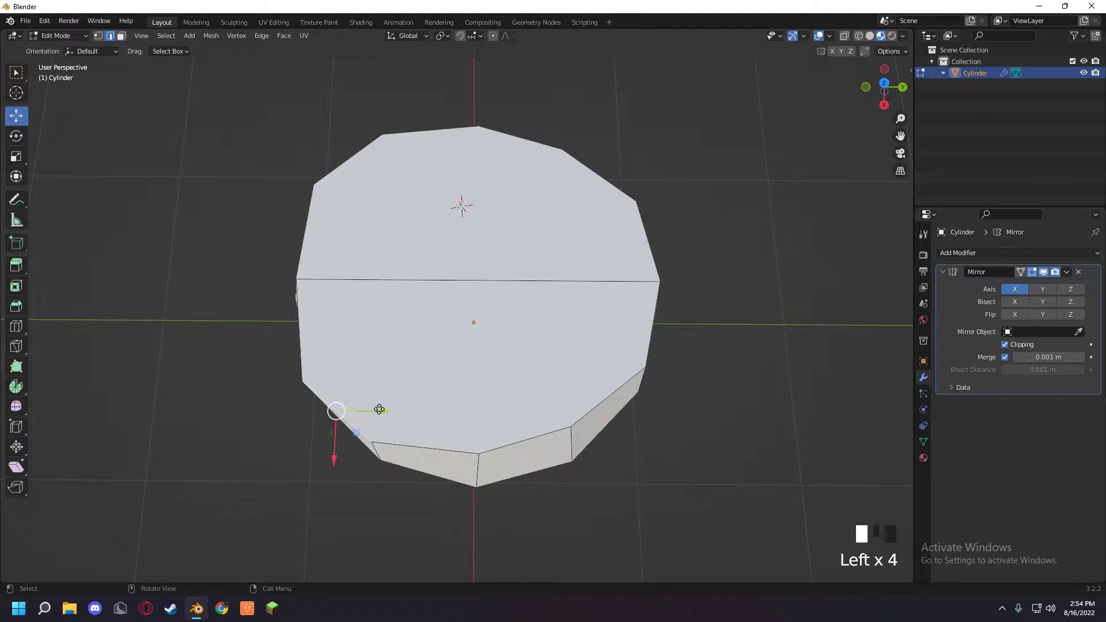
middle_drag(395, 402, 432, 252)
- Switch to face selection mode and leave nothing selected on the cylinder
click(380, 261)
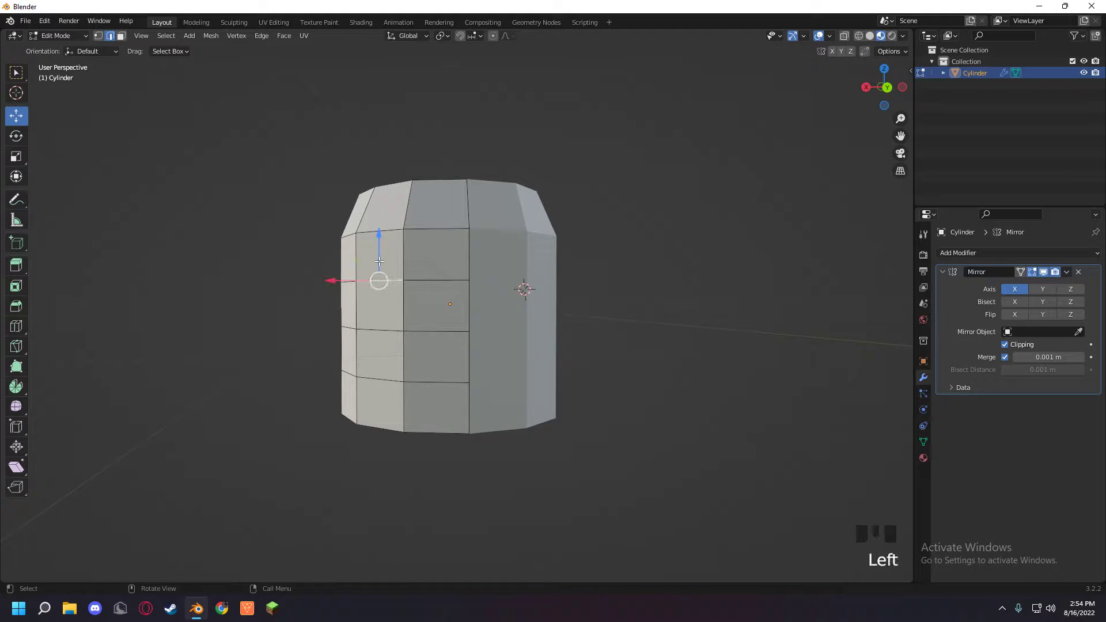
key(3)
click(378, 253)
click(824, 317)
- Create a new material for the cylinder with a darkened brown base color, hue 0.041 and saturation 0.753
double_click(924, 458)
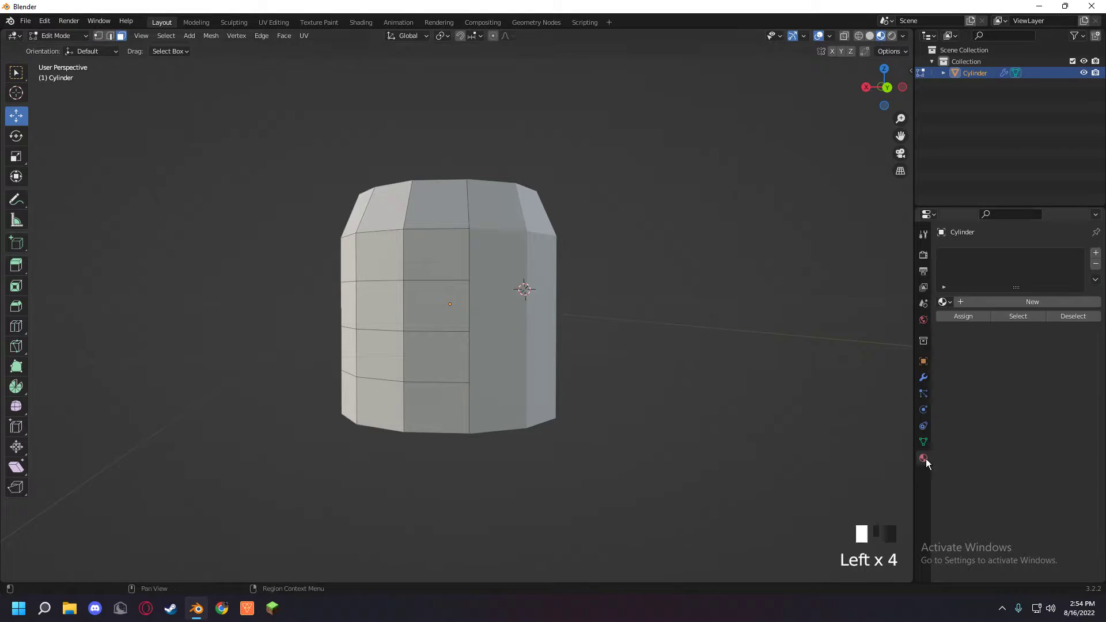
click(1029, 302)
click(1037, 439)
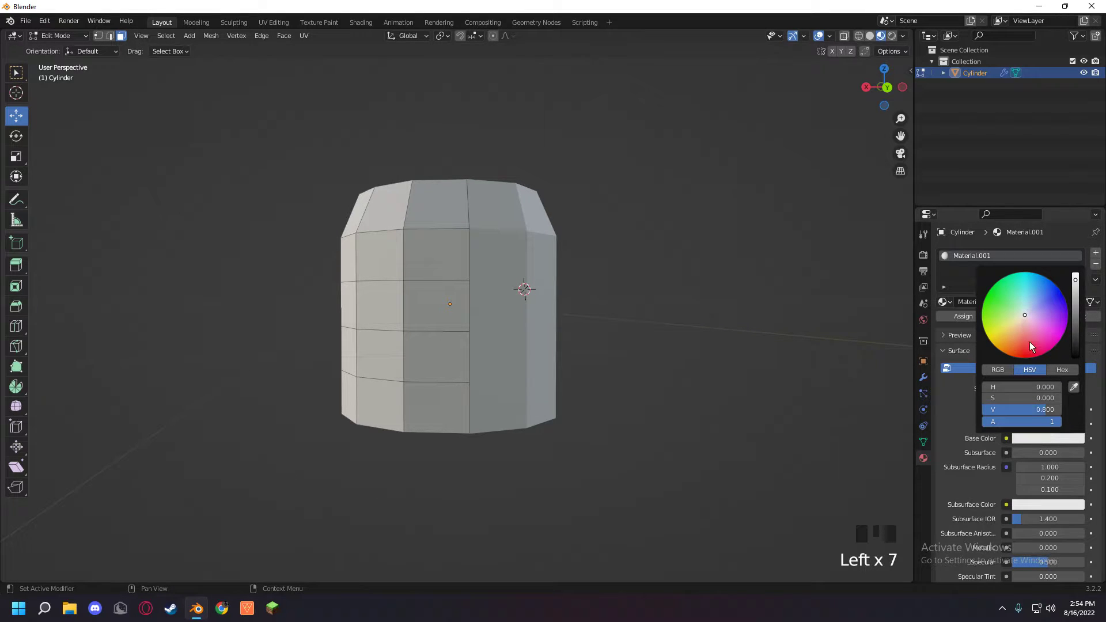
drag(1029, 341, 1015, 334)
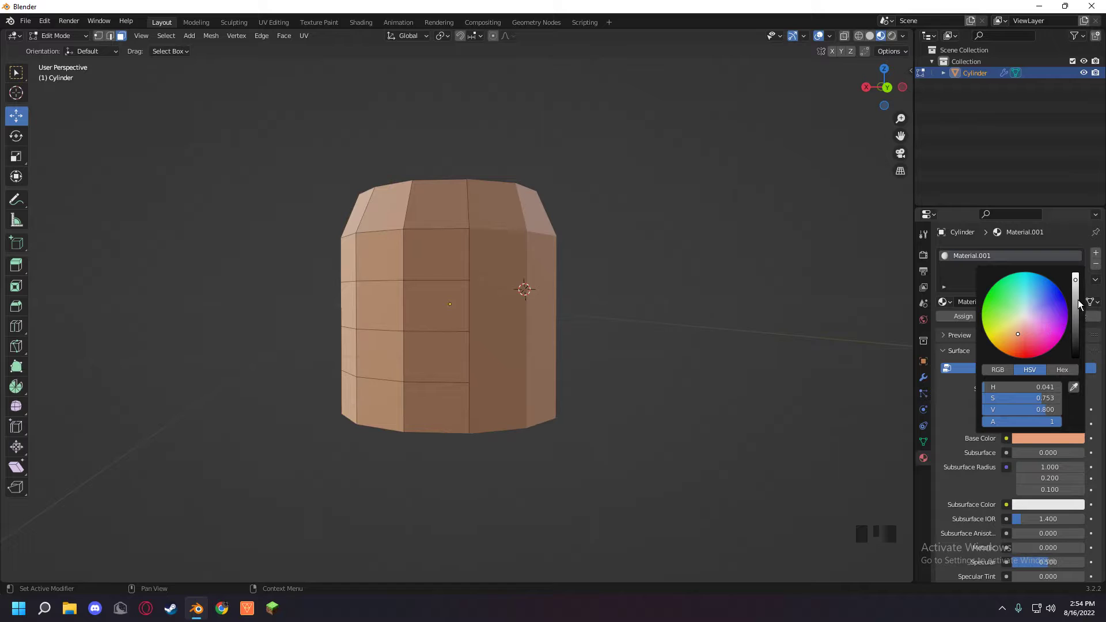
drag(1077, 305, 1075, 315)
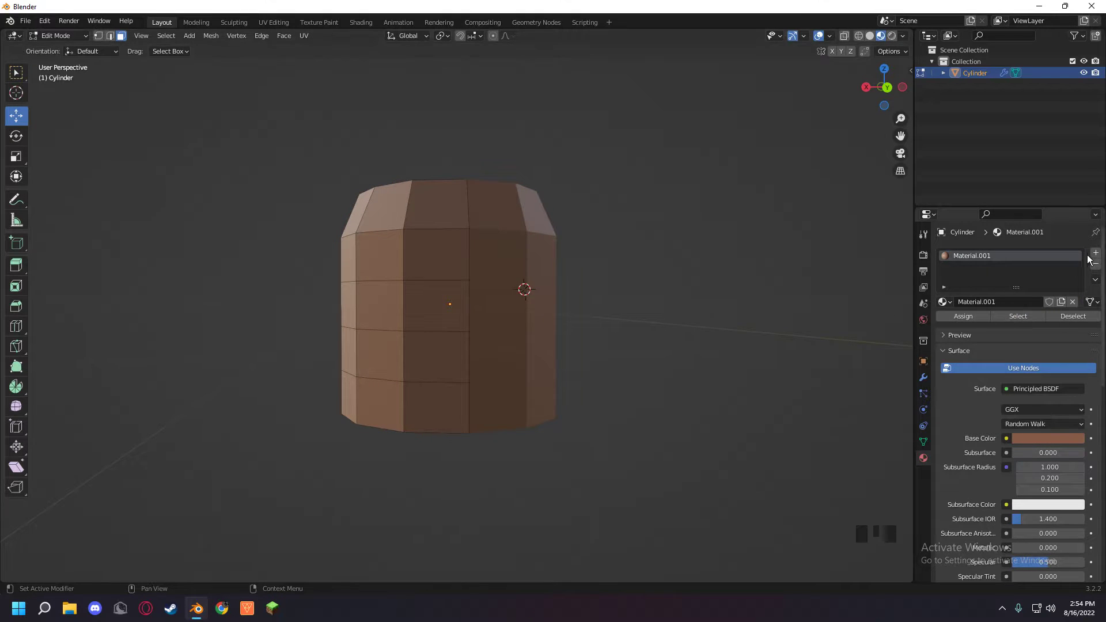
- Add a second material slot with a new material and set its base color to a dark, slightly reddish grey
click(1096, 253)
click(1058, 325)
click(1036, 461)
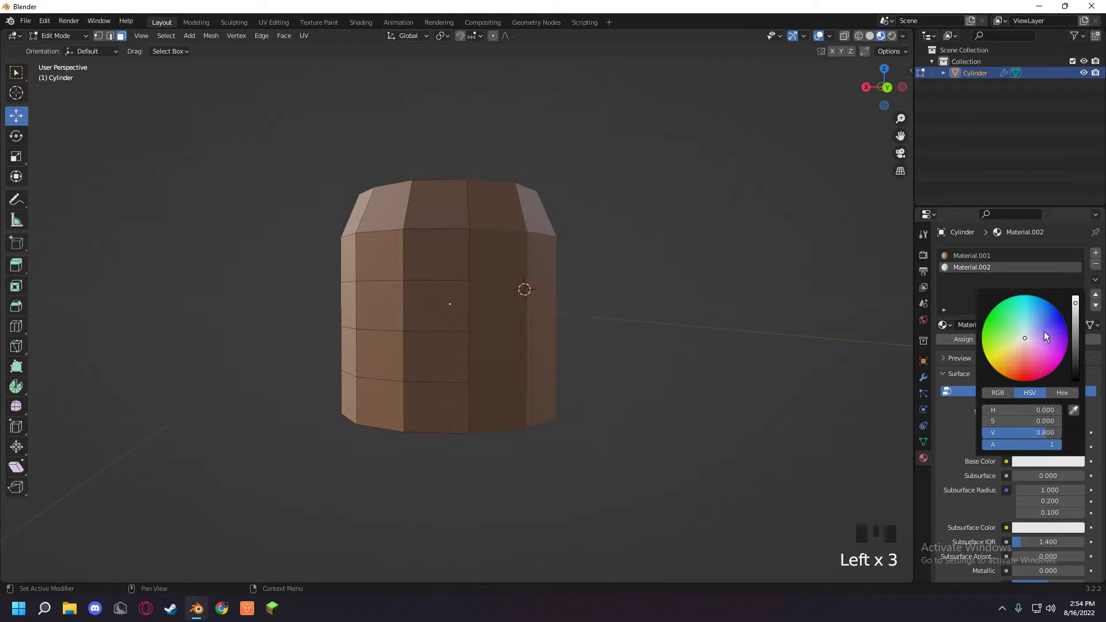
drag(1033, 367, 1025, 340)
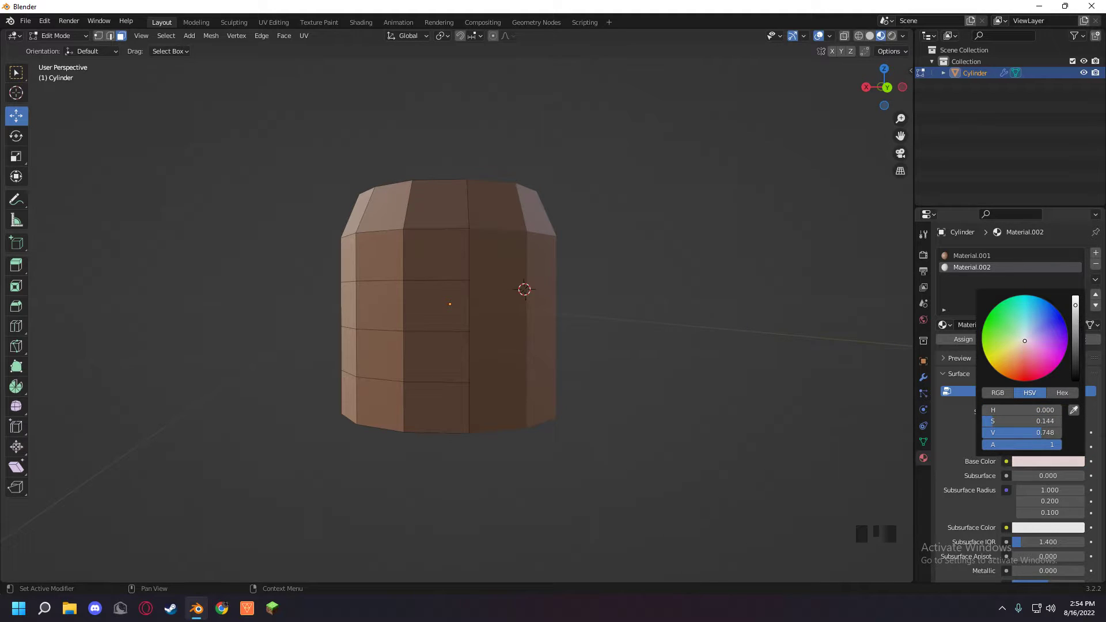
scroll(1060, 361, down, 6)
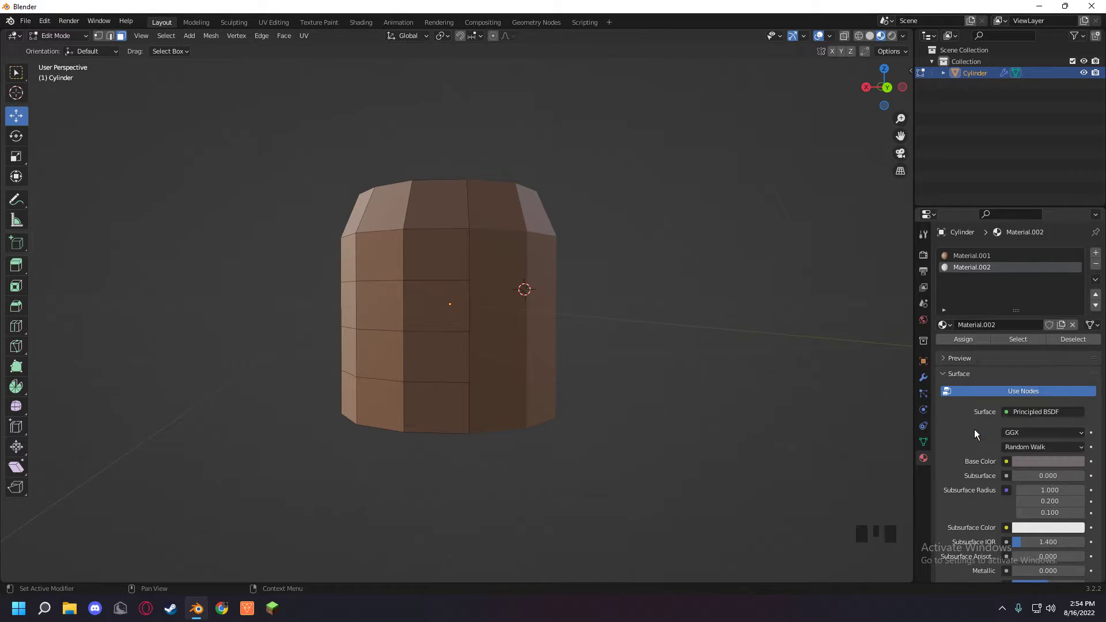
- Set the grey material's Metallic to 1.000, and preview Rendered shading before returning to Material Preview
scroll(991, 438, down, 4)
drag(1021, 479, 1036, 479)
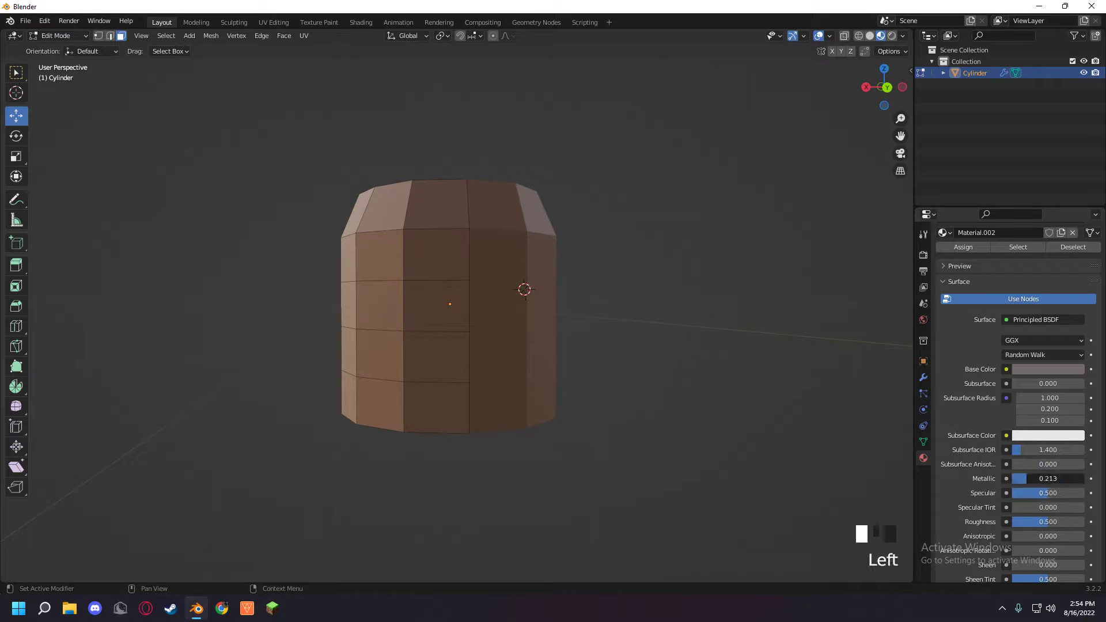
click(892, 36)
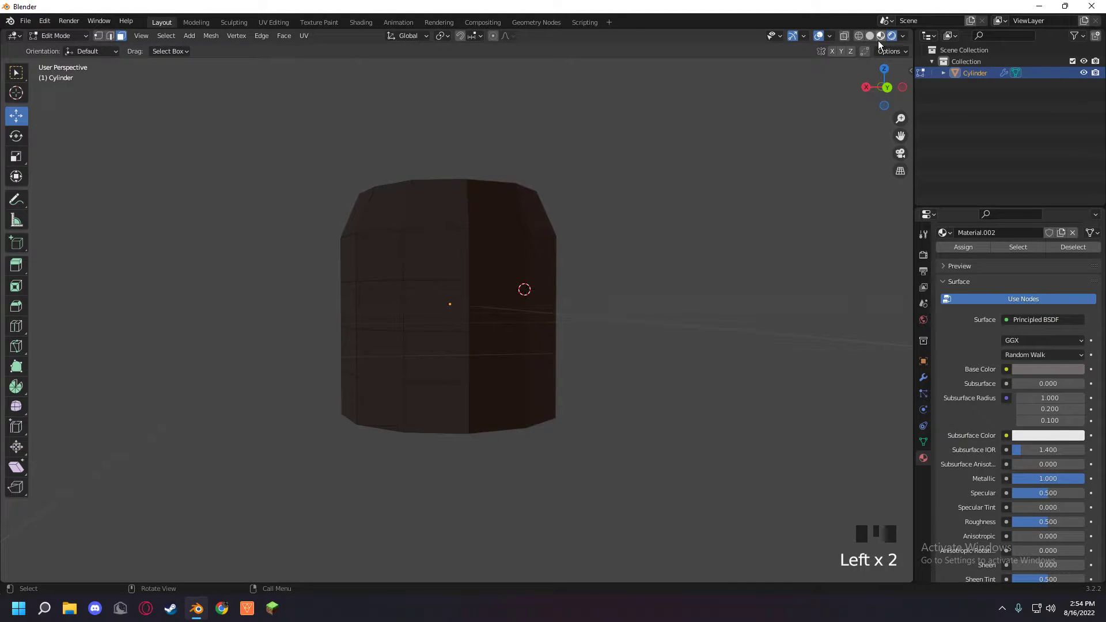
click(879, 37)
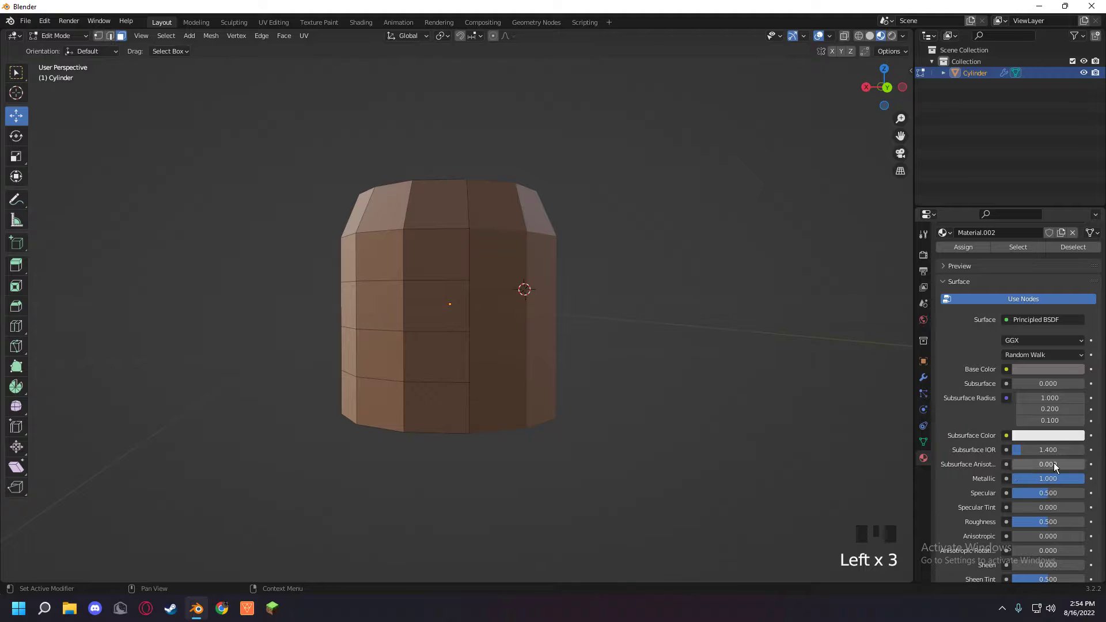
- Set the grey material's Specular to 0.673 and both Sheen and Sheen Tint to 1.000
scroll(1049, 479, down, 1)
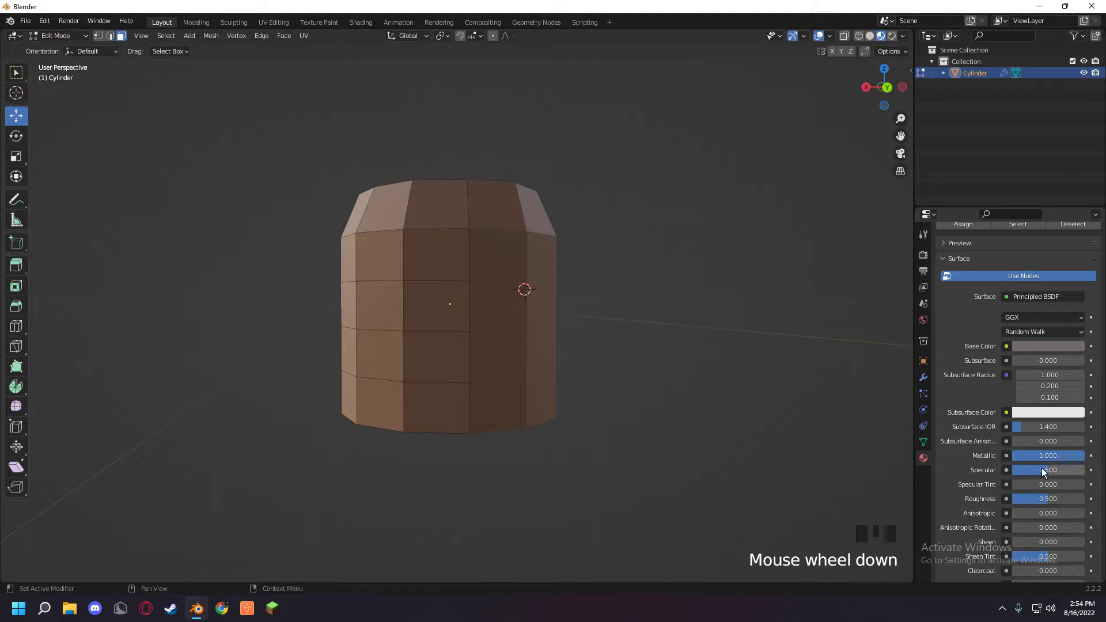
drag(1042, 469, 1075, 469)
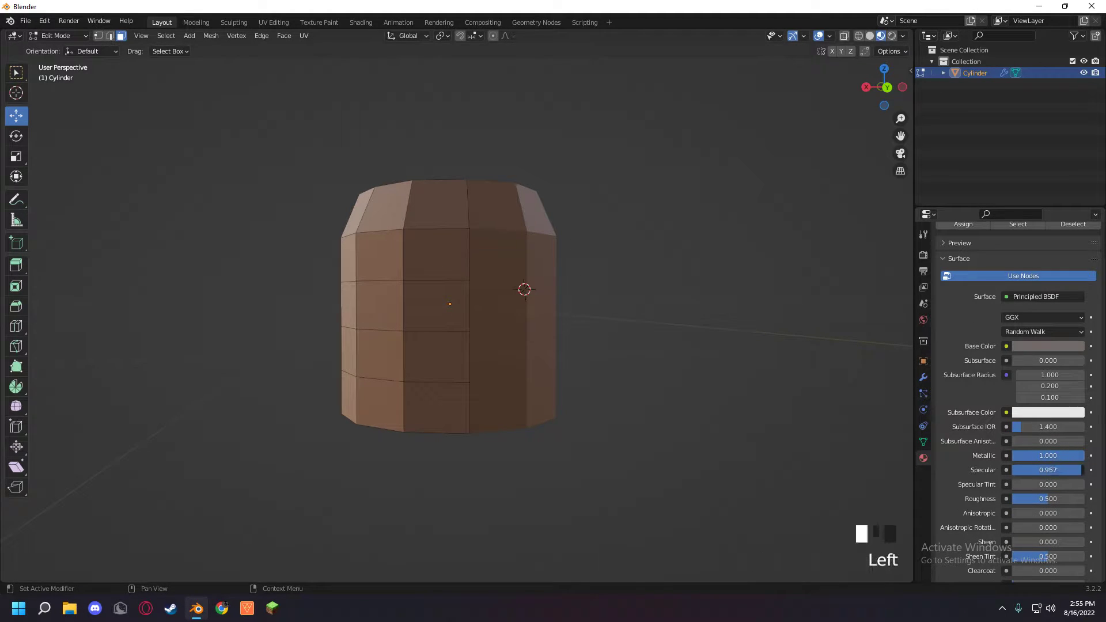
click(1024, 541)
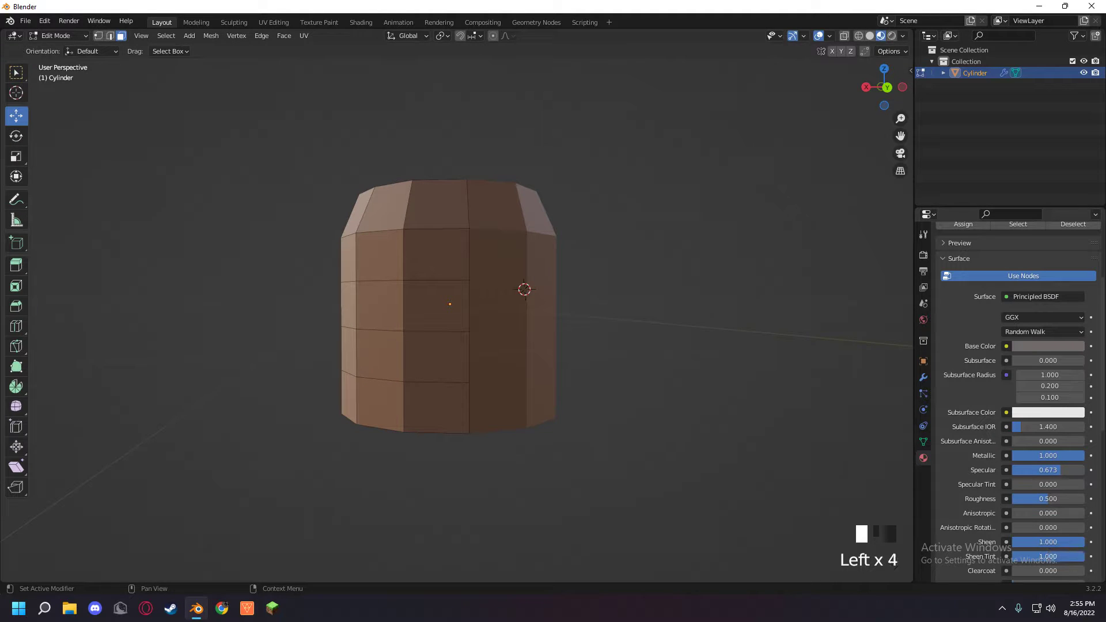
scroll(1009, 384, up, 3)
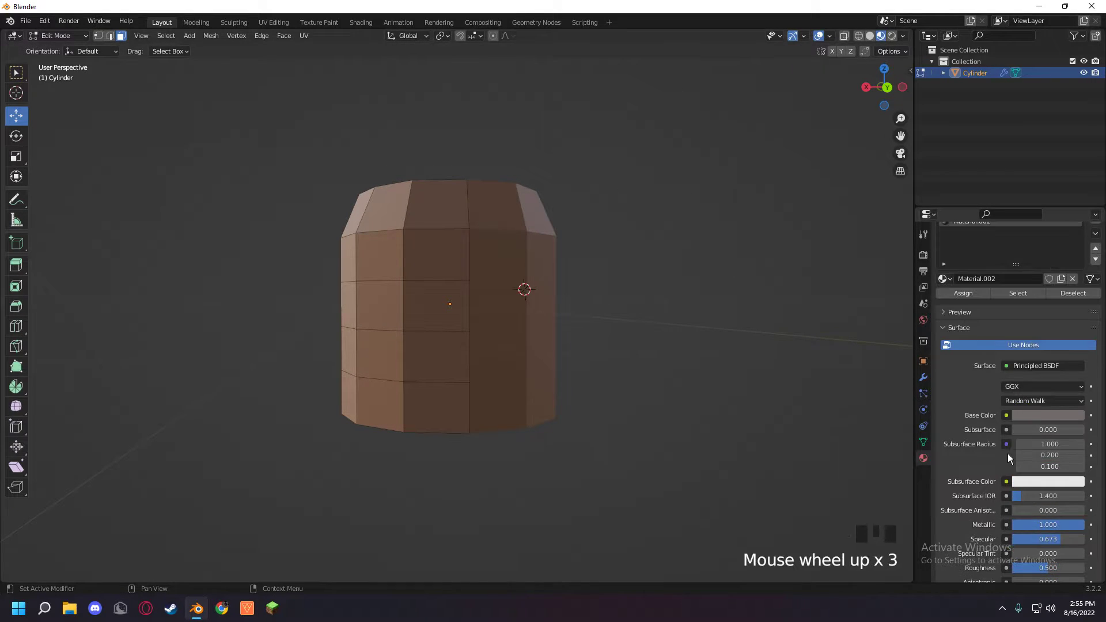
- Try to extrude several side faces just below the tapered rim outward as one region, undo it, and clear the selection
click(455, 295)
click(389, 264)
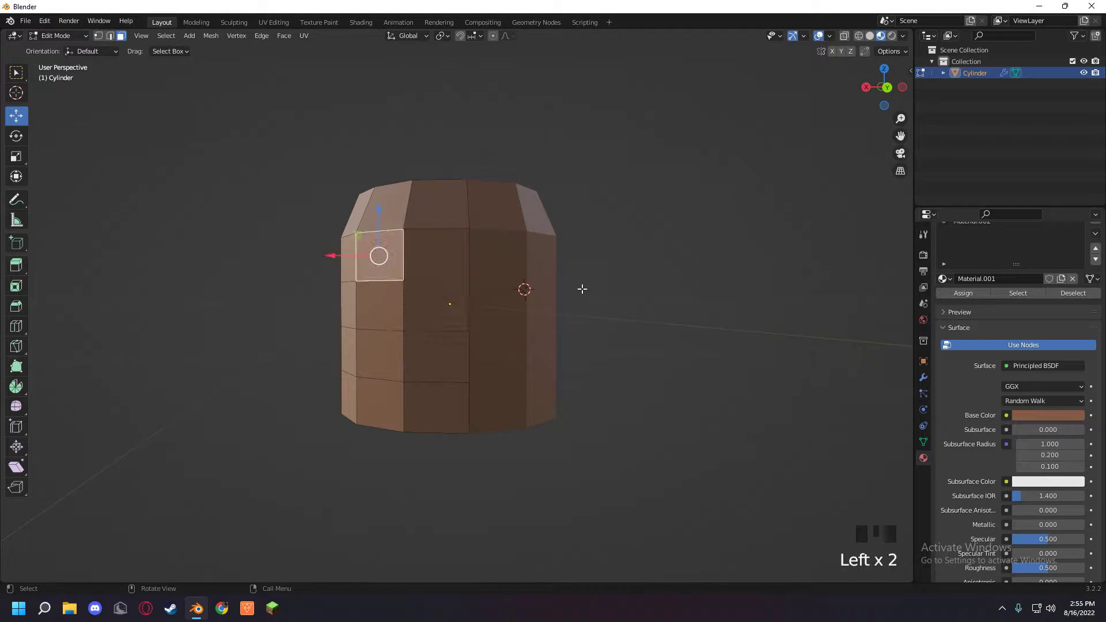
middle_drag(582, 286, 549, 295)
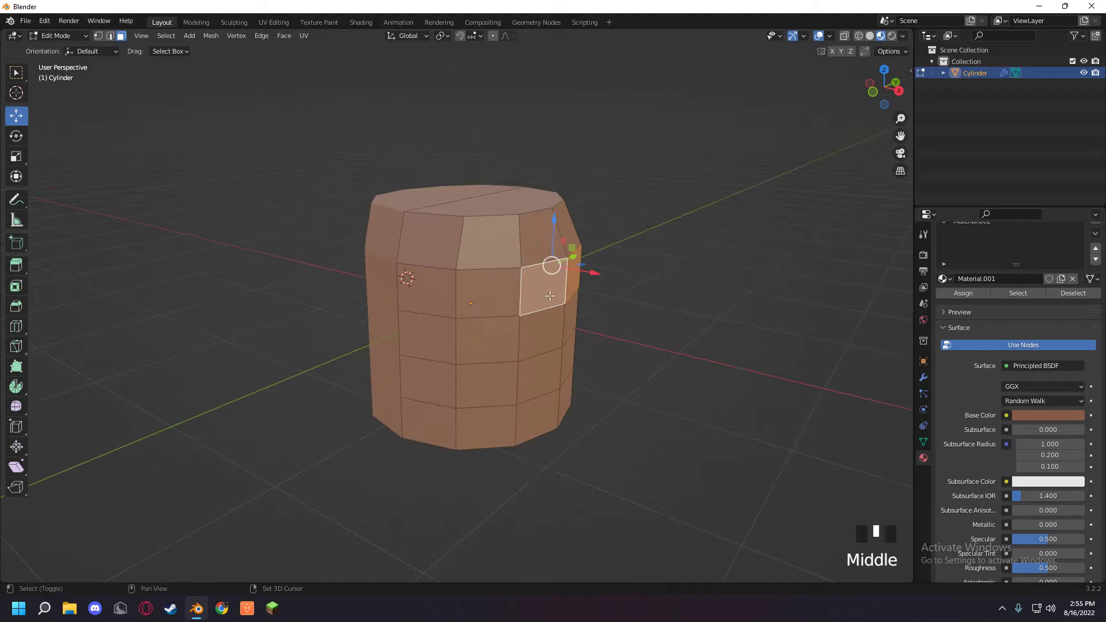
shift+click(489, 293)
shift+click(430, 289)
key(e)
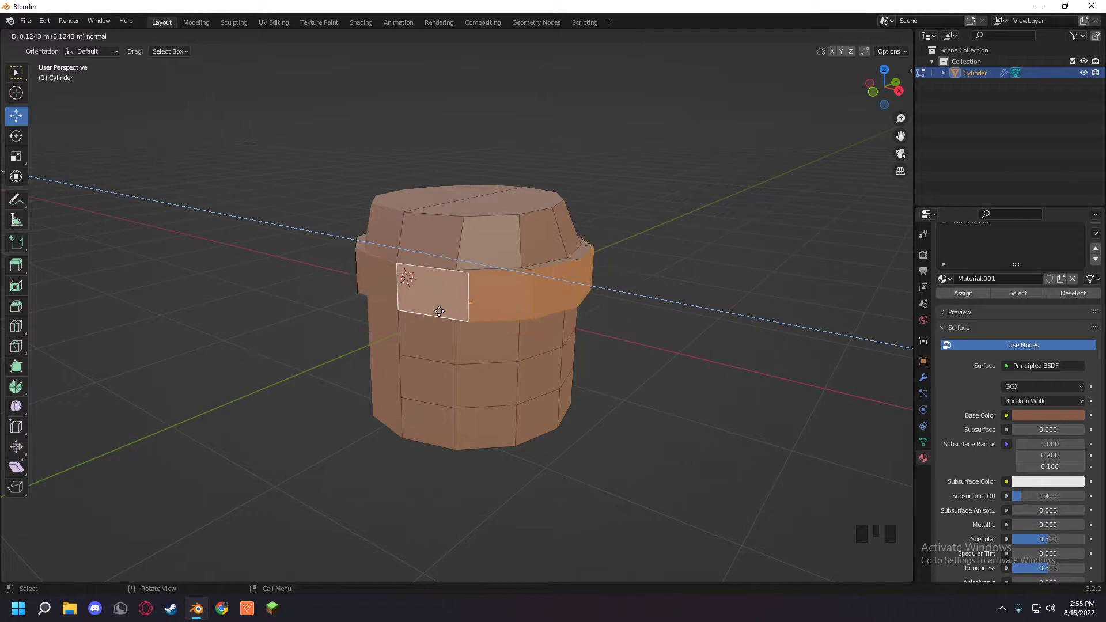
click(471, 302)
key(ctrl+z)
click(627, 254)
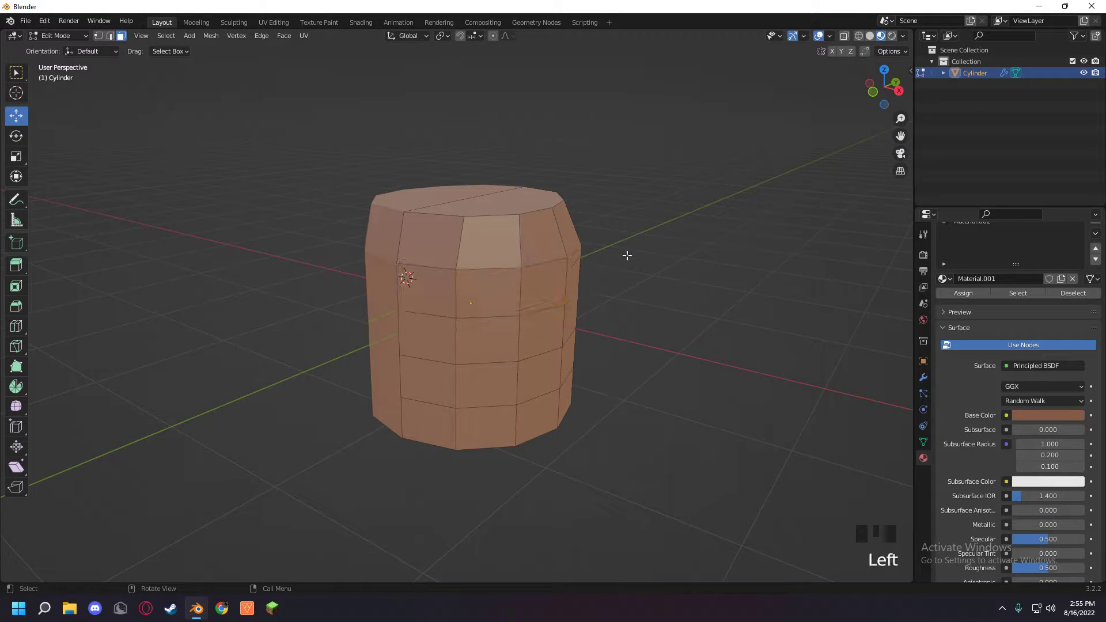
- Select the ring of side faces directly below the tapered rim all around the unmirrored half of the barrel
click(424, 288)
shift+click(489, 293)
shift+click(559, 280)
middle_drag(559, 281, 426, 292)
shift+click(447, 284)
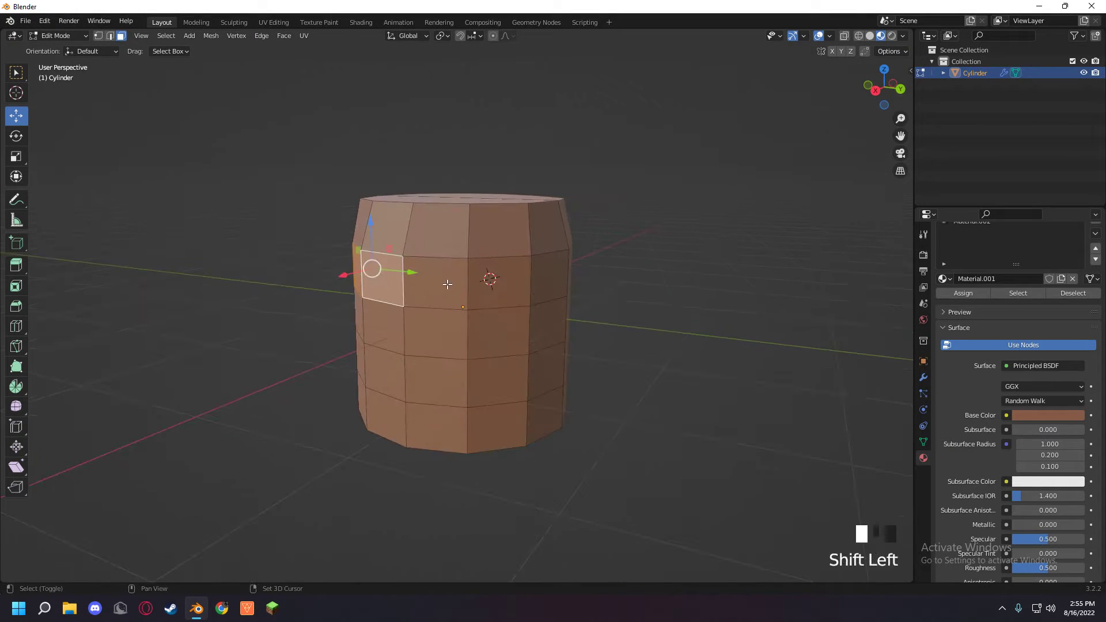
shift+click(499, 281)
shift+click(567, 274)
middle_drag(548, 297, 494, 323)
shift+click(494, 323)
shift+middle_drag(575, 309, 529, 309)
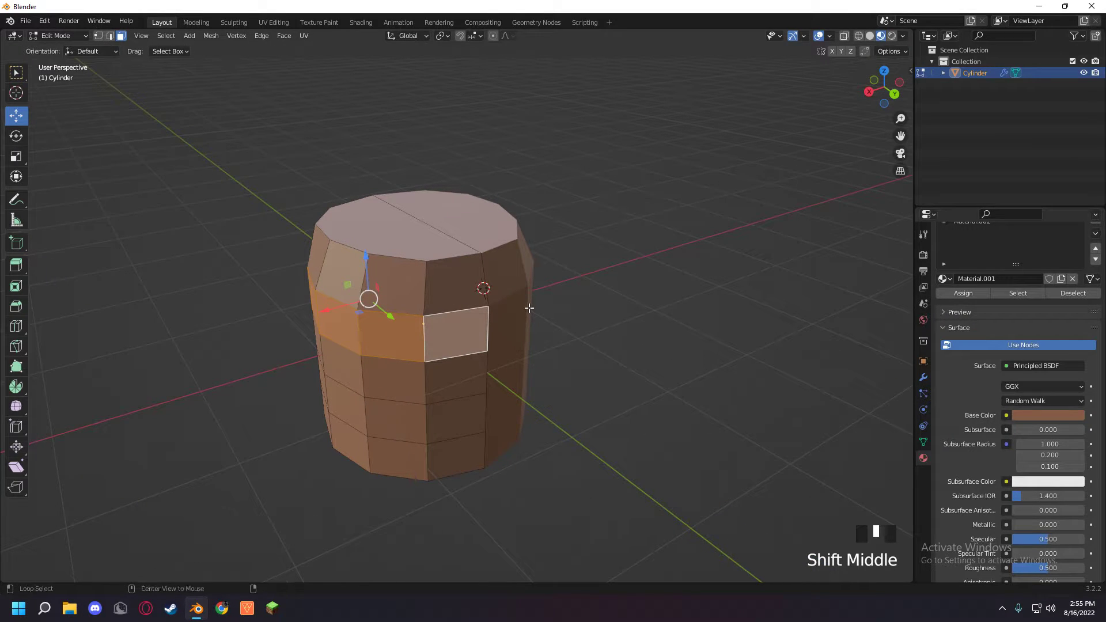
- Extrude the selected ring of faces outward along its normals to form a raised upper band, and deselect it
key(alt+e)
click(530, 321)
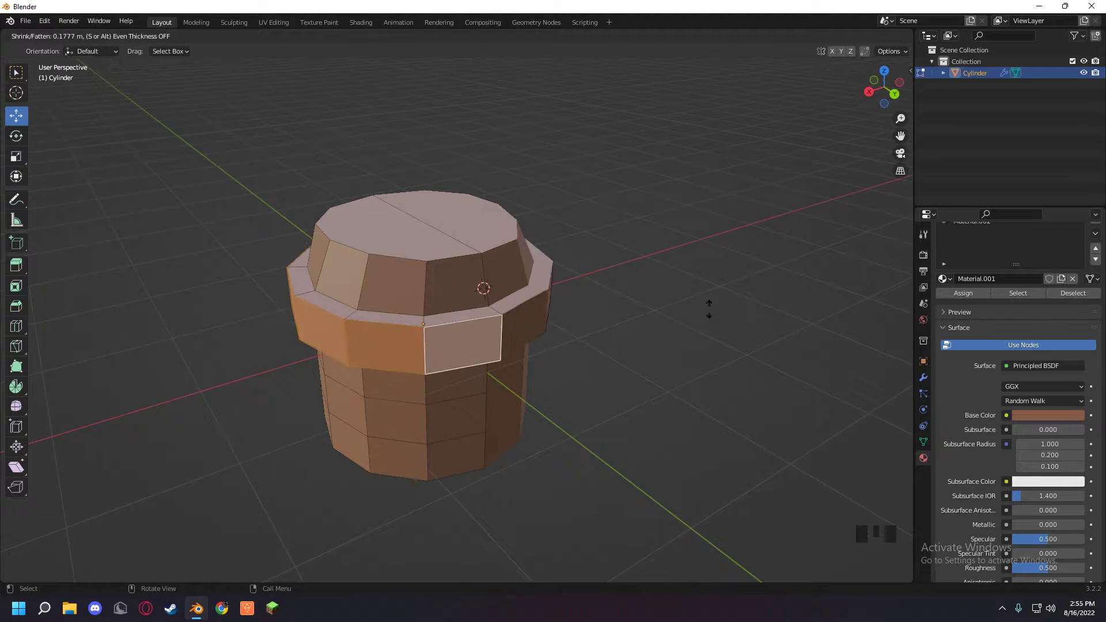
click(824, 311)
click(603, 308)
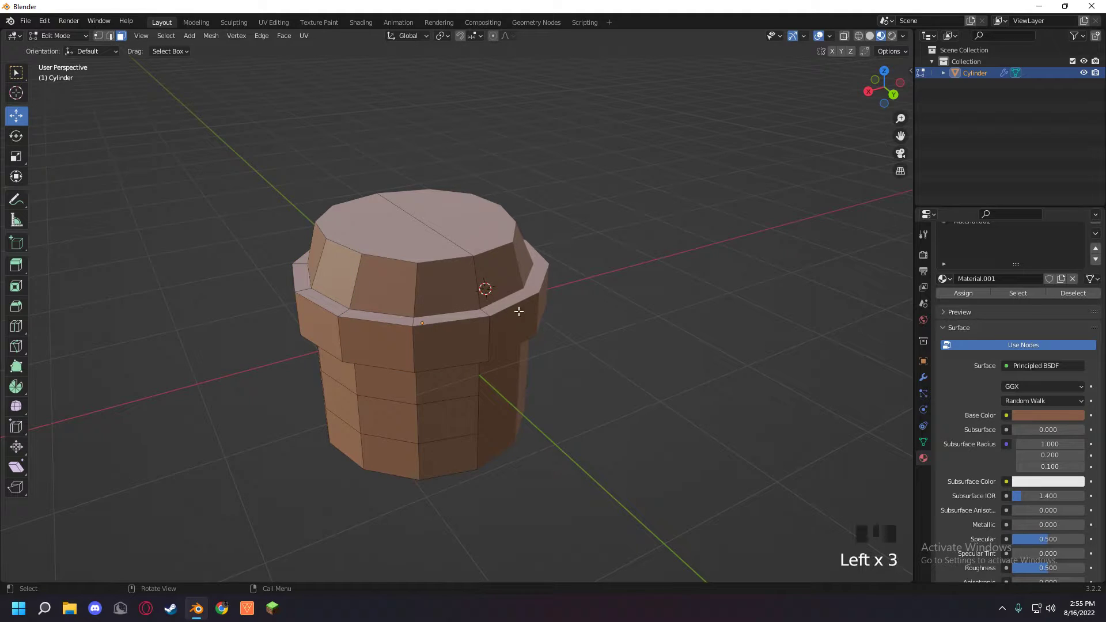
- Try to extrude the unmirrored half of the barrel's top face upward along its normal
click(413, 318)
key(ctrl+z)
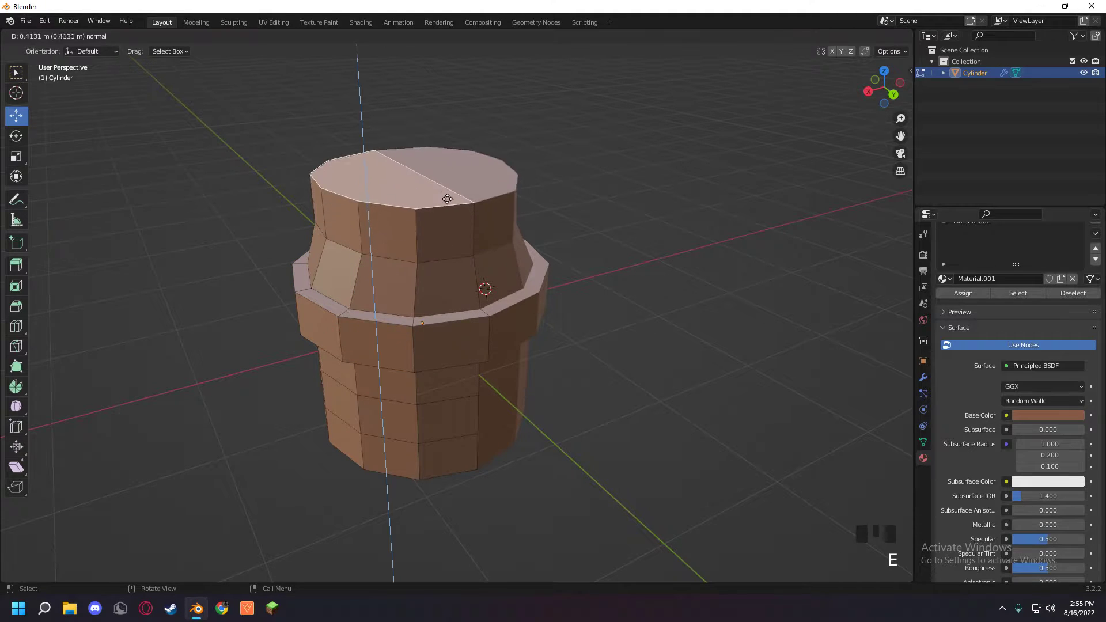
key(alt+e)
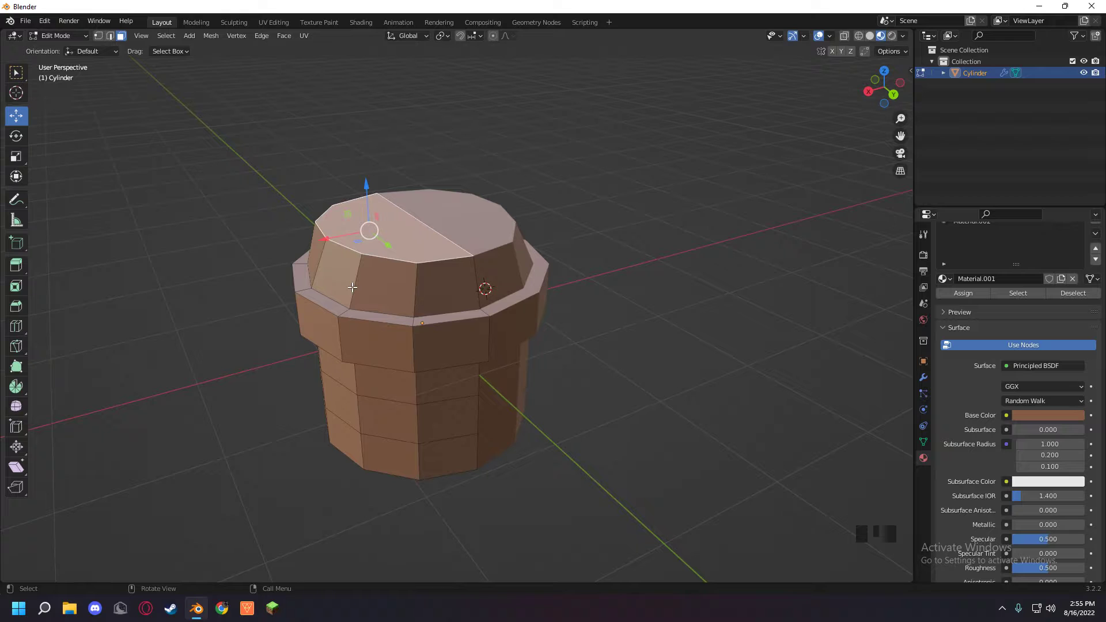
- Add the second-lowest ring of side faces on the unmirrored half of the barrel to the selection
middle_drag(353, 287, 337, 150)
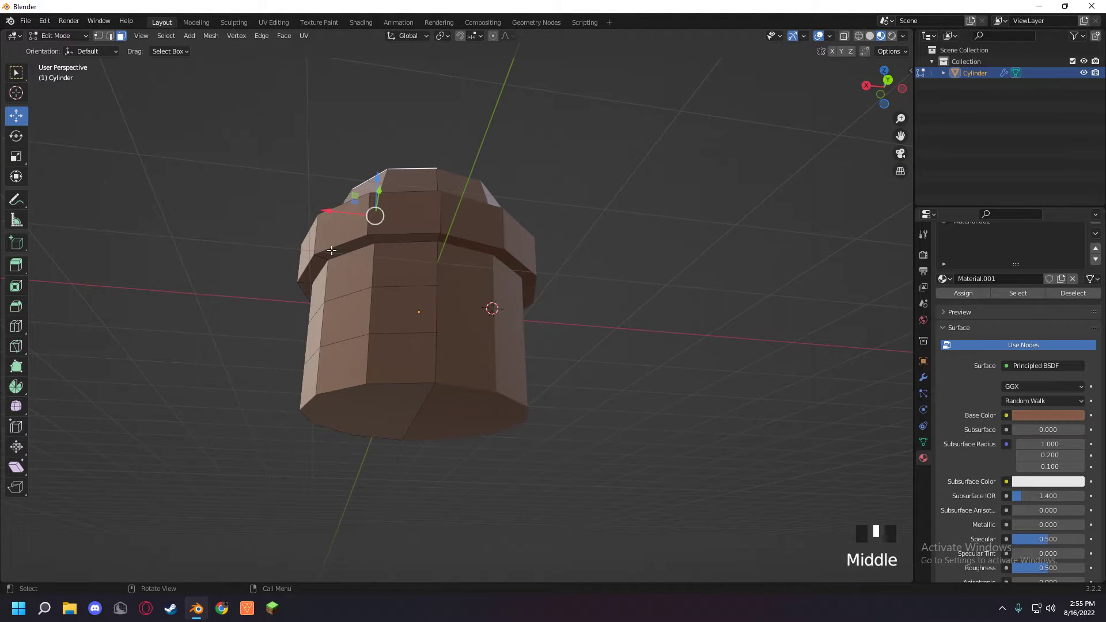
middle_drag(350, 254, 639, 358)
shift+click(420, 382)
shift+click(358, 375)
shift+click(507, 348)
shift+click(468, 347)
middle_drag(509, 348, 584, 348)
shift+click(414, 341)
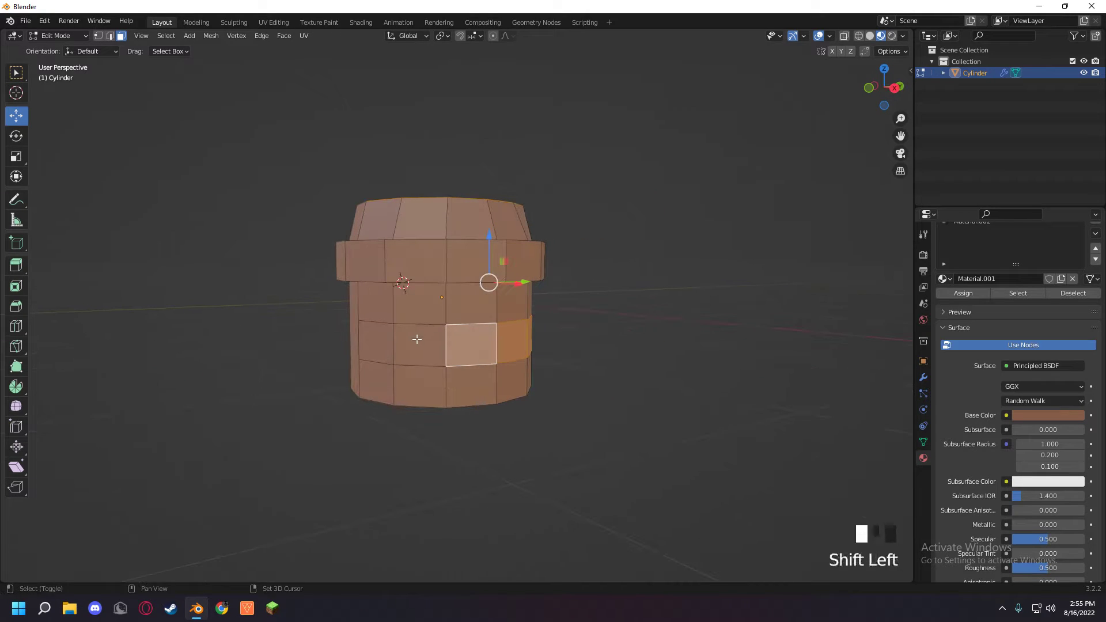
shift+click(378, 340)
shift+click(401, 338)
scroll(405, 294, up, 3)
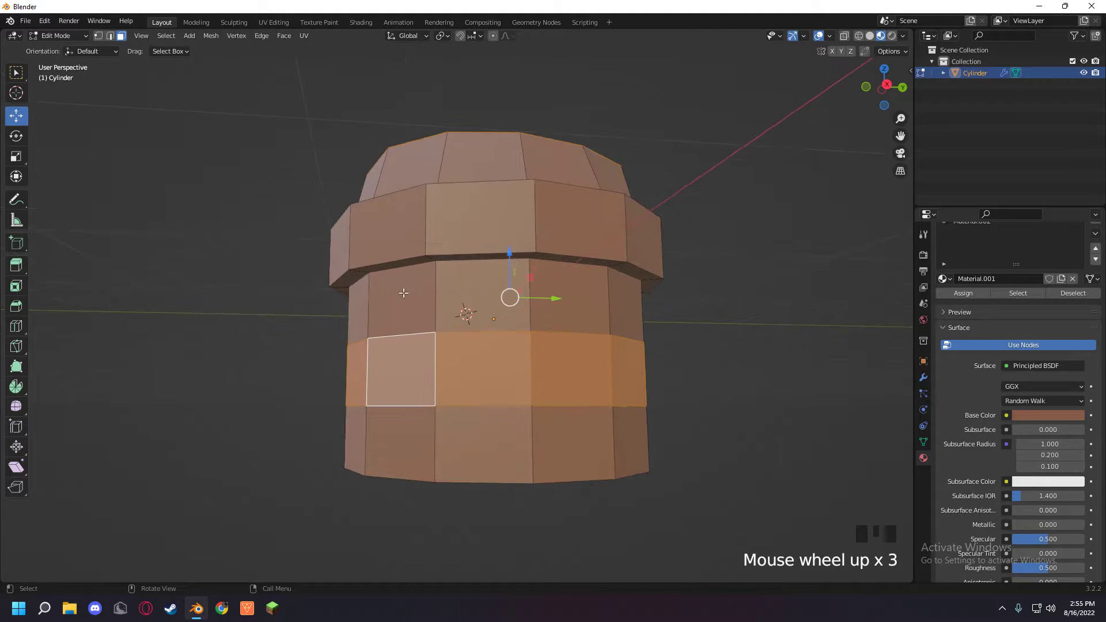
middle_drag(383, 301, 360, 305)
- Extrude the selected faces along their normals with an offset of 0.159 m to form a second raised band
key(e)
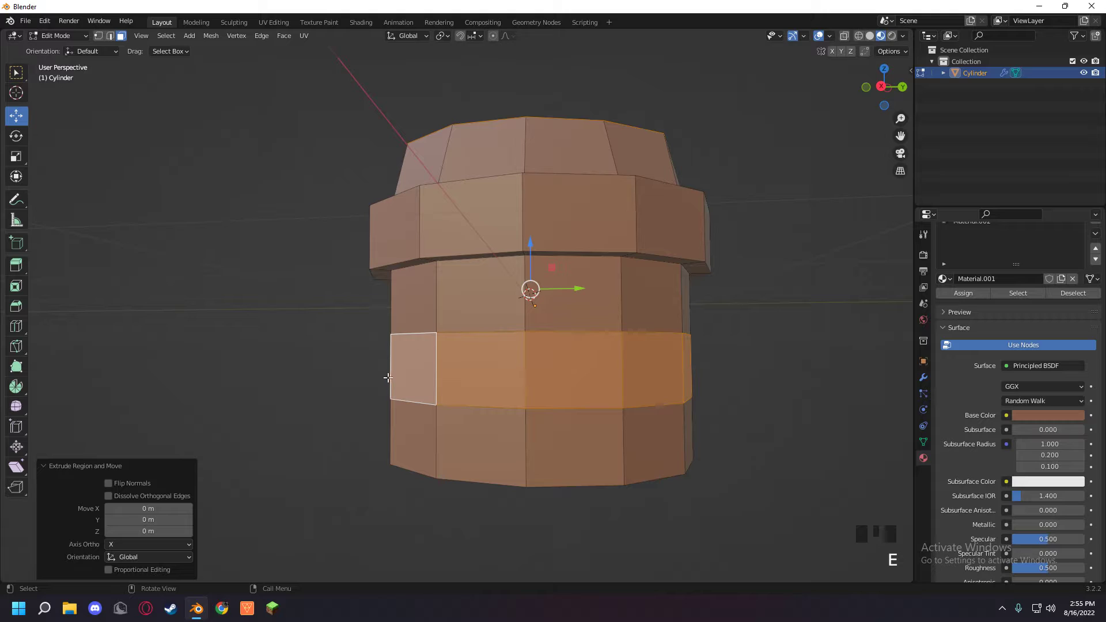
key(alt+e)
click(386, 378)
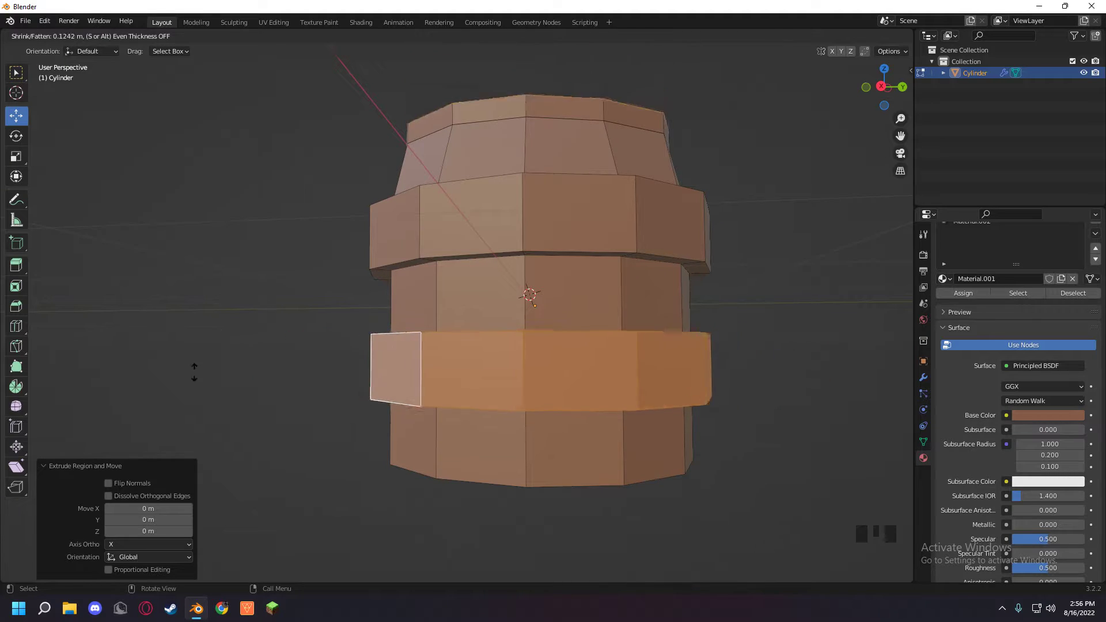
click(205, 324)
middle_drag(206, 324, 192, 370)
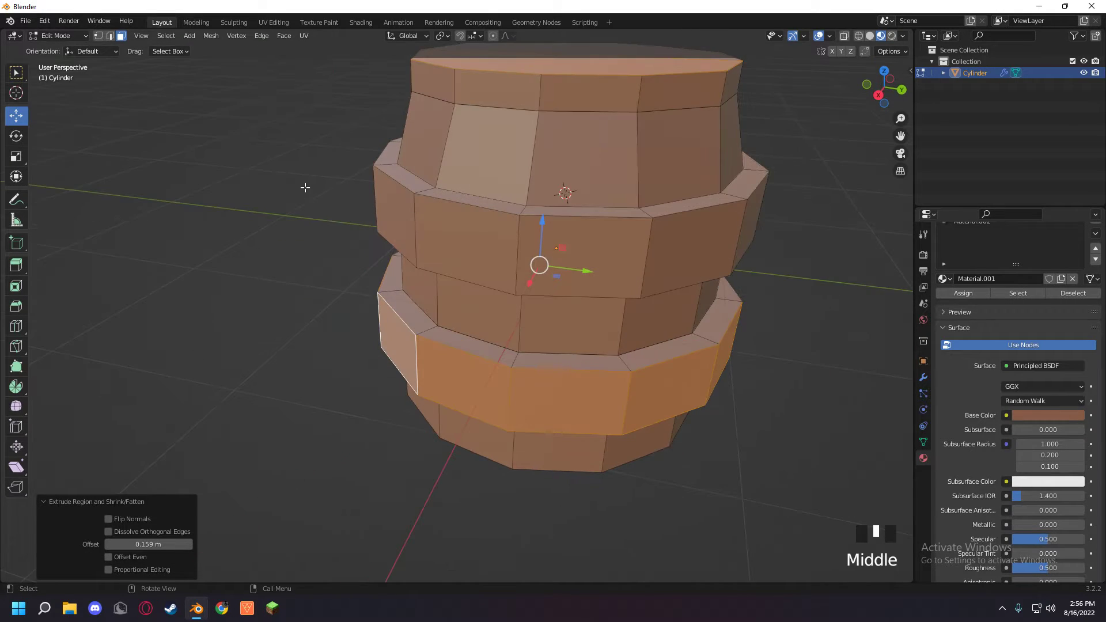
- Lower the raised top face along Z until it sits just above the tapered rim
scroll(288, 188, down, 2)
double_click(512, 155)
middle_drag(512, 155, 533, 115)
drag(533, 115, 541, 138)
click(627, 123)
middle_drag(622, 124, 521, 193)
click(504, 192)
middle_drag(611, 170, 593, 142)
drag(507, 145, 526, 108)
key(ctrl+z)
middle_drag(312, 166, 377, 182)
click(535, 175)
click(527, 145)
- Start a face selection with the outer and upper faces along the first part of the upper band
middle_drag(538, 366, 470, 341)
middle_drag(109, 224, 291, 288)
click(419, 246)
click(419, 246)
middle_drag(419, 246, 358, 311)
shift+click(340, 333)
shift+click(343, 337)
shift+click(425, 306)
shift+click(426, 306)
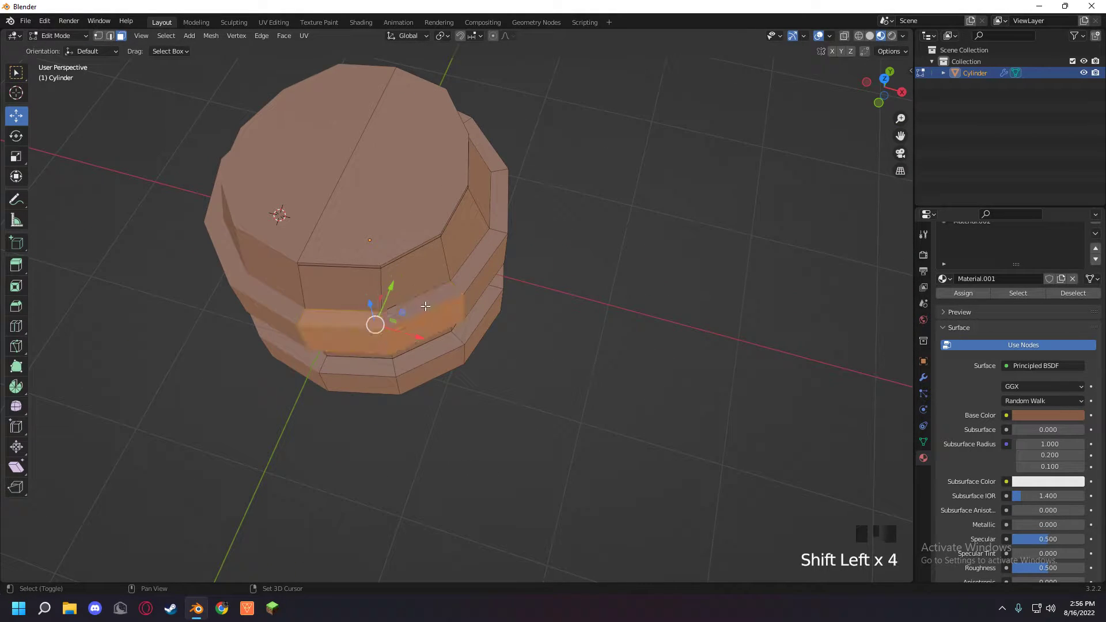
shift+click(440, 292)
shift+click(472, 266)
shift+click(487, 277)
- Extend the selection over the remaining outer and upper faces of the upper band's unmirrored half
middle_drag(494, 279, 369, 266)
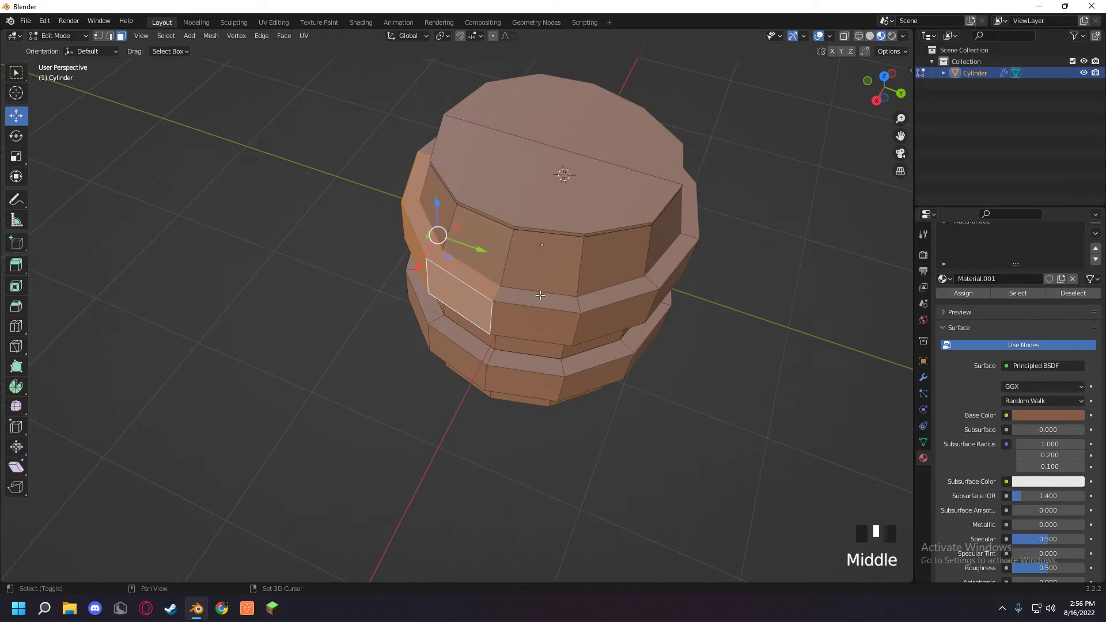
shift+click(539, 303)
shift+click(552, 318)
shift+click(601, 302)
shift+click(614, 316)
shift+click(668, 268)
shift+click(674, 280)
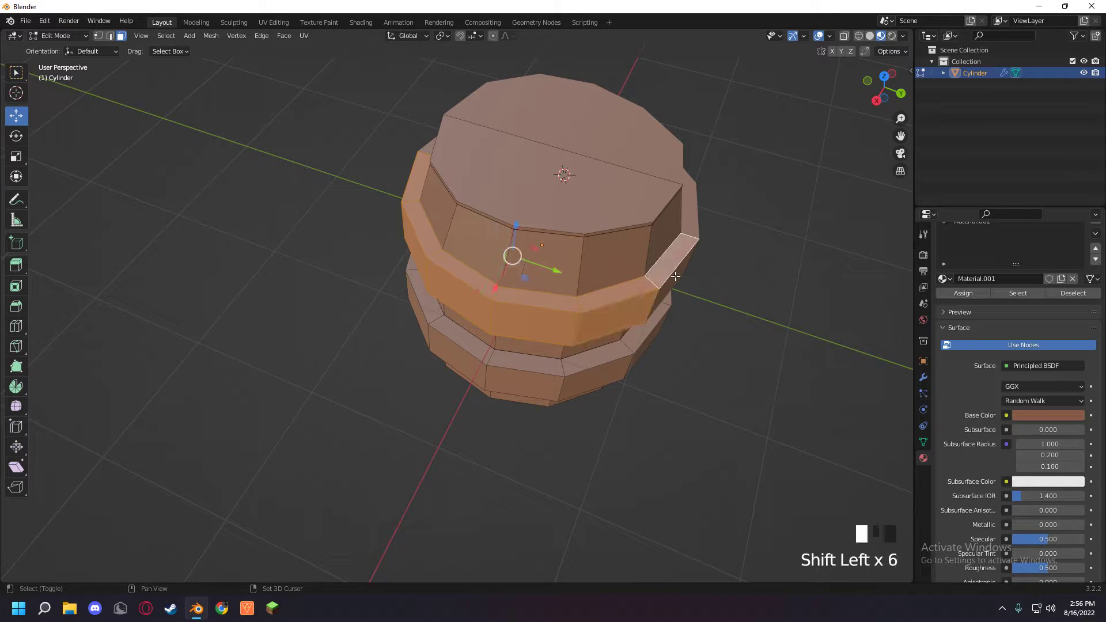
- Add the underside faces of the upper band to the selection
middle_drag(675, 280, 562, 265)
shift+click(591, 175)
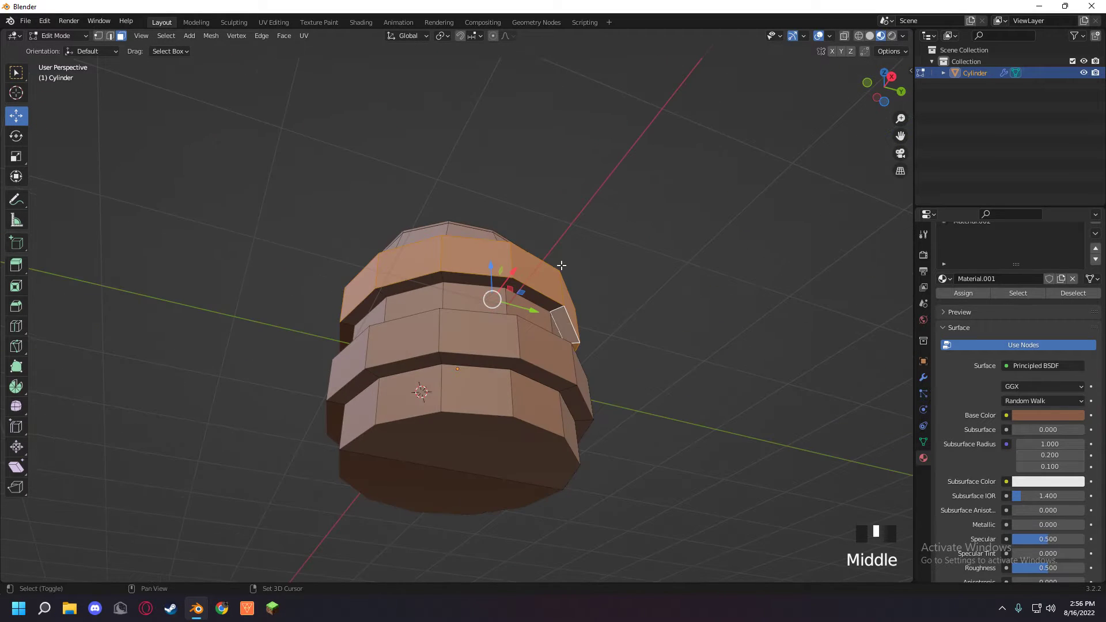
shift+click(525, 291)
shift+click(441, 287)
shift+click(403, 286)
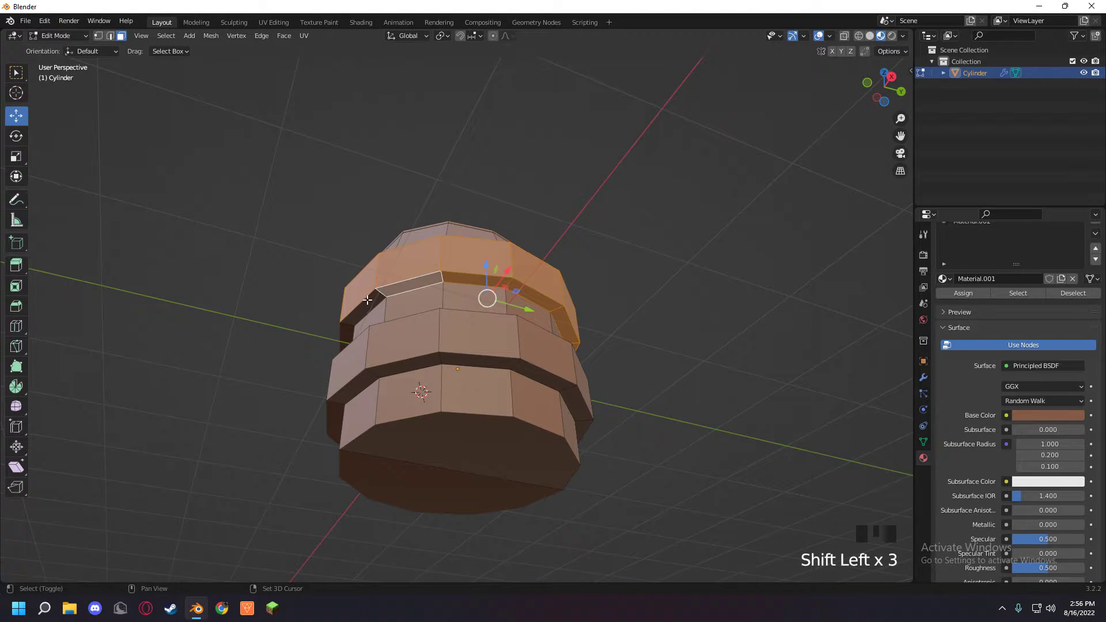
shift+click(369, 301)
middle_drag(369, 300, 413, 279)
- Add the outer and underside faces of the lower band's unmirrored half to the selection
shift+click(337, 328)
shift+click(361, 347)
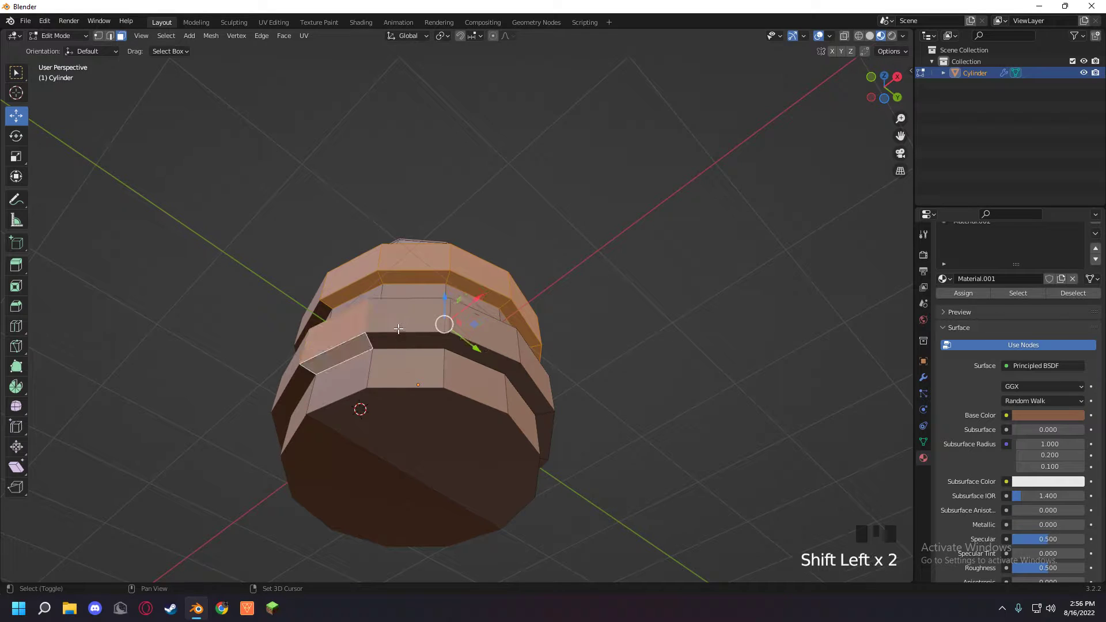
shift+click(402, 326)
shift+click(413, 340)
shift+click(492, 360)
middle_drag(491, 360, 542, 305)
shift+click(547, 303)
shift+click(552, 287)
shift+click(595, 309)
shift+click(613, 293)
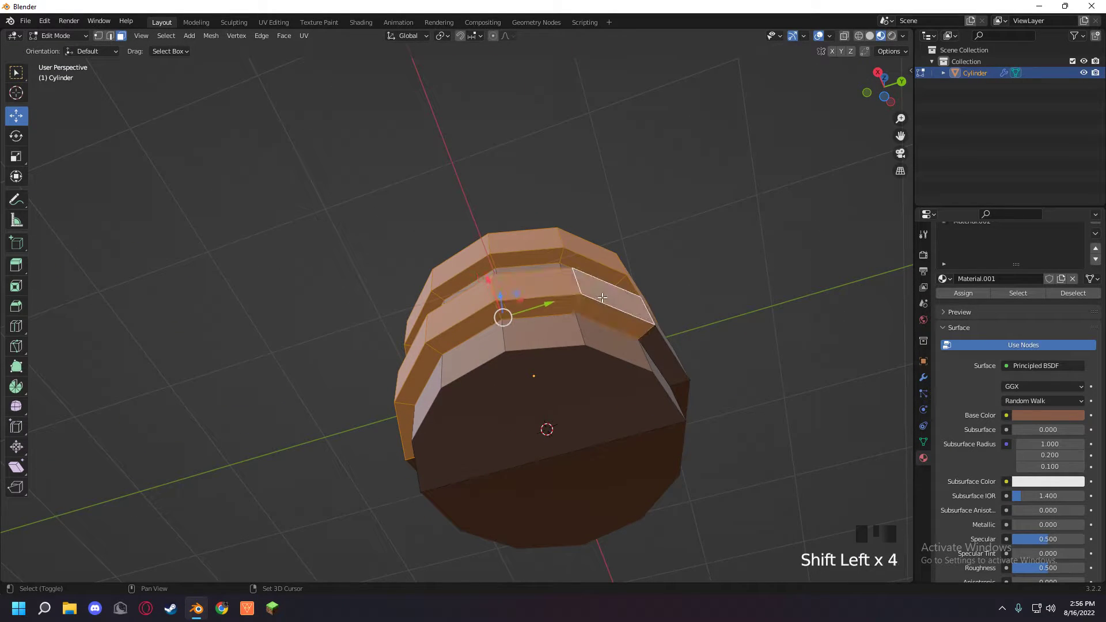
middle_drag(615, 294, 507, 306)
shift+click(605, 190)
- Add the upper ledge faces of the lower band to the selection
middle_drag(605, 190, 578, 345)
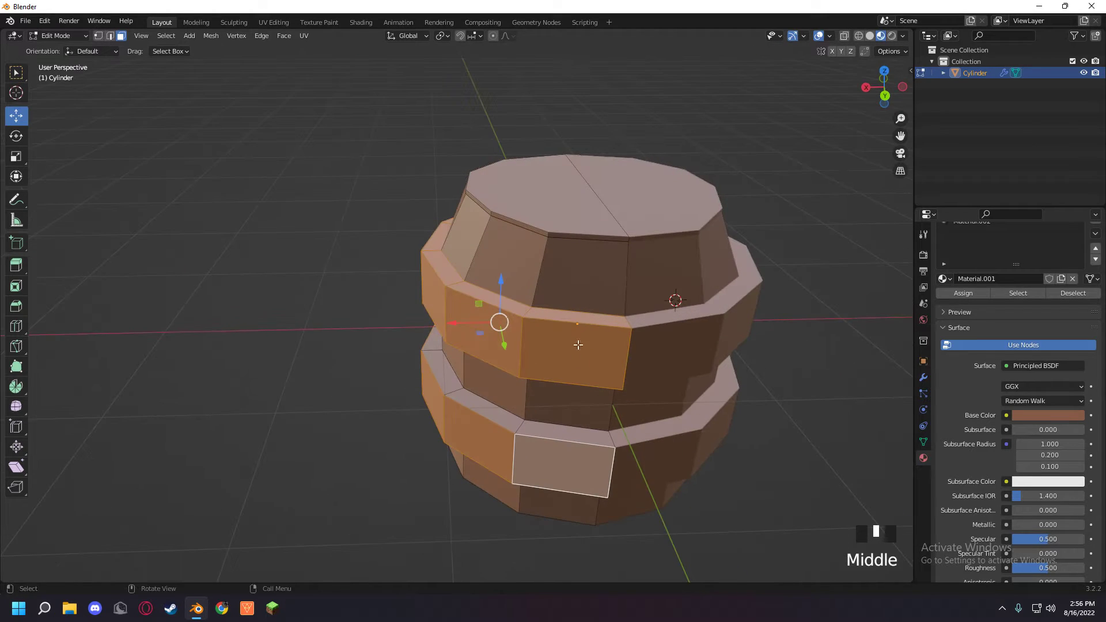
shift+click(553, 429)
shift+click(475, 417)
shift+click(475, 416)
shift+click(476, 416)
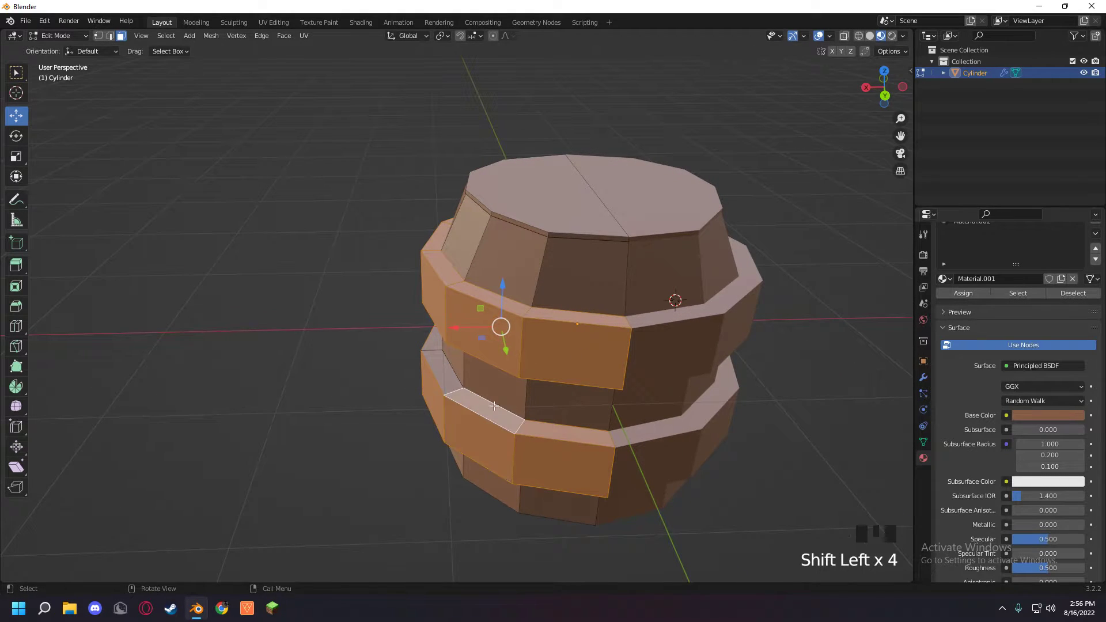
middle_drag(475, 417, 616, 381)
shift+click(533, 321)
shift+click(412, 320)
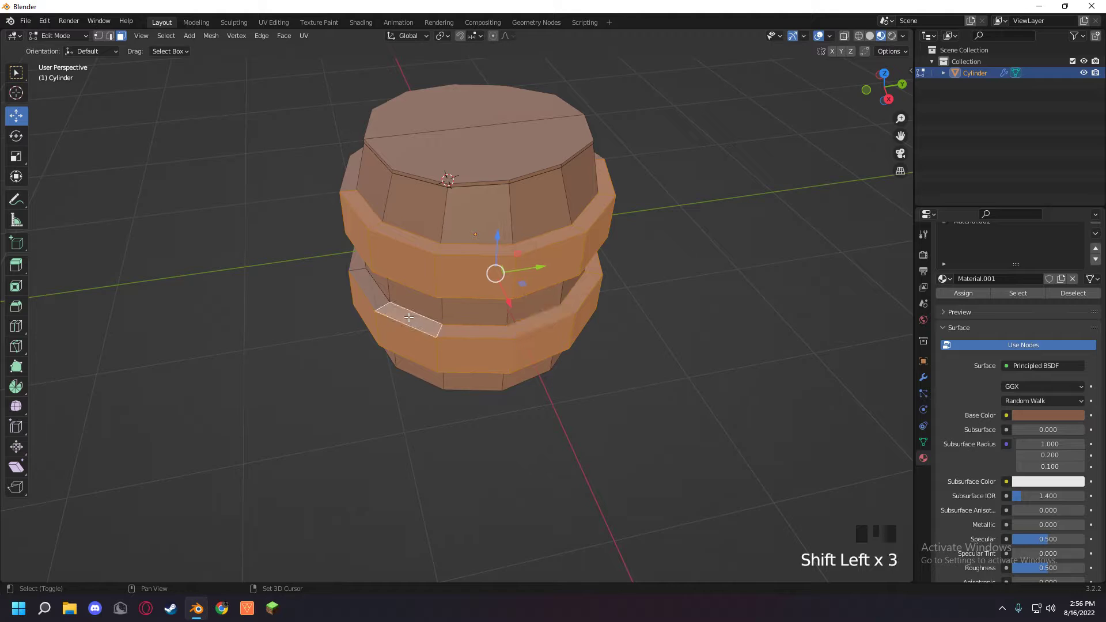
shift+click(369, 286)
- Assign Material.002 to the selected faces of both bands, and deselect them
middle_drag(369, 286, 283, 260)
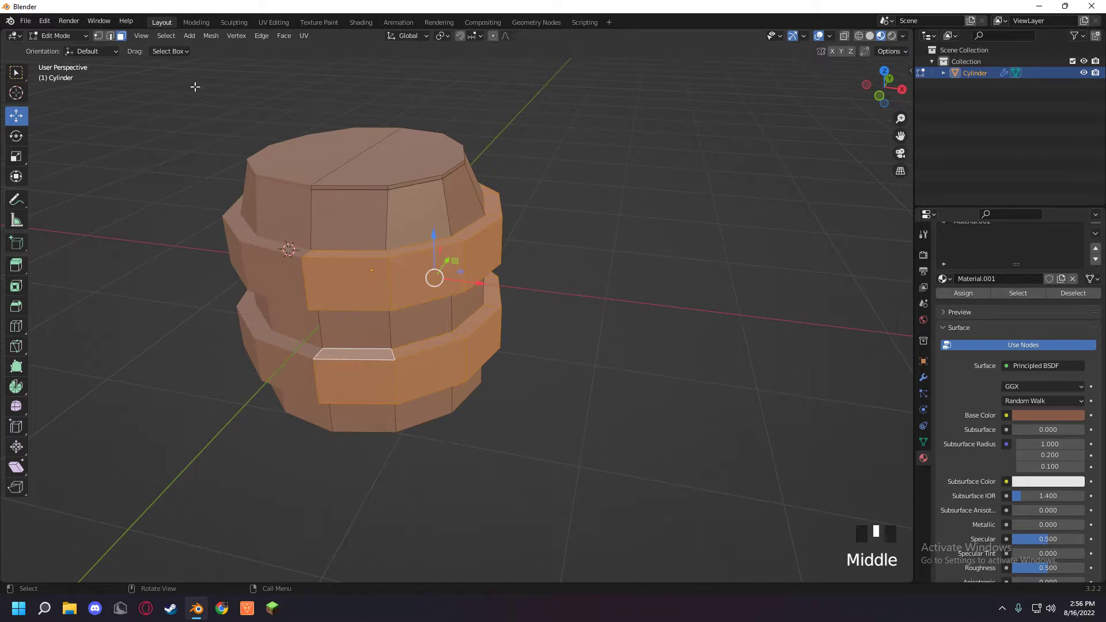
middle_drag(501, 395, 507, 357)
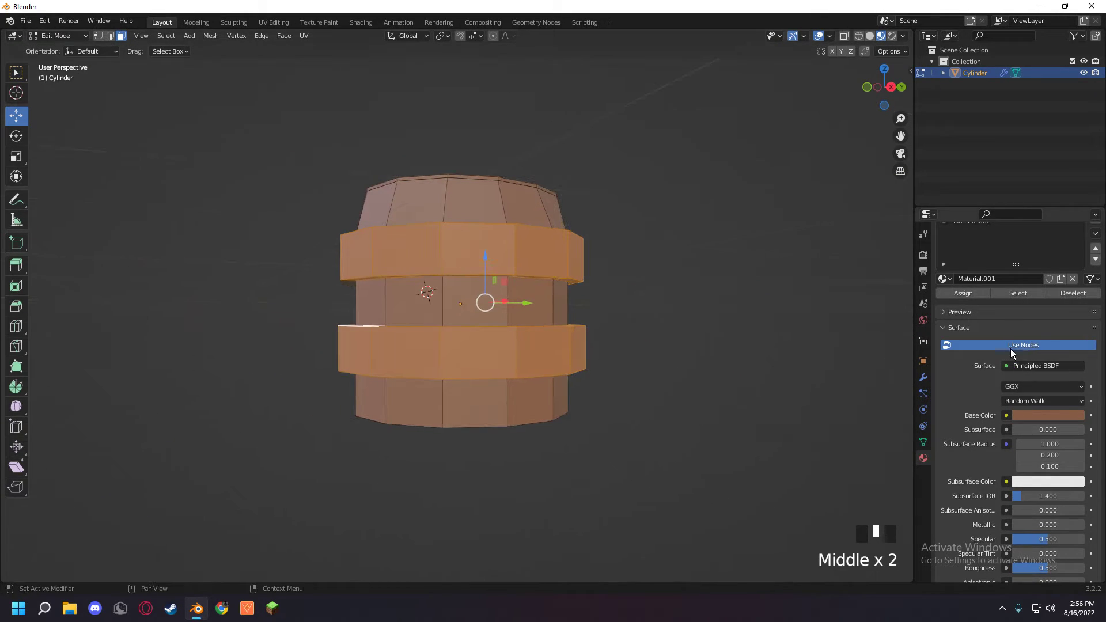
scroll(1010, 348, up, 4)
click(980, 267)
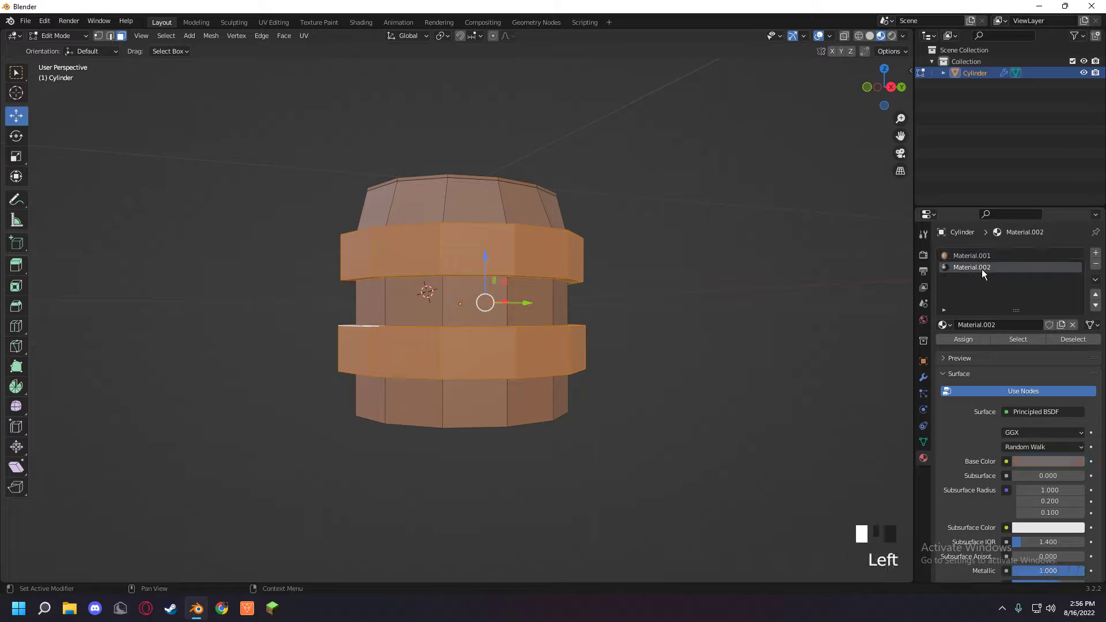
click(974, 339)
click(691, 237)
- Preview the barrel in Rendered shading and return to Material Preview
mouse_move(691, 237)
middle_down()
mouse_move(624, 271)
mouse_move(775, 229)
mouse_move(888, 54)
middle_up()
click(892, 36)
click(880, 36)
mouse_move(749, 172)
middle_down()
mouse_move(687, 223)
mouse_move(751, 244)
mouse_move(720, 253)
mouse_move(733, 265)
mouse_move(760, 230)
mouse_move(583, 292)
middle_up()
scroll(522, 340, up, 3)
scroll(521, 341, up, 1)
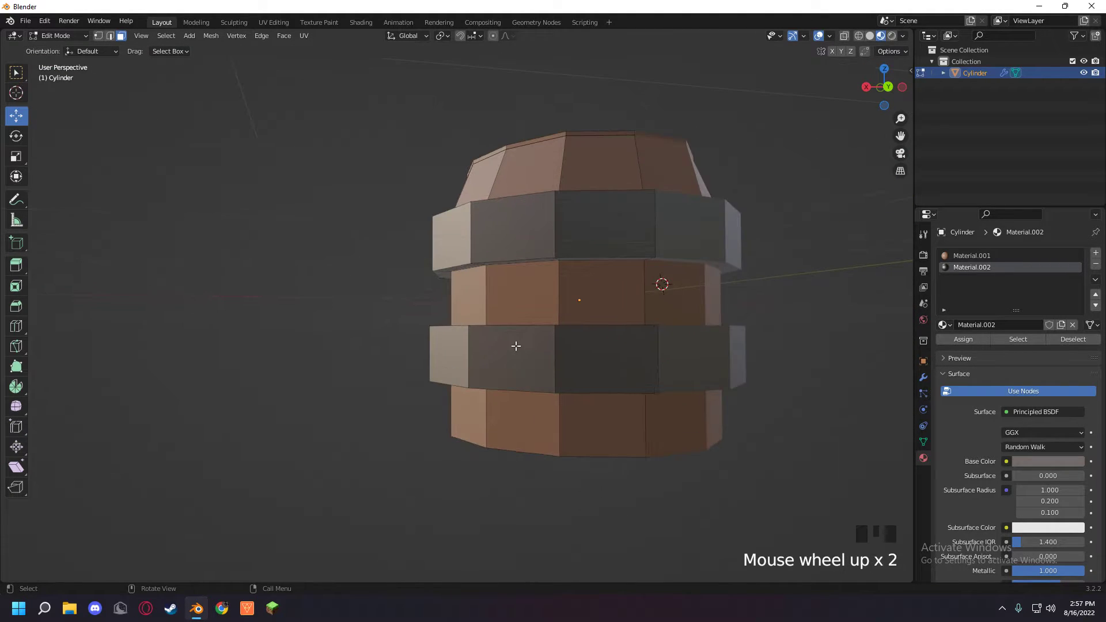
- Move individual edges of the barrel's bottom rim inward along the Y and X axes, the latter by about 0.092 m
click(511, 458)
key(2)
click(516, 454)
middle_drag(516, 454, 614, 486)
click(468, 459)
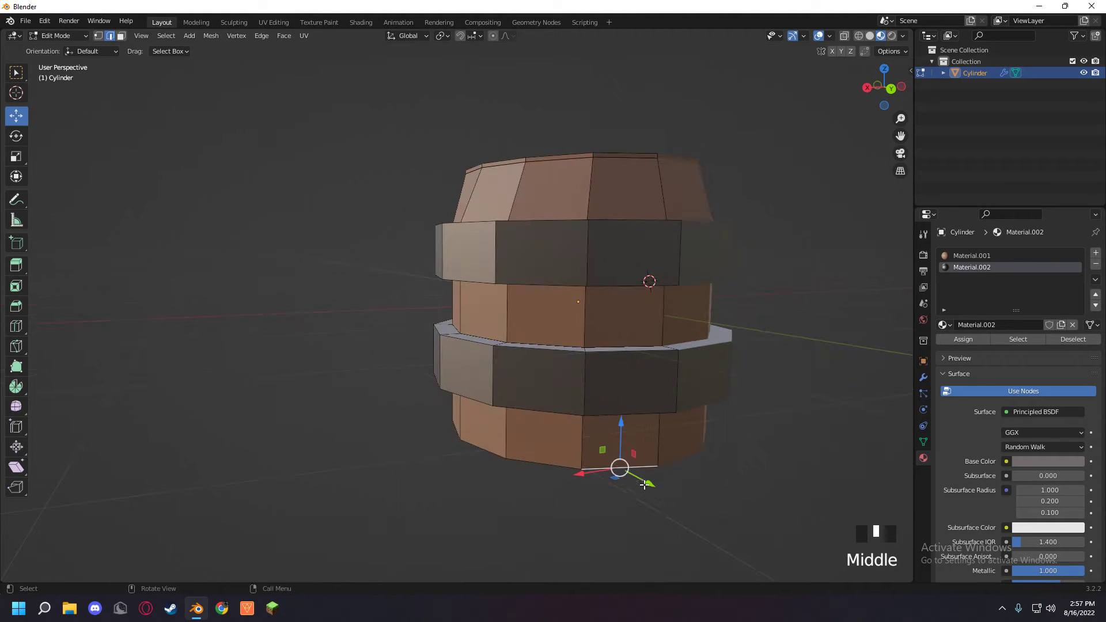
drag(642, 482, 630, 476)
click(470, 451)
drag(447, 453, 459, 449)
middle_drag(568, 463, 607, 467)
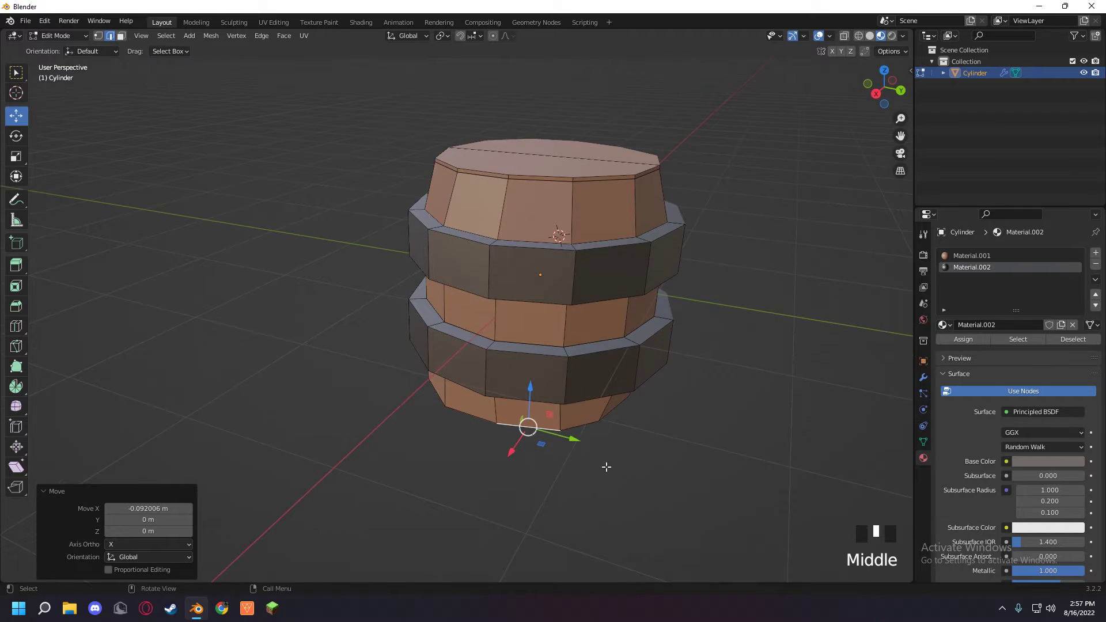
- Move the remaining edges around the barrel's bottom rim inward along their axes to taper the base
click(439, 402)
drag(422, 413, 493, 401)
middle_drag(494, 402, 641, 394)
drag(498, 427, 506, 426)
middle_drag(506, 426, 433, 458)
click(457, 481)
click(441, 452)
drag(432, 459, 442, 459)
middle_drag(442, 458, 359, 270)
- Move the bottom rim's vertex on the mirror seam inward by about 0.092 m along Y
key(1)
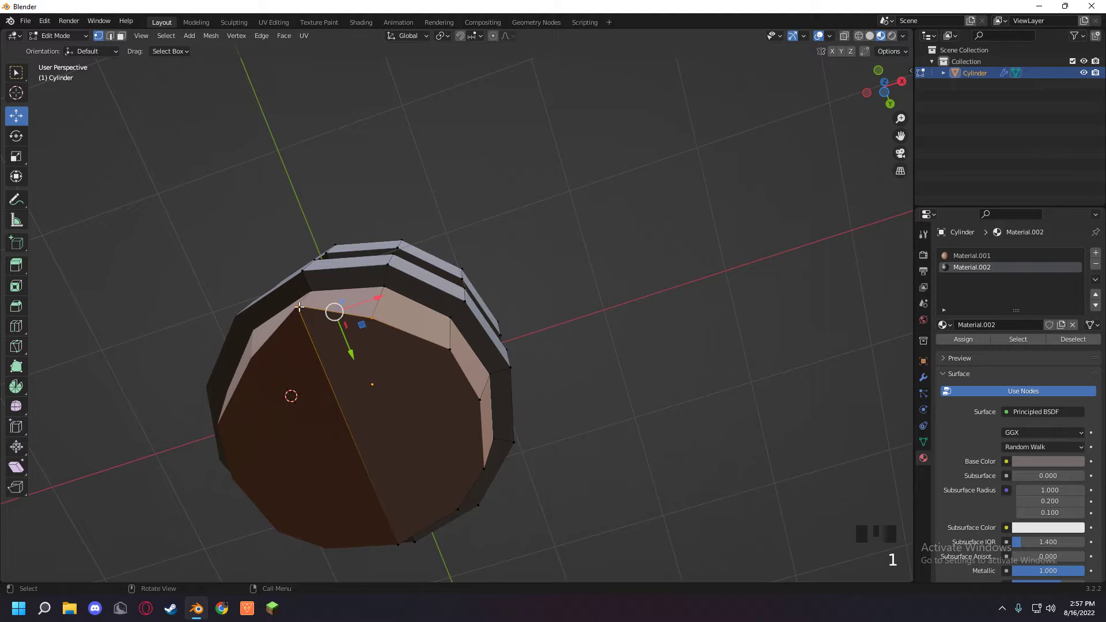
click(311, 327)
click(302, 316)
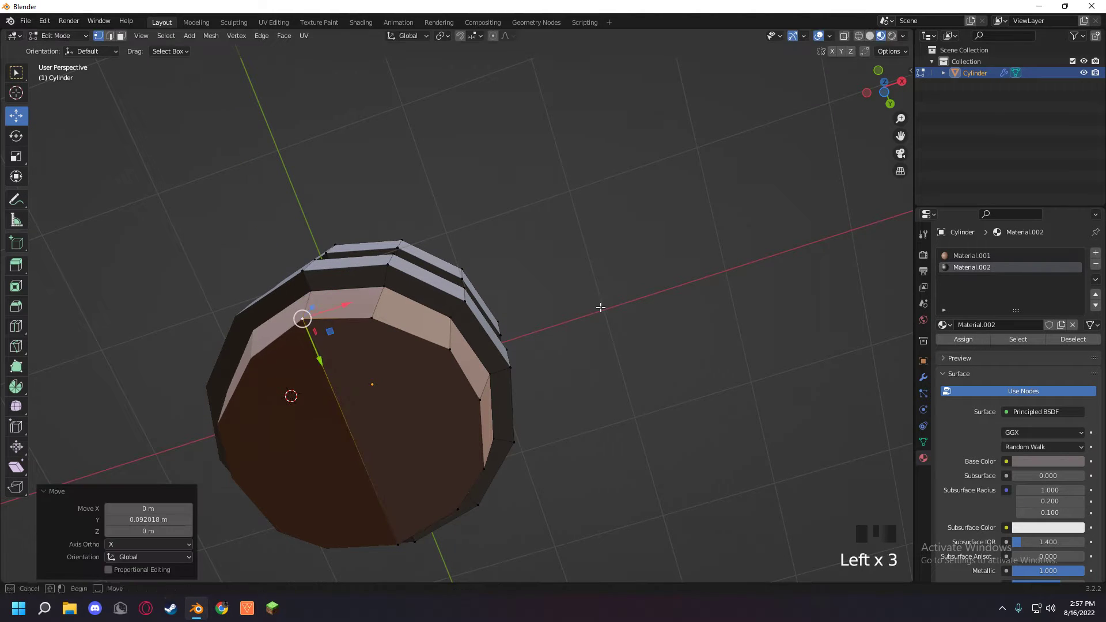
middle_drag(600, 306, 398, 227)
scroll(388, 240, down, 3)
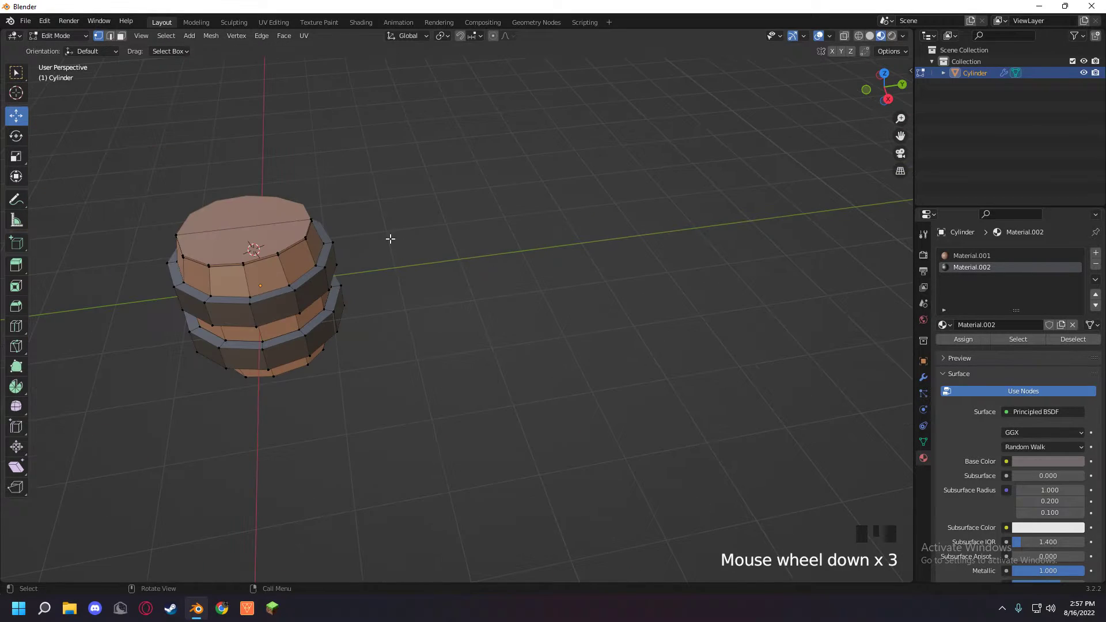
- Select all of the barrel's geometry and rename the Cylinder object to barrel
click(295, 285)
key(a)
middle_drag(582, 230, 741, 139)
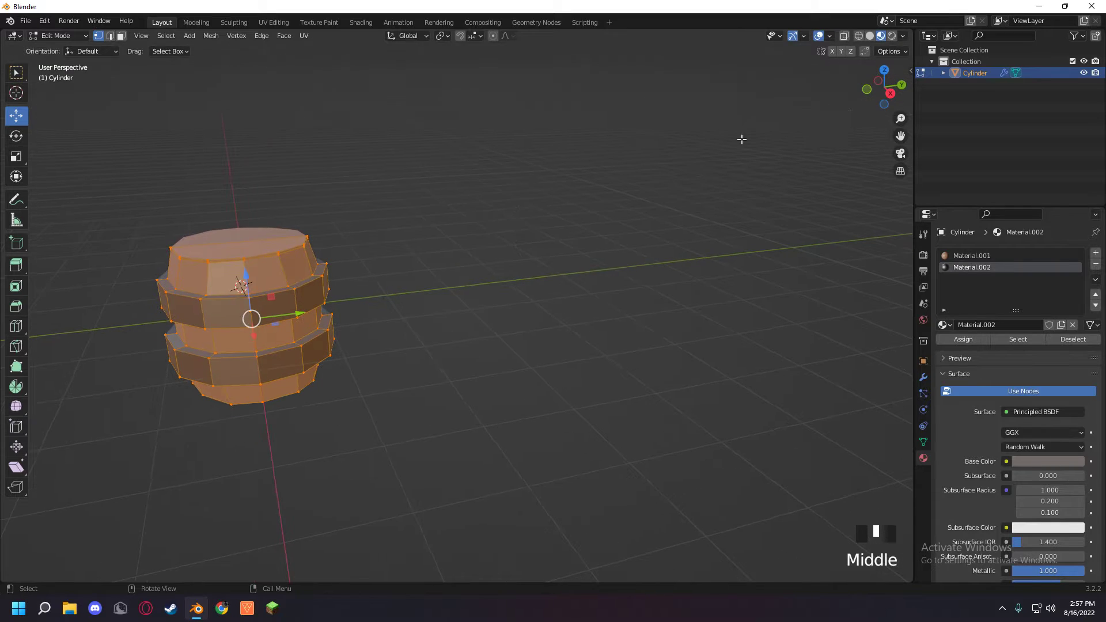
click(975, 72)
double_click(975, 73)
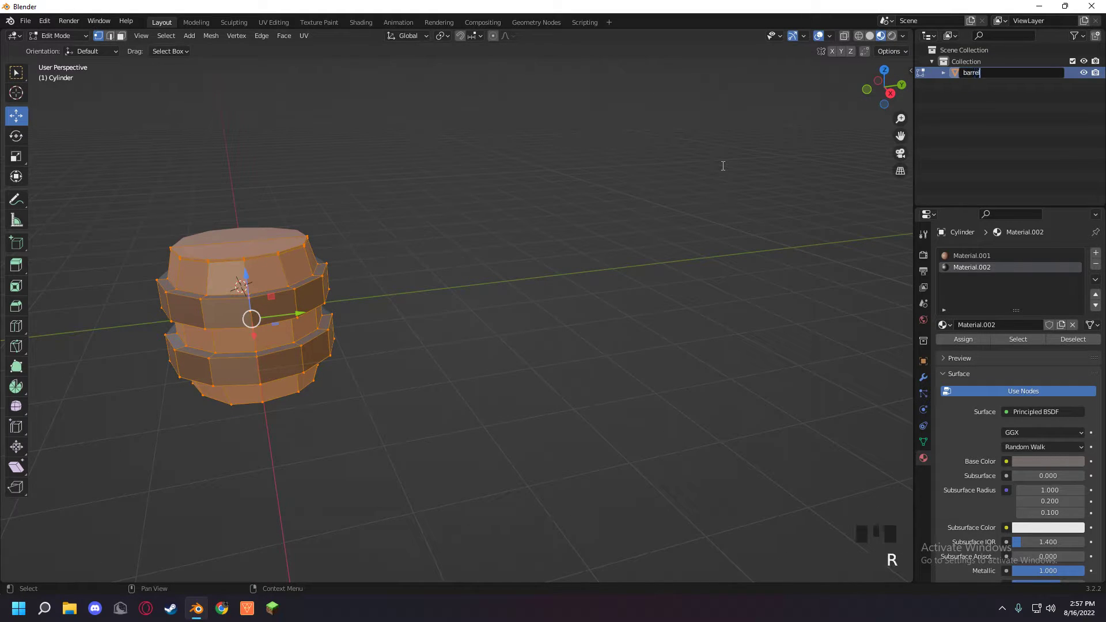
key(Return)
- Delete the barrel object from the scene
double_click(978, 73)
right_click(978, 74)
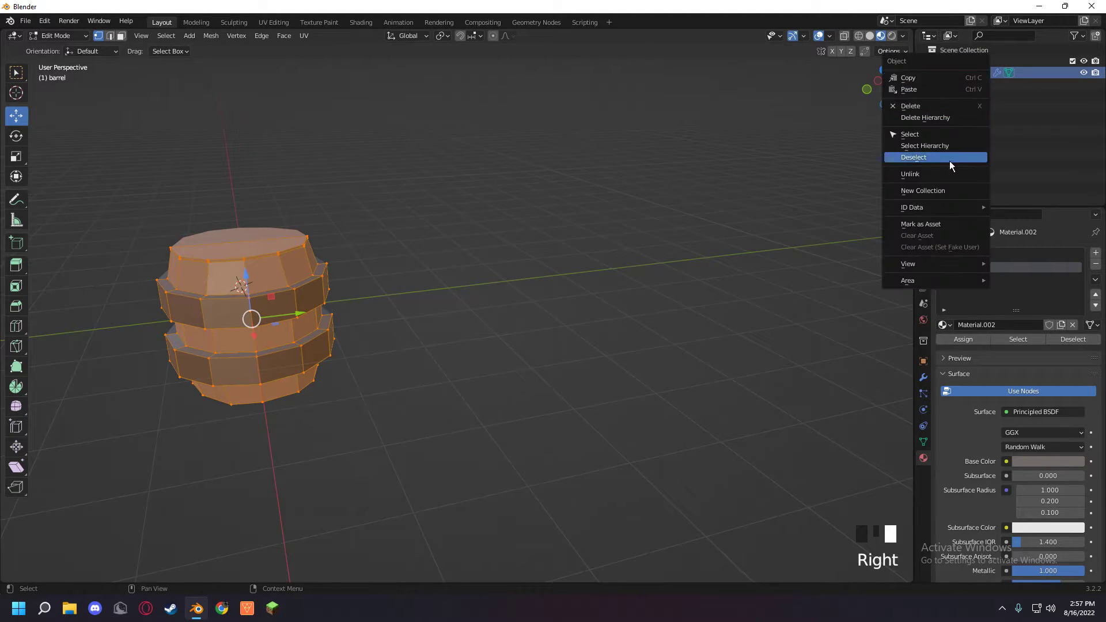
click(935, 105)
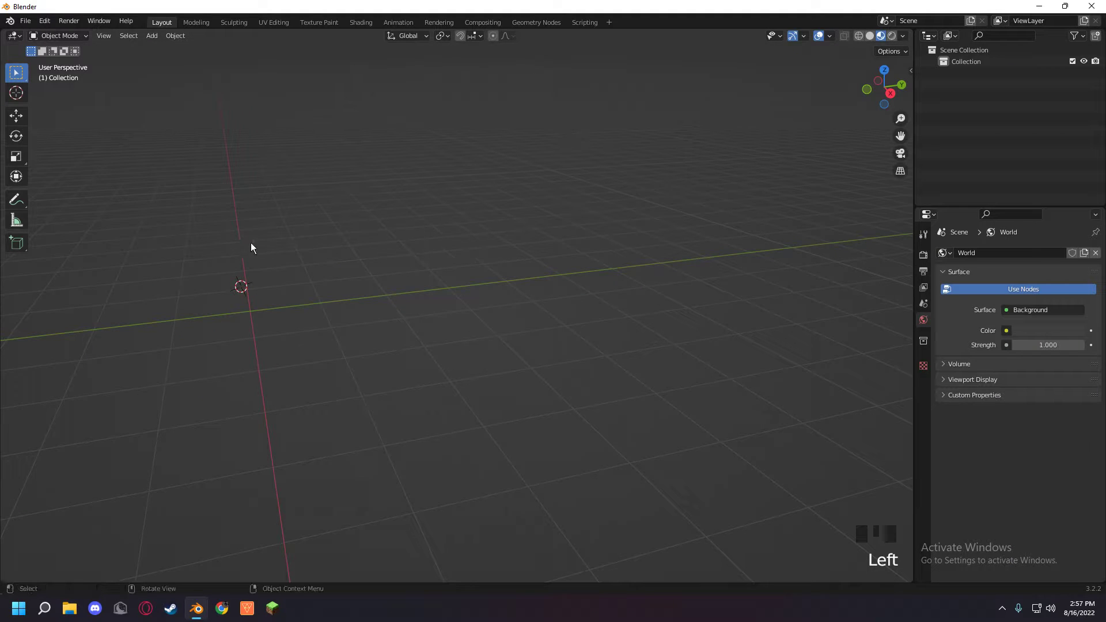
- Reset the 3D cursor to the world origin
shift+middle_drag(199, 235, 427, 266)
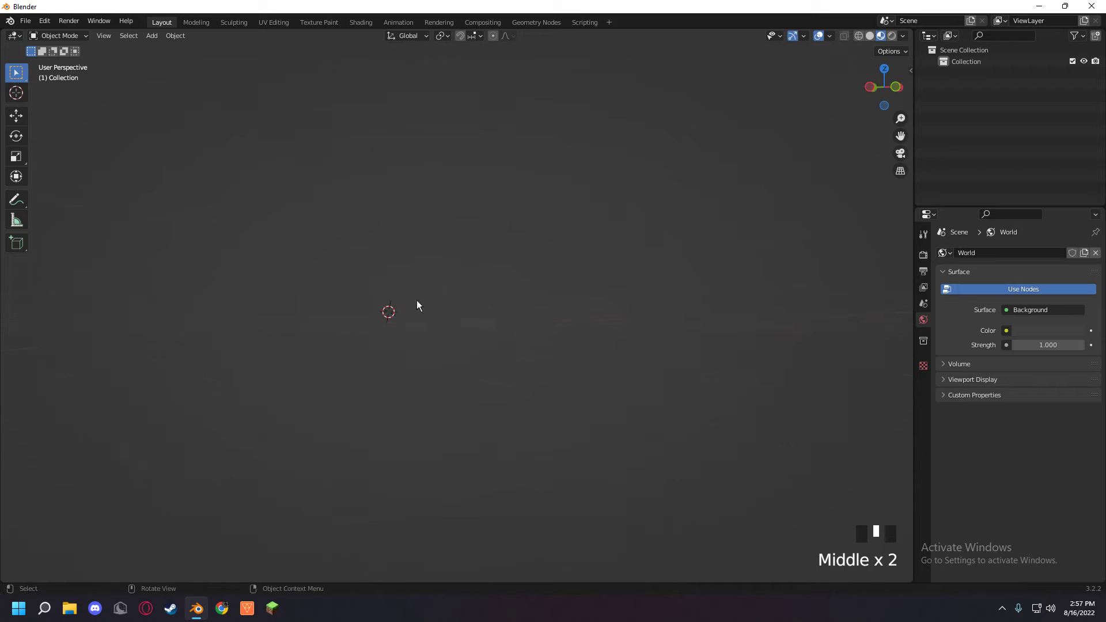
middle_drag(417, 304, 394, 332)
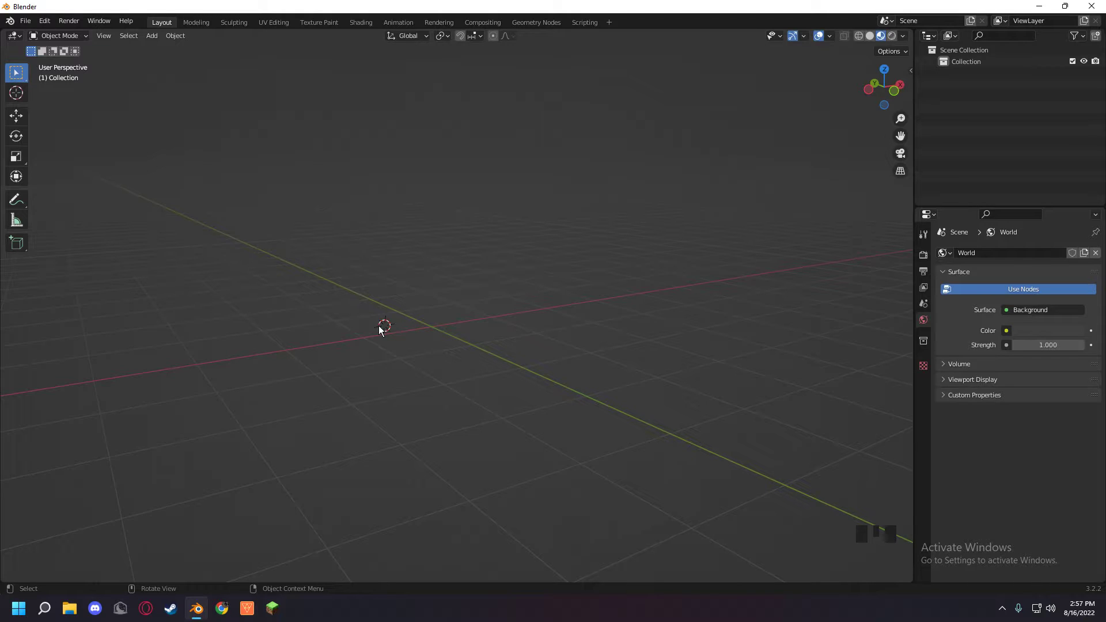
key(shift+c)
middle_drag(434, 276, 384, 259)
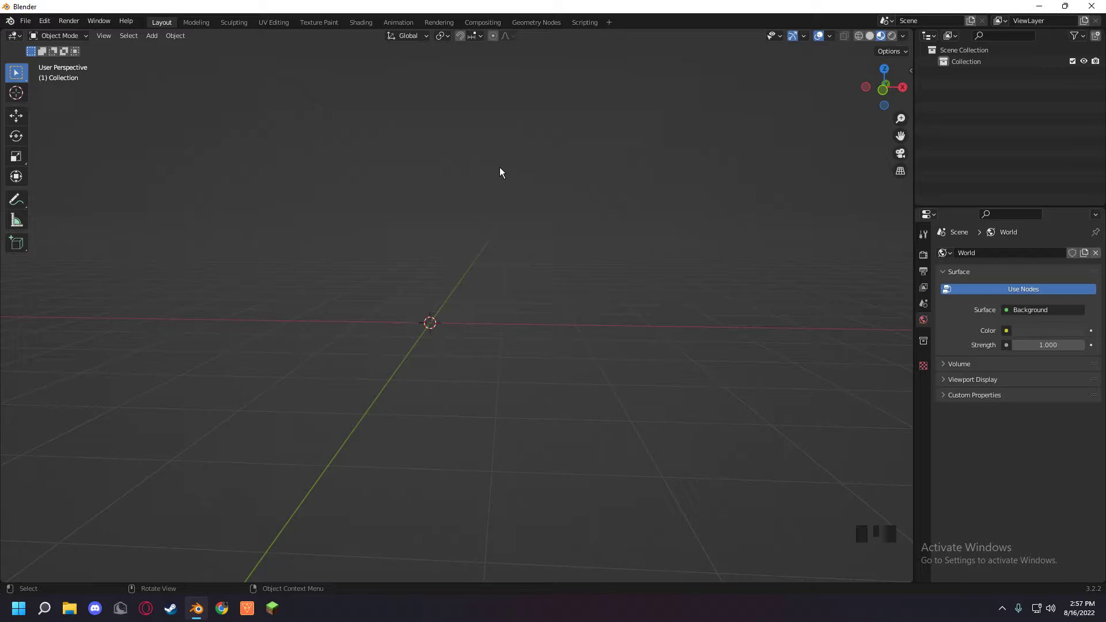
middle_drag(501, 170, 458, 276)
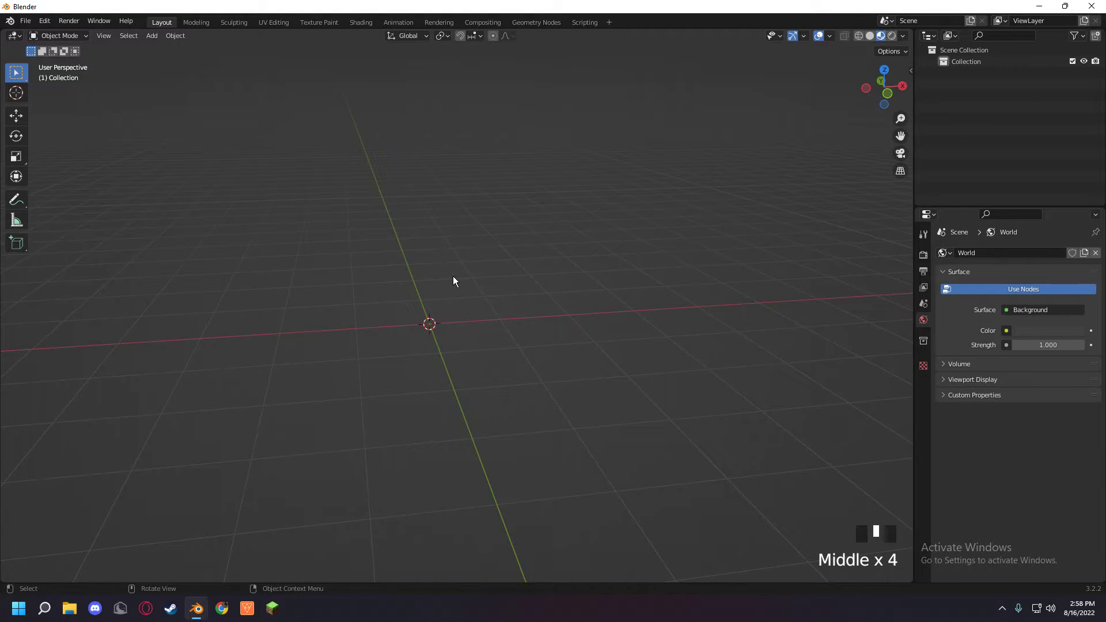
- Add an ico sphere with 2 subdivisions and a 1 m radius at the origin
key(shift+a)
mouse_move(452, 276)
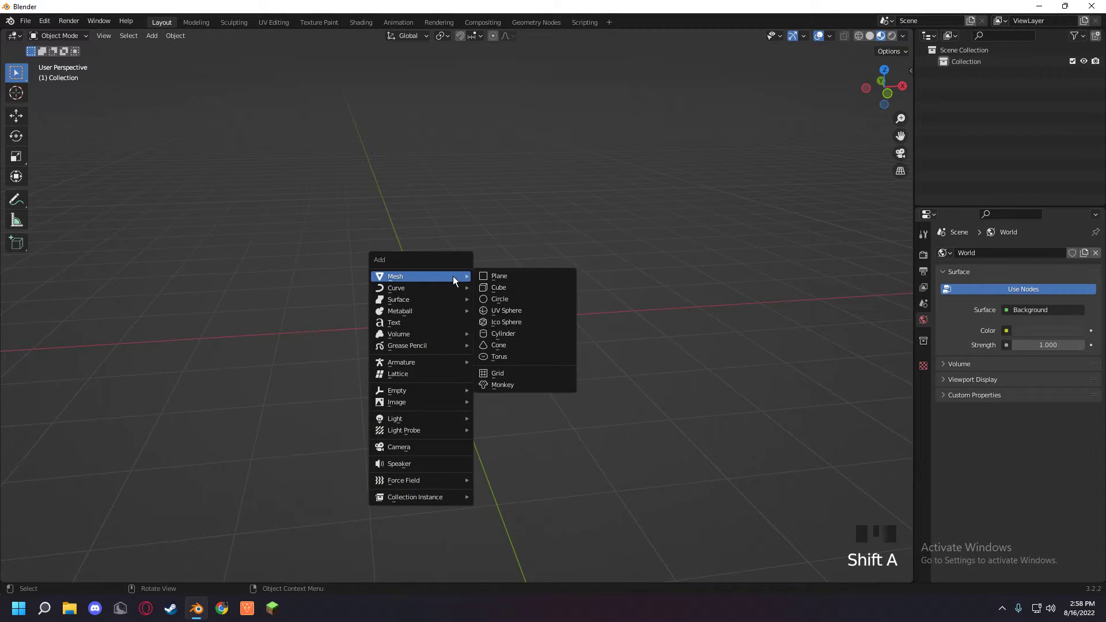
click(524, 320)
click(485, 299)
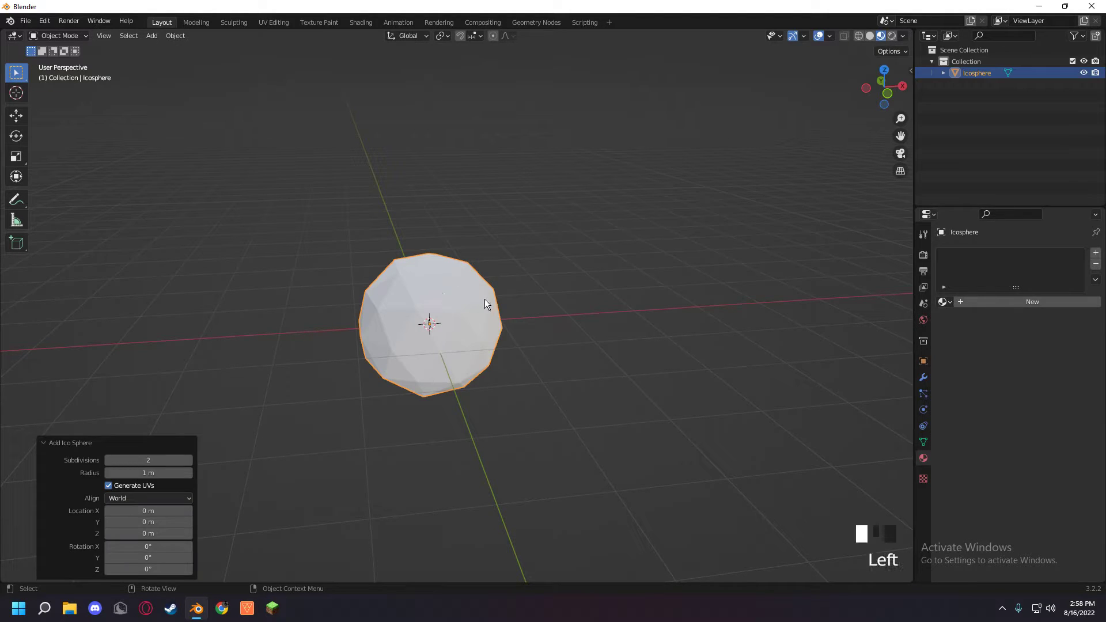
- Create a new material for the ico sphere with a green base color
click(966, 300)
click(1052, 424)
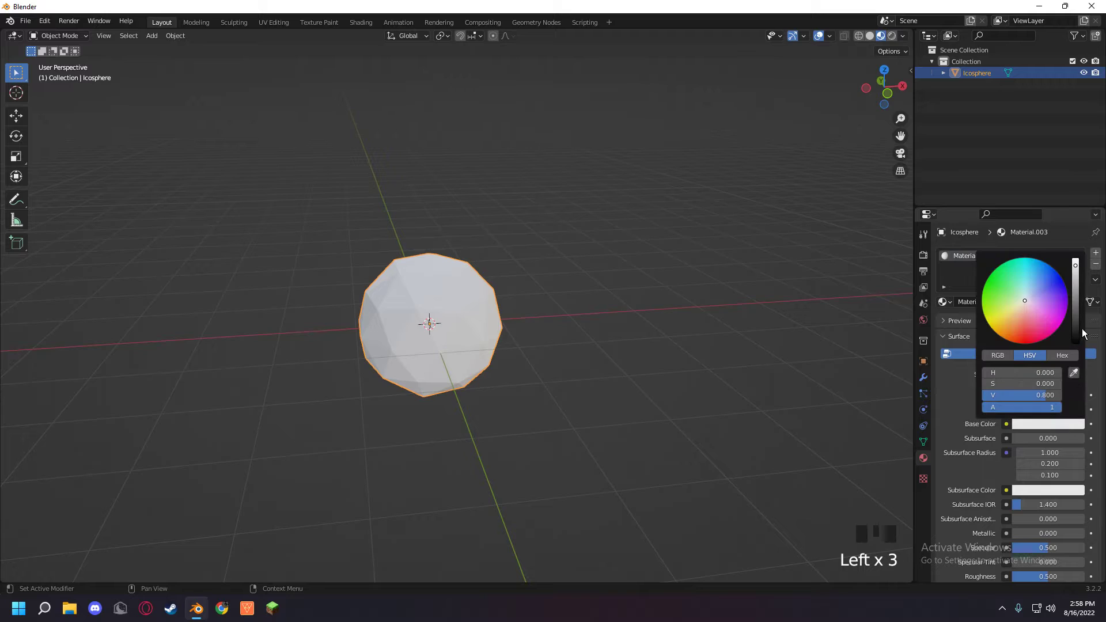
mouse_move(1005, 281)
mouse_down()
mouse_move(1013, 290)
mouse_move(990, 282)
mouse_up()
click(1036, 424)
click(604, 276)
- In Edit Mode, try pulling one upper face of the sphere upward along Z and moving the face beside it
key(Tab)
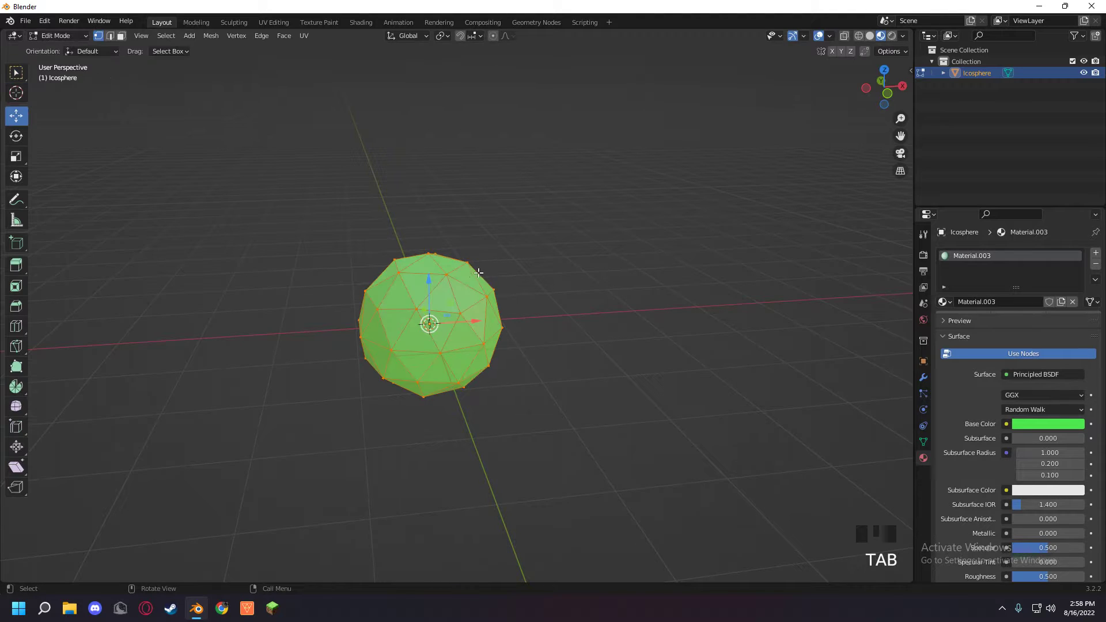
middle_drag(603, 281, 563, 227)
key(3)
click(412, 272)
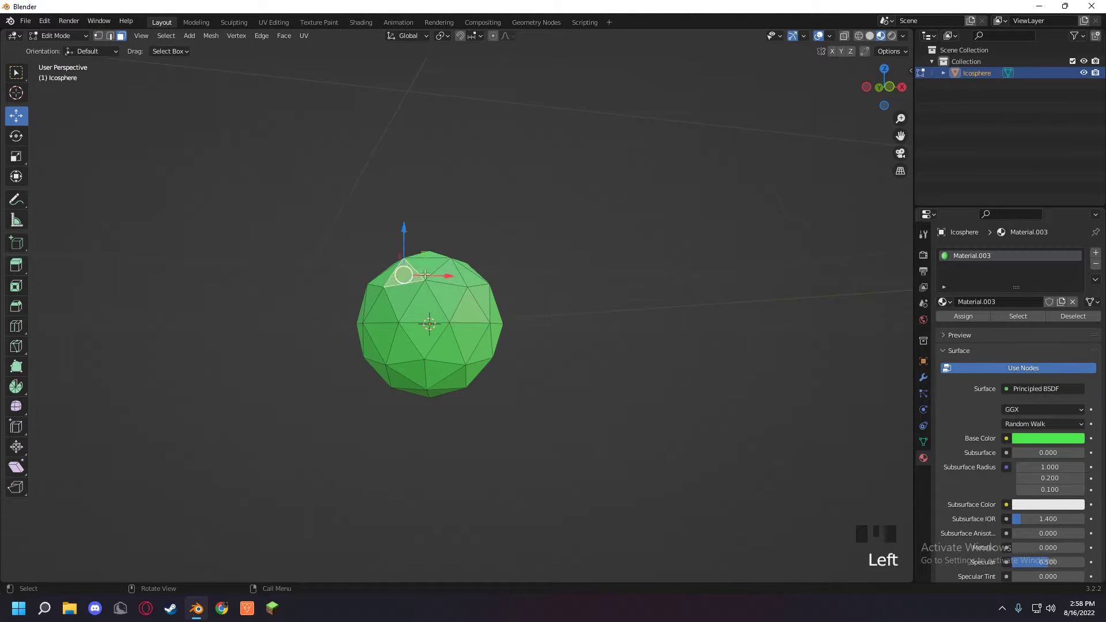
drag(405, 228, 400, 164)
click(444, 270)
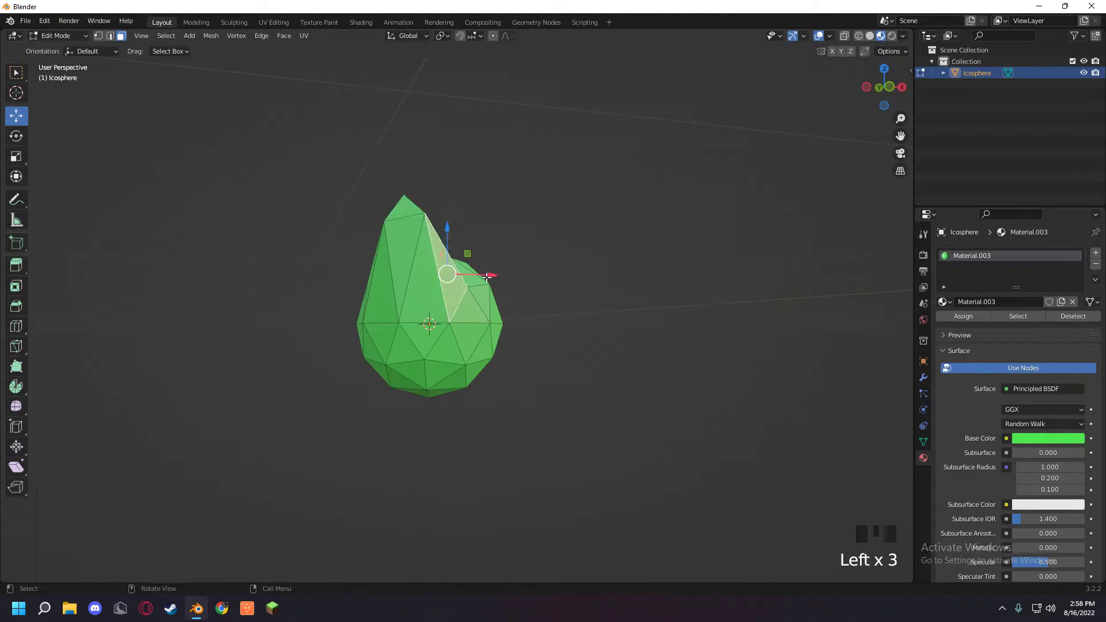
drag(487, 278, 507, 251)
- Undo the face moves on the ico sphere
key(ctrl+z)
key(ctrl+z)
key(ctrl+z)
key(ctrl+z)
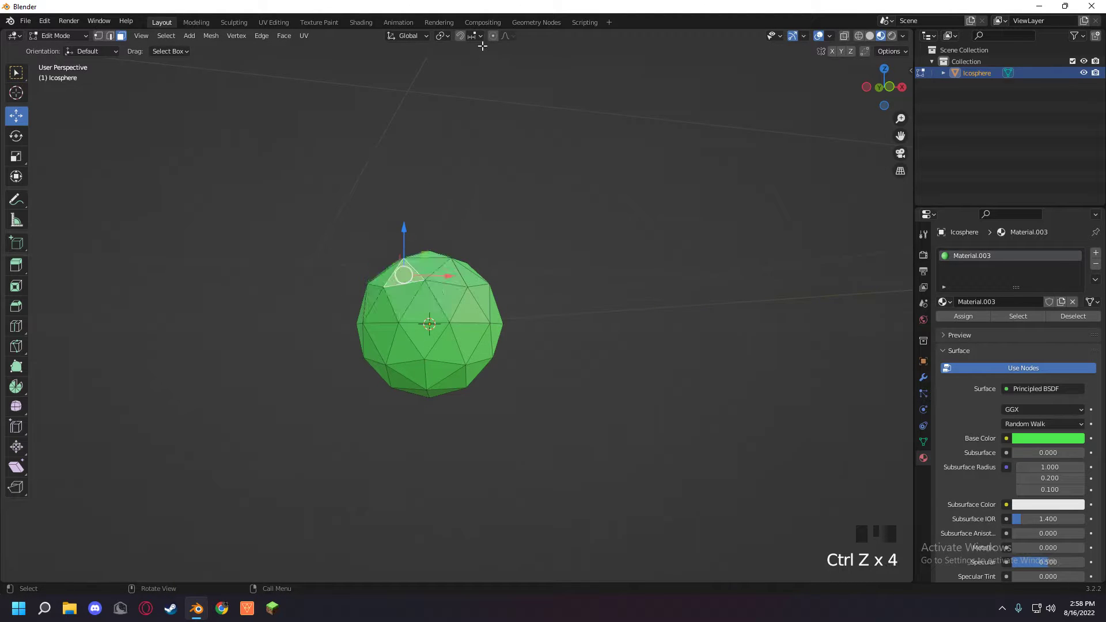
- Turn on proportional editing for the selected upper face of the sphere
click(492, 36)
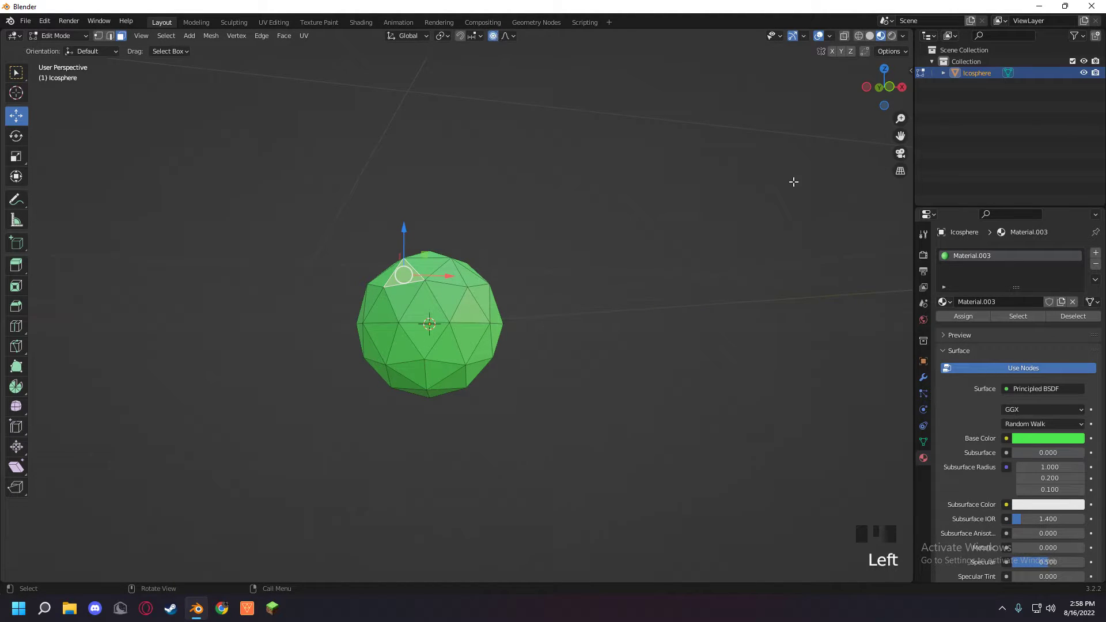
key(o)
key(o)
middle_drag(510, 190, 507, 300)
scroll(393, 178, up, 3)
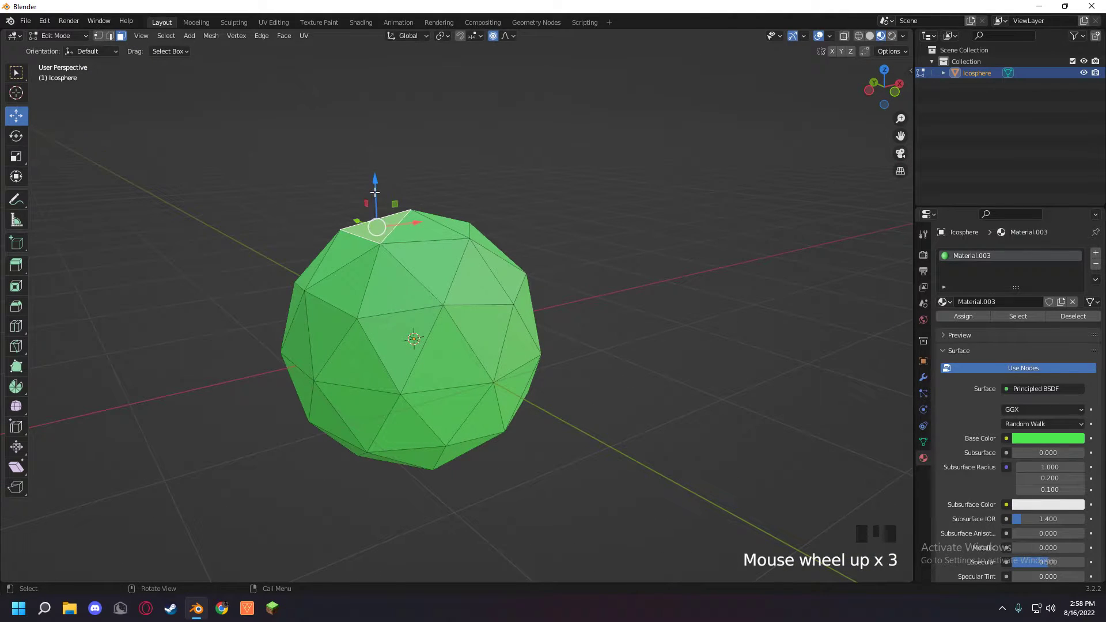
- Move the selected face down about 0.22 m with Smooth falloff and a proportional size of about 3.14, and turn proportional editing off
drag(375, 192, 634, 212)
scroll(426, 178, down, 4)
scroll(434, 200, up, 16)
scroll(463, 218, down, 20)
scroll(463, 217, up, 5)
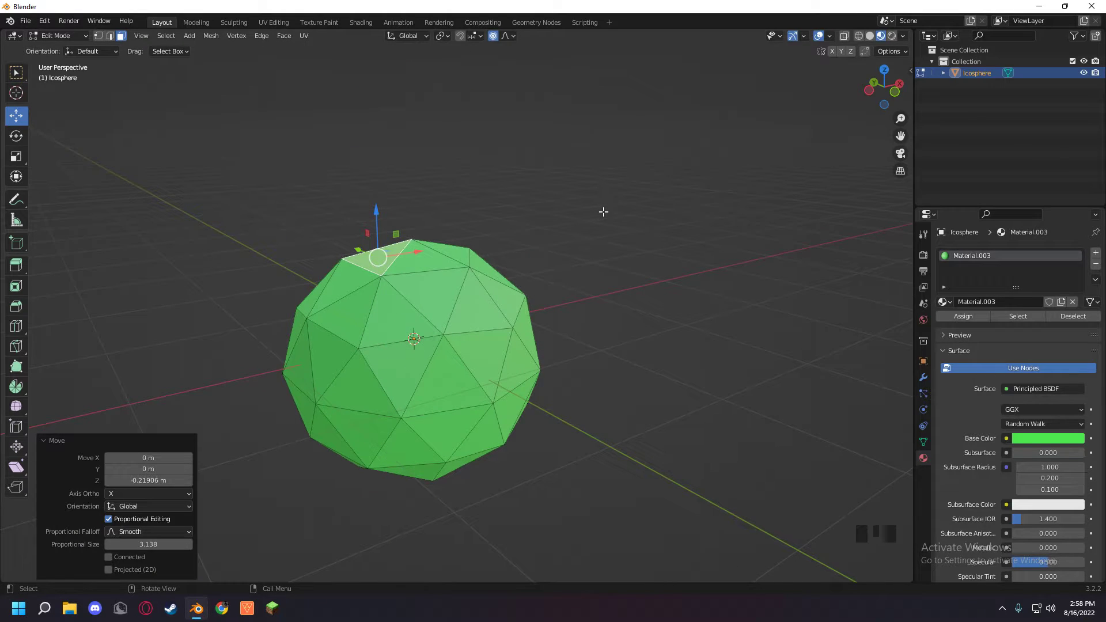
scroll(555, 197, down, 2)
key(o)
middle_drag(558, 198, 516, 229)
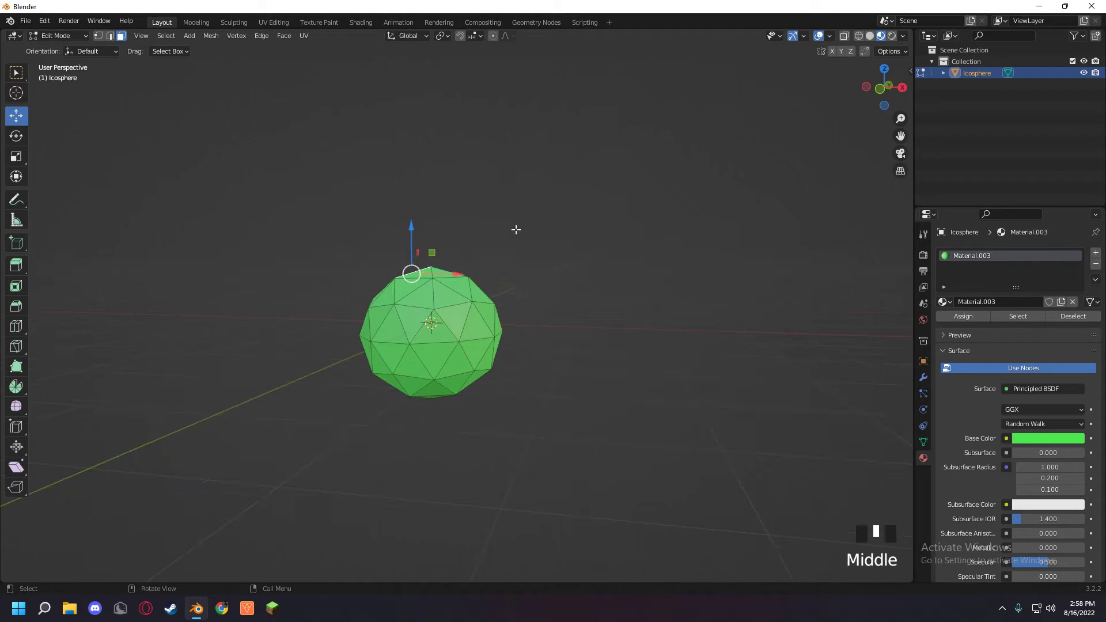
- Delete the Icosphere object from the scene
click(972, 75)
key(Delete)
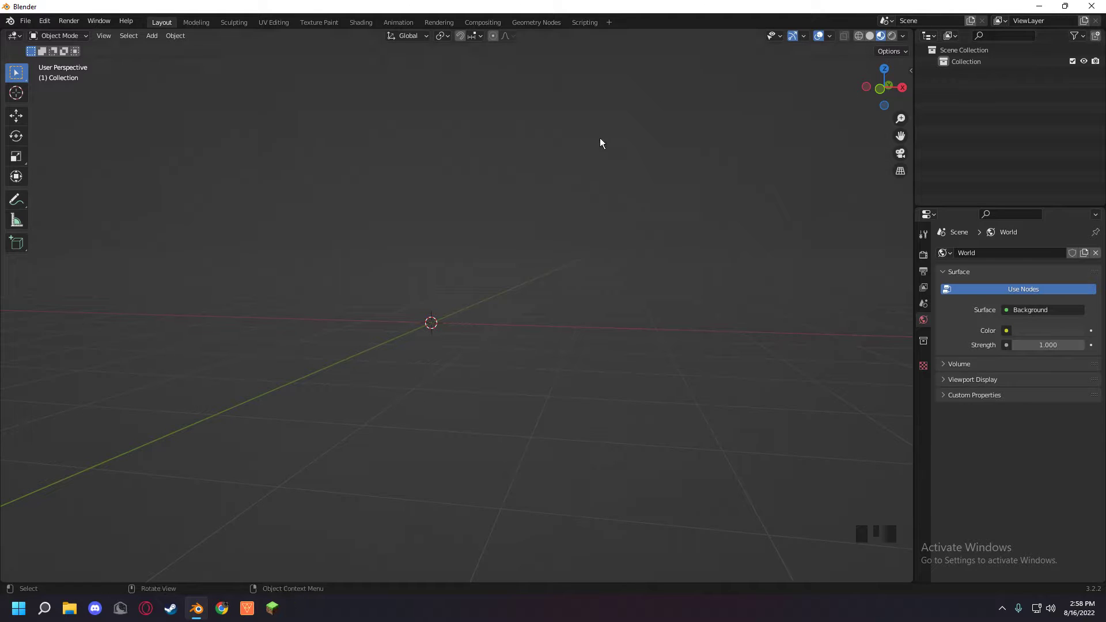
middle_drag(600, 137, 444, 256)
- Add a 2 m plane at the origin and scale it to about 0.333
key(shift+a)
mouse_move(445, 255)
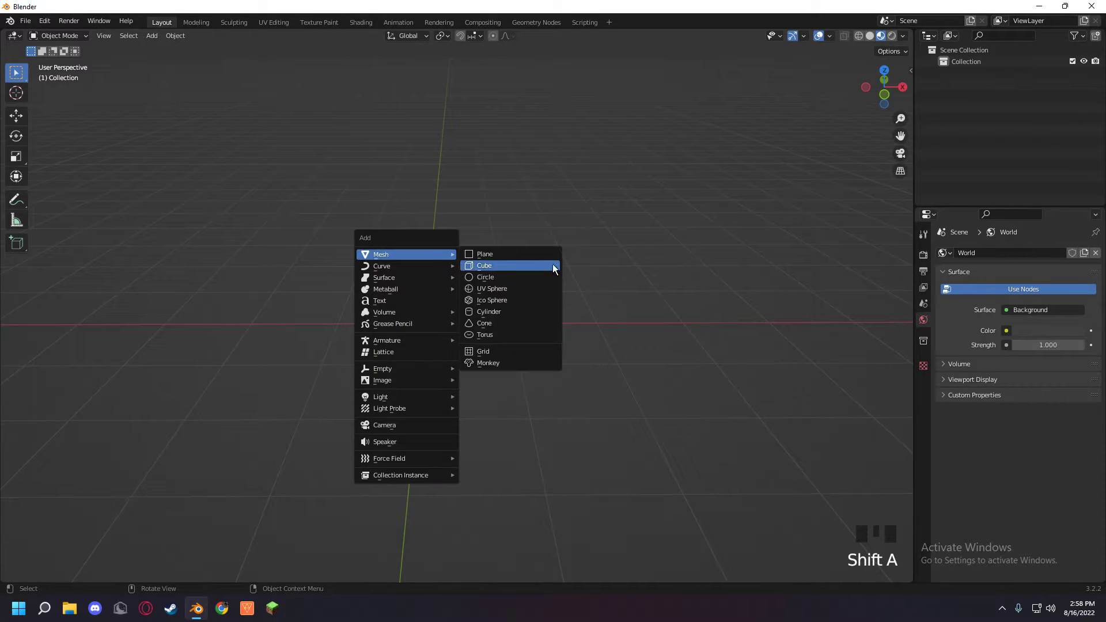
click(531, 260)
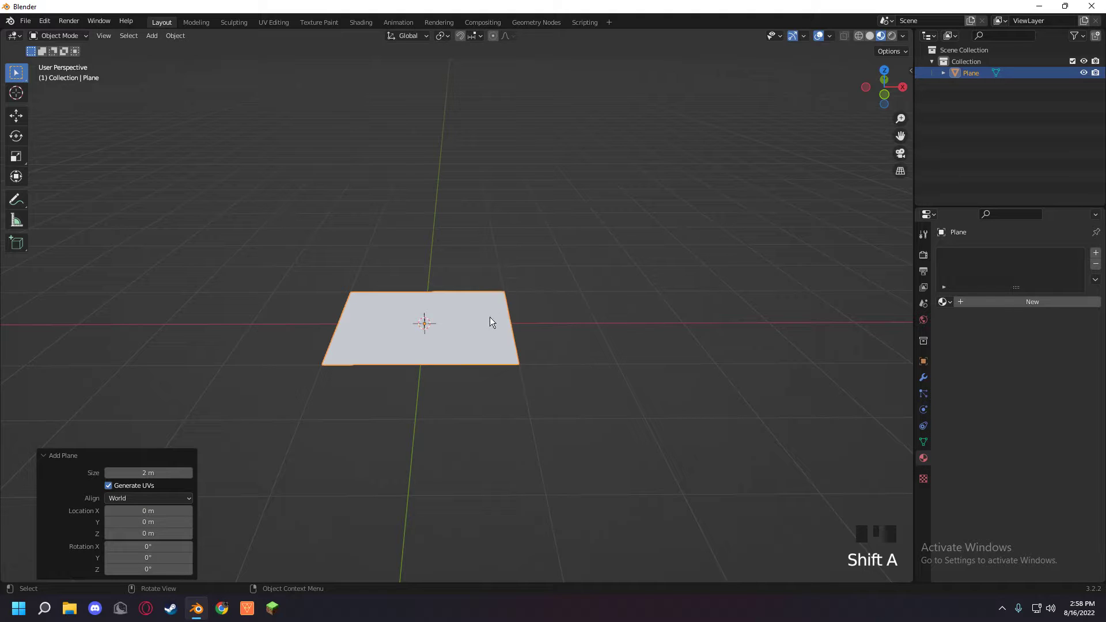
key(s)
click(447, 323)
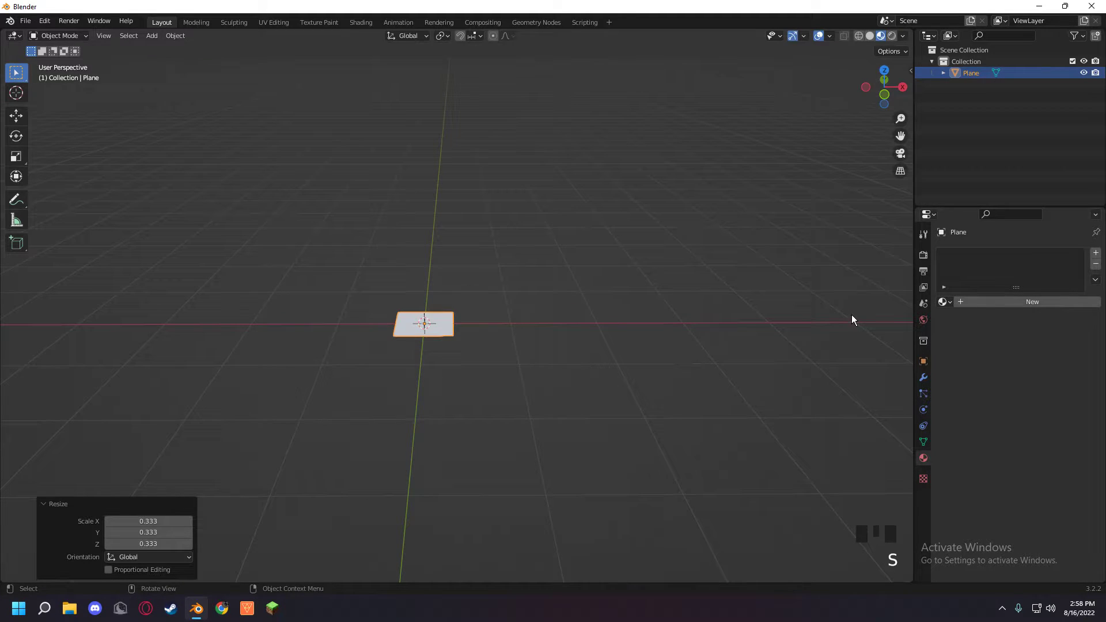
- Create a new material for the plane with a brown base color
click(1020, 301)
click(1032, 424)
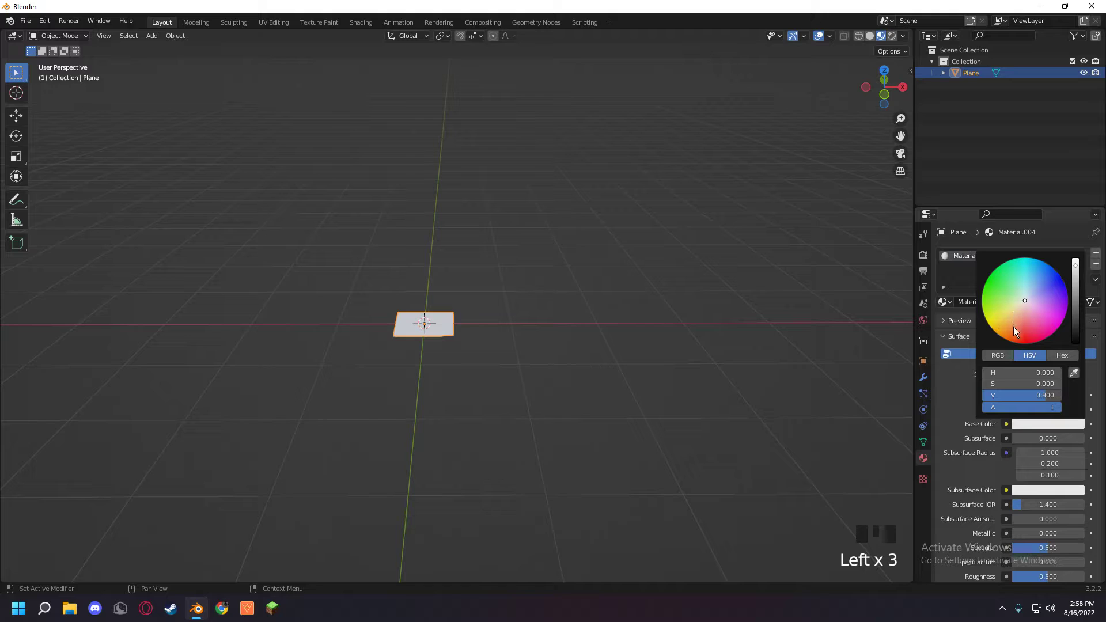
mouse_move(1014, 326)
mouse_down()
mouse_move(1007, 338)
mouse_move(1015, 326)
mouse_up()
drag(1076, 288, 1076, 292)
click(536, 280)
click(441, 320)
mouse_move(510, 304)
middle_down()
mouse_move(517, 297)
mouse_move(523, 313)
middle_up()
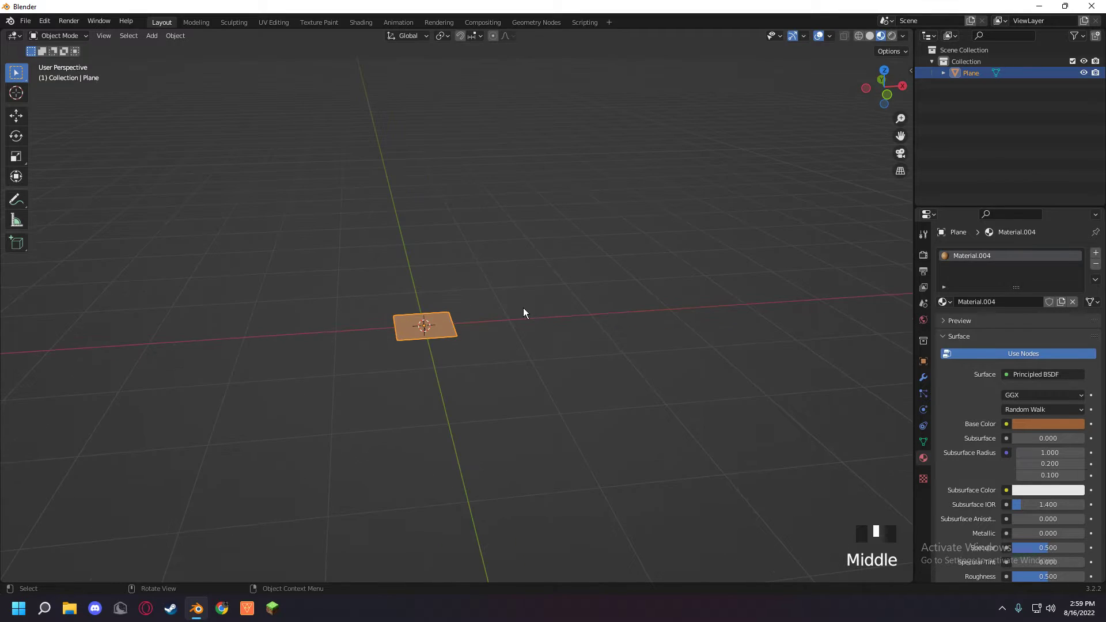
key(e)
key(e)
key(grave)
key(Escape)
- In Edit Mode, extrude the plane upward into a block and extrude its top face again by about 0.28 m
key(Tab)
middle_drag(635, 272, 496, 277)
key(e)
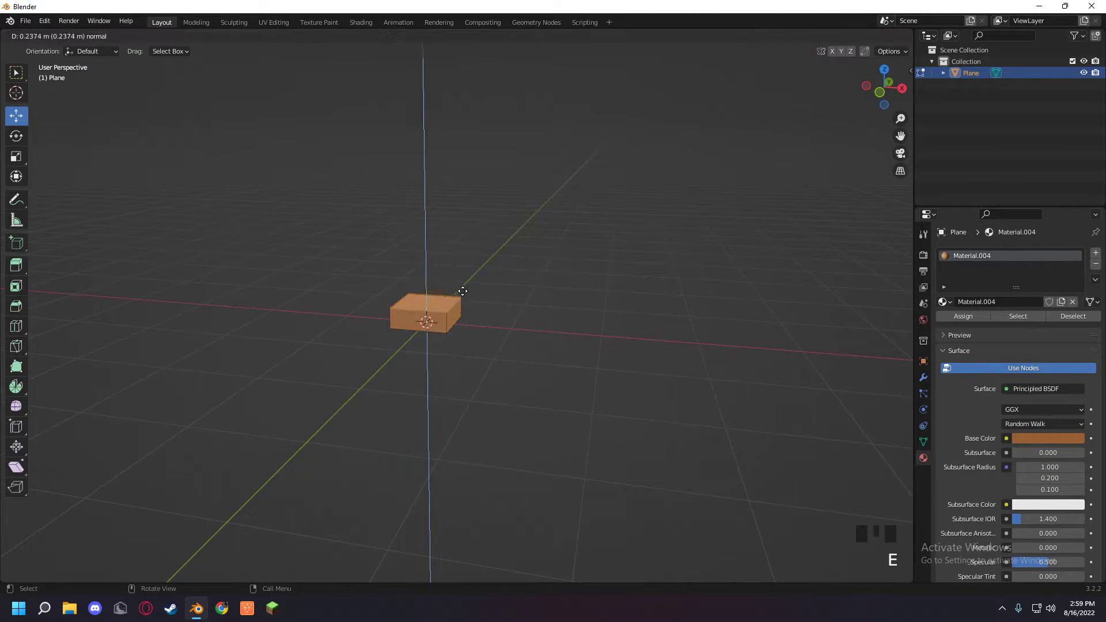
click(477, 264)
middle_drag(523, 275, 502, 260)
key(e)
click(508, 236)
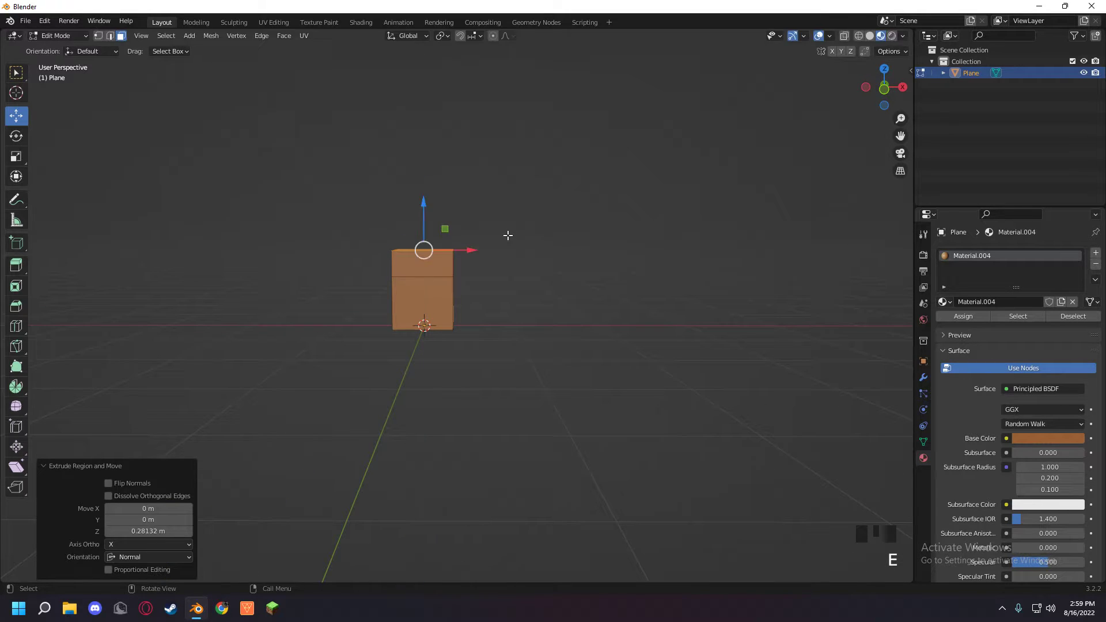
- Scale the block's top face down to about 0.602
middle_drag(623, 242, 485, 248)
click(436, 246)
key(s)
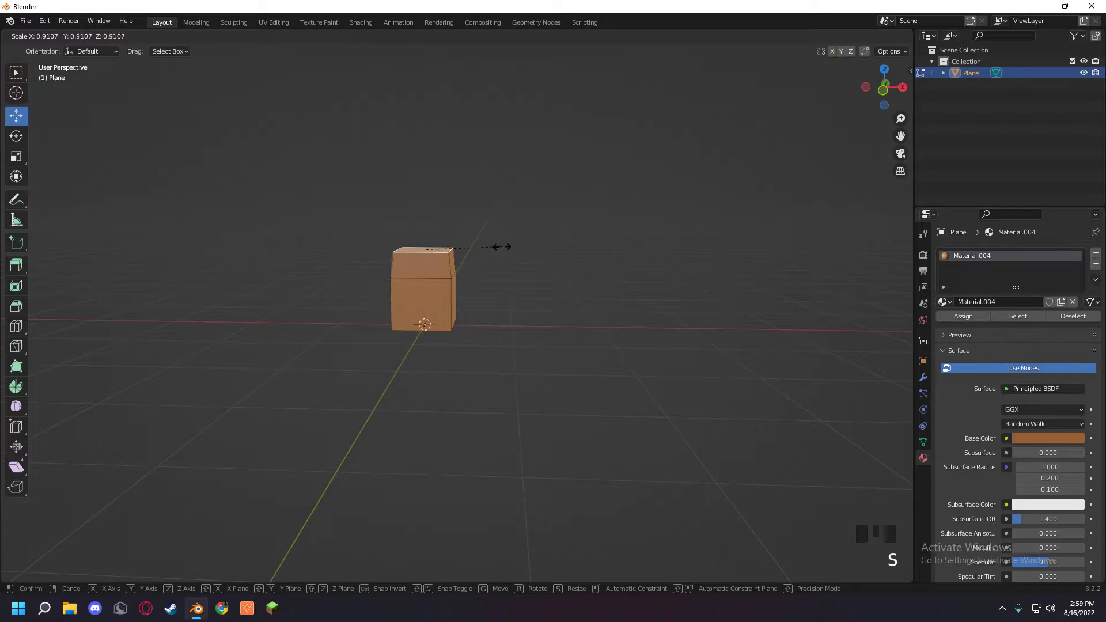
click(476, 256)
- Extrude the narrowed top face upward by about 1.84 m to form a tall column
shift+middle_drag(506, 239, 561, 306)
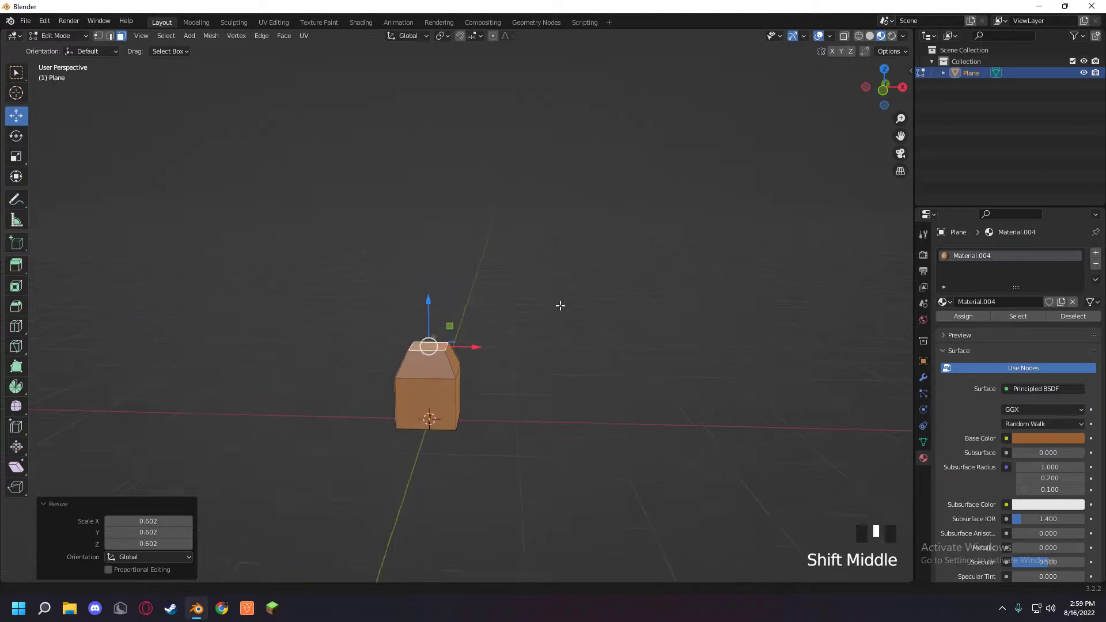
key(e)
click(567, 163)
shift+middle_drag(434, 140, 487, 261)
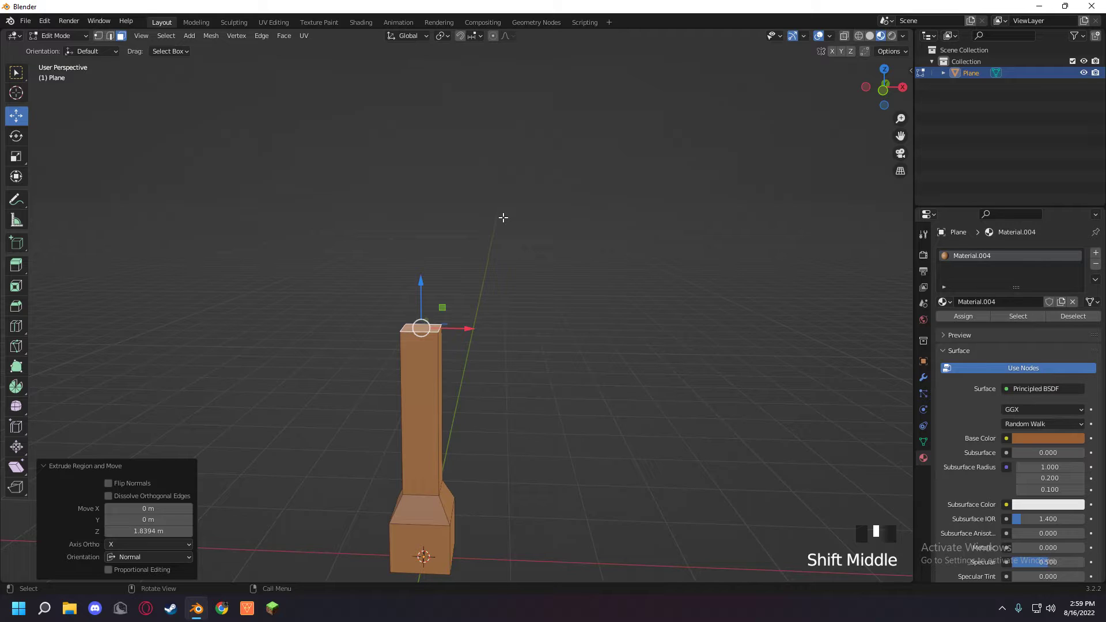
- Extrude the column's top face diagonally upward along positive X to form a slanted segment
middle_drag(465, 232, 514, 269)
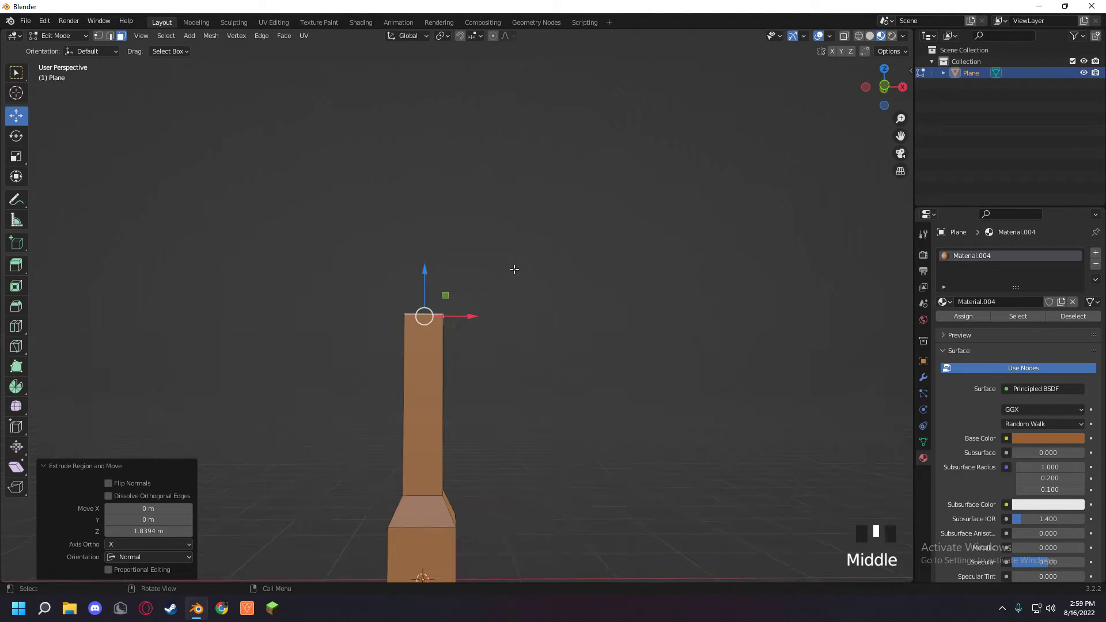
ctrl+right_click(500, 223)
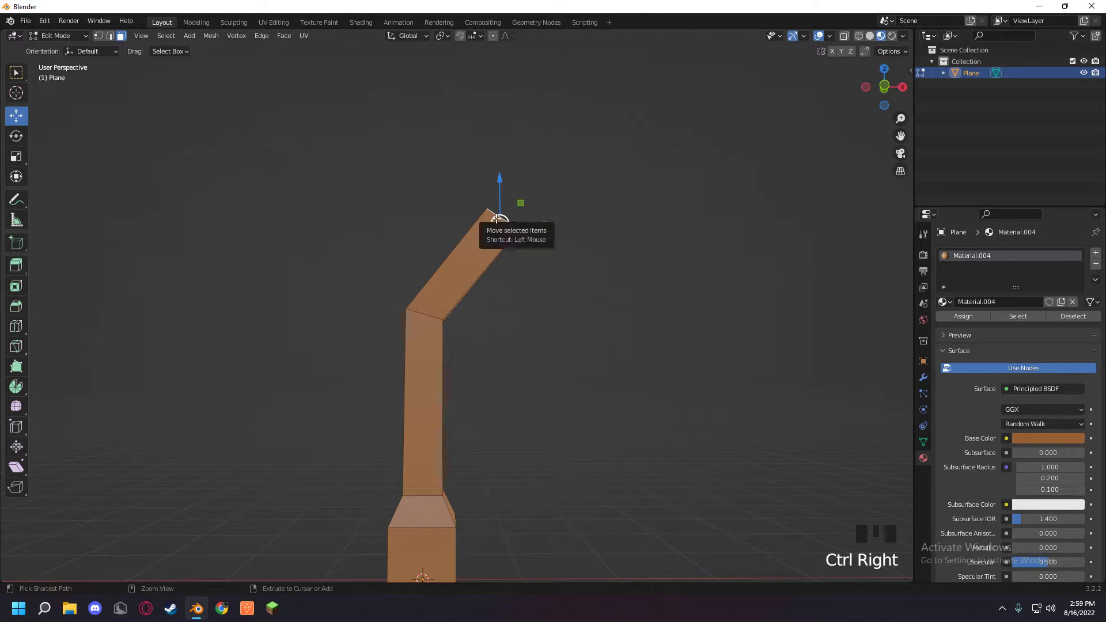
ctrl+right_click(388, 144)
ctrl+middle_drag(387, 144, 378, 247)
key(ctrl+z)
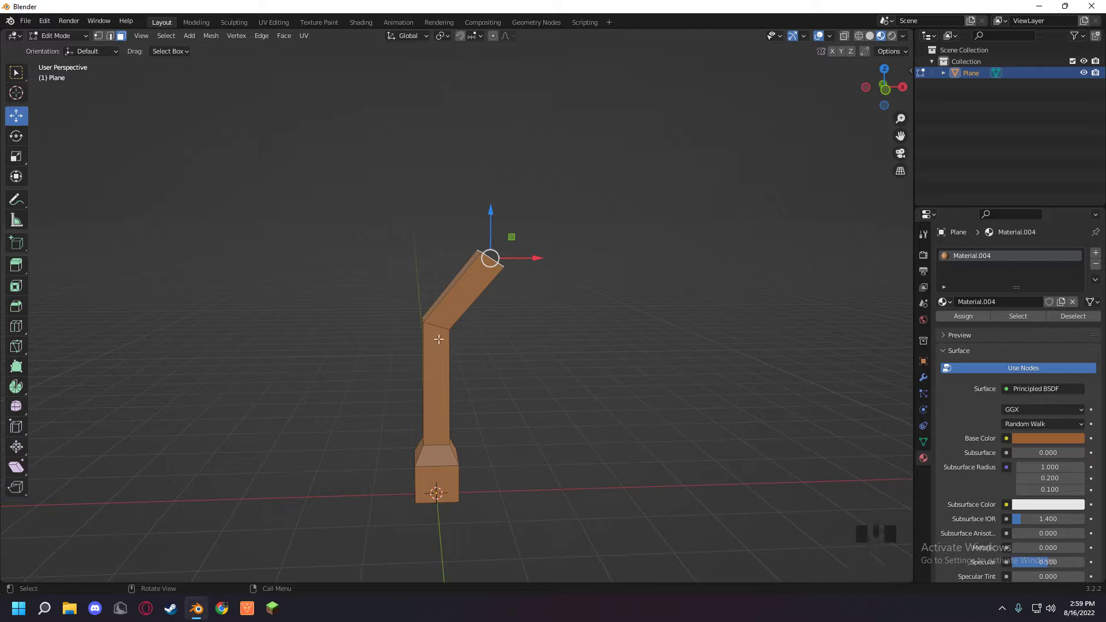
middle_drag(510, 207, 247, 109)
ctrl+right_click(306, 131)
ctrl+middle_drag(307, 131, 607, 218)
- Extrude the slanted segment's end face outward into a long, gently rising arm
middle_drag(508, 249, 652, 183)
scroll(555, 281, up, 1)
ctrl+right_click(749, 181)
- Add a loop cut around the slanted segment and slide it close to the joint with the long arm
middle_drag(529, 223, 429, 191)
key(ctrl+r)
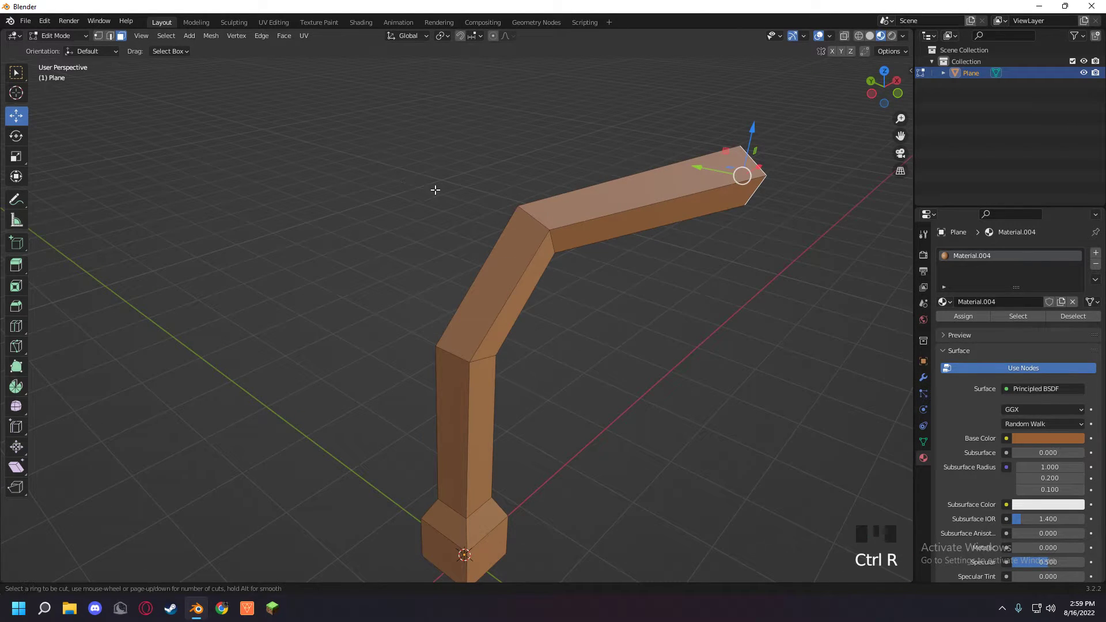
click(527, 238)
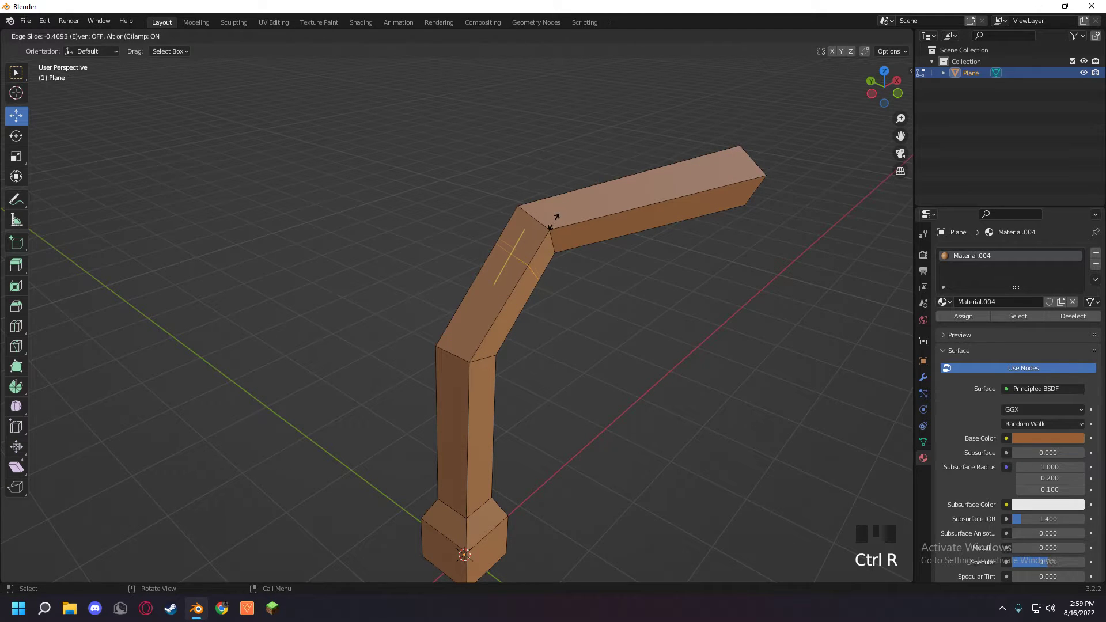
click(560, 219)
click(419, 220)
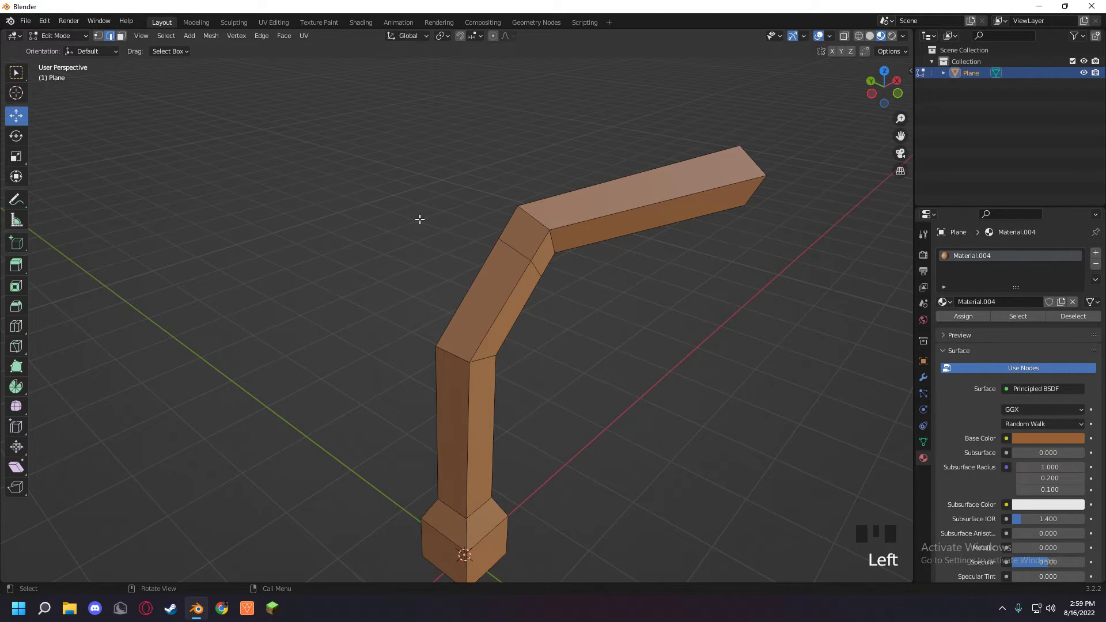
- Select the outer face between the loop cut and the joint and extrude it twice, the second time about 0.46 m, to start a side branch
key(3)
click(534, 237)
middle_drag(534, 237, 368, 204)
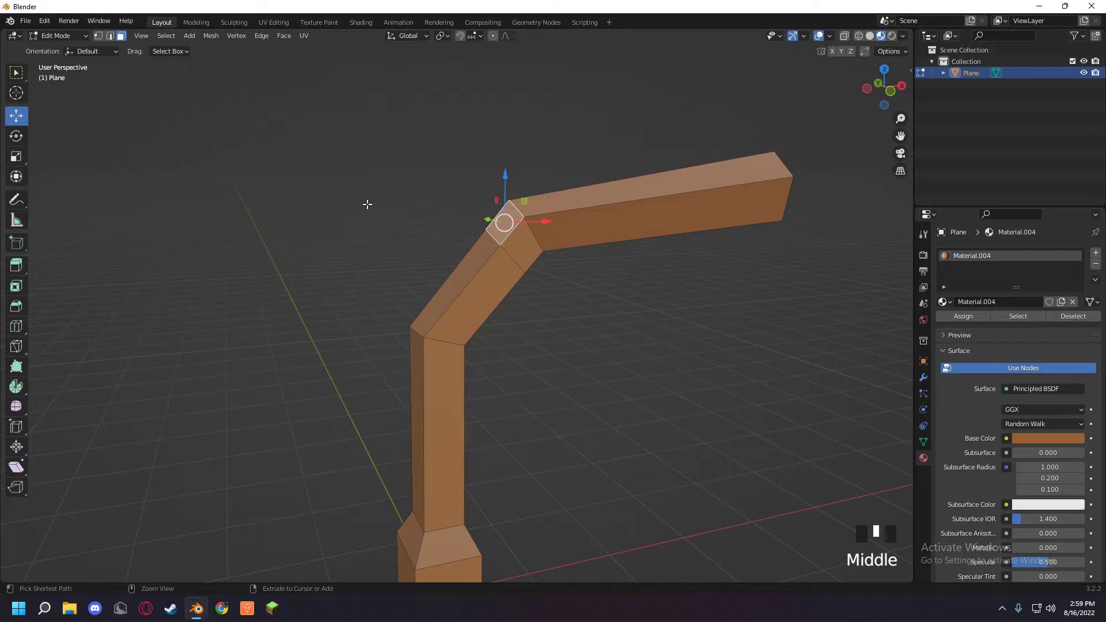
key(e)
click(415, 205)
key(e)
- Rotate the side branch's end face by -12.4° in the view plane and extrude it about 1.01 m
key(r)
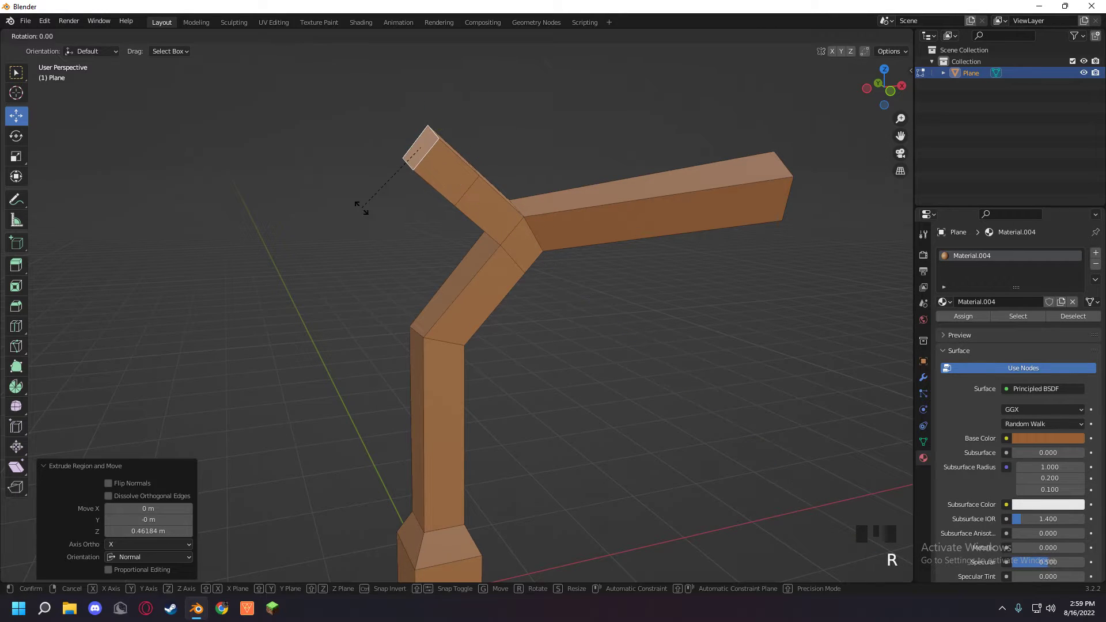
click(382, 237)
key(e)
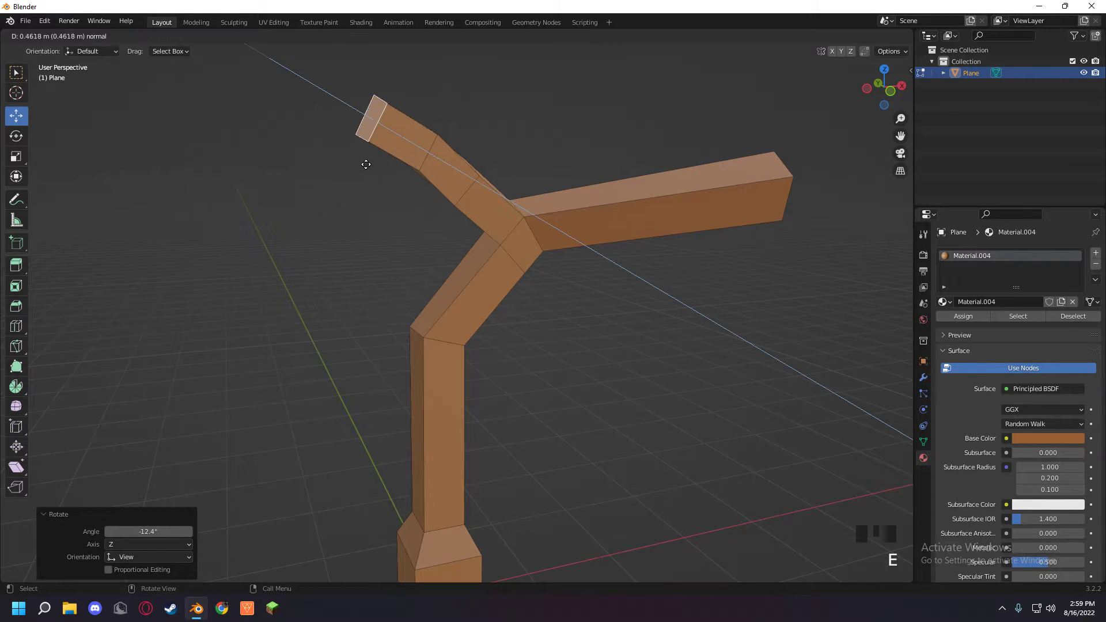
click(291, 160)
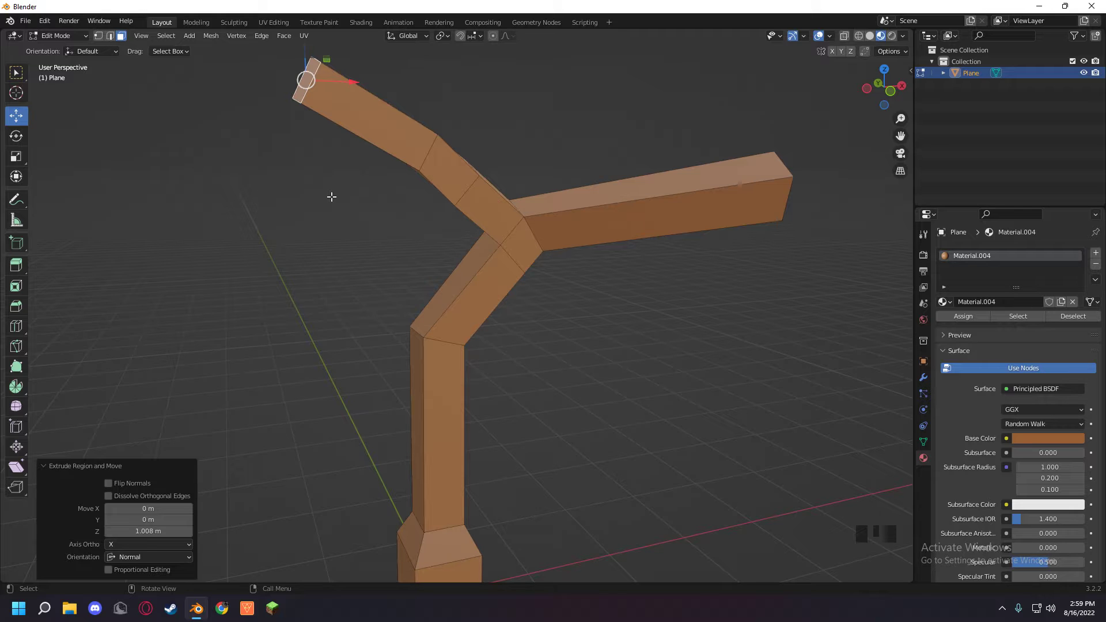
- Rotate the side branch's end face by 27.4° about the global Z axis
middle_drag(285, 152, 343, 190)
key(r)
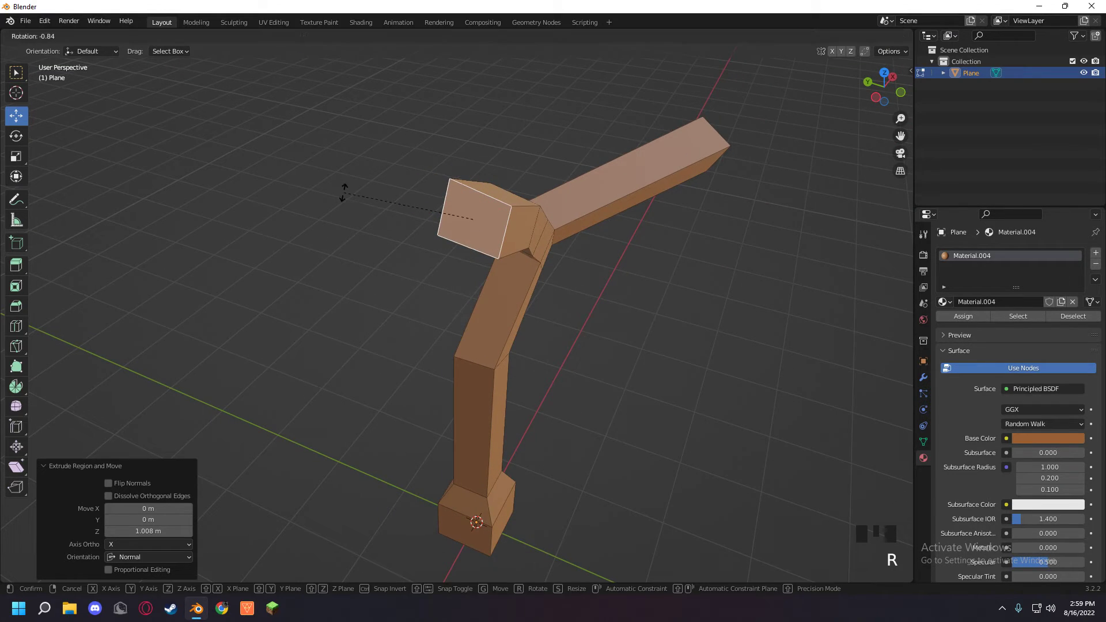
key(y)
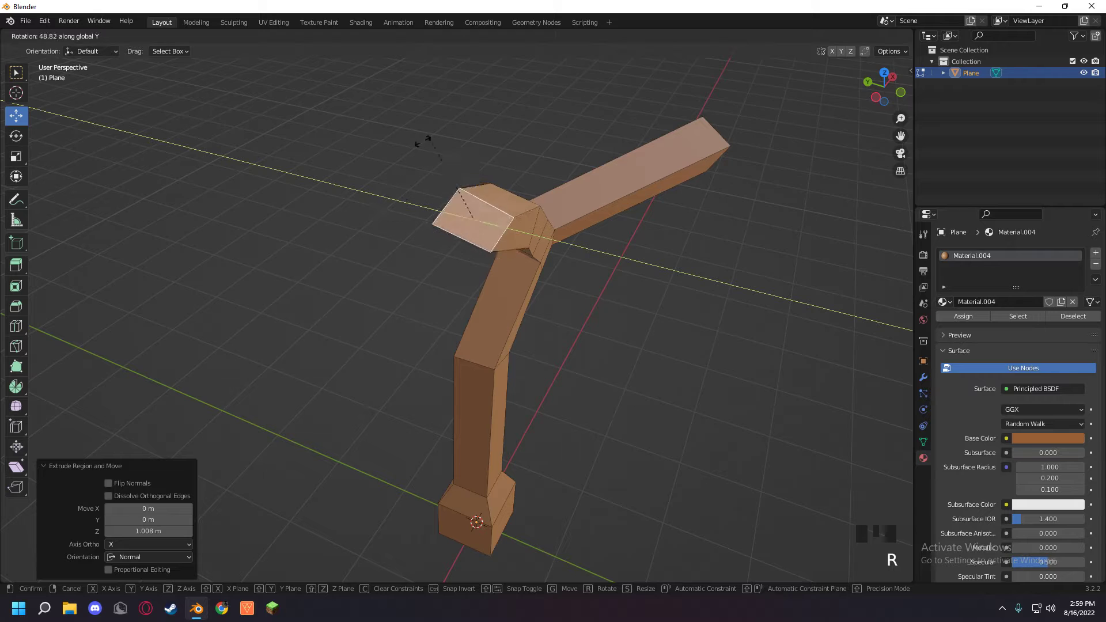
key(z)
click(426, 227)
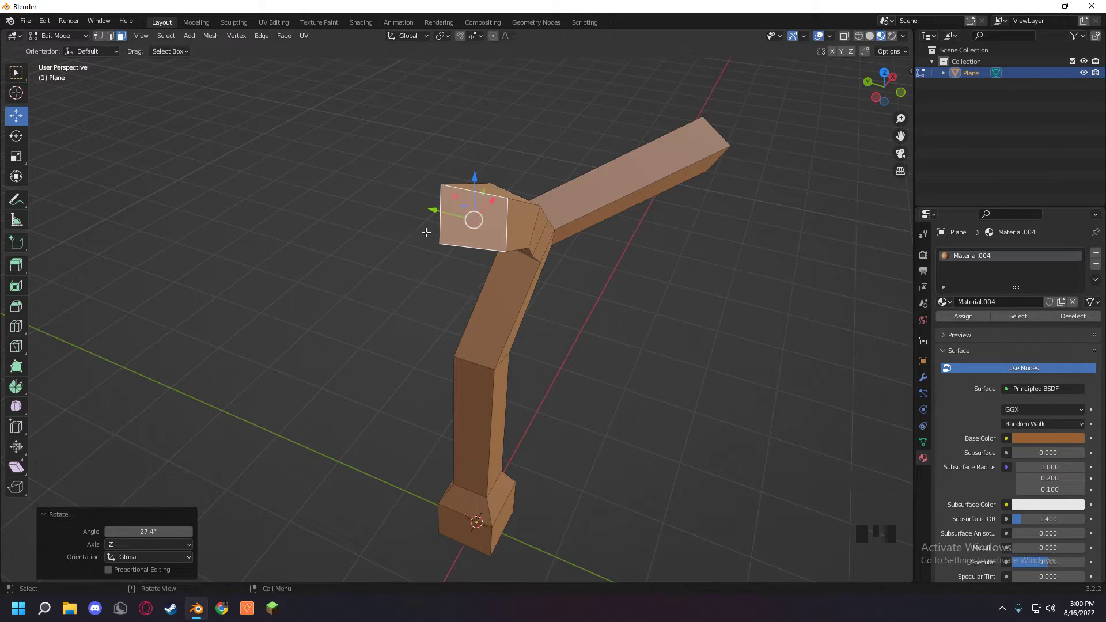
- Move the side branch's end face and extrude it once more
middle_drag(426, 228, 452, 223)
drag(496, 196, 668, 218)
middle_drag(668, 218, 314, 174)
key(e)
click(259, 136)
- Dissolve the selected end face of the side branch
middle_drag(259, 136, 299, 182)
middle_drag(570, 124, 620, 222)
key(ctrl+x)
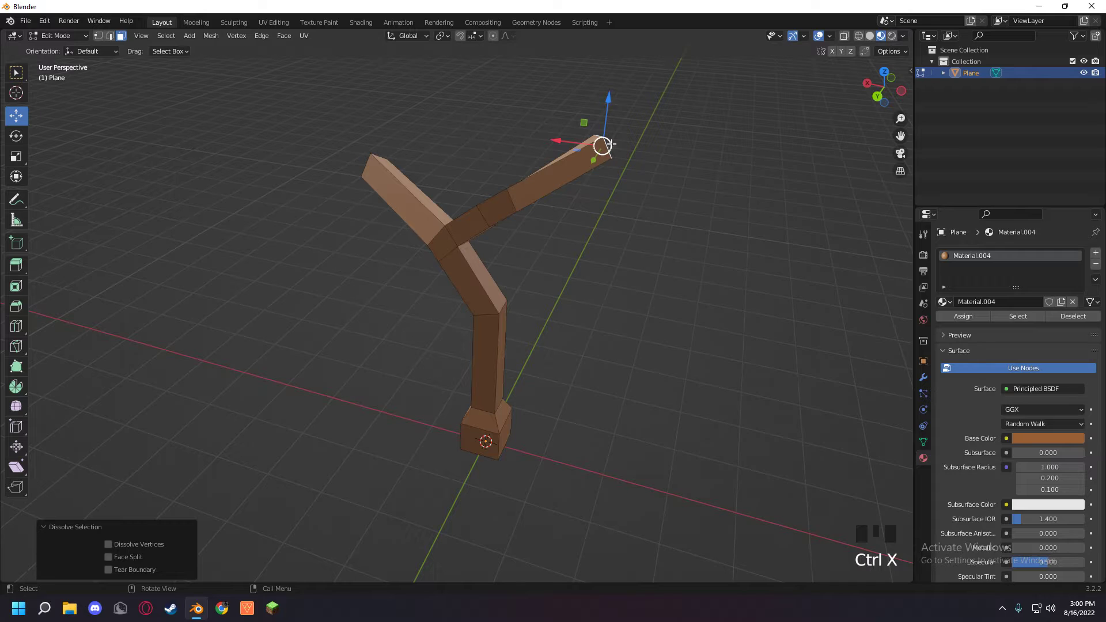
- Undo the last dissolve, reposition the end face of the branch, and extrude another branch from the tree
click(603, 144)
key(ctrl+z)
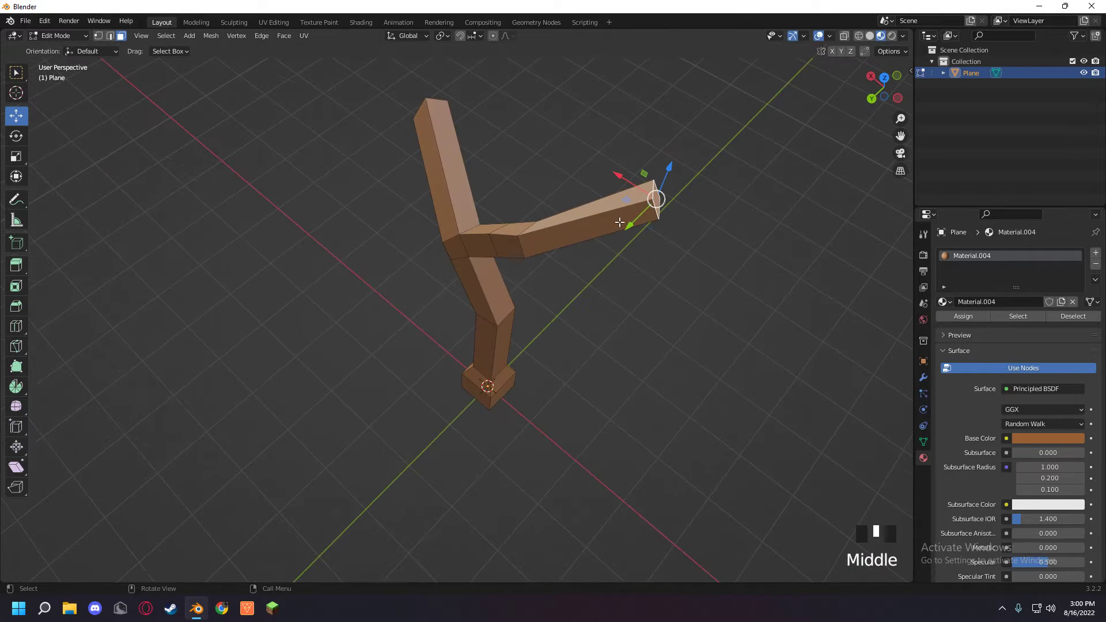
drag(646, 221, 611, 248)
middle_drag(611, 248, 526, 244)
click(418, 272)
ctrl+right_click(562, 193)
scroll(629, 150, down, 2)
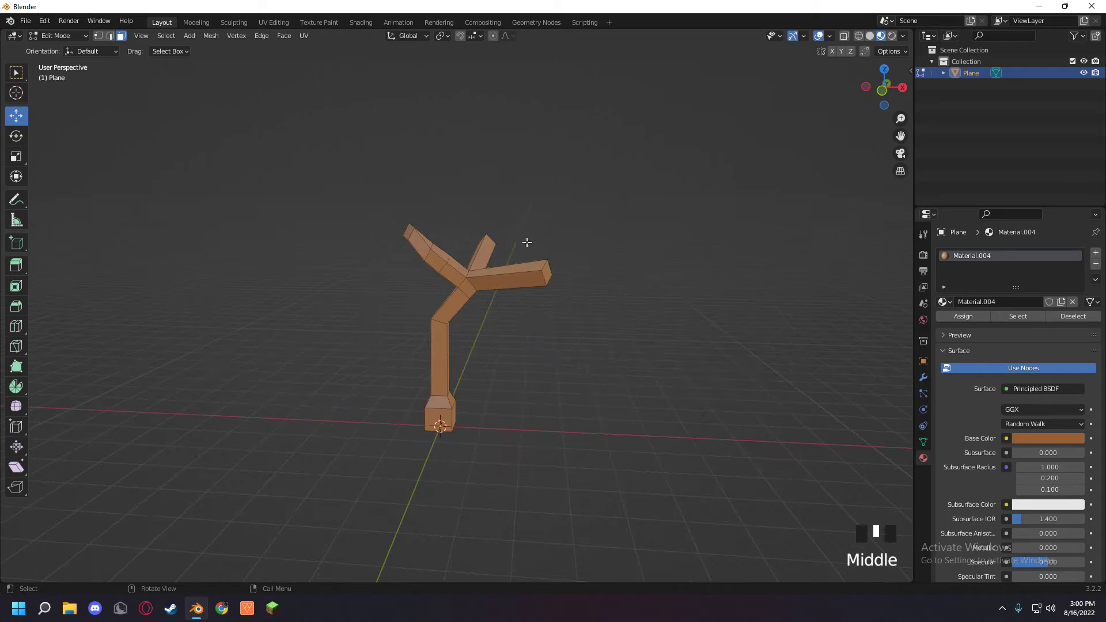
- Delete the whole Plane object from the scene collection
click(424, 252)
click(461, 275)
click(954, 75)
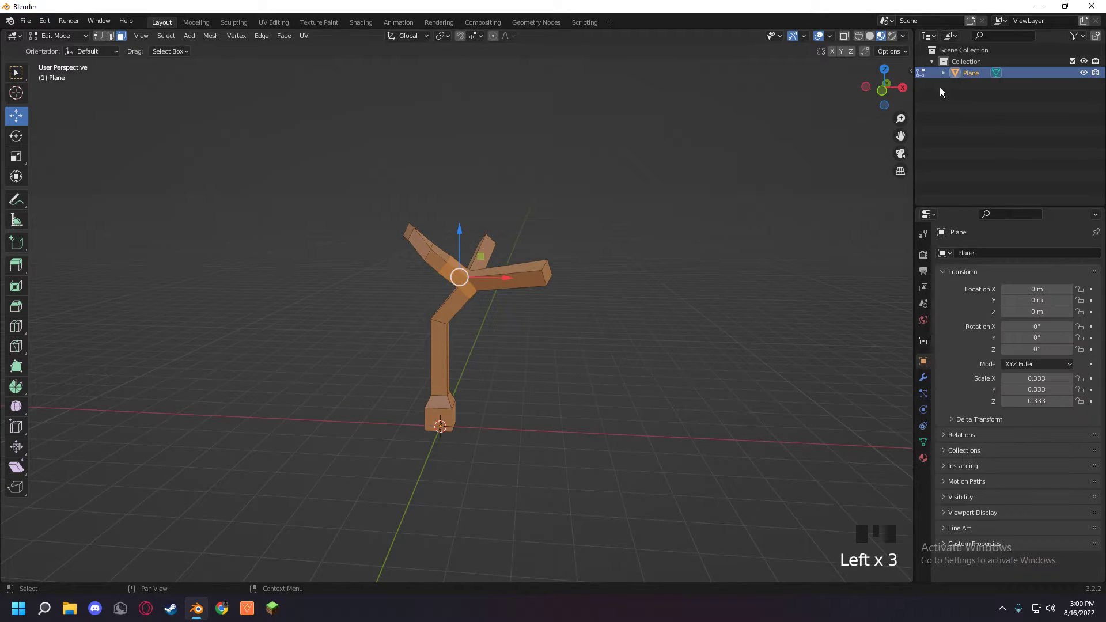
key(Delete)
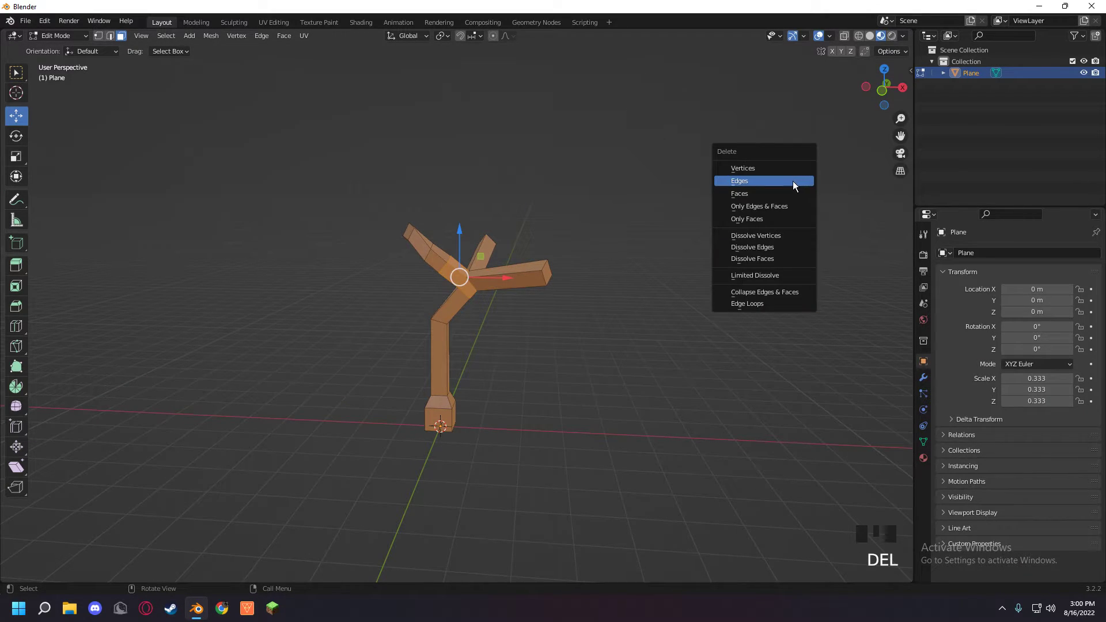
click(964, 72)
key(Delete)
right_click(491, 354)
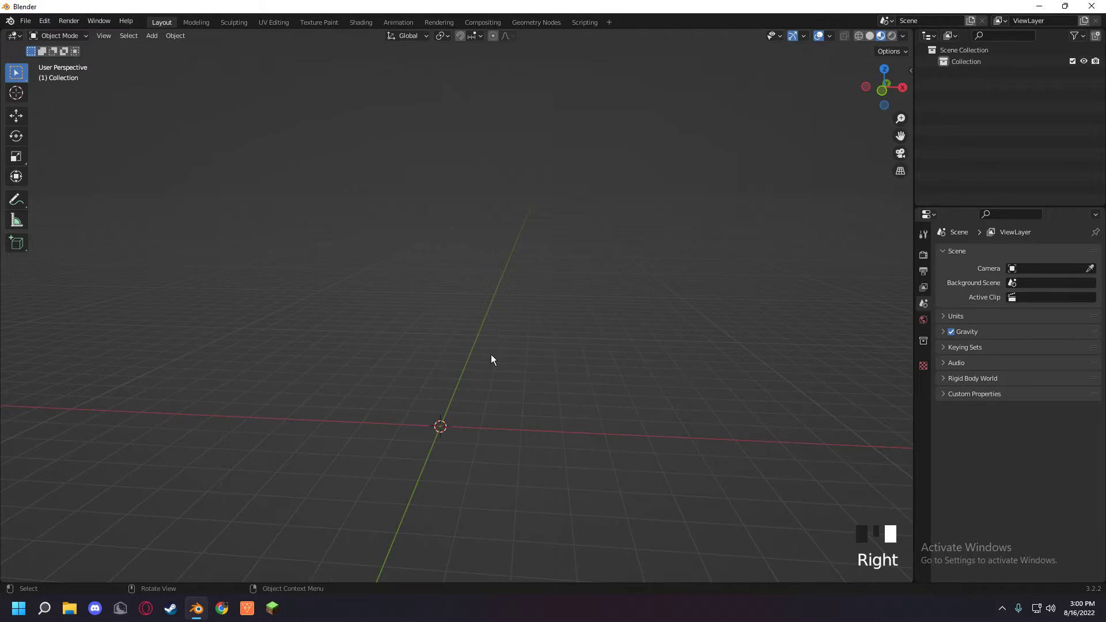
click(489, 334)
- Switch to the Opera GX browser, dismiss the profile error, and run a Google image search for "car 2d reference"
click(146, 609)
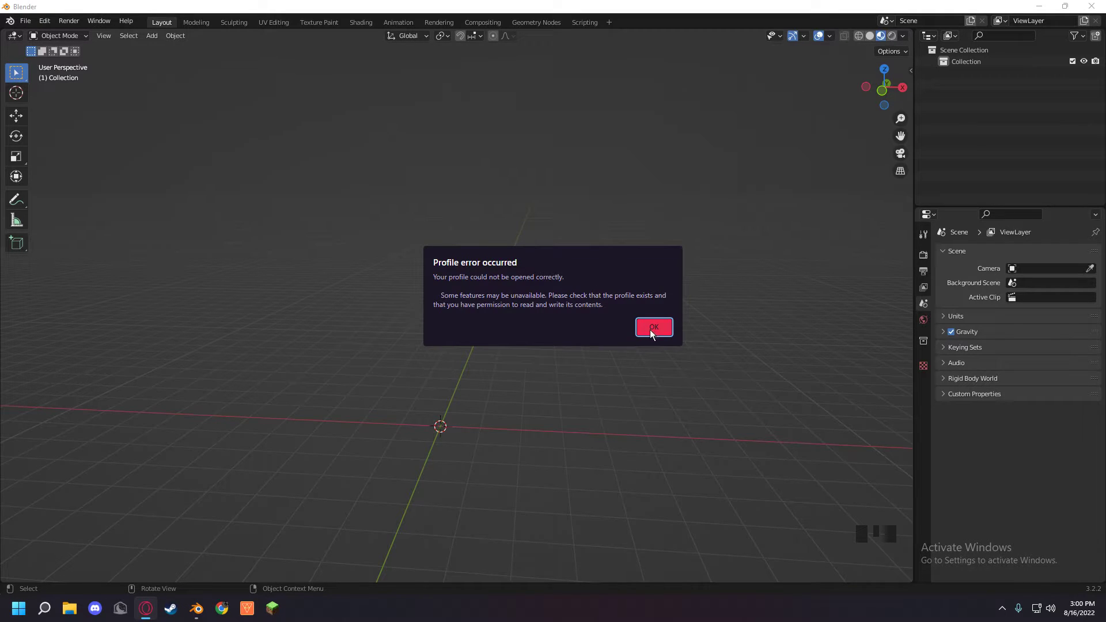
click(652, 329)
click(150, 8)
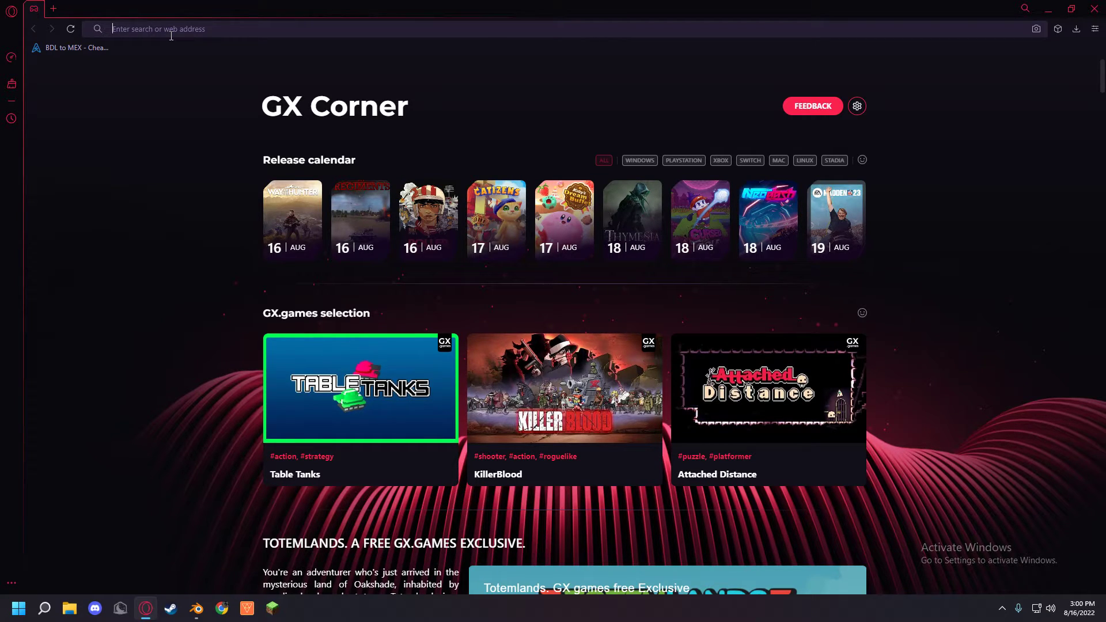
text(car 2d )
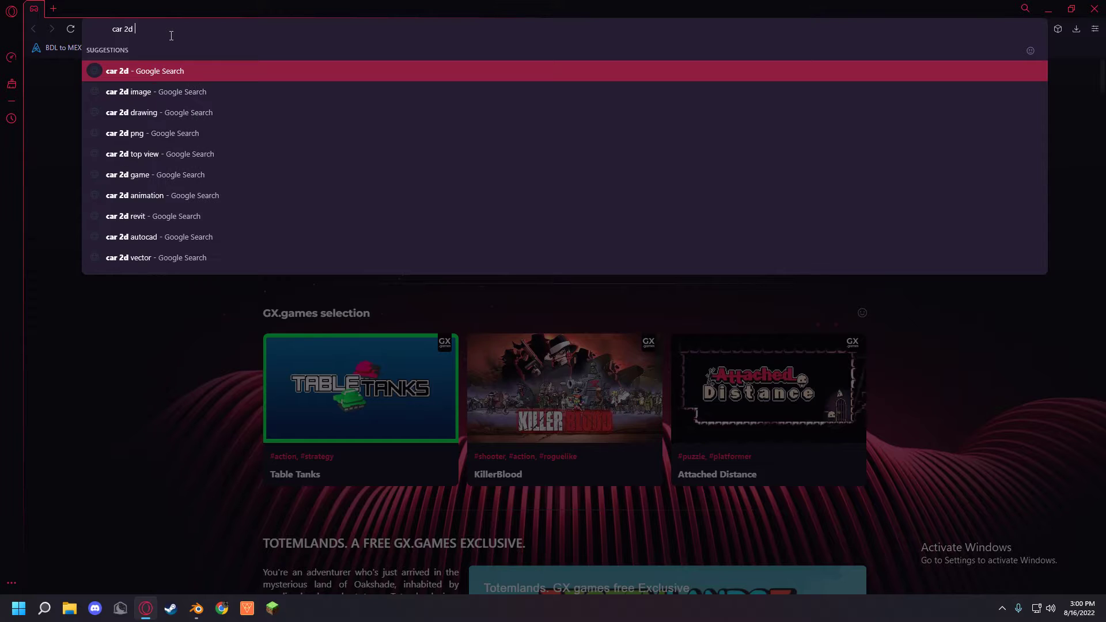
text(reference)
key(Return)
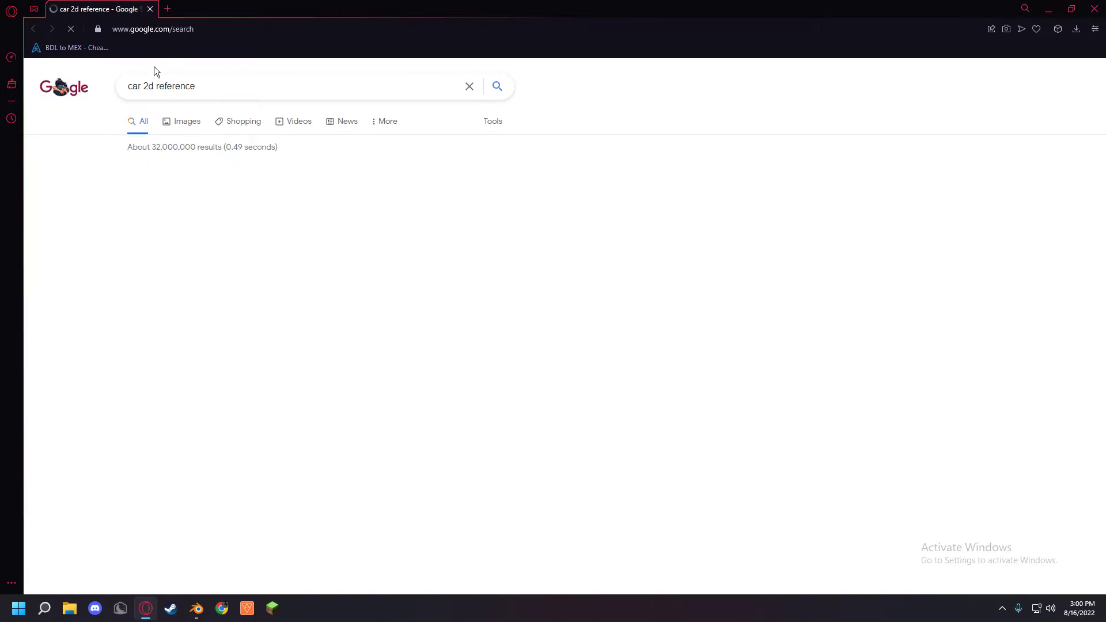
click(187, 124)
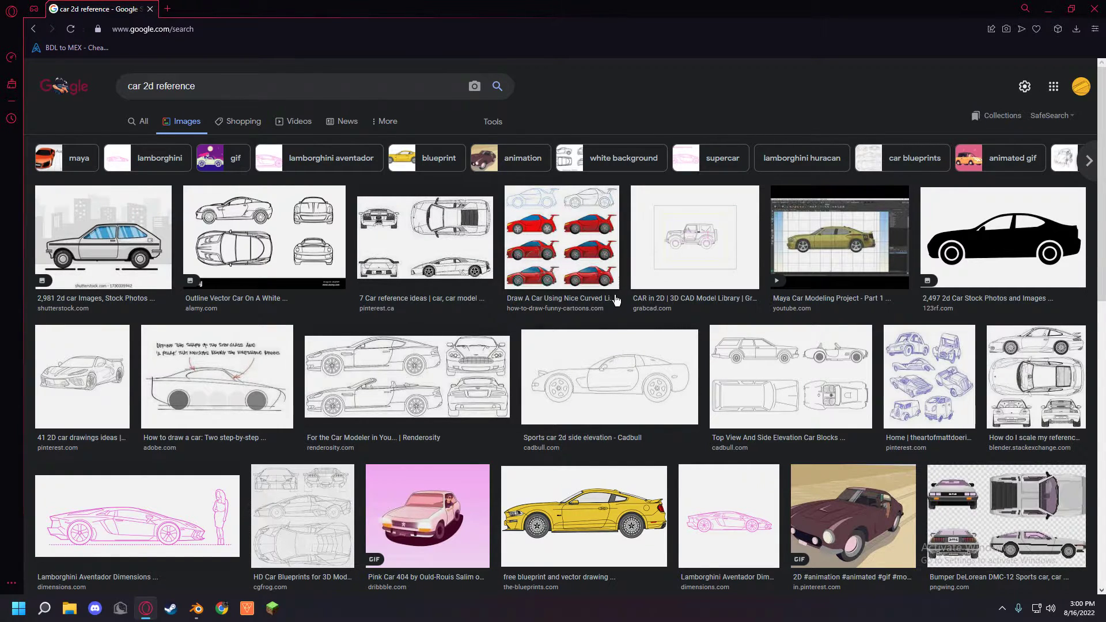
- Try to save the red sedan multi-view image from the results to Downloads as set-red-sedan-car-view-260nw-1568012695.webp
scroll(616, 300, down, 2)
scroll(645, 316, down, 1)
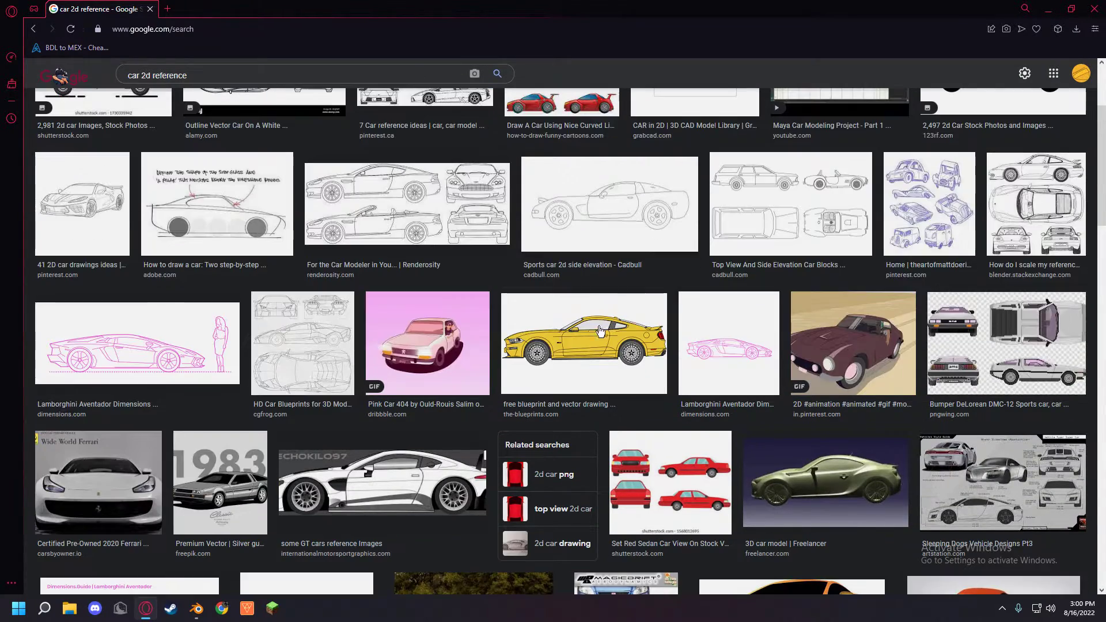
scroll(597, 326, down, 1)
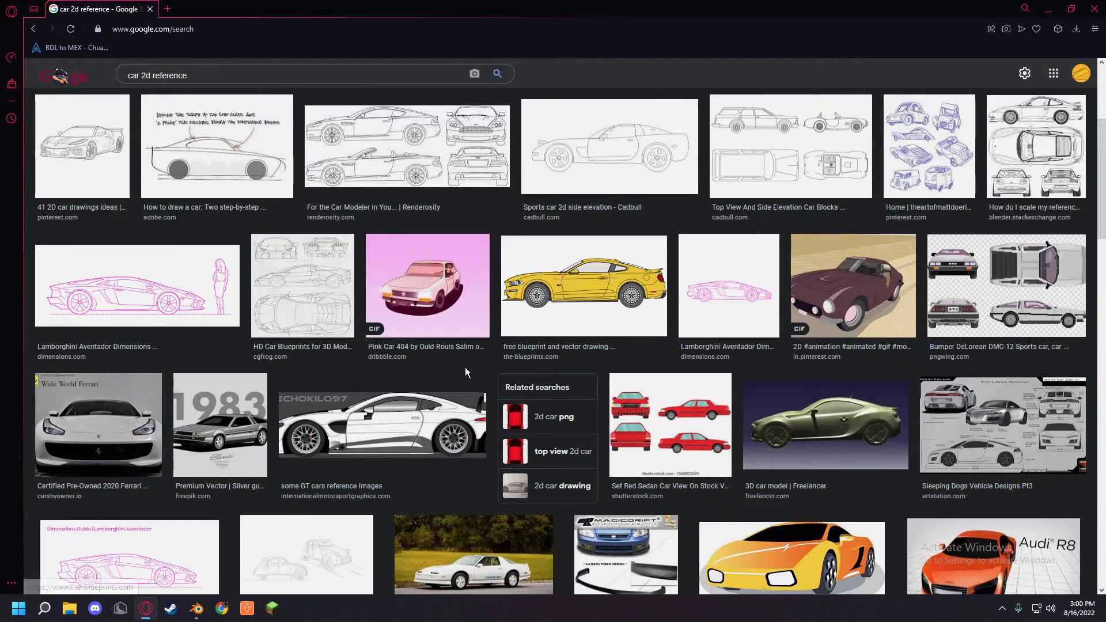
scroll(577, 323, down, 4)
scroll(574, 334, down, 1)
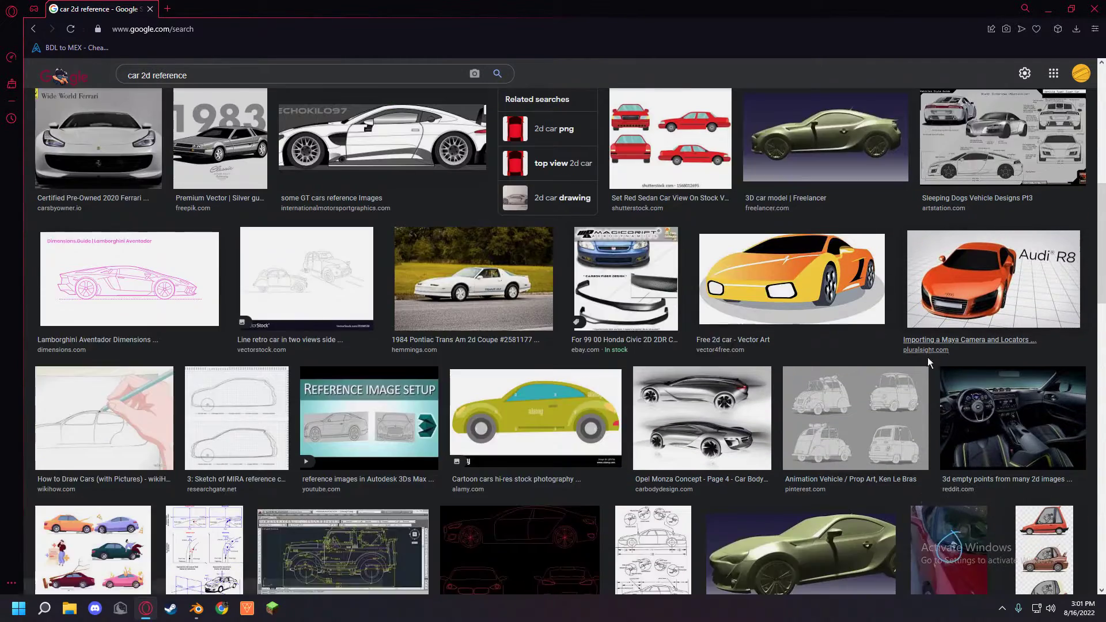
scroll(663, 351, up, 4)
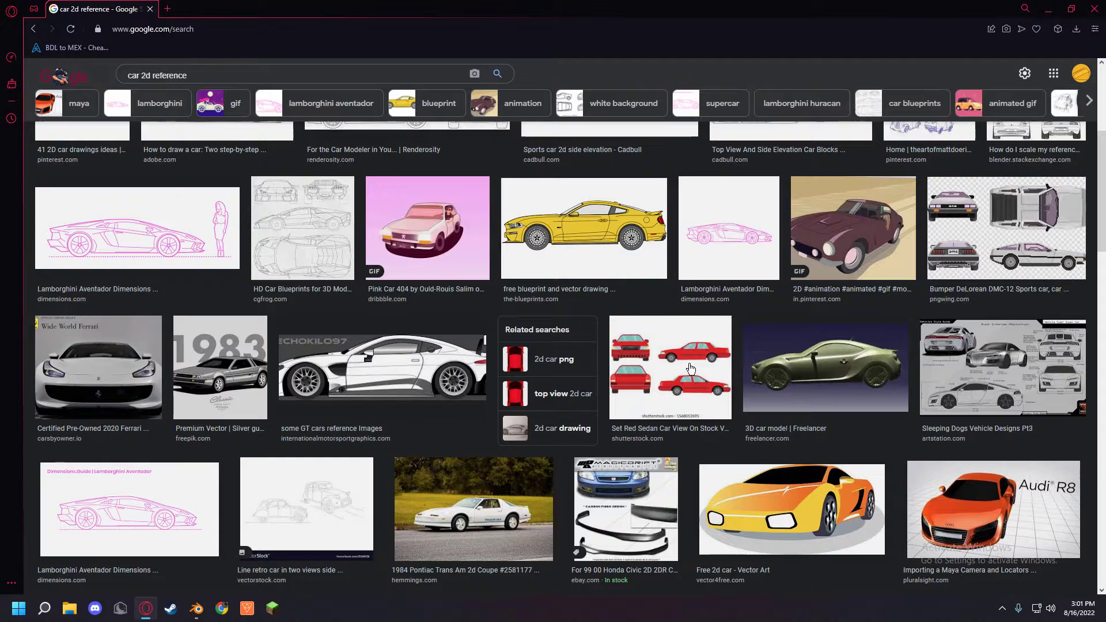
click(691, 369)
right_click(870, 178)
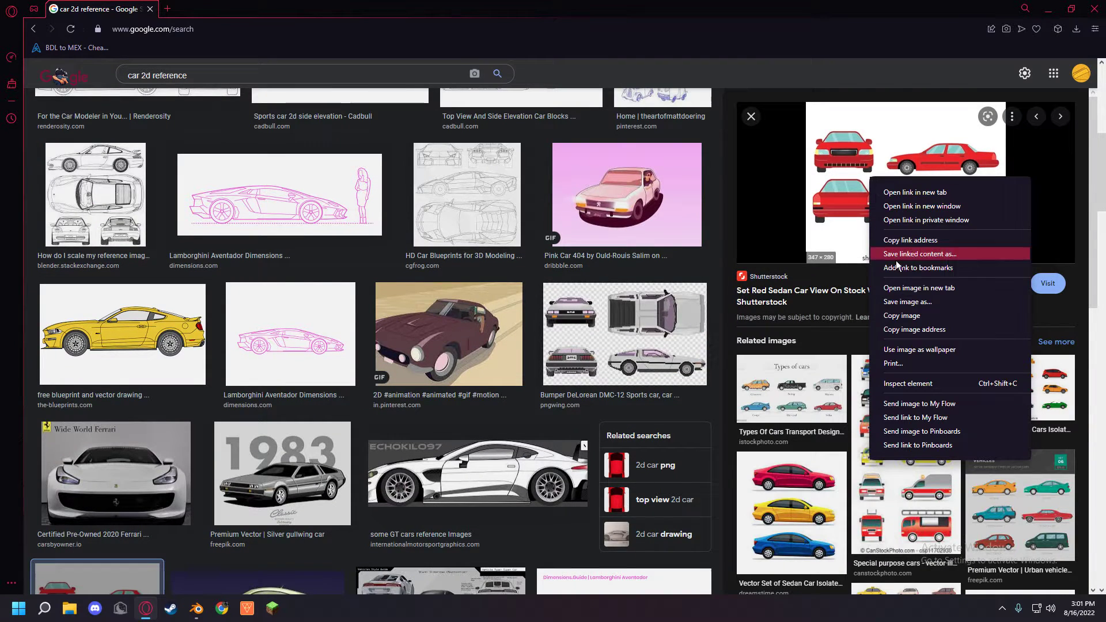
click(931, 306)
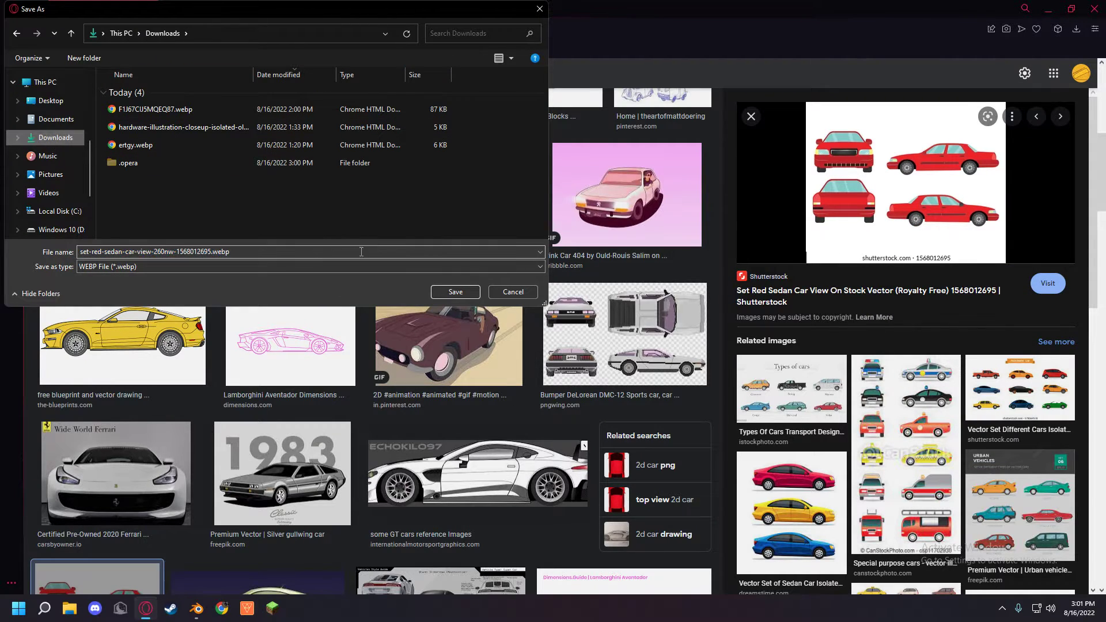
click(455, 292)
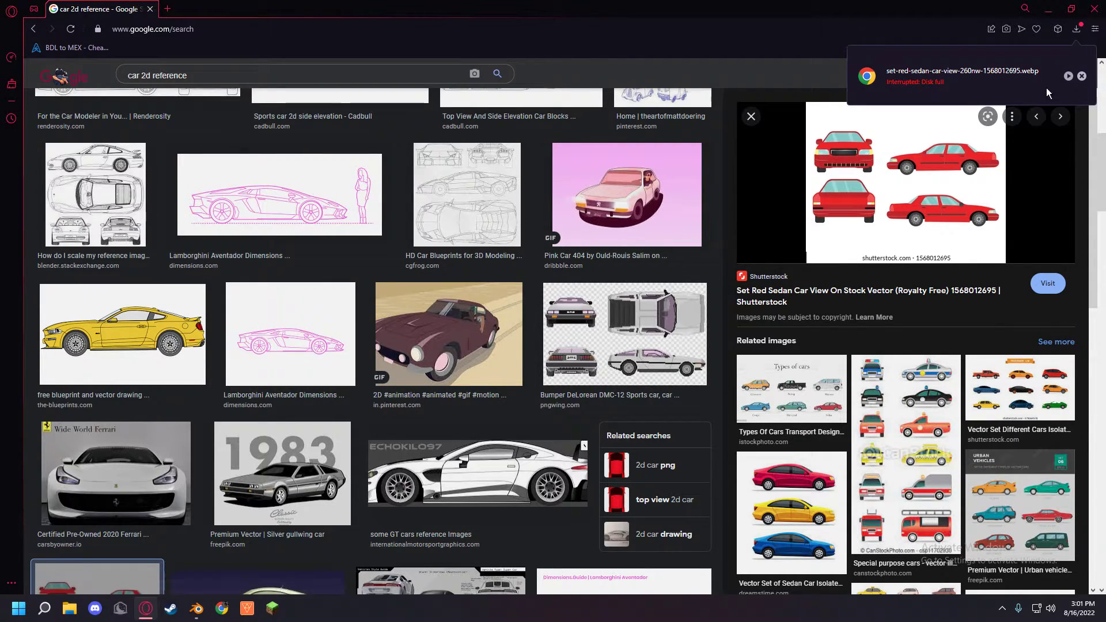
- Switch to File Explorer and check the properties of the Downloads folder
key(super+e)
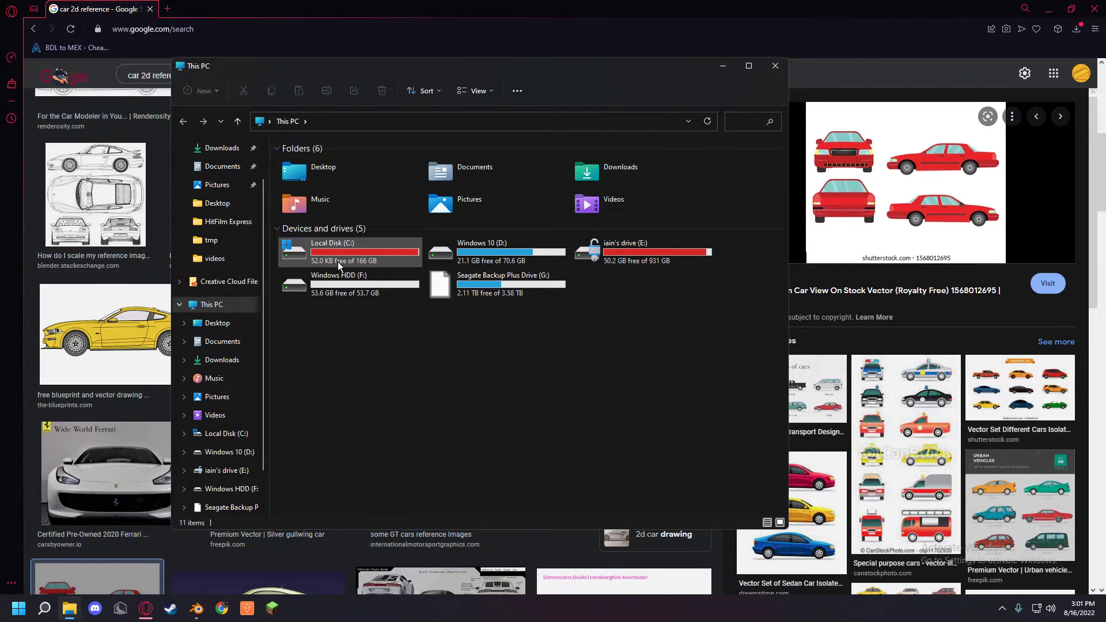
click(223, 360)
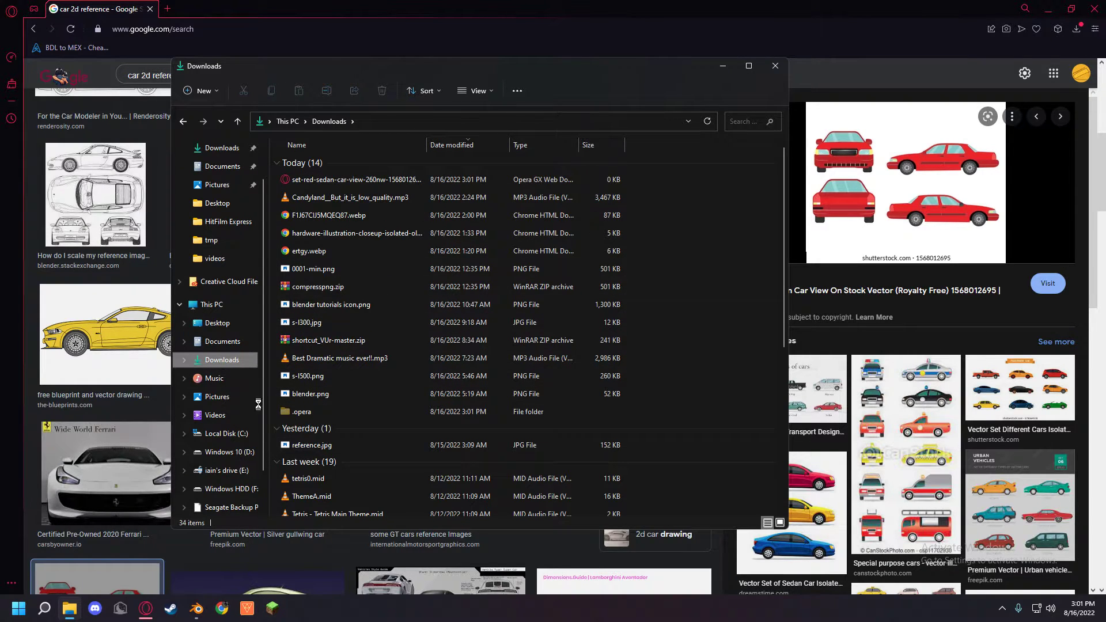
right_click(225, 360)
click(248, 350)
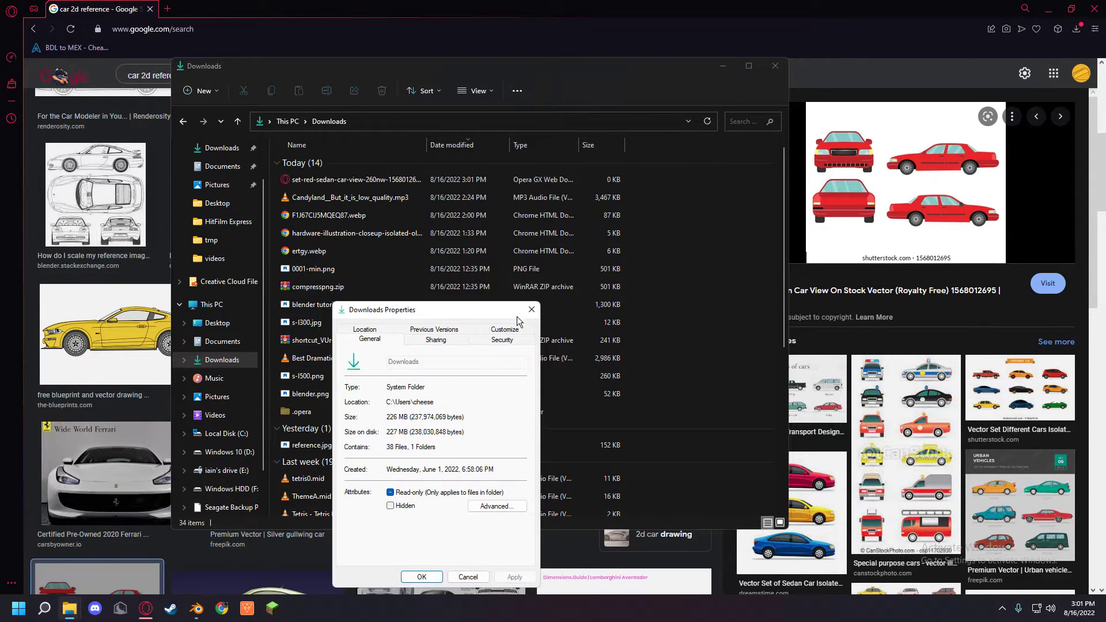
click(533, 309)
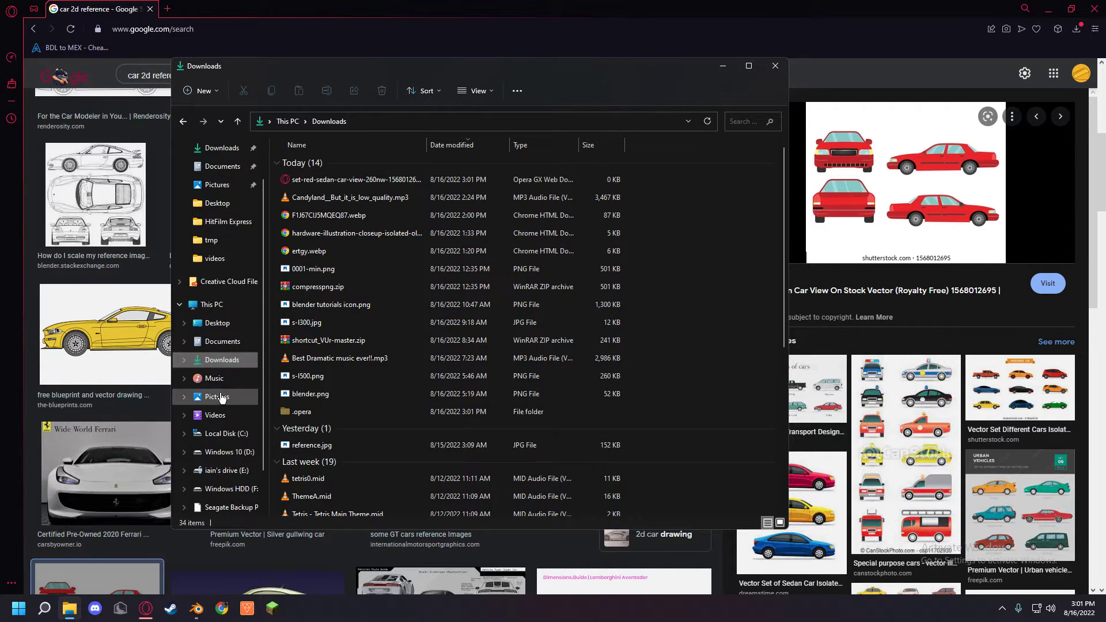
- Inspect the tmp folder on Local Disk (C:) and the Captures folder in Videos for files to clear
click(225, 434)
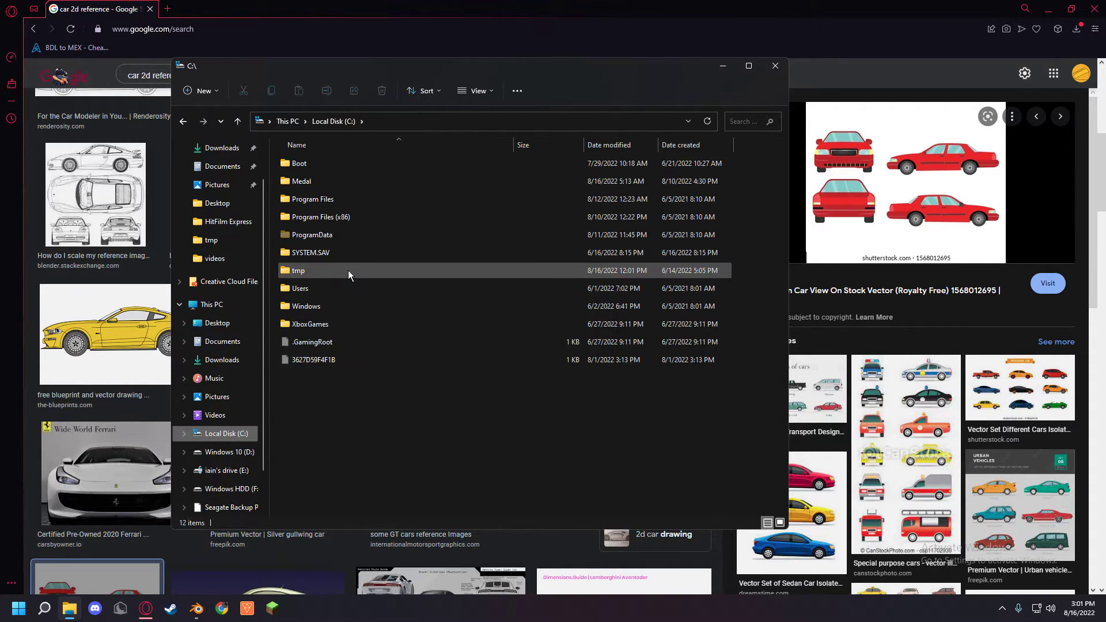
click(348, 271)
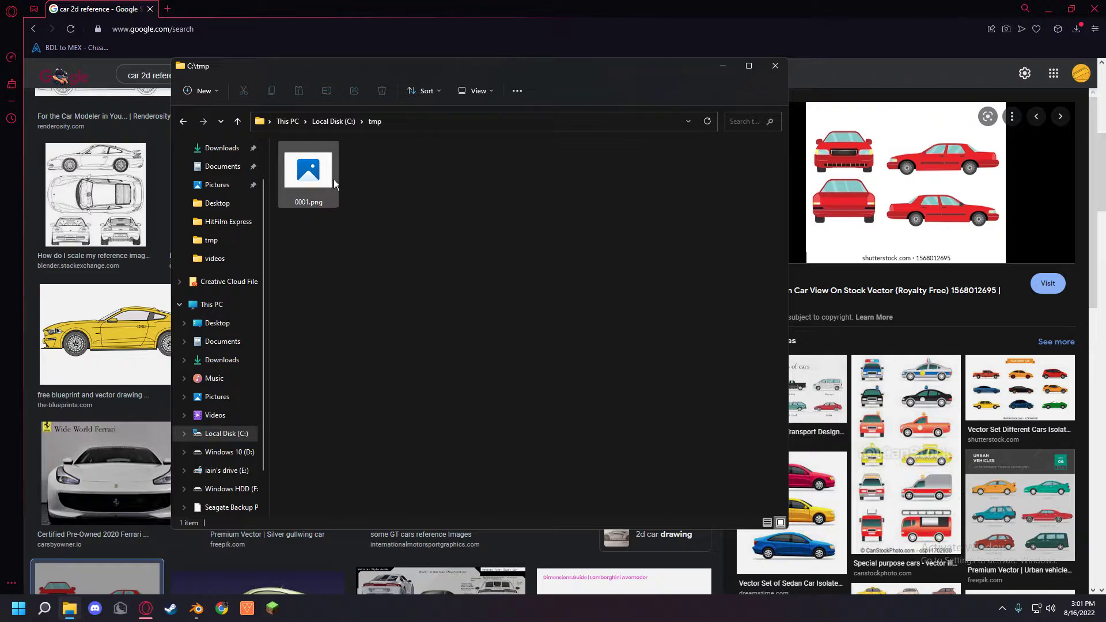
click(225, 416)
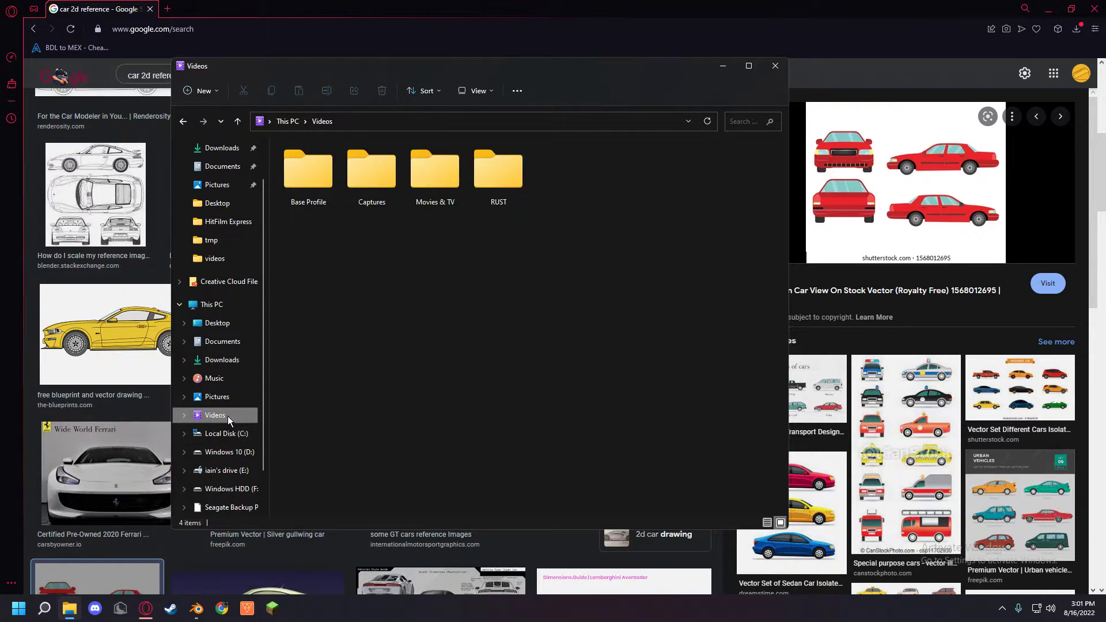
double_click(372, 172)
click(183, 122)
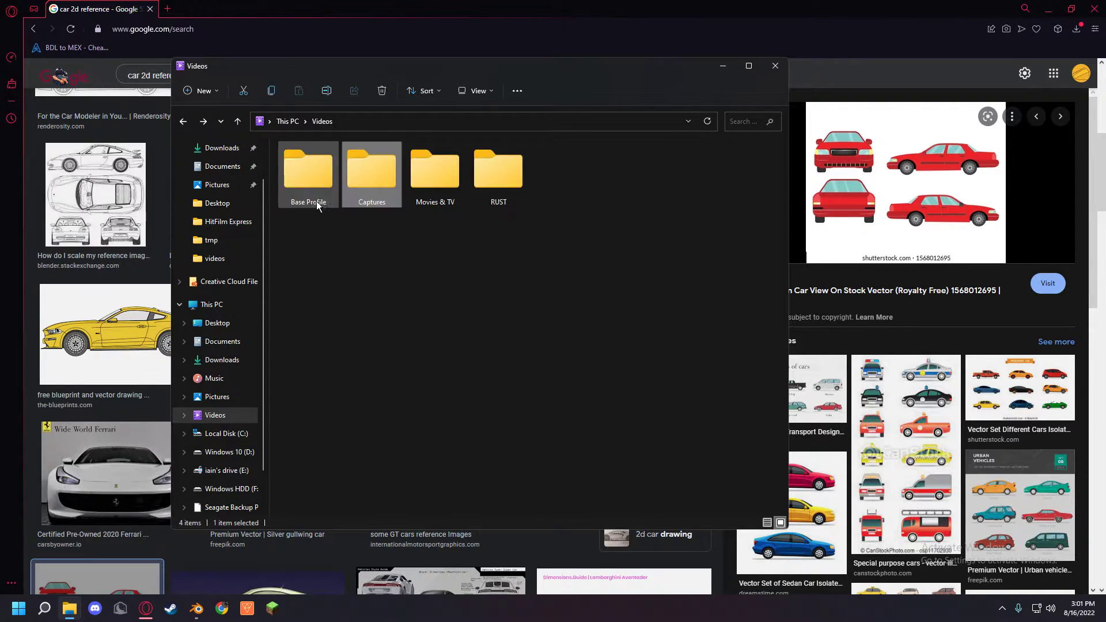
- Delete both Base Profile MP4 recordings from the Base Profile folder in Videos
double_click(306, 190)
drag(437, 181, 279, 167)
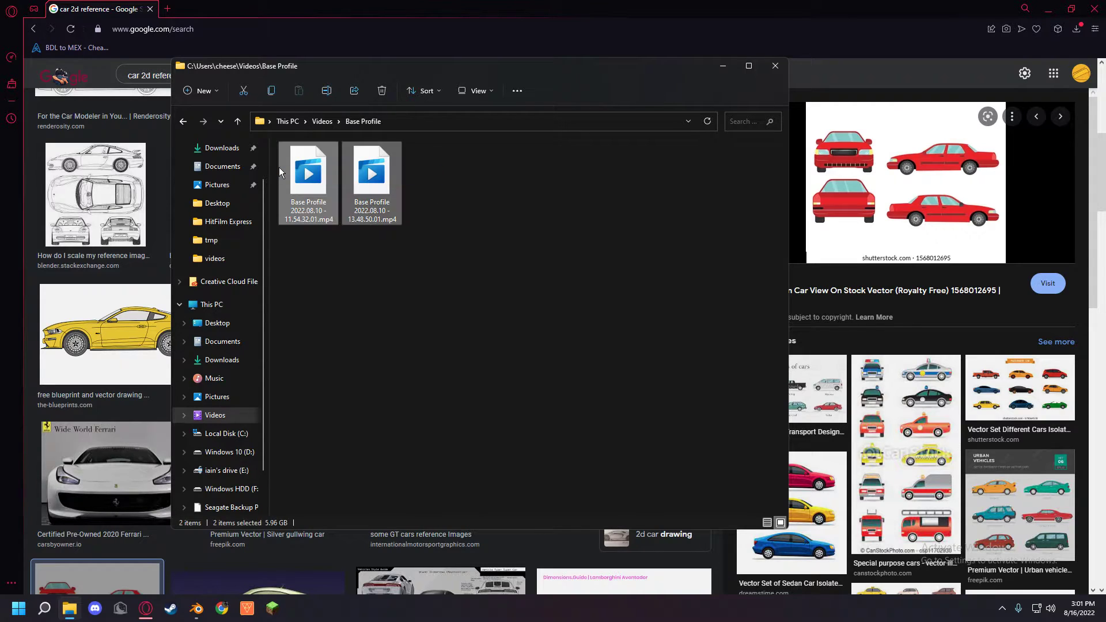
key(Delete)
- Inspect the Movies & TV and RUST folders in Videos for files to clear
click(184, 121)
double_click(429, 182)
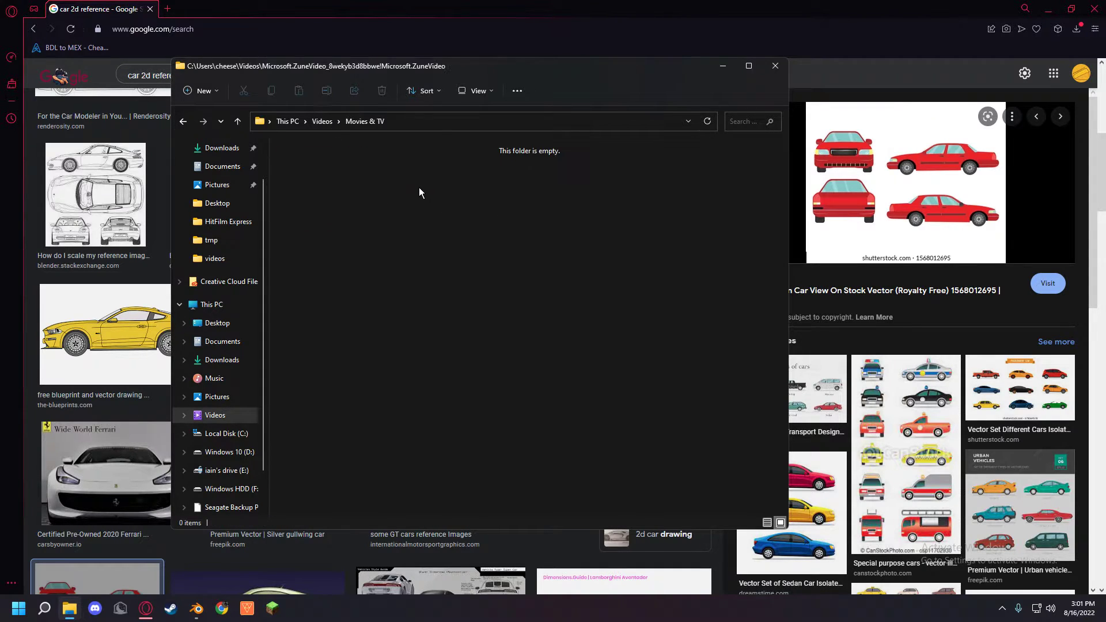
click(183, 122)
double_click(497, 172)
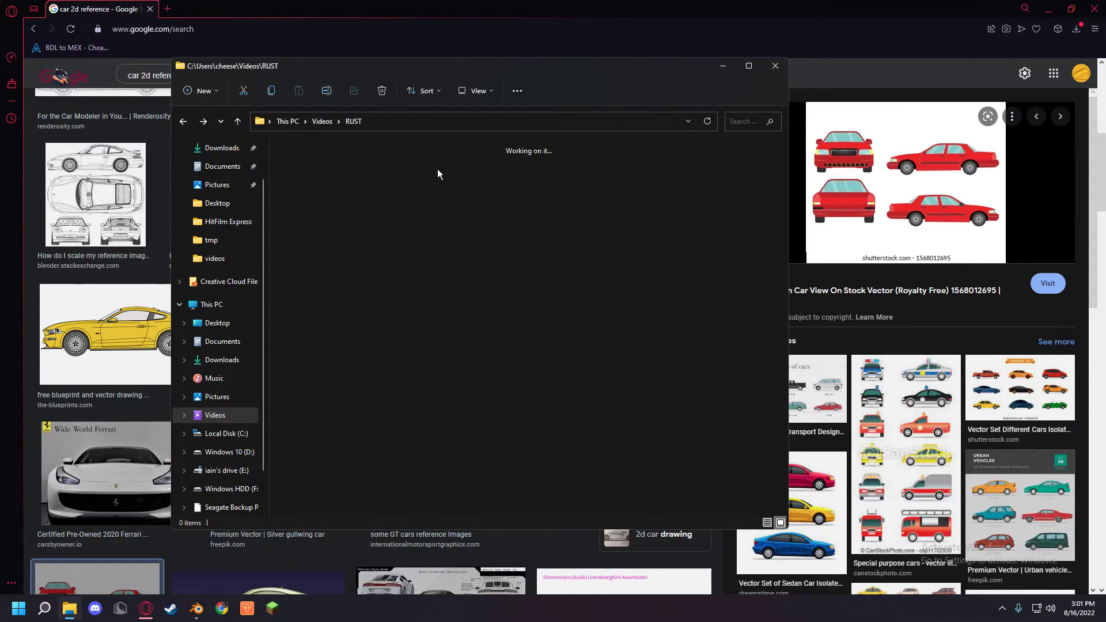
click(183, 122)
- Check the free space of the drives under This PC
click(211, 306)
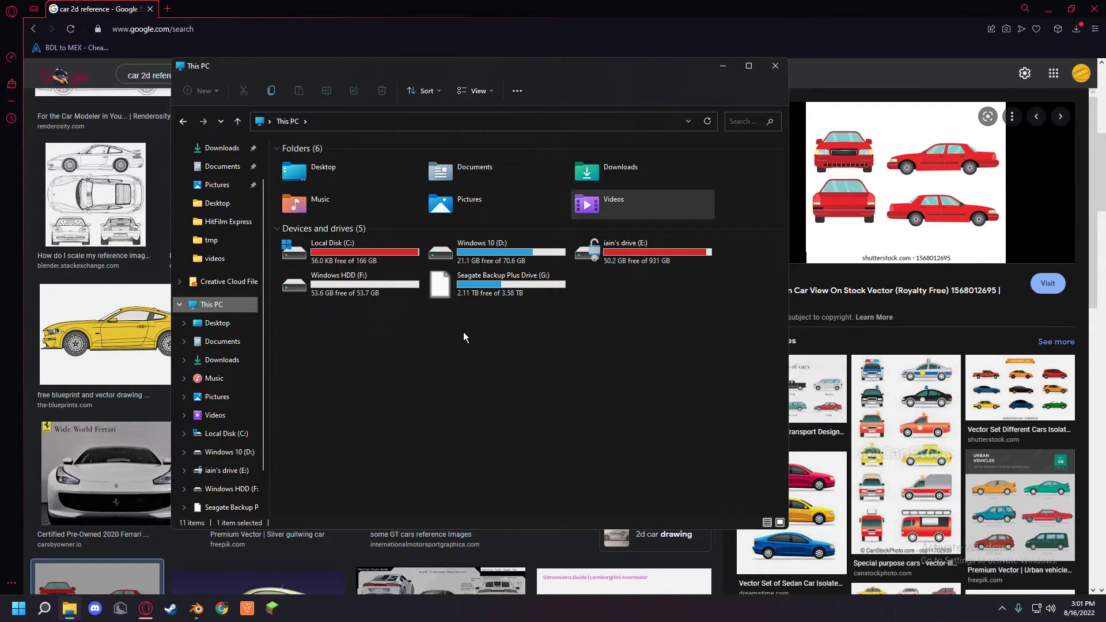
right_click(585, 354)
click(628, 403)
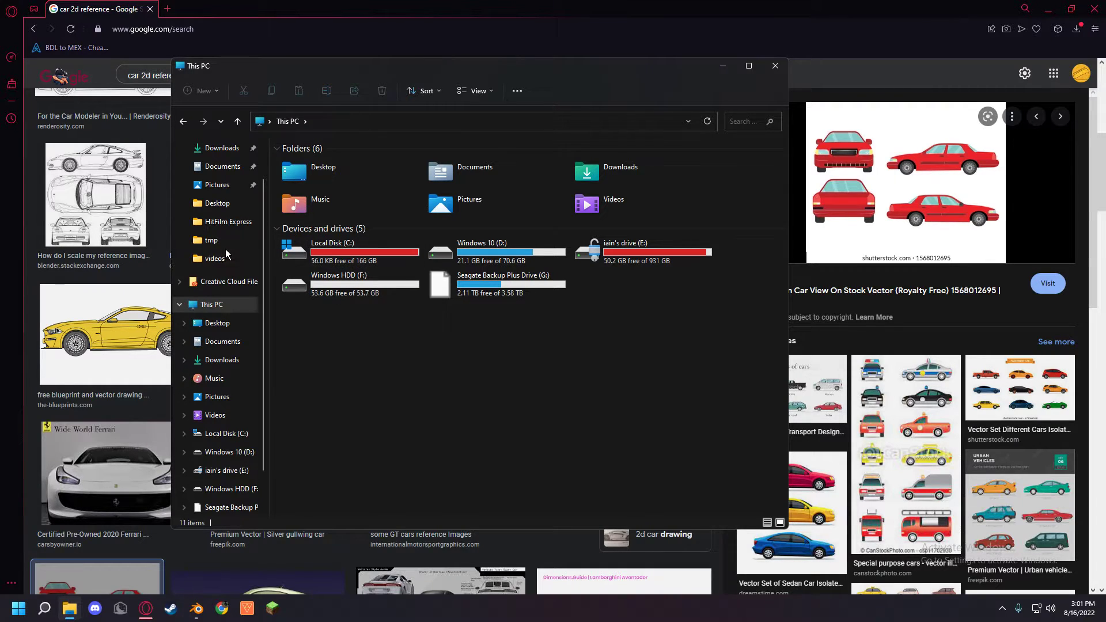
- Delete Editor.mp4 from the HitFilm Express folder on the desktop and return to the This PC drive overview
click(228, 222)
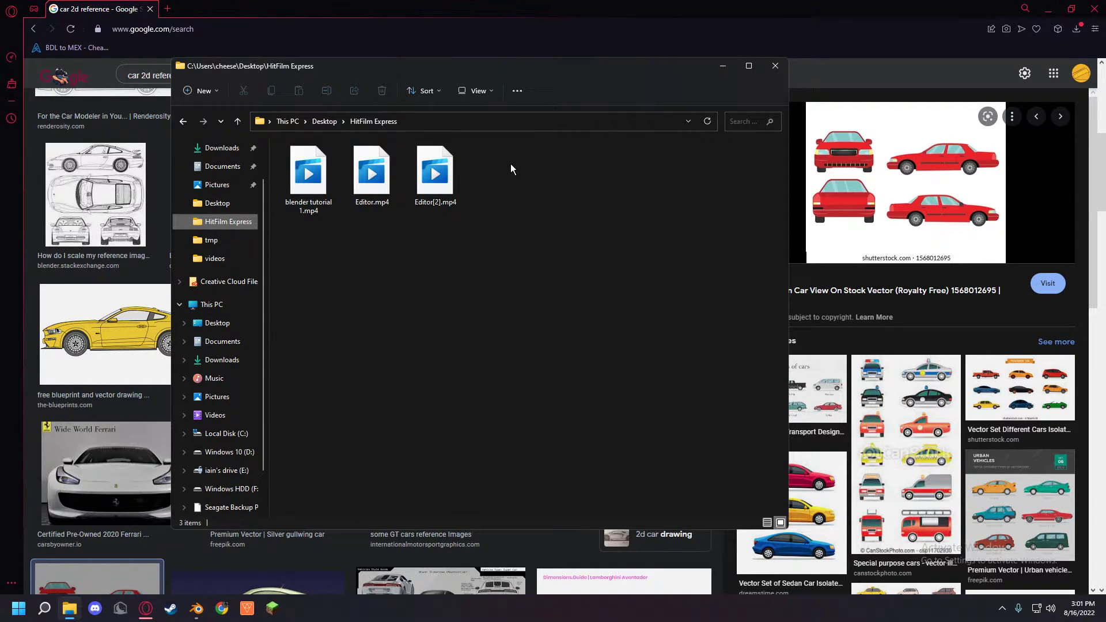
click(389, 187)
click(534, 190)
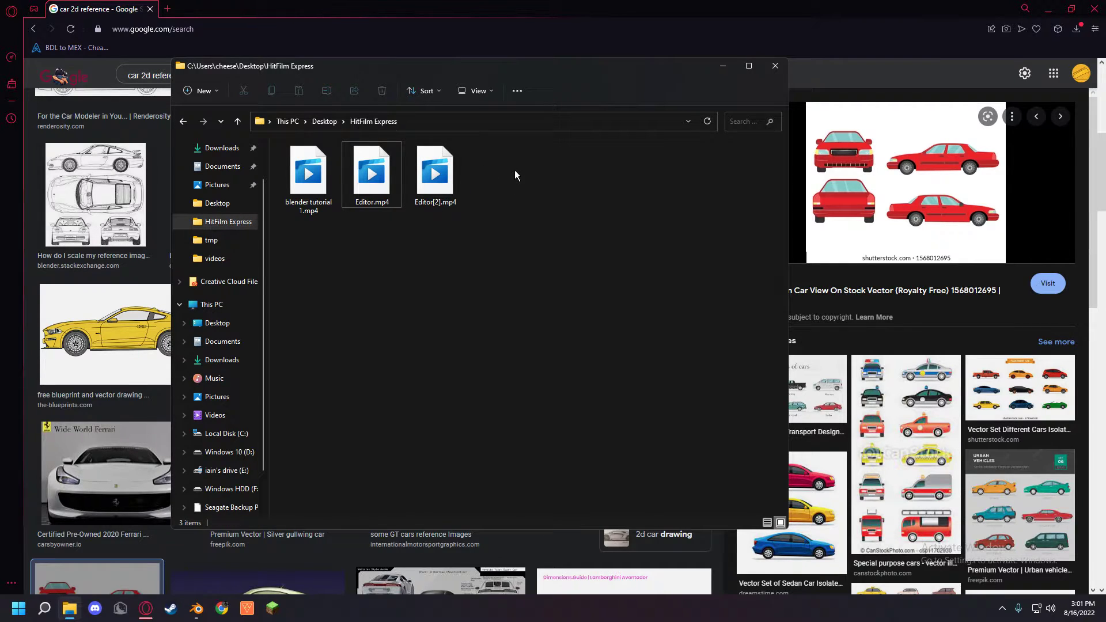
click(397, 170)
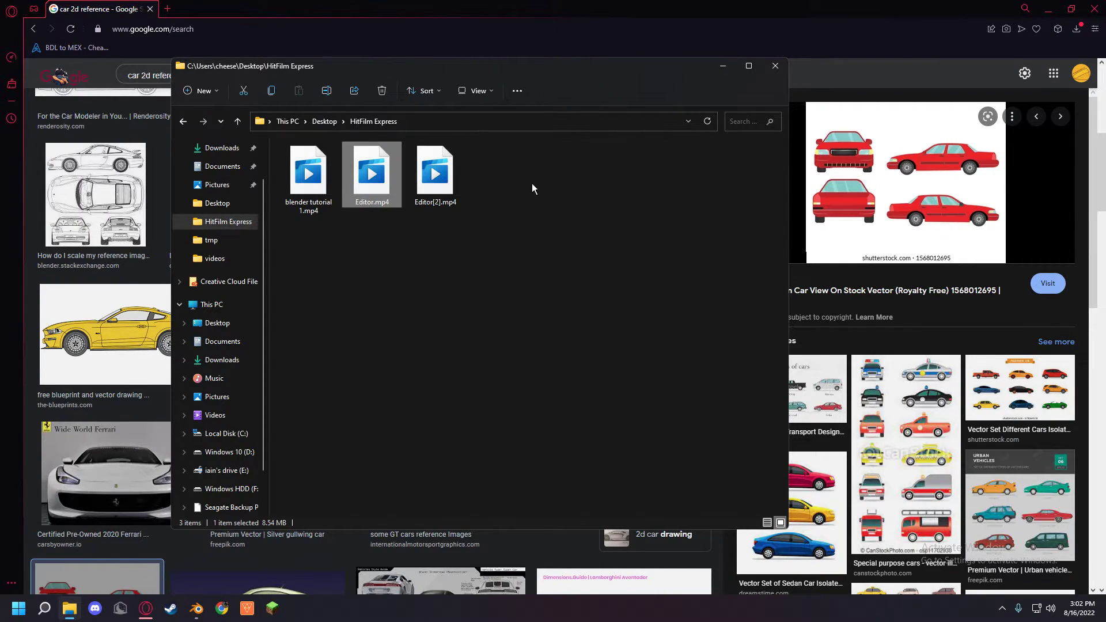
key(Delete)
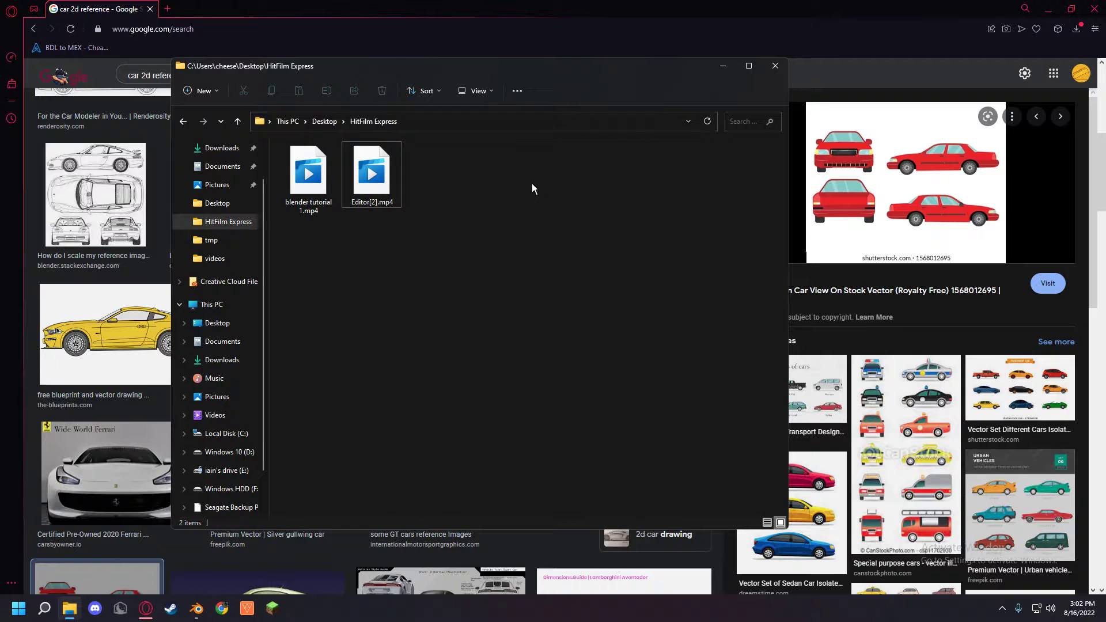
click(207, 311)
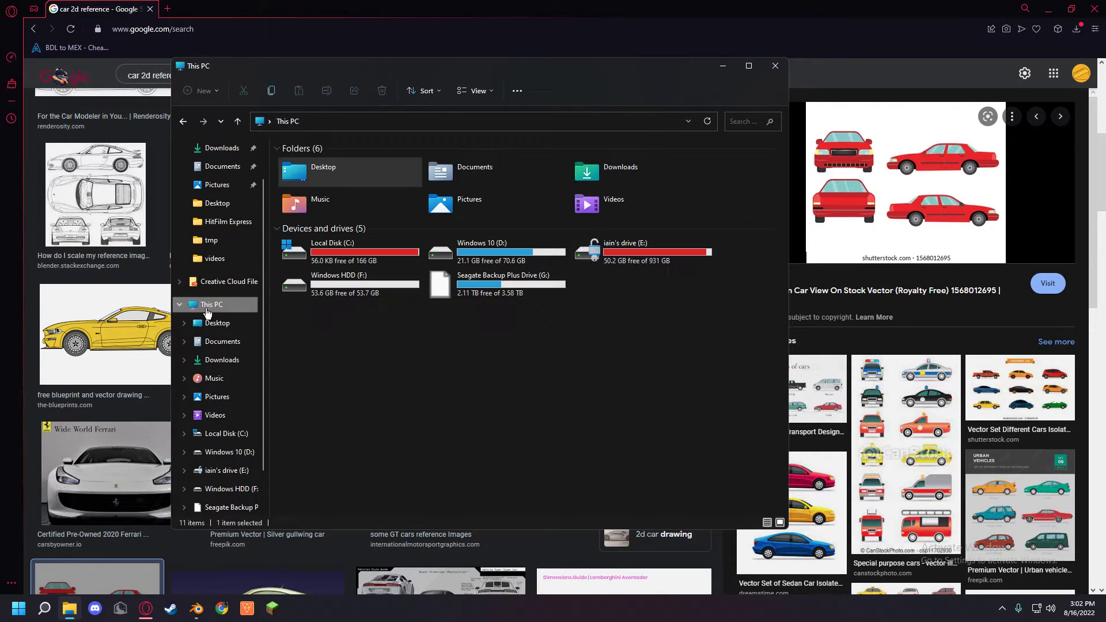
- Copy blender tutorial 1.mp4 and Editor[2].mp4 from the desktop's HitFilm Express folder to the E: drive
right_click(489, 353)
click(562, 396)
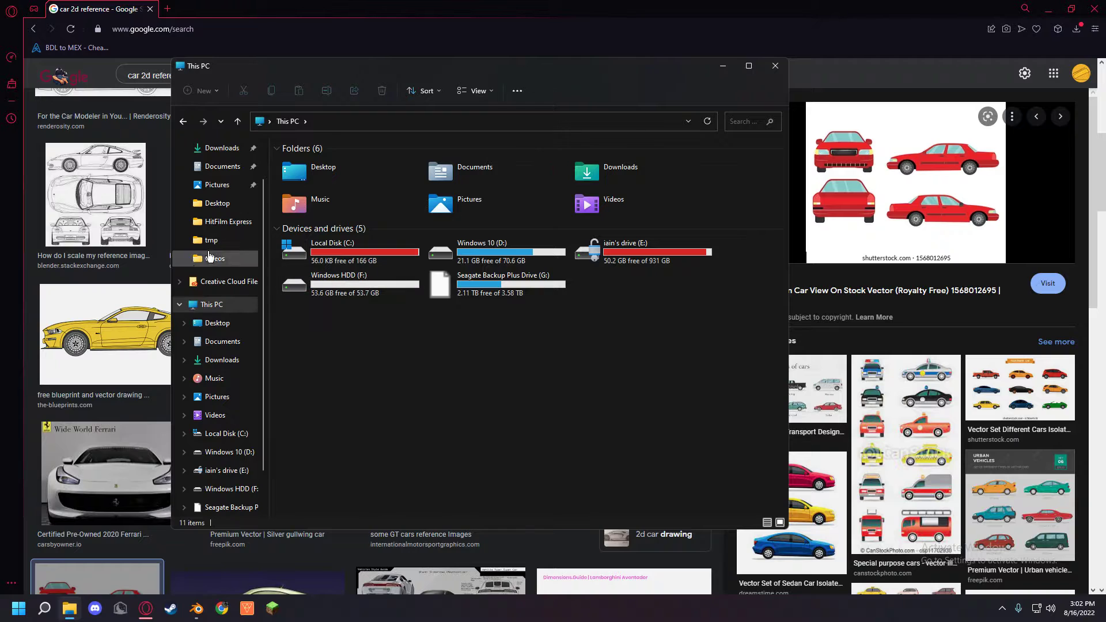
click(219, 222)
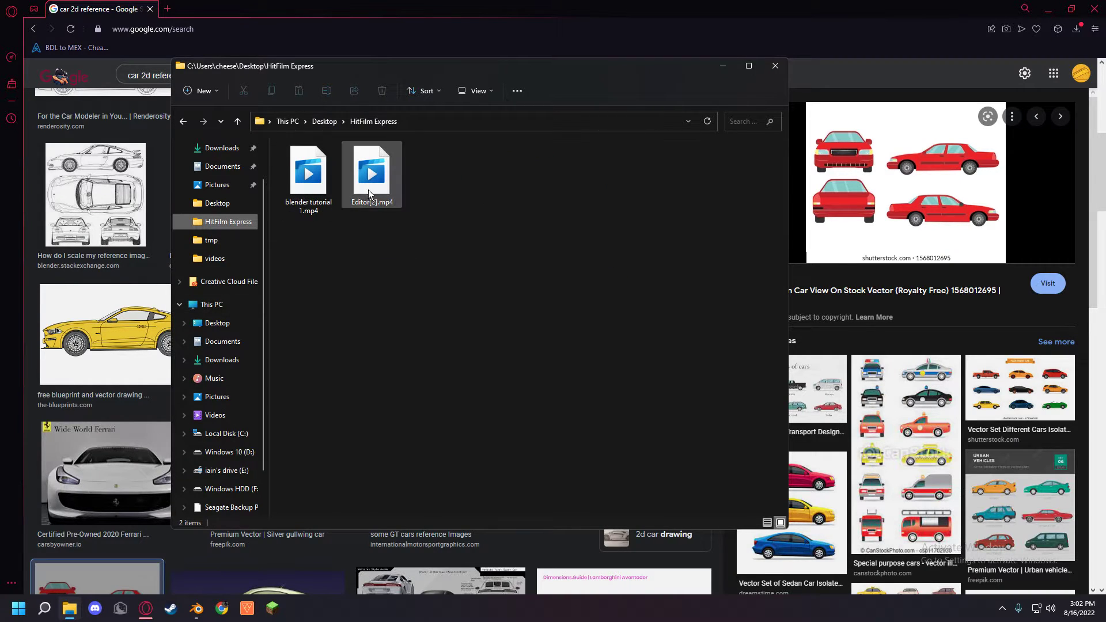
drag(468, 176, 234, 455)
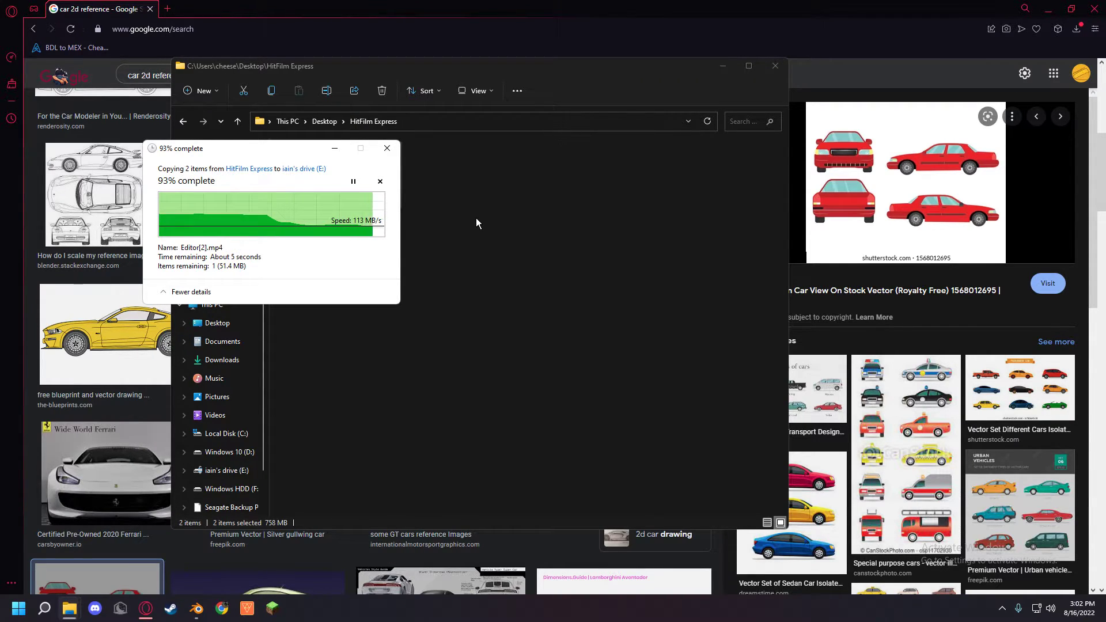
- Delete the original blender tutorial 1.mp4 and Editor[2].mp4 from the HitFilm Express folder and return to the This PC drive overview
drag(440, 178, 316, 185)
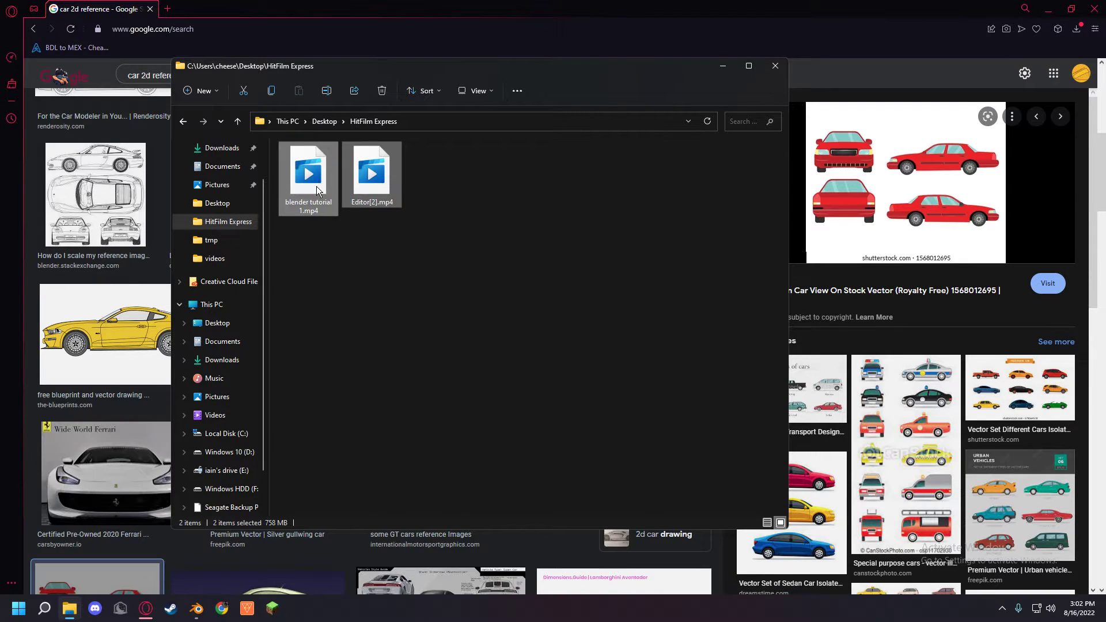
key(Delete)
click(210, 305)
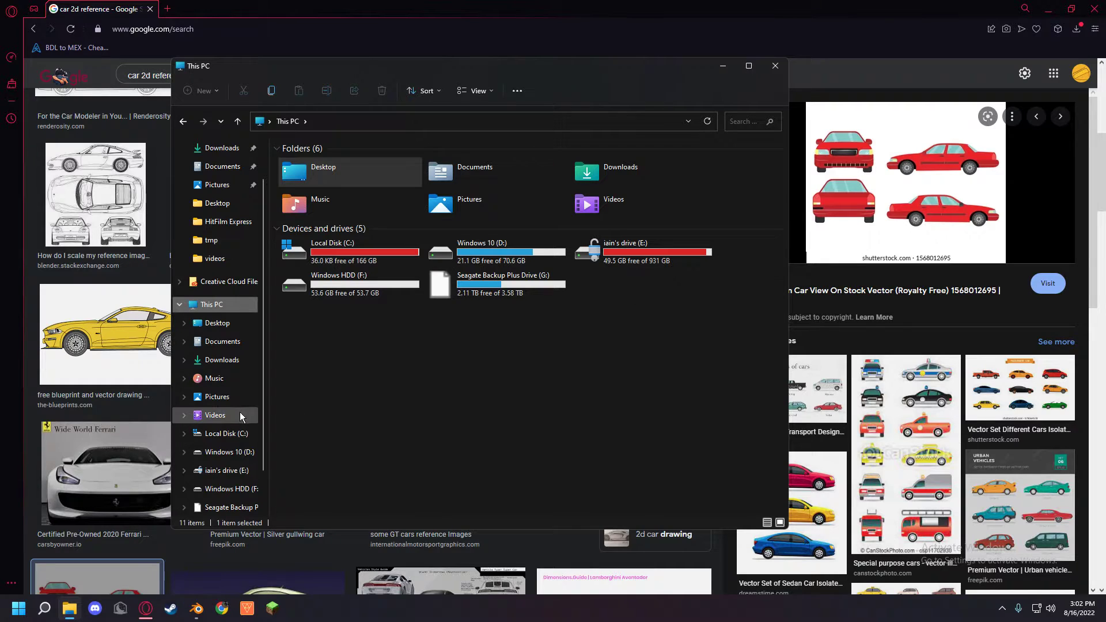
- Check the size of the Pictures folder in its properties
click(218, 397)
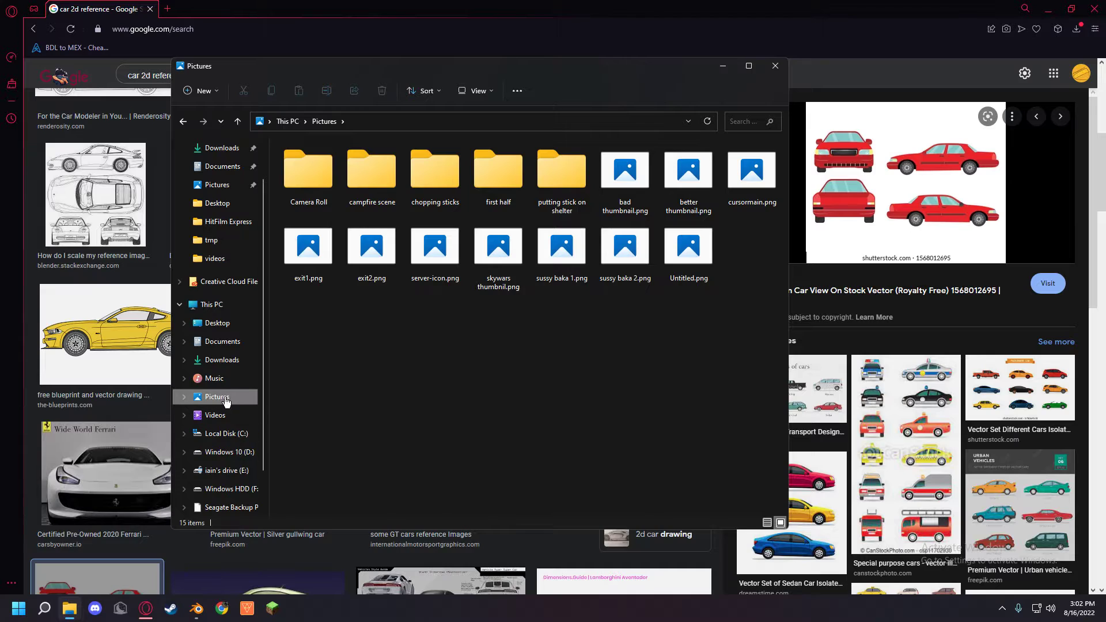
right_click(233, 397)
click(297, 390)
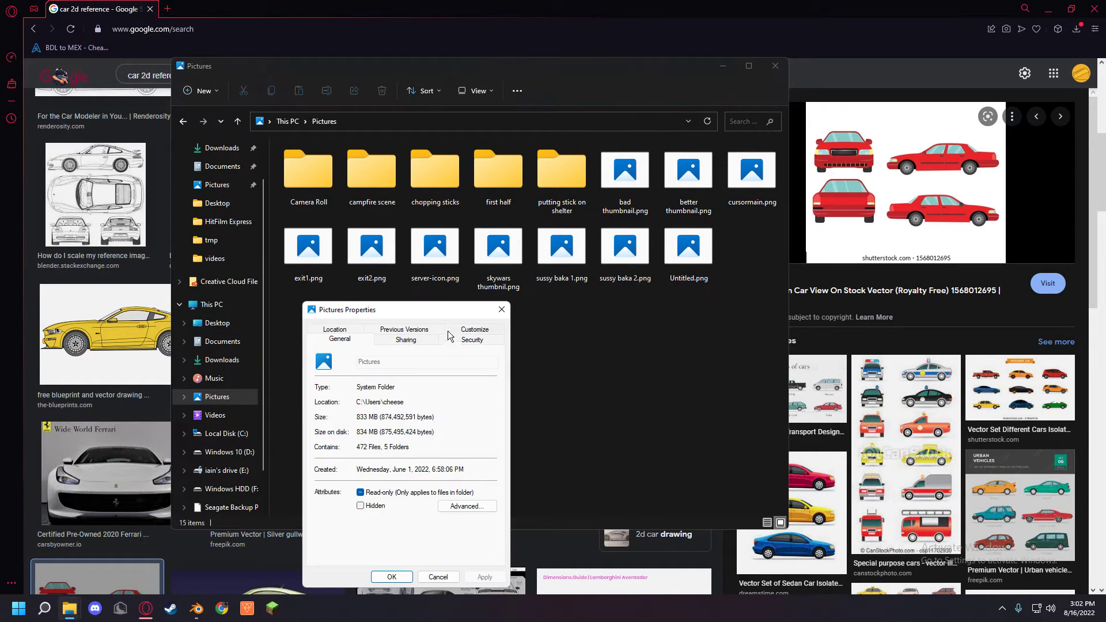
click(502, 312)
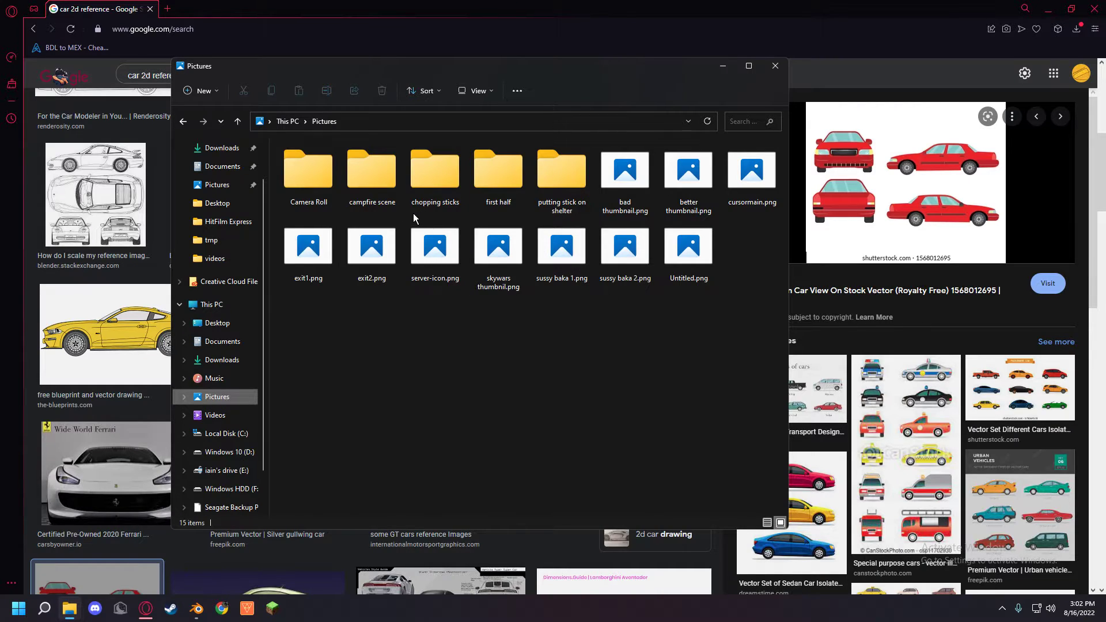
- Inspect the E: drive's Desktop recordings folder and check the properties of the user's Desktop folder
click(217, 323)
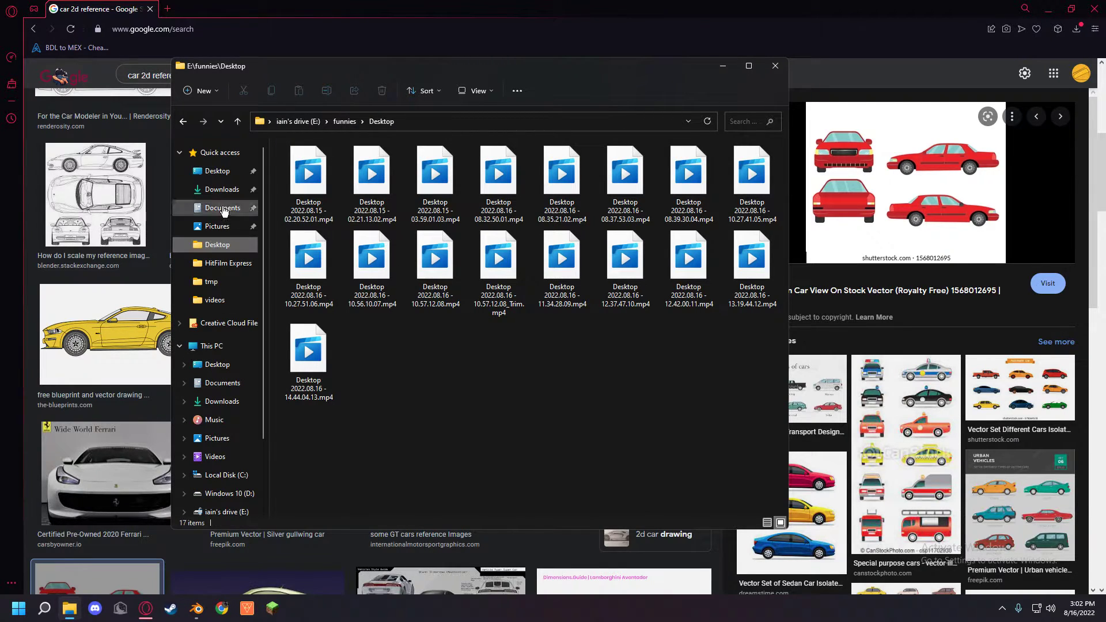
click(218, 171)
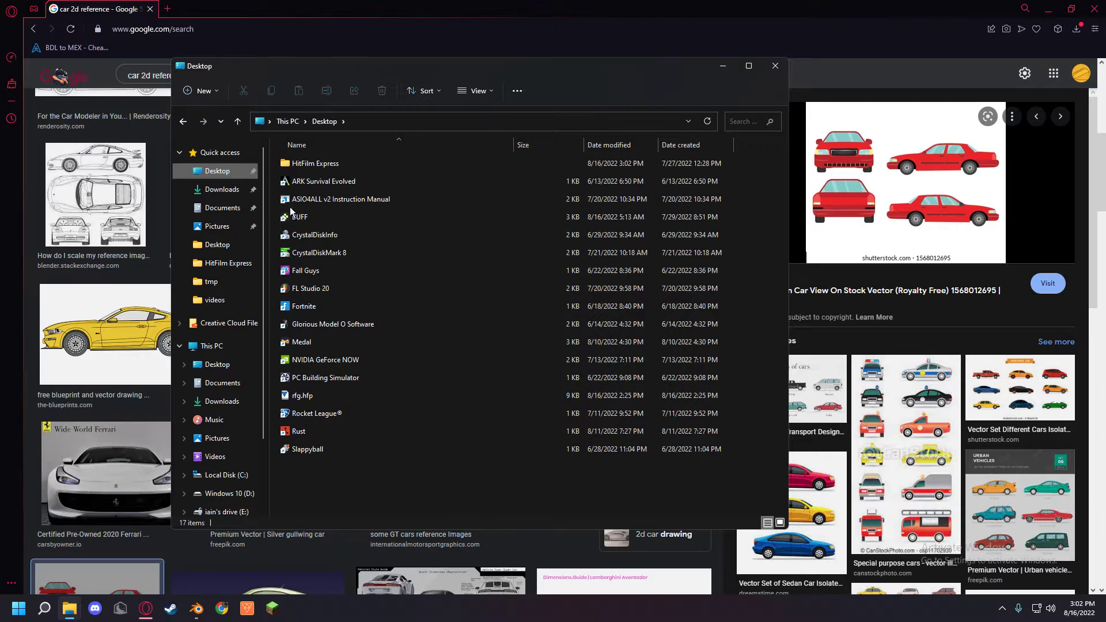
right_click(222, 165)
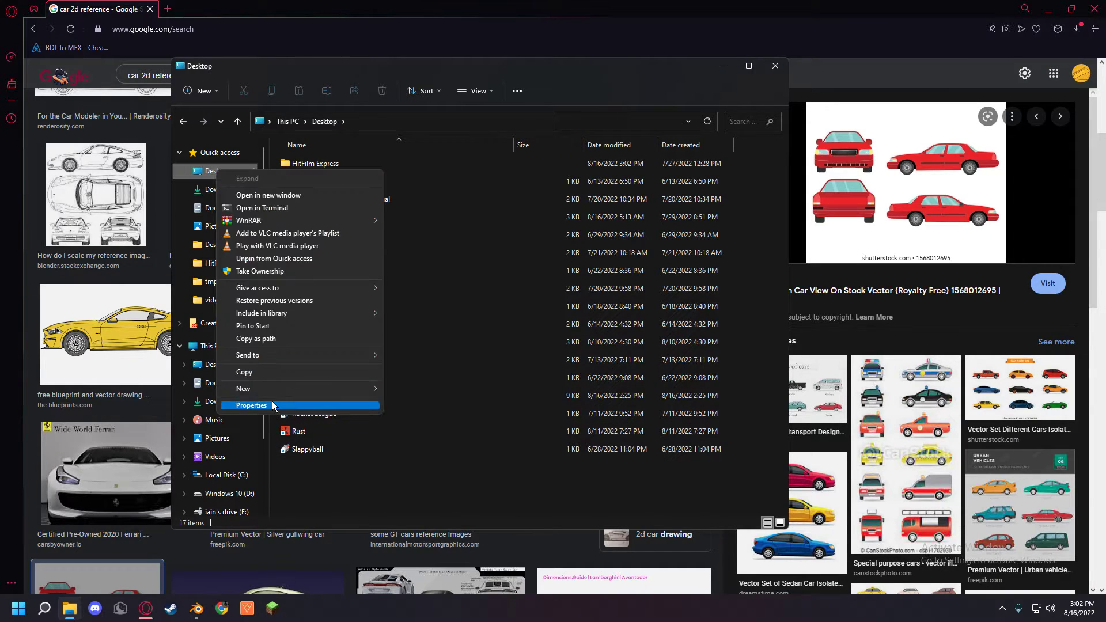
click(288, 406)
click(476, 320)
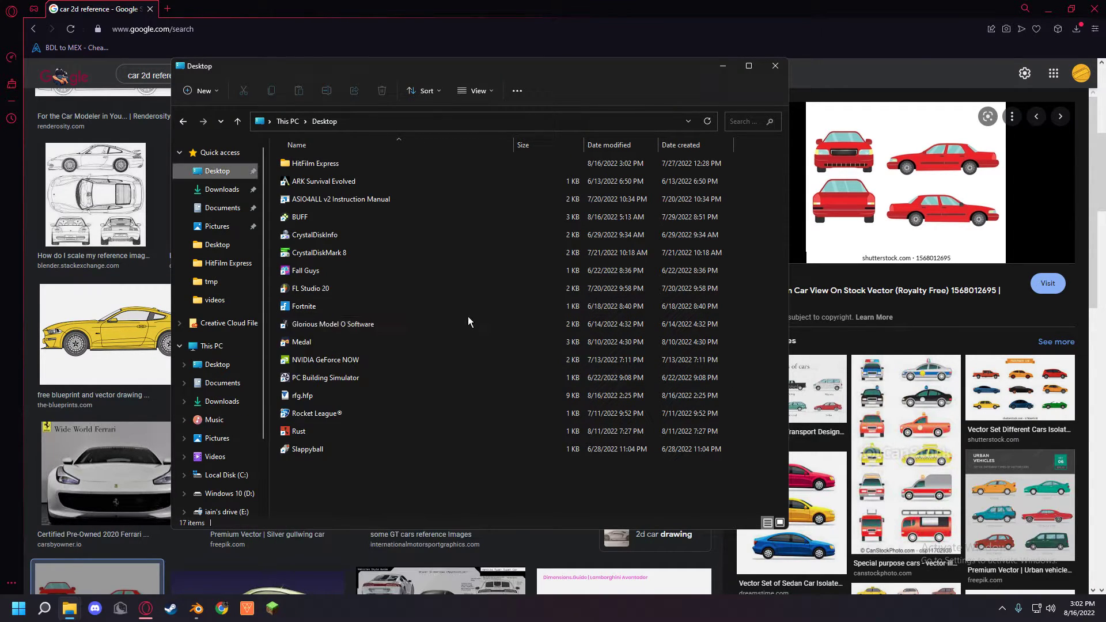
- Look through the HitFilm Express, Desktop recordings, Videos and Network locations, and recheck the free space of the drives under This PC
click(228, 264)
click(232, 247)
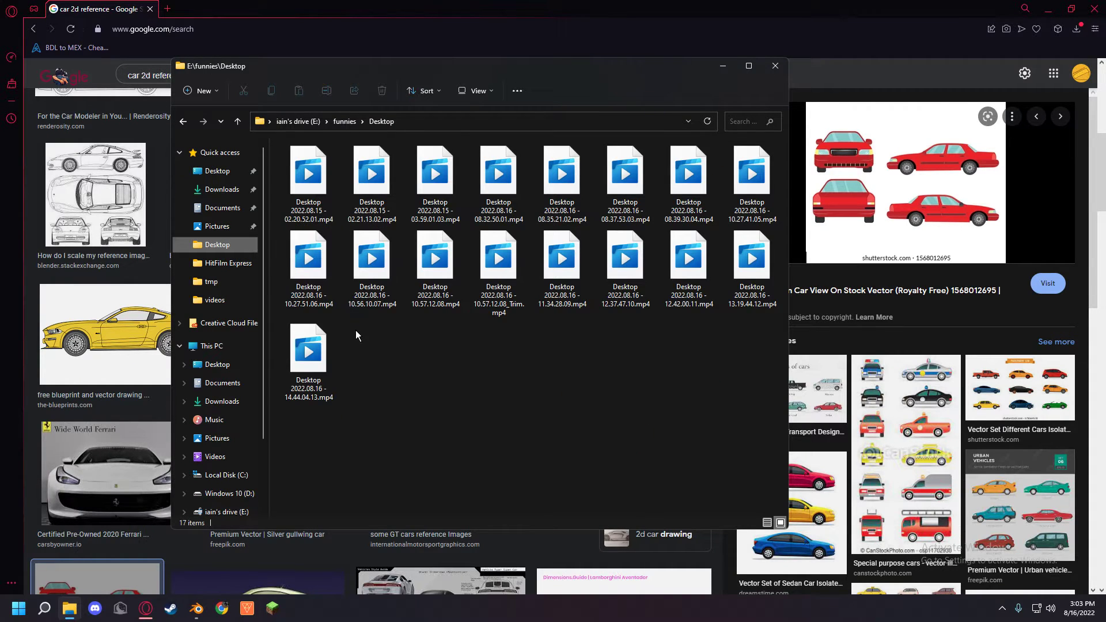
scroll(231, 391, down, 3)
click(225, 342)
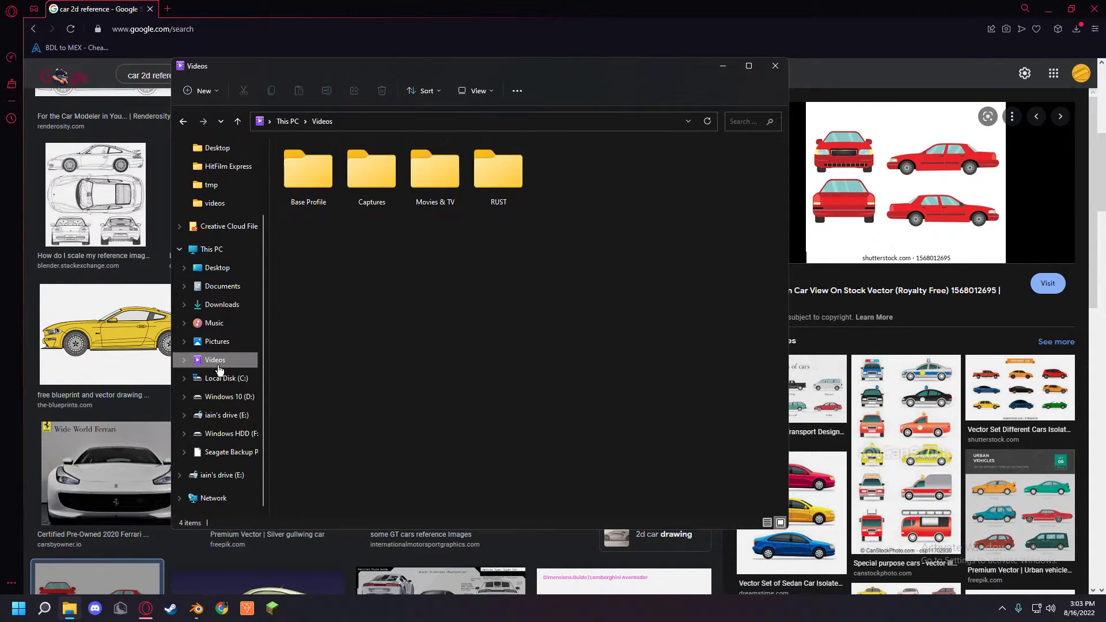
click(230, 361)
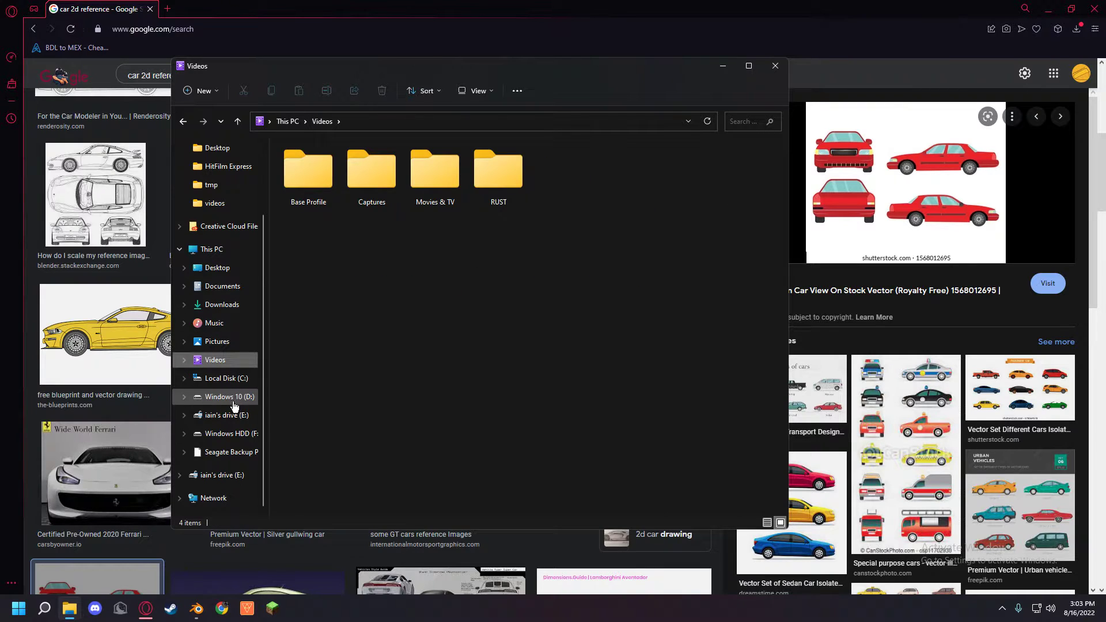
click(223, 498)
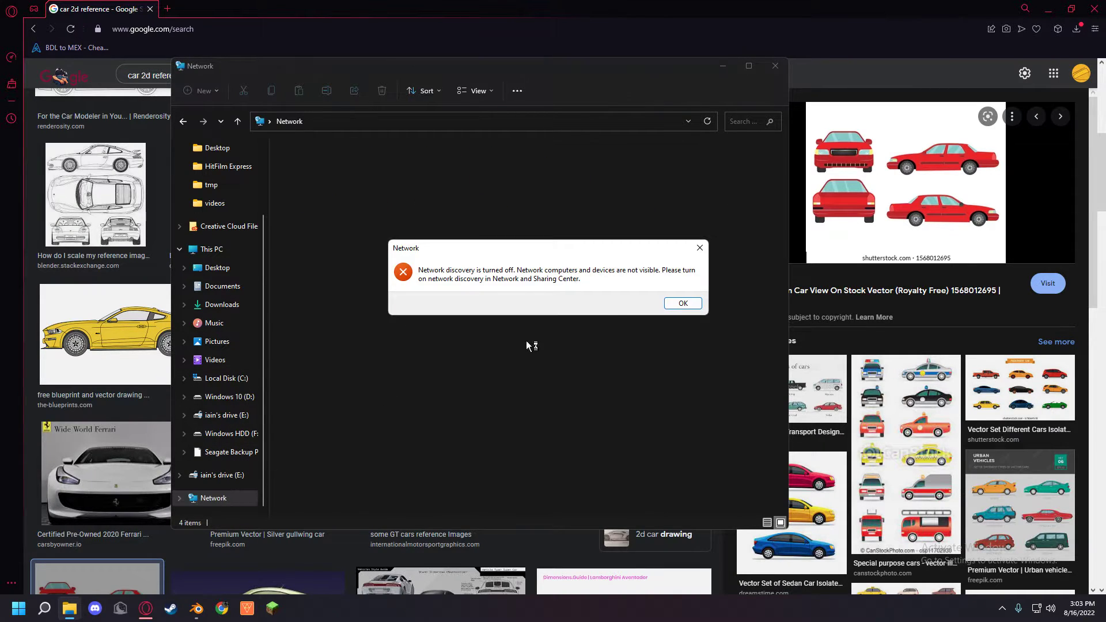
click(683, 304)
click(212, 250)
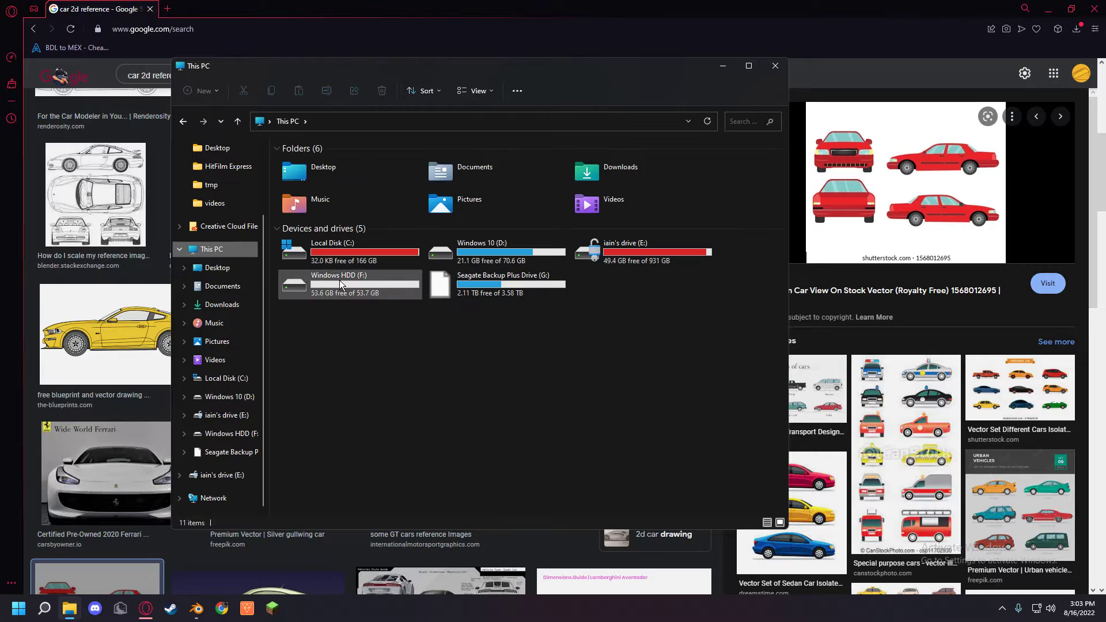
- Return to the browser and save the red sedan views image as set-red-sedan-car-view-260nw-1568012695.webp
click(722, 65)
right_click(852, 208)
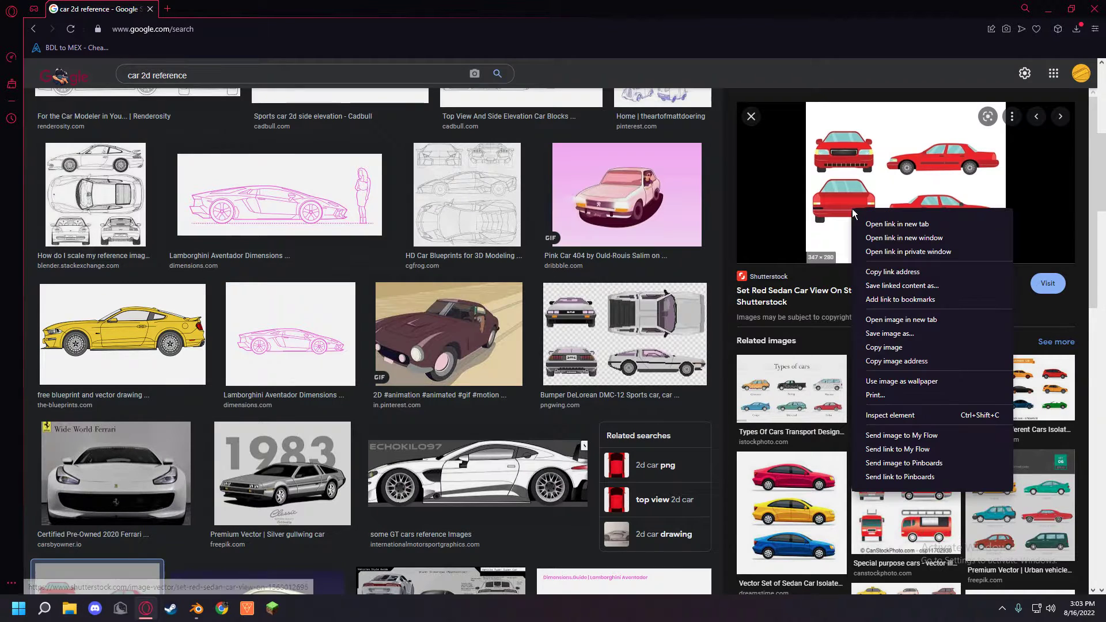
click(897, 334)
click(464, 292)
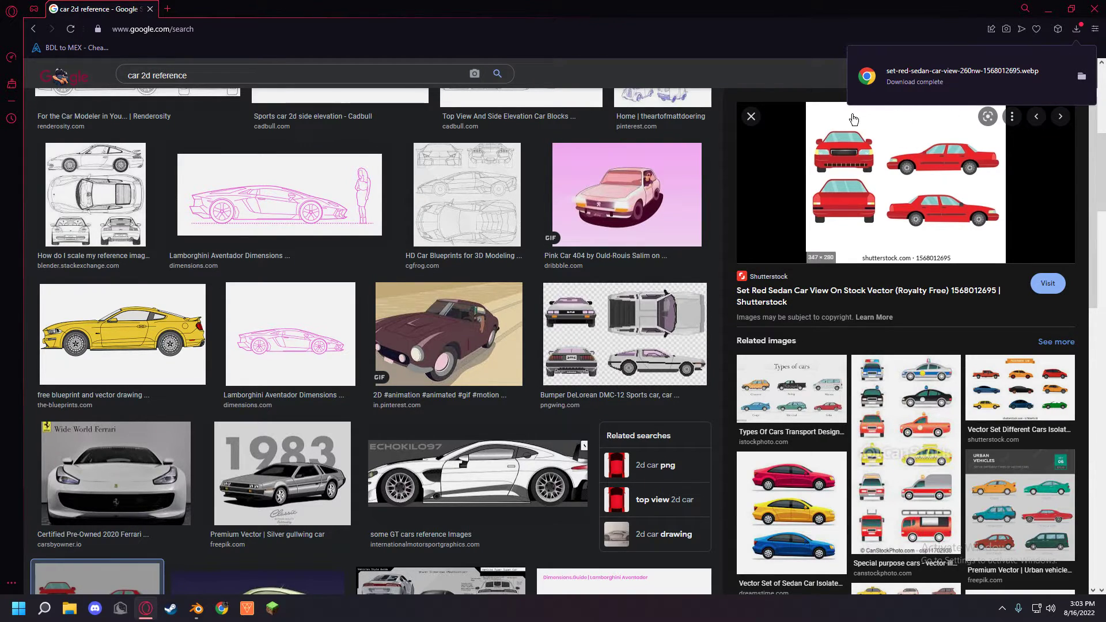
- Switch to Blender and bring the world origin to the middle of the viewport
click(197, 608)
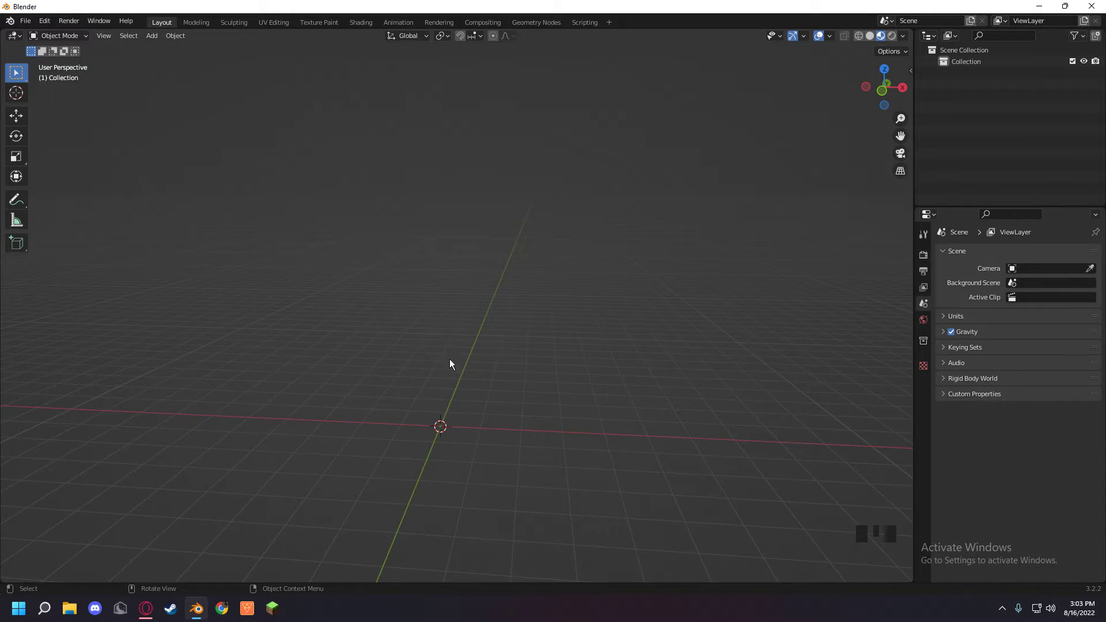
shift+middle_drag(489, 340, 529, 227)
key(shift+a)
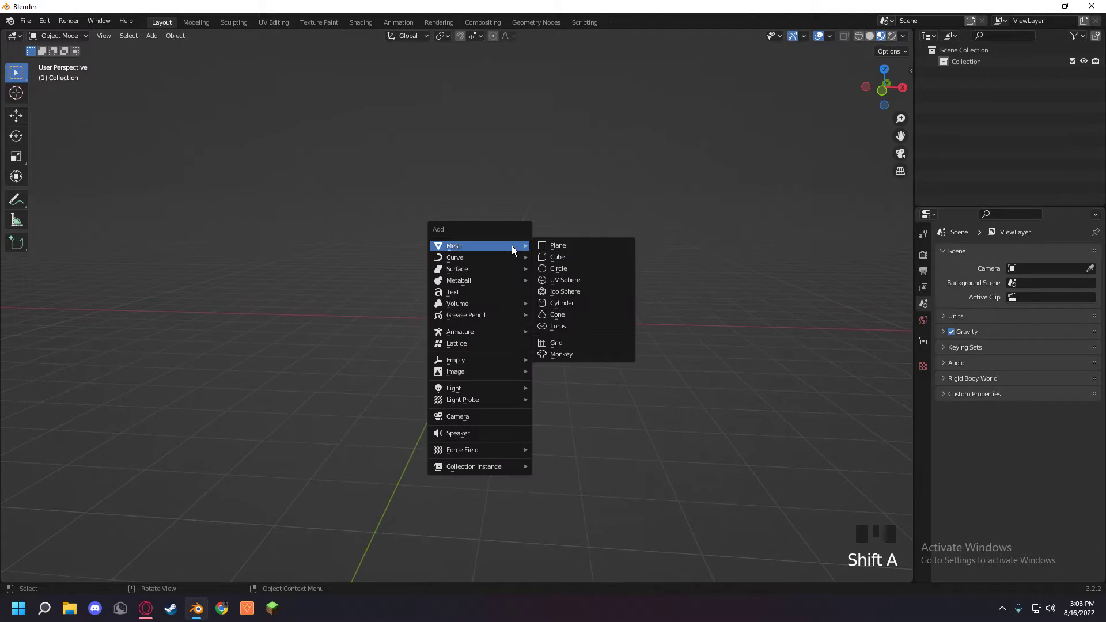
mouse_move(524, 281)
key(Escape)
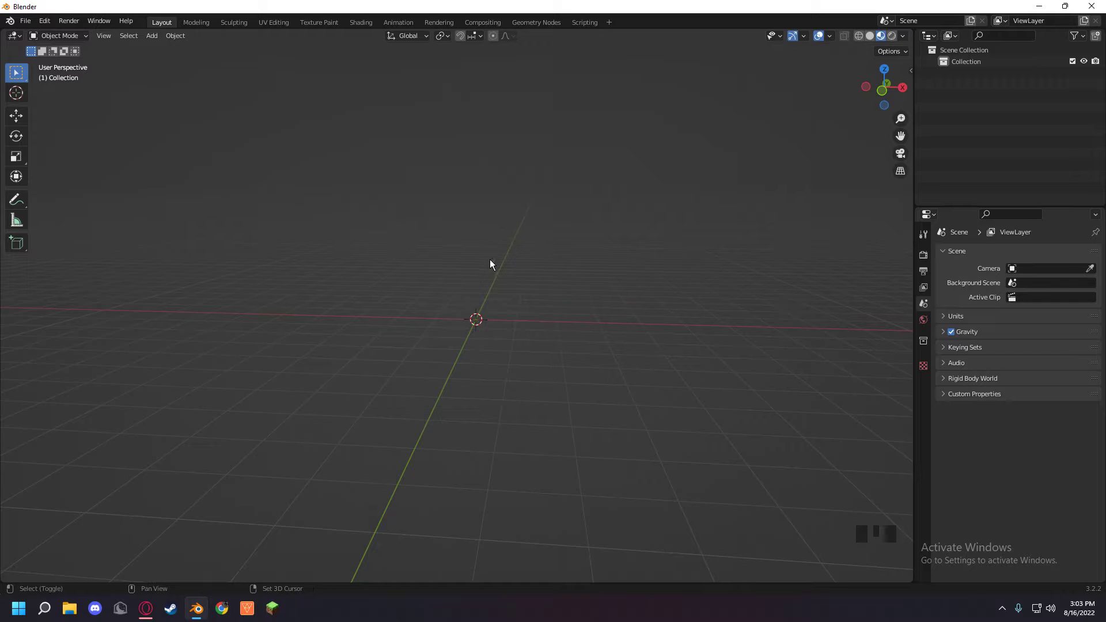
- Try adding set-red-sedan-car-view-260nw-1568012695.webp from Downloads as a reference image aligned to the perspective view
key(shift+a)
mouse_move(479, 415)
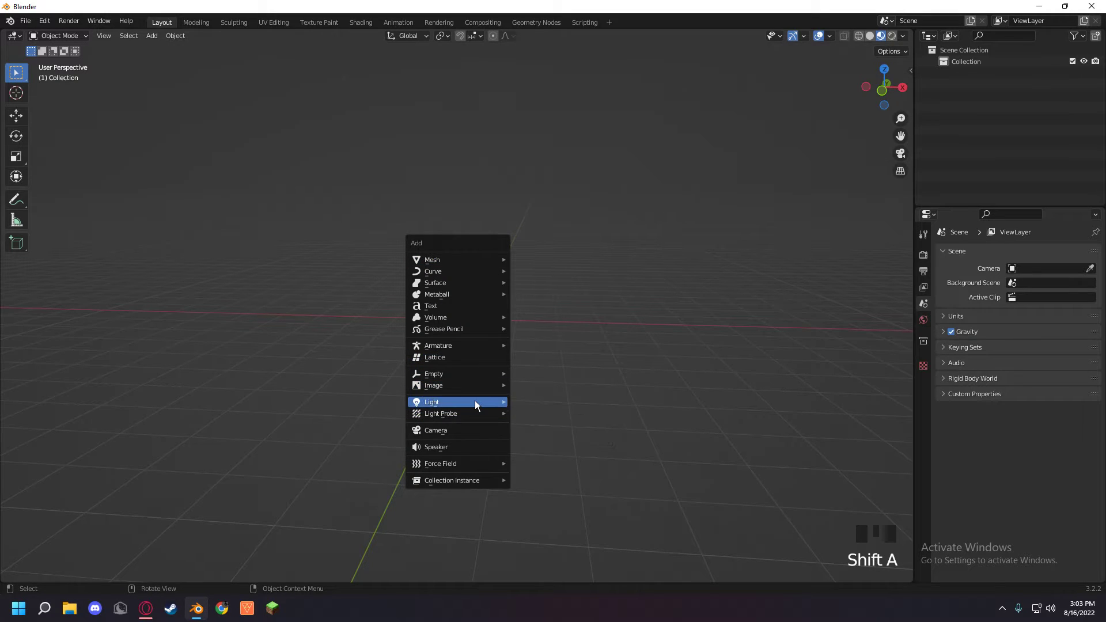
mouse_move(481, 382)
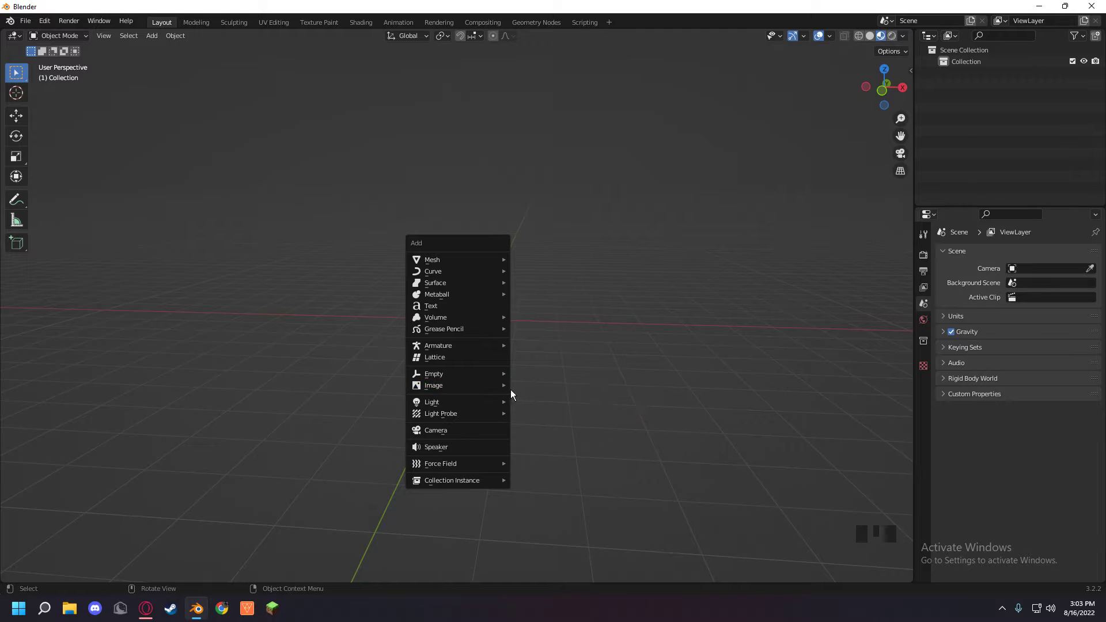
click(554, 385)
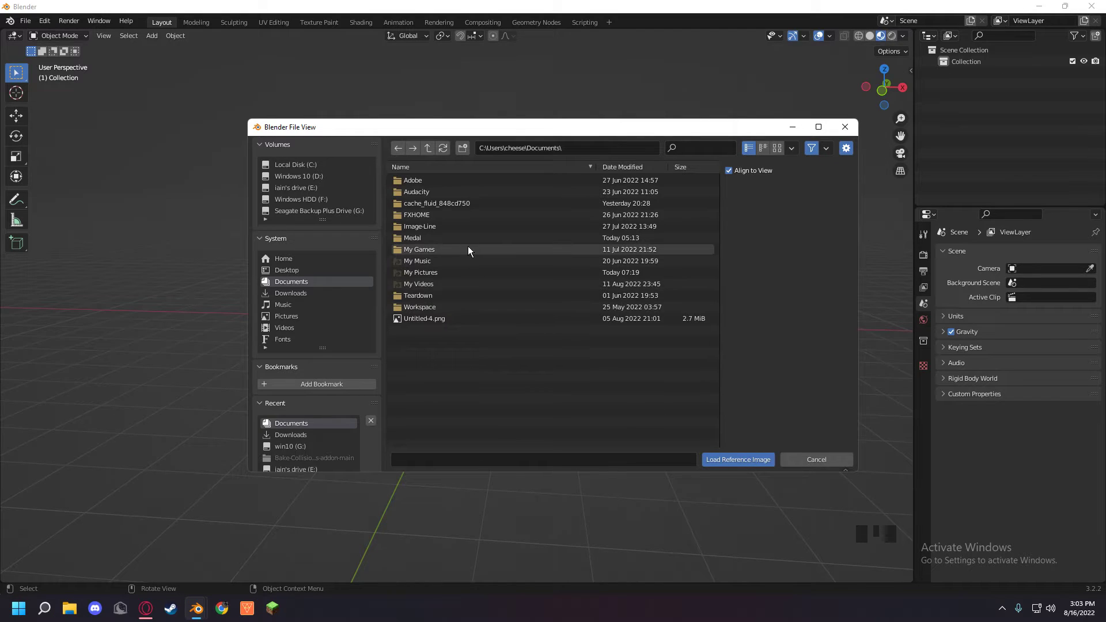
click(298, 293)
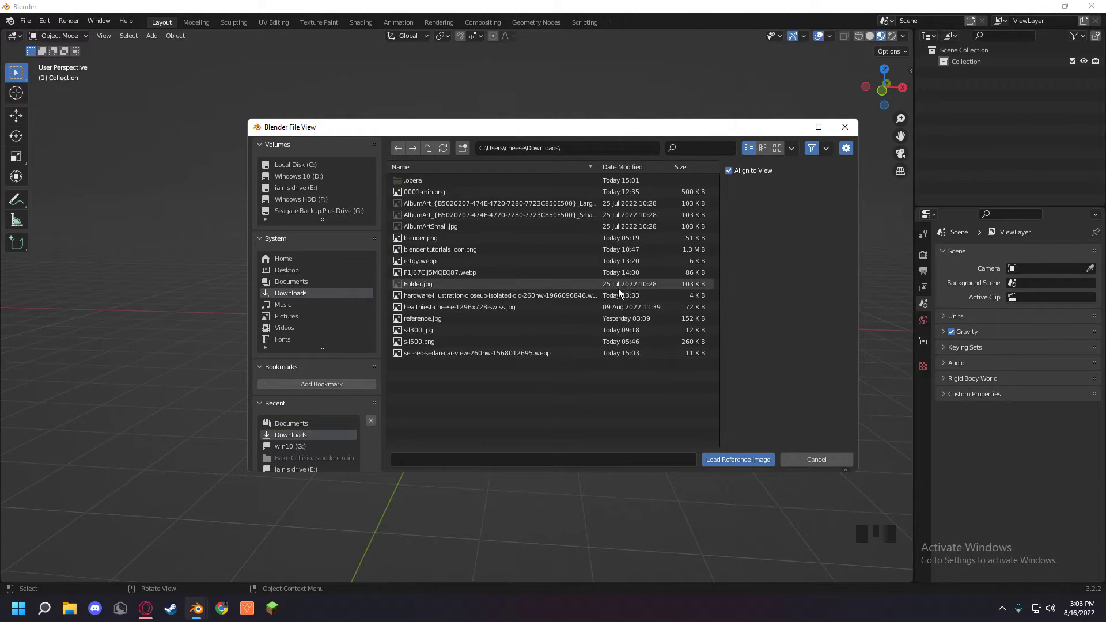
click(462, 353)
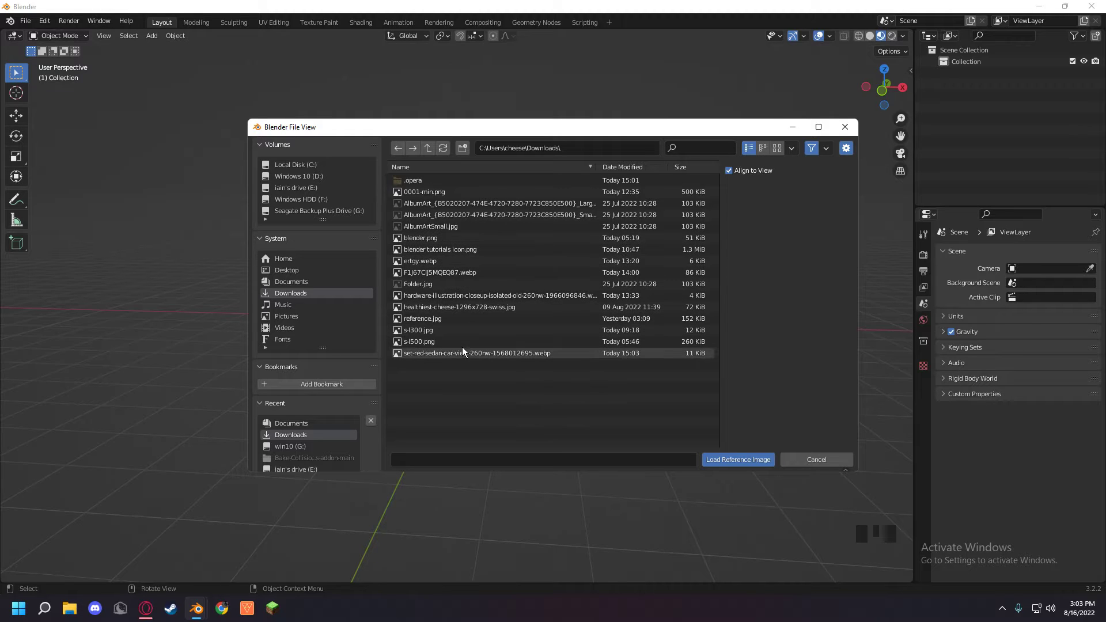
click(741, 460)
middle_drag(741, 458, 611, 316)
click(620, 304)
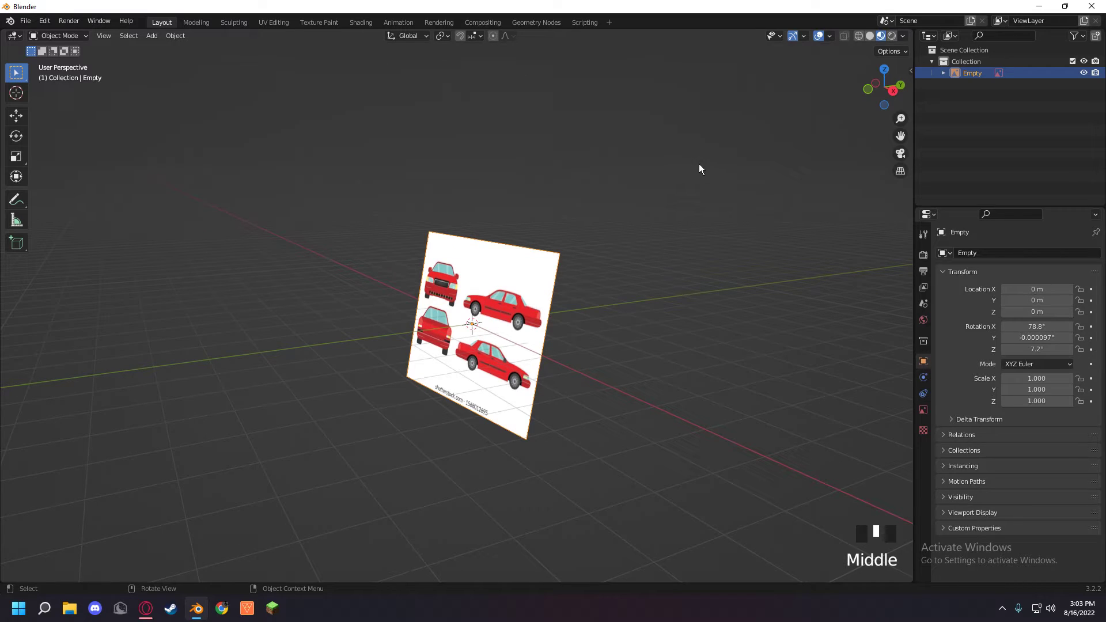
key(ctrl+z)
key(ctrl+z)
- Add set-red-sedan-car-view-260nw-1568012695.webp from Downloads as a reference image aligned to the back orthographic view
middle_drag(603, 227, 910, 99)
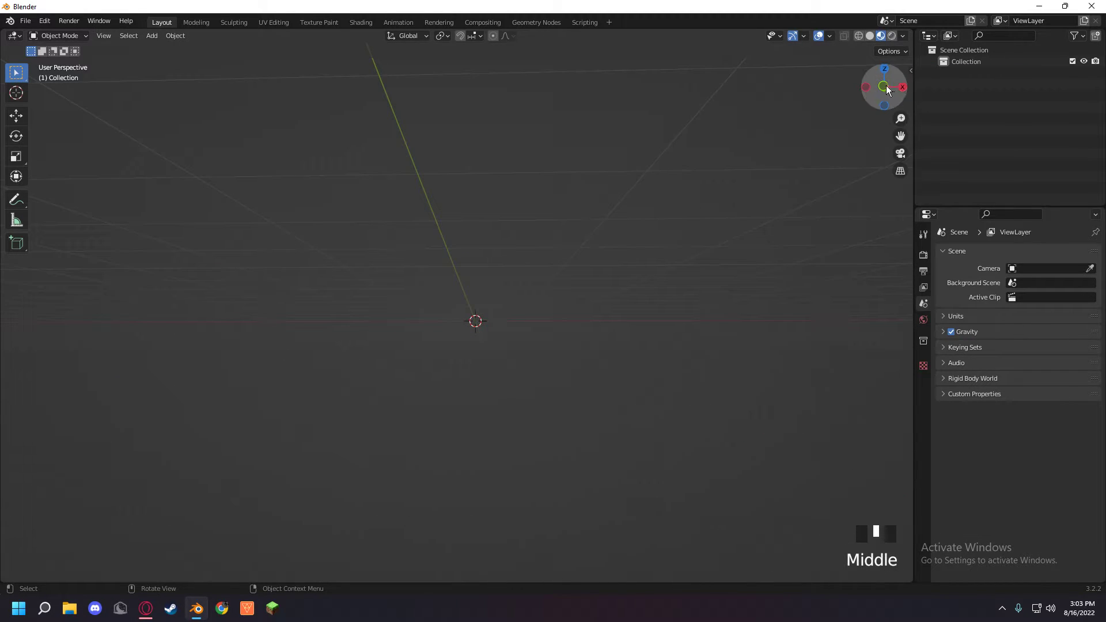
click(884, 86)
click(881, 87)
middle_drag(432, 226, 730, 133)
click(874, 102)
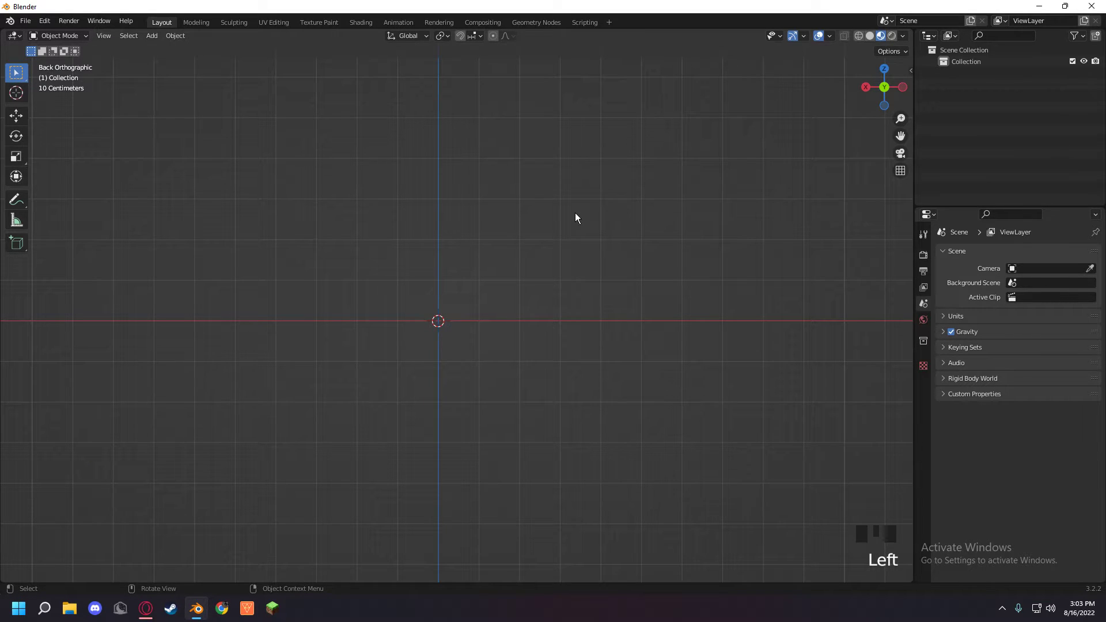
key(shift+a)
mouse_move(576, 214)
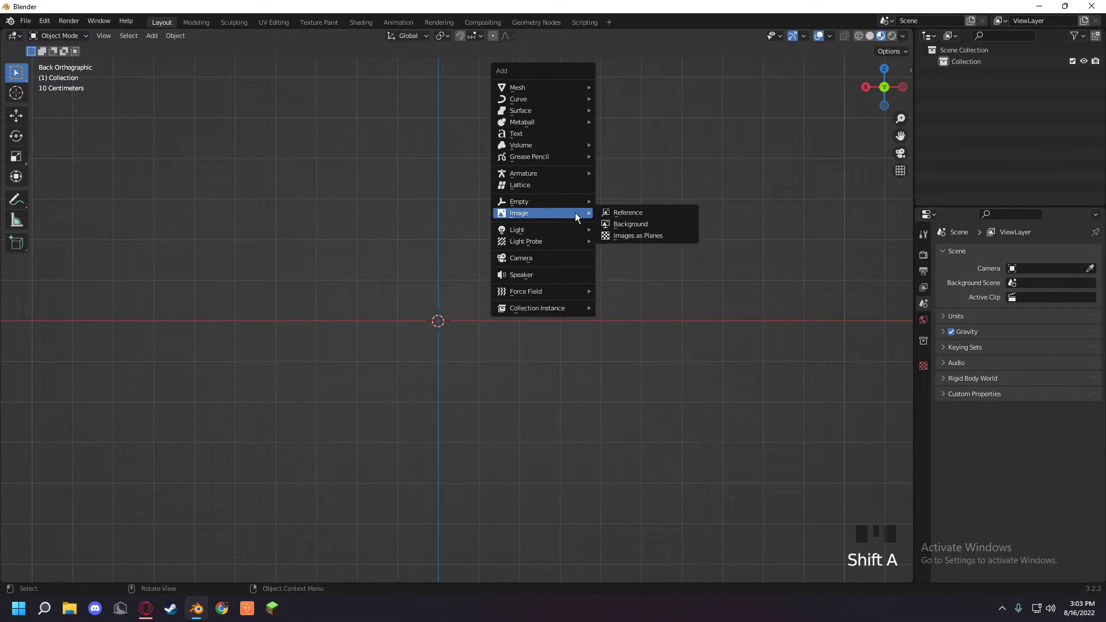
click(633, 212)
click(576, 353)
click(731, 458)
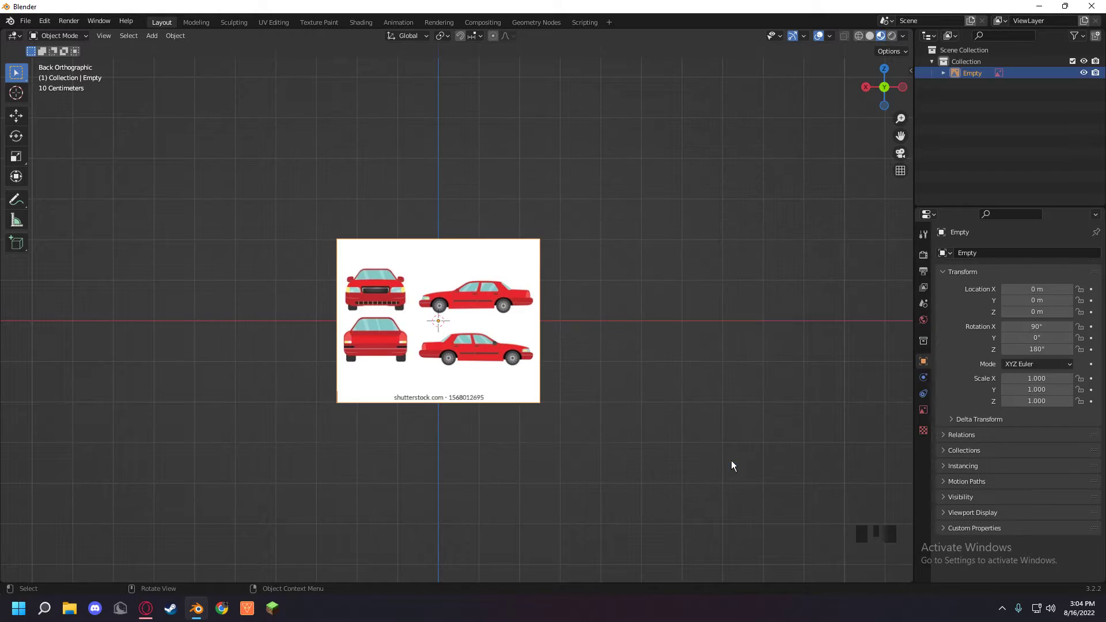
- Move the car reference image along the Y axis to a Y location of about -1.76 m
middle_drag(582, 322, 392, 286)
drag(291, 227, 546, 361)
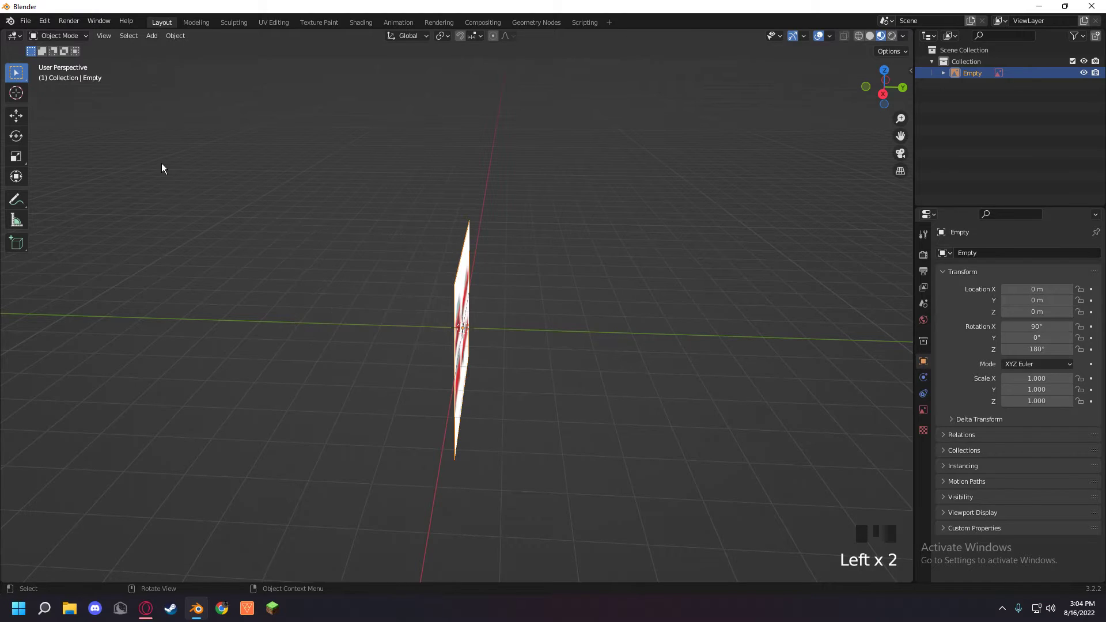
key(Tab)
click(468, 317)
click(959, 73)
click(959, 73)
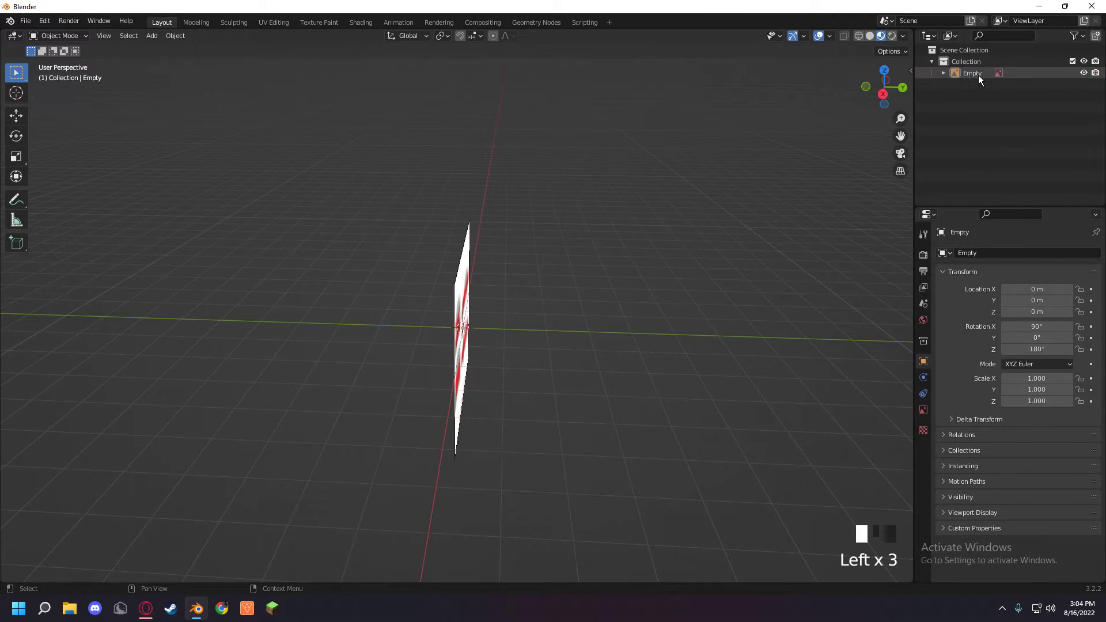
click(24, 121)
drag(508, 338, 462, 328)
middle_drag(461, 329, 378, 283)
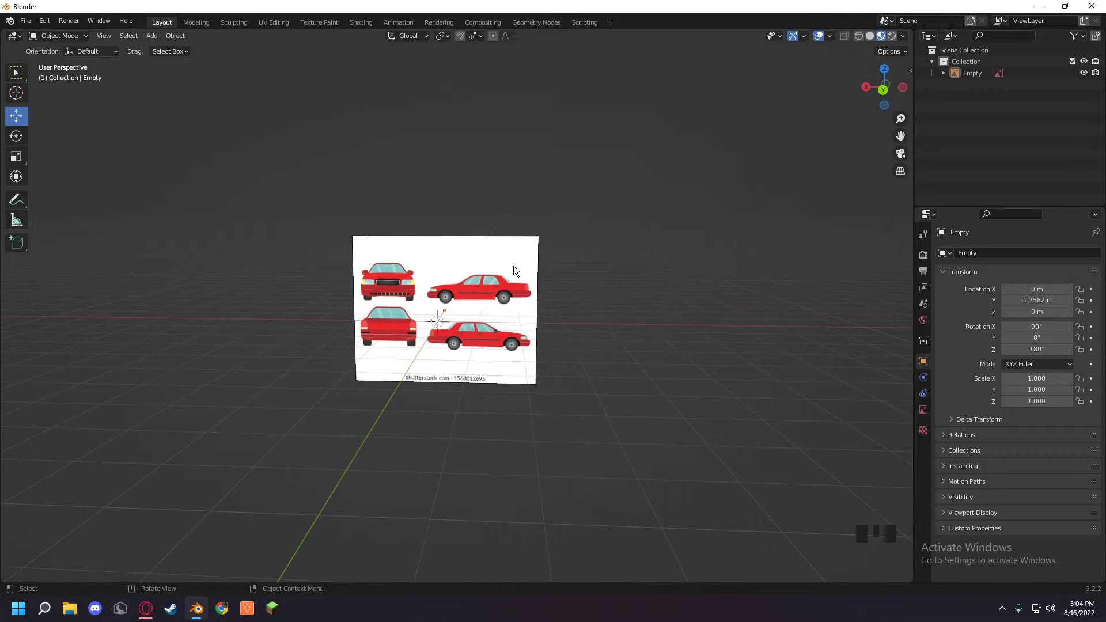
- Add a plane mesh at the world origin and set its X rotation to 90°
scroll(458, 281, up, 4)
middle_drag(457, 282, 526, 314)
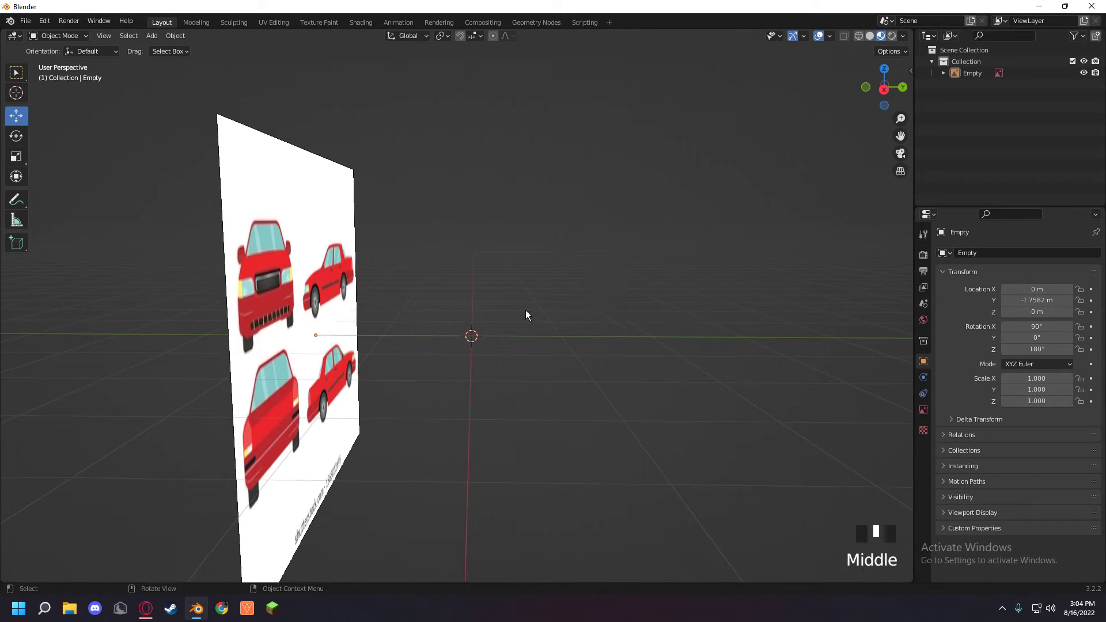
key(shift+a)
mouse_move(494, 188)
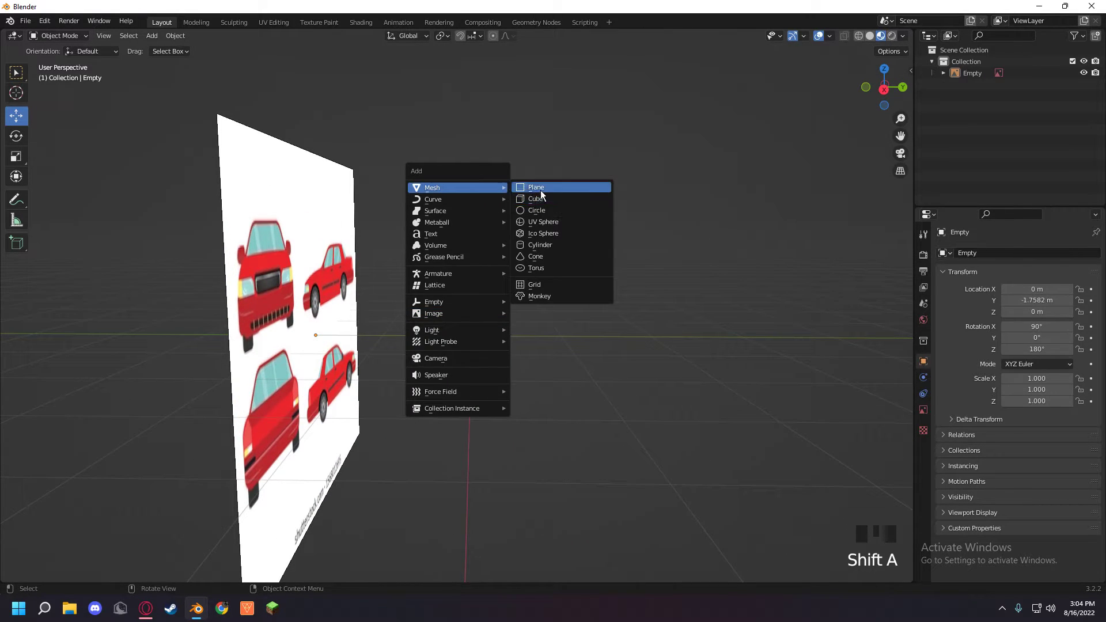
click(541, 190)
middle_drag(657, 262, 649, 267)
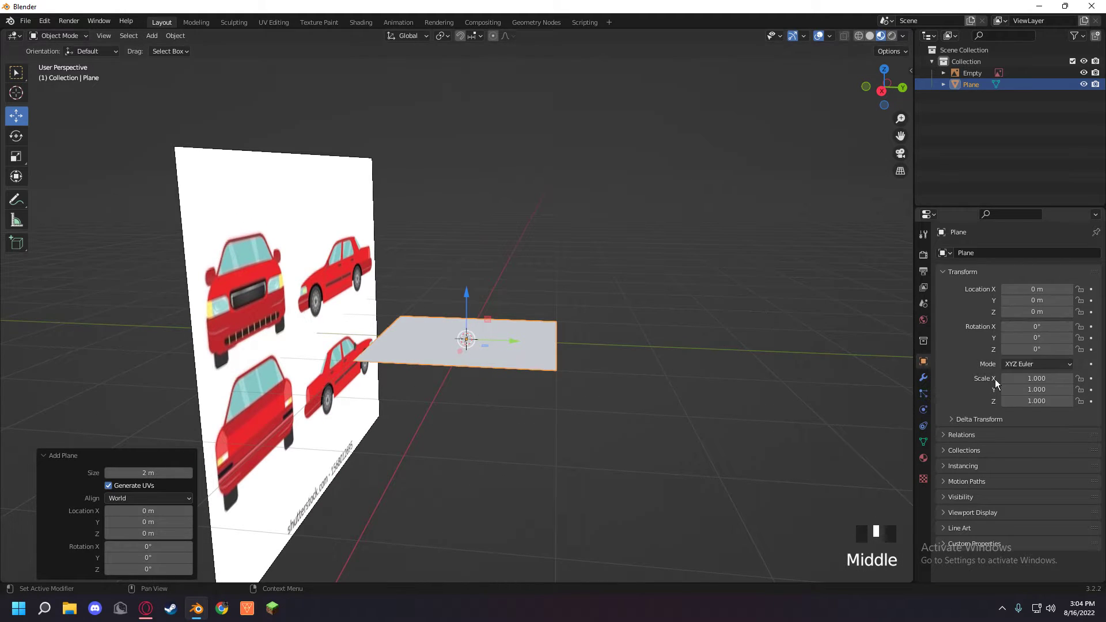
drag(1032, 326, 1066, 327)
click(1037, 326)
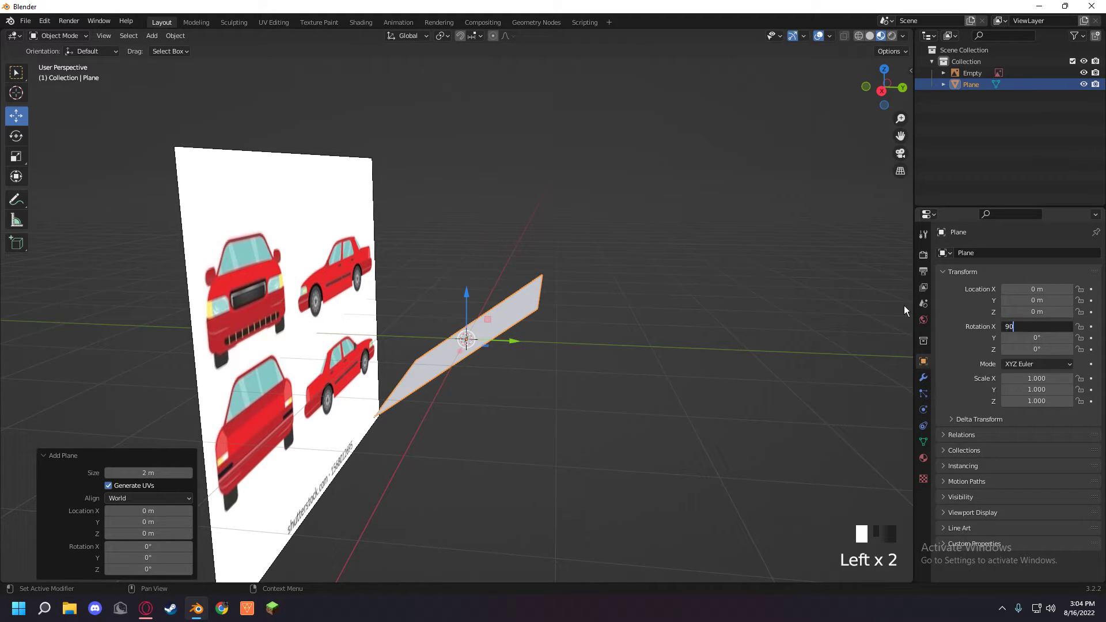
key(Return)
- In vertex edit mode, select three of the plane's corners and try deleting the edges between them
middle_drag(804, 282, 545, 256)
key(Tab)
key(1)
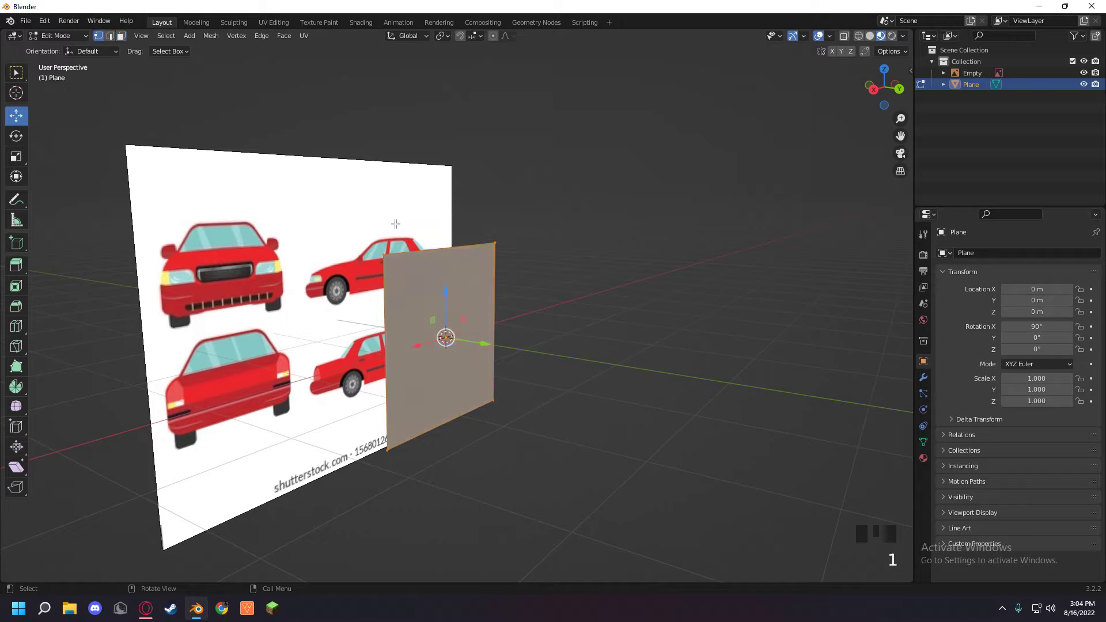
click(384, 280)
middle_drag(386, 278, 477, 256)
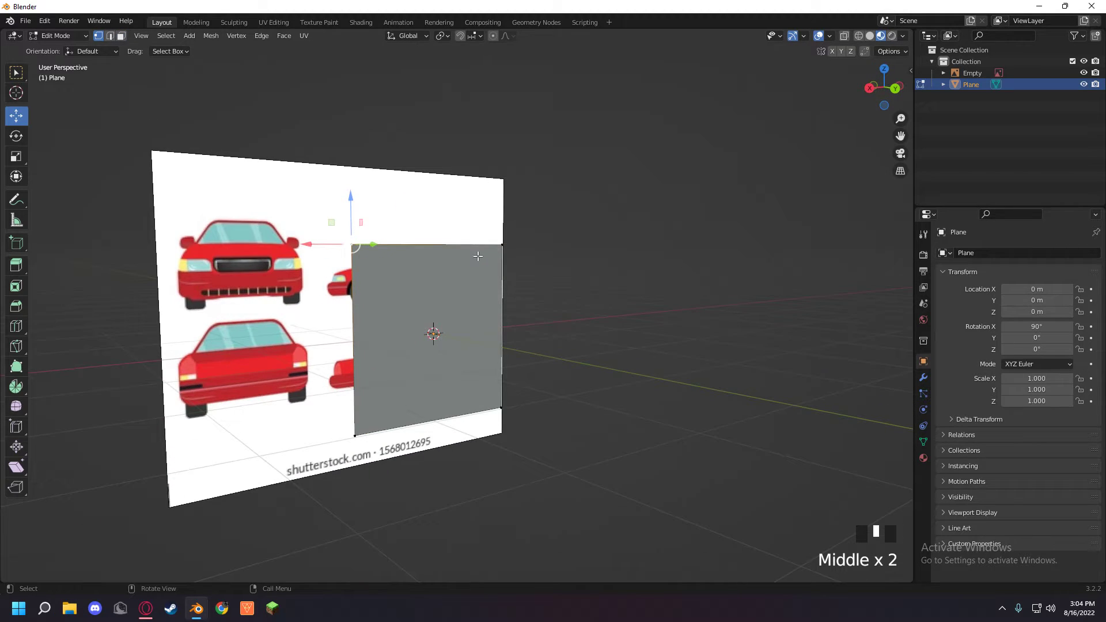
shift+click(503, 408)
shift+click(358, 436)
key(Delete)
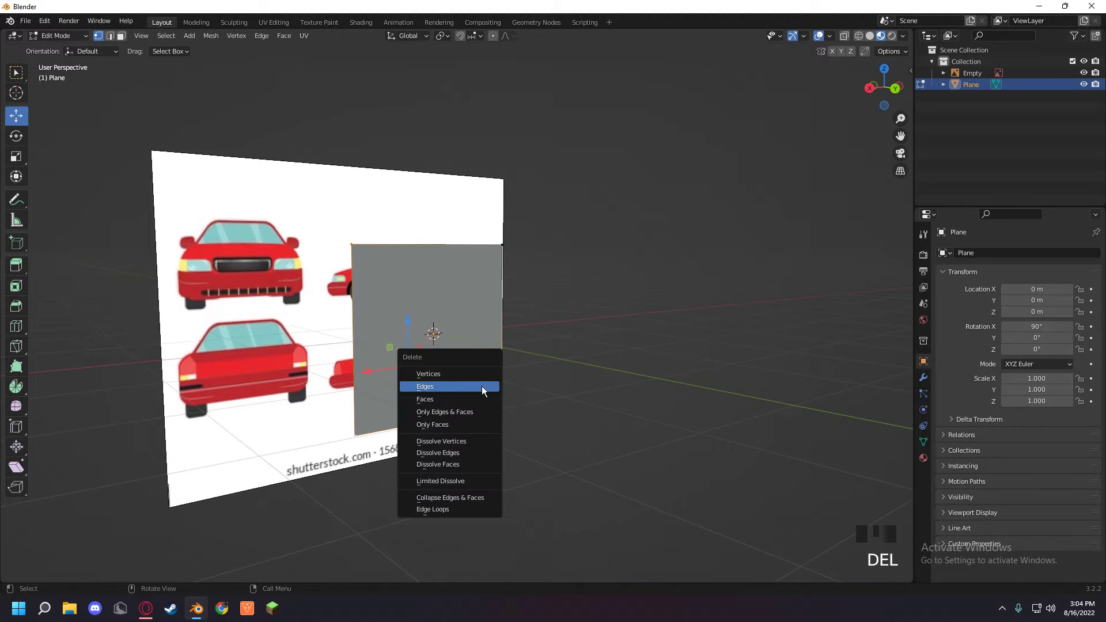
click(438, 385)
- Undo the edge deletion, delete the three selected corner vertices instead, and select the one remaining vertex
middle_click(671, 297)
key(ctrl+z)
middle_drag(671, 296, 425, 427)
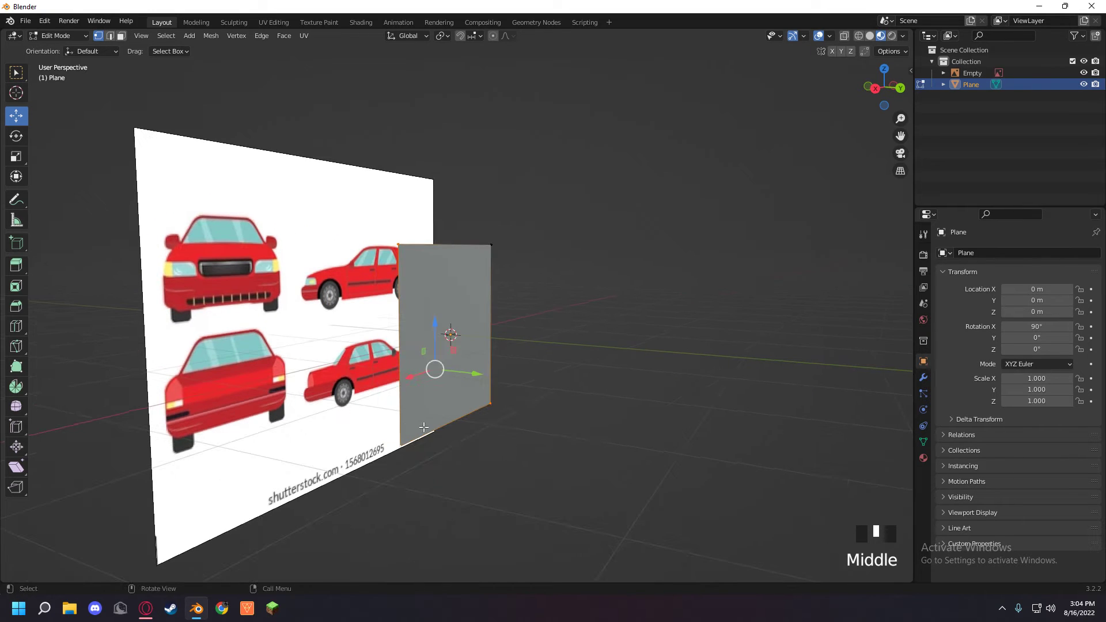
key(Delete)
click(423, 420)
click(491, 245)
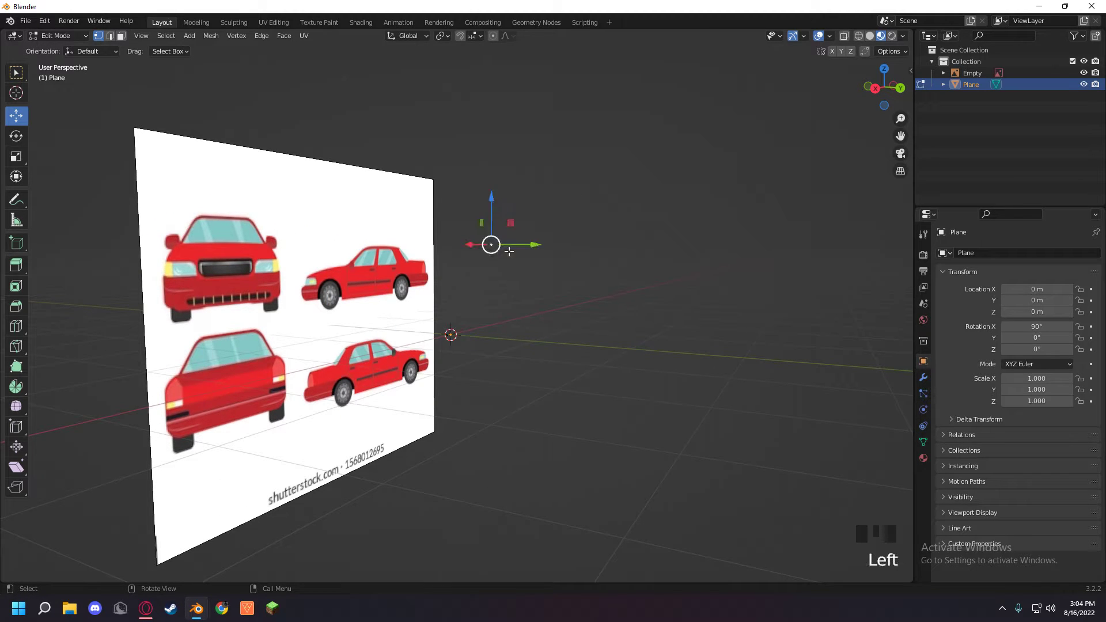
- From the back orthographic view, move the vertex onto the upper side-view car and trace its front door with extruded vertices
middle_drag(491, 245, 553, 271)
scroll(553, 271, up, 5)
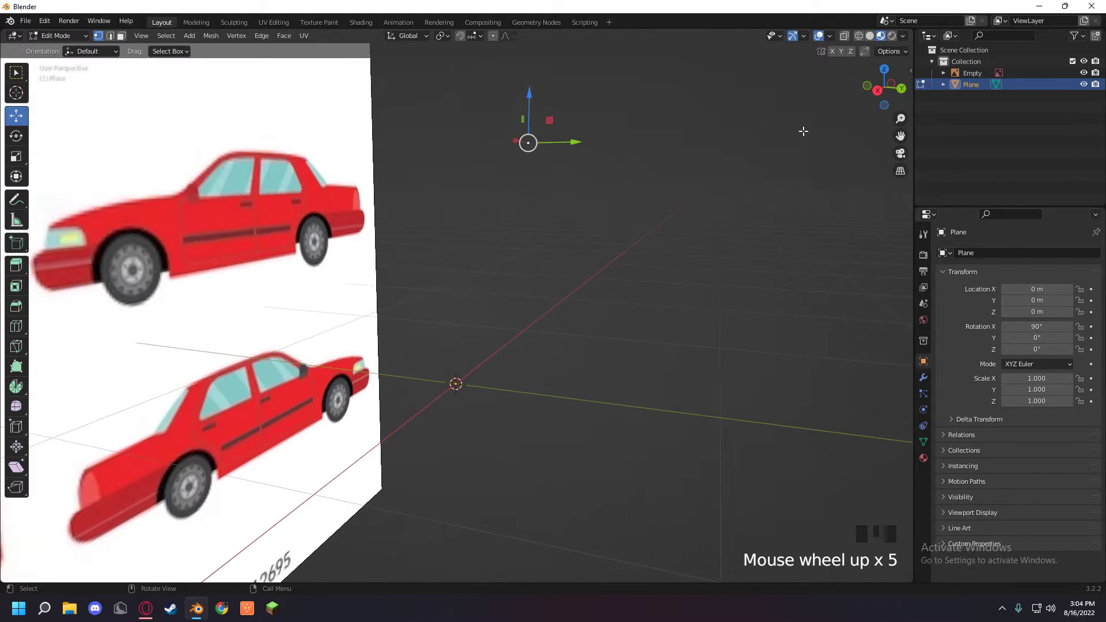
click(882, 92)
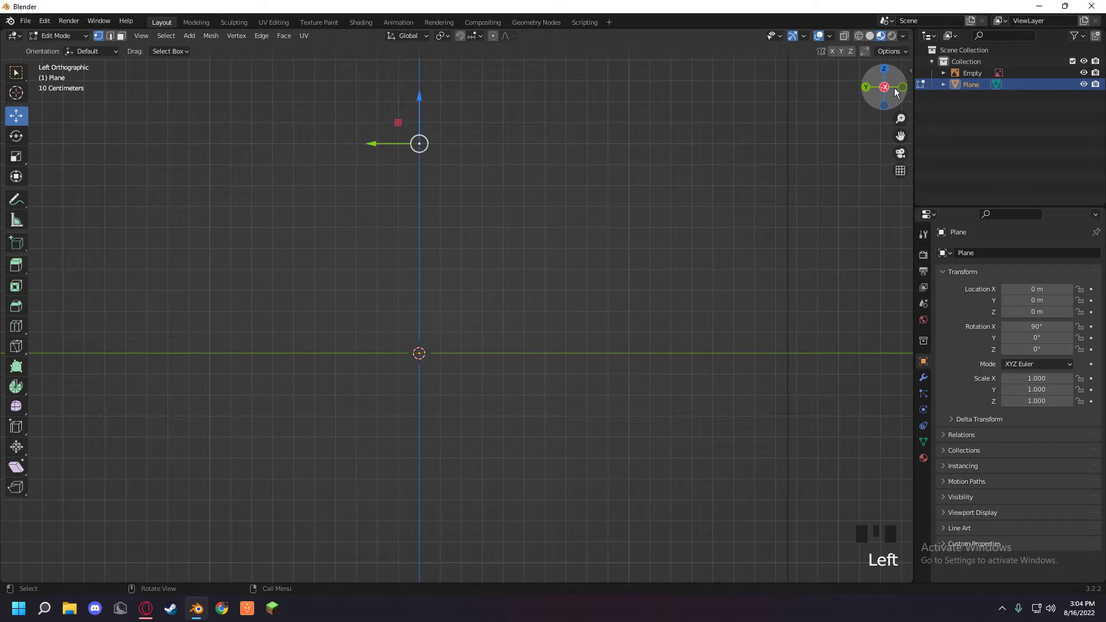
click(869, 88)
scroll(553, 173, down, 1)
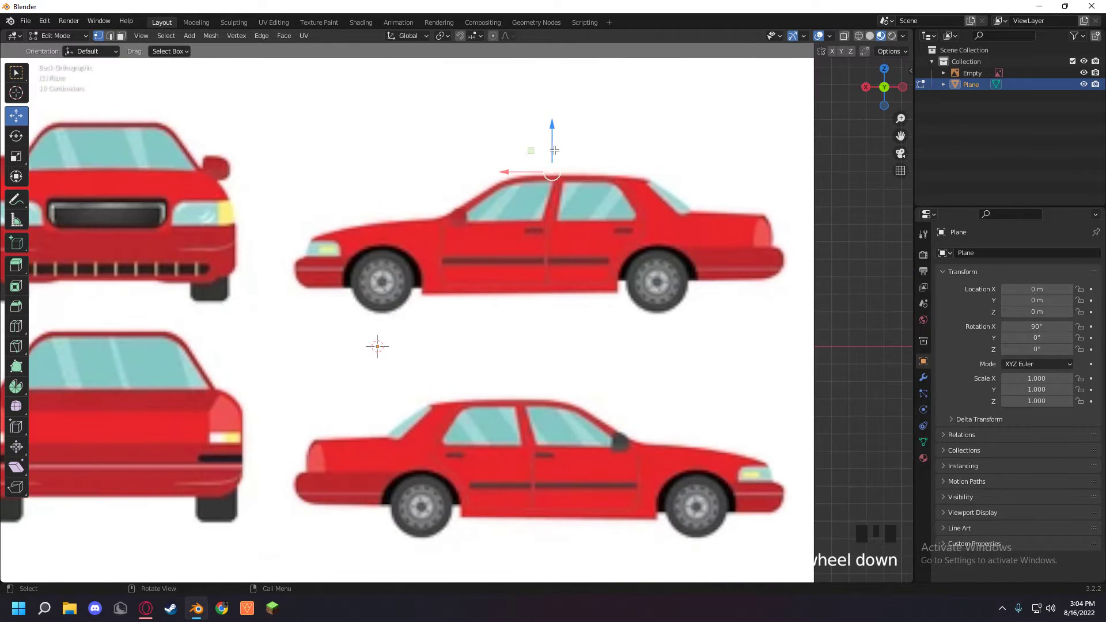
drag(552, 127, 490, 187)
ctrl+right_click(534, 233)
ctrl+right_click(536, 284)
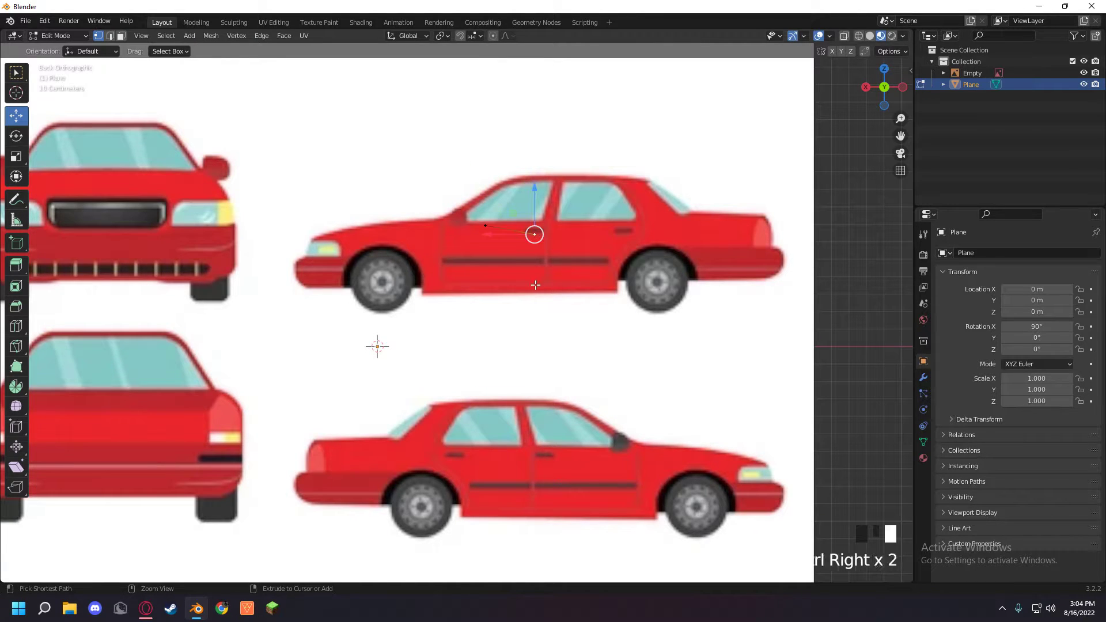
ctrl+right_click(435, 282)
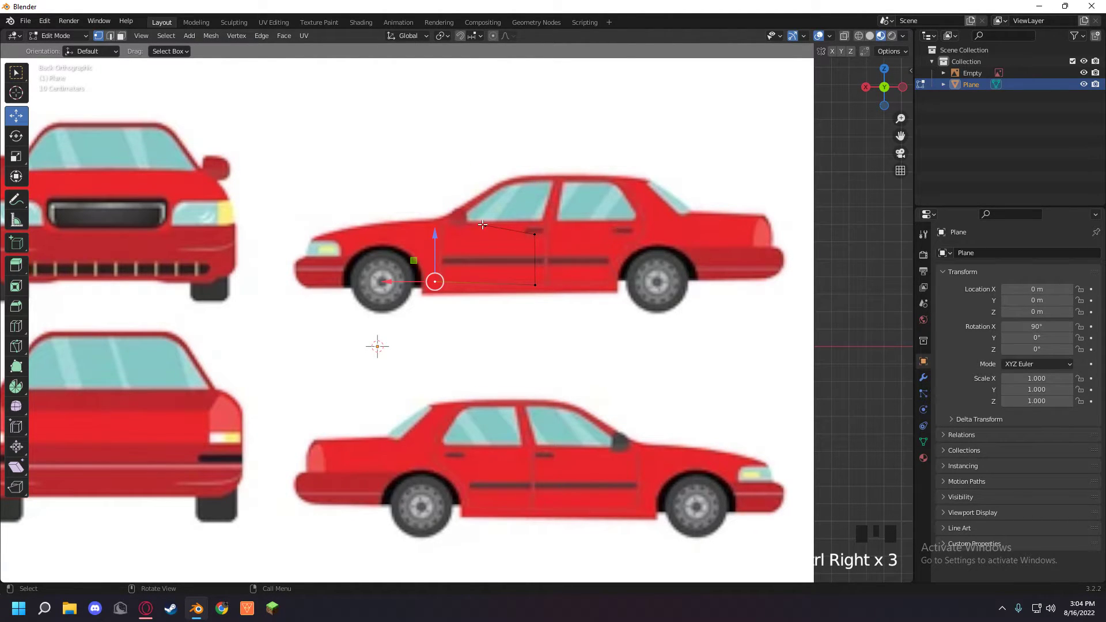
ctrl+right_click(477, 226)
- Merge the door outline's start and end vertices at center and lower the merged vertex by about 0.015 m
scroll(481, 225, up, 4)
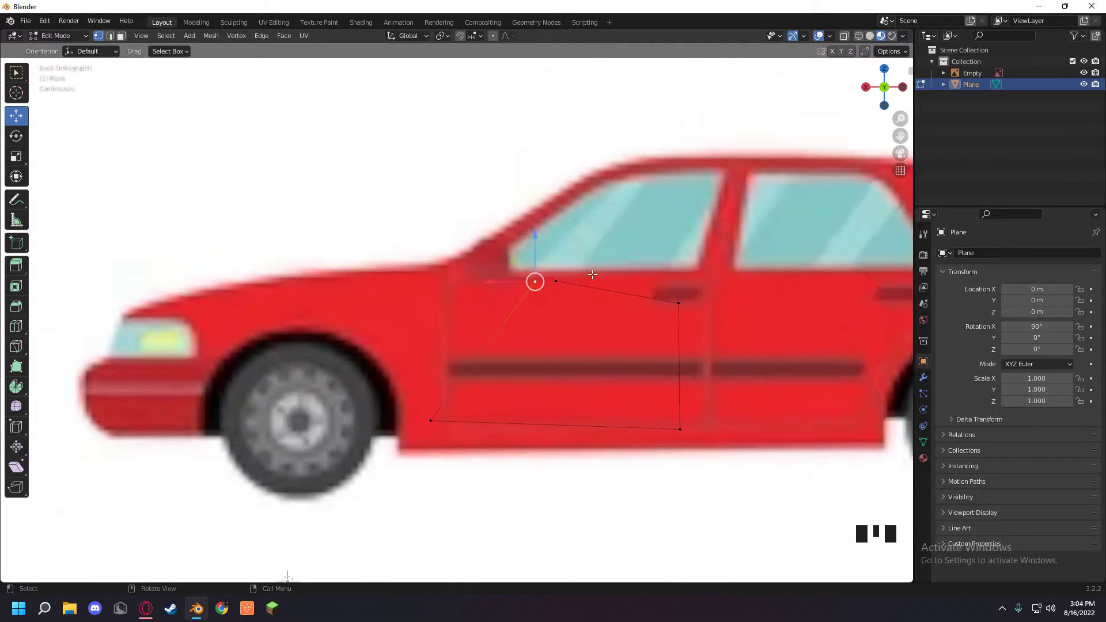
scroll(593, 275, up, 1)
shift+click(577, 276)
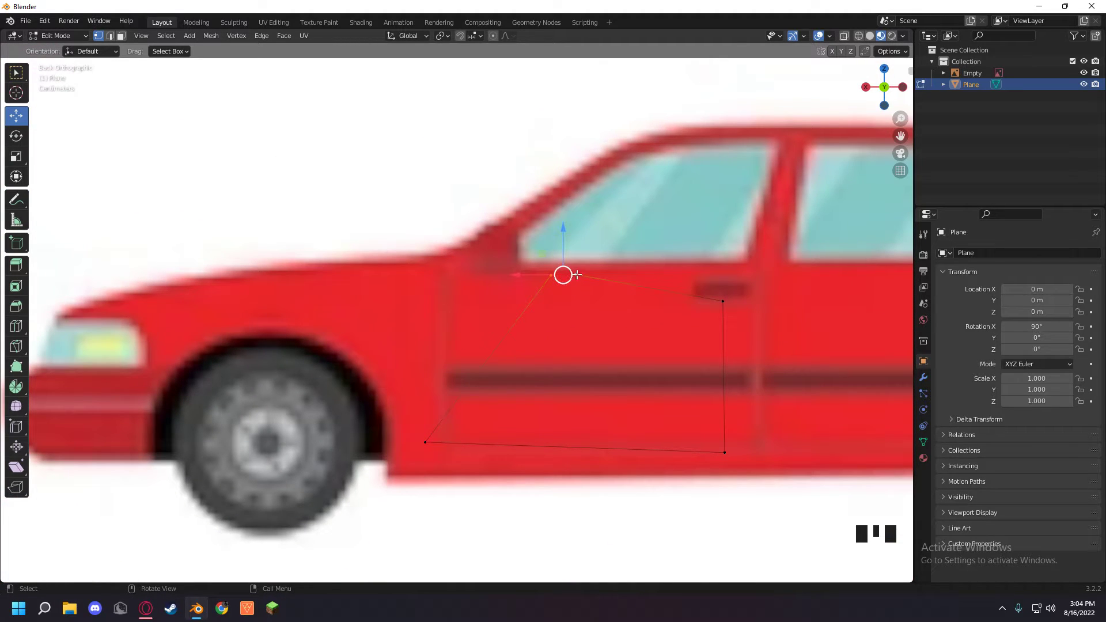
right_click(577, 275)
mouse_move(560, 494)
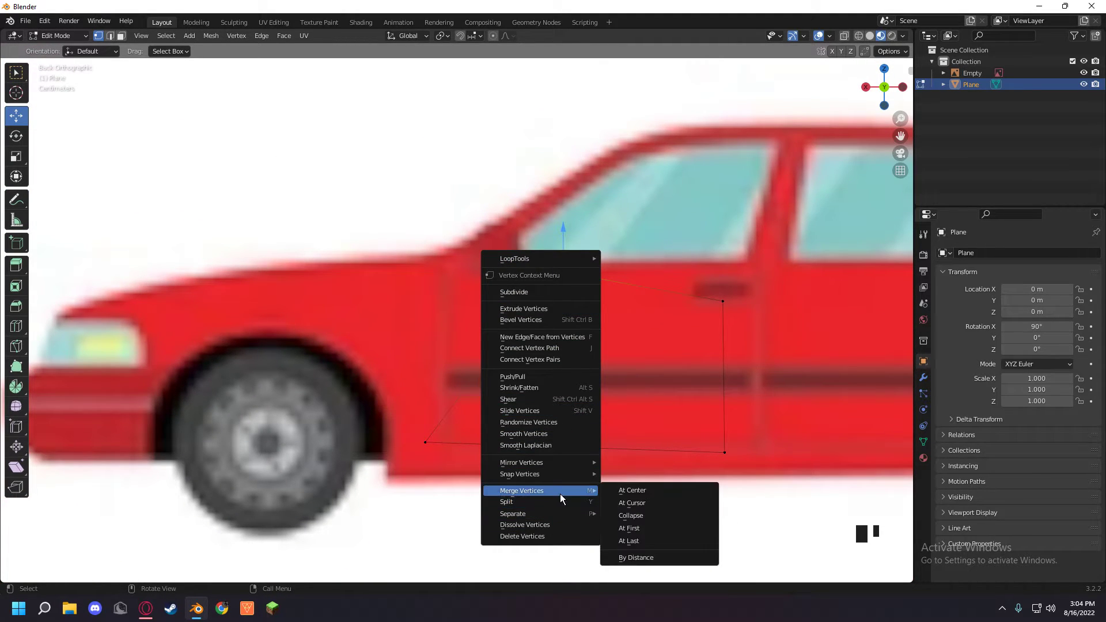
click(625, 491)
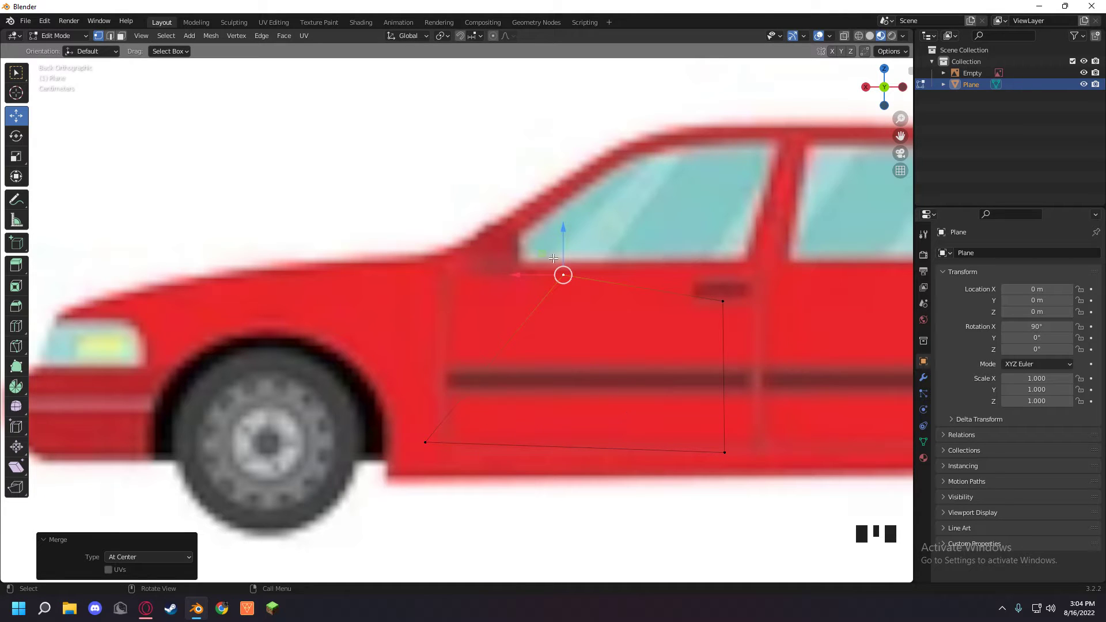
mouse_move(565, 239)
mouse_down()
mouse_move(561, 255)
mouse_move(563, 245)
mouse_up()
- Fill the closed door outline with a face and extrude it about 0.24 m along its normal
scroll(404, 426, down, 3)
middle_drag(543, 248, 642, 262)
scroll(610, 265, down, 3)
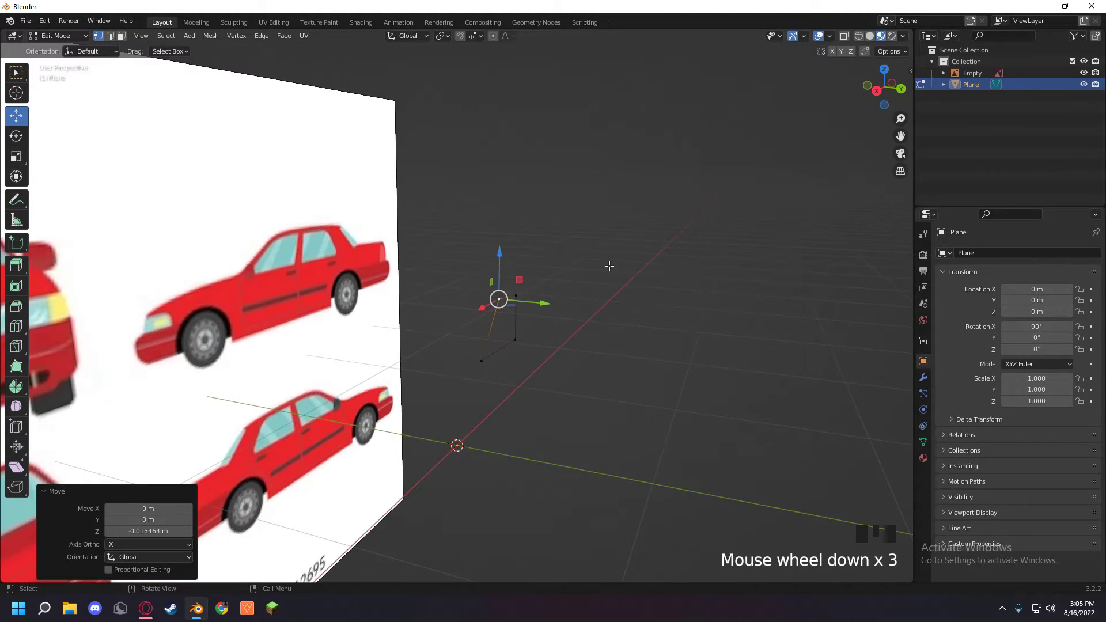
key(f)
scroll(600, 264, up, 2)
key(a)
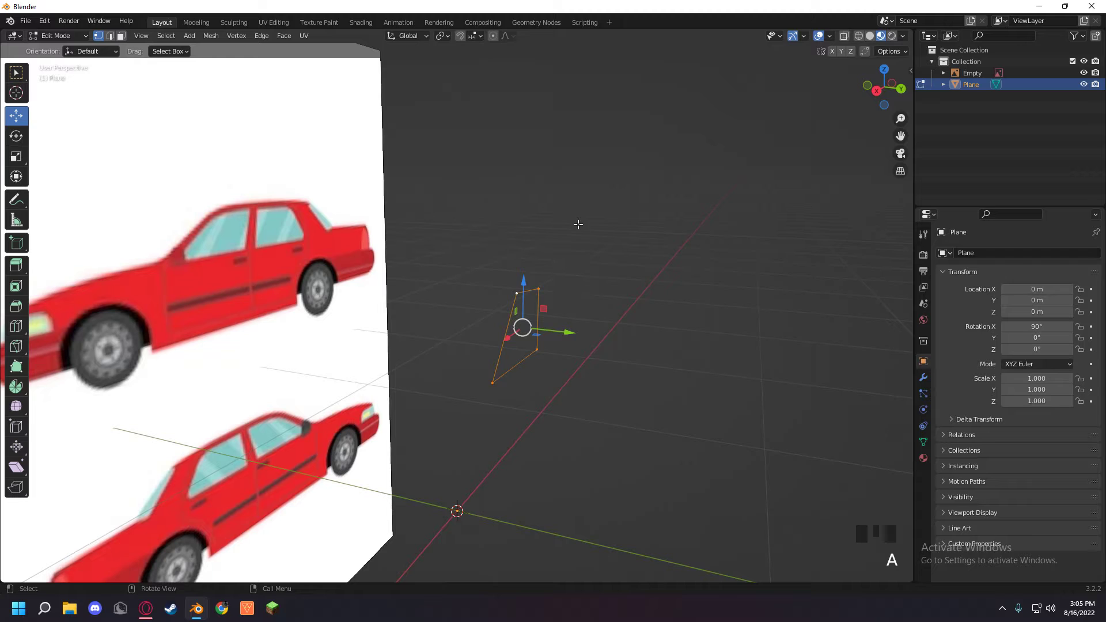
key(f)
key(e)
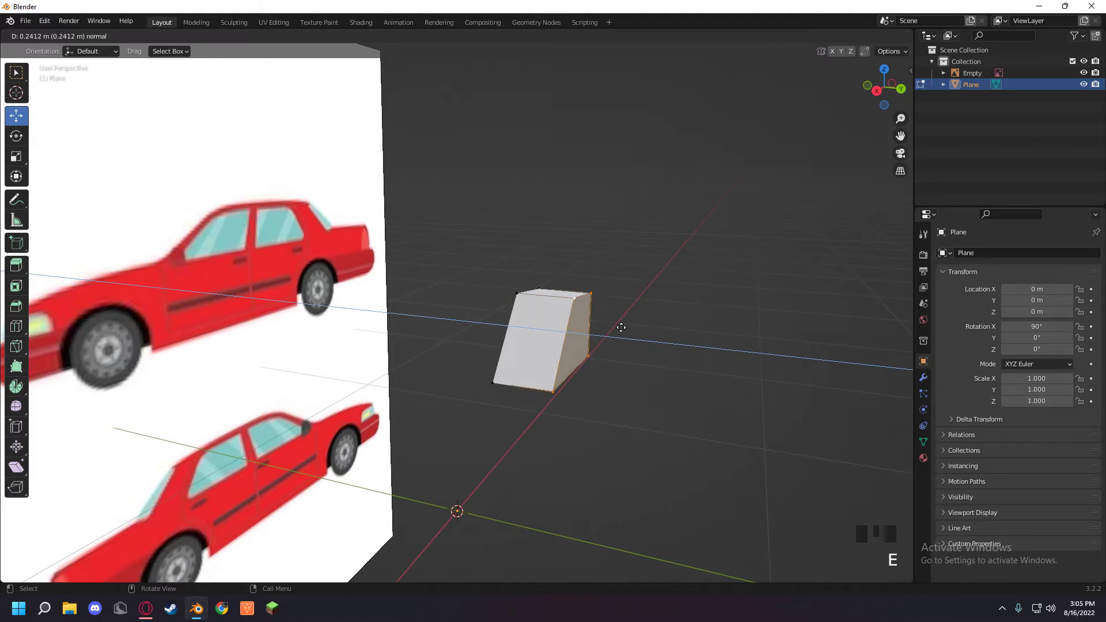
click(623, 324)
- Undo the door's extrusion, face, merge and traced vertices until only the single starting vertex is left
mouse_move(622, 323)
middle_down()
mouse_move(588, 363)
mouse_move(398, 403)
mouse_move(390, 327)
mouse_move(608, 332)
middle_up()
key(ctrl+z)
key(ctrl+z)
key(ctrl+z)
key(ctrl+z)
key(ctrl+z)
key(ctrl+z)
key(ctrl+z)
key(ctrl+z)
key(ctrl+z)
key(ctrl+z)
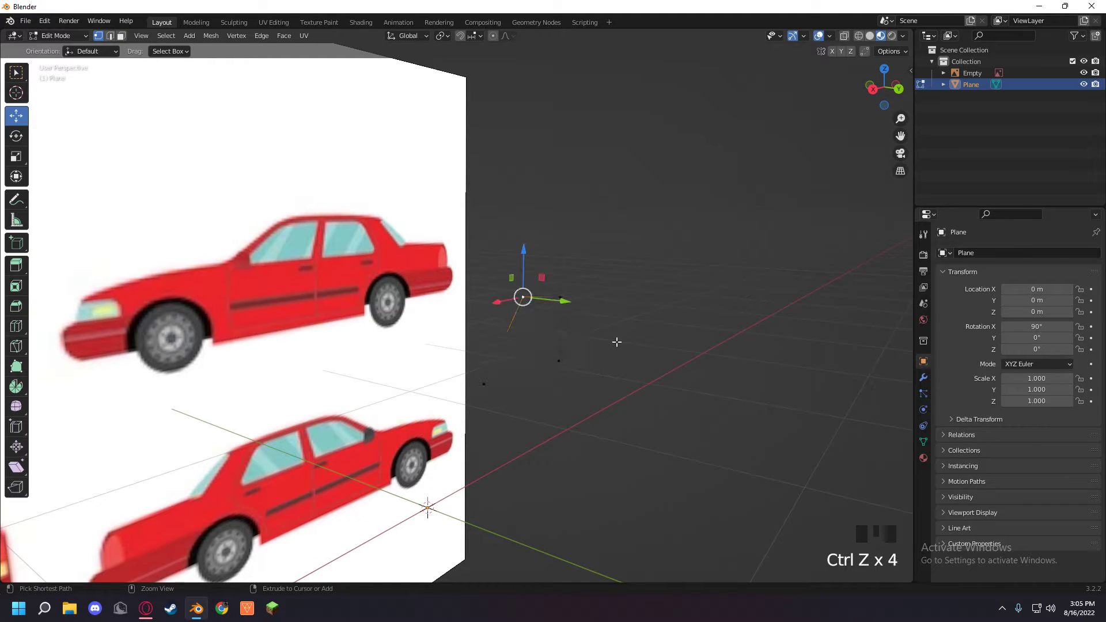
key(ctrl+z)
key(ctrl+z)
key(ctrl+z)
key(ctrl+z)
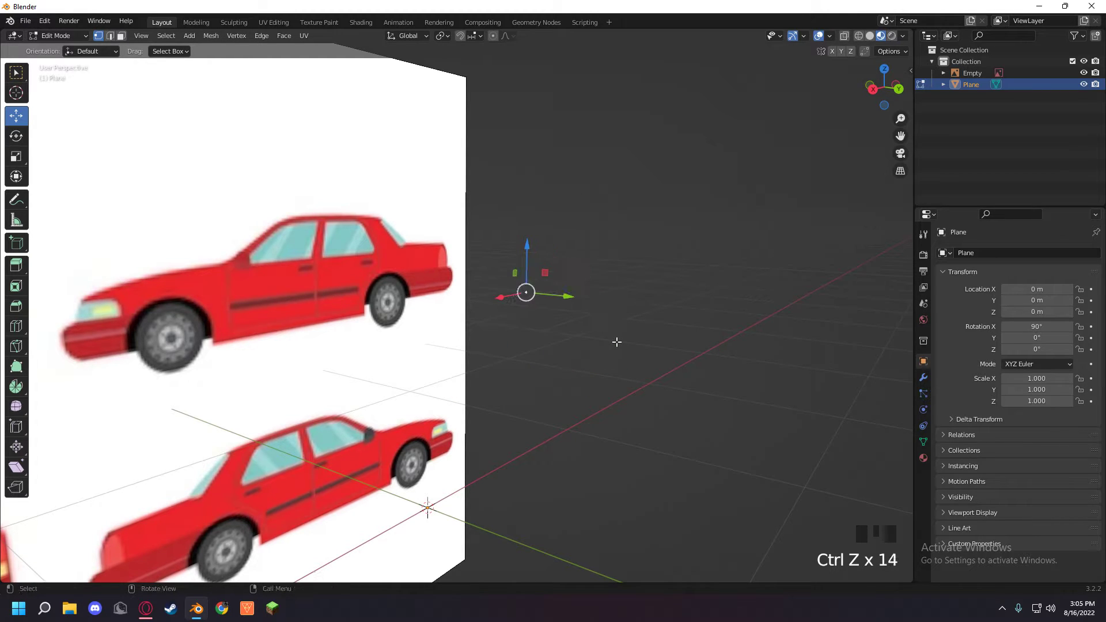
- In the back orthographic view, move the vertex to the hood's front tip above the headlight of the upper side-view car
click(899, 89)
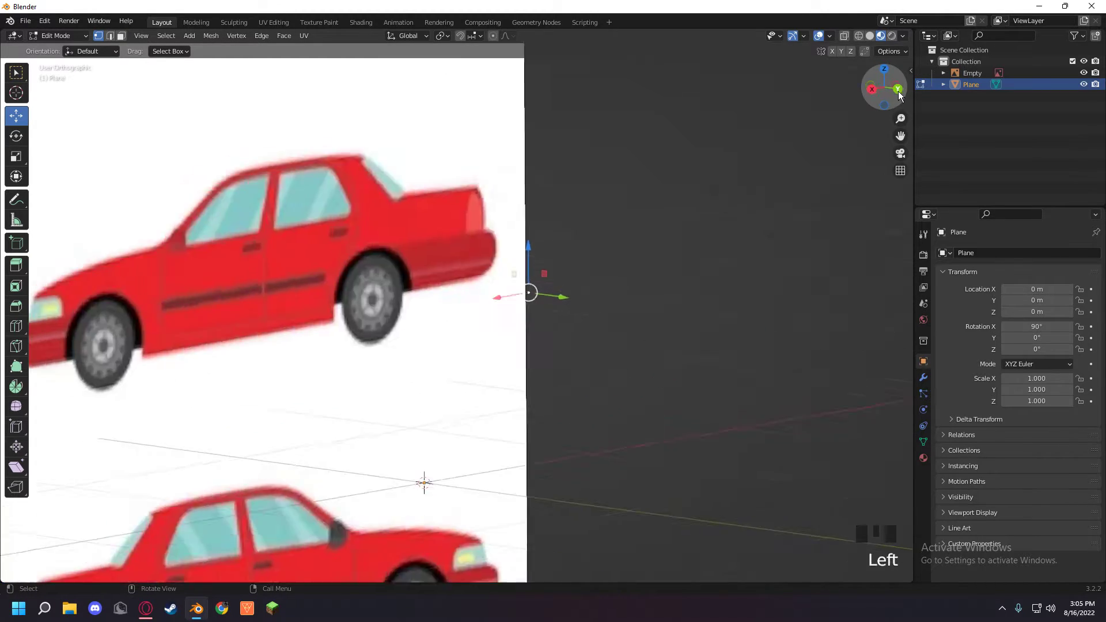
drag(513, 248, 513, 230)
drag(500, 279, 285, 288)
drag(316, 244, 248, 314)
- Extrude vertices along the car's upper profile from the hood over the windshield and roof to the rear window's base
ctrl+right_click(347, 296)
ctrl+right_click(452, 285)
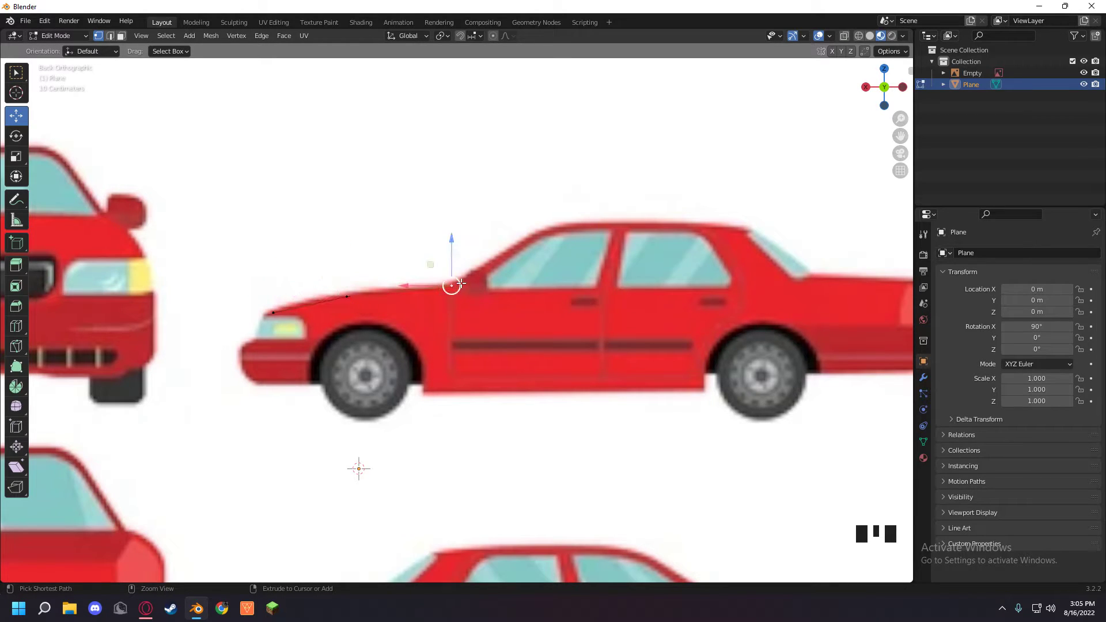
ctrl+right_click(540, 235)
ctrl+right_click(738, 231)
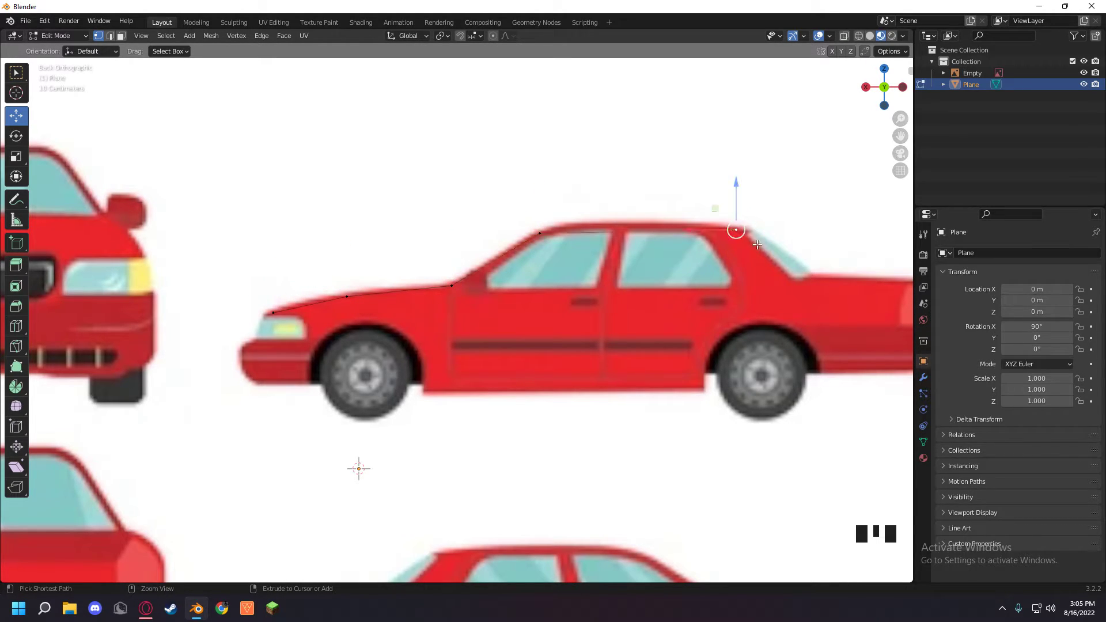
ctrl+right_click(798, 270)
- Continue the outline along the trunk lid and around the rear bumper to the back of the rear wheel
shift+middle_drag(815, 279, 660, 281)
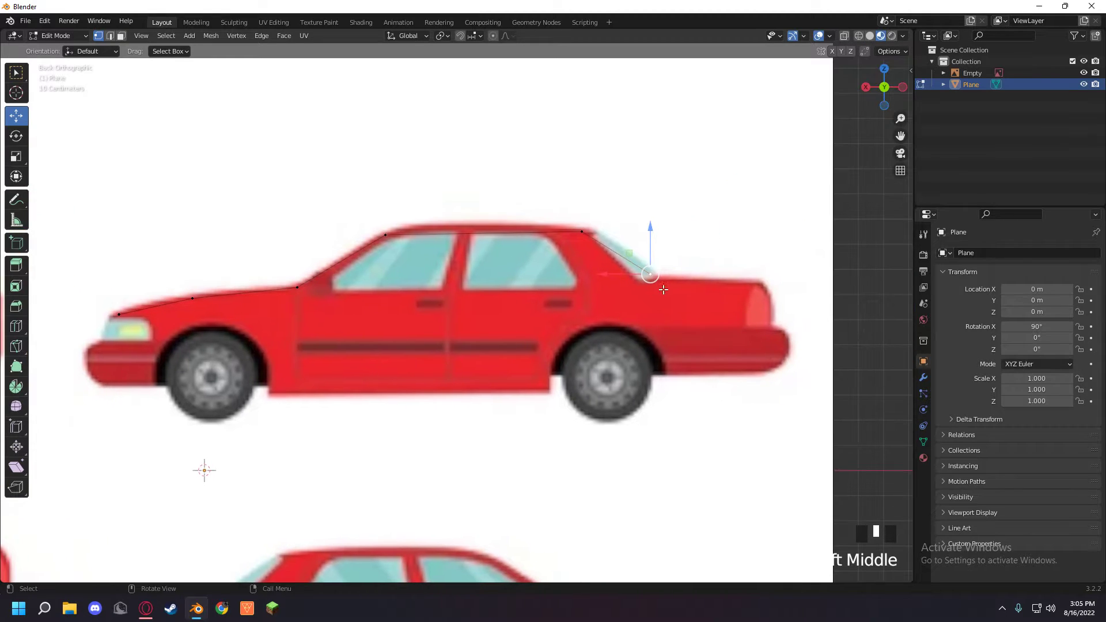
ctrl+right_click(761, 283)
ctrl+right_click(775, 324)
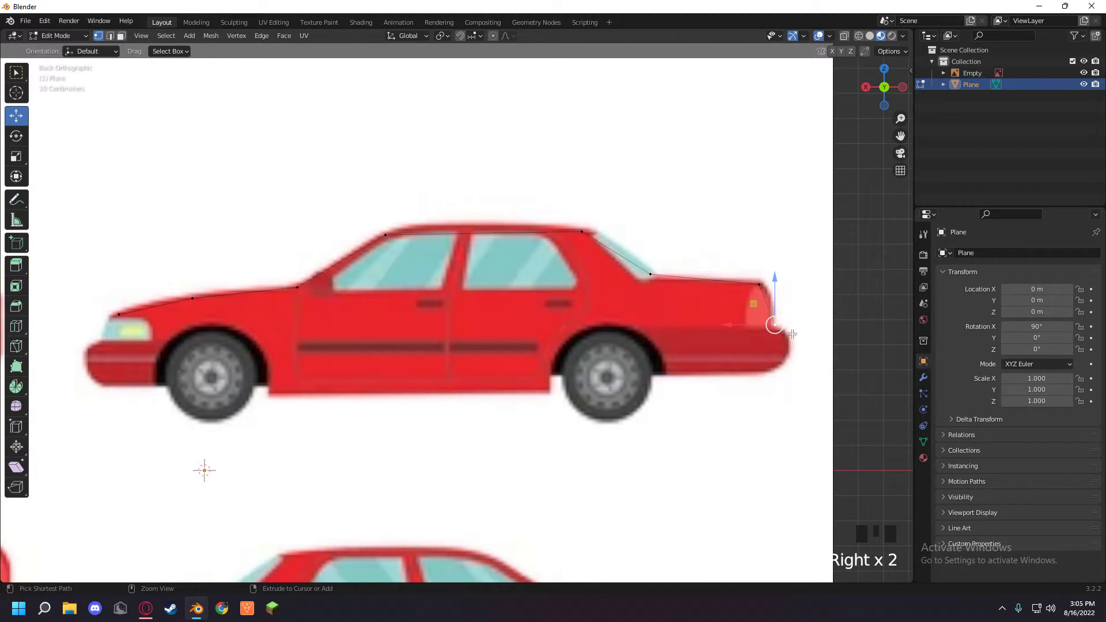
ctrl+right_click(790, 334)
ctrl+right_click(783, 364)
ctrl+right_click(661, 374)
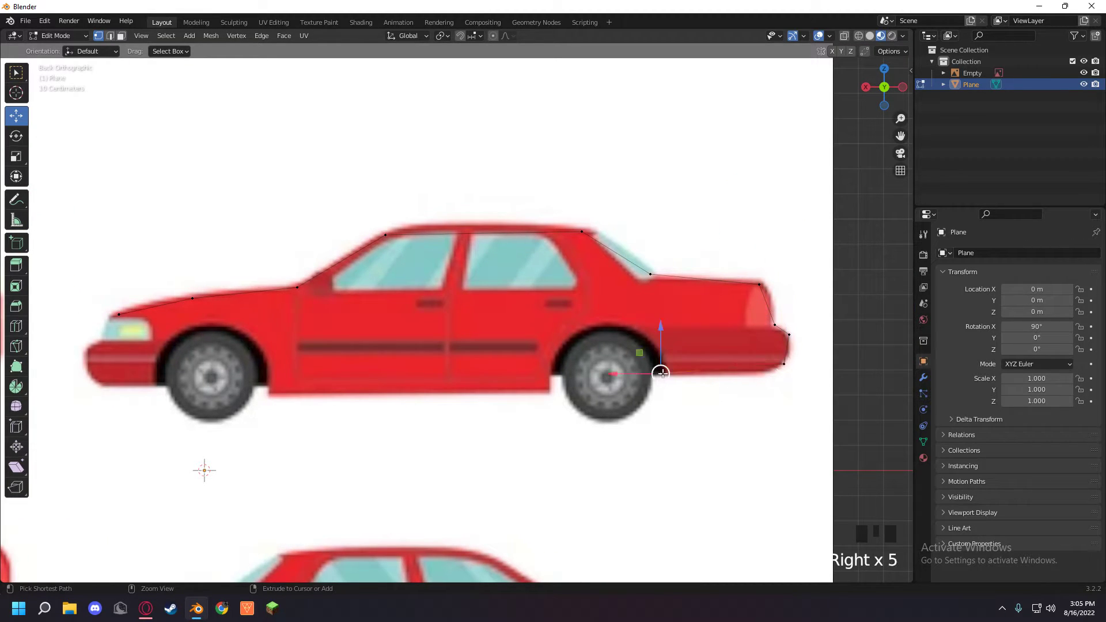
- Extrude vertices over the rear wheel arch and along the sill to the back of the front wheel
ctrl+right_click(643, 337)
ctrl+right_click(588, 334)
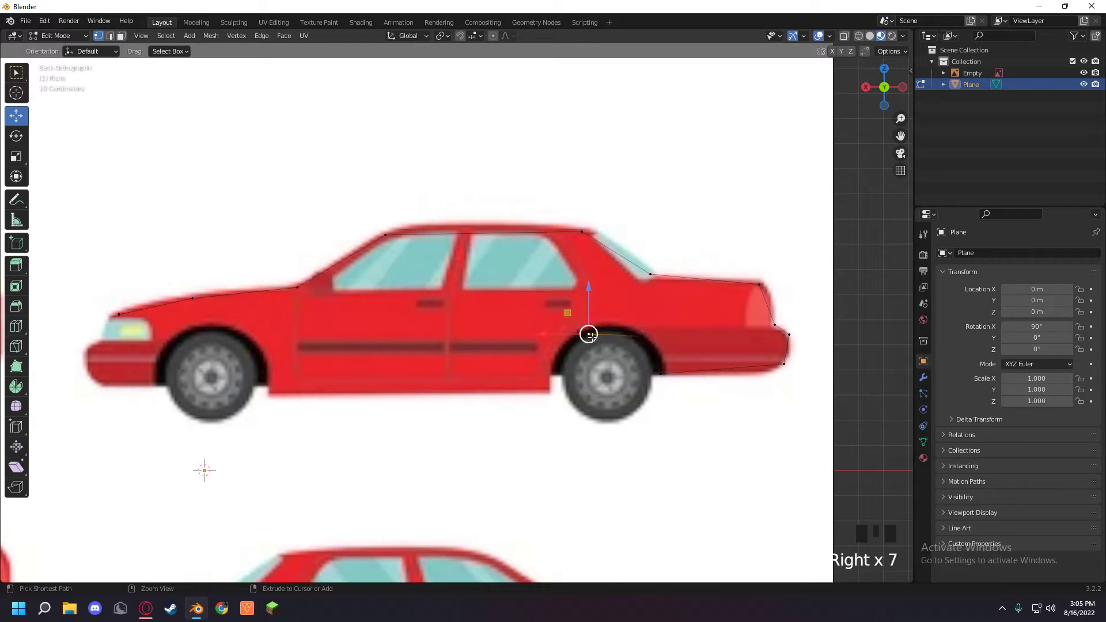
ctrl+right_click(553, 379)
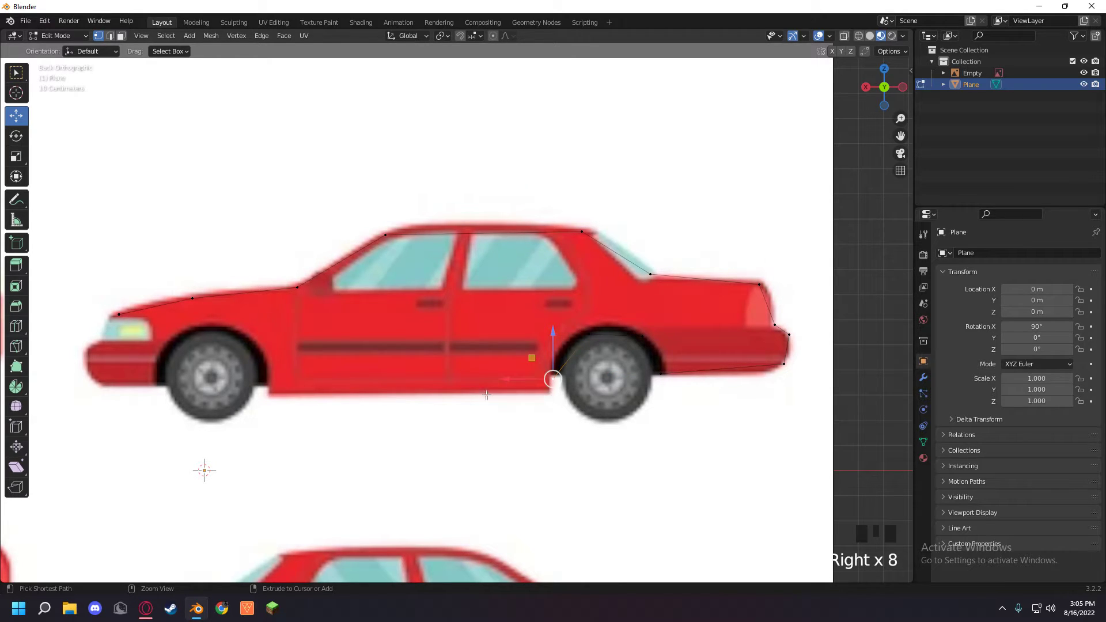
ctrl+right_click(271, 392)
- Trace the front wheel arch with extruded vertices down to the bumper's lower edge ahead of the wheel
ctrl+right_click(263, 350)
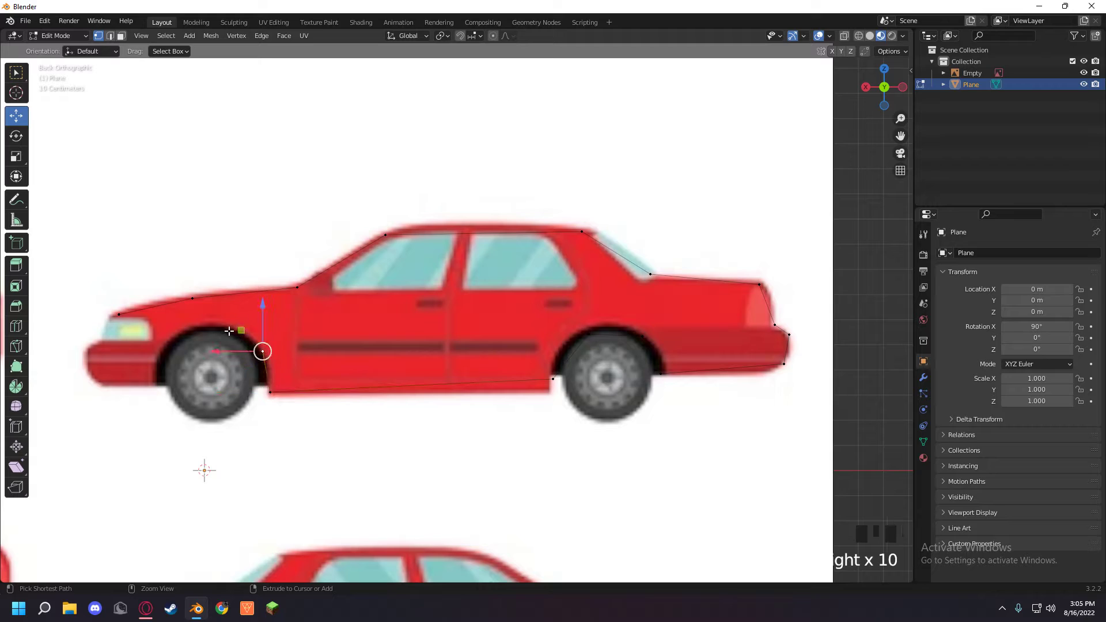
ctrl+right_click(228, 330)
ctrl+right_click(176, 337)
ctrl+right_click(156, 377)
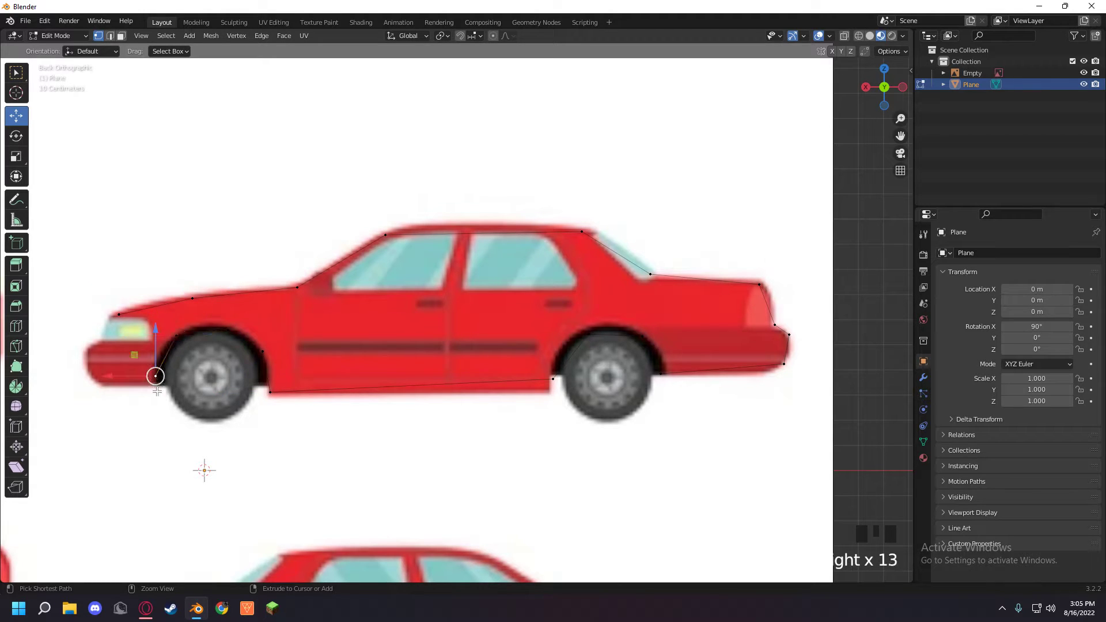
- Extrude vertices around the front bumper and up past the headlight to the outline's starting vertex at the hood tip
ctrl+right_click(95, 382)
ctrl+right_click(87, 356)
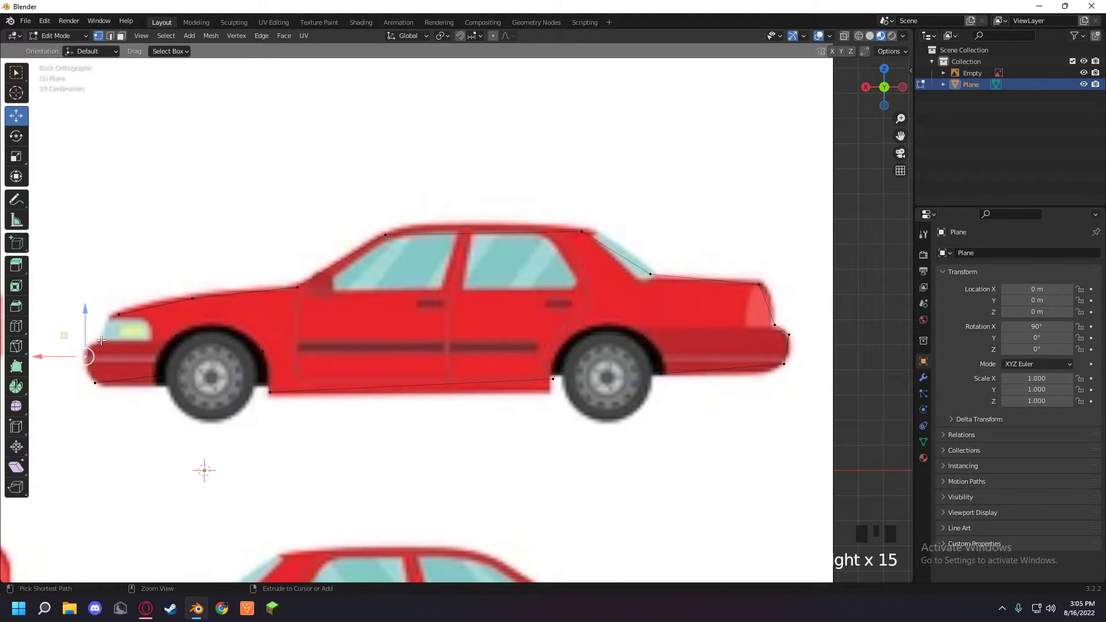
ctrl+right_click(101, 340)
ctrl+right_click(111, 315)
scroll(100, 304, up, 2)
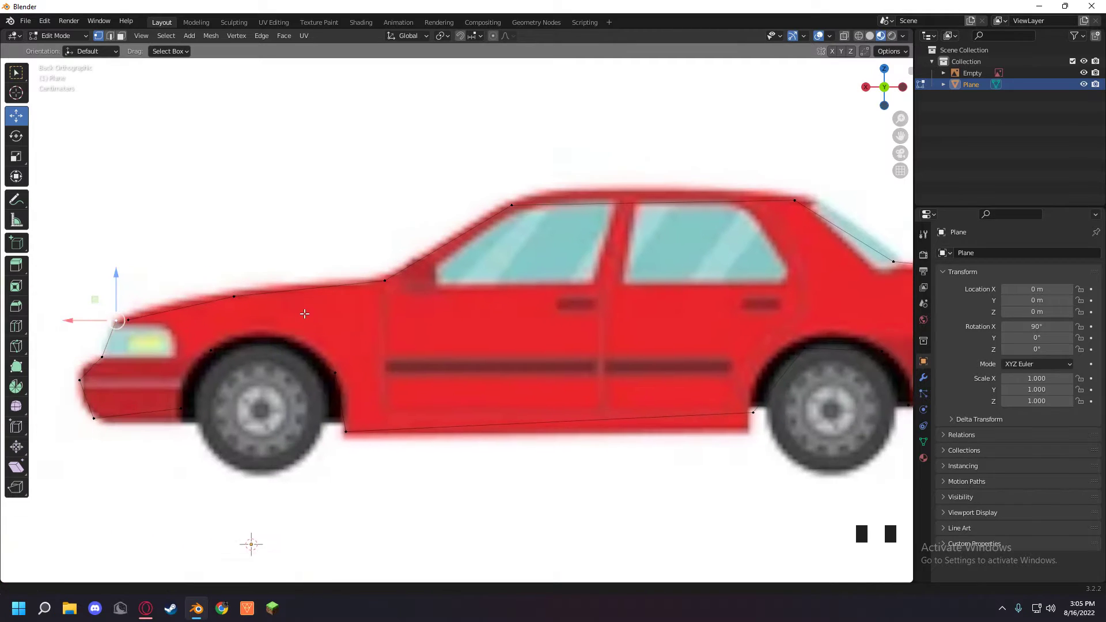
- Merge the overlapping start and end vertices at the hood tip at their center to close the outline
shift+middle_drag(304, 314, 357, 316)
right_click(179, 323)
mouse_move(170, 323)
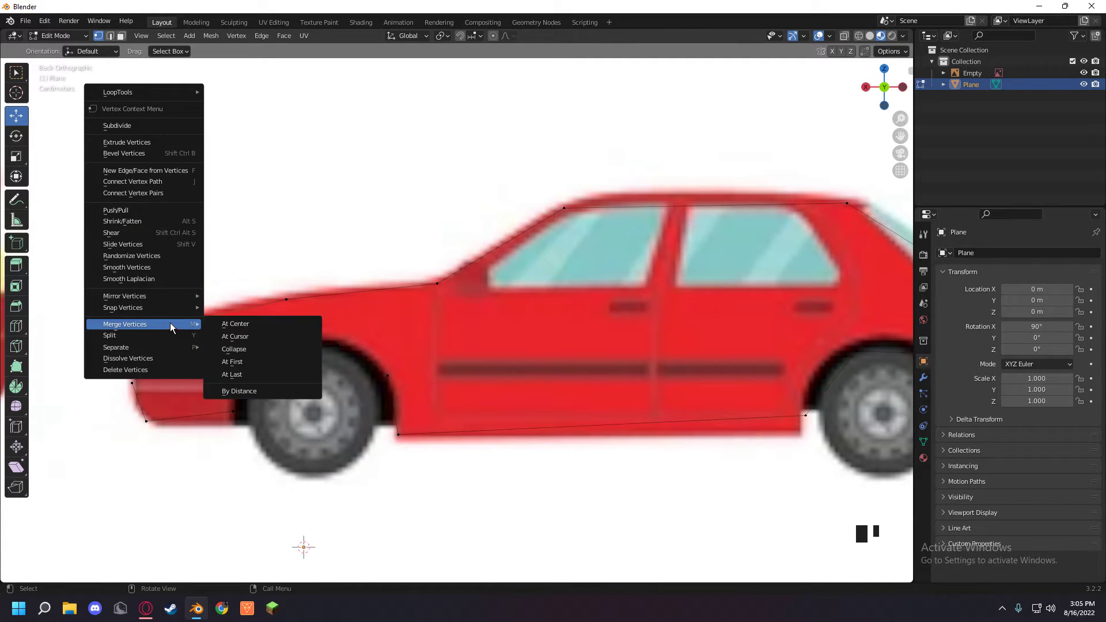
click(235, 324)
click(271, 255)
scroll(396, 403, down, 5)
scroll(558, 284, up, 2)
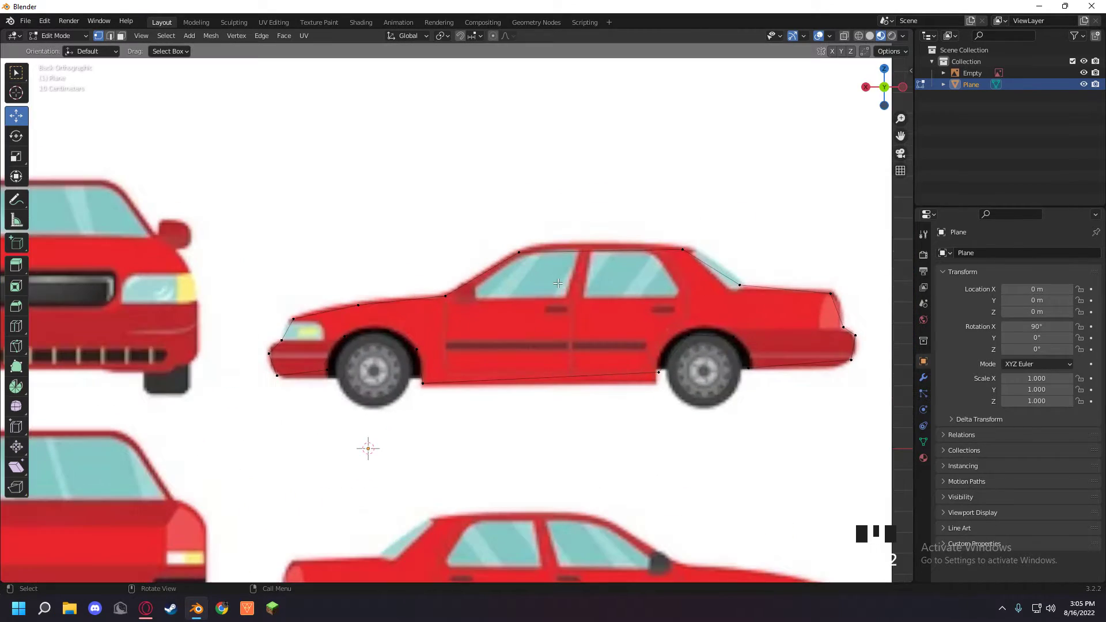
- Select all vertices of the closed car outline and fill it with a face
key(a)
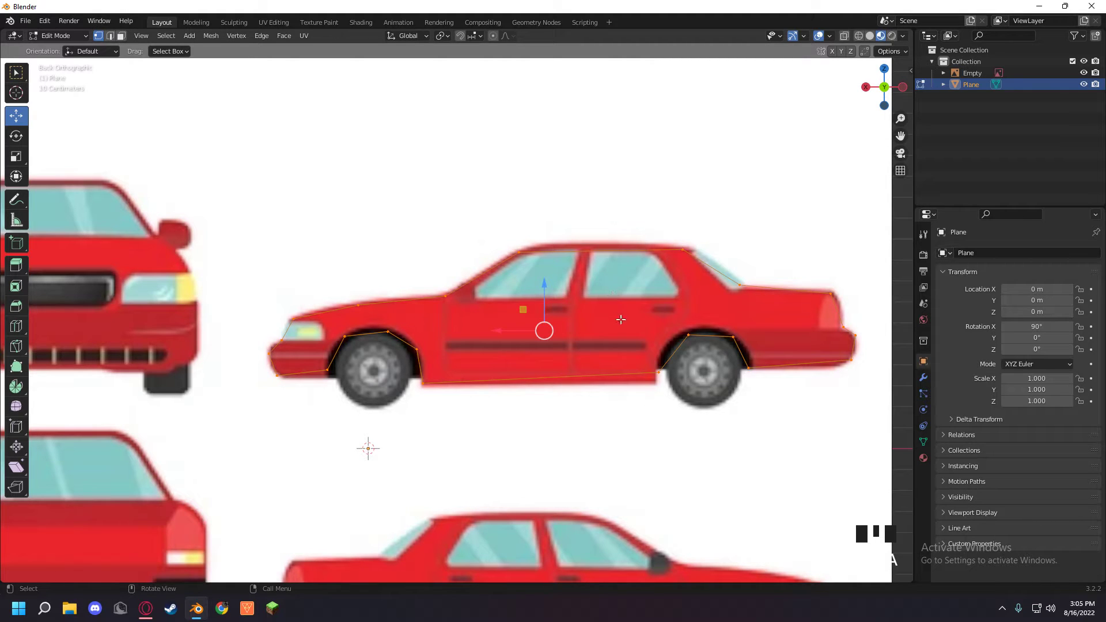
middle_drag(673, 332, 642, 318)
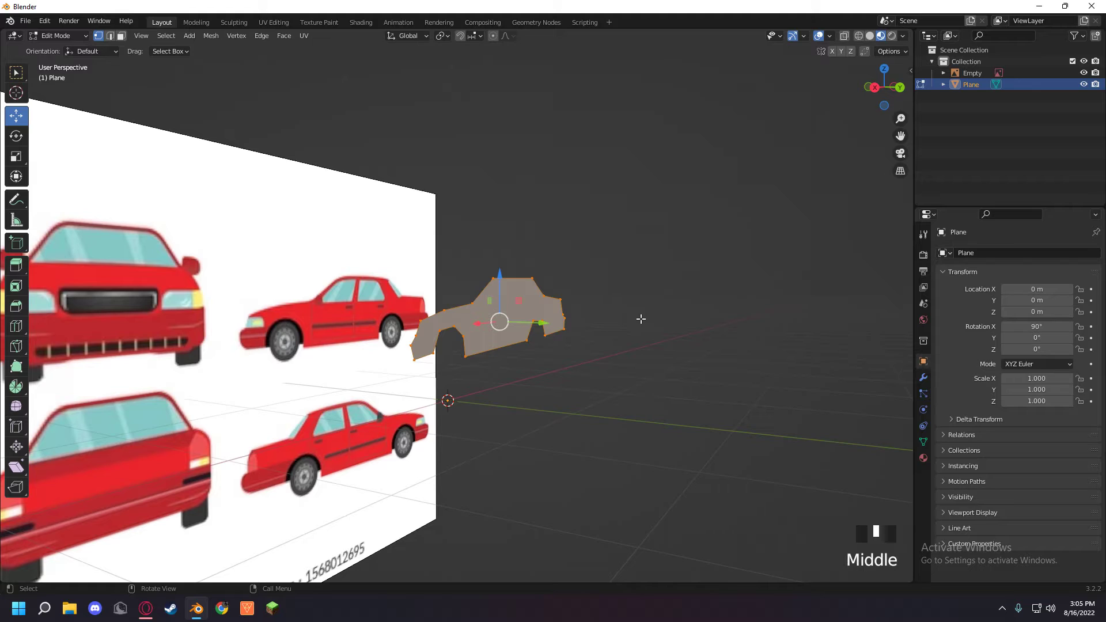
click(622, 250)
middle_drag(611, 265, 578, 301)
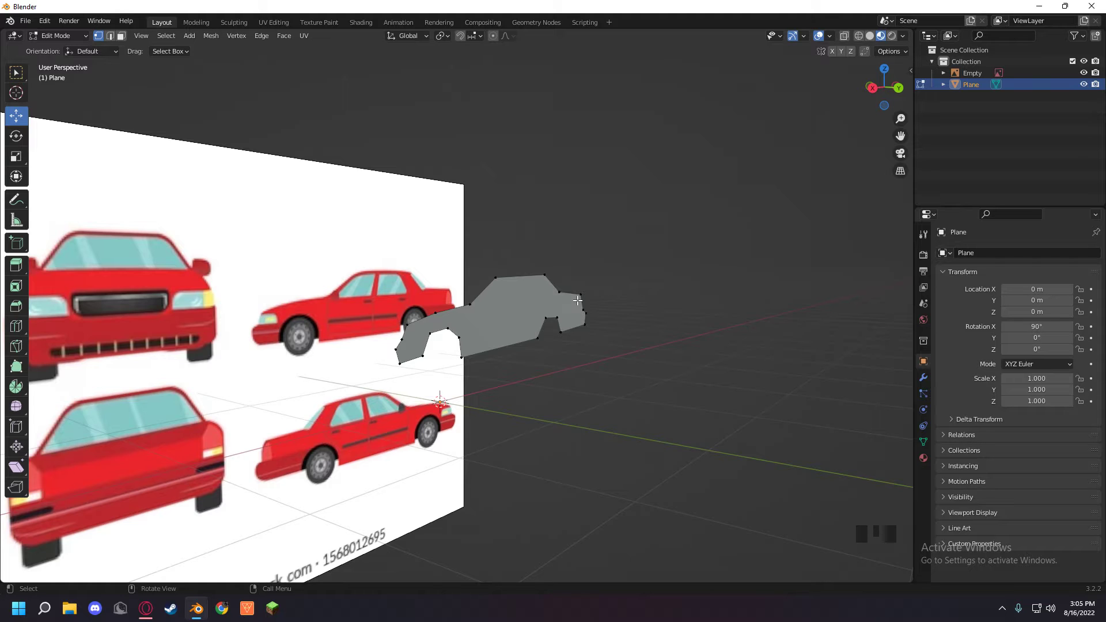
middle_drag(491, 338, 435, 327)
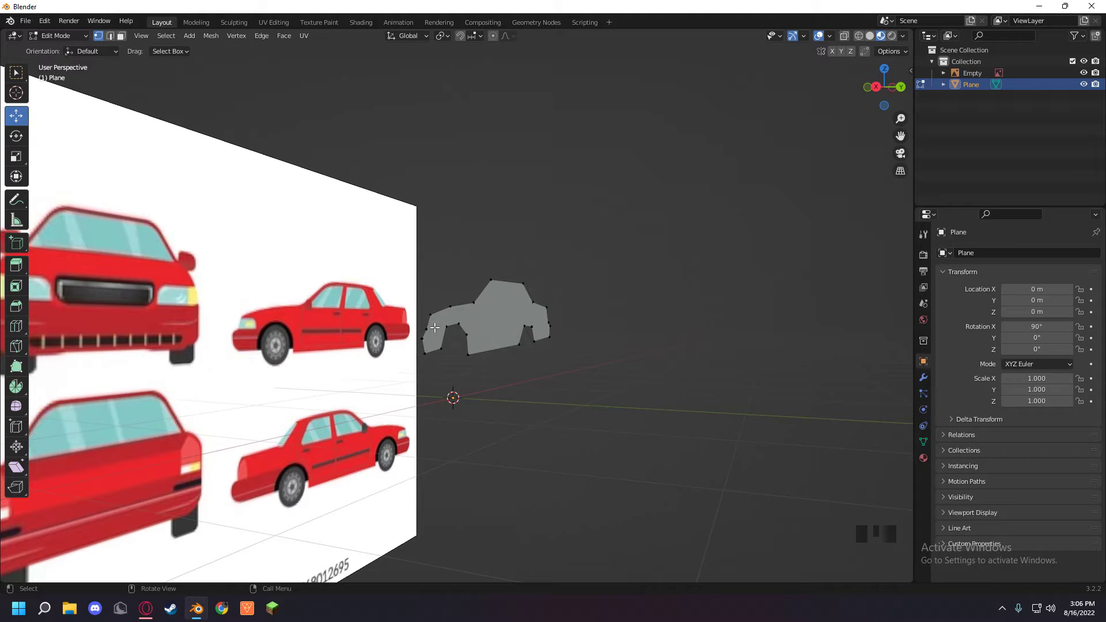
- Extrude the whole side-profile face by about 0.44 m to give the car body its width
click(494, 343)
key(a)
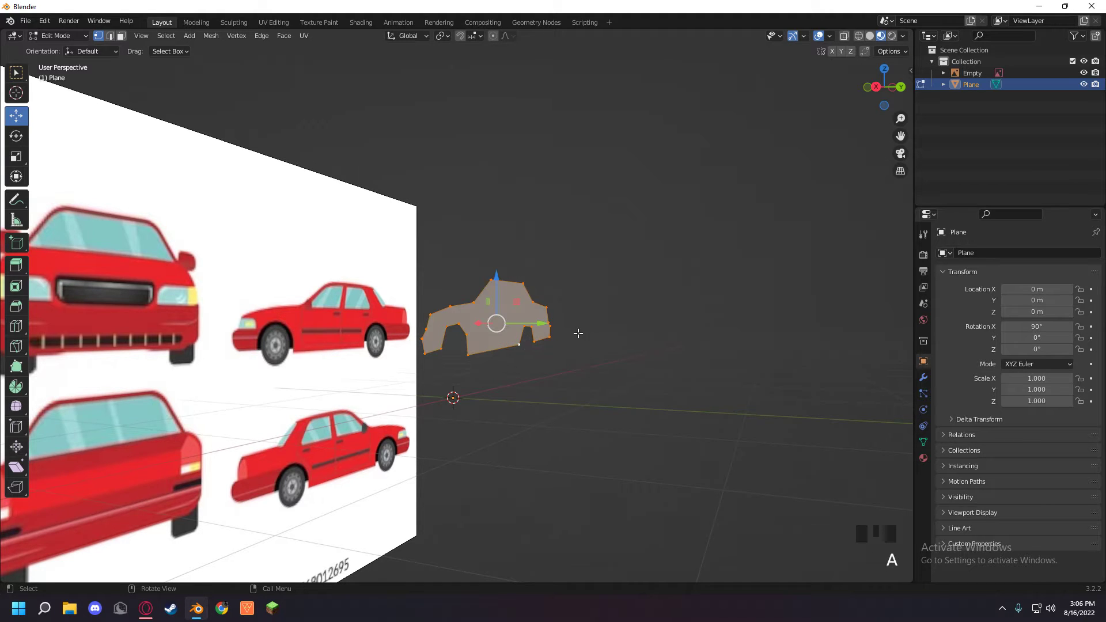
middle_drag(578, 331, 561, 341)
key(e)
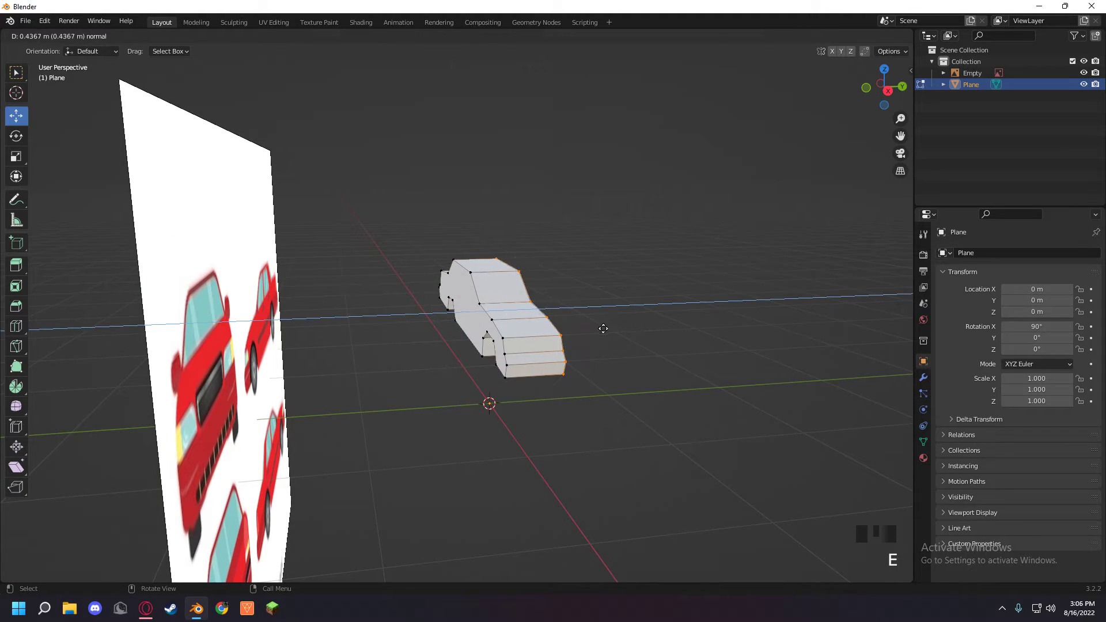
click(603, 327)
middle_drag(674, 346, 633, 347)
click(633, 347)
- Add a single loop cut lengthwise down the middle of the car body
key(ctrl+r)
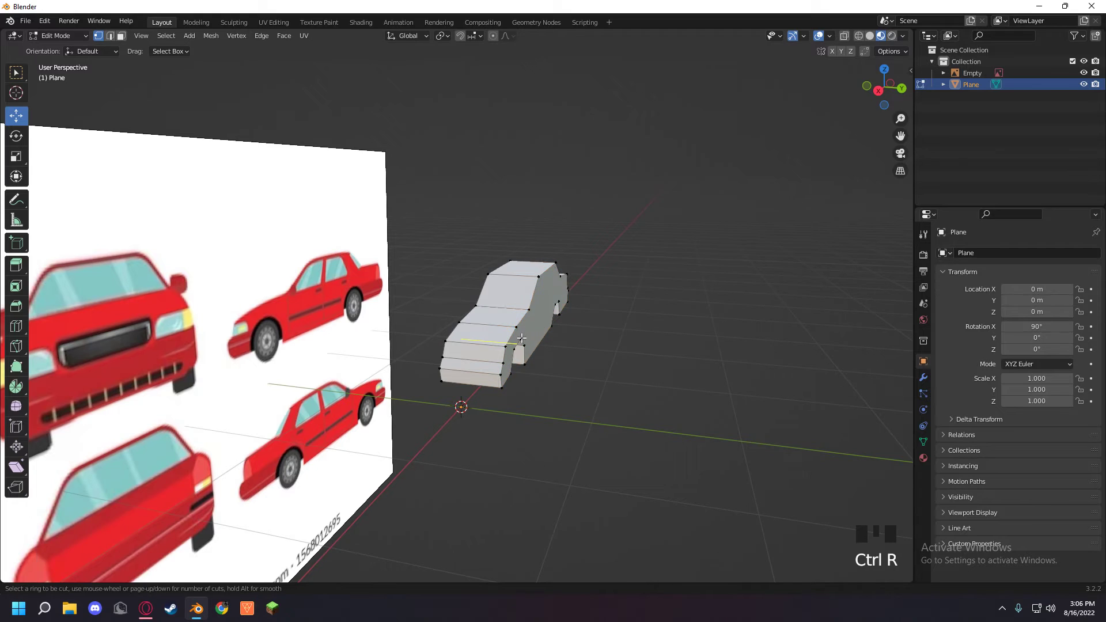
click(486, 339)
click(531, 276)
scroll(471, 307, up, 2)
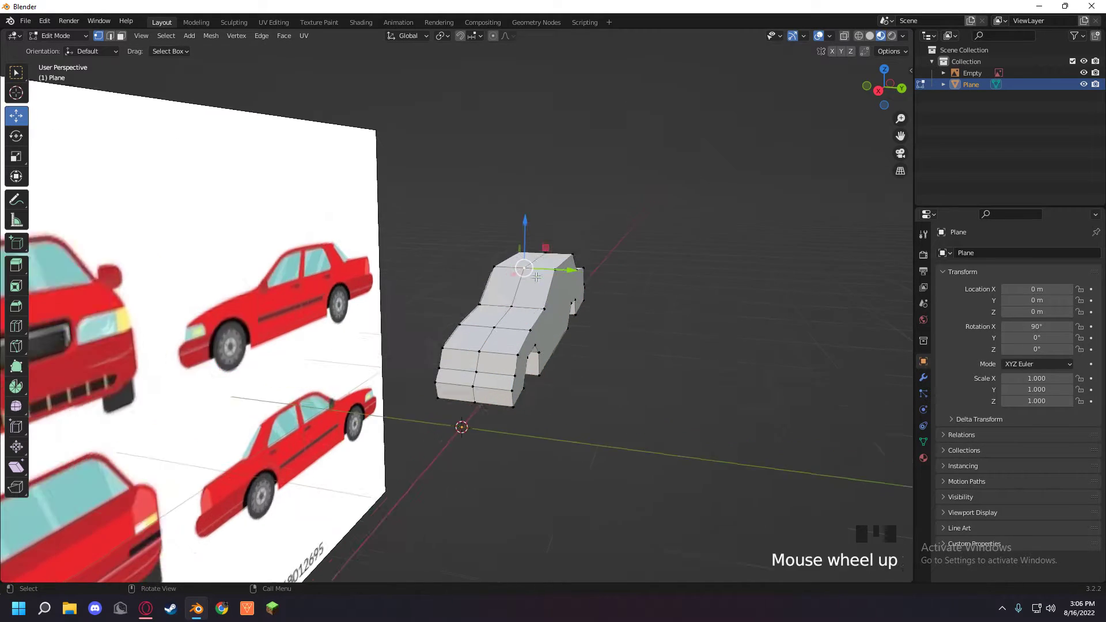
- Raise the centre edges of the hood and windshield, the windshield's by about 0.054 m
key(2)
middle_drag(494, 339, 474, 330)
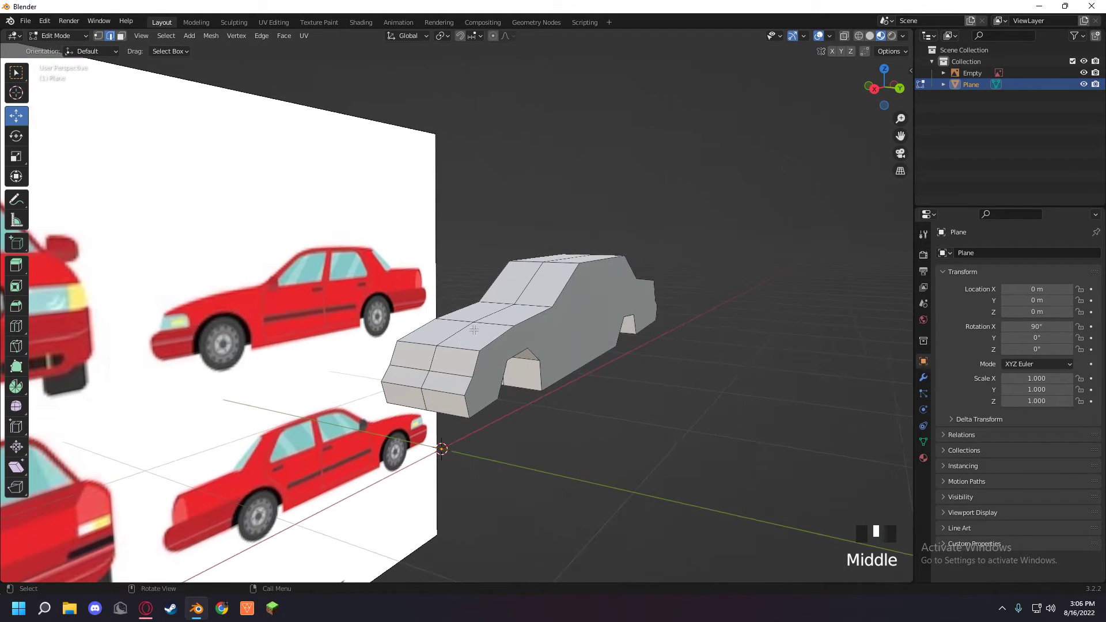
click(458, 322)
click(497, 309)
click(496, 309)
drag(494, 265, 528, 240)
click(526, 281)
middle_drag(572, 269, 539, 281)
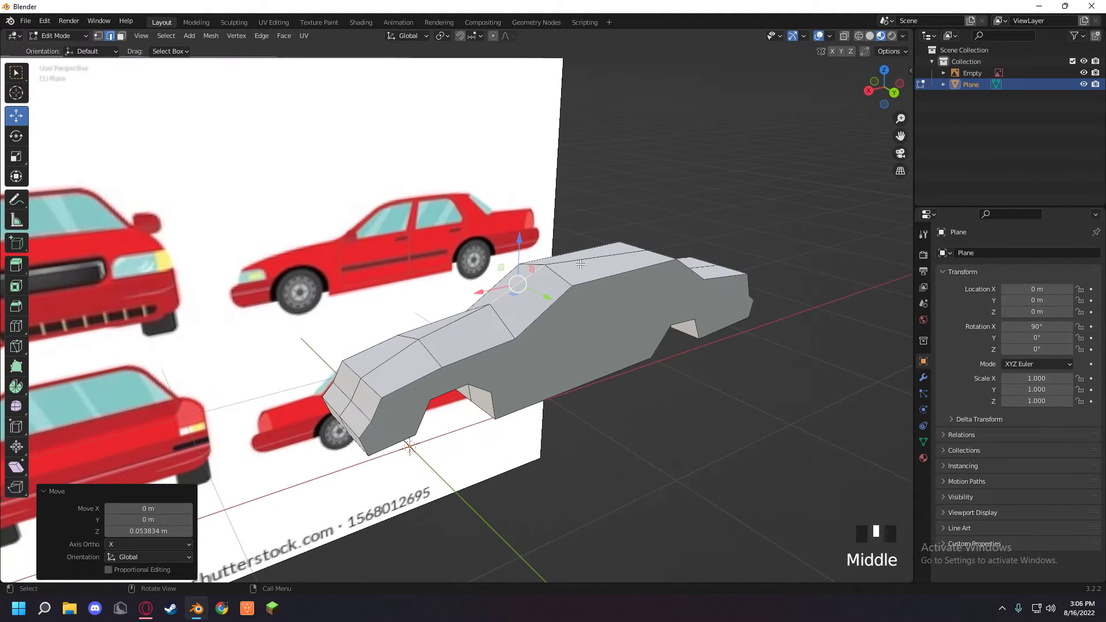
- Raise the roof's centre edge and pull the upper centre edge of the front end forward by about 0.054 m
click(585, 259)
mouse_move(603, 219)
mouse_down()
mouse_move(603, 201)
mouse_move(603, 212)
mouse_up()
click(358, 390)
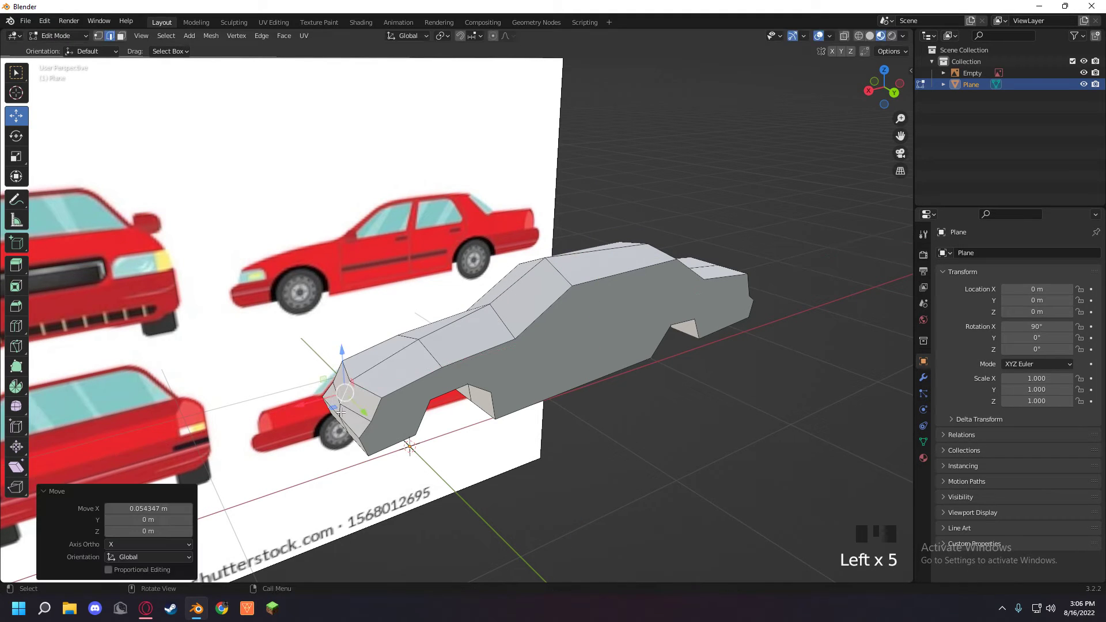
- Pull the lower centre edges of the front bumper forward and slightly down
click(333, 420)
middle_drag(422, 404, 448, 402)
click(376, 403)
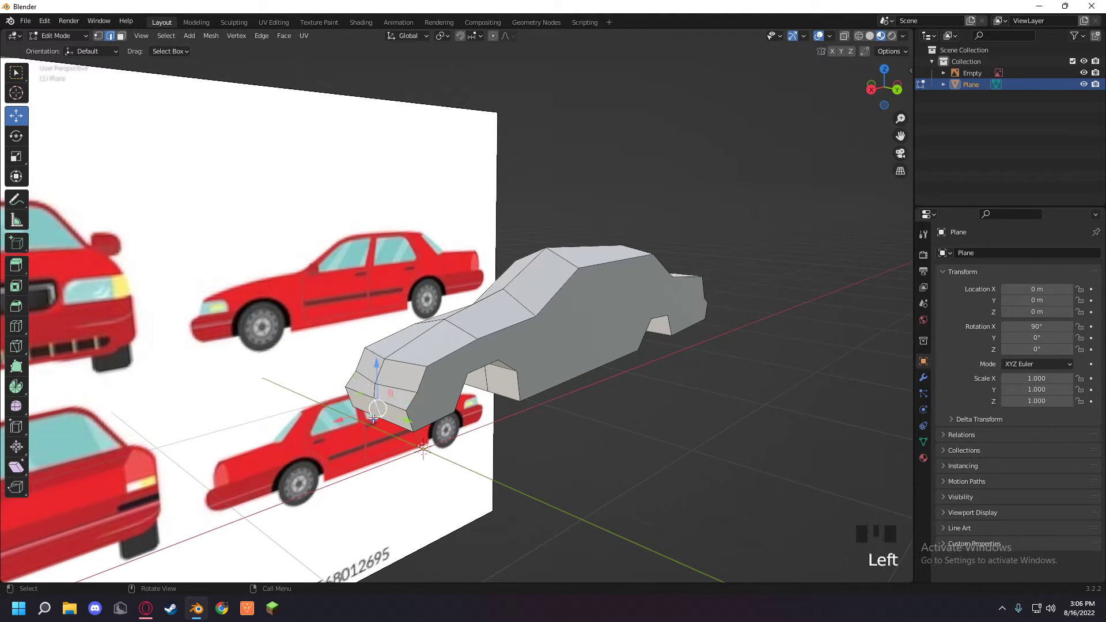
drag(377, 406, 369, 411)
- Raise the centre edge of the trunk lid
middle_drag(523, 403, 422, 407)
shift+middle_drag(648, 408, 555, 378)
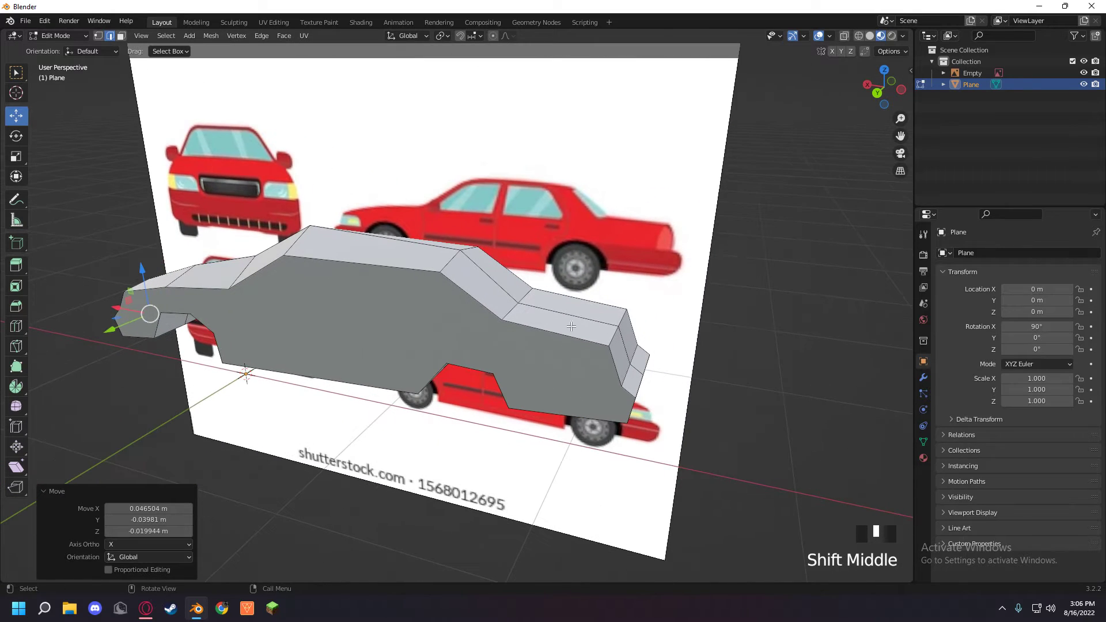
click(577, 317)
drag(573, 288, 578, 275)
- Pull the centre edges of the rear panel and rear bumper backward by about 0.035 m and 0.009 m
middle_drag(648, 341, 576, 344)
click(588, 341)
click(591, 340)
click(596, 339)
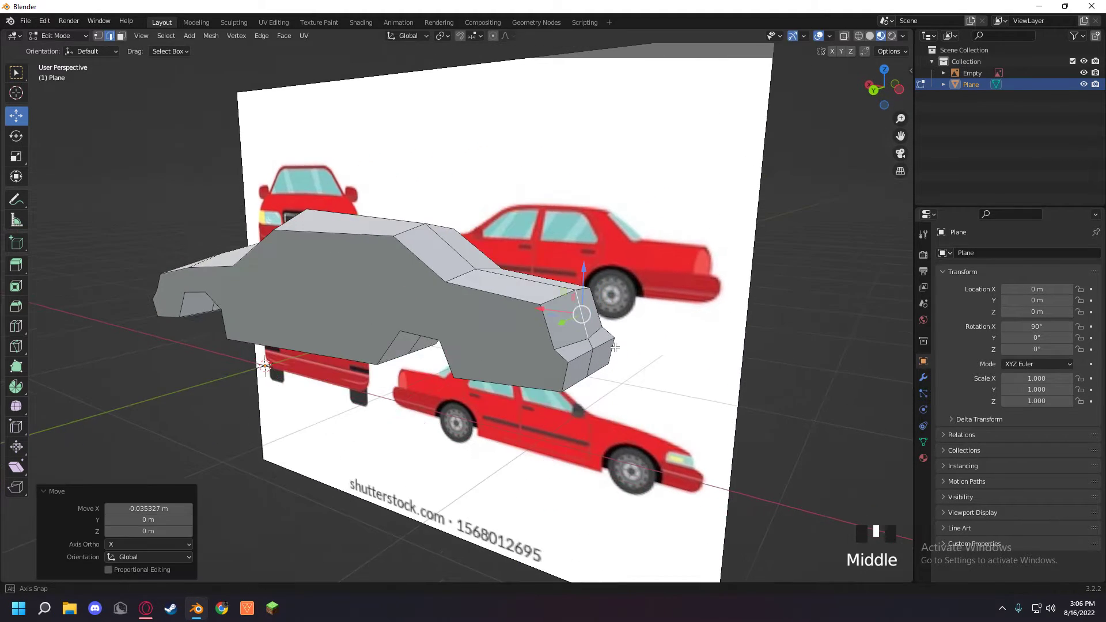
click(576, 343)
mouse_move(575, 343)
mouse_down()
mouse_move(595, 341)
mouse_move(566, 360)
mouse_up()
click(593, 358)
- Lower the underside's centre edges beneath the rear bumper and between the wheel arches
middle_drag(399, 331, 364, 271)
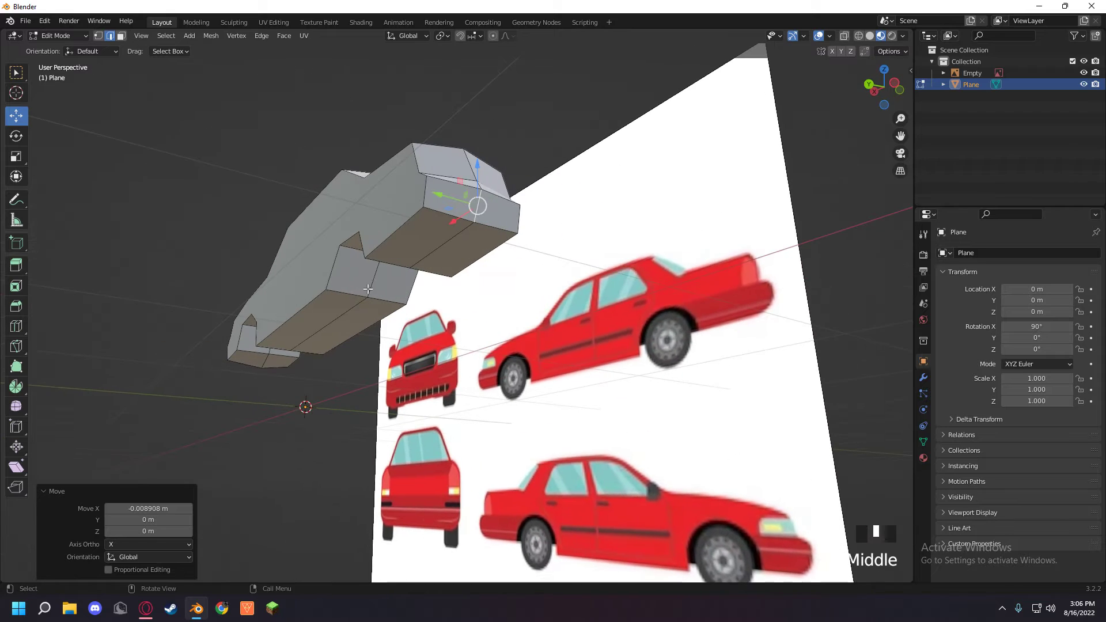
click(447, 247)
drag(439, 230, 441, 238)
middle_drag(441, 238, 446, 301)
click(437, 294)
drag(354, 268, 352, 277)
- Lower the centre edge under the front bumper by about 0.033 m and clear the selection
middle_drag(221, 284, 282, 296)
click(171, 268)
click(173, 267)
drag(174, 266, 173, 271)
middle_drag(174, 271, 626, 433)
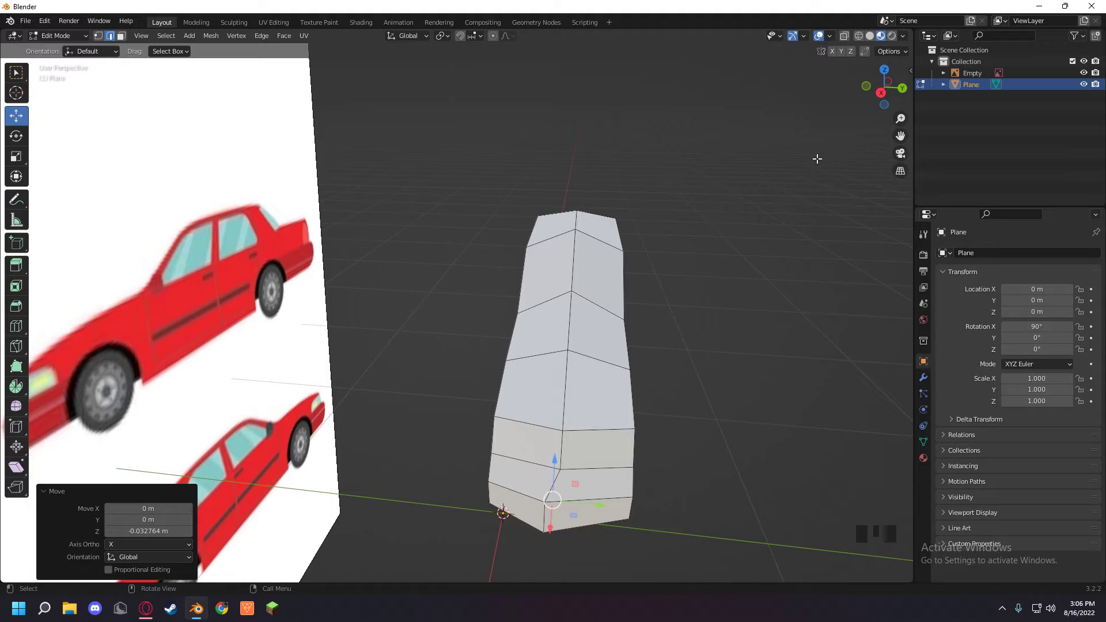
click(737, 348)
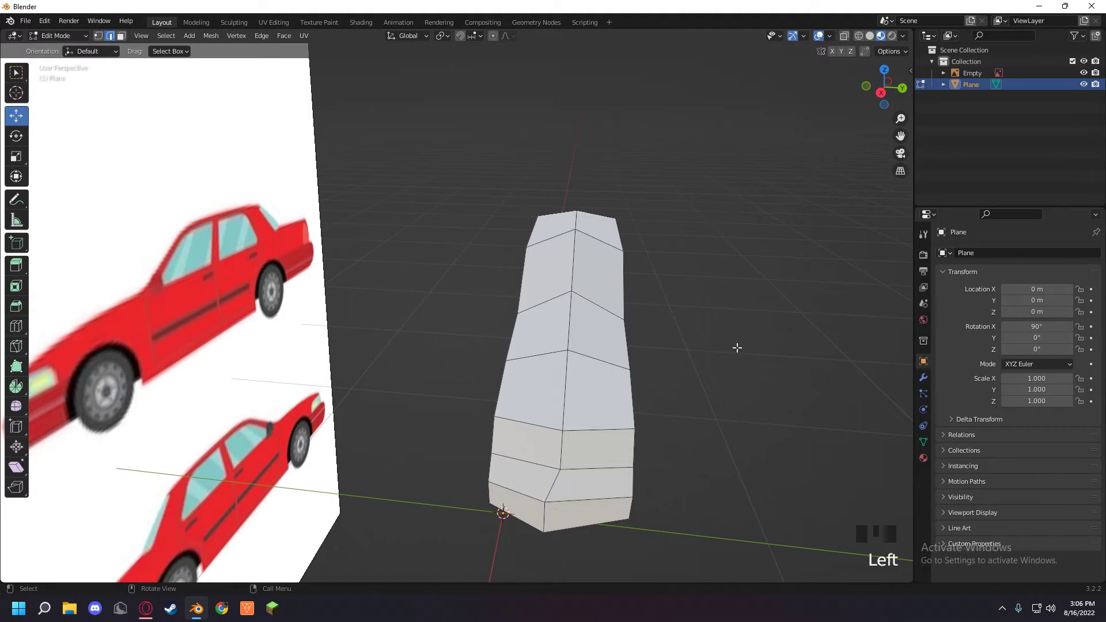
- Undo the centre-edge moves on the underside, rear end, trunk and lower front bumper
key(ctrl+z)
key(ctrl+z)
key(ctrl+z)
key(ctrl+z)
key(ctrl+z)
key(ctrl+z)
key(ctrl+z)
key(ctrl+z)
key(ctrl+z)
key(ctrl+z)
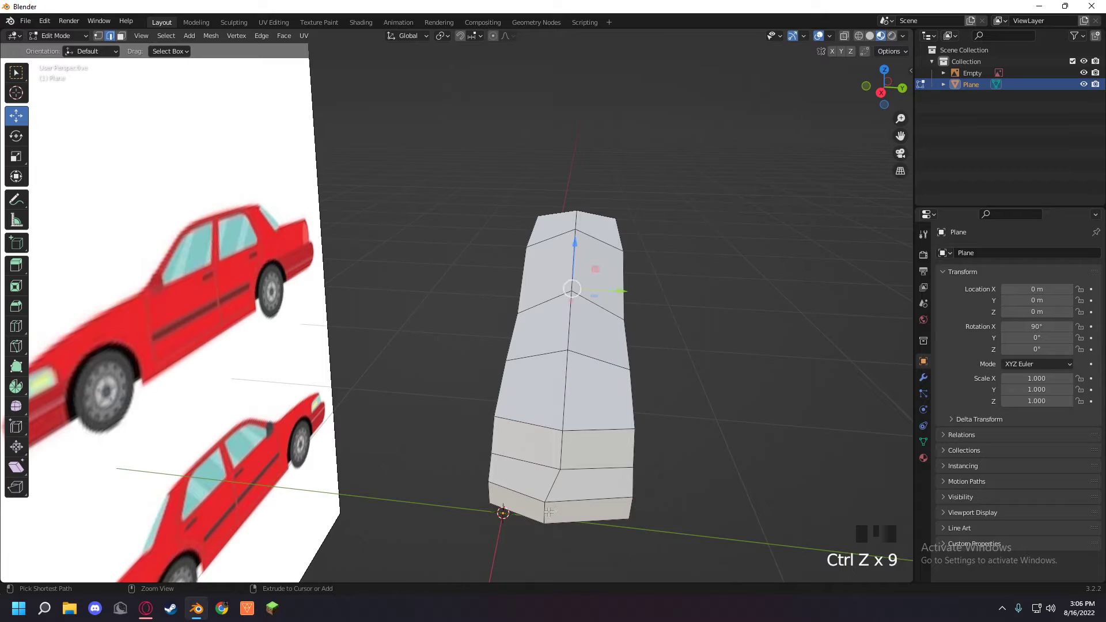
key(ctrl+z)
key(ctrl+z)
key(ctrl+z)
key(ctrl+z)
key(ctrl+z)
key(ctrl+z)
key(ctrl+z)
key(ctrl+z)
key(ctrl+z)
key(ctrl+z)
key(ctrl+z)
key(ctrl+z)
key(ctrl+z)
key(ctrl+z)
key(ctrl+z)
key(ctrl+z)
key(ctrl+z)
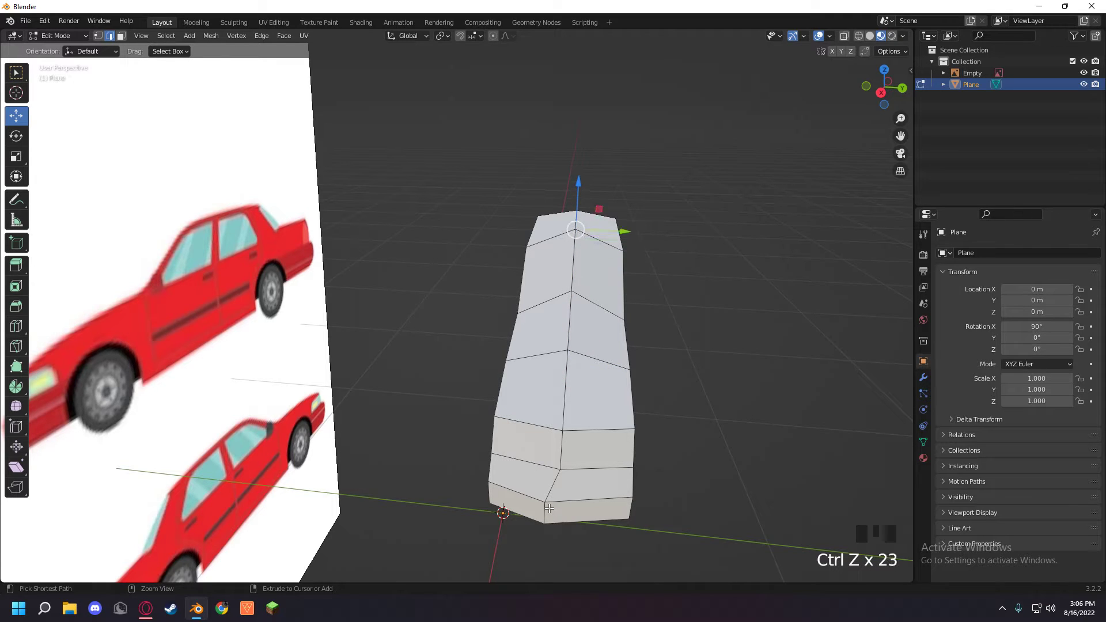
key(ctrl+z)
key(ctrl+z)
key(ctrl+z)
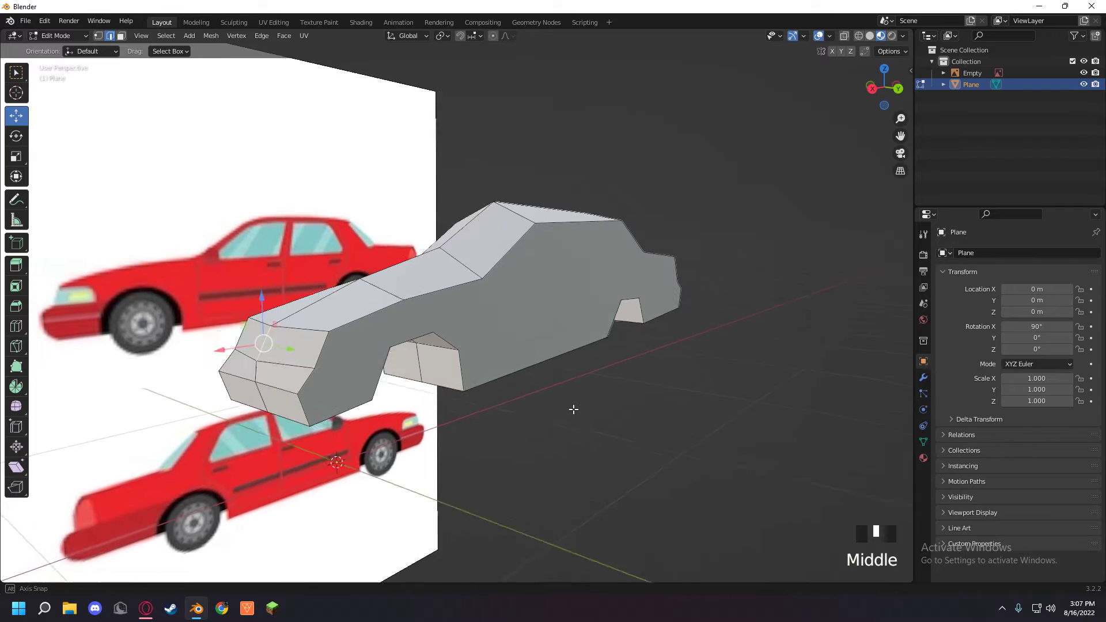
- Lower the roof's centre edge to flatten the roof
middle_drag(573, 402, 524, 212)
click(523, 214)
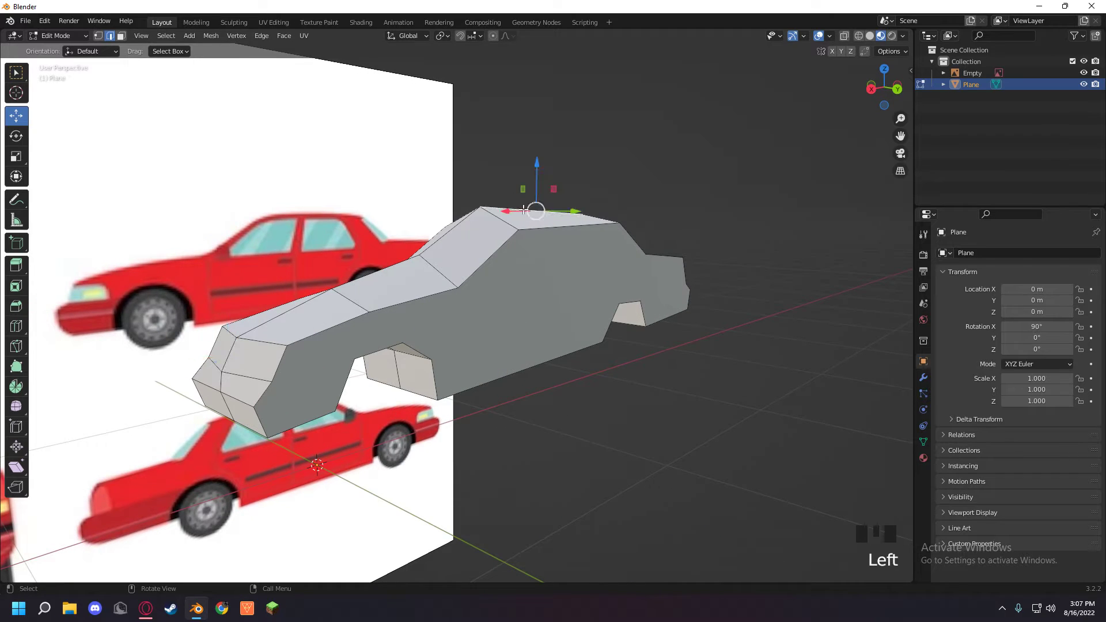
drag(538, 175, 537, 202)
middle_drag(533, 208, 498, 231)
- Lower the centre vertex at the base of the windshield
click(350, 303)
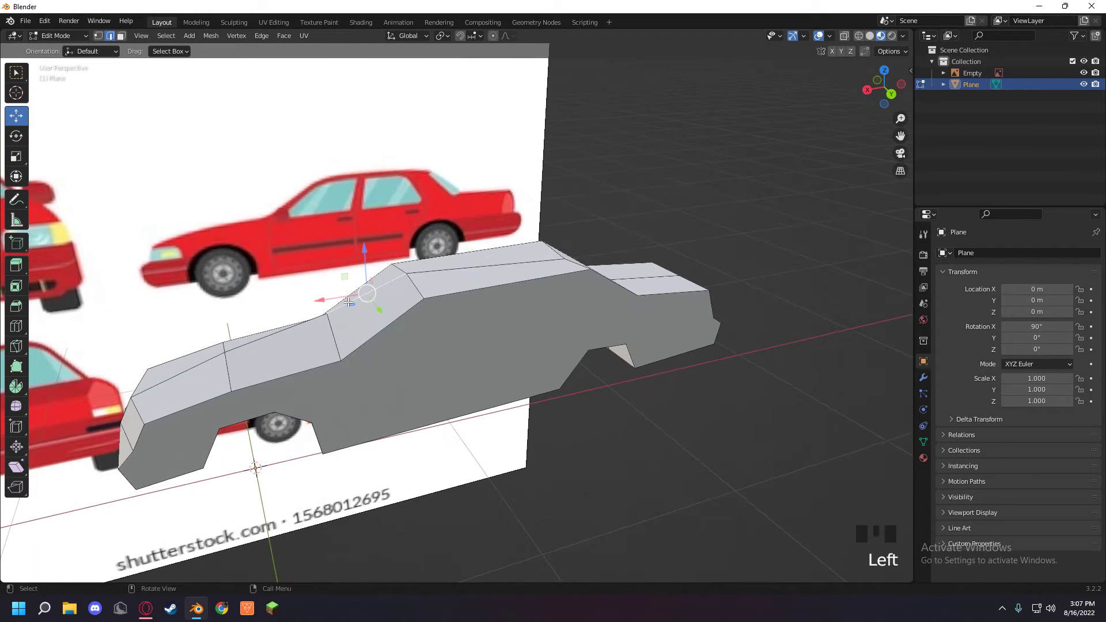
click(330, 315)
key(1)
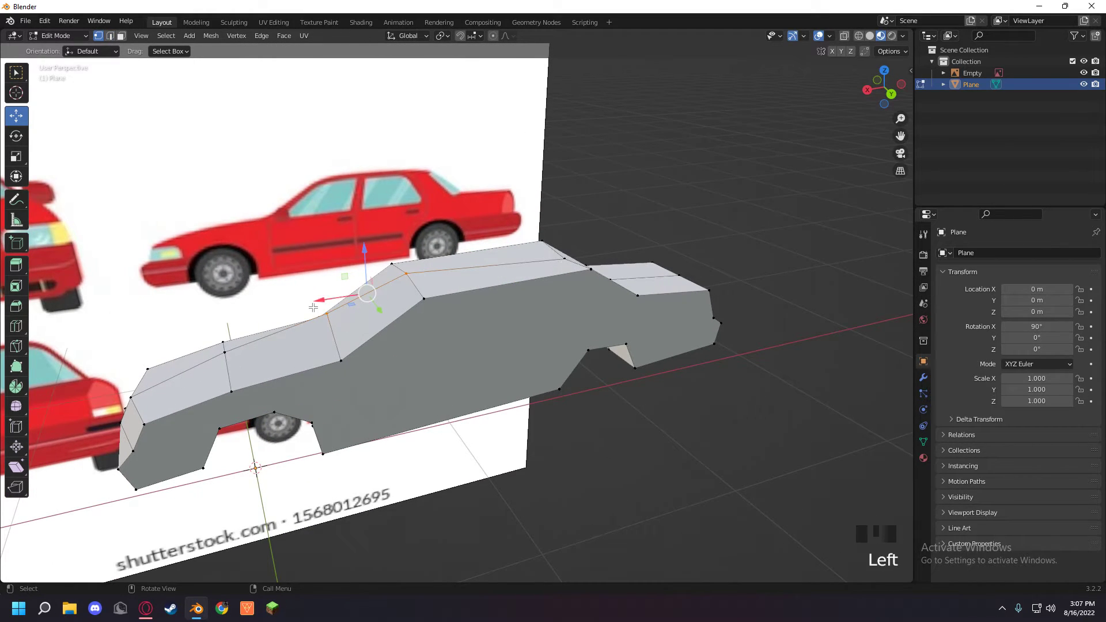
click(313, 307)
drag(327, 276, 326, 294)
- Lower the two outer corner vertices of the roof's rear edge together
middle_drag(326, 294, 327, 236)
click(343, 233)
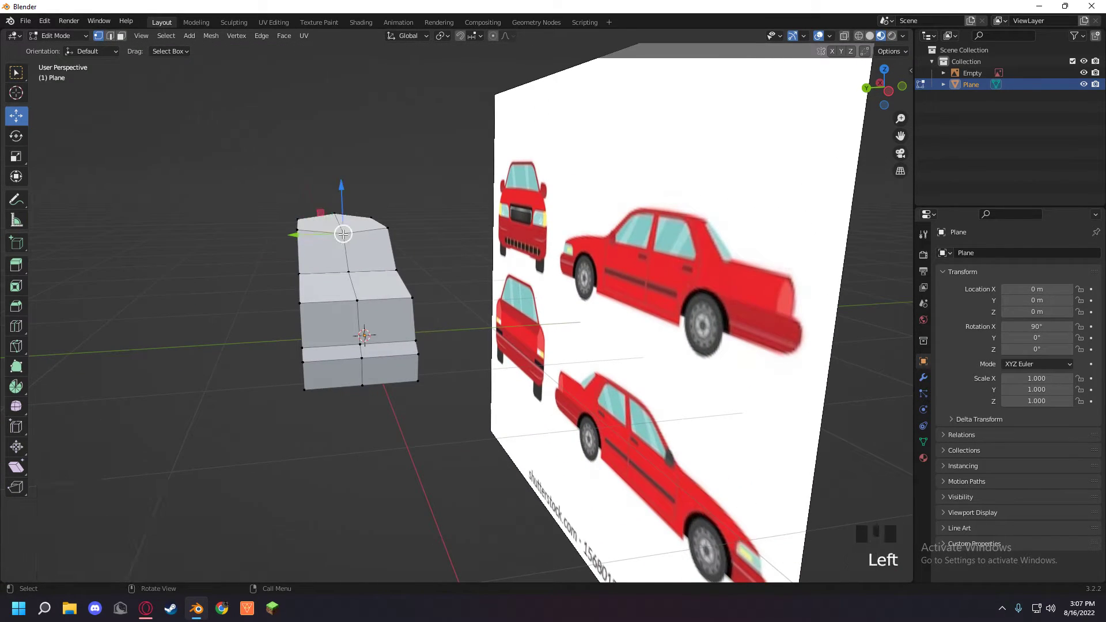
click(304, 228)
shift+click(388, 228)
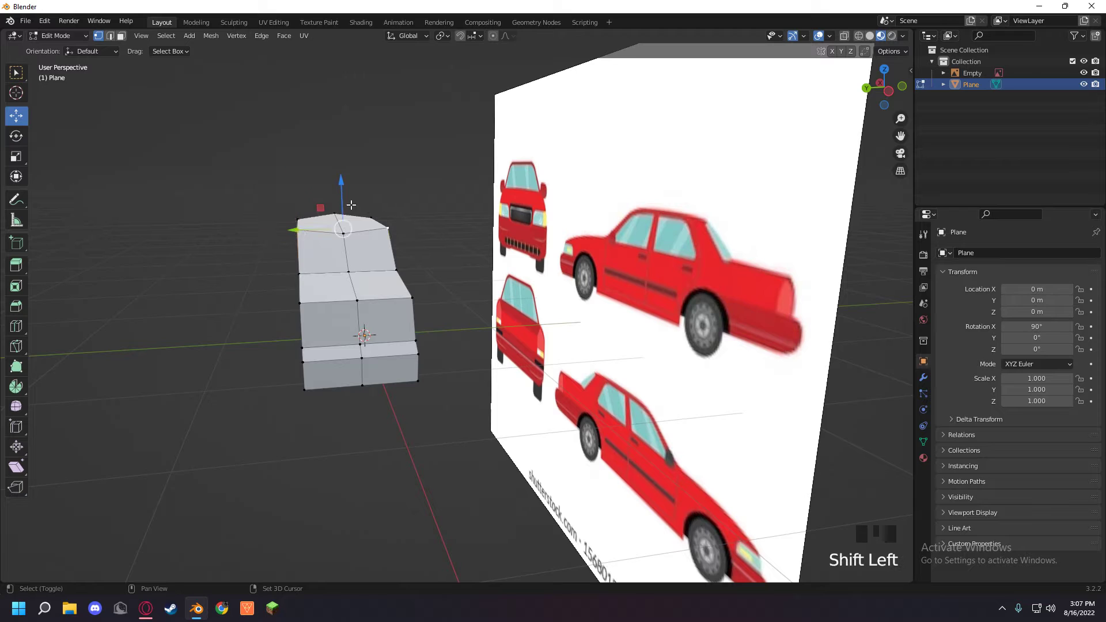
drag(342, 190, 420, 276)
mouse_move(403, 276)
middle_down()
mouse_move(439, 284)
mouse_move(419, 287)
middle_up()
- Lower the trunk lid's outer corner vertices one at a time, including a rear corner by about 0.031 m
click(358, 296)
drag(355, 259, 443, 272)
click(447, 284)
click(409, 333)
drag(409, 319, 409, 327)
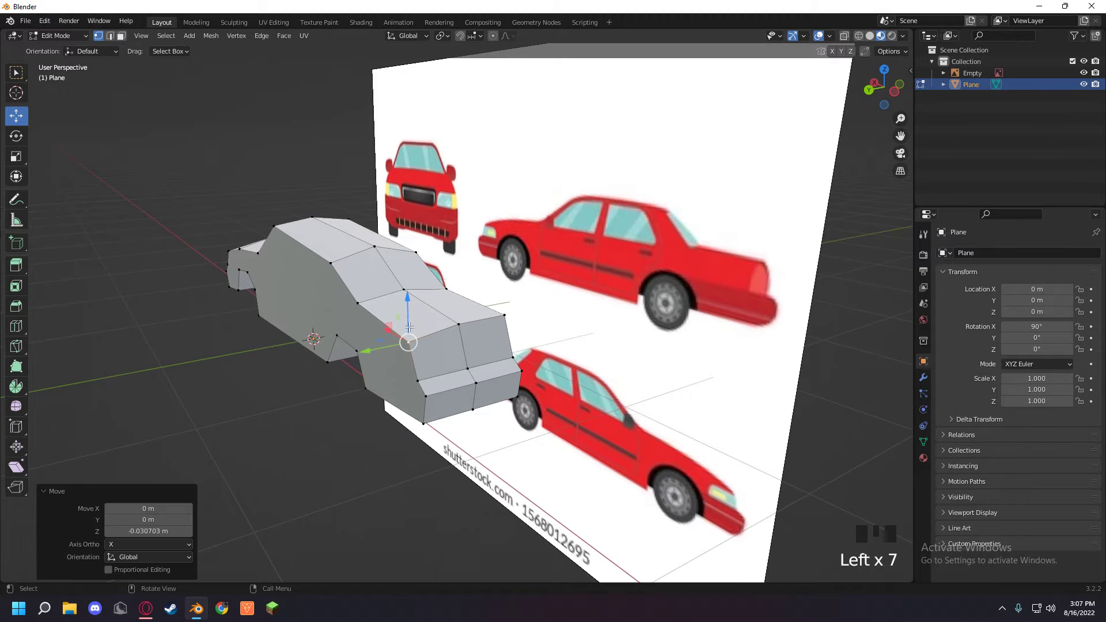
click(505, 317)
drag(504, 308, 505, 299)
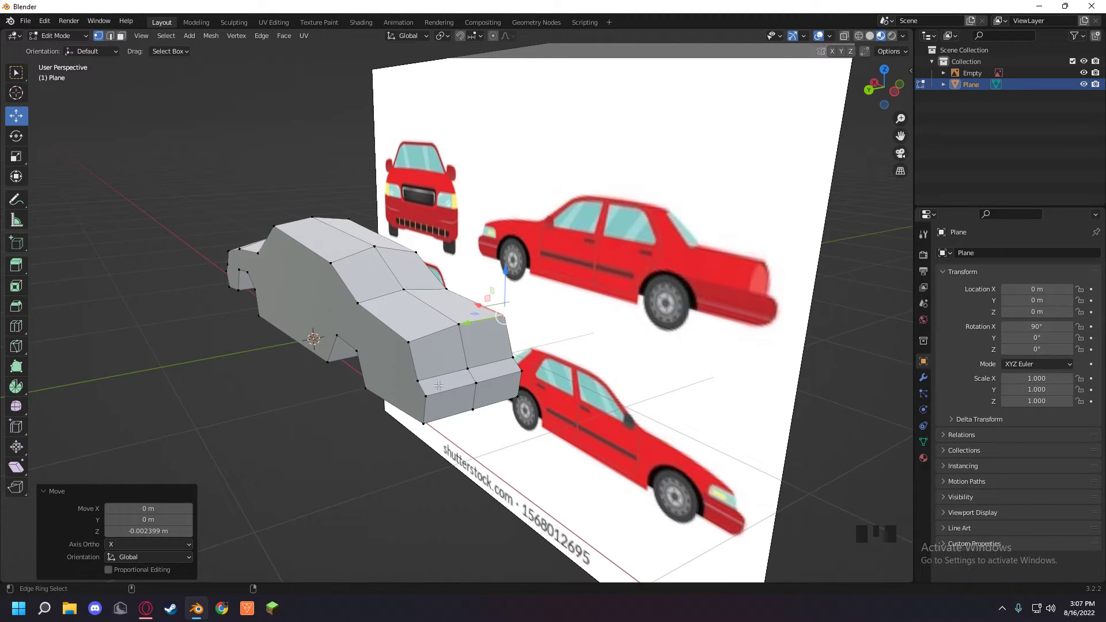
middle_drag(413, 346, 268, 326)
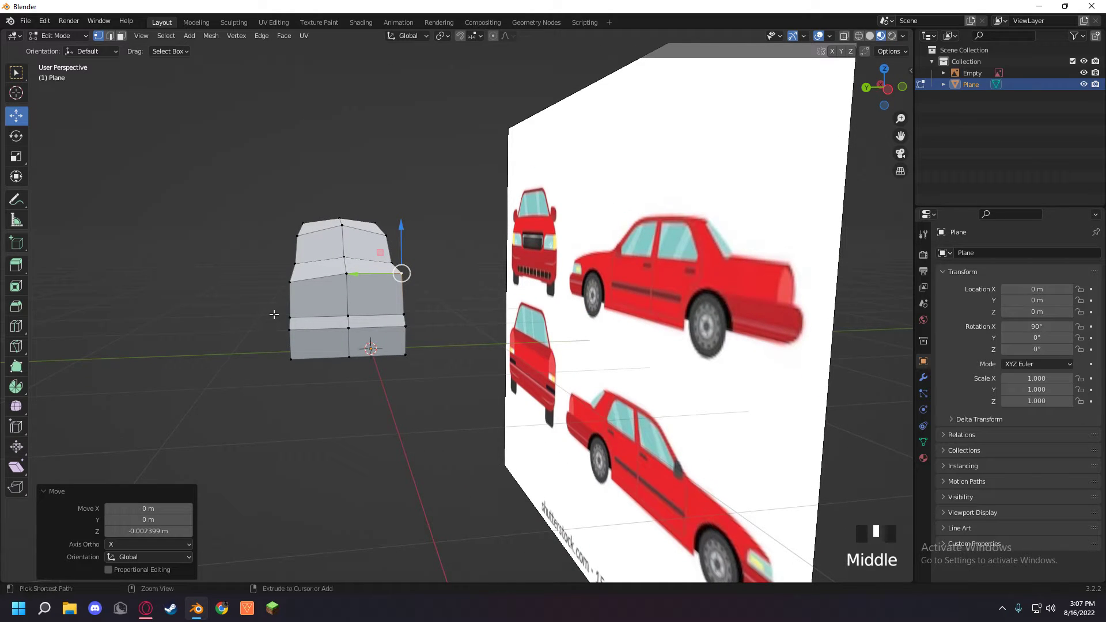
- Undo the individual moves of the trunk lid's corner vertices
key(ctrl+z)
key(ctrl+z)
key(ctrl+z)
key(ctrl+z)
key(ctrl+z)
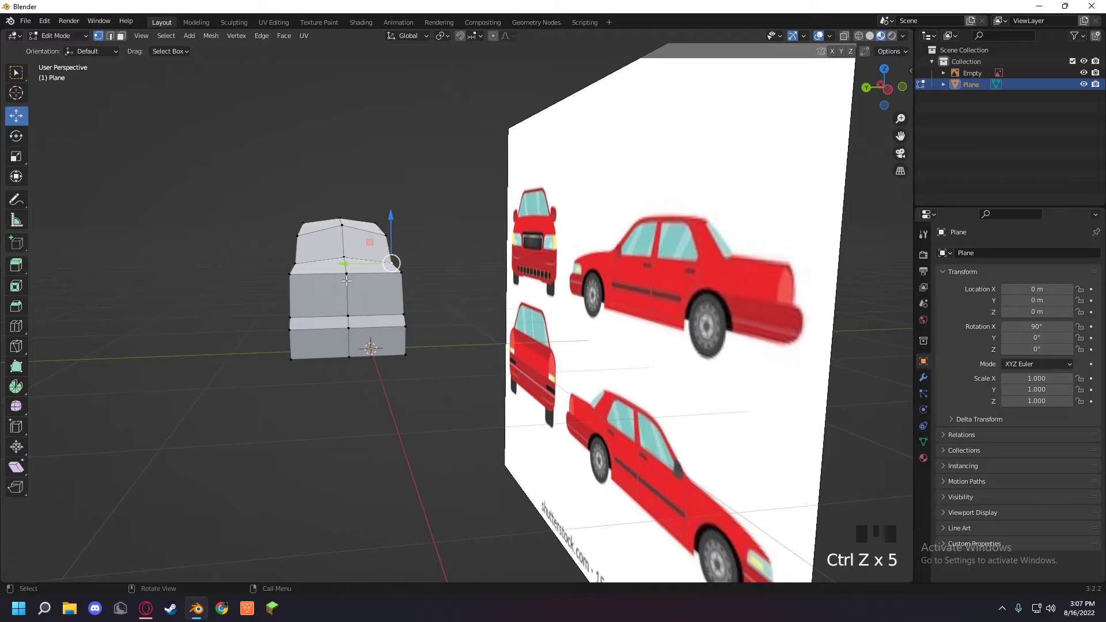
key(ctrl+z)
key(ctrl+z)
key(ctrl+z)
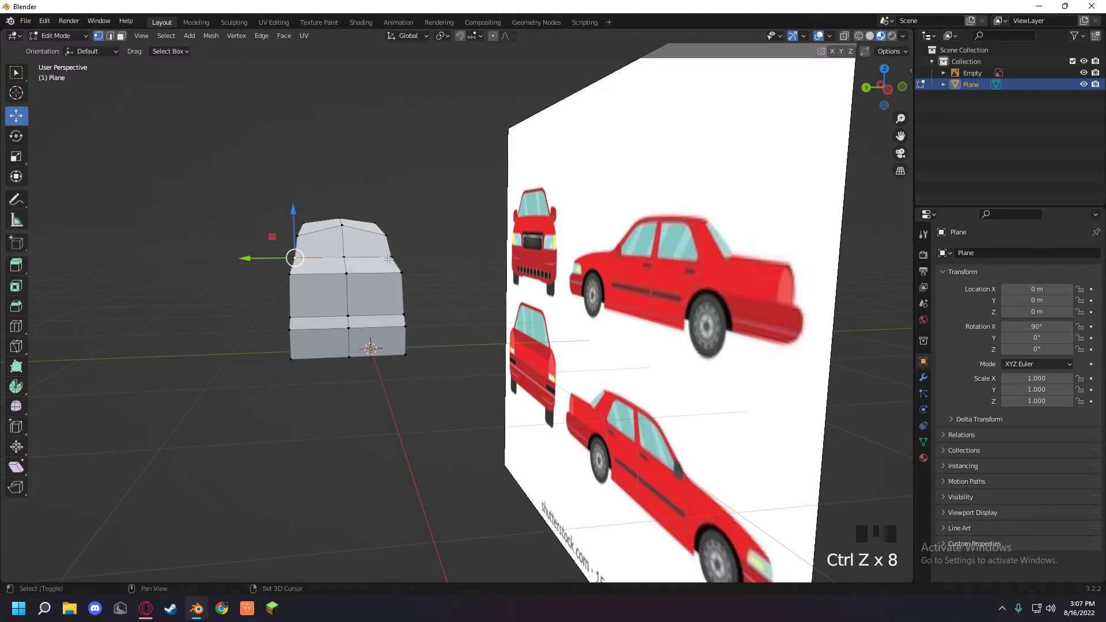
- Lower the trunk lid's two front corner vertices as a pair, and its two rear corner vertices as a pair
shift+click(394, 257)
shift+click(391, 257)
drag(344, 222, 344, 235)
click(293, 274)
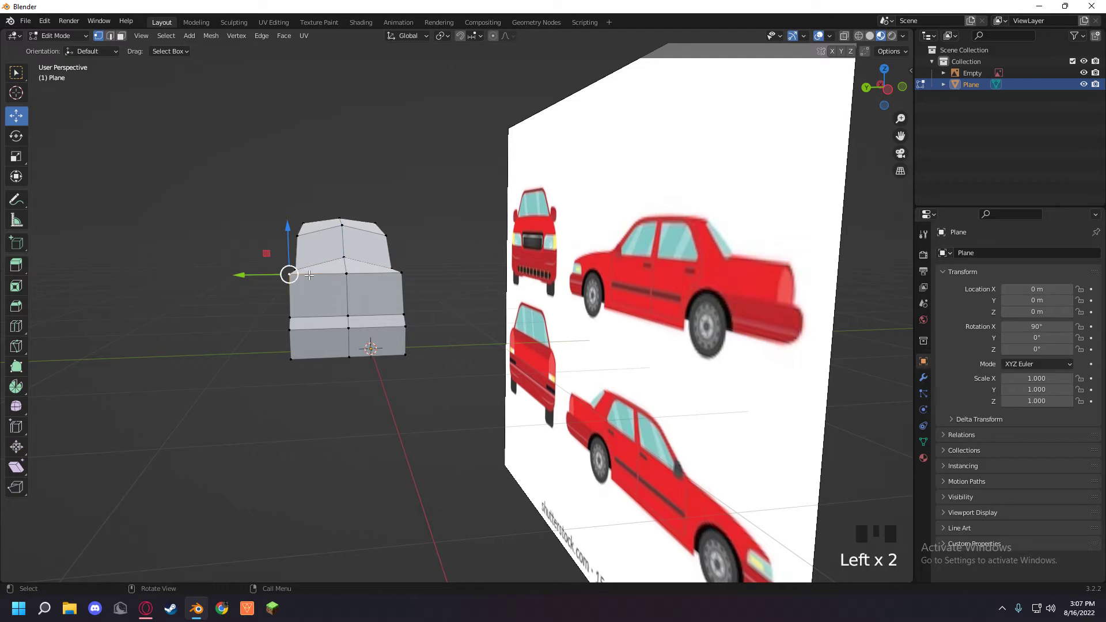
shift+click(402, 273)
click(342, 245)
- Reposition the outer corner vertices along the rear bumper, moving both sides together, and clear the selection
middle_drag(342, 244, 545, 355)
click(538, 350)
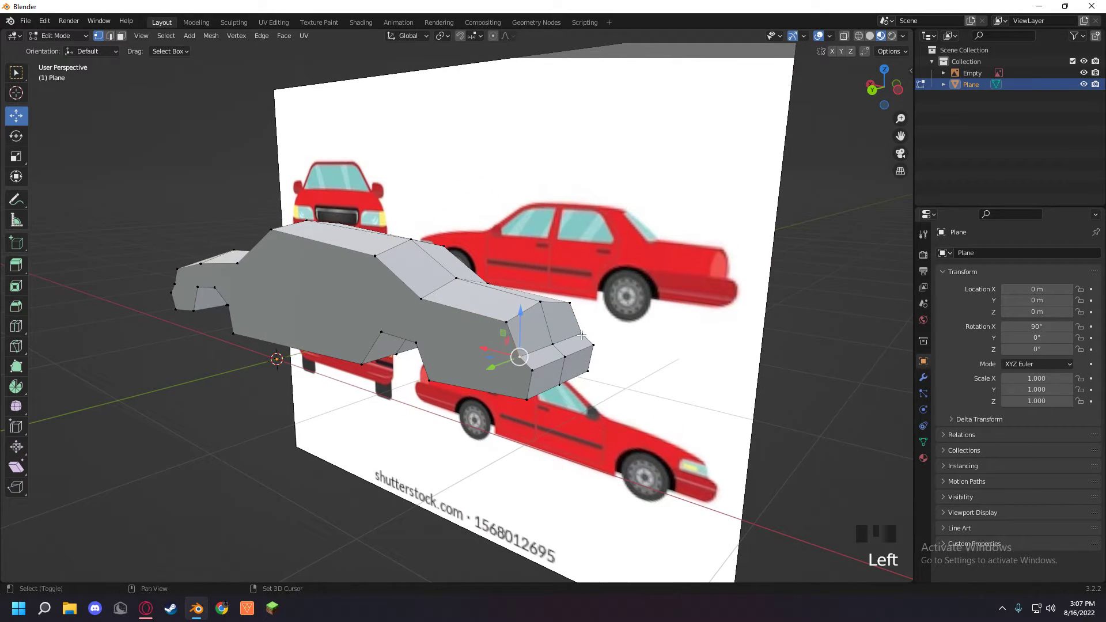
shift+click(549, 352)
drag(518, 339, 594, 362)
click(541, 340)
click(563, 347)
middle_drag(571, 373, 618, 378)
drag(570, 362, 573, 364)
middle_drag(461, 364, 435, 332)
click(497, 281)
middle_drag(498, 281, 635, 337)
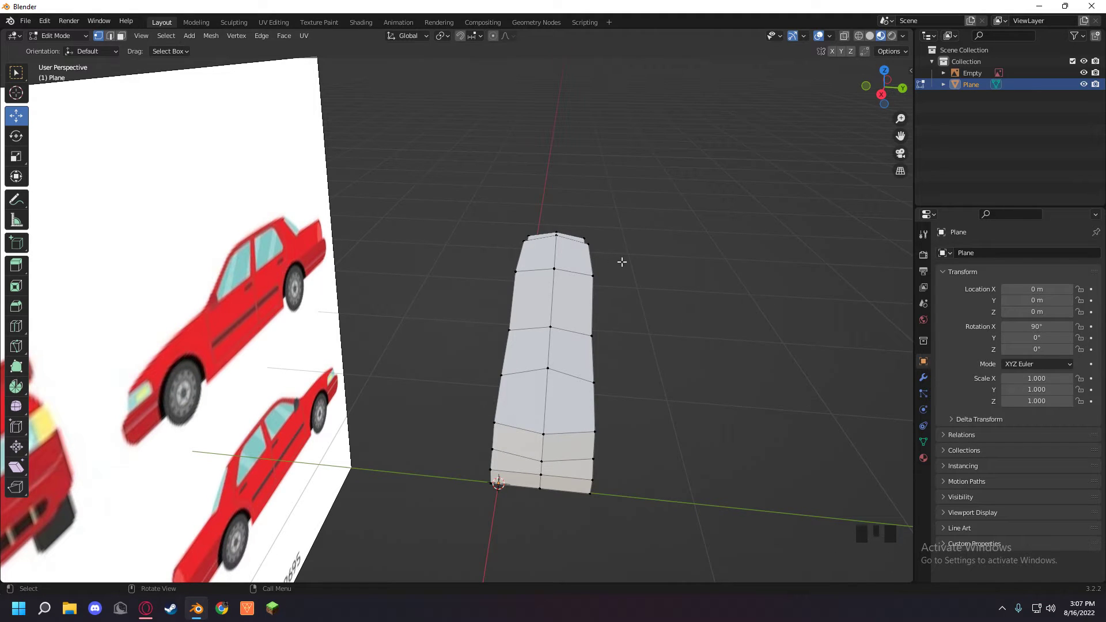
- Delete the vertices along the car body's outer side on the Y=0 line, selecting them through the mesh in the right view
middle_drag(598, 261, 567, 249)
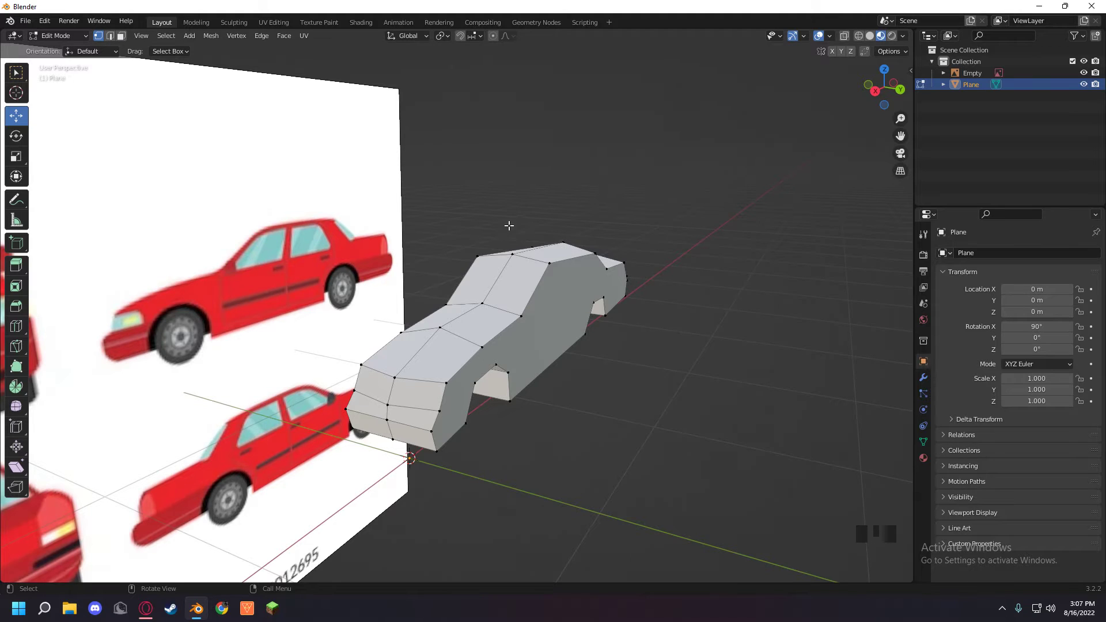
middle_drag(509, 225, 714, 96)
click(886, 88)
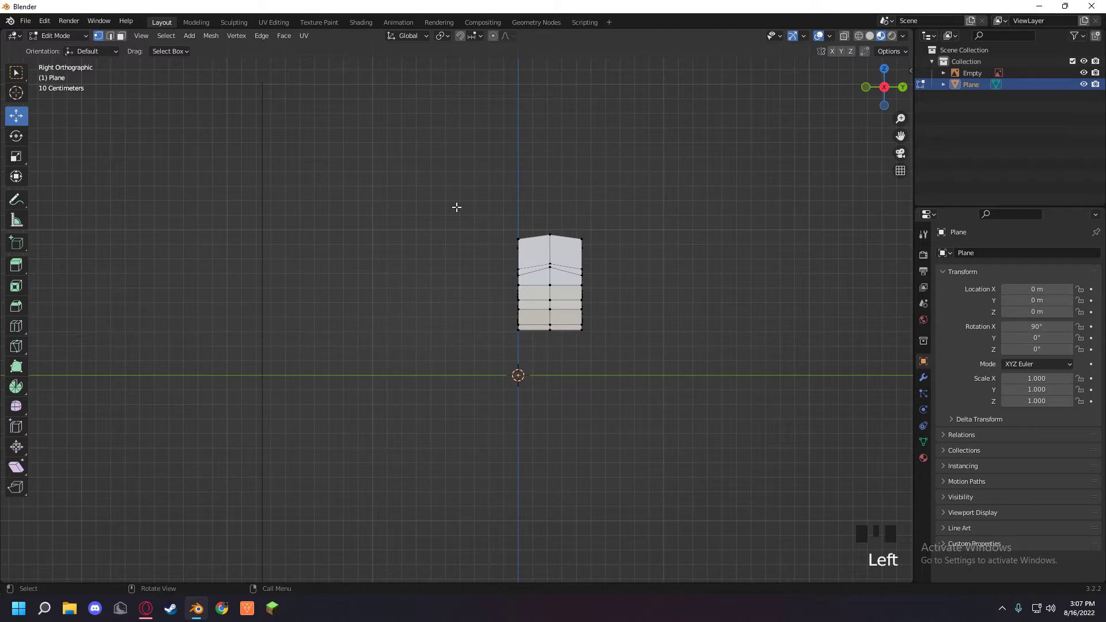
click(845, 35)
drag(417, 179, 538, 405)
key(Delete)
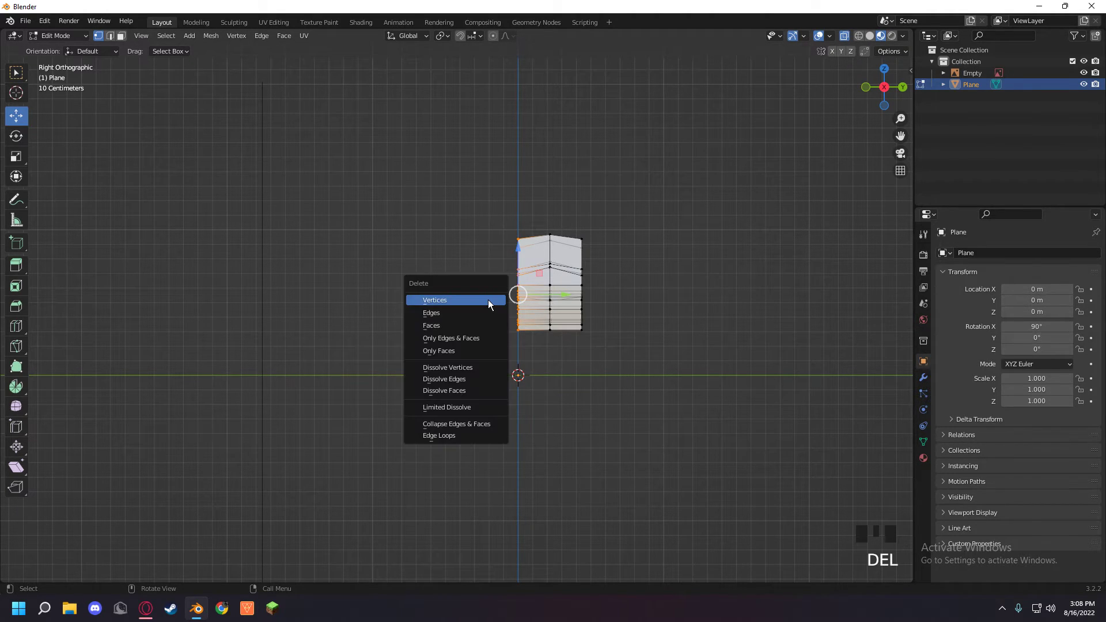
click(489, 300)
mouse_move(489, 300)
middle_down()
mouse_move(516, 299)
mouse_move(489, 363)
mouse_move(500, 317)
middle_up()
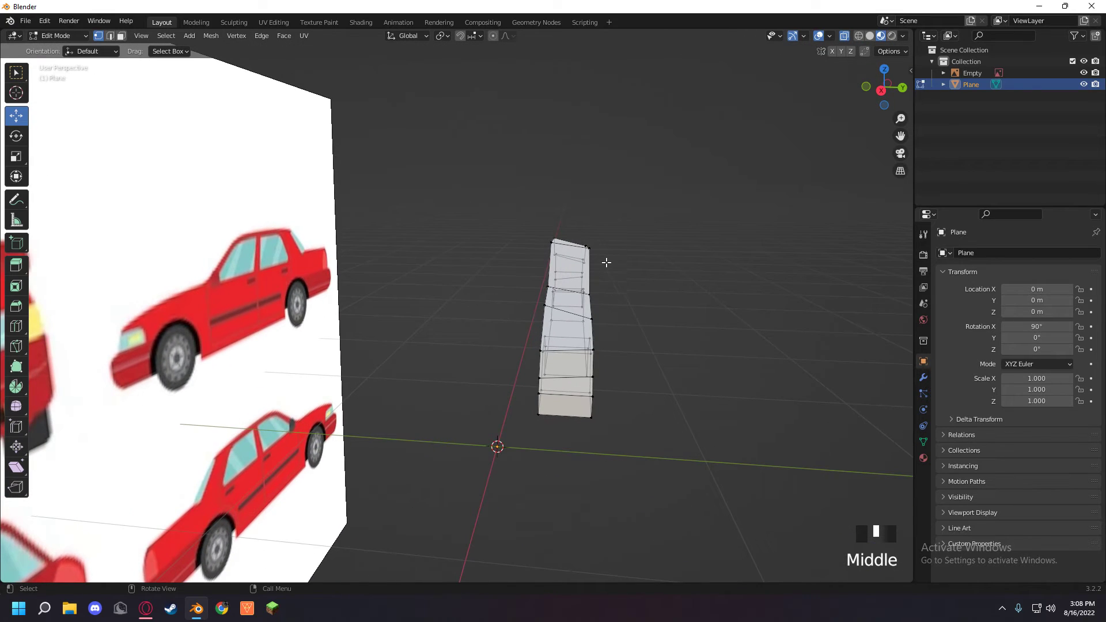
- Select the whole remaining half of the body and add a Mirror modifier working only on the Z axis
key(a)
click(924, 377)
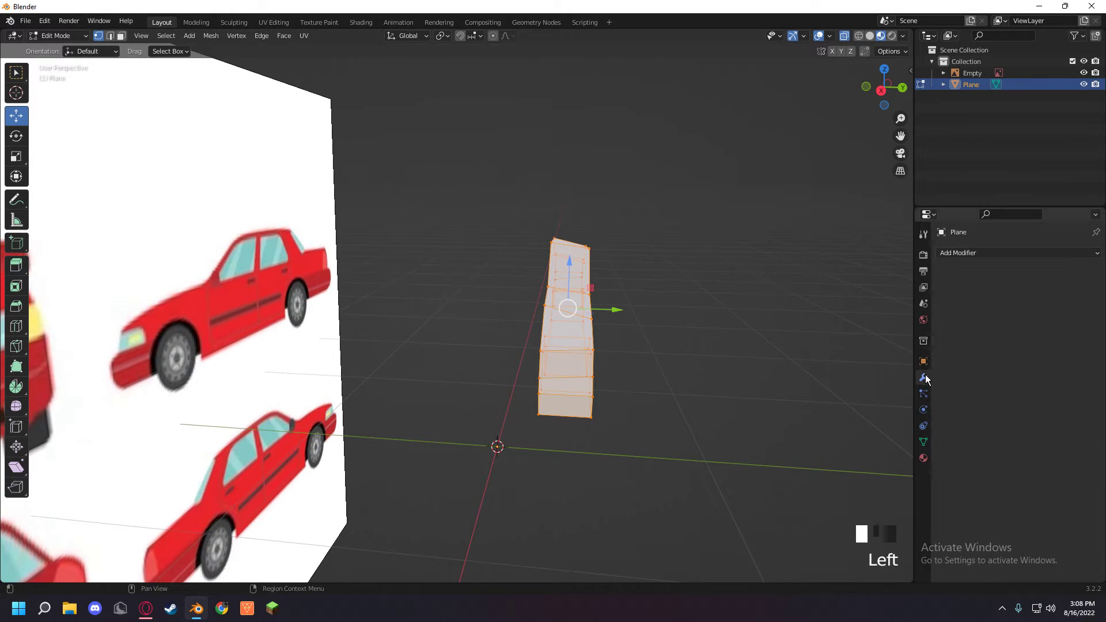
click(1017, 257)
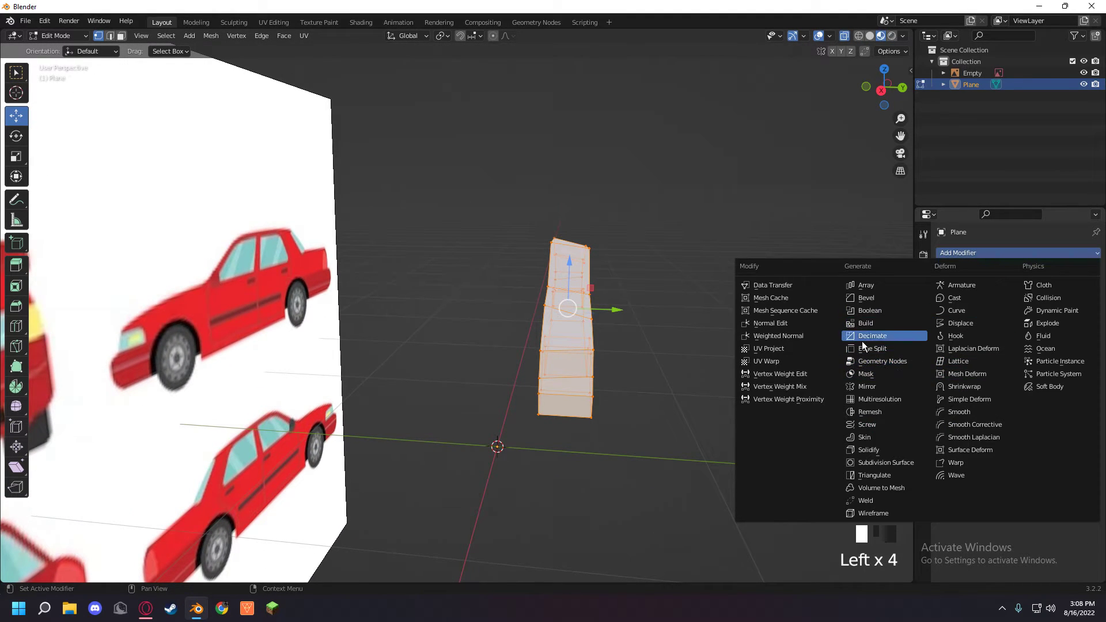
click(864, 387)
middle_drag(720, 358, 823, 275)
click(1039, 290)
click(1013, 288)
click(1042, 287)
click(1064, 289)
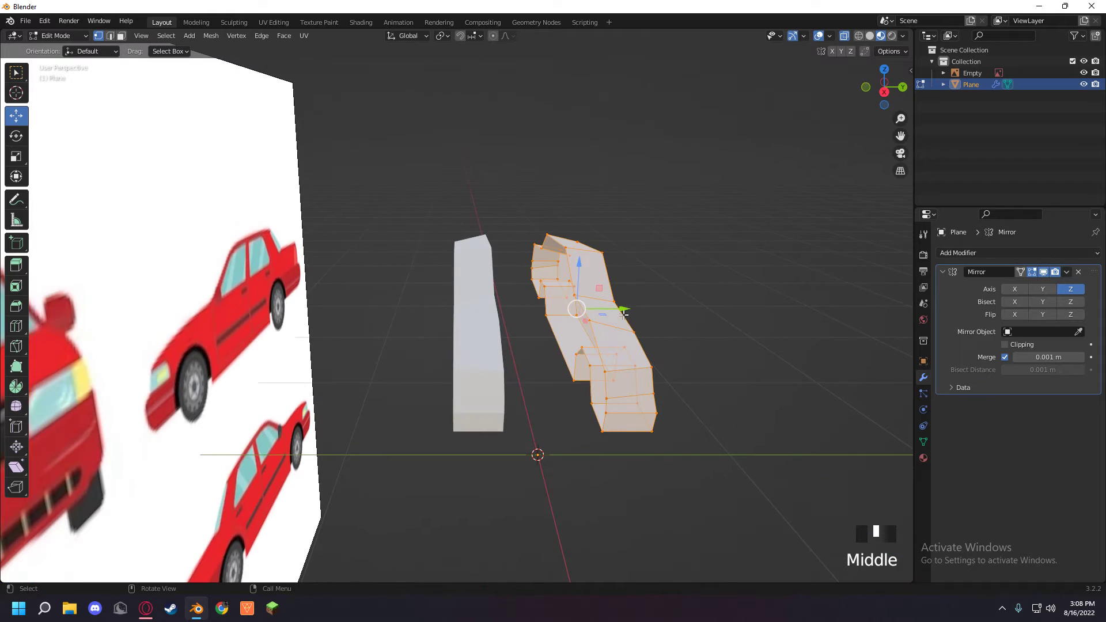
- Slide the half body along Y to meet its mirrored copy, enable the mirror's clipping, and turn off the see-through display
drag(615, 316, 580, 323)
middle_drag(581, 324, 551, 301)
scroll(551, 301, up, 2)
drag(624, 313, 666, 310)
click(1005, 345)
click(723, 288)
mouse_move(728, 282)
middle_down()
mouse_move(663, 288)
mouse_move(704, 272)
mouse_move(731, 280)
middle_up()
middle_drag(628, 245, 720, 232)
scroll(605, 230, down, 2)
click(844, 37)
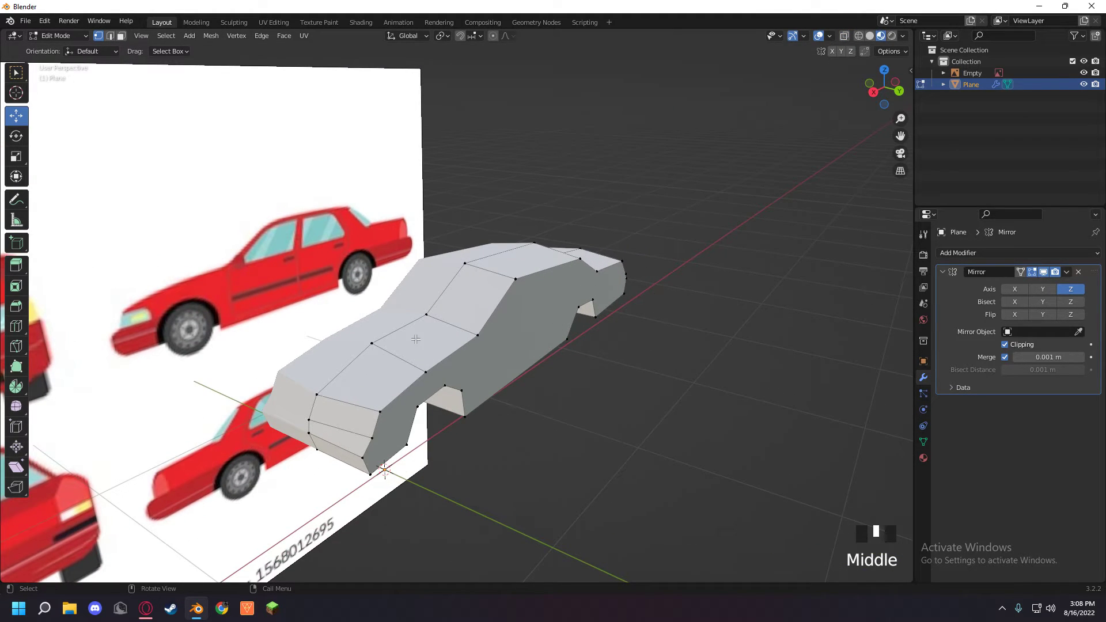
- Select the roof's centre edge and raise it slightly
click(494, 240)
key(2)
click(507, 236)
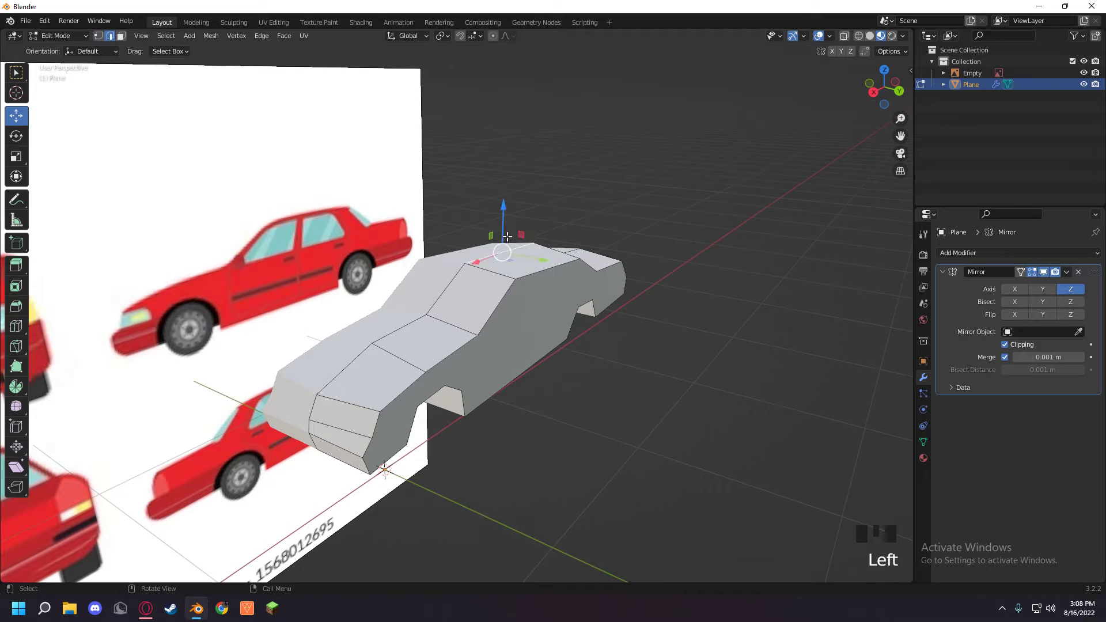
drag(507, 236, 508, 230)
middle_drag(507, 229, 416, 253)
- Reposition the windscreen's upper outer corner vertex in two freehand moves and clear the selection
click(459, 264)
click(517, 272)
key(1)
scroll(547, 251, up, 3)
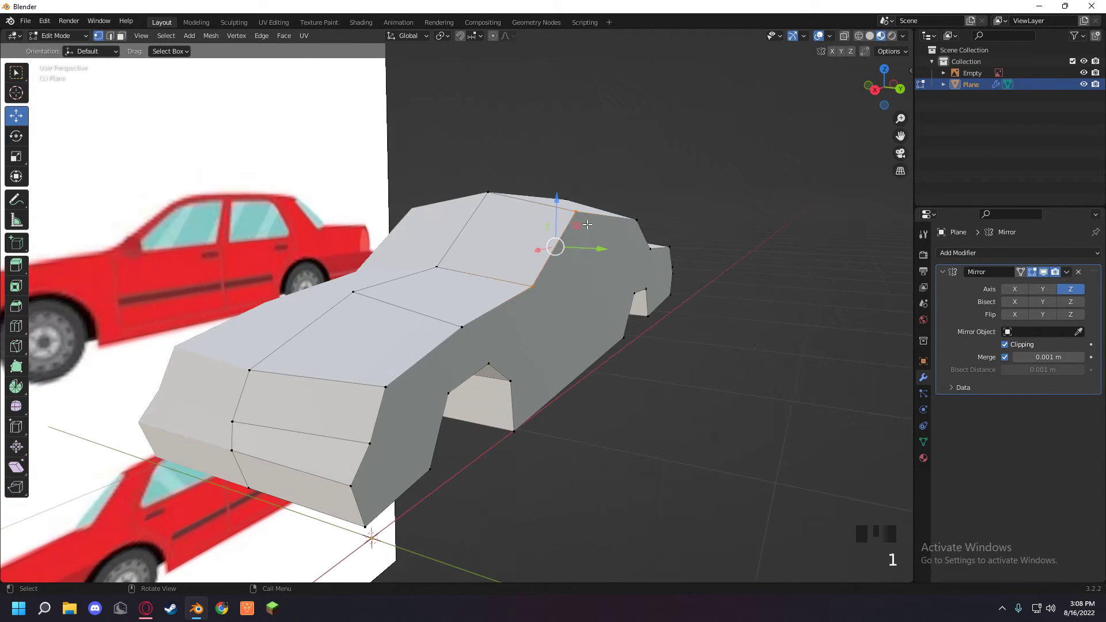
click(578, 213)
key(g)
click(594, 230)
middle_drag(594, 230, 464, 248)
key(g)
click(632, 285)
click(514, 169)
middle_drag(514, 168, 741, 235)
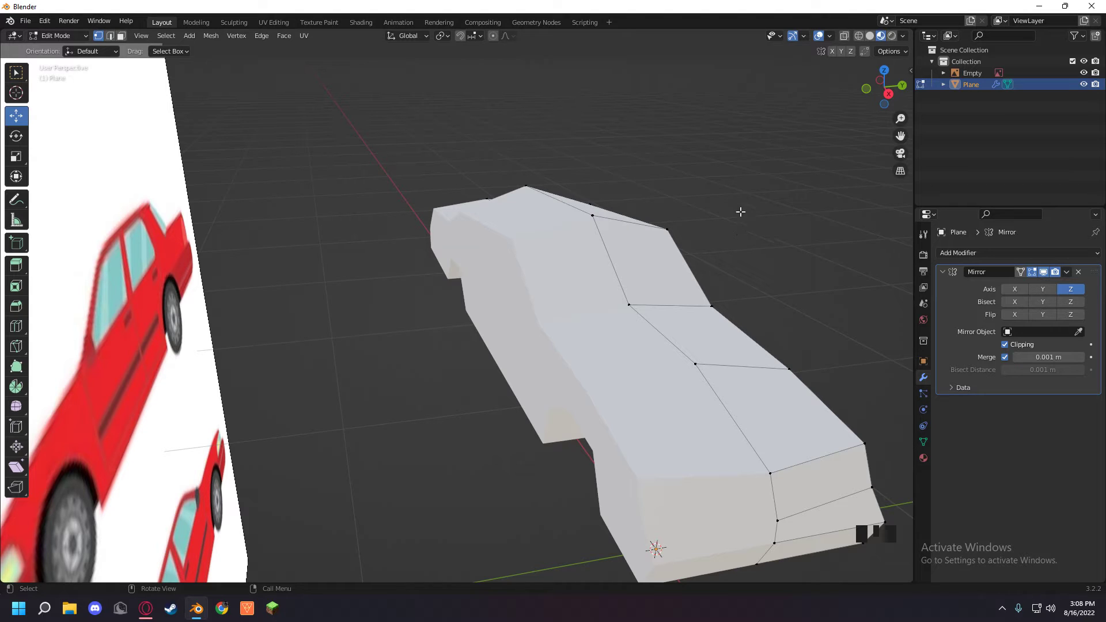
middle_drag(657, 306, 544, 346)
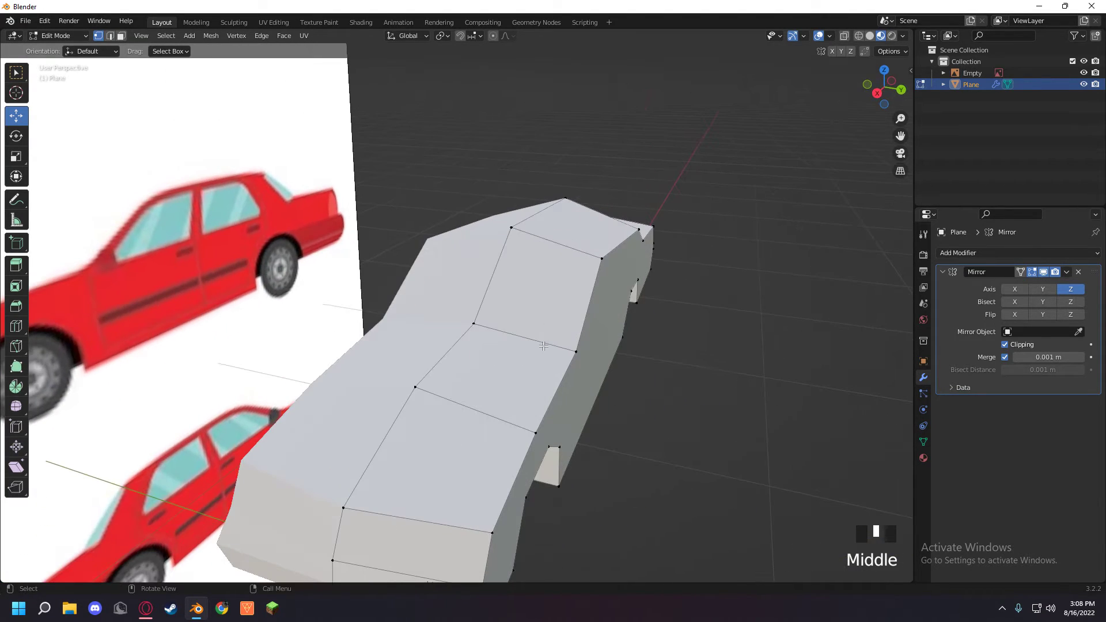
- Select the whole body and give it a new material with a red base colour
key(a)
click(923, 458)
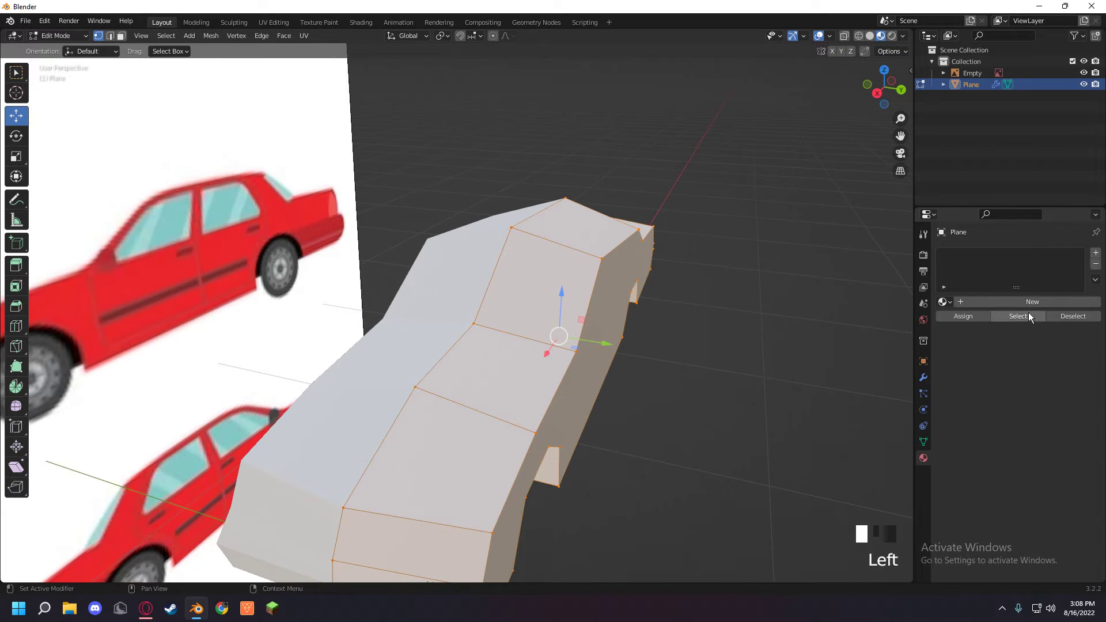
click(1039, 298)
click(1037, 437)
drag(1025, 348, 1024, 361)
click(763, 341)
mouse_move(763, 341)
middle_down()
mouse_move(728, 321)
mouse_move(763, 324)
middle_up()
- Add a second material slot holding a new material with a light cyan base colour for the windows
click(1093, 252)
click(1045, 326)
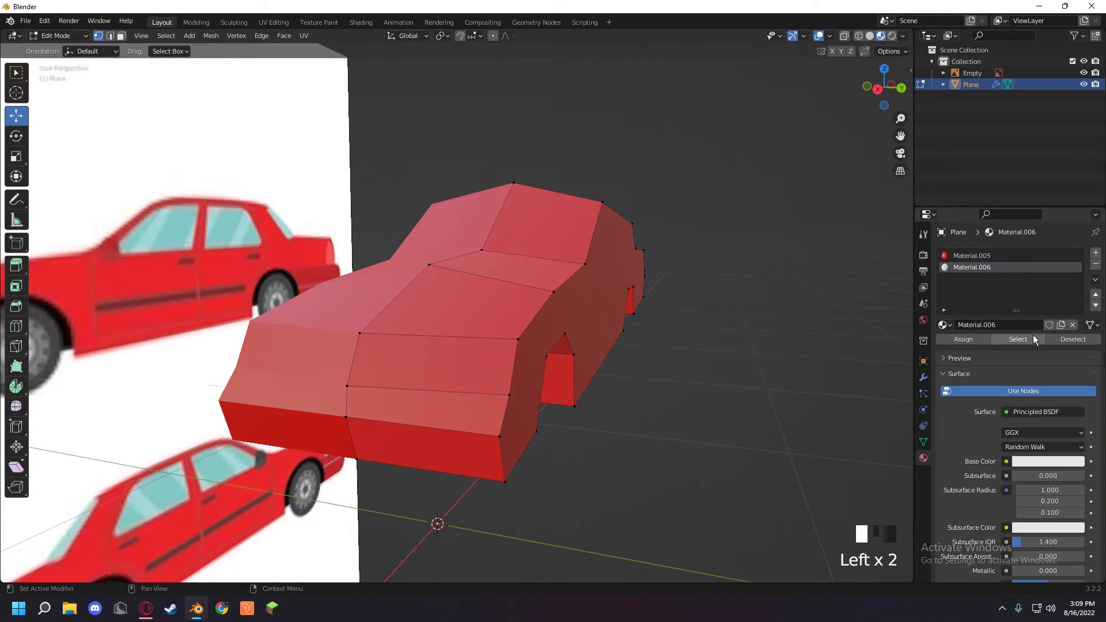
click(1039, 462)
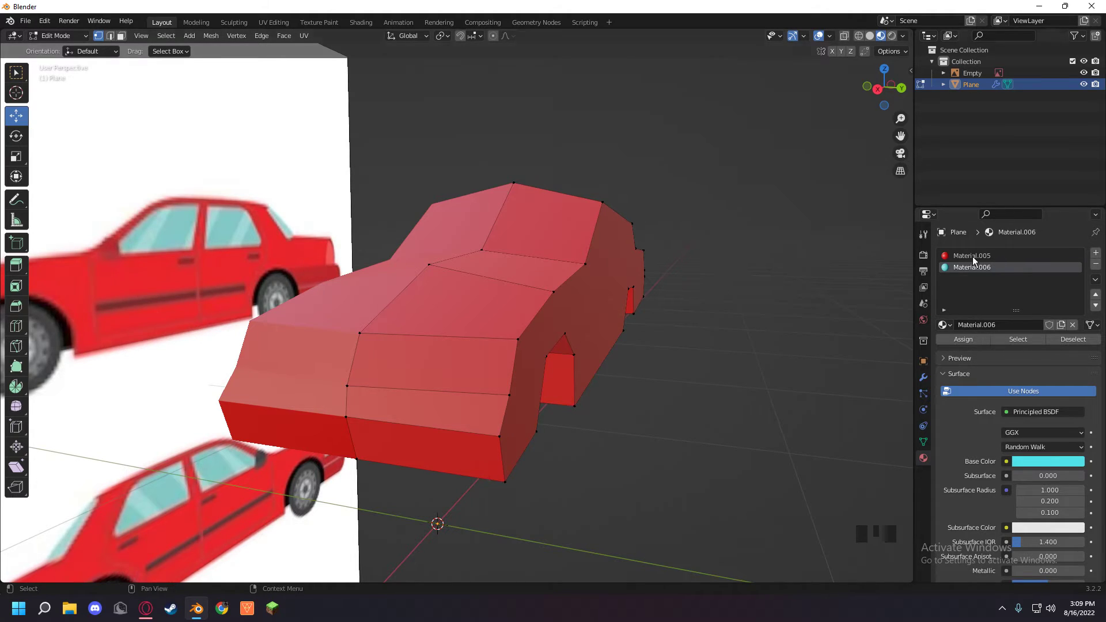
click(1034, 462)
click(995, 274)
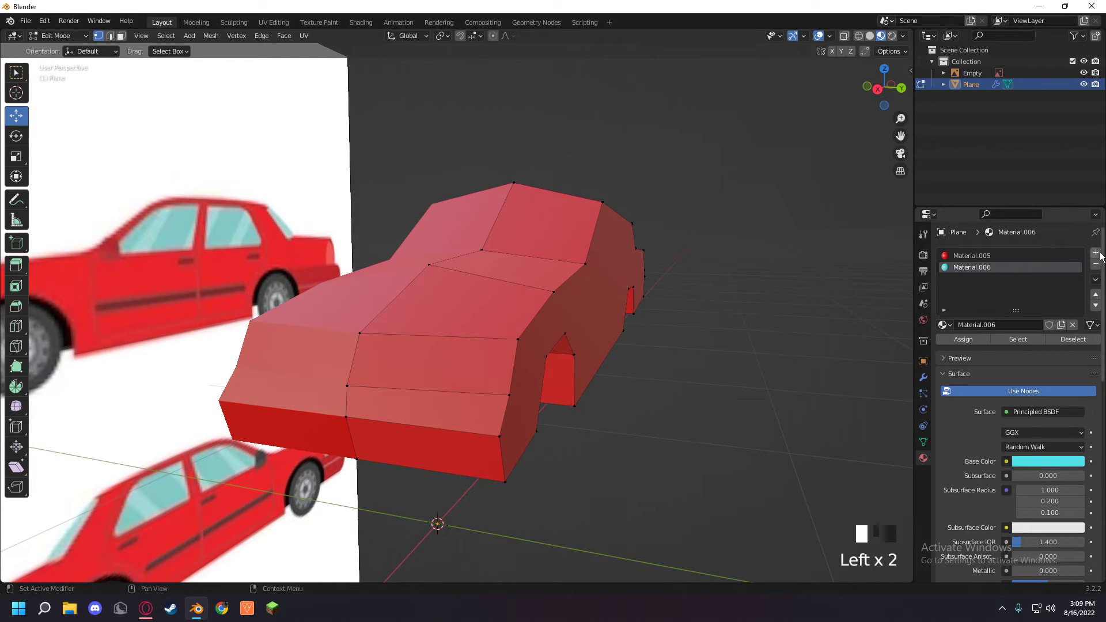
- Add a third material slot holding a new material with a black base colour
click(1096, 253)
click(1020, 325)
click(1051, 461)
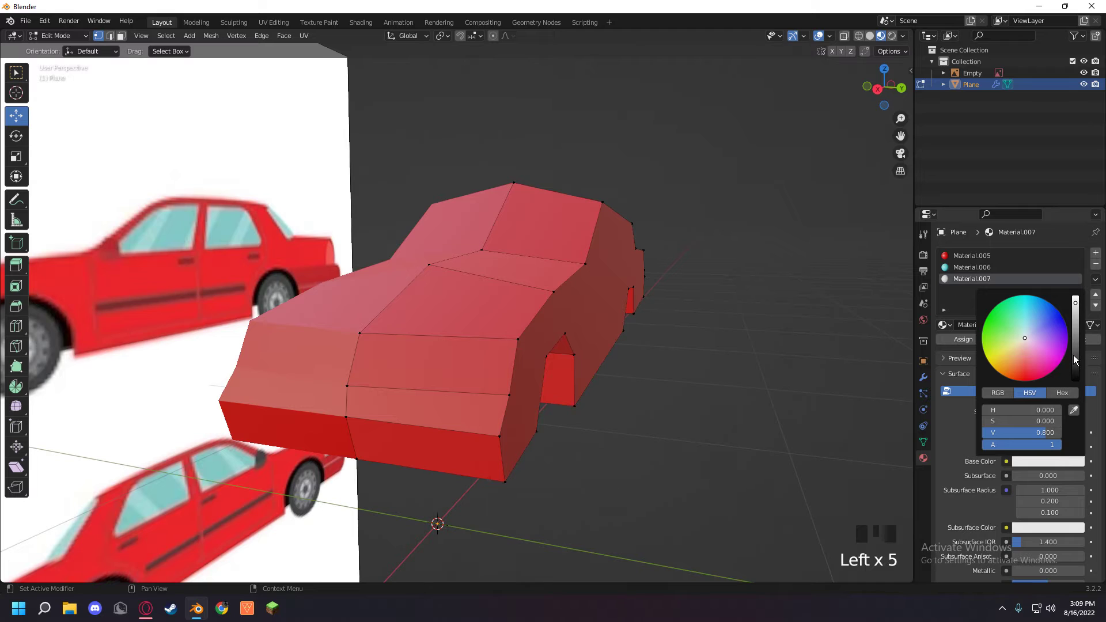
drag(1074, 359, 1074, 386)
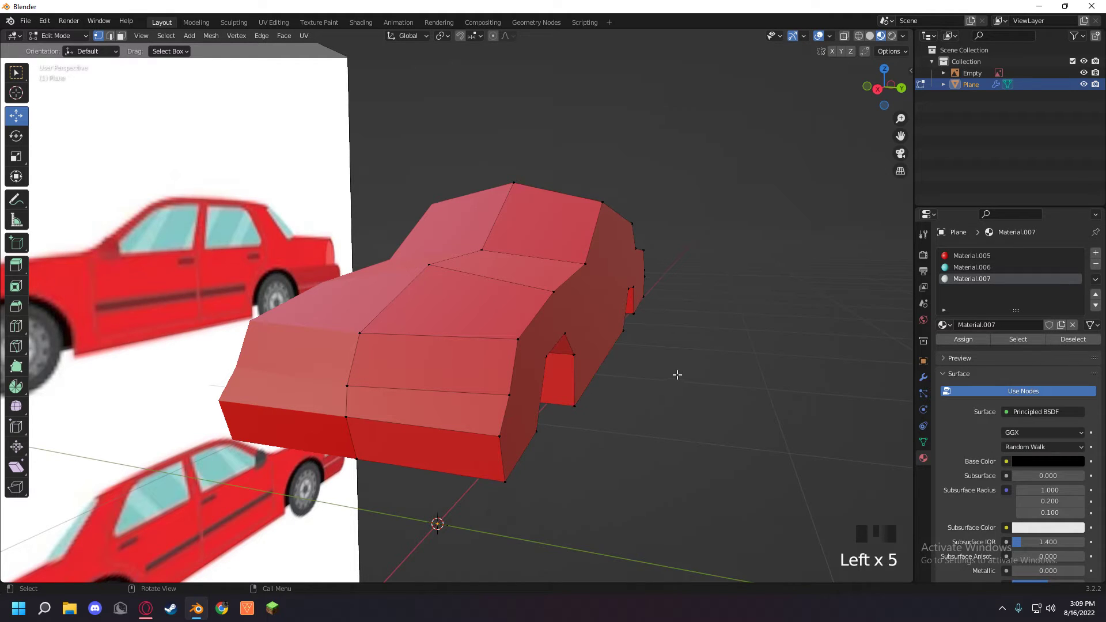
- Try lowering the centre edge inside the front wheel arch
middle_drag(677, 363, 277, 217)
click(378, 235)
click(458, 278)
key(2)
click(306, 214)
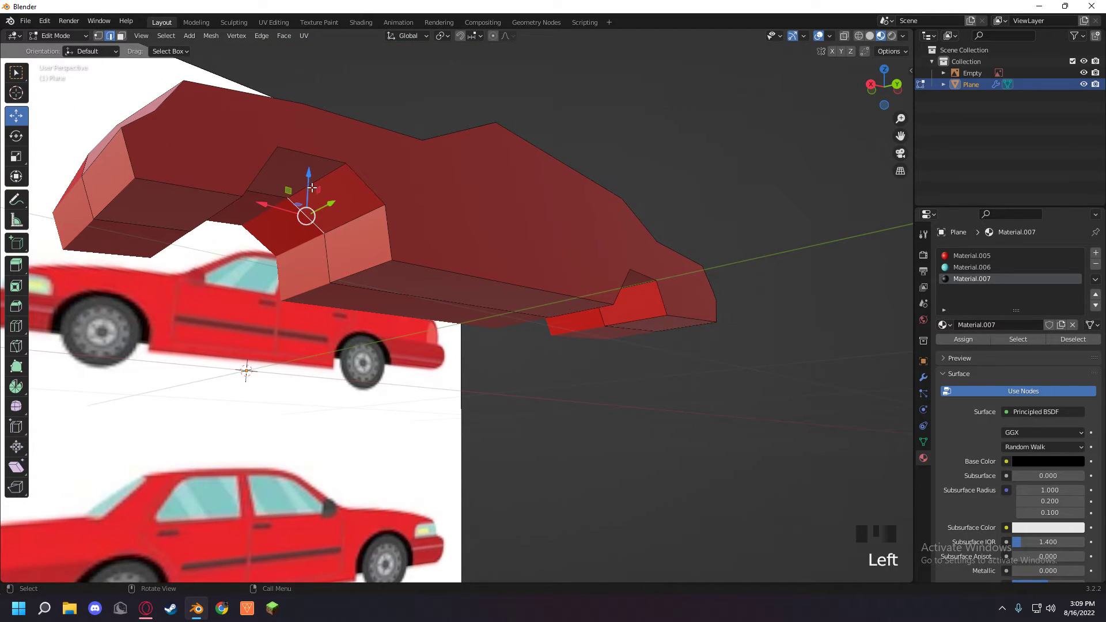
drag(312, 188, 307, 237)
middle_drag(307, 237, 398, 242)
key(ctrl+z)
middle_drag(451, 361, 556, 398)
scroll(596, 386, down, 2)
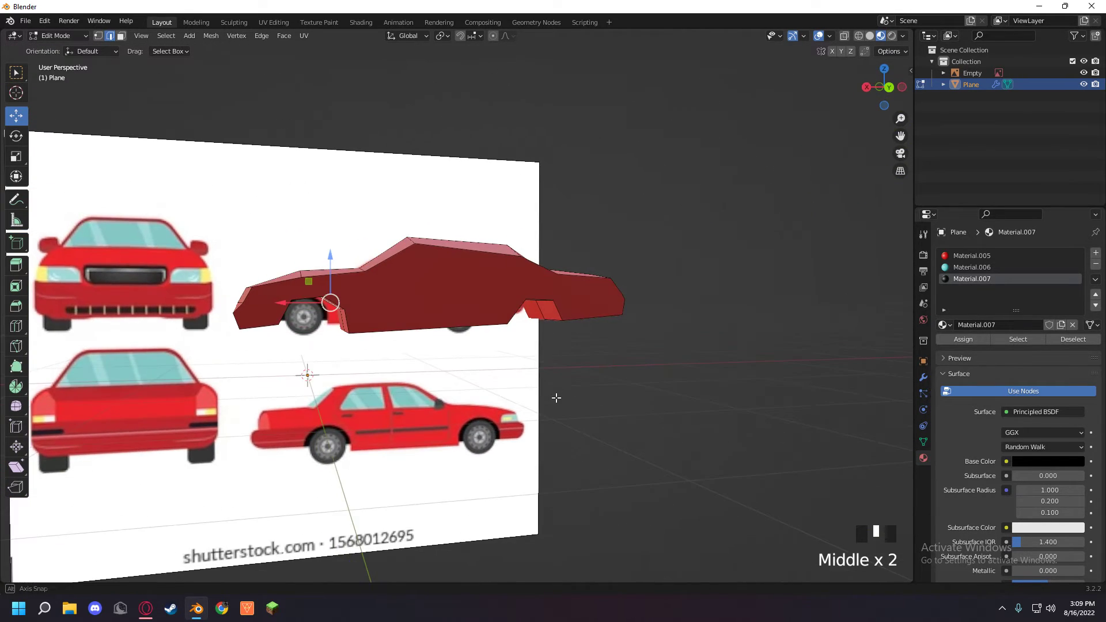
- Try insetting the windscreen half's face by about 0.046 m
middle_drag(482, 252, 520, 284)
click(450, 297)
middle_drag(452, 296, 506, 308)
key(3)
click(507, 309)
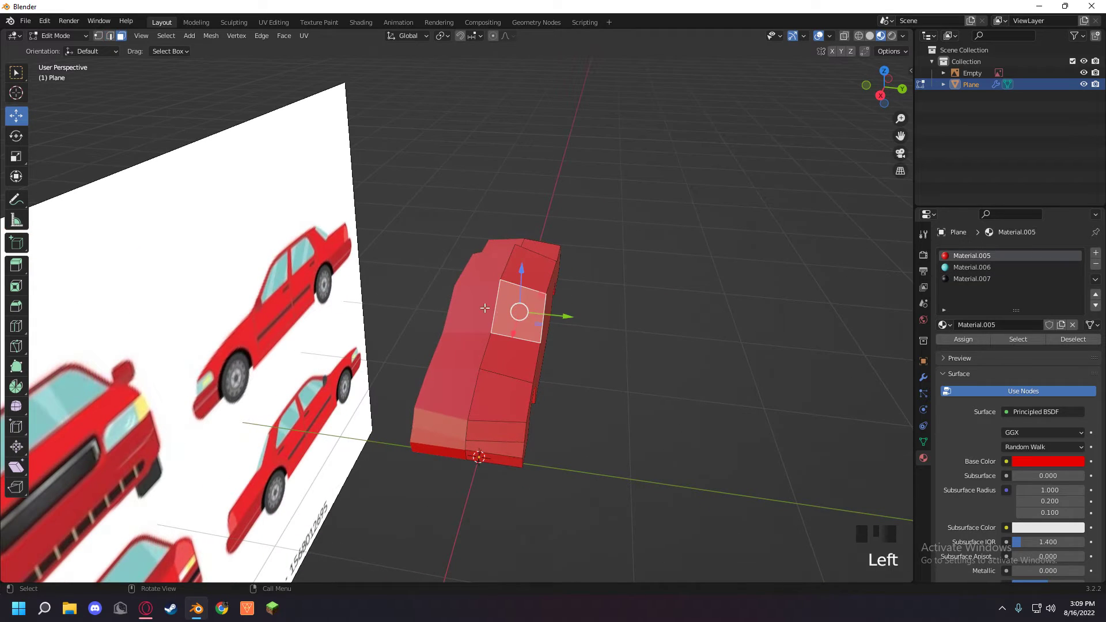
scroll(485, 308, up, 4)
key(i)
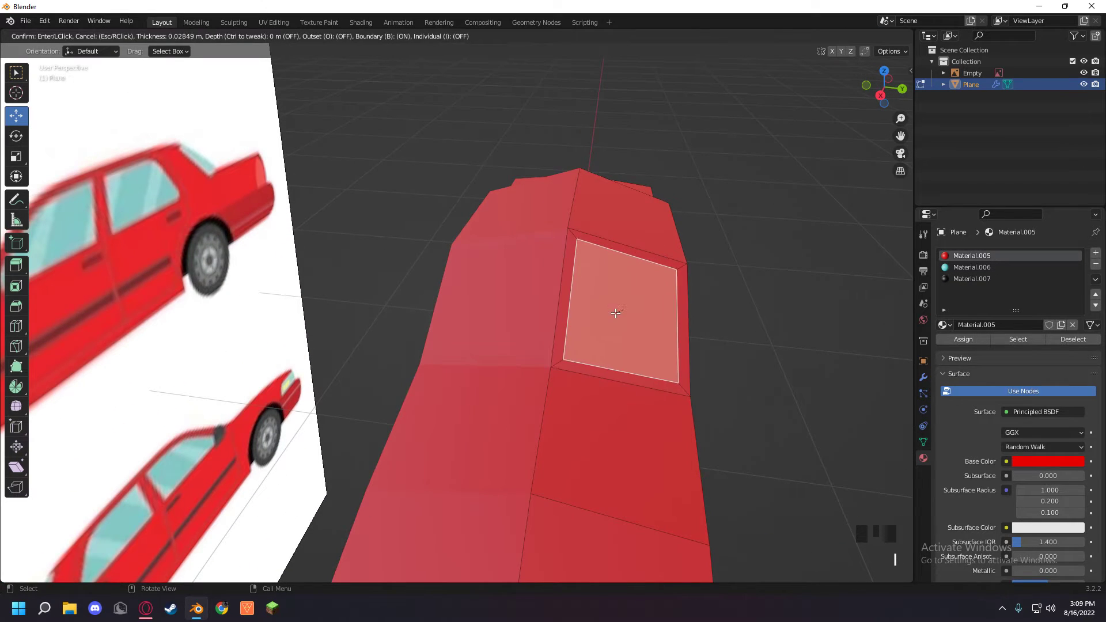
click(659, 306)
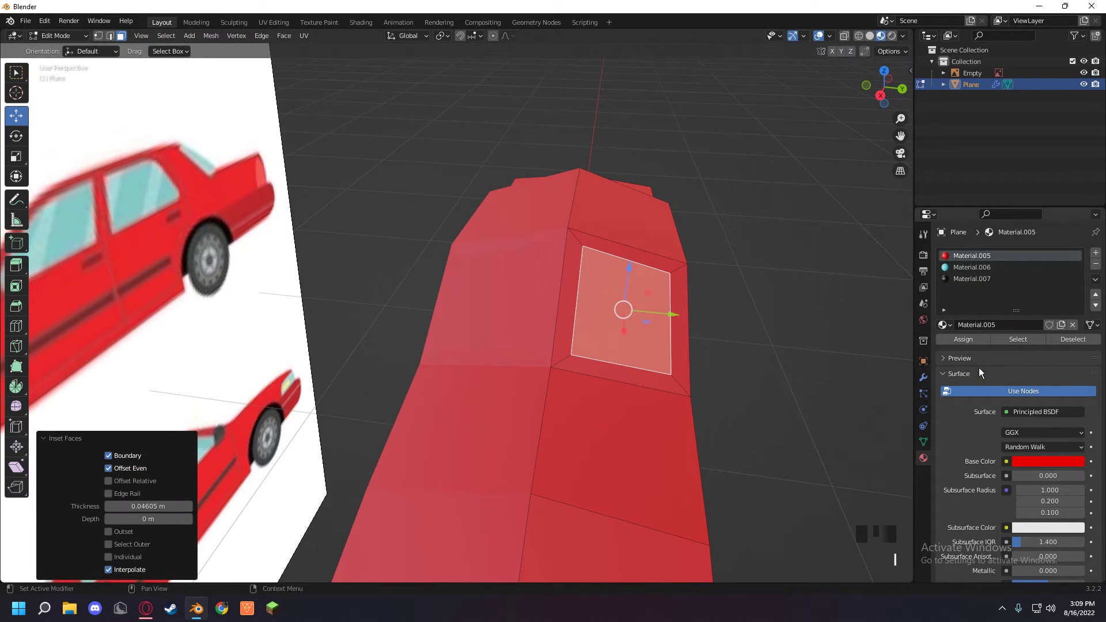
key(ctrl+z)
- Try the windscreen face inset again with the mirror's clipping turned off, and turn clipping back on
click(924, 377)
click(1005, 344)
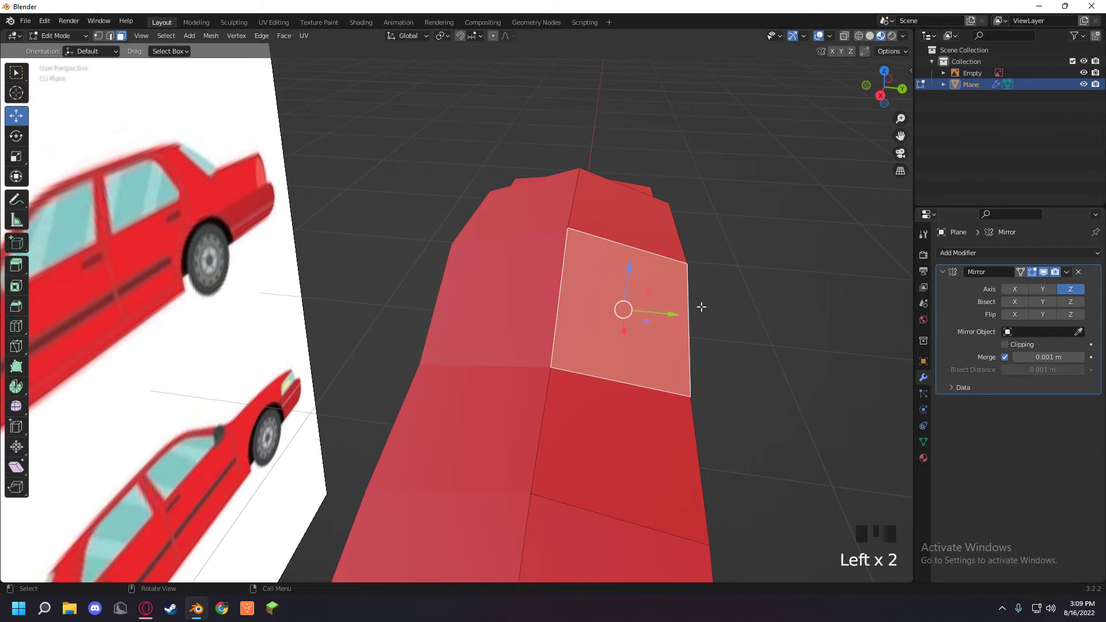
key(i)
key(Escape)
click(1005, 344)
- Add two crosswise loop cuts to the windscreen, one slid near its upper edge and one near its lower edge
key(ctrl+r)
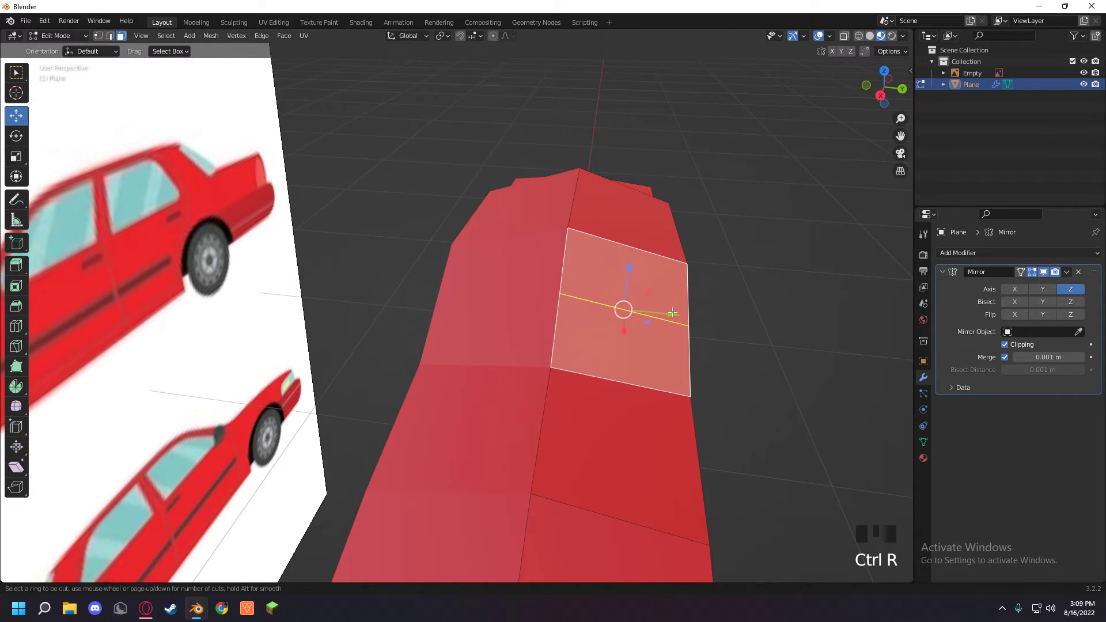
click(672, 312)
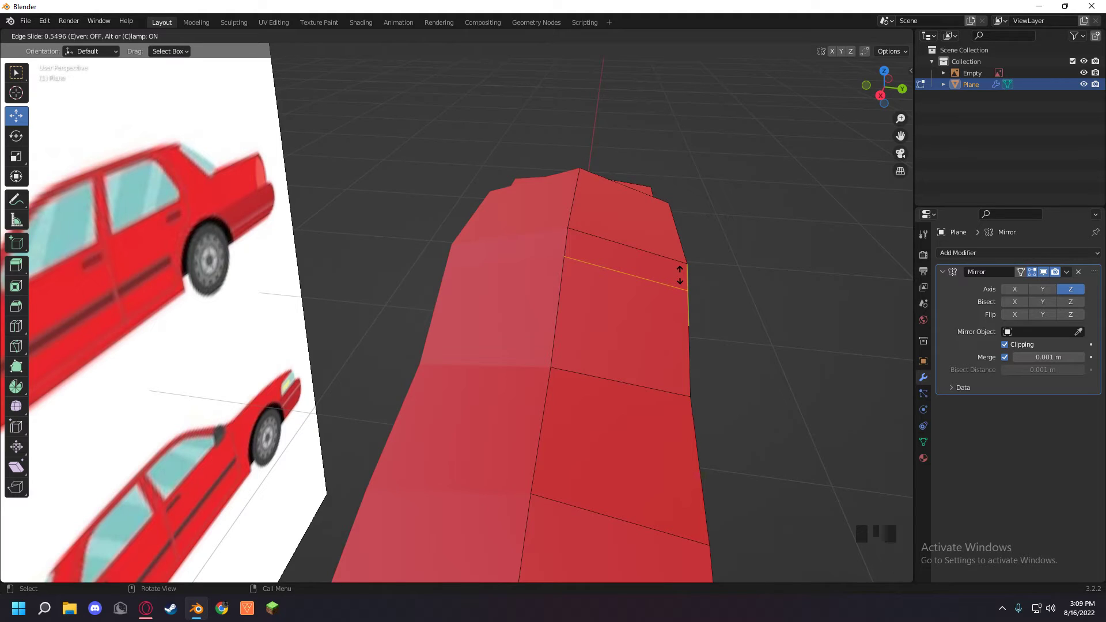
click(680, 275)
click(667, 320)
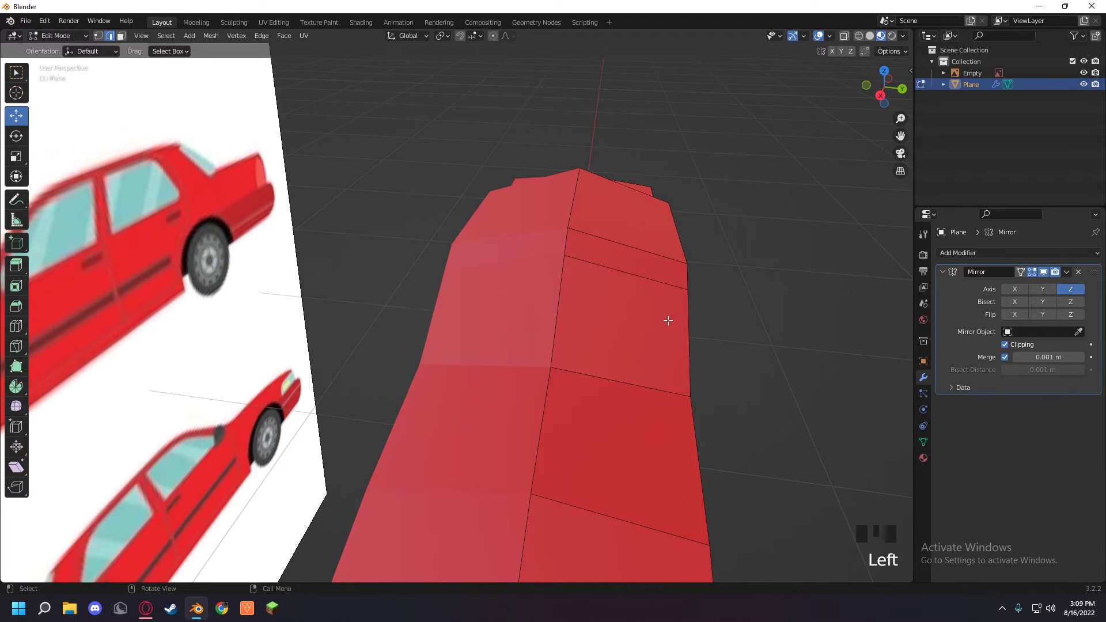
key(ctrl+r)
click(665, 344)
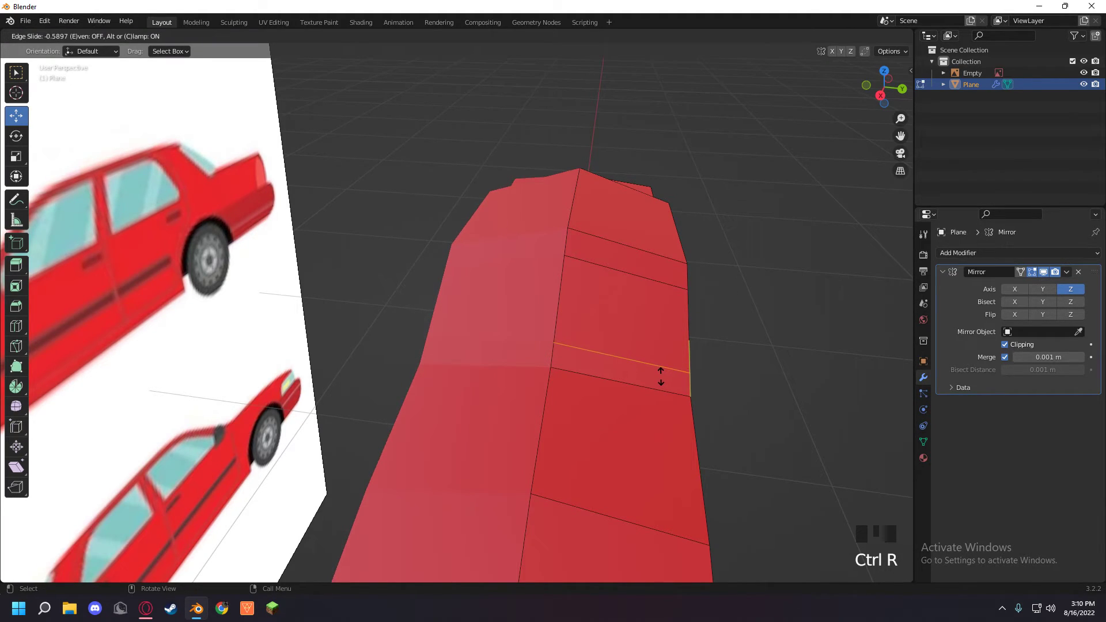
click(662, 377)
click(760, 340)
- Try adding another crosswise loop cut through the middle of the windscreen
key(ctrl+r)
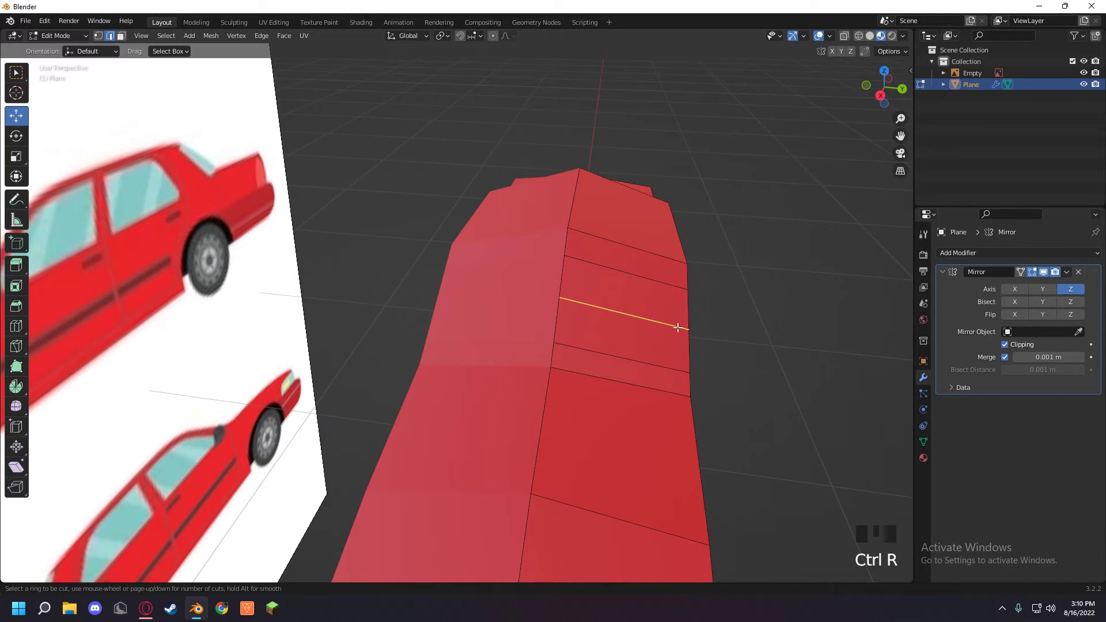
click(674, 326)
click(666, 332)
key(ctrl+z)
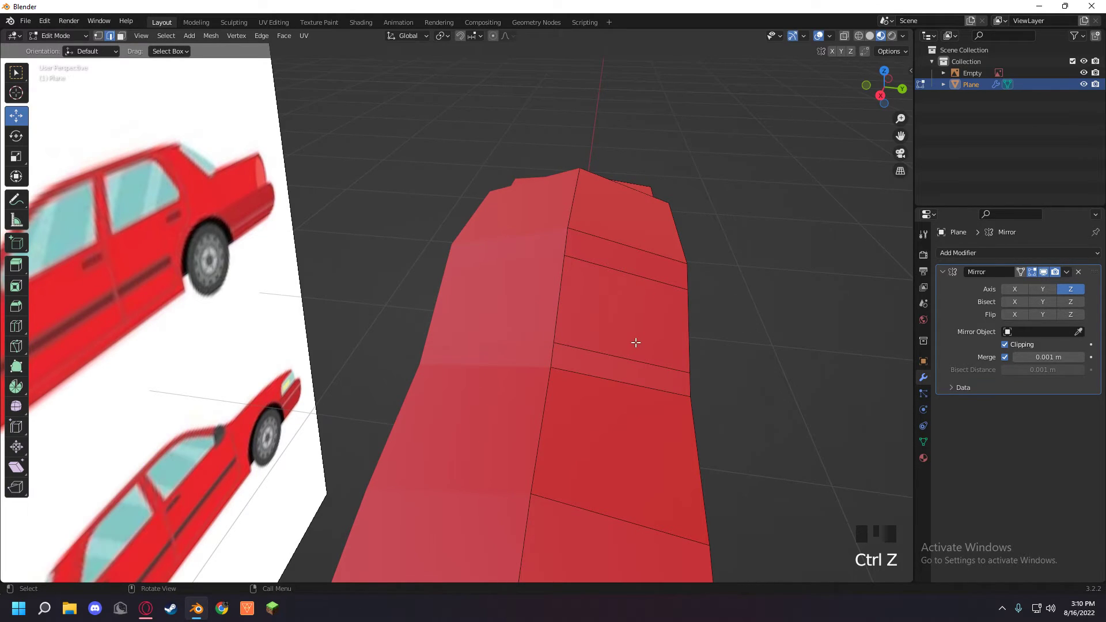
- Add a lengthwise loop cut along the body and slide it close to the outer side edge
key(ctrl+r)
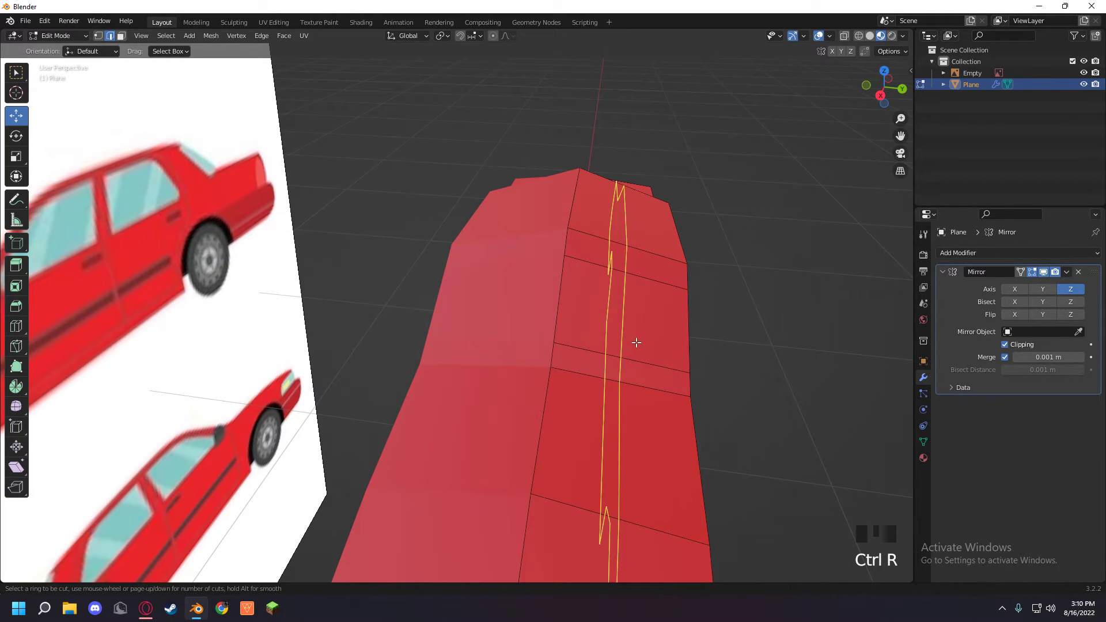
click(628, 301)
click(671, 308)
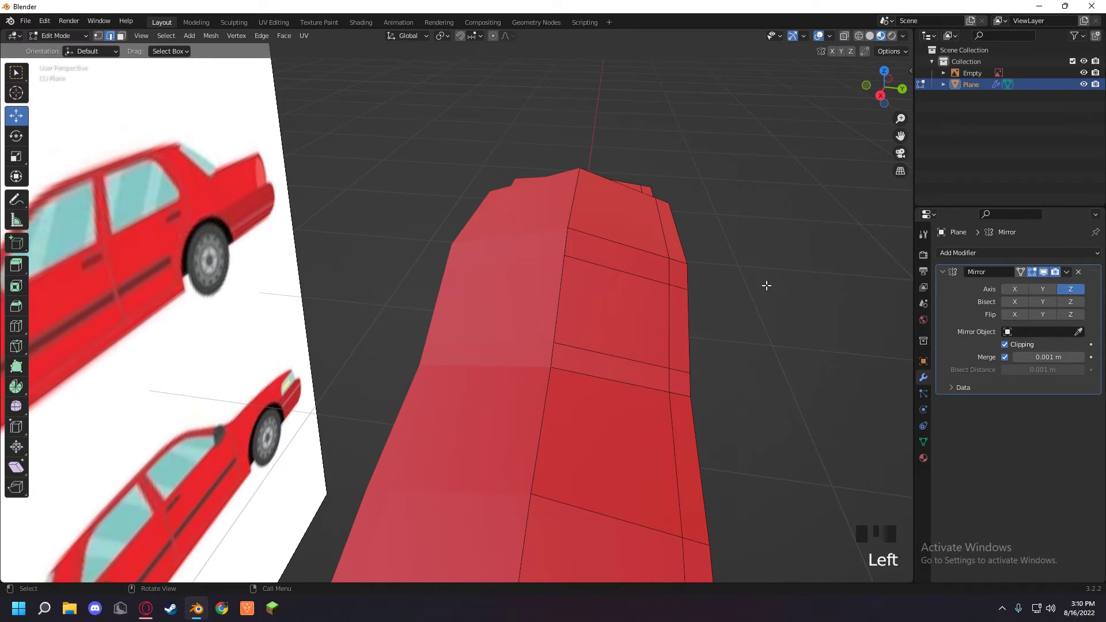
- Assign the cyan Material.006 to the inner windscreen face framed by the loop cuts
middle_drag(765, 284, 732, 289)
key(3)
click(548, 306)
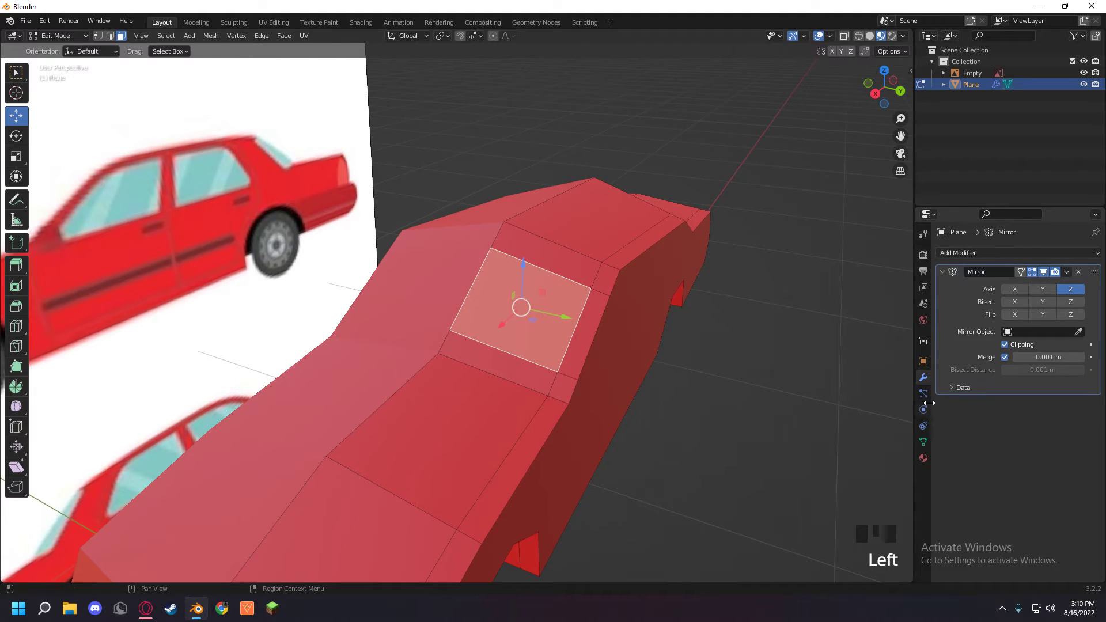
click(923, 458)
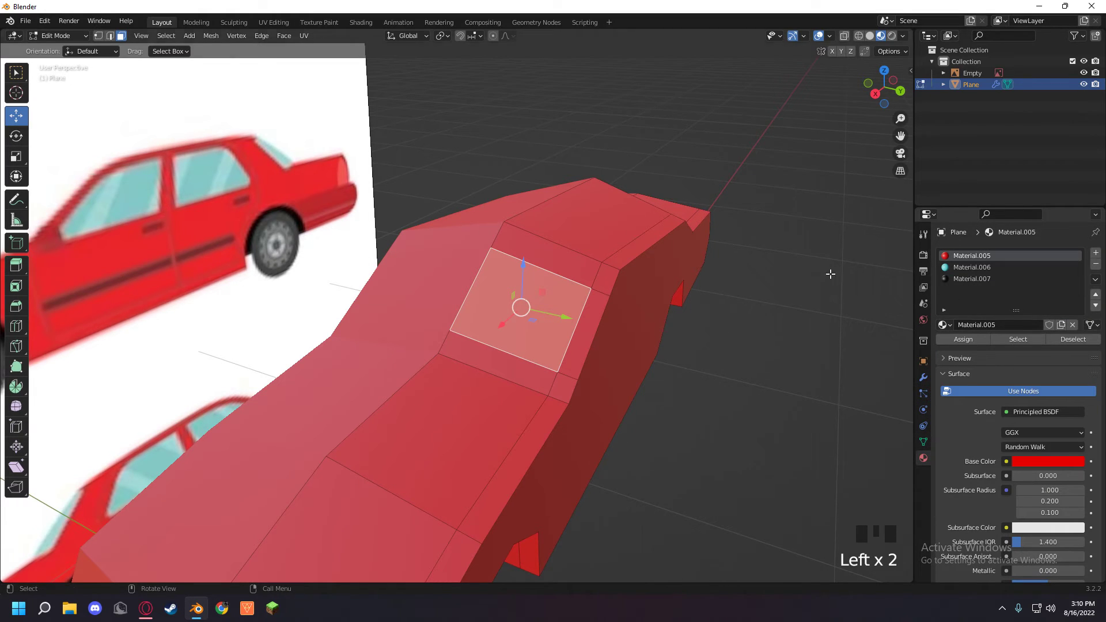
click(968, 268)
click(968, 344)
middle_drag(741, 328, 648, 310)
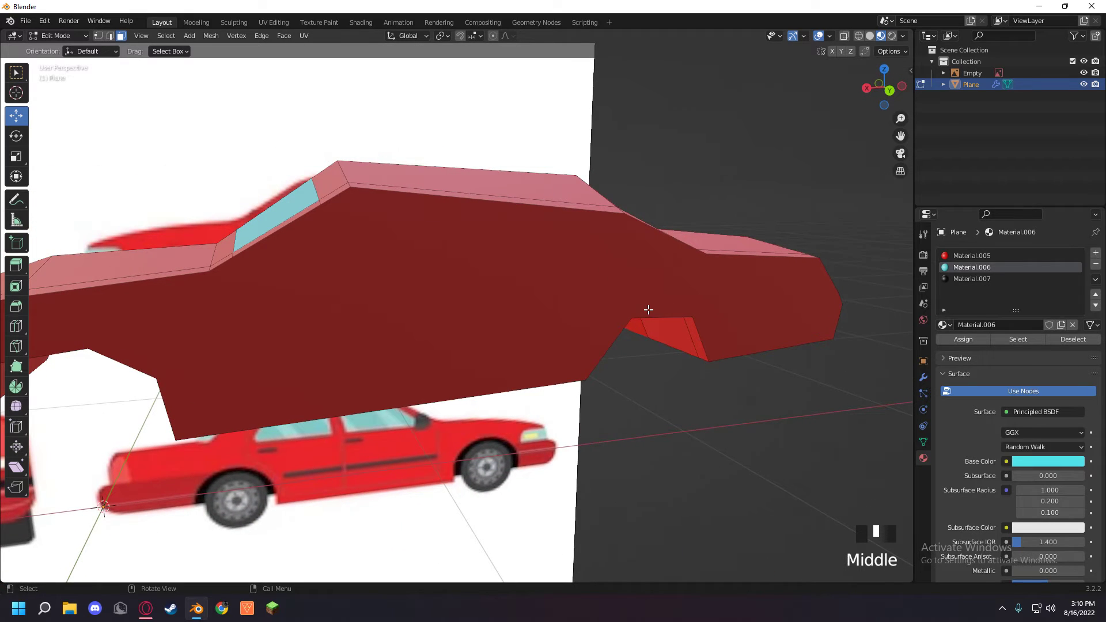
- Try to add a loop cut across the car's large side face
scroll(401, 284, down, 1)
click(401, 283)
click(708, 165)
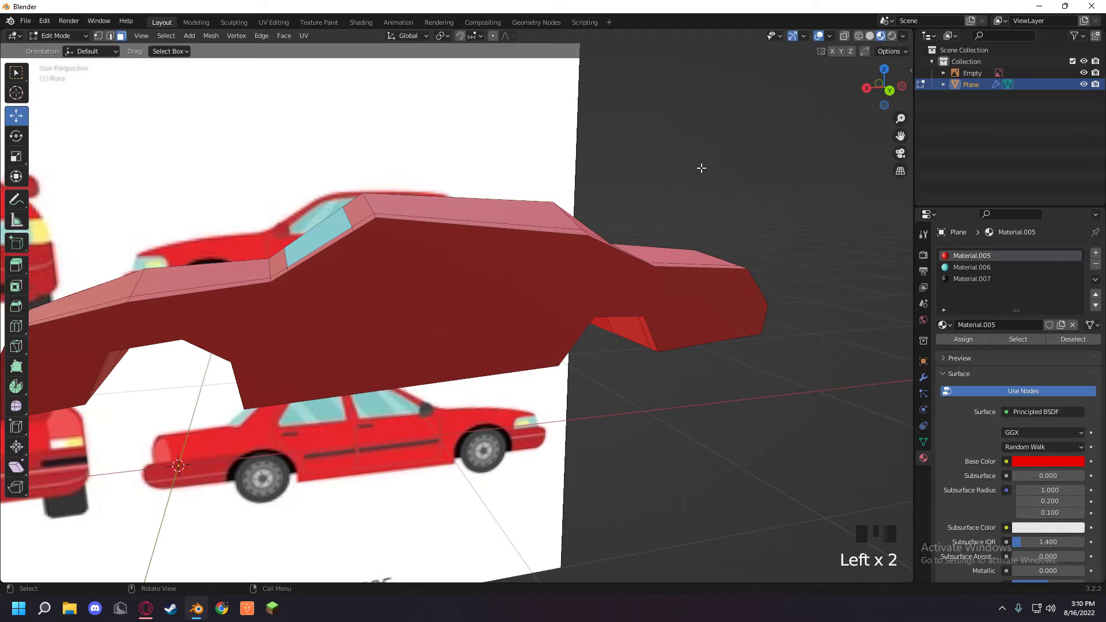
click(561, 286)
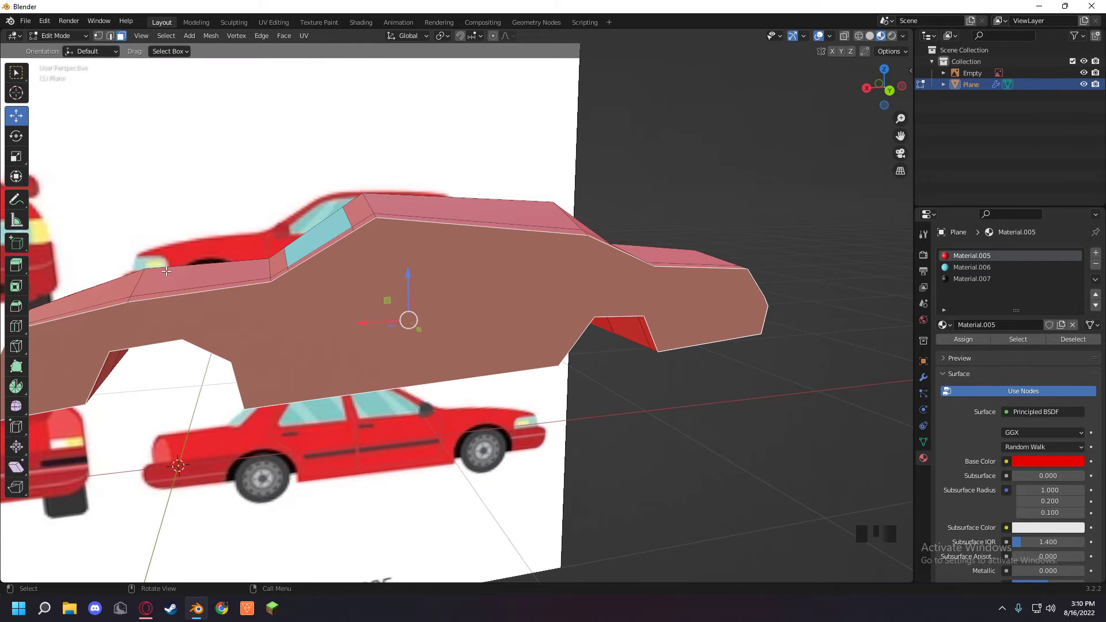
key(ctrl+r)
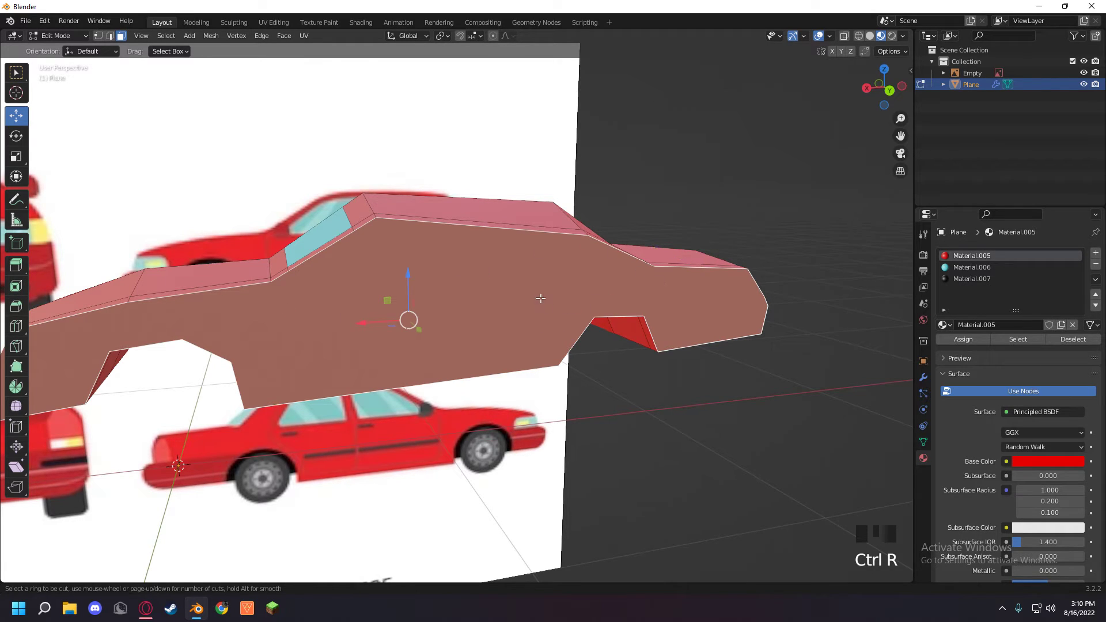
click(692, 217)
middle_drag(745, 136, 778, 211)
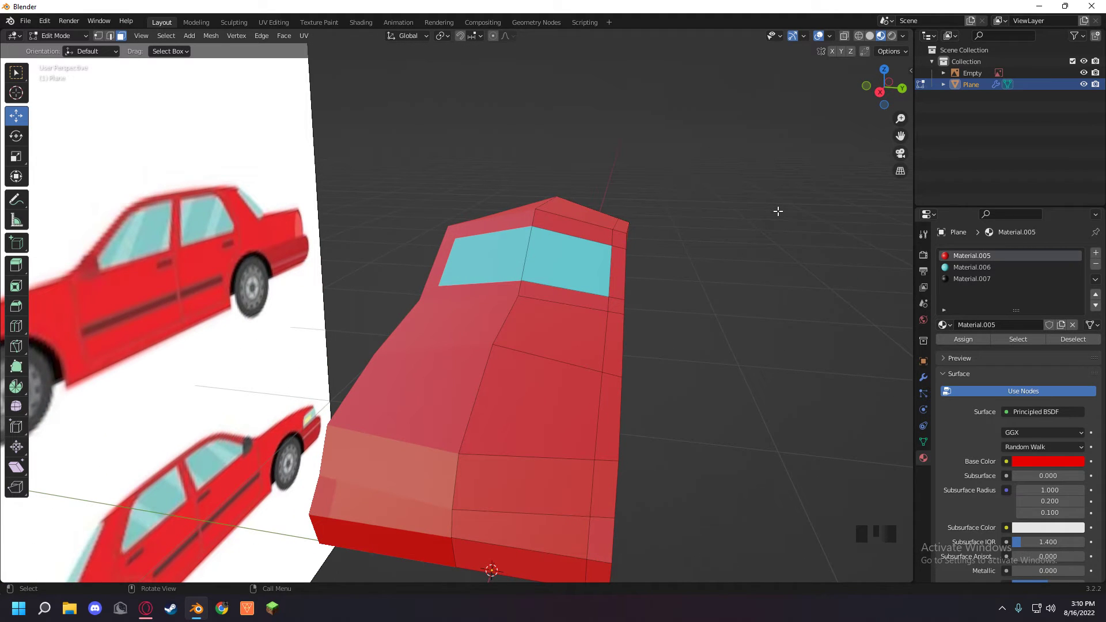
mouse_move(778, 212)
middle_down()
mouse_move(684, 213)
mouse_move(760, 224)
middle_up()
scroll(694, 230, up, 2)
middle_drag(694, 230, 653, 221)
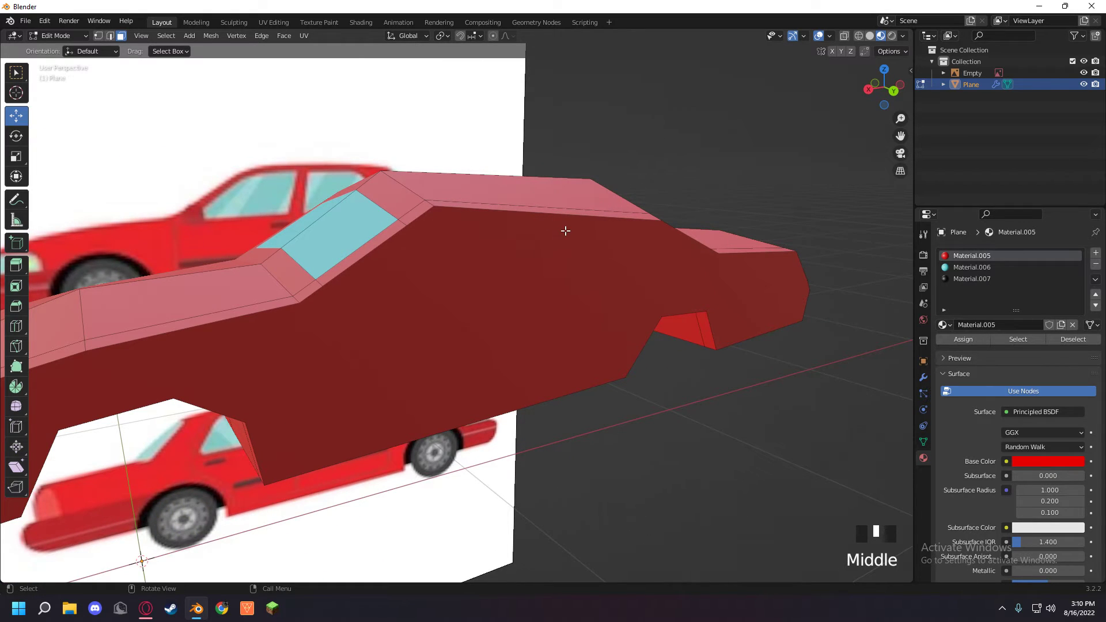
middle_drag(565, 230, 459, 299)
scroll(470, 320, down, 3)
click(224, 338)
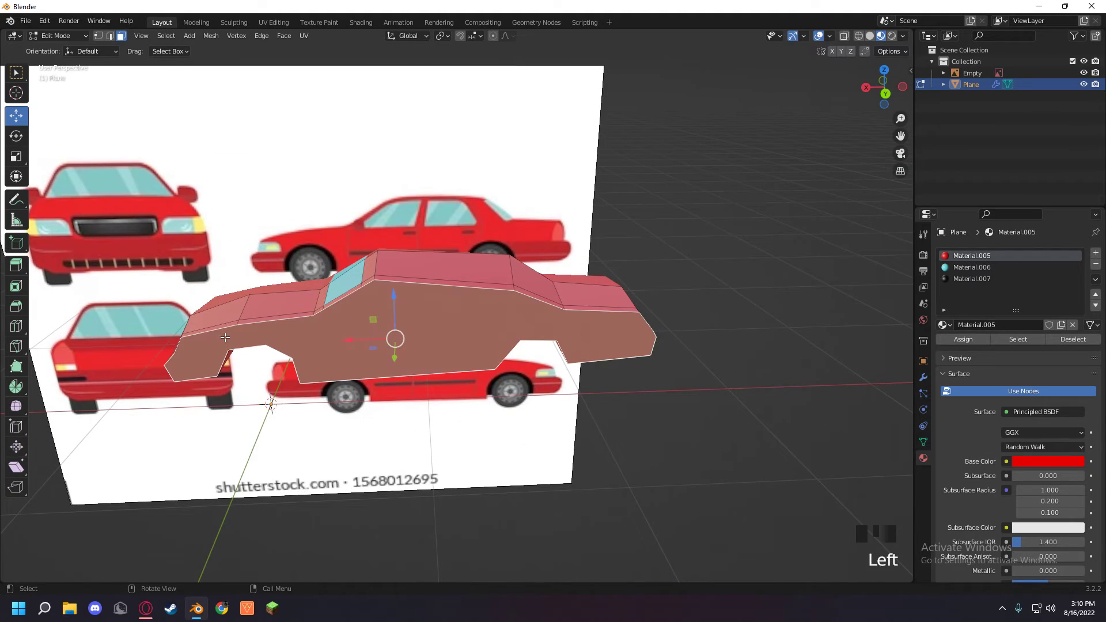
- Add two crosswise loop cuts to the rear window, slid to factor about -0.386 near its upper edge and 0.789 near its lower edge
middle_drag(213, 320, 421, 305)
click(420, 305)
shift+click(569, 286)
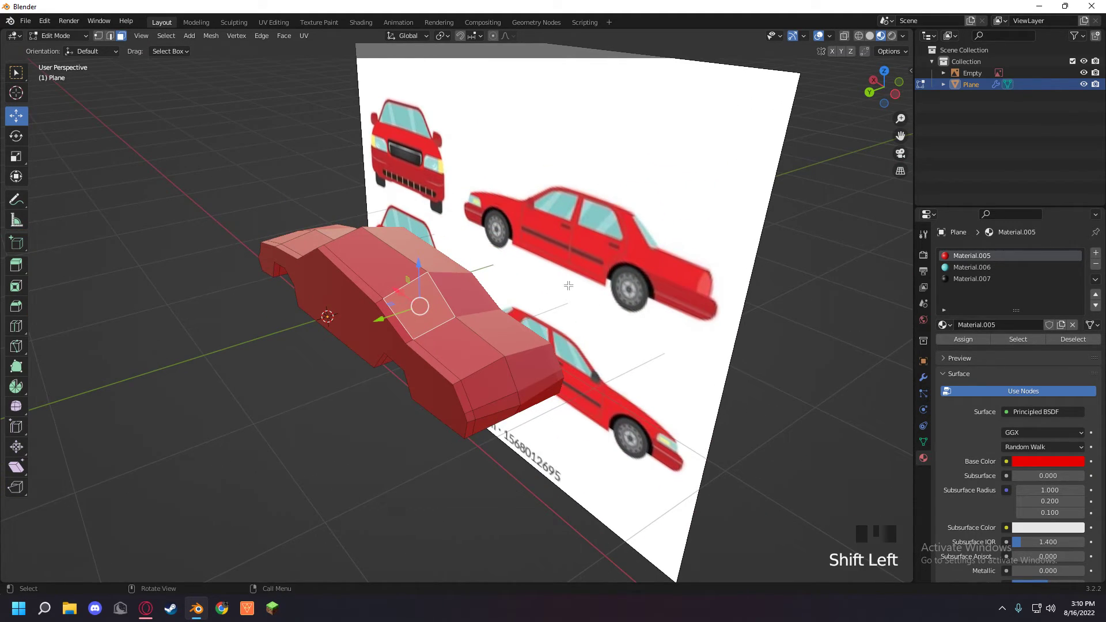
click(468, 291)
scroll(421, 306, up, 5)
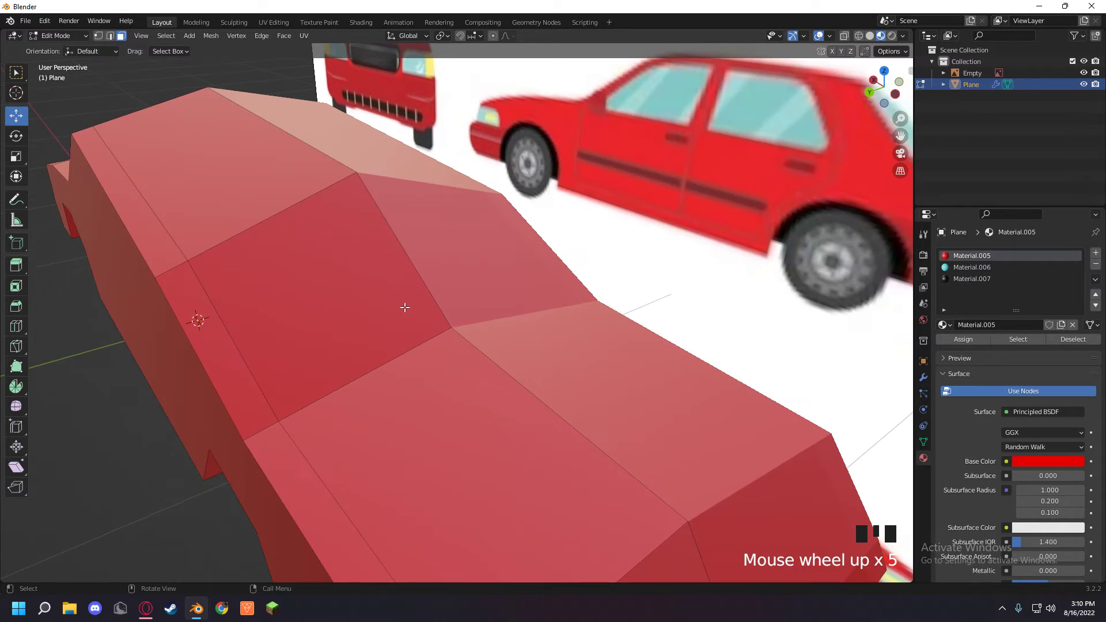
click(408, 304)
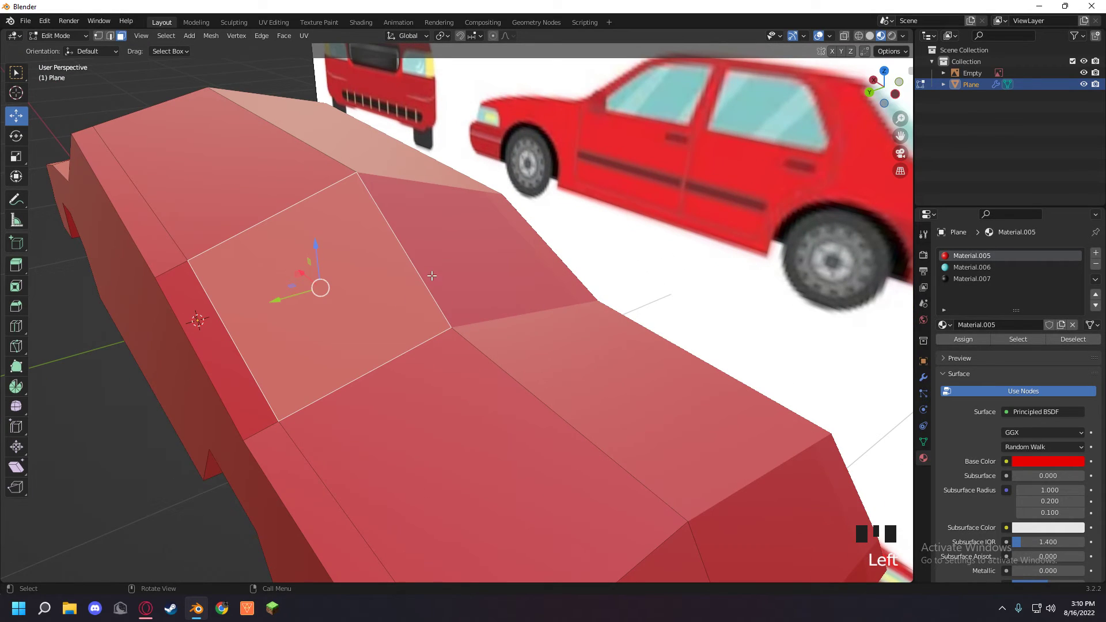
click(357, 234)
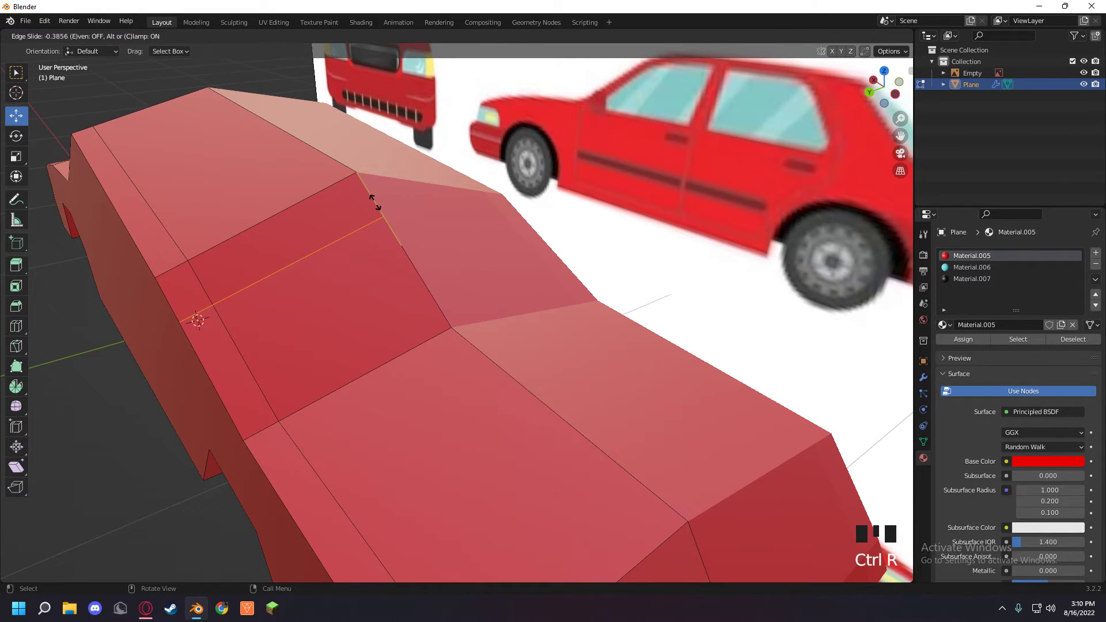
click(374, 202)
key(ctrl+r)
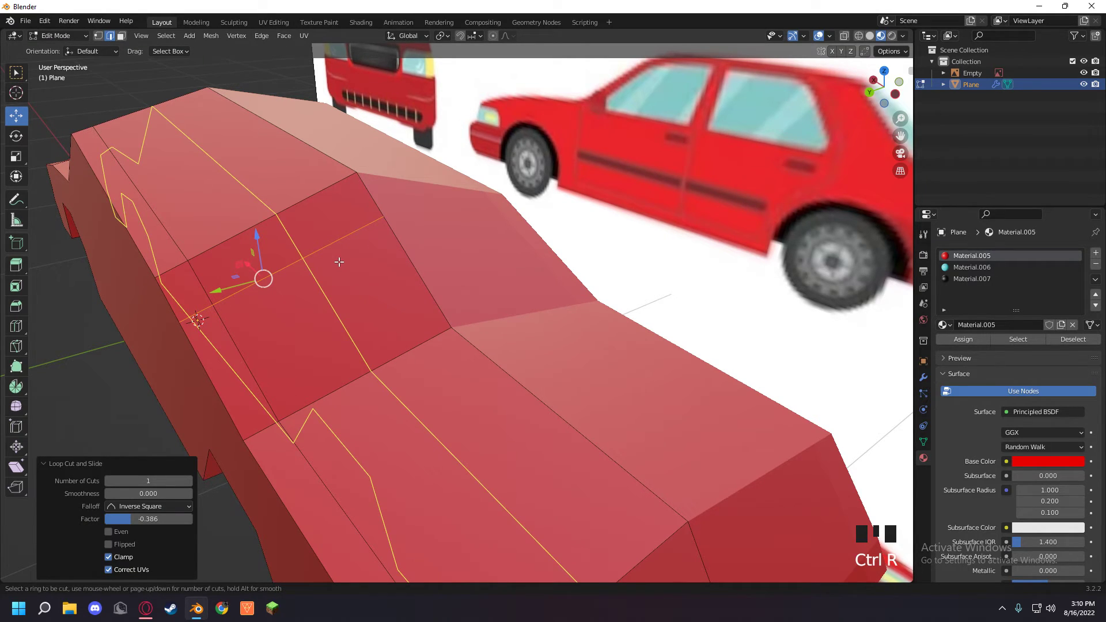
click(381, 232)
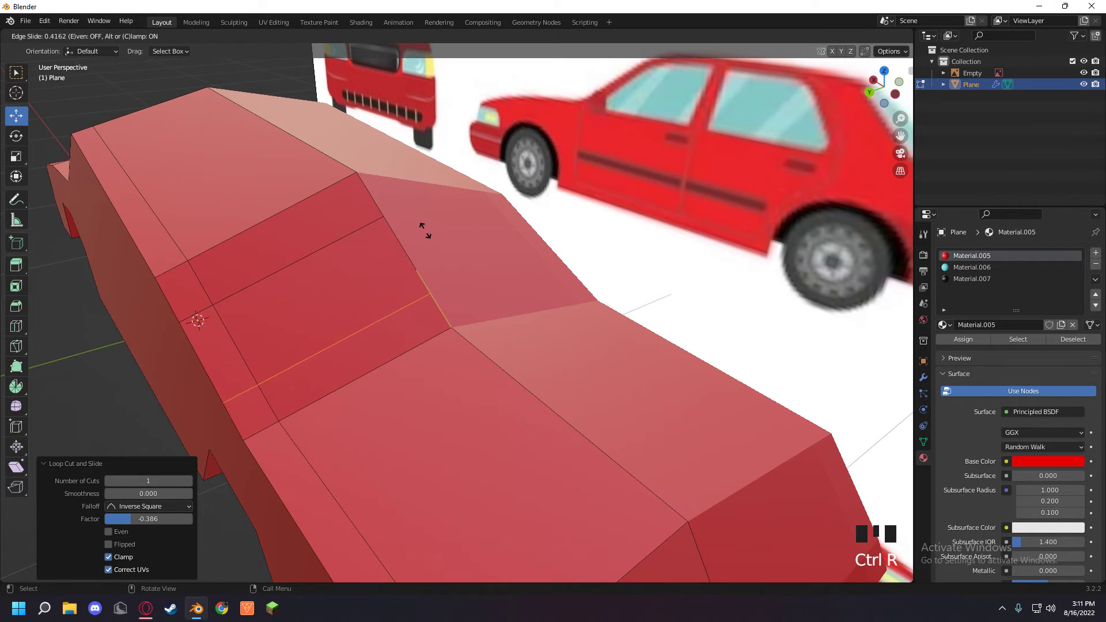
click(431, 252)
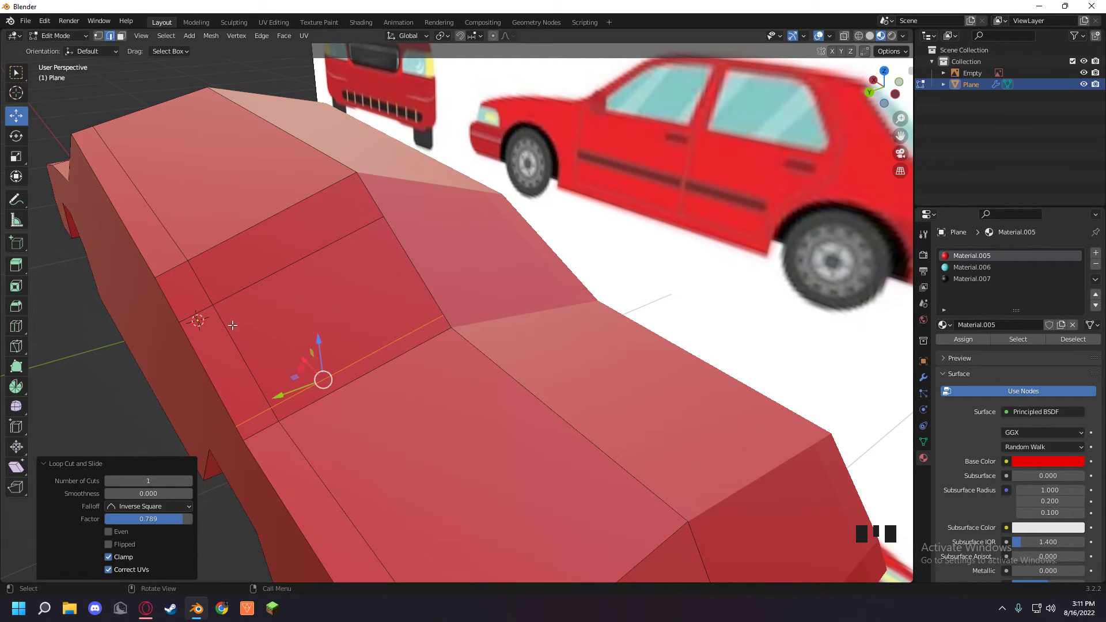
- Assign the cyan Material.006 to the inner rear window face framed by the loop cuts
click(323, 248)
key(3)
click(382, 288)
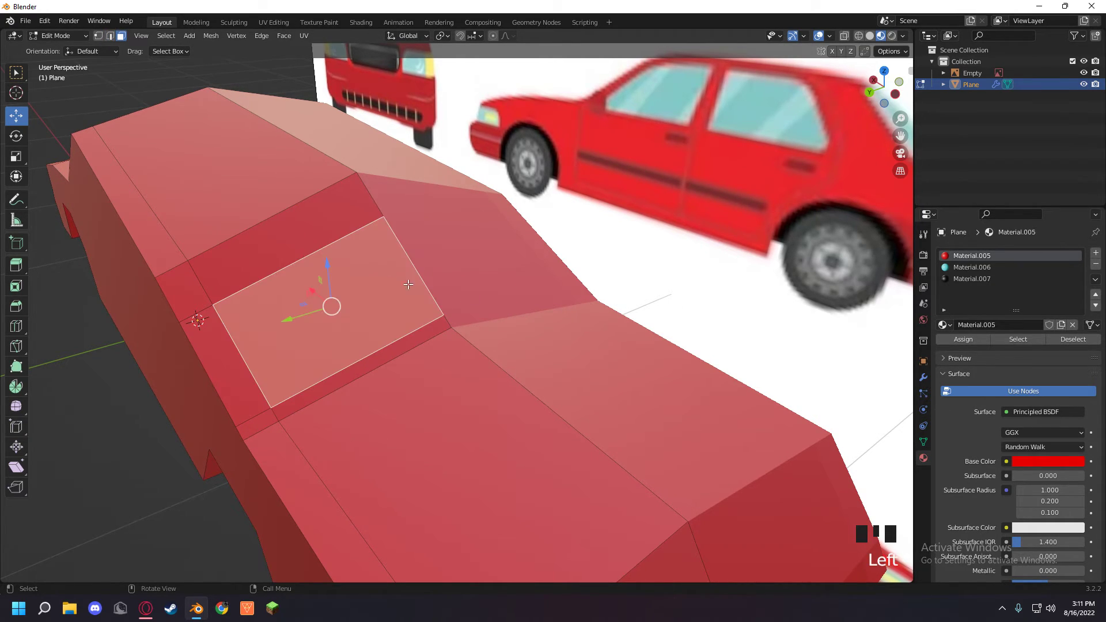
click(979, 268)
click(980, 341)
middle_drag(461, 303, 559, 285)
scroll(582, 283, down, 4)
click(647, 253)
middle_drag(696, 245, 662, 230)
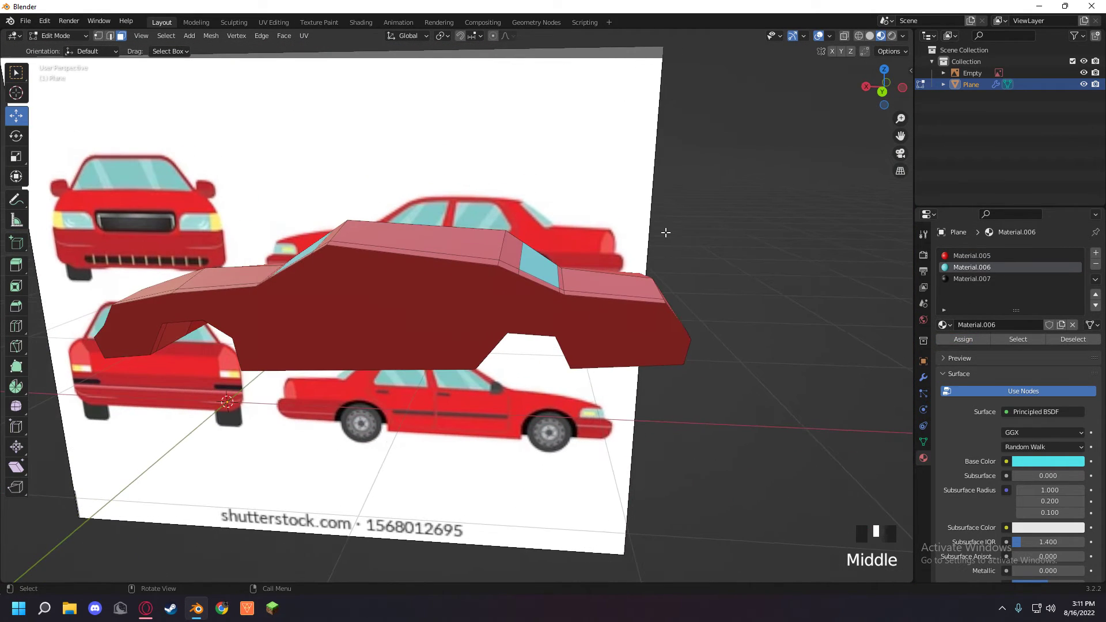
- Try raising the narrow face strip between the roof and the rear window along Z
middle_drag(566, 277, 491, 264)
click(491, 265)
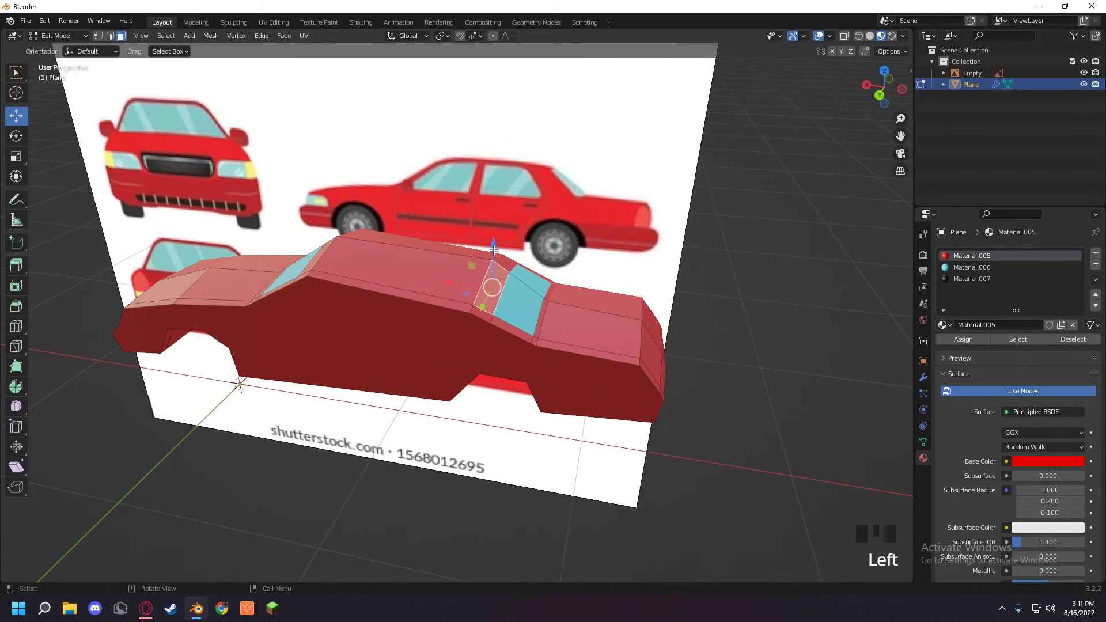
drag(483, 250, 484, 230)
middle_drag(485, 230, 532, 194)
click(580, 223)
middle_drag(580, 224, 620, 229)
click(706, 232)
scroll(581, 234, down, 2)
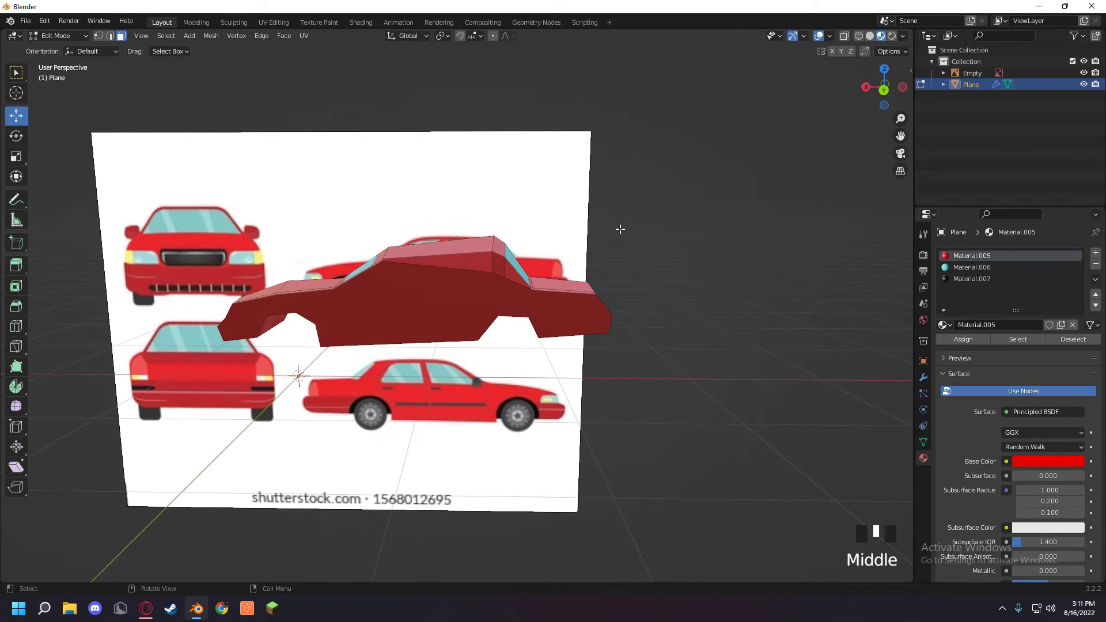
- Undo the vertical move of the face strip above the rear window
key(ctrl+z)
key(ctrl+z)
key(ctrl+z)
key(ctrl+z)
middle_drag(508, 245, 629, 307)
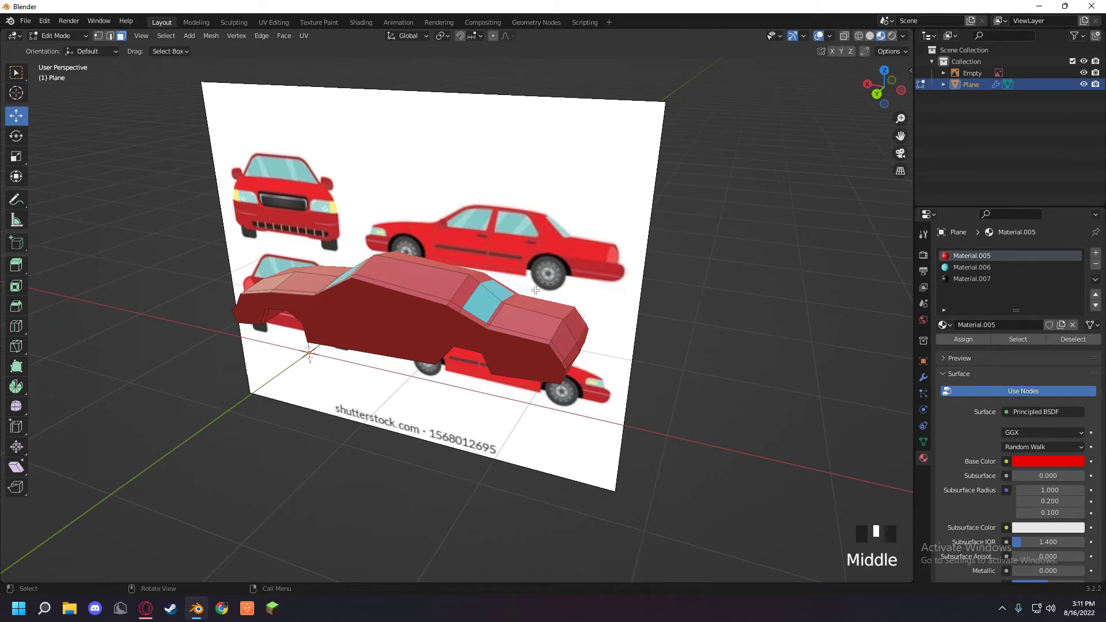
middle_drag(521, 276, 627, 214)
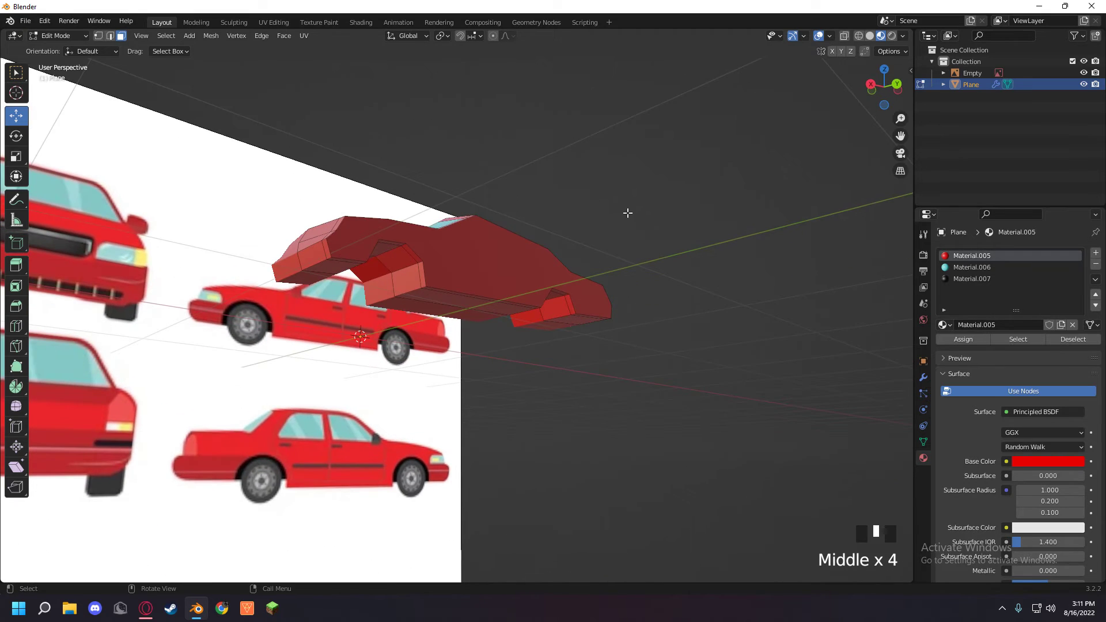
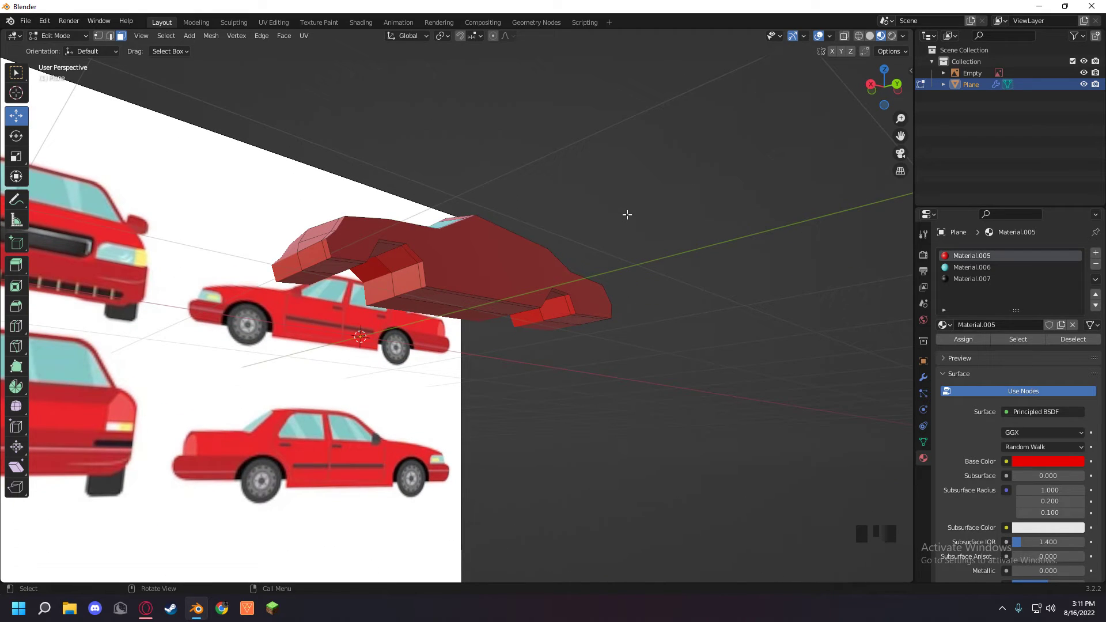
- Add a 12-vertex cylinder to the car mesh and try rotating the whole object about the X axis
middle_drag(368, 261, 539, 237)
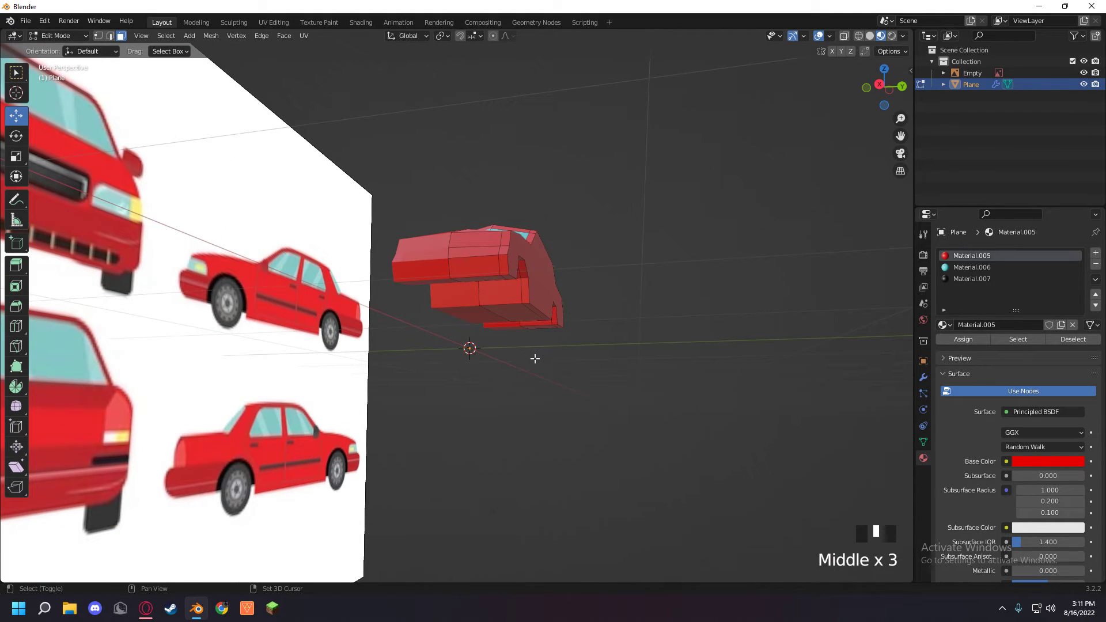
key(shift+a)
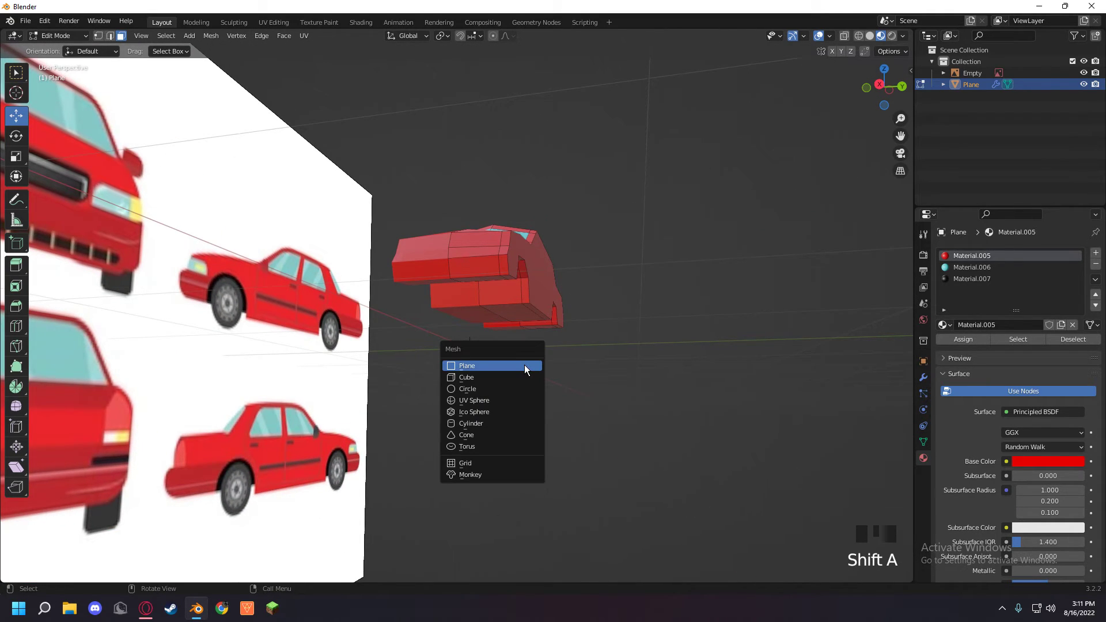
click(510, 420)
middle_drag(510, 420, 502, 311)
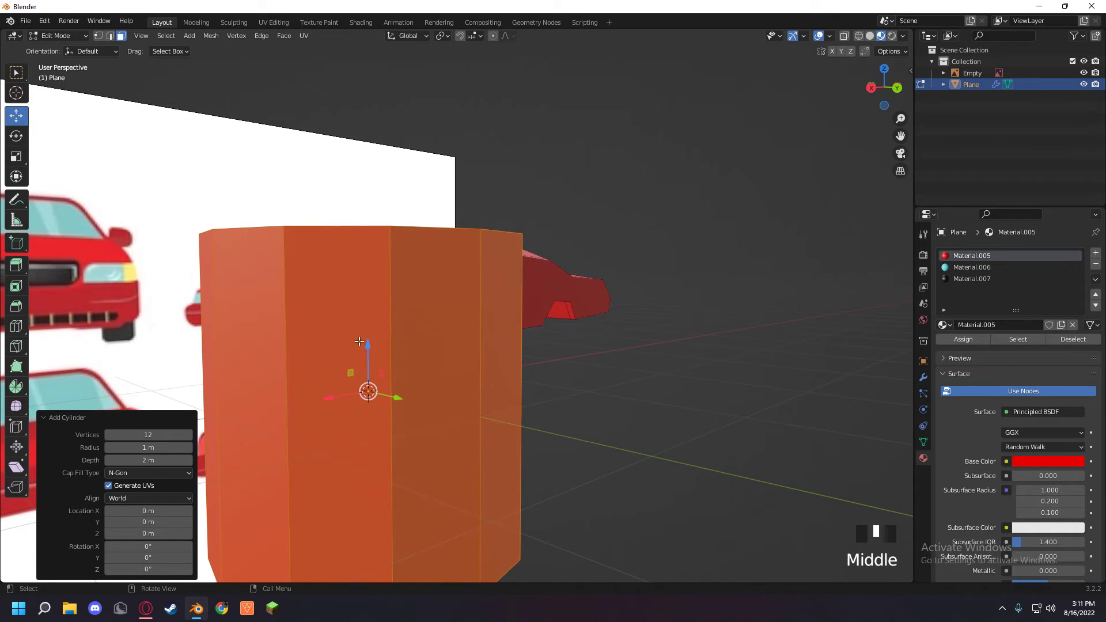
scroll(503, 311, down, 2)
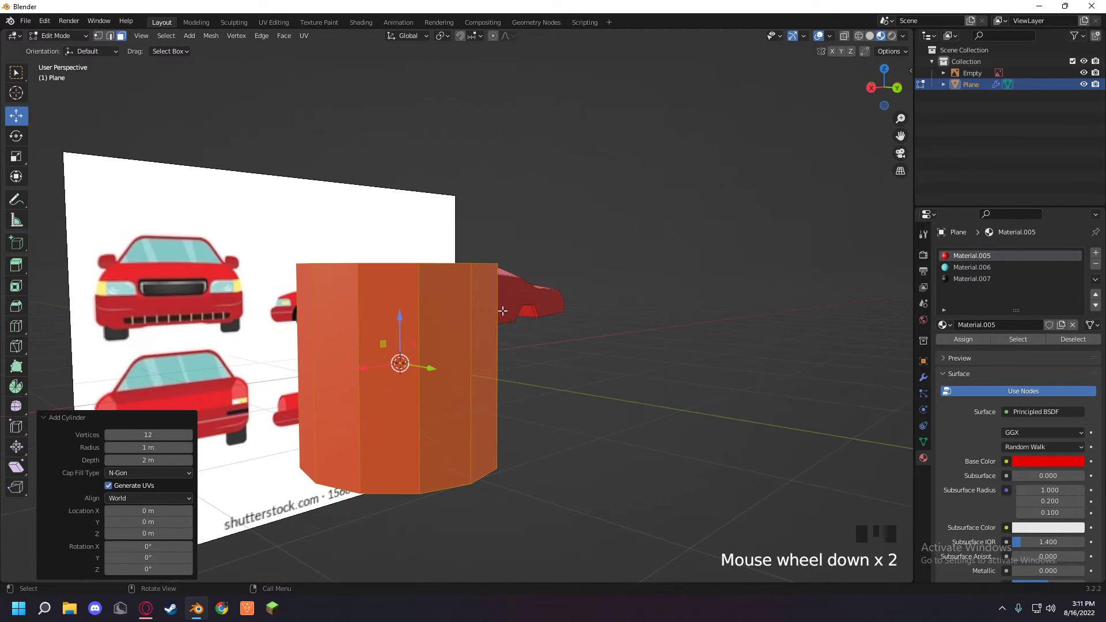
click(924, 362)
drag(1037, 326, 1066, 327)
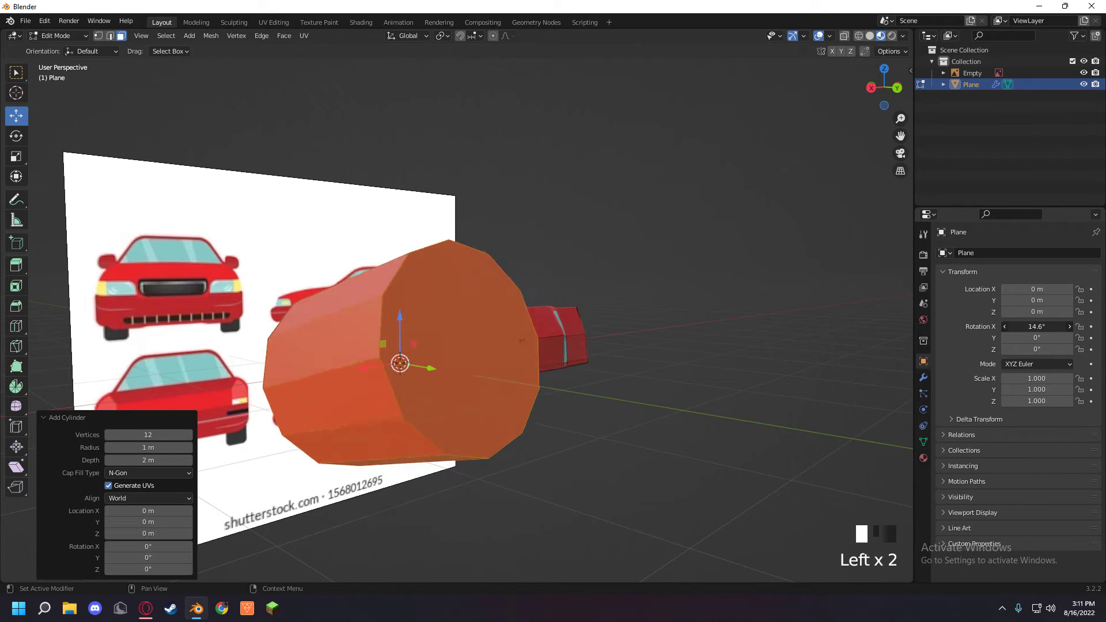
- Undo the object rotation and the added cylinder, stepping back through the latest edits
key(ctrl+z)
key(ctrl+z)
key(ctrl+z)
key(ctrl+z)
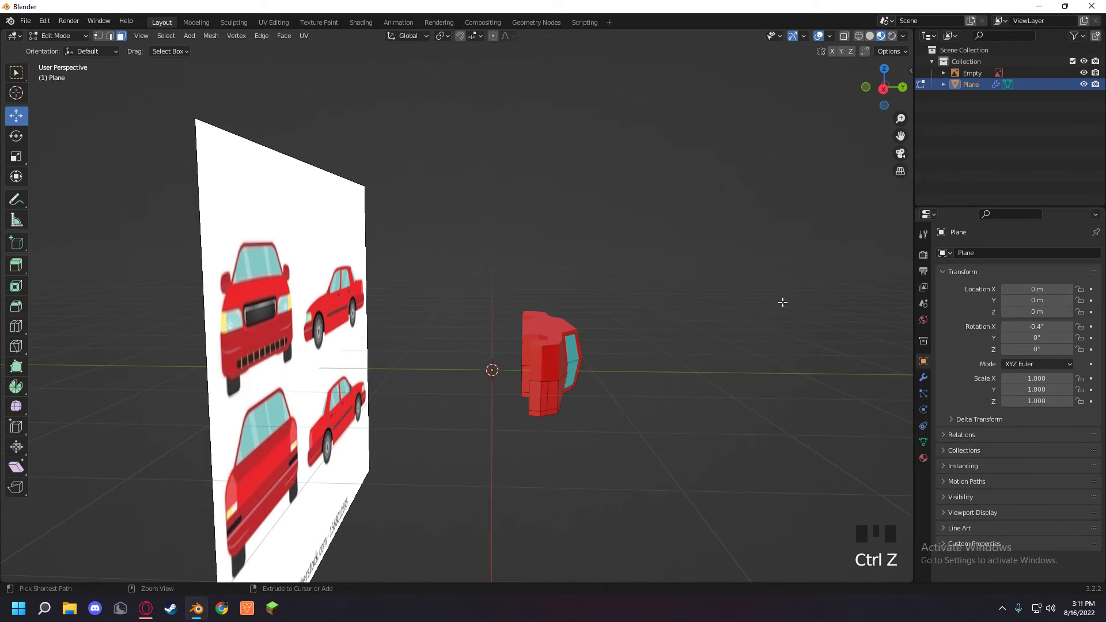
key(ctrl+z)
key(ctrl+z)
key(ctrl+z)
key(ctrl+z)
key(ctrl+z)
key(ctrl+z)
key(ctrl+z)
key(ctrl+z)
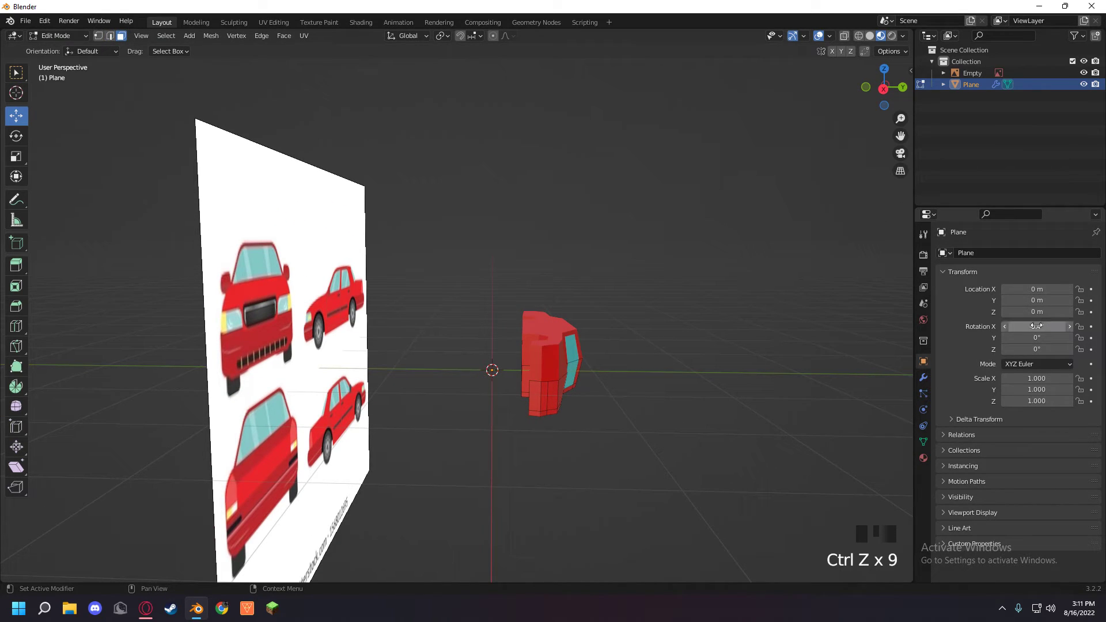
key(ctrl+z)
key(ctrl+z)
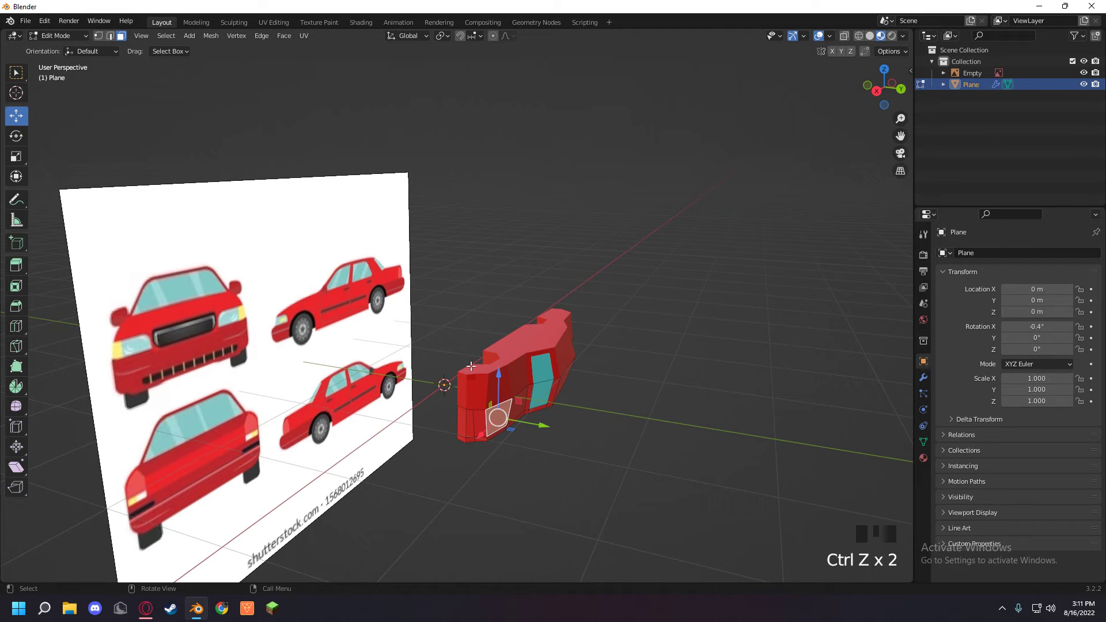
- Delete the car body and the reference image so that the scene collection is empty
key(Delete)
click(966, 74)
key(Delete)
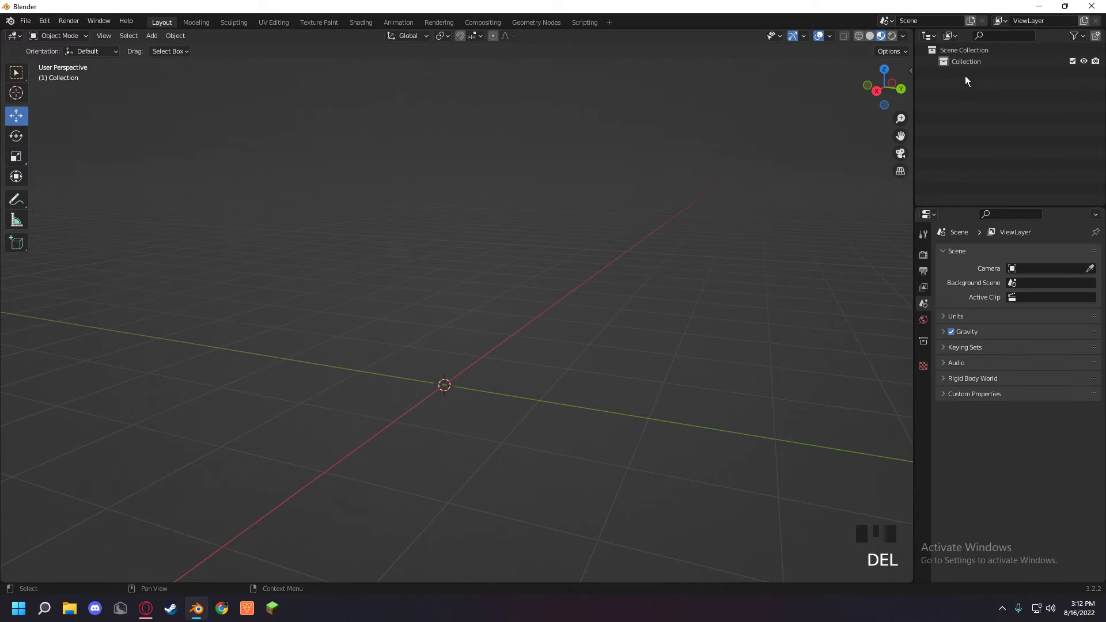
- Add a 2 m cube mesh at the world origin
scroll(684, 208, down, 1)
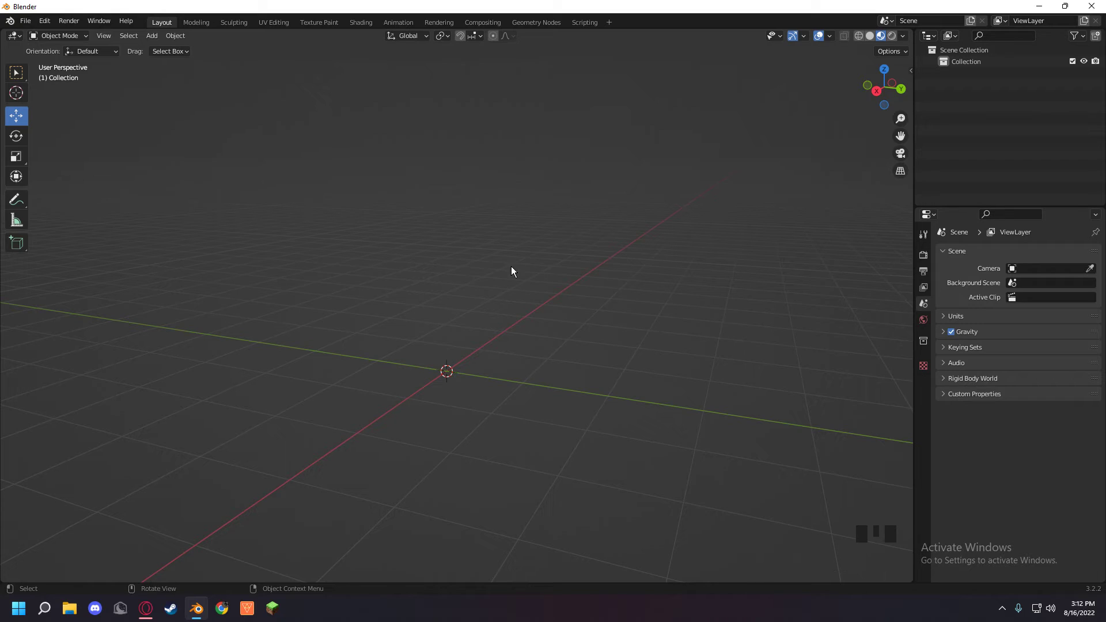
click(358, 271)
middle_drag(474, 313, 391, 316)
key(shift+a)
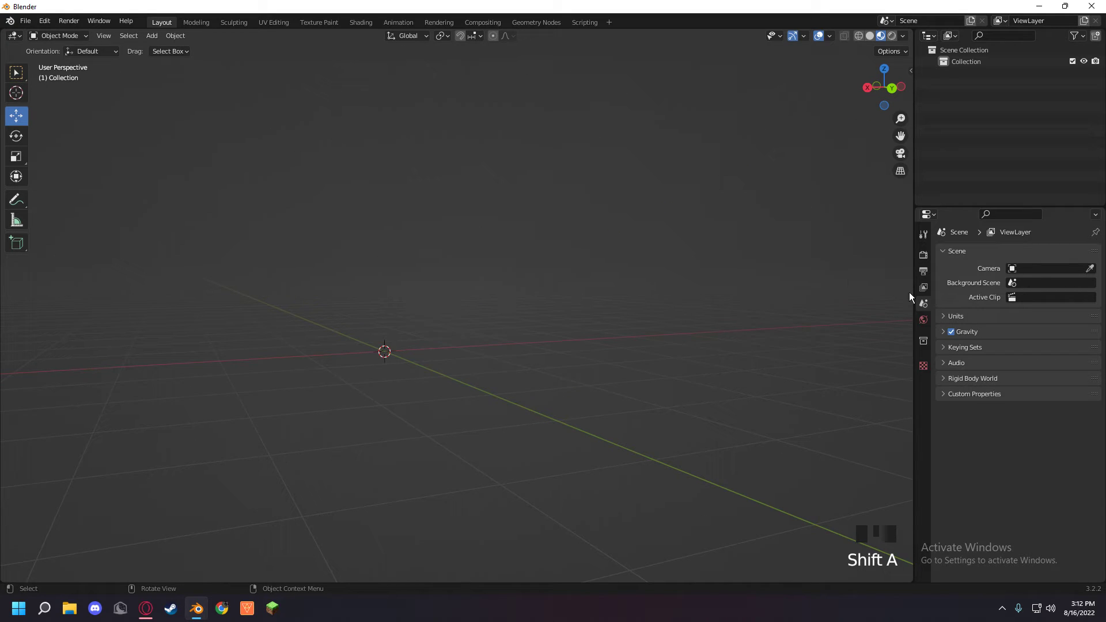
middle_drag(437, 348, 393, 357)
key(shift+a)
mouse_move(393, 358)
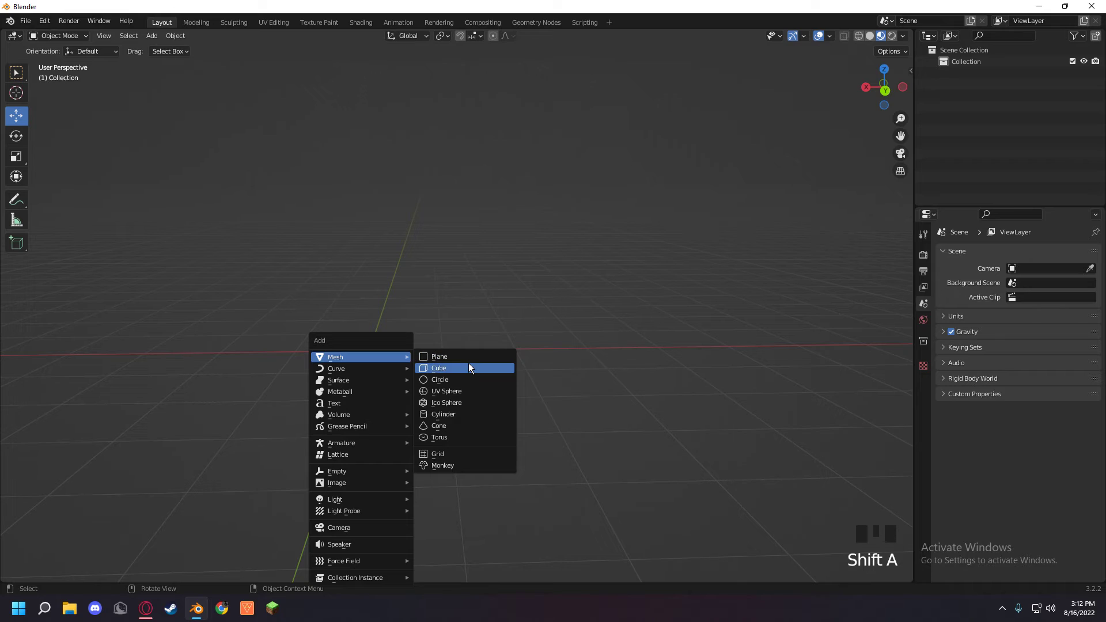
click(469, 367)
- Show the cube's modifier settings and add a centred vertical loop cut that splits the cube across its X axis
click(924, 376)
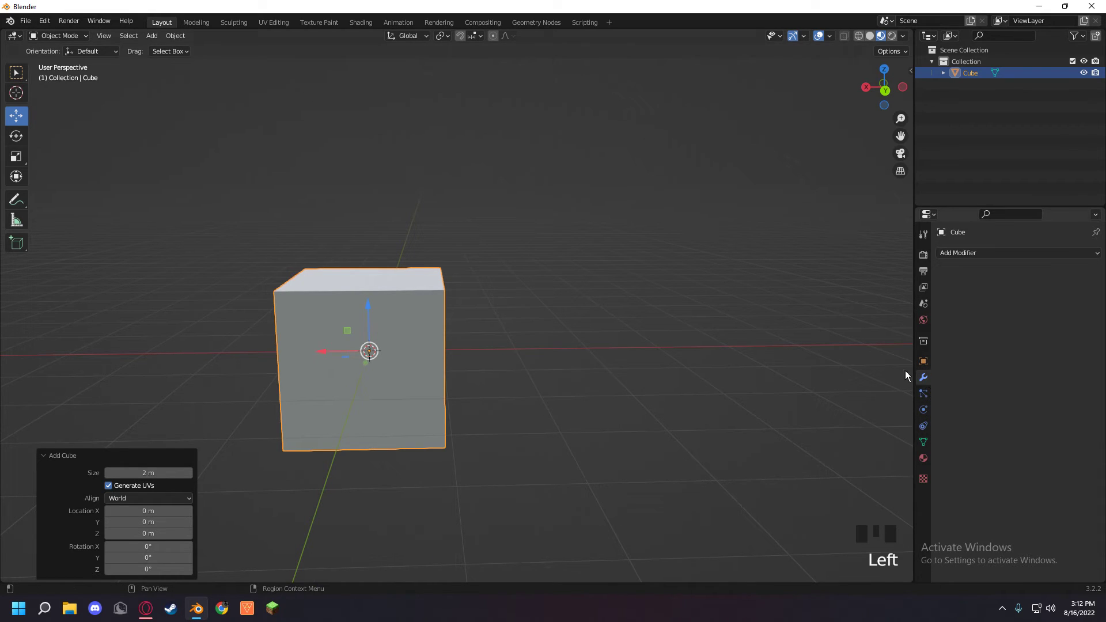
key(Tab)
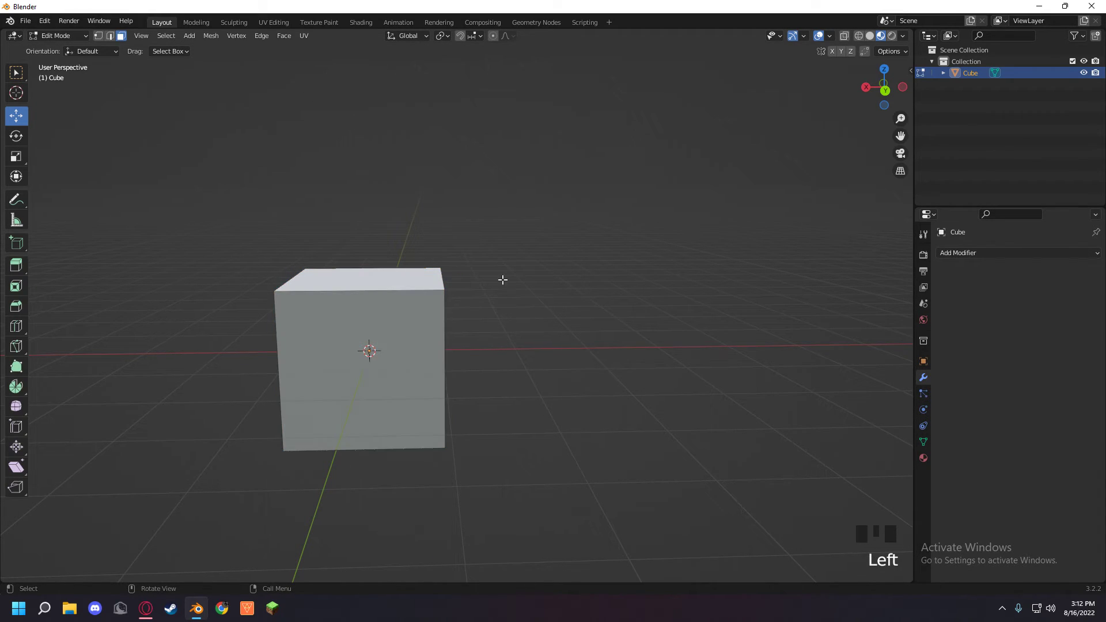
key(ctrl+r)
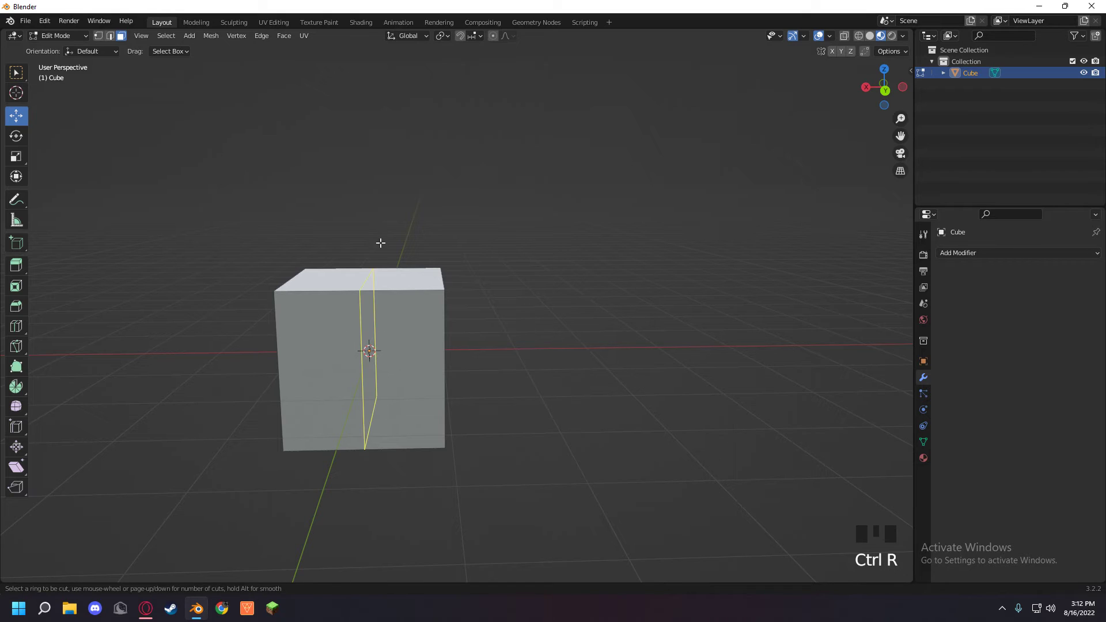
click(382, 243)
click(383, 243)
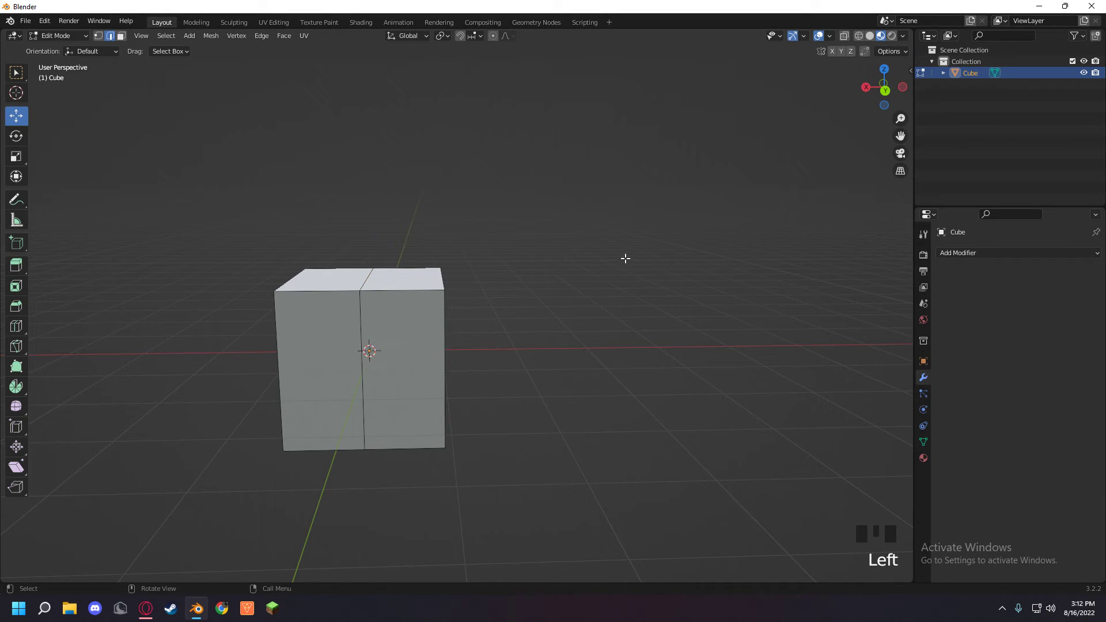
- With X-ray enabled, delete the outer vertices on the negative X side so that only half of the cube is left
click(846, 36)
drag(685, 122, 380, 491)
key(Delete)
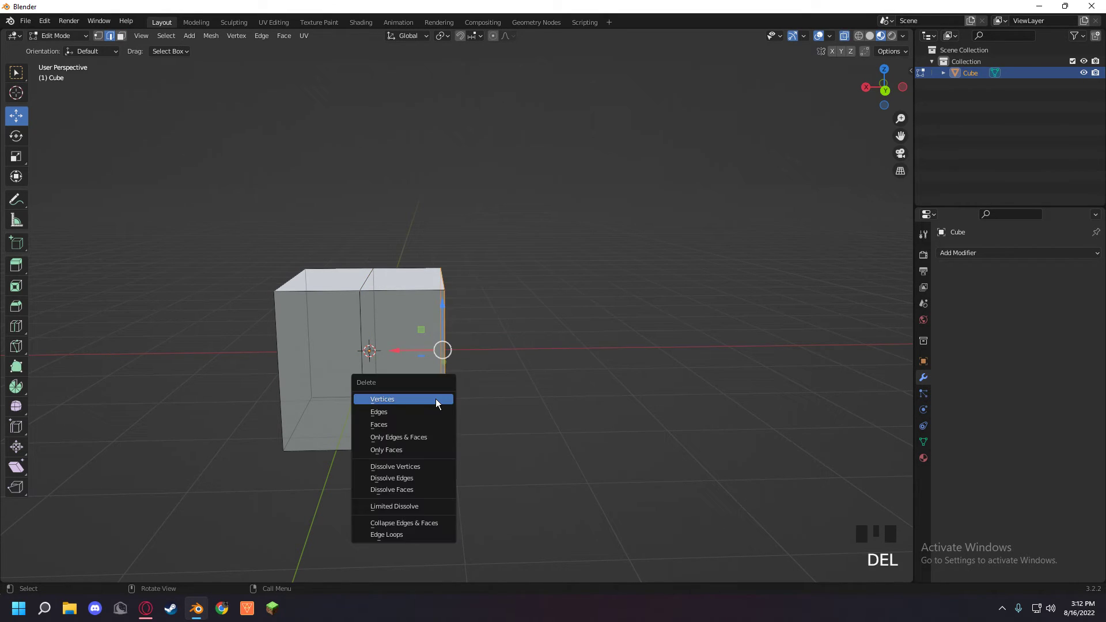
click(437, 399)
click(530, 342)
- Turn X-ray off and add a Mirror modifier on the X axis with Clipping enabled to the half cube
key(Tab)
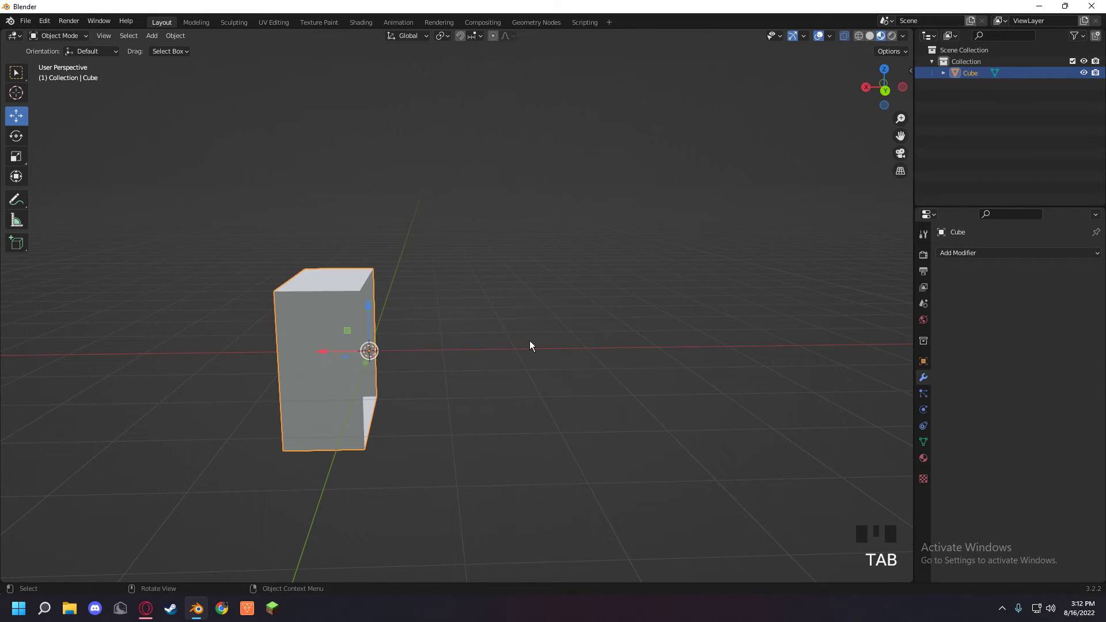
click(844, 36)
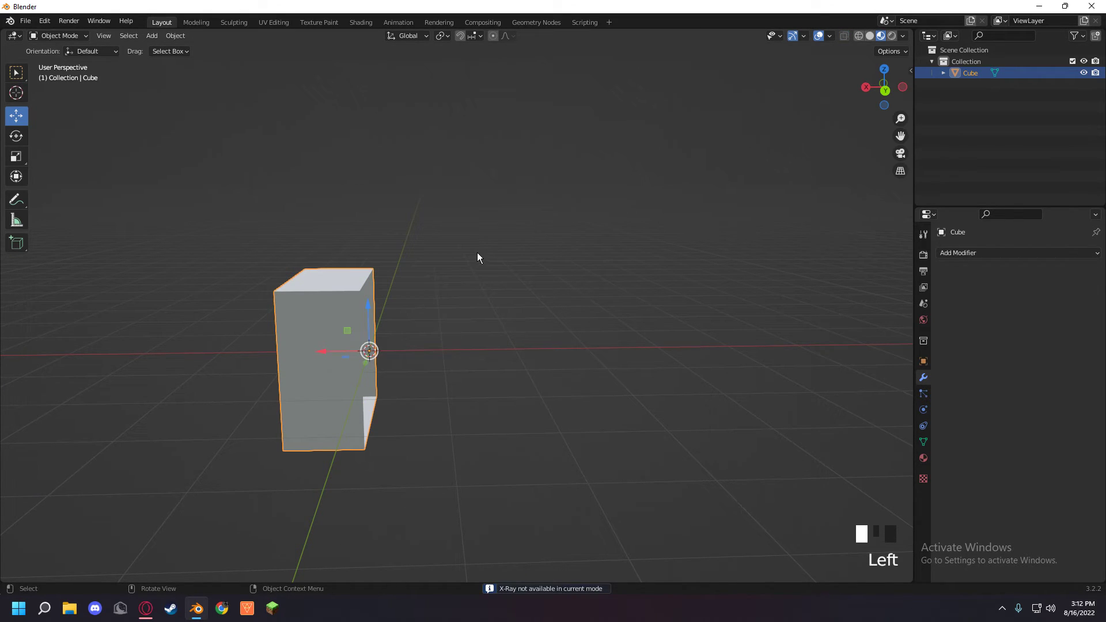
key(Tab)
click(1048, 251)
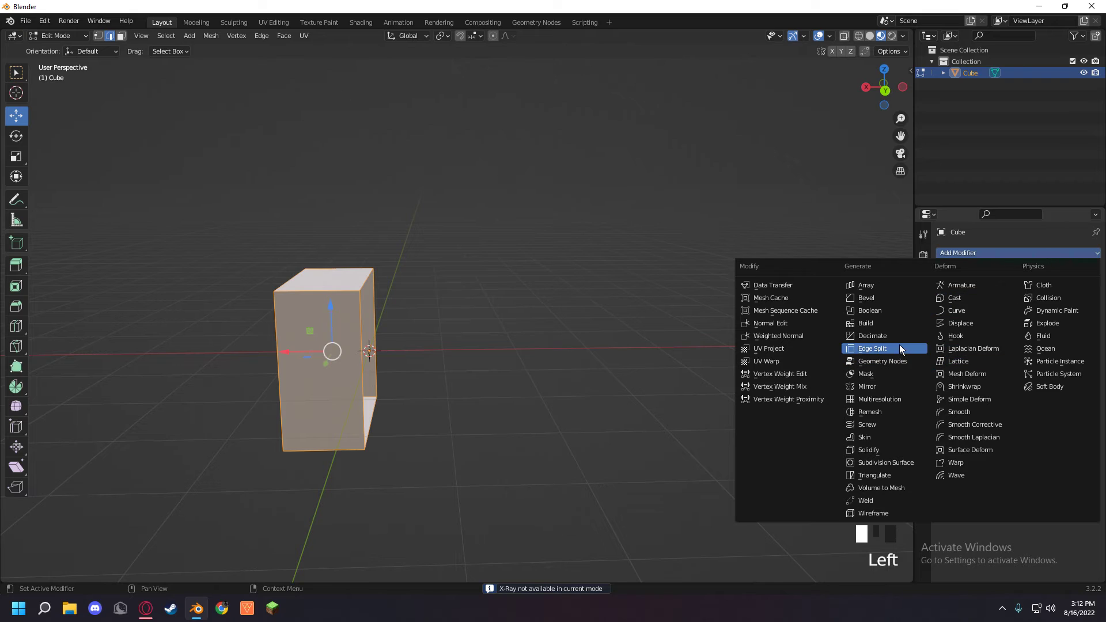
click(890, 387)
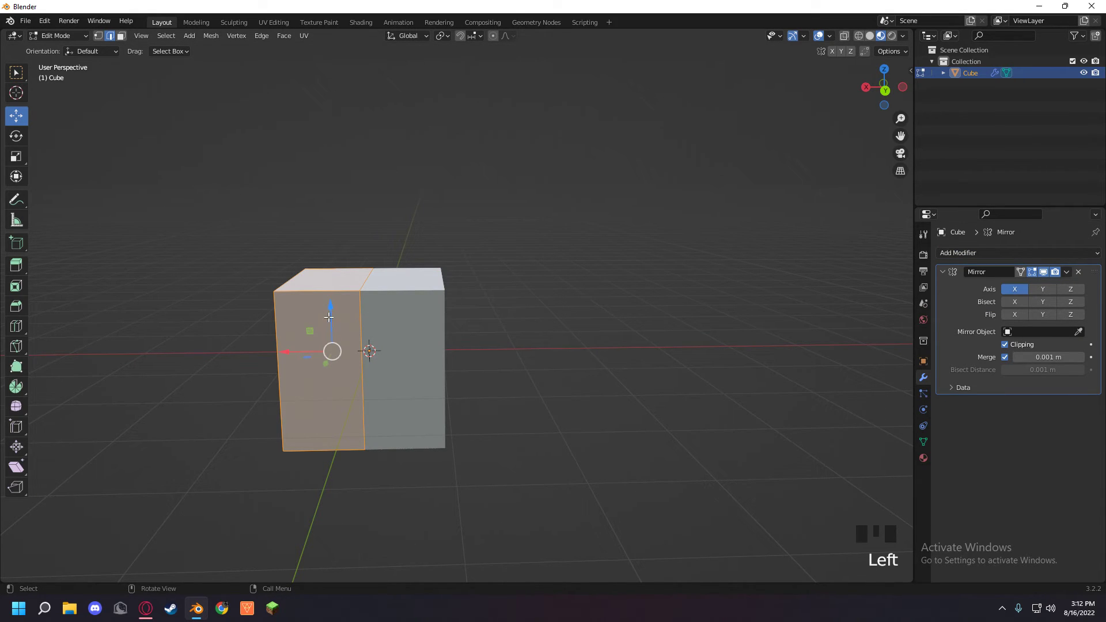
- Lengthen the mirrored block by moving the half mesh about 3 m along X, with small shifts along Y and Z
drag(329, 317, 330, 311)
middle_drag(345, 323, 377, 327)
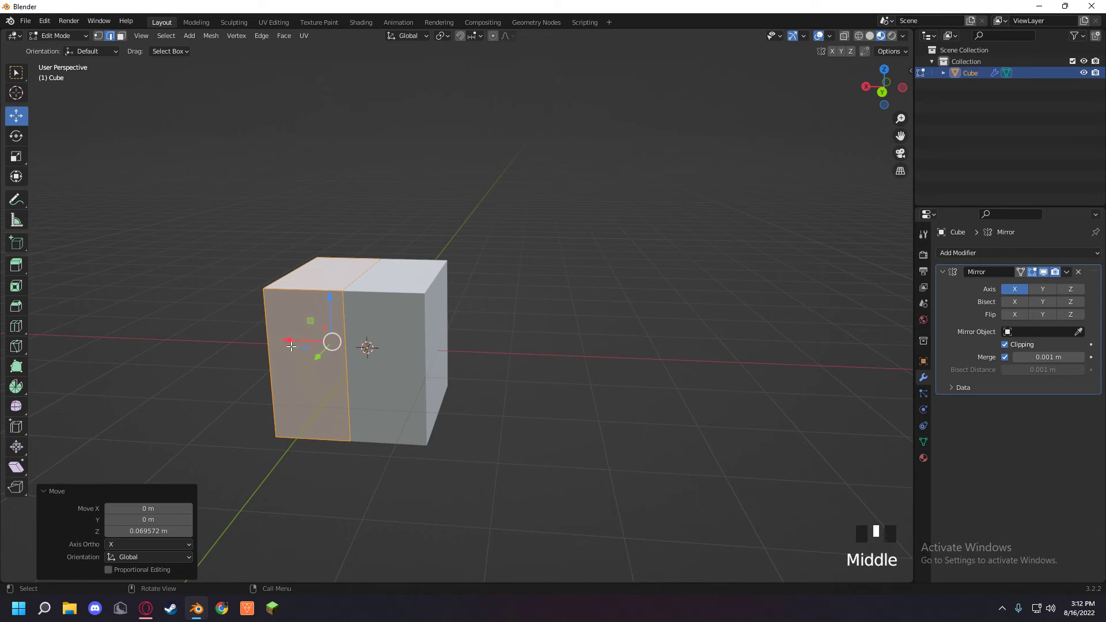
drag(291, 346, 179, 343)
scroll(179, 342, down, 3)
middle_drag(179, 343, 236, 352)
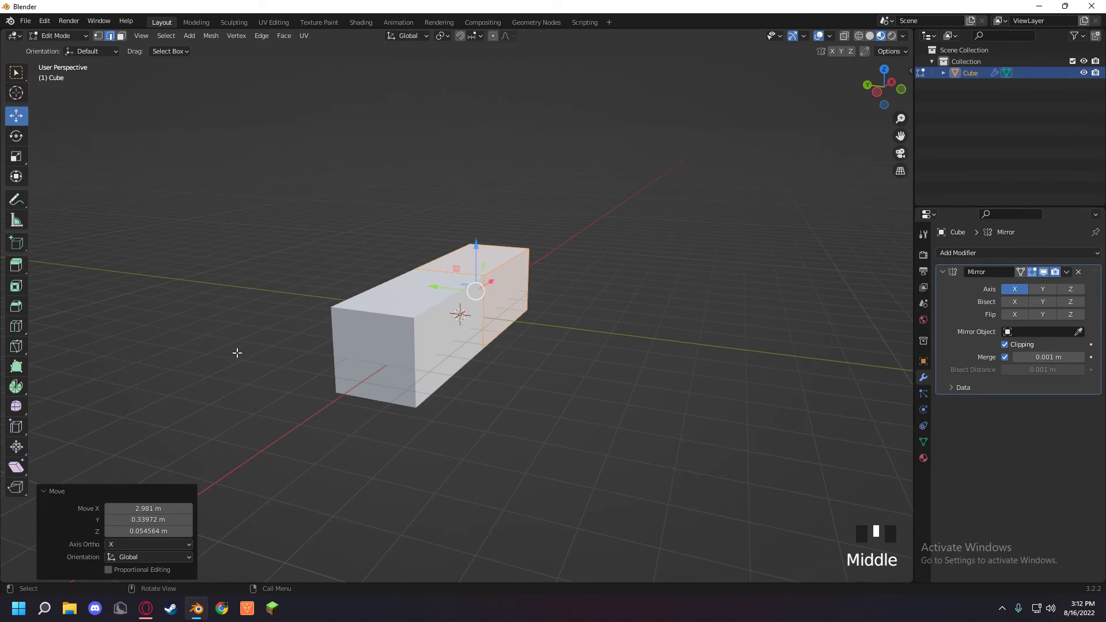
middle_drag(462, 295, 496, 314)
mouse_move(390, 265)
mouse_down()
mouse_move(414, 261)
mouse_move(385, 271)
mouse_up()
middle_drag(385, 270, 490, 290)
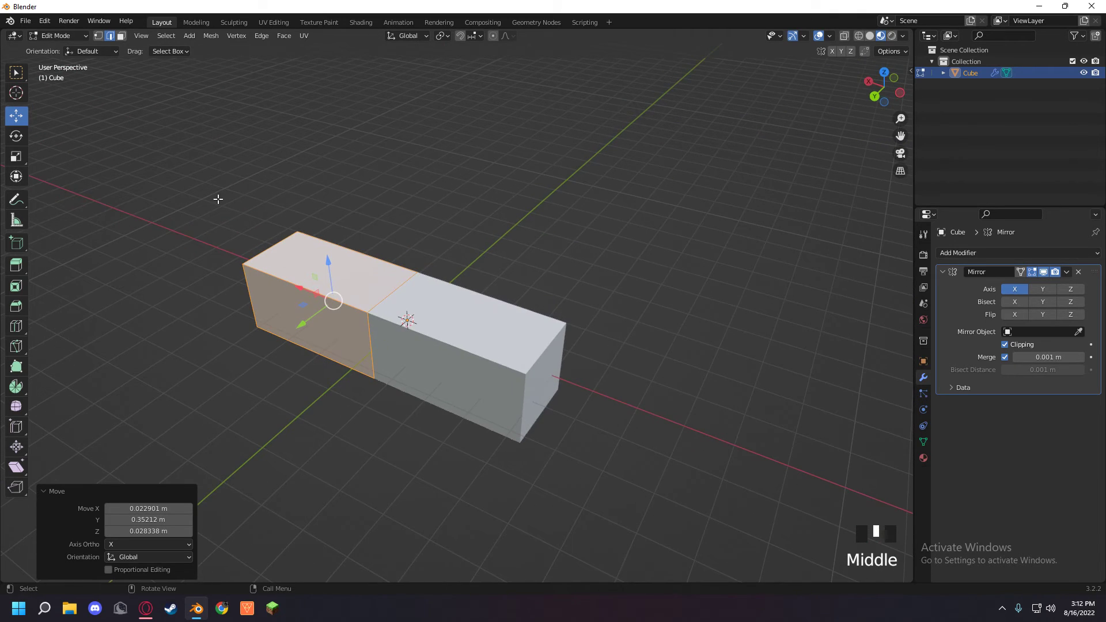
middle_click(315, 197)
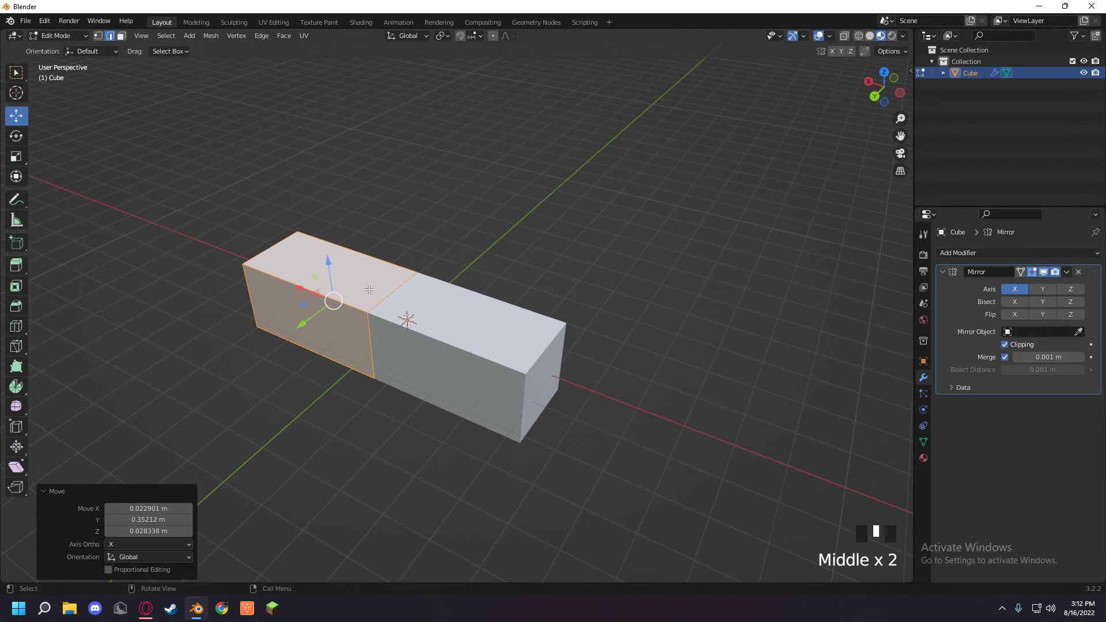
- Try extruding the half block's long front face outward by about 1.5 m
click(370, 346)
key(3)
click(313, 329)
key(e)
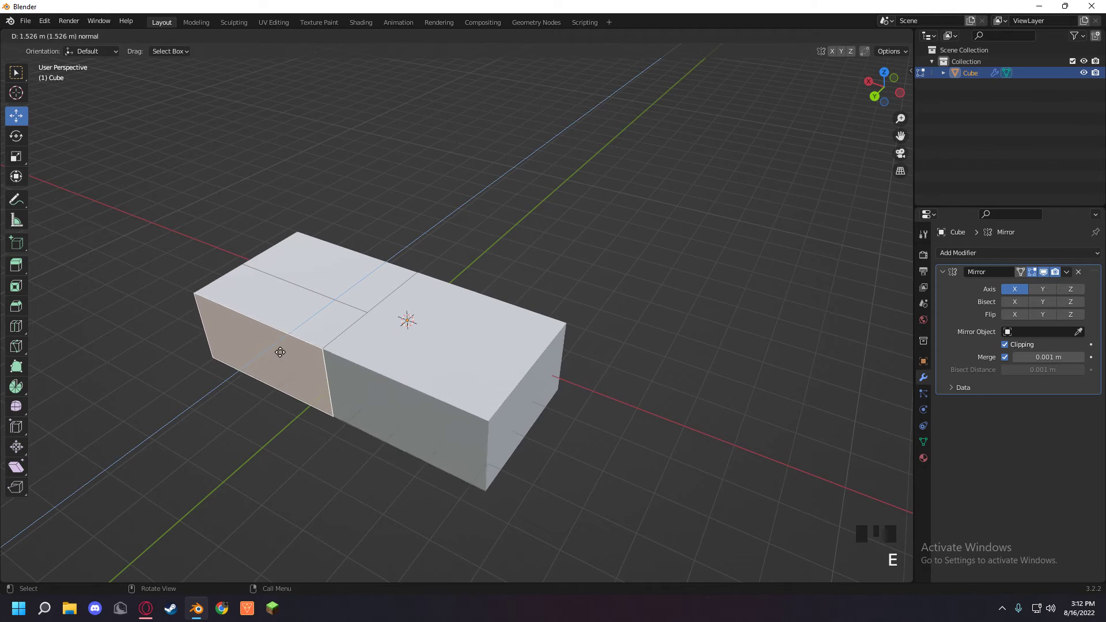
click(273, 346)
- Try lowering both top faces of the half block by about 1.36 m, and select a face at its outer end
click(339, 311)
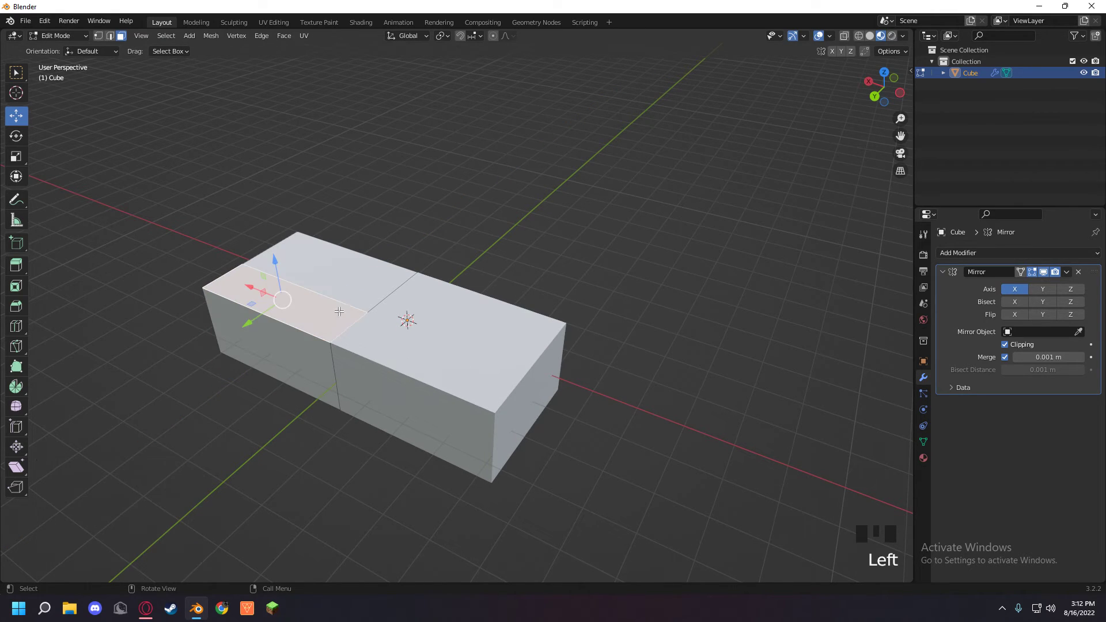
click(339, 280)
shift+click(335, 313)
middle_drag(339, 304, 354, 253)
drag(303, 251, 316, 308)
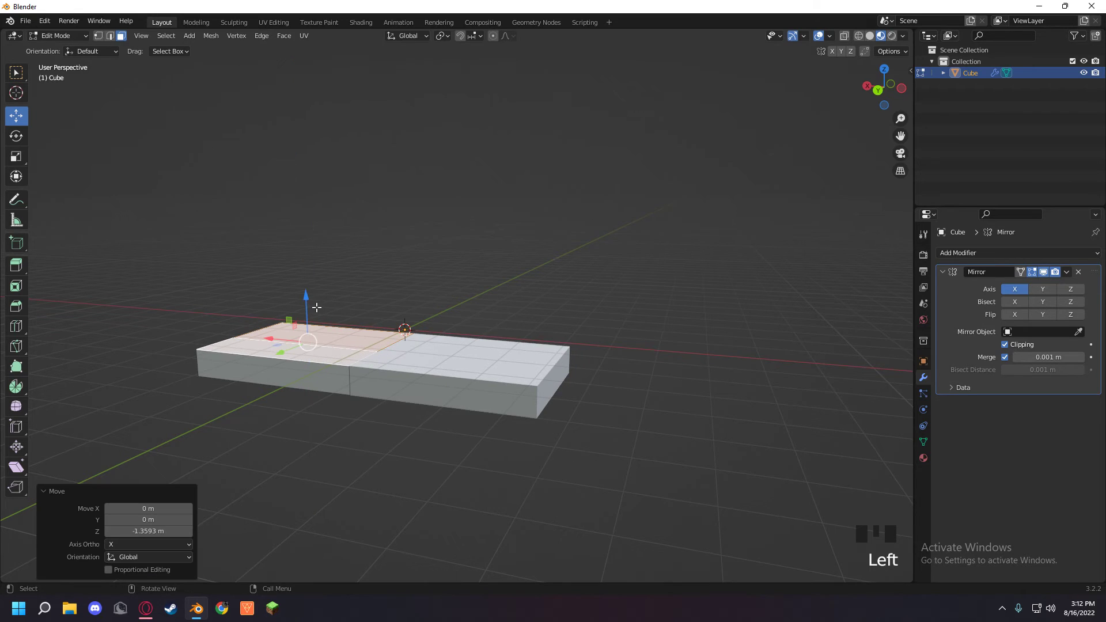
click(314, 302)
middle_drag(312, 293, 413, 303)
click(328, 416)
middle_drag(327, 419, 434, 407)
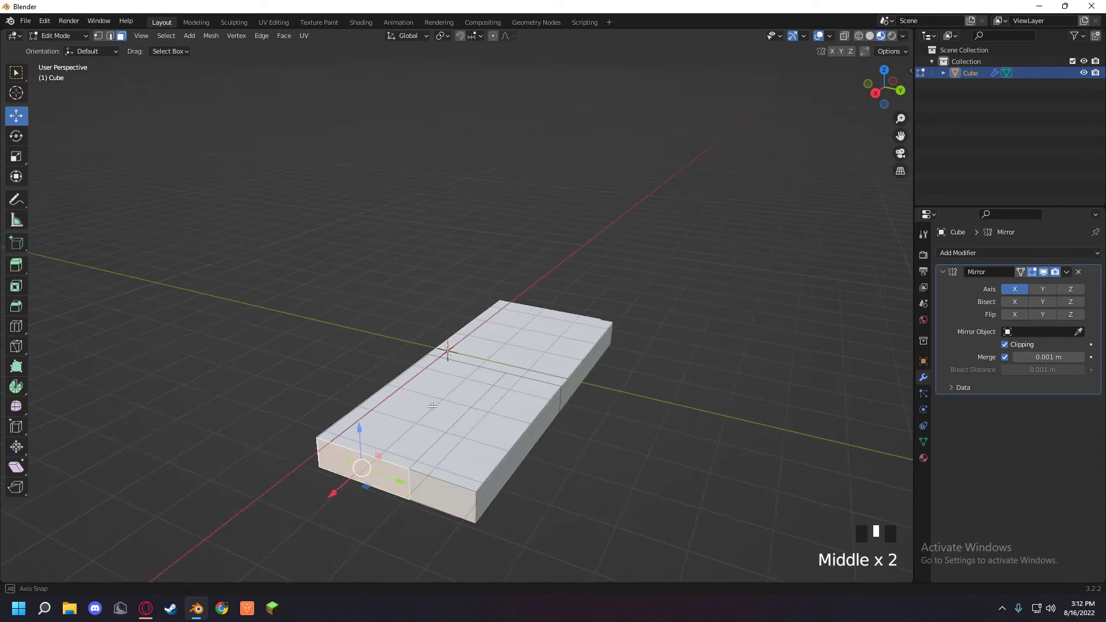
- Undo the latest edits back to the long block with its front face selected, before the extrusion
key(ctrl+z)
key(ctrl+z)
key(ctrl+z)
key(ctrl+z)
key(ctrl+z)
key(ctrl+z)
key(ctrl+z)
key(ctrl+z)
key(ctrl+z)
key(ctrl+z)
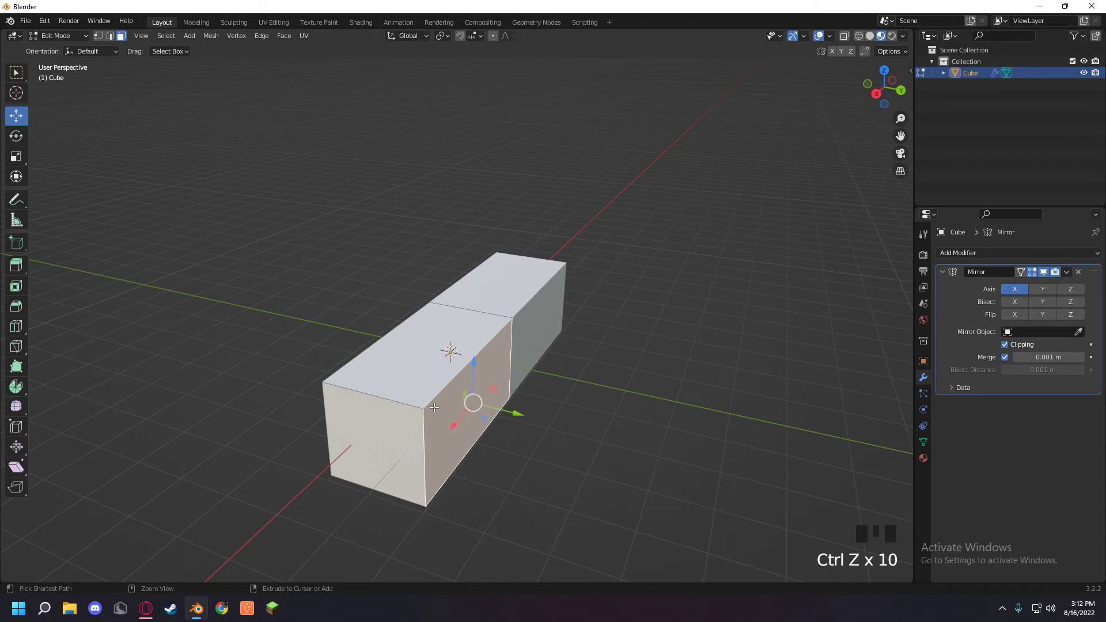
- Widen the block by moving its front face about 1.41 m along Y, and lower its top face to form a flat slab
drag(514, 407, 651, 337)
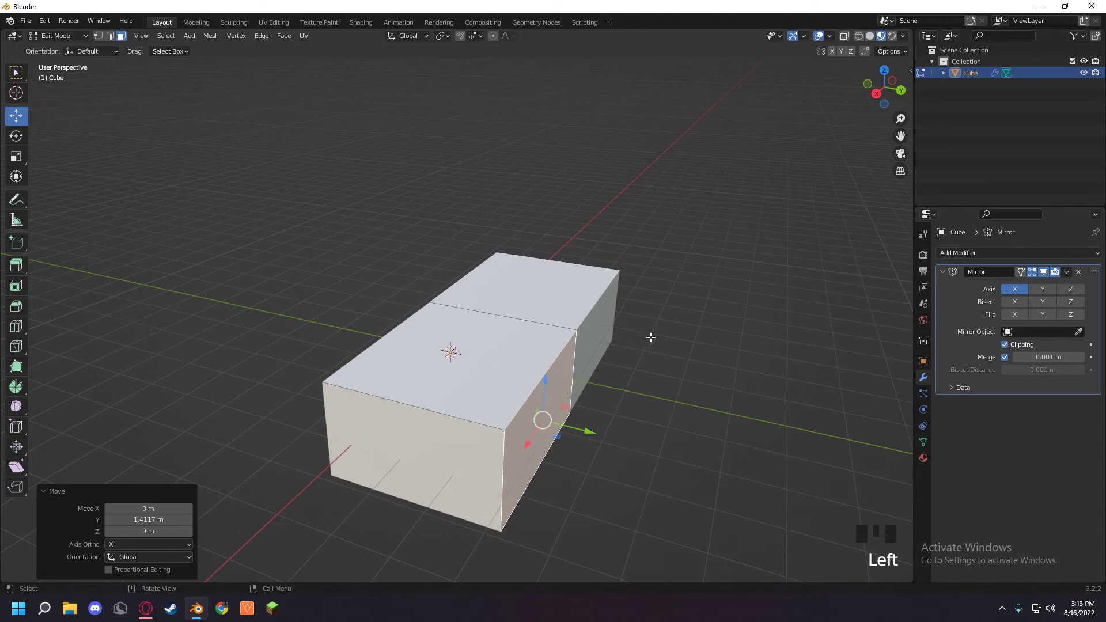
click(506, 369)
drag(460, 318, 459, 362)
click(437, 471)
click(439, 428)
middle_drag(438, 424, 389, 429)
- Add one loop cut across the slab half and slide it toward the outer end to a factor of about -0.571
key(ctrl+r)
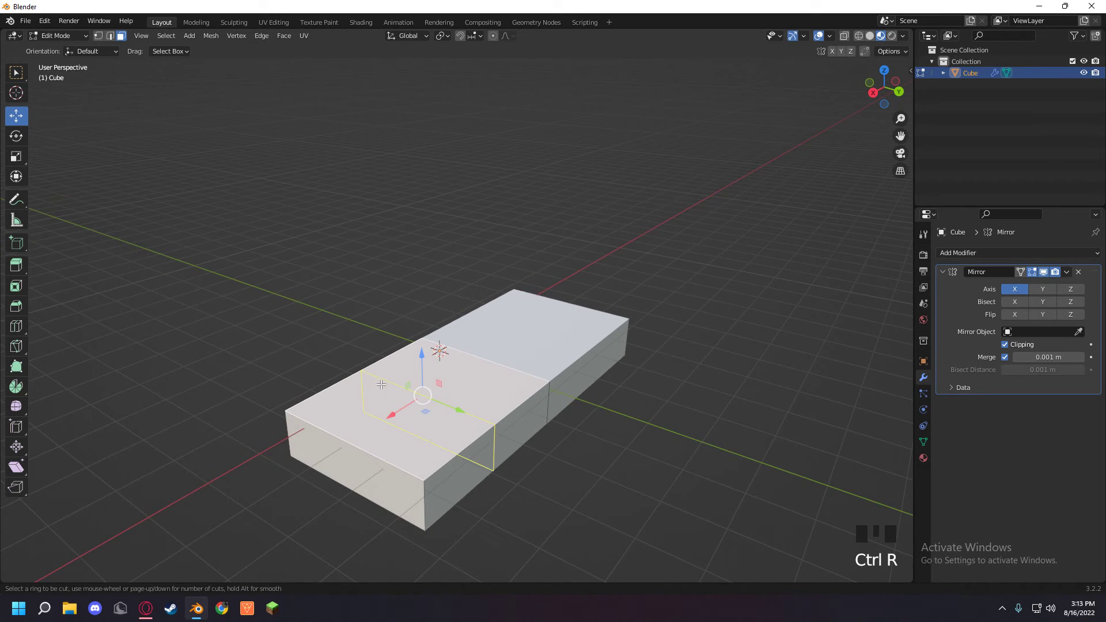
middle_drag(308, 338, 280, 375)
key(ctrl+r)
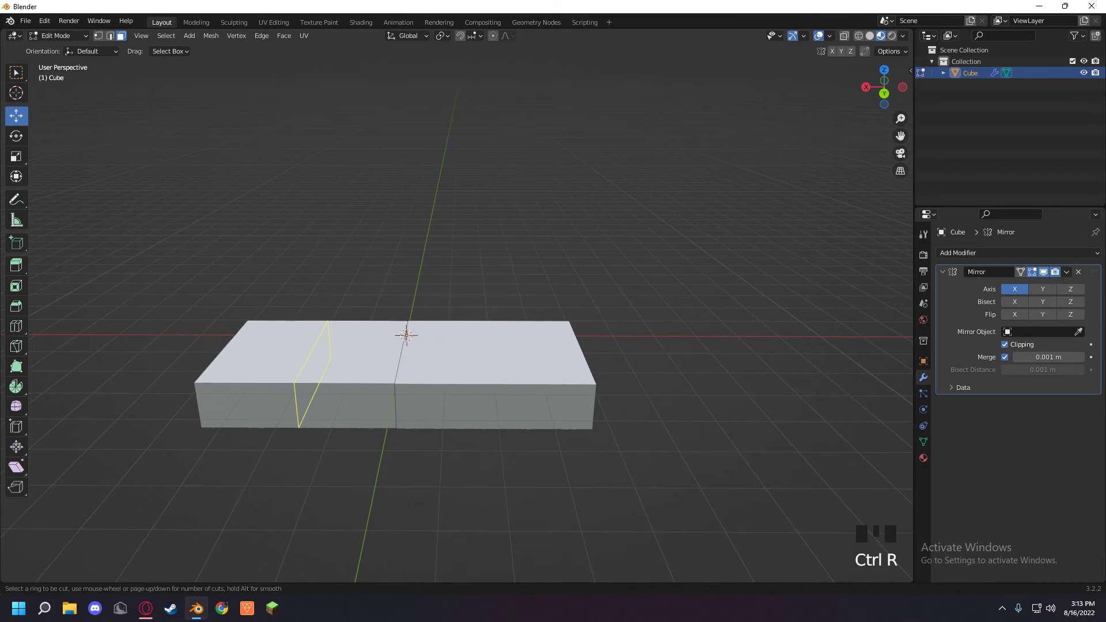
click(308, 391)
click(229, 388)
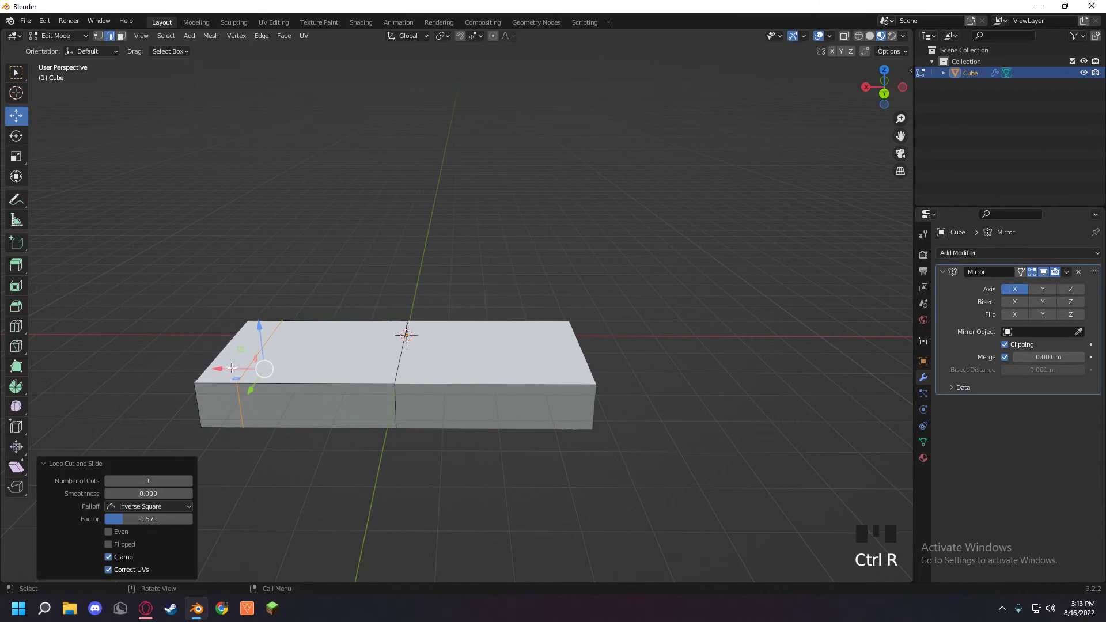
- Extrude the narrow top face at the slab's outer end upward to form the sofa's armrests
click(288, 339)
middle_drag(260, 338, 309, 298)
key(e)
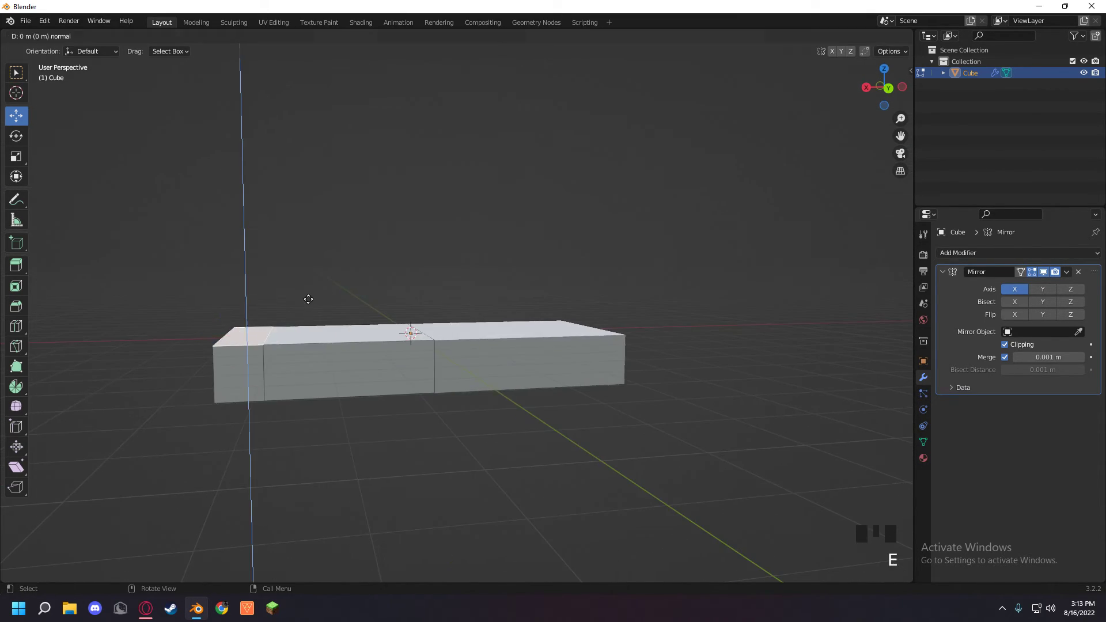
click(326, 248)
middle_drag(326, 248, 463, 343)
- Extrude the slab's two rear side faces, including the one behind the armrest, backward by about 1 m
click(462, 343)
click(491, 377)
key(e)
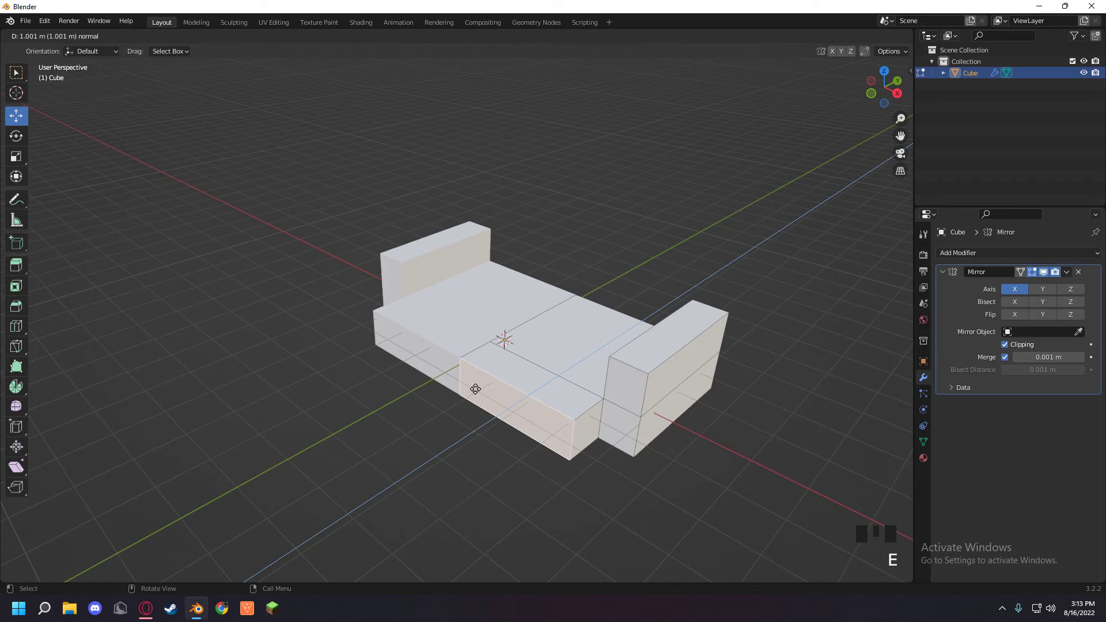
right_click(475, 390)
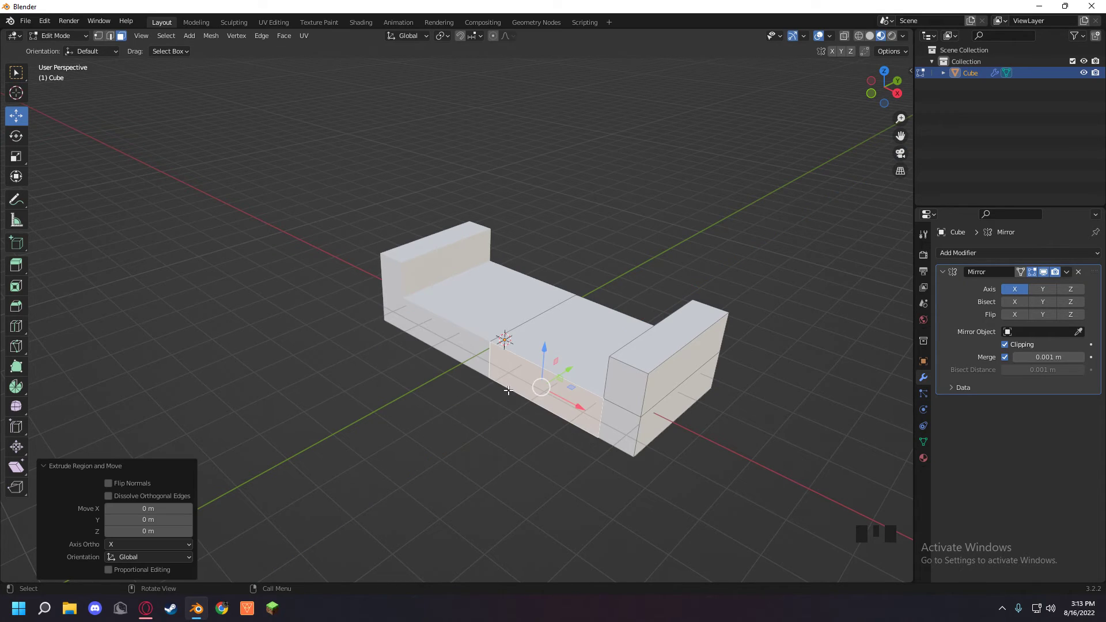
shift+click(590, 423)
key(e)
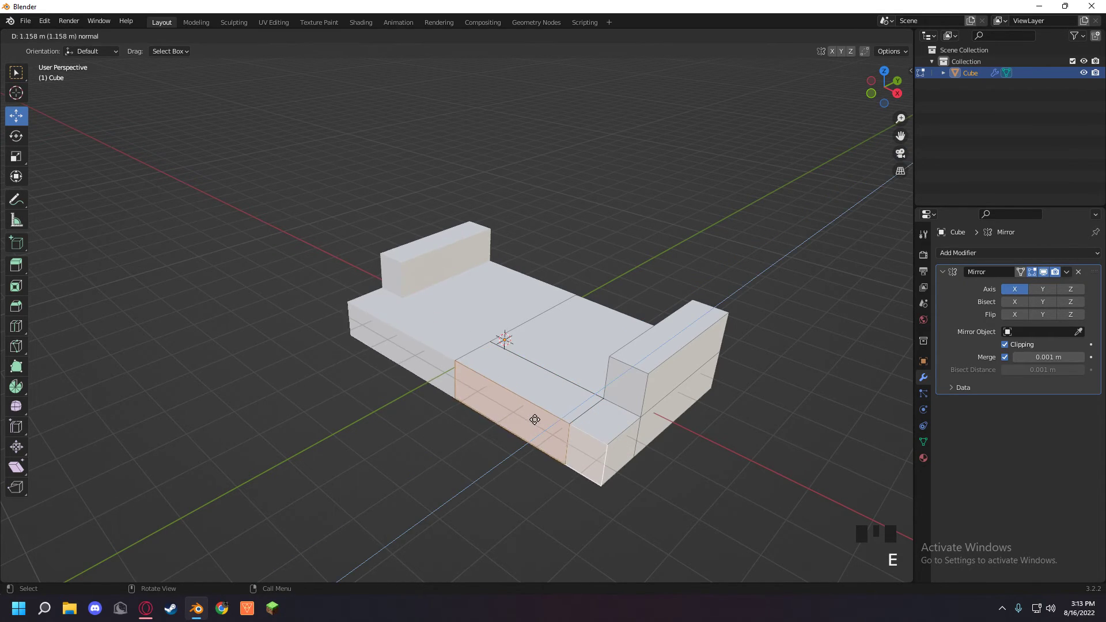
click(542, 417)
- Extrude the two top faces of the rear strip upward above the armrests to form the sofa's backrest
shift+click(570, 393)
click(772, 272)
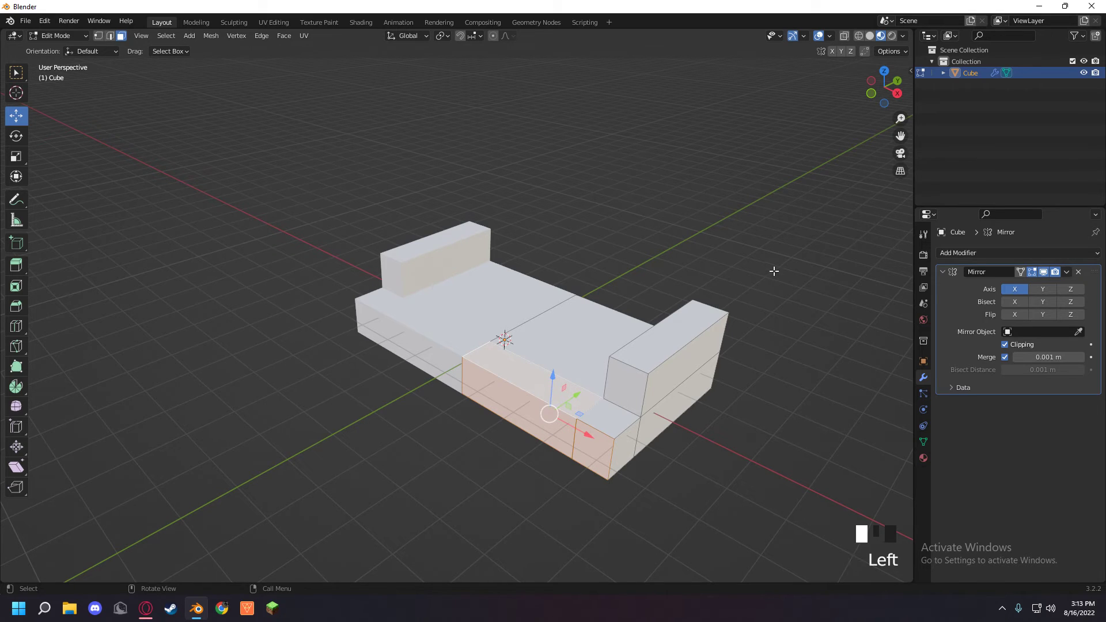
click(612, 416)
shift+click(593, 393)
middle_drag(593, 393, 592, 338)
key(e)
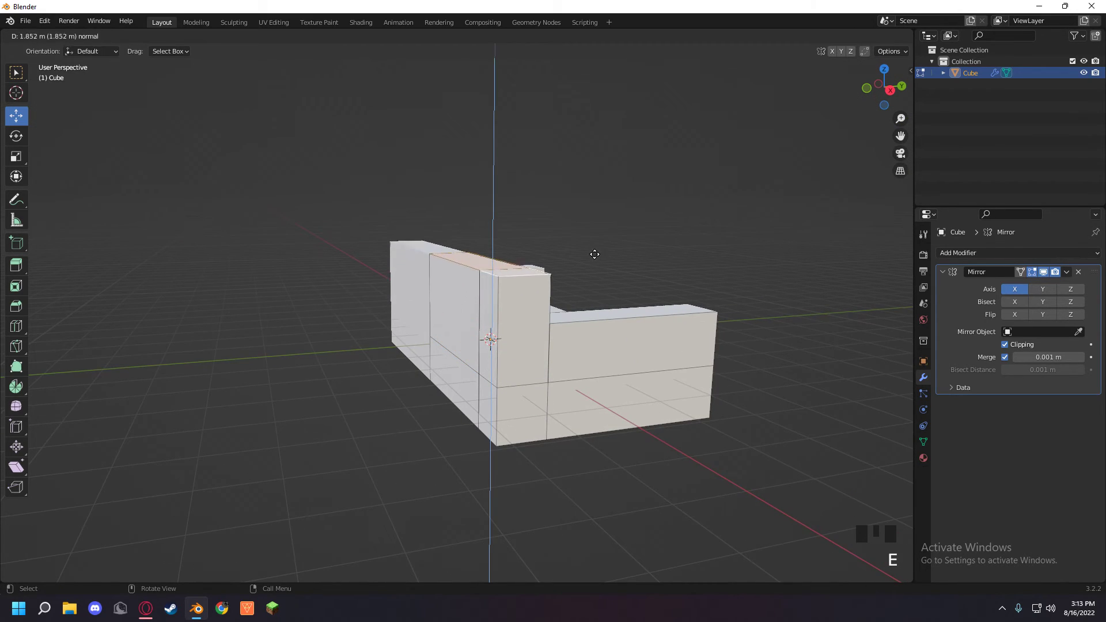
click(660, 218)
middle_drag(660, 217, 390, 294)
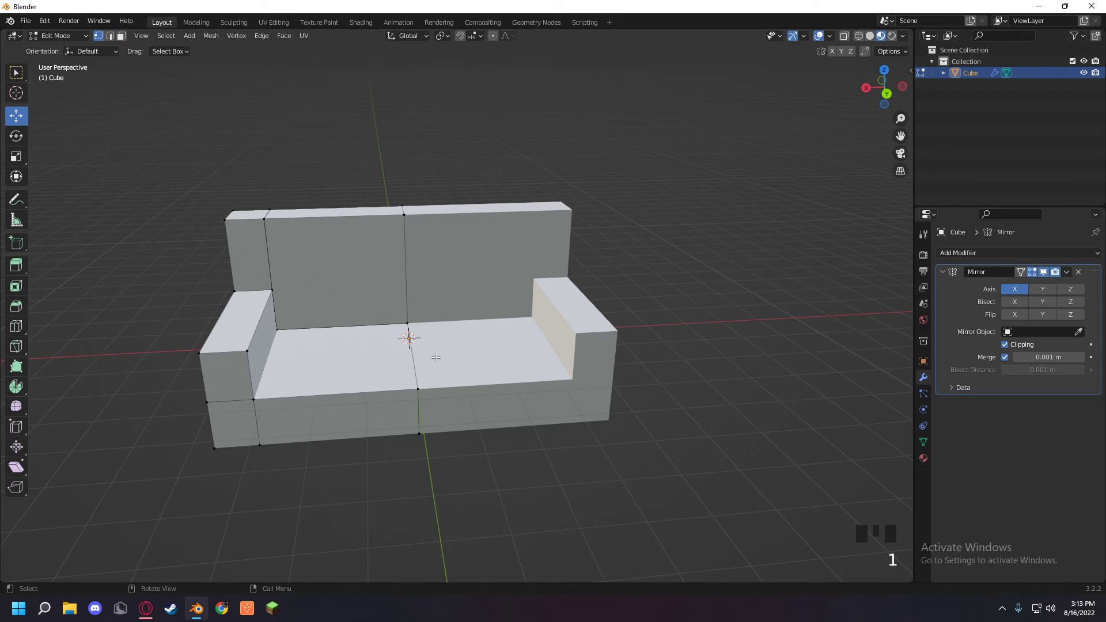
key(Tab)
right_click(396, 296)
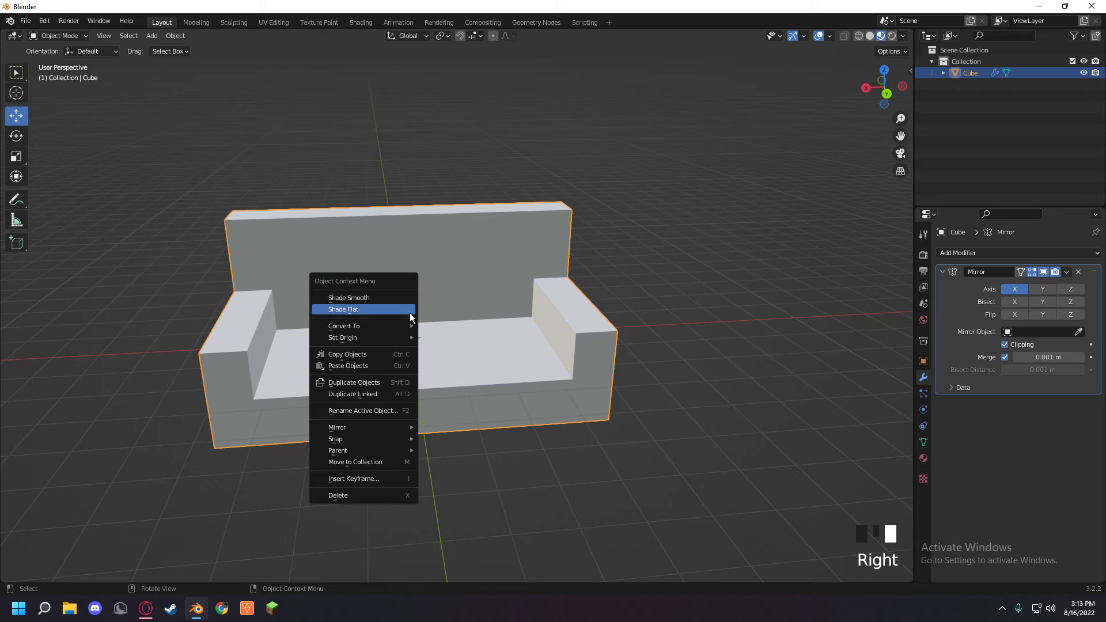
click(409, 313)
key(Tab)
- Subdivide all of the sofa half's geometry twice, with one cut each time, and clear the selection
right_click(404, 340)
key(a)
right_click(369, 293)
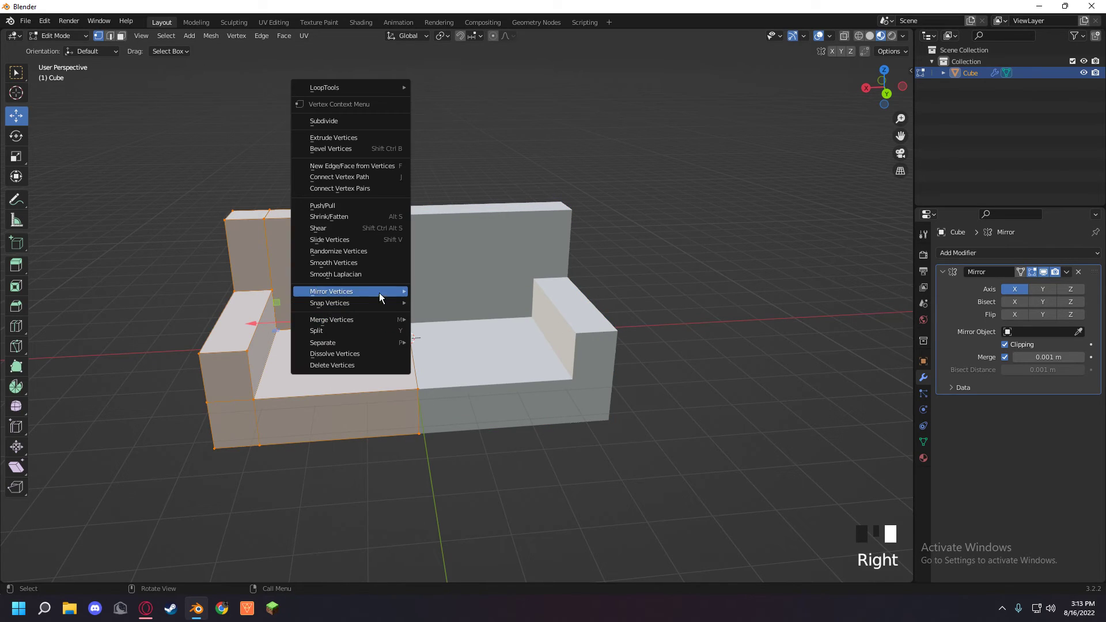
right_click(323, 284)
click(280, 78)
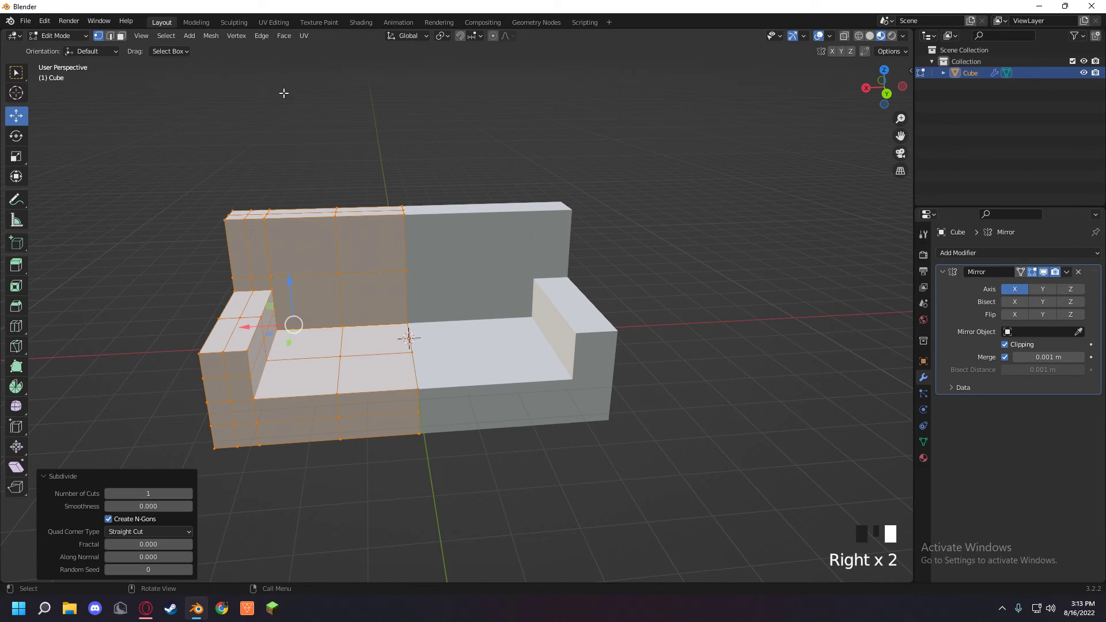
right_click(349, 257)
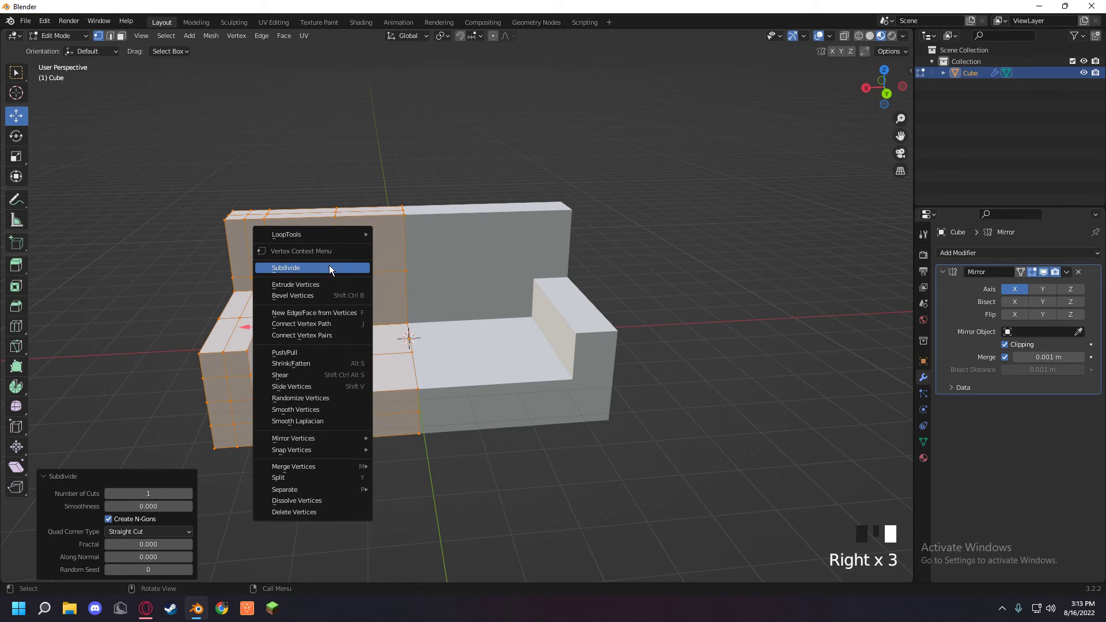
click(330, 268)
click(640, 208)
- Turn on proportional editing and try lowering one inner face of the sofa seat along Z
key(2)
middle_drag(346, 356, 352, 355)
click(352, 355)
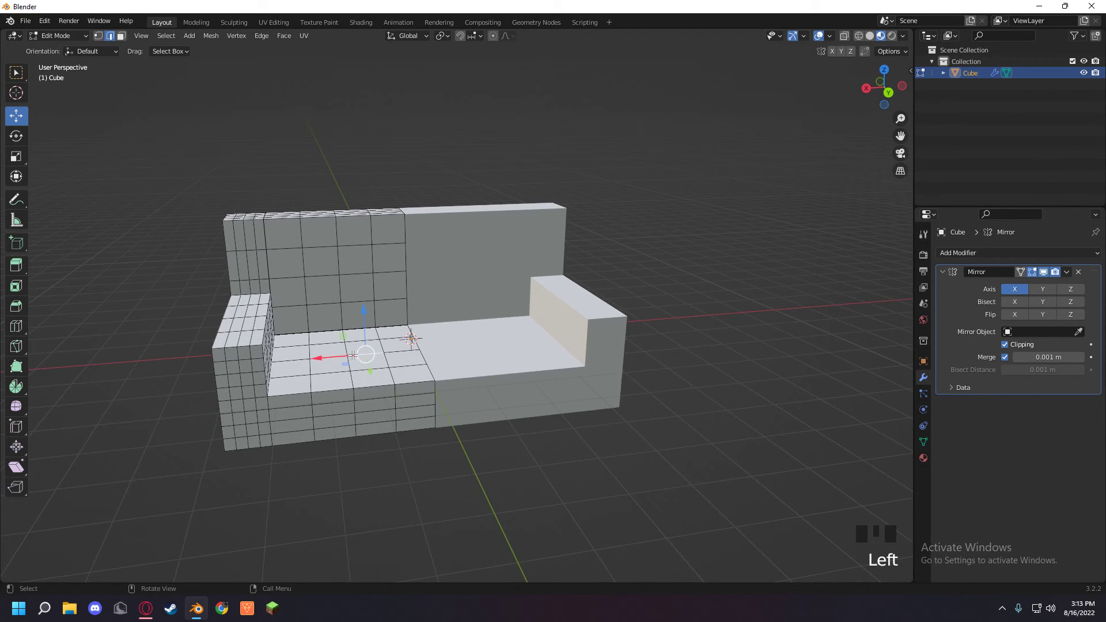
scroll(352, 355, up, 3)
click(239, 384)
key(3)
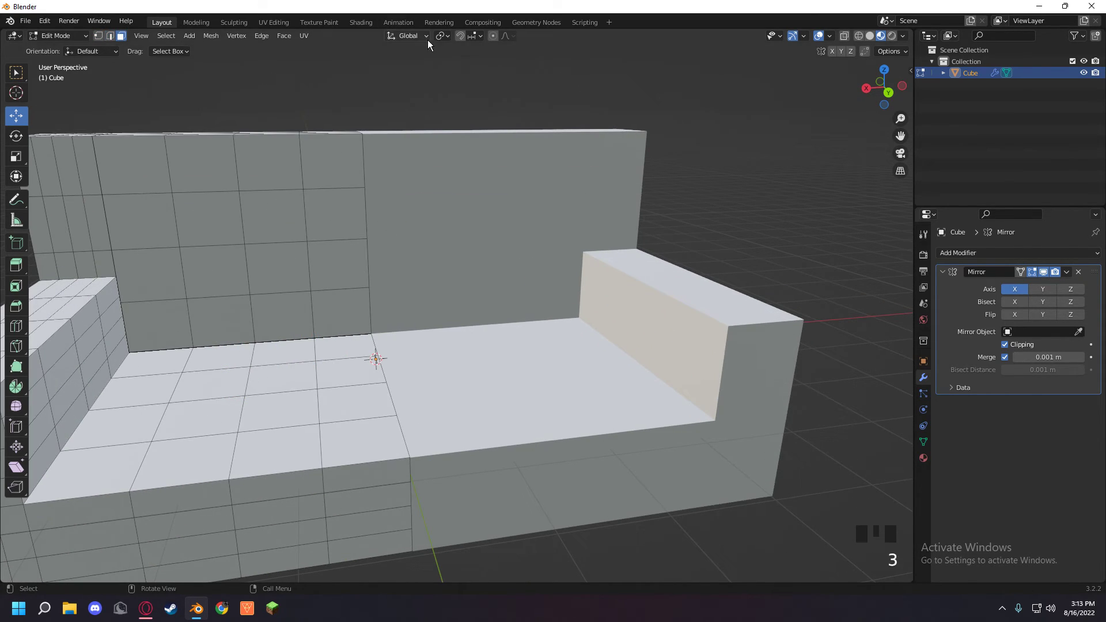
click(249, 390)
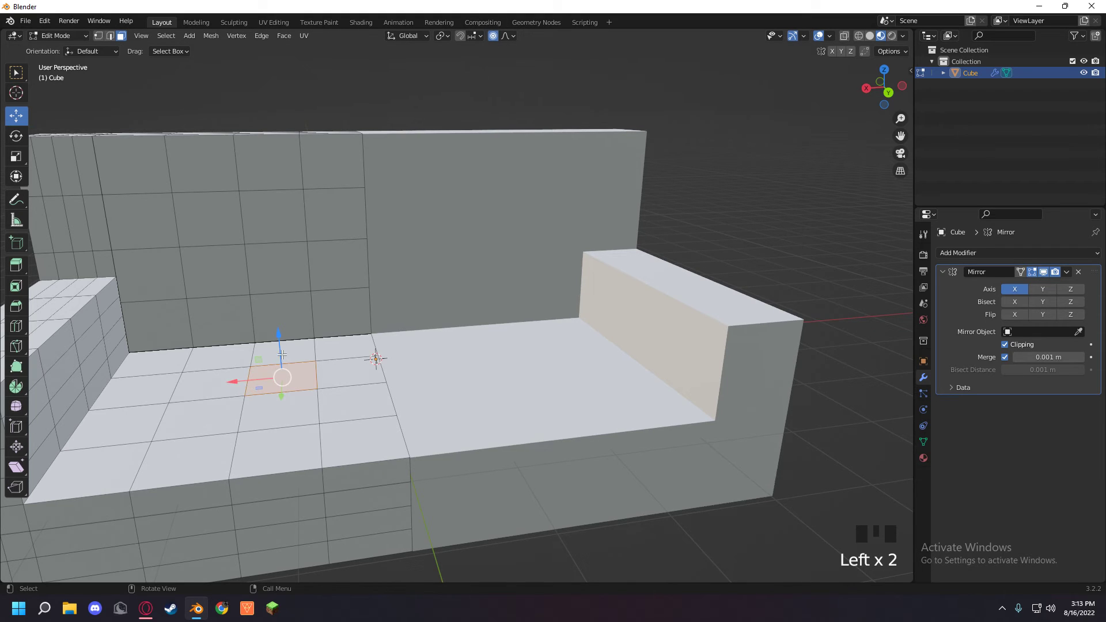
drag(282, 355, 283, 360)
key(ctrl+z)
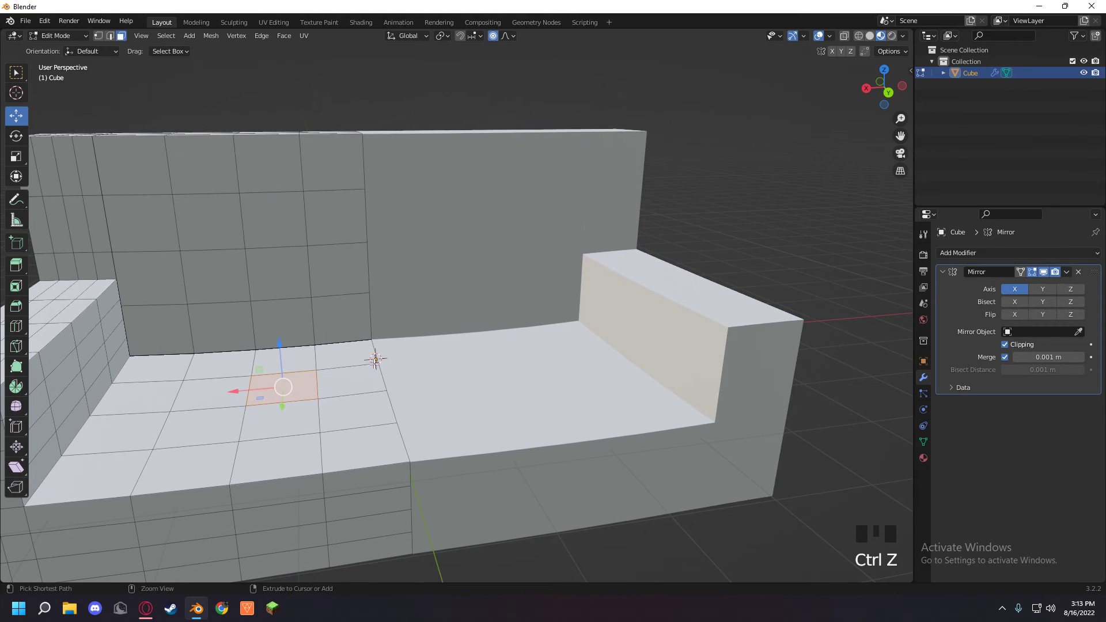
- Lower the seat's geometry at the mirror centre line with proportional editing so the seat sags toward the middle
click(375, 361)
key(2)
click(375, 360)
drag(375, 361, 382, 371)
middle_drag(383, 372, 371, 365)
click(738, 190)
middle_drag(738, 190, 445, 324)
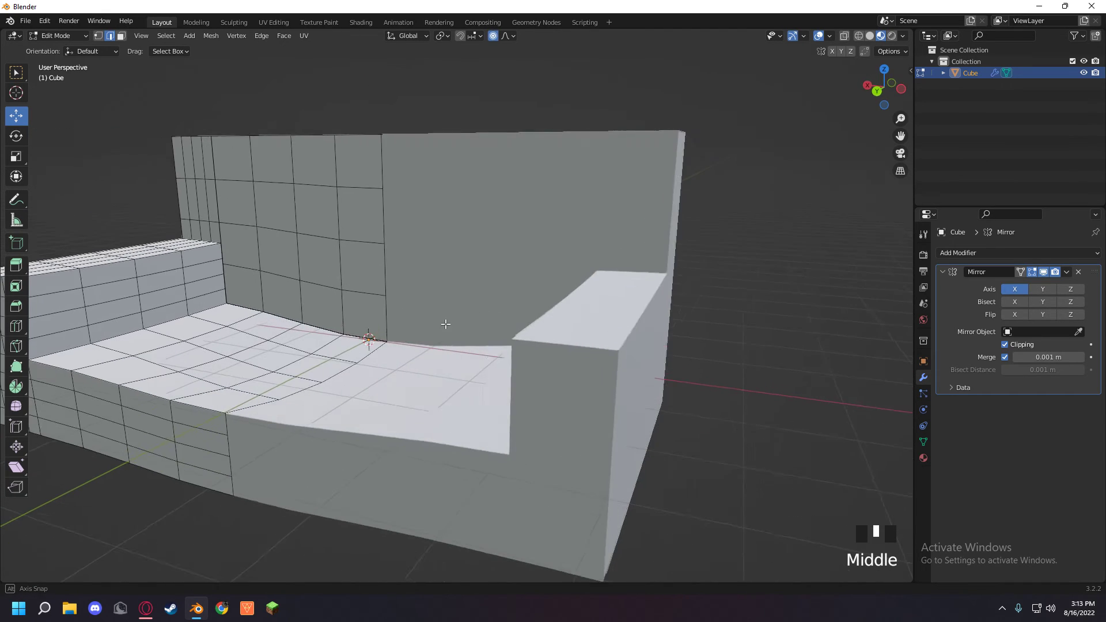
middle_drag(676, 345, 484, 344)
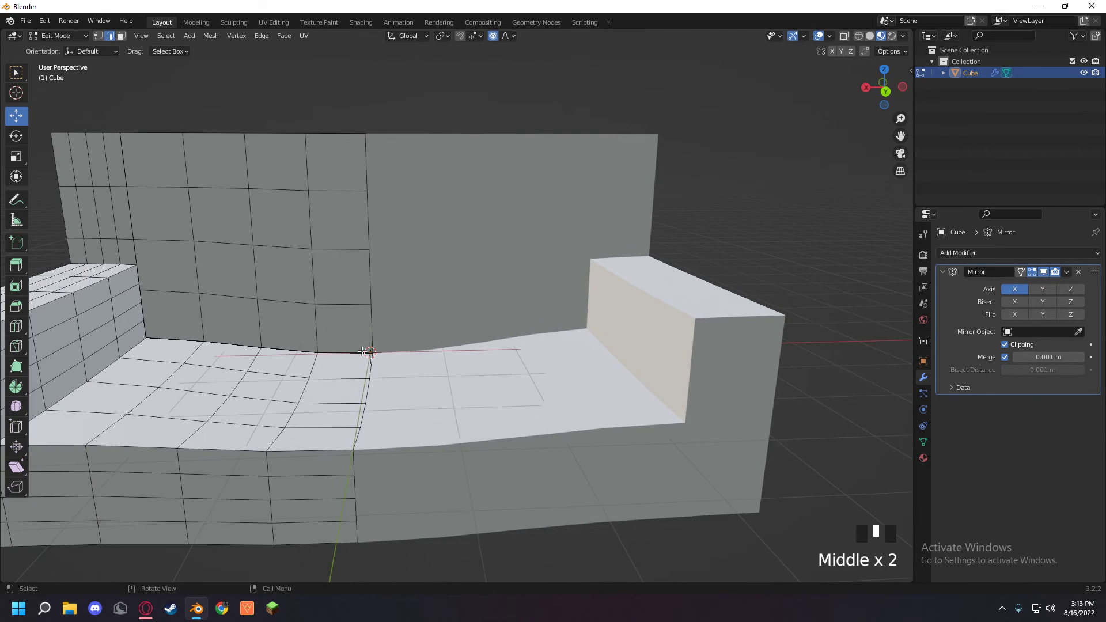
scroll(399, 328, down, 2)
middle_drag(396, 331, 399, 328)
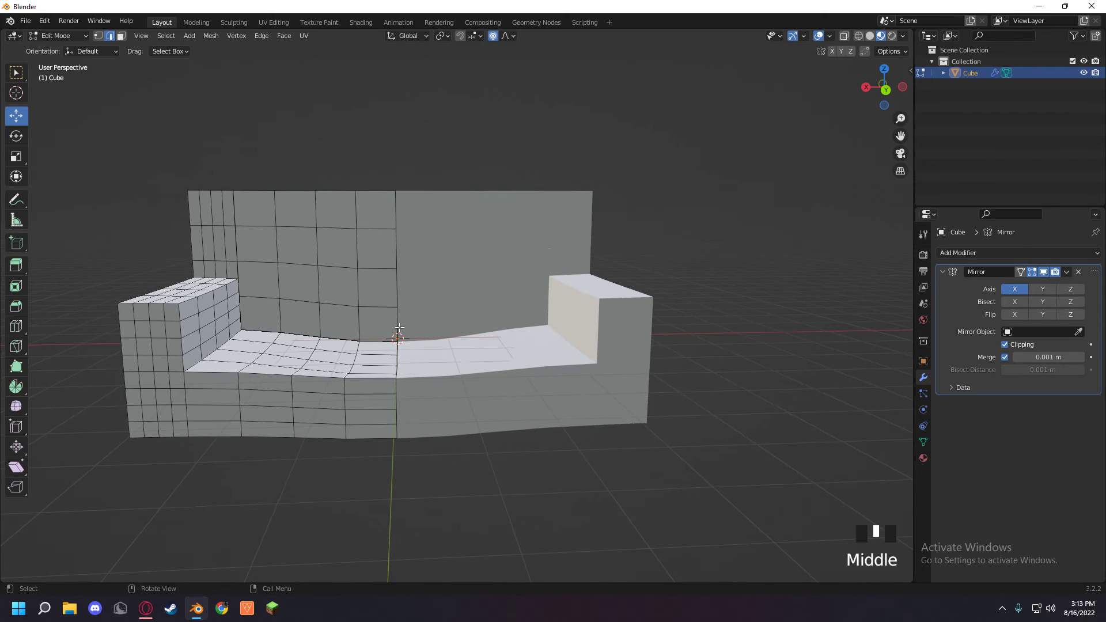
- Nudge the armrest's outer front top corner vertex and reduce the proportional editing size to about 0.68 m
click(699, 288)
middle_drag(699, 289, 295, 340)
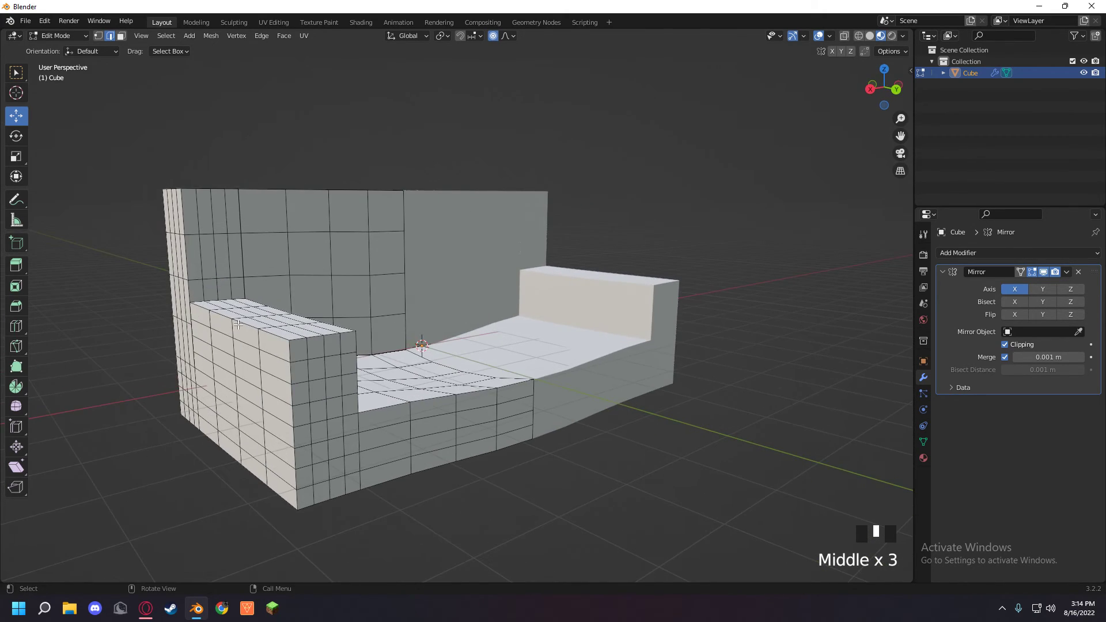
click(295, 340)
click(295, 341)
key(1)
click(294, 340)
middle_drag(399, 337, 379, 341)
mouse_move(232, 323)
mouse_down()
mouse_move(230, 335)
mouse_move(190, 343)
mouse_move(219, 324)
mouse_move(239, 329)
mouse_up()
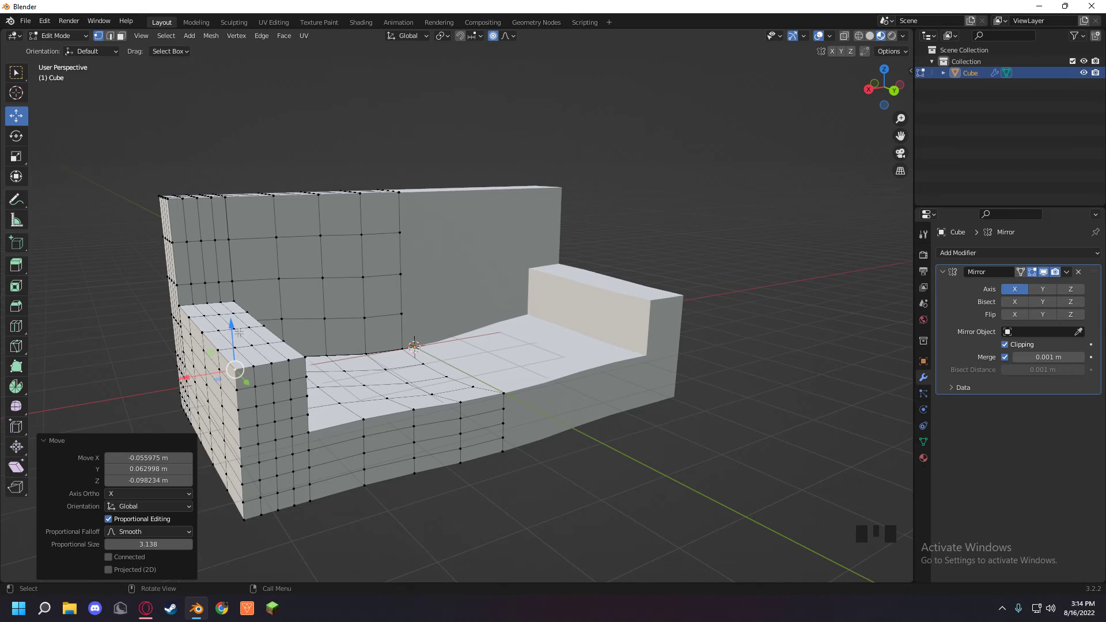
scroll(238, 329, up, 1)
drag(246, 367, 255, 377)
scroll(249, 369, up, 5)
scroll(257, 374, up, 3)
- Pull the upper rear faces of the backrest beside the centre line outward along Y with proportional editing
middle_drag(567, 129, 544, 335)
click(519, 309)
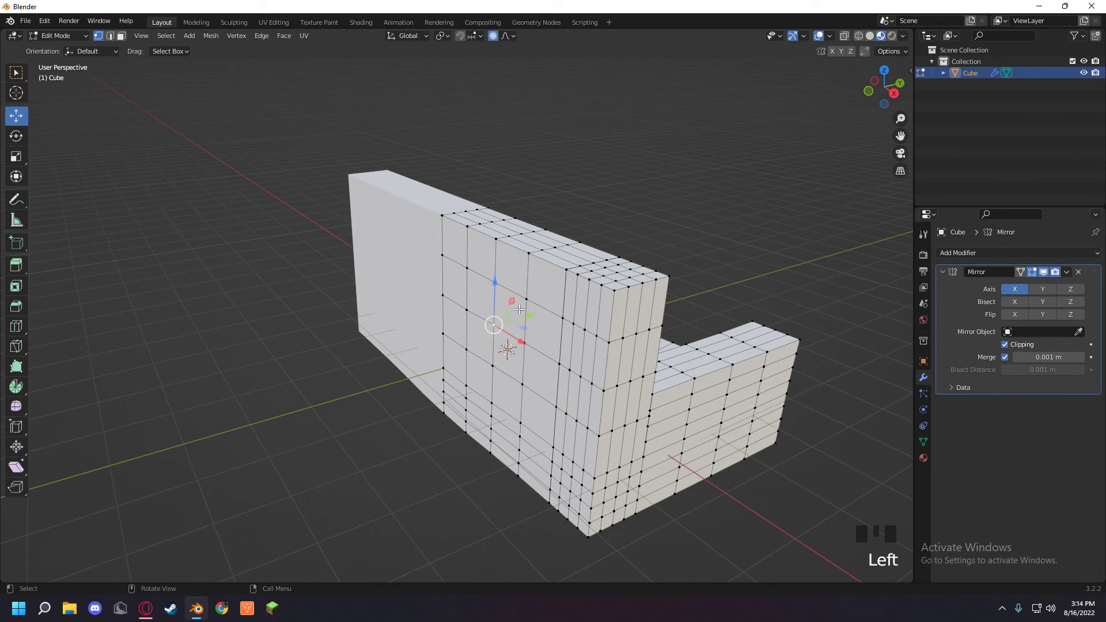
key(3)
key(3)
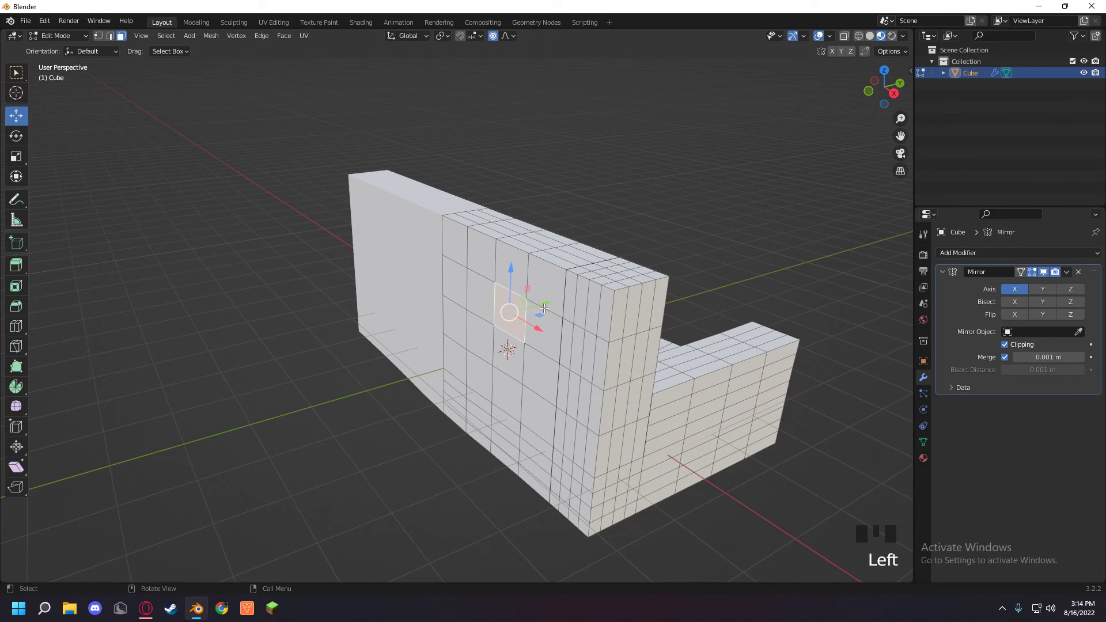
click(460, 286)
drag(485, 276, 479, 318)
key(ctrl+z)
click(454, 322)
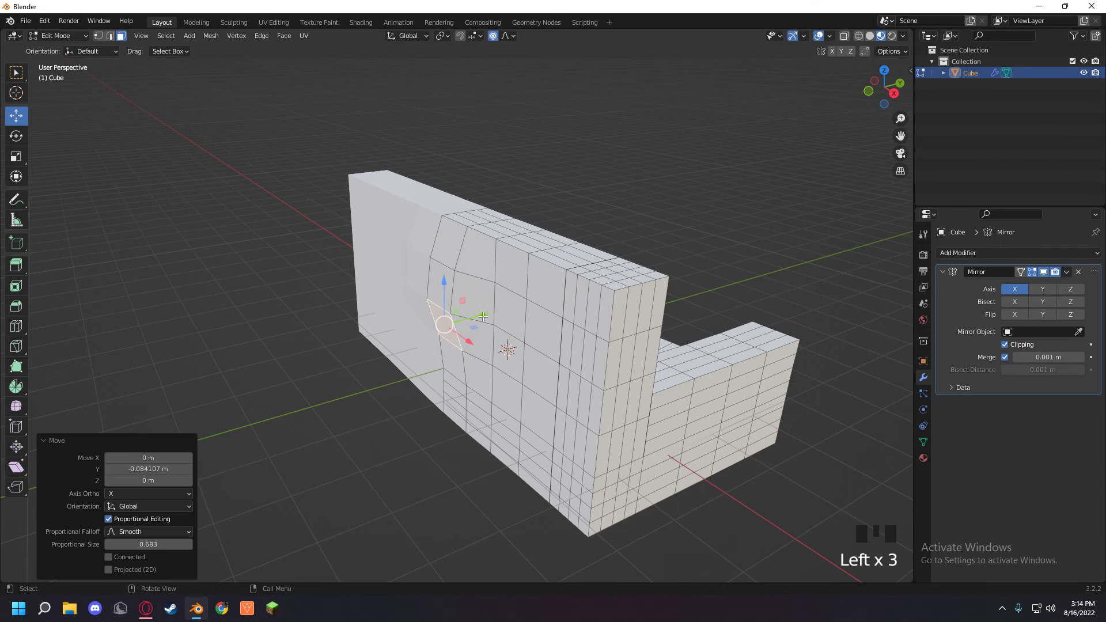
- Pull the lower rear faces beside the centre line outward along Y, the first by about 0.17 m
middle_drag(466, 328, 465, 314)
click(457, 342)
drag(489, 338, 480, 344)
middle_drag(502, 342, 507, 324)
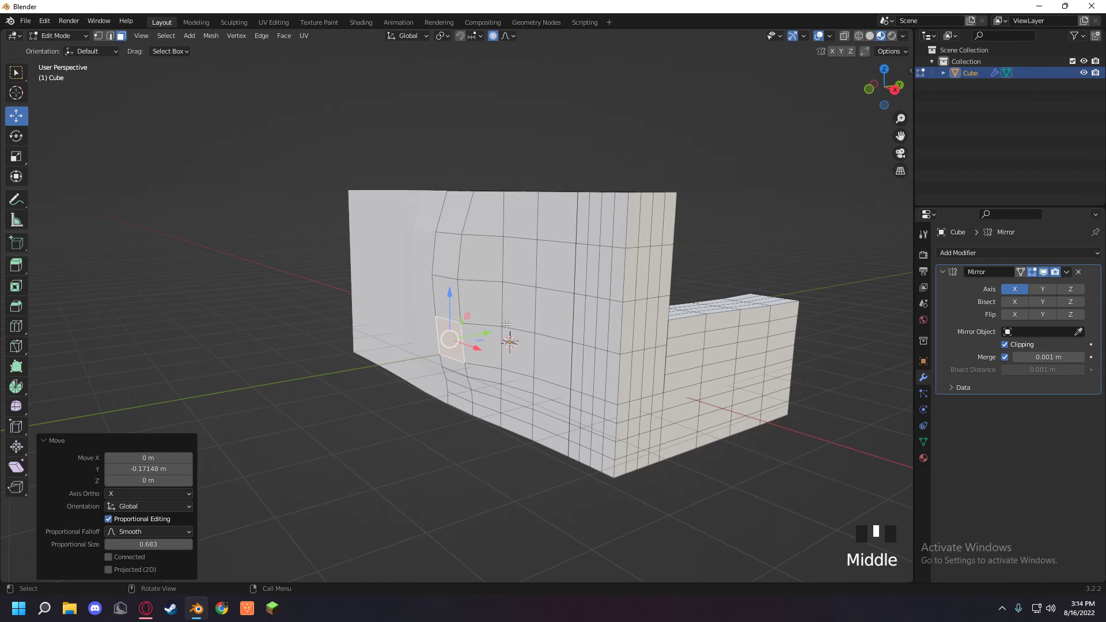
click(461, 369)
click(461, 367)
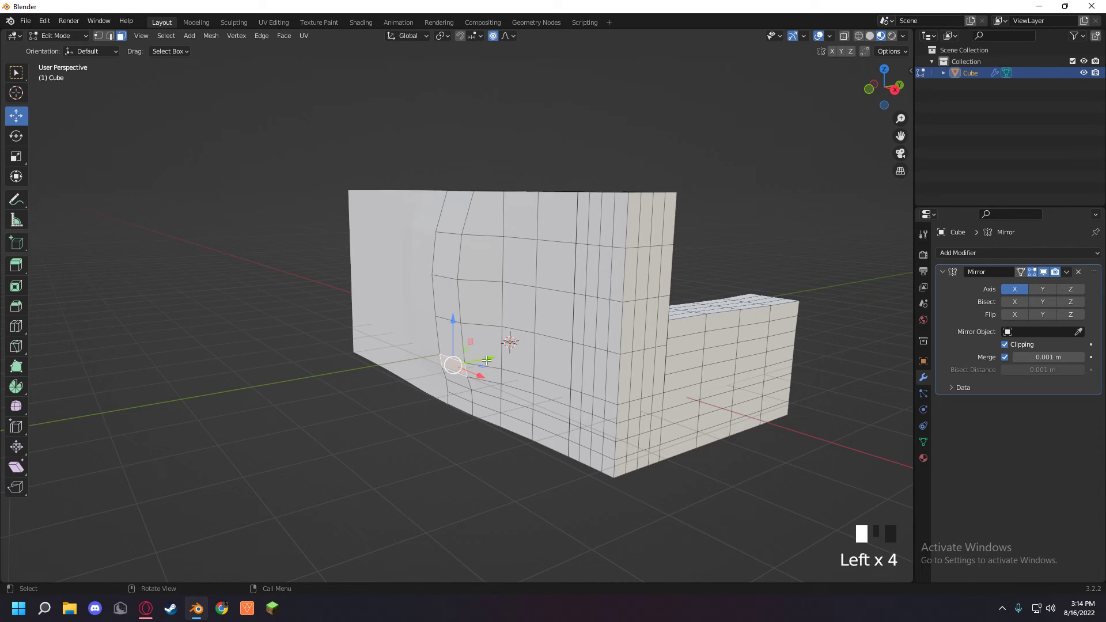
drag(487, 360, 485, 361)
- Pull the top rear face of the backrest's second column from the centre outward along Y
click(497, 229)
middle_drag(496, 231, 462, 282)
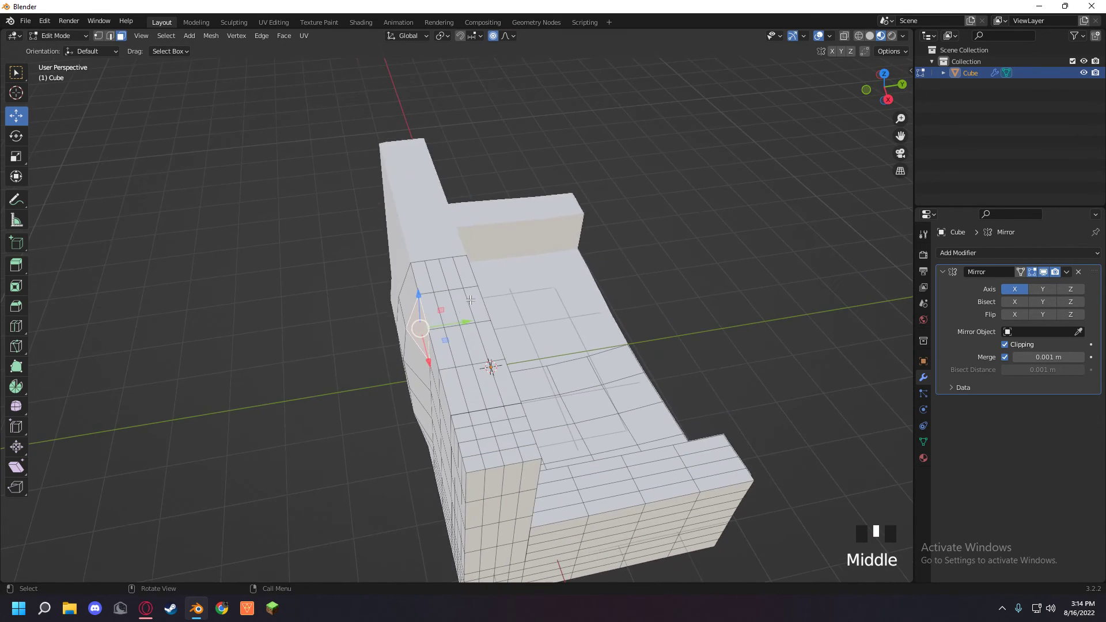
drag(468, 315, 457, 326)
middle_drag(458, 323, 490, 297)
key(ctrl+z)
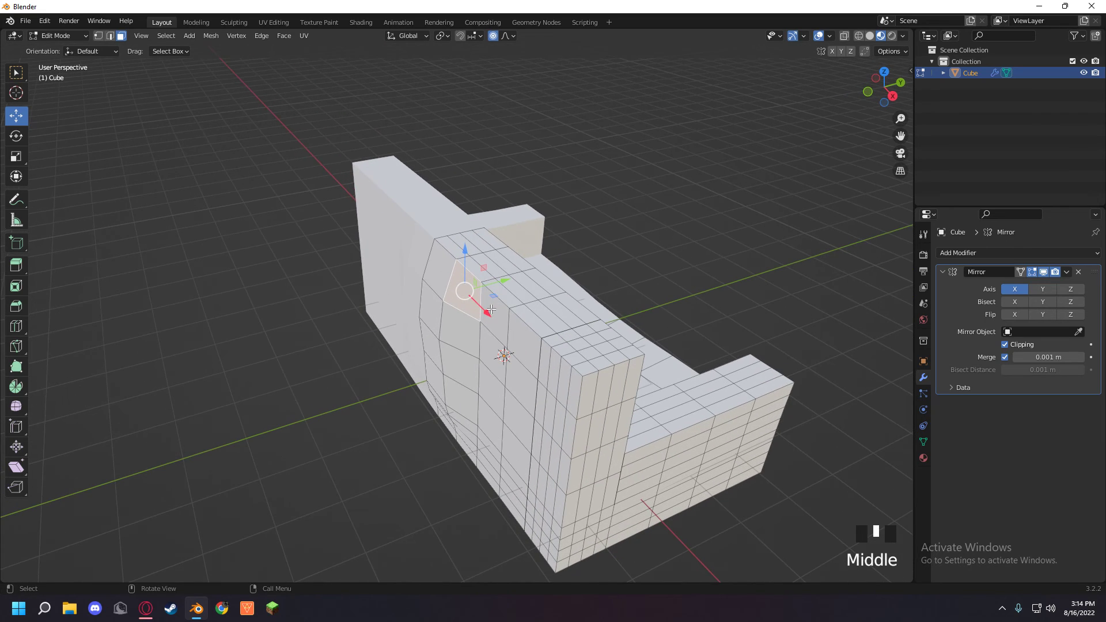
- Try moving a rear backrest face without proportional editing and extruding another one outward by about 0.15 m
click(498, 304)
click(472, 291)
key(o)
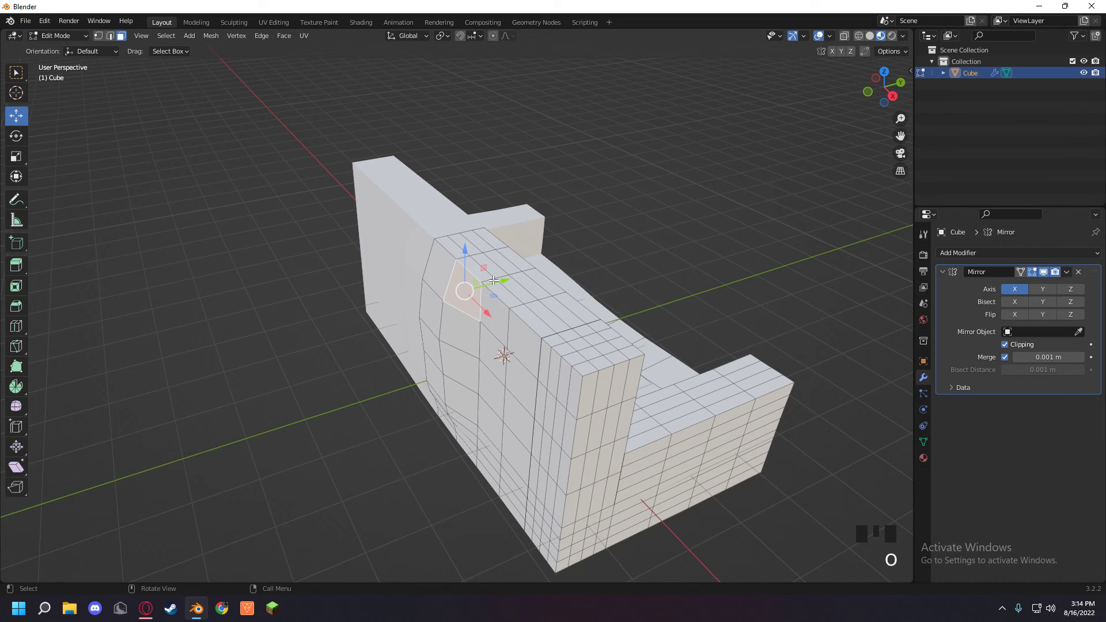
drag(495, 282, 489, 324)
click(471, 337)
mouse_move(540, 320)
middle_down()
mouse_move(562, 291)
mouse_move(544, 303)
middle_up()
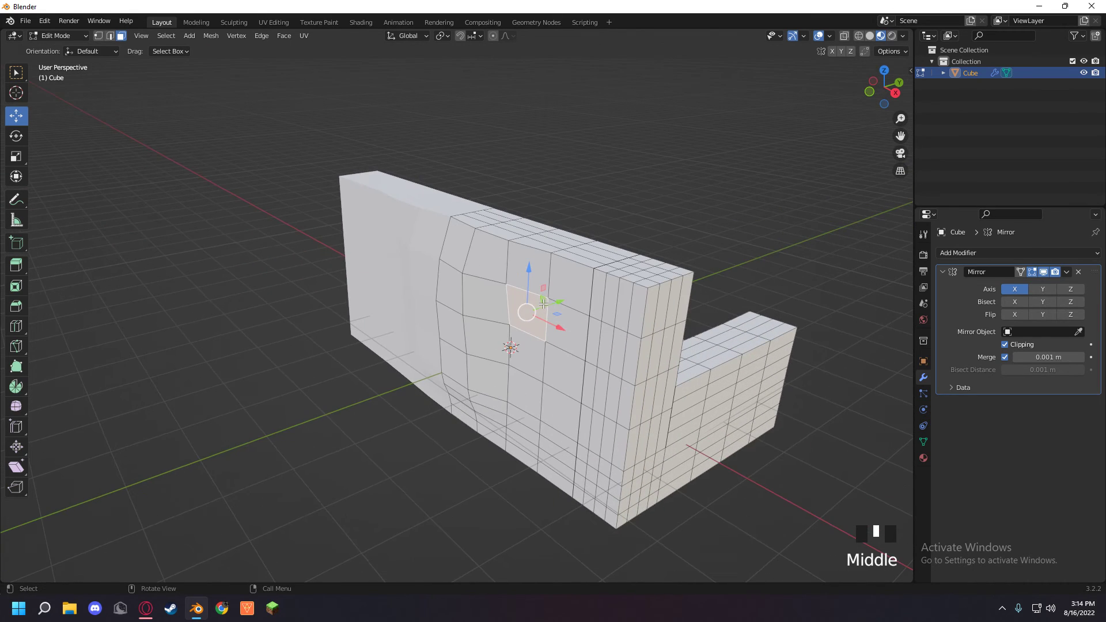
key(e)
right_click(537, 318)
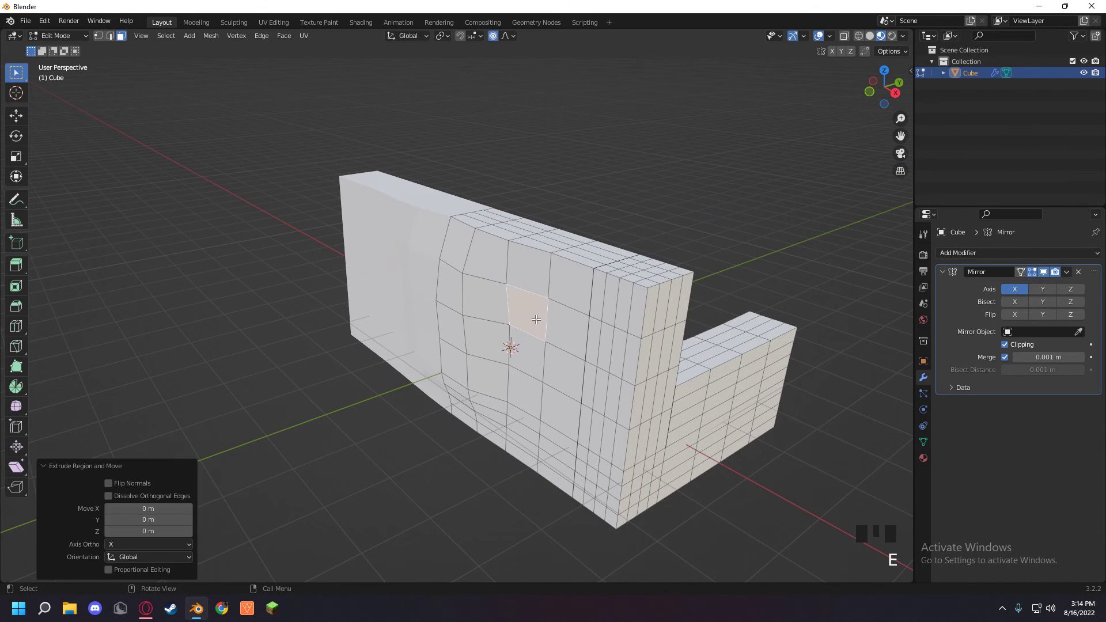
key(e)
click(542, 295)
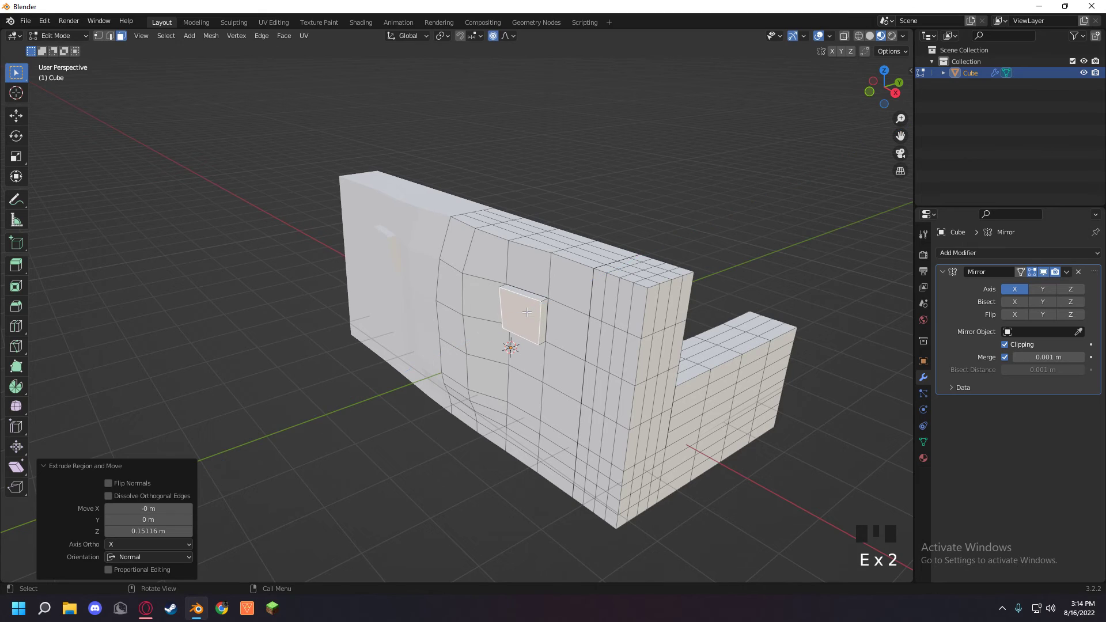
key(ctrl+z)
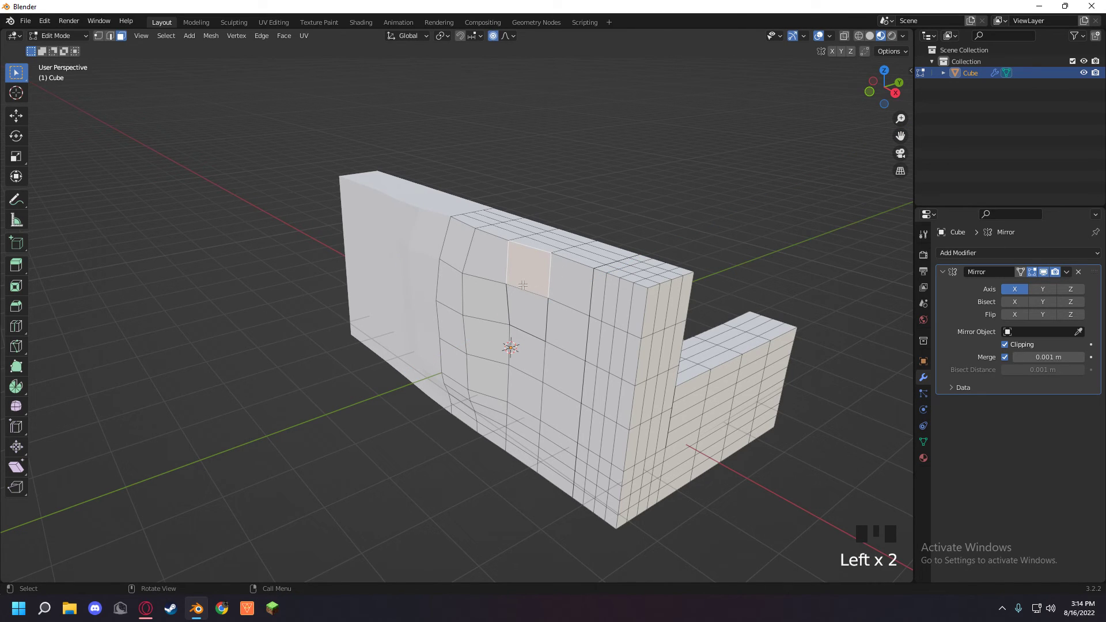
- Pull the rear faces in the backrest's third column outward along Y, the first by about 0.28 m
click(16, 116)
click(527, 317)
middle_drag(559, 329, 556, 333)
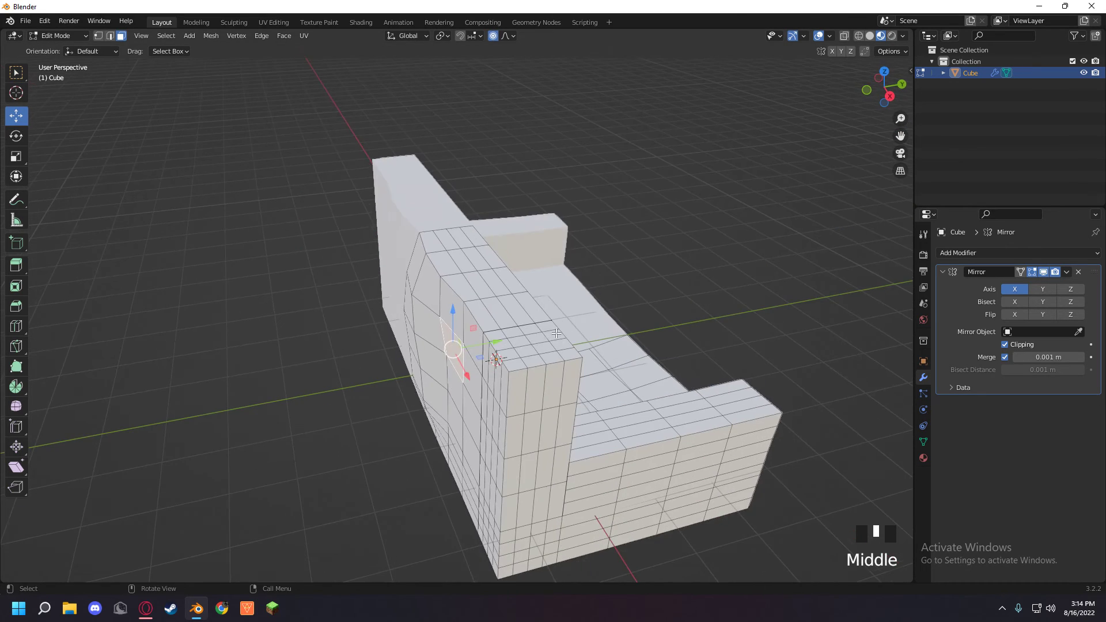
drag(493, 345, 476, 355)
middle_drag(476, 355, 512, 333)
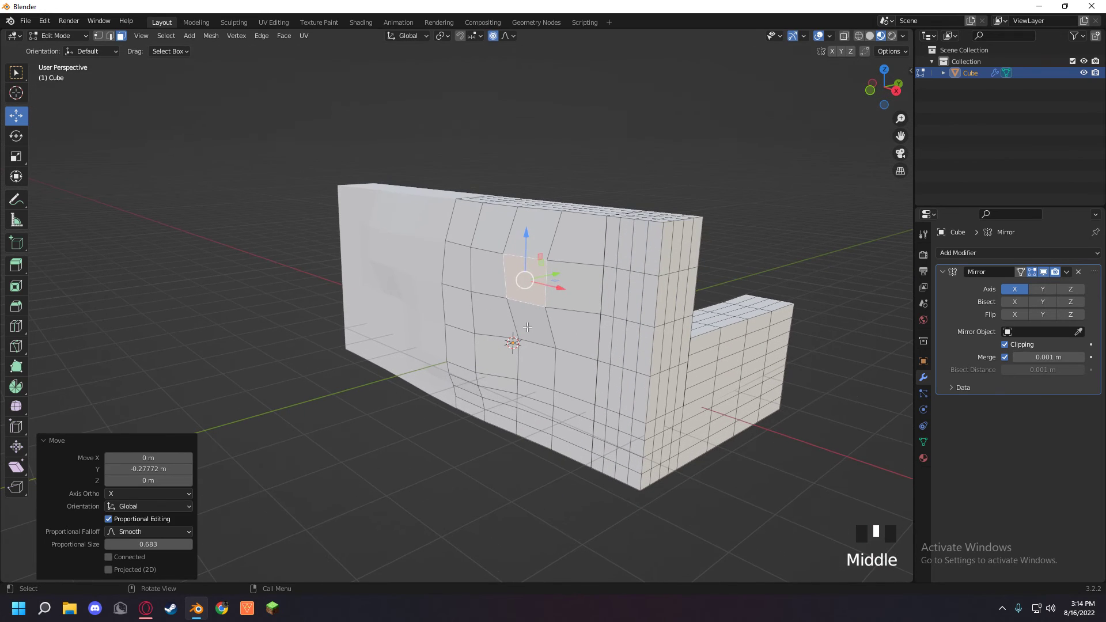
click(534, 327)
drag(560, 317, 552, 325)
click(535, 369)
click(532, 400)
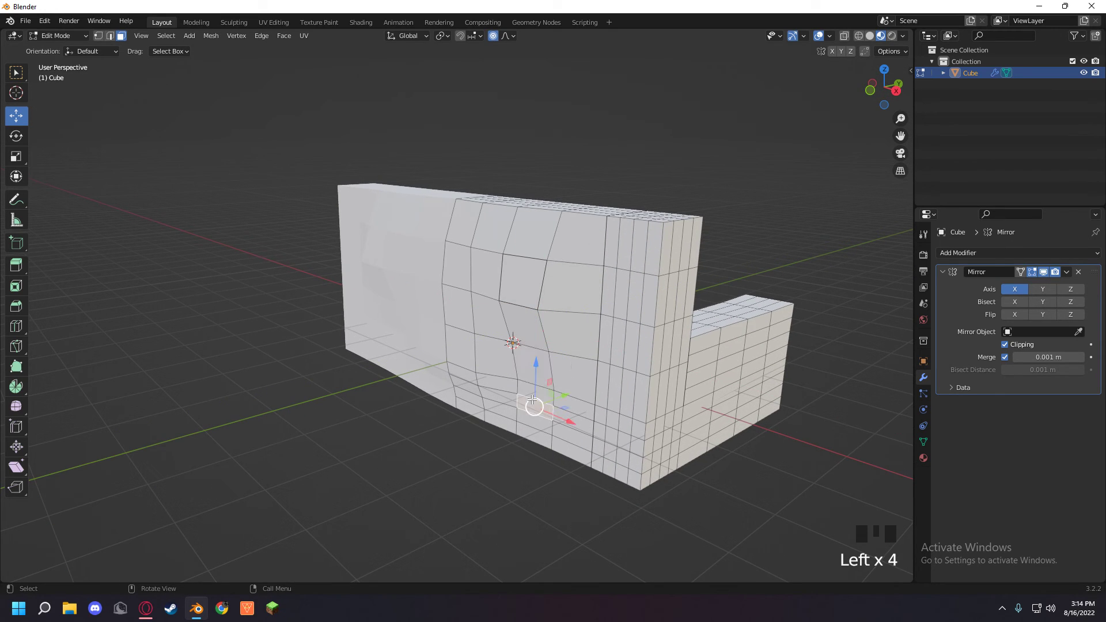
drag(568, 381, 548, 348)
- Pull the upper front face in the backrest's second column from the centre forward along Y
key(2)
key(3)
click(576, 286)
middle_drag(651, 299, 382, 244)
click(383, 245)
click(383, 277)
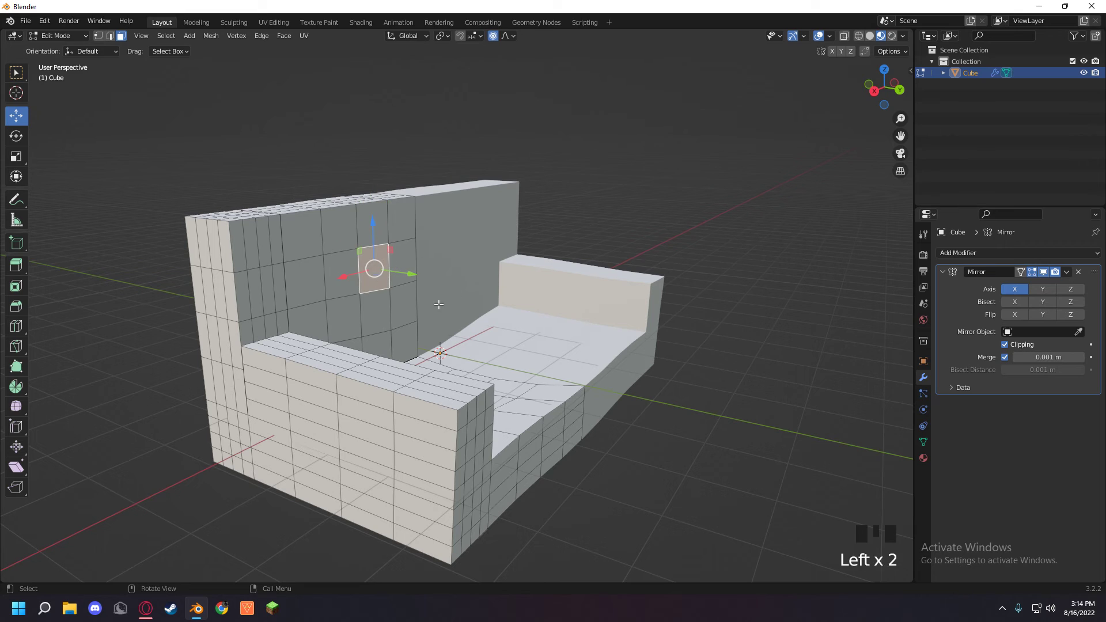
drag(416, 277, 448, 270)
- Pull the lower front faces of the backrest near the centre line forward with proportional editing
click(415, 263)
click(412, 308)
drag(451, 316, 442, 354)
click(412, 345)
middle_drag(445, 353, 422, 397)
- Pull the front faces of the backrest above the armrest forward to bulge its outer part
click(299, 336)
drag(403, 398, 331, 414)
click(311, 409)
click(310, 406)
click(312, 387)
click(292, 356)
drag(315, 366, 326, 374)
- Pull further front faces between the backrest's outer end and its middle forward to even out the cushion shape
click(285, 318)
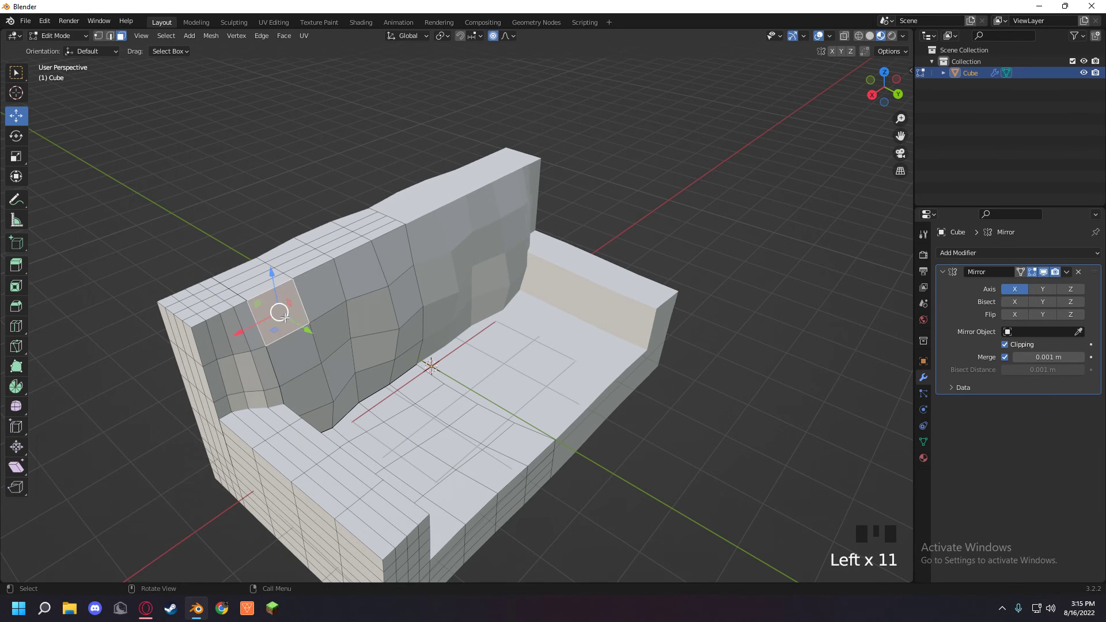
mouse_move(337, 325)
middle_down()
mouse_move(298, 311)
mouse_move(344, 343)
middle_up()
click(301, 322)
drag(360, 378, 408, 402)
click(344, 394)
click(392, 365)
click(375, 376)
- Shift an edge and a vertex in the crease between backrest and seat to smooth the transition
middle_drag(338, 353, 458, 301)
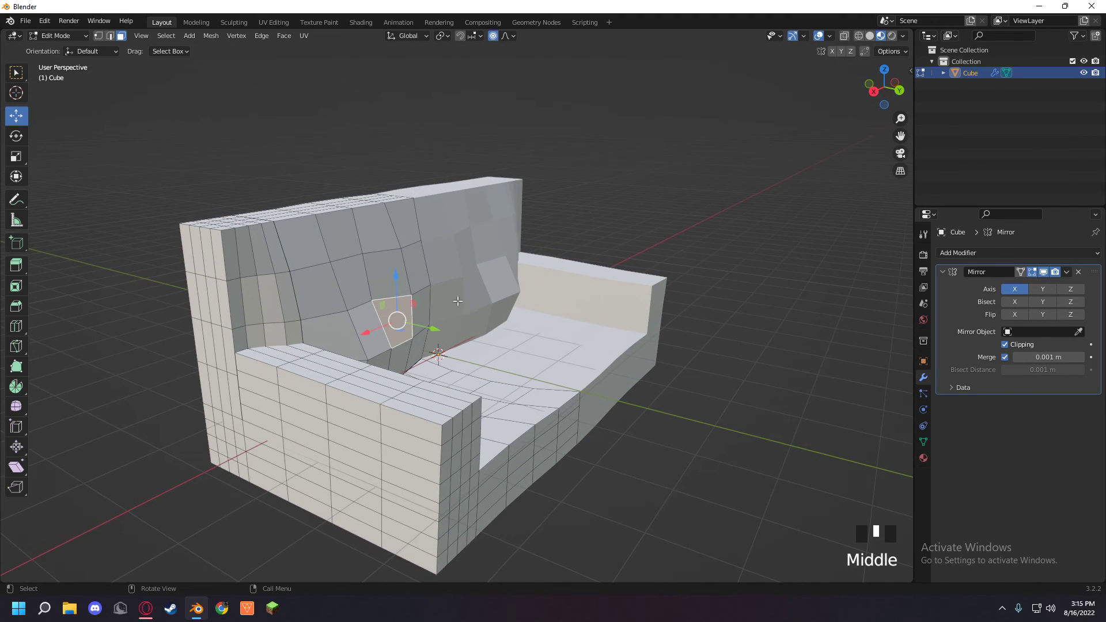
key(2)
click(401, 346)
middle_drag(401, 347, 418, 365)
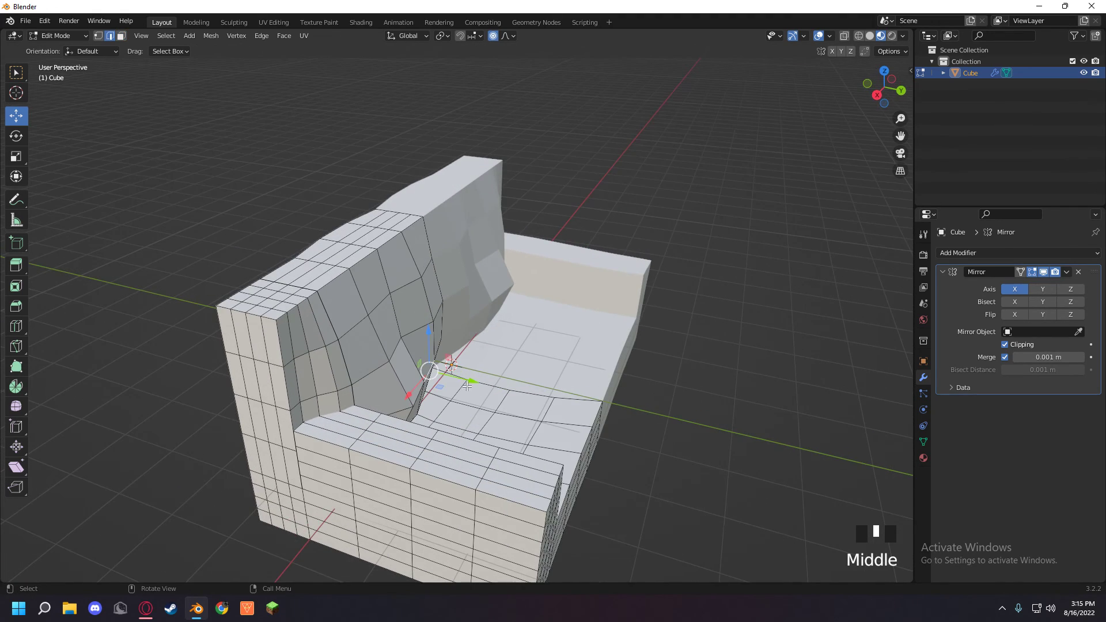
drag(465, 385, 453, 384)
click(418, 406)
key(1)
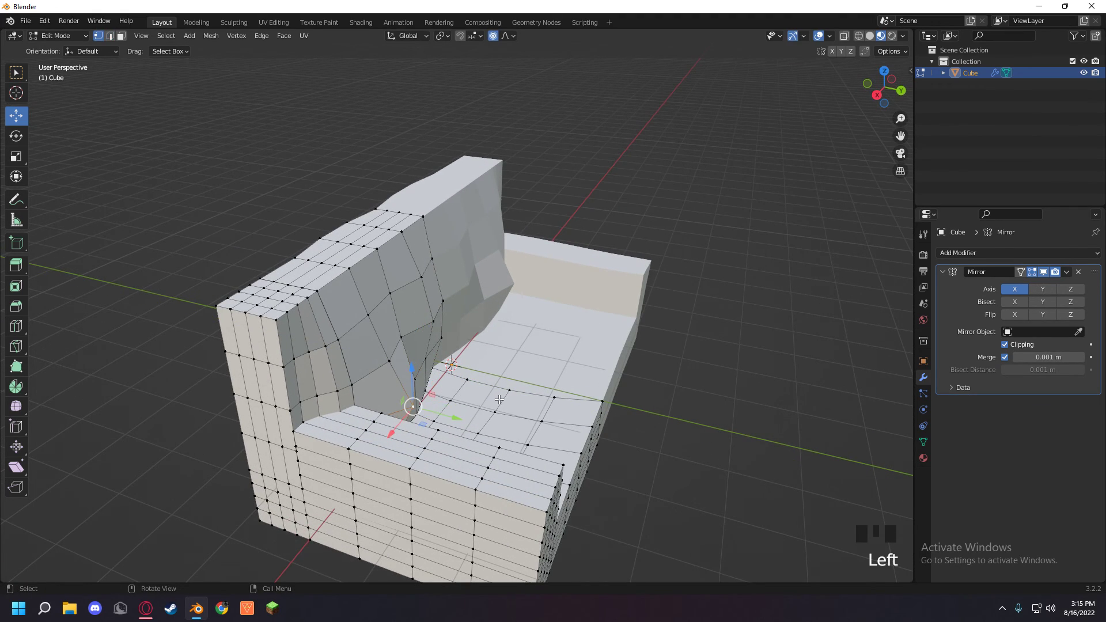
key(g)
middle_drag(500, 399, 555, 258)
click(499, 417)
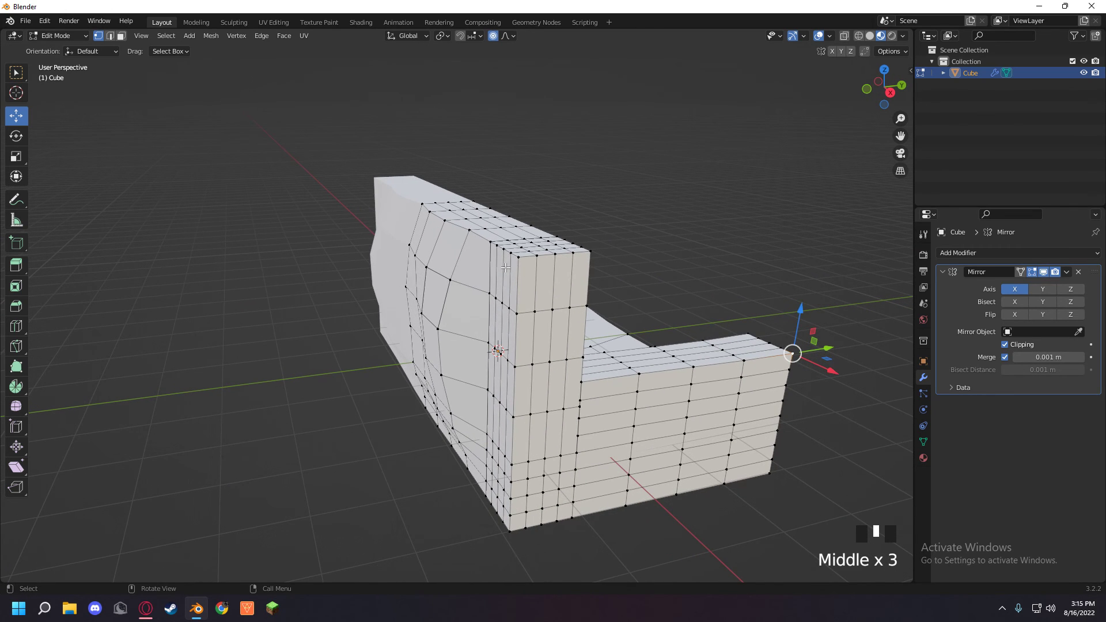
- Lower a top face at the backrest's outer end slightly with proportional editing
key(3)
key(3)
key(3)
click(534, 250)
drag(535, 228, 537, 236)
- Move the top corner vertices at the backrest's outer end downward, the rear one by about 0.36 m
key(1)
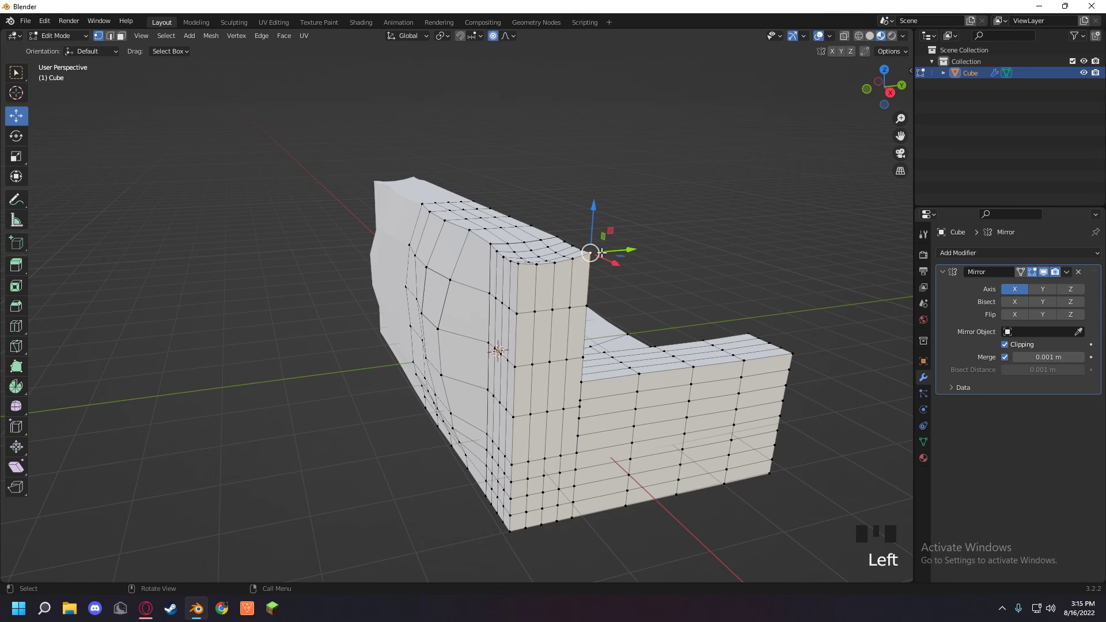
key(g)
click(576, 256)
key(g)
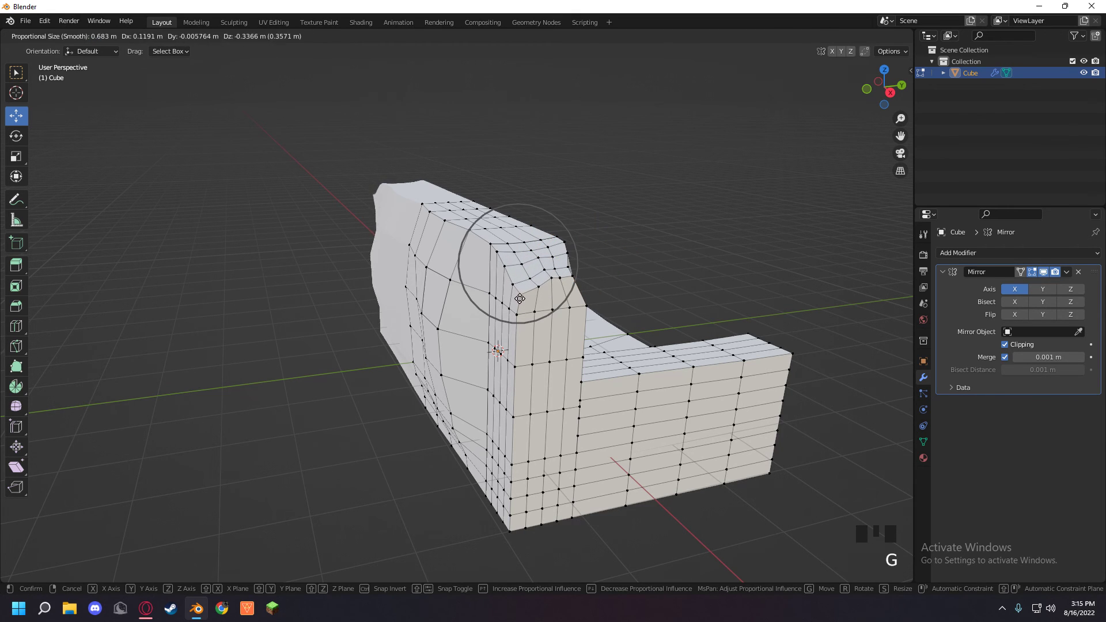
click(520, 299)
- Move an edge at the top of the backrest's outer end to round off its corner
middle_drag(520, 299, 459, 303)
key(2)
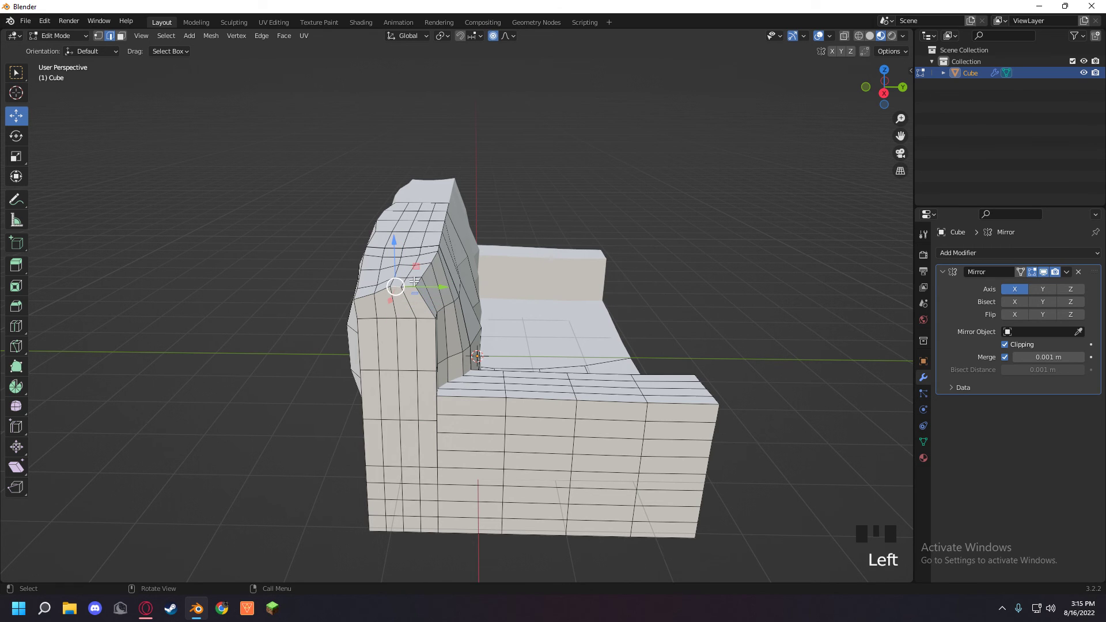
key(g)
click(416, 285)
middle_drag(416, 285, 677, 263)
- Move a face on the backrest's rear side with proportional editing to reshape the back surface
key(3)
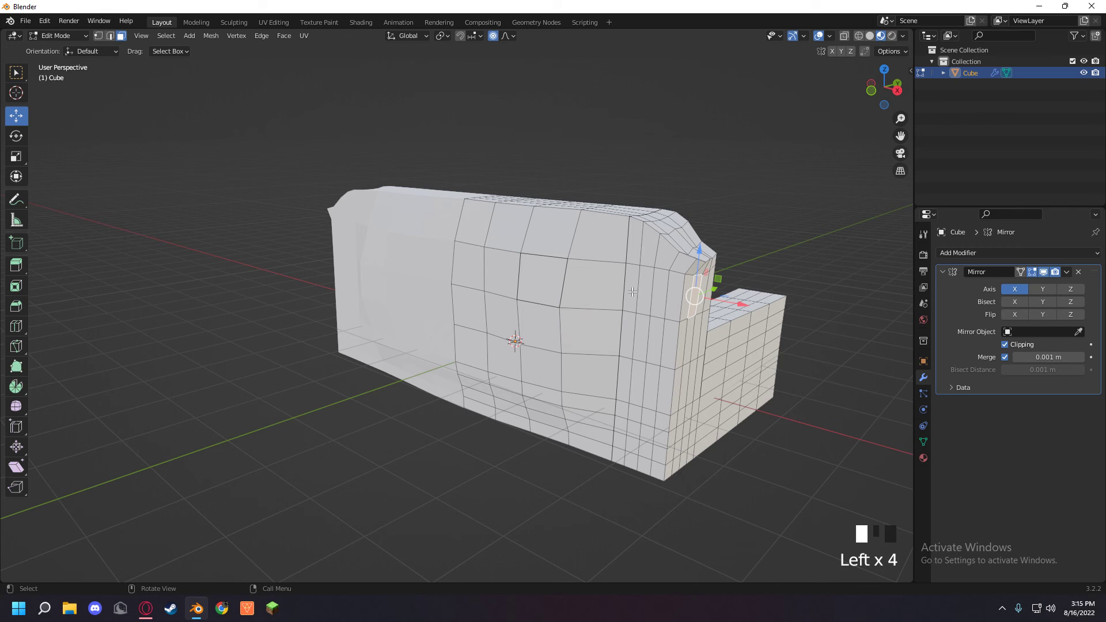
click(605, 292)
middle_drag(633, 294, 515, 362)
key(g)
click(435, 395)
- Shift faces along the outer edge of the backrest's rear side with proportional editing to curve the back
click(526, 330)
drag(562, 320, 545, 331)
click(543, 334)
middle_drag(556, 339, 571, 328)
click(543, 371)
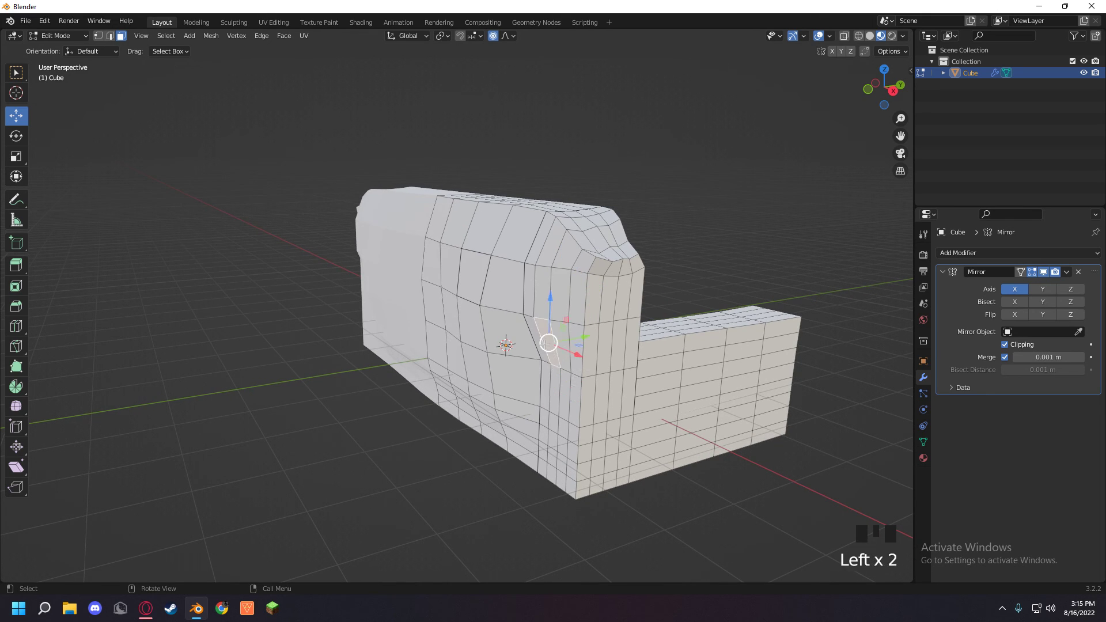
drag(546, 344, 570, 341)
click(551, 387)
drag(574, 389, 575, 390)
- Push faces down the backrest's outer end outward along X with proportional editing, the lowest by about 0.15 m
middle_drag(575, 390, 679, 322)
click(680, 322)
drag(697, 322, 728, 339)
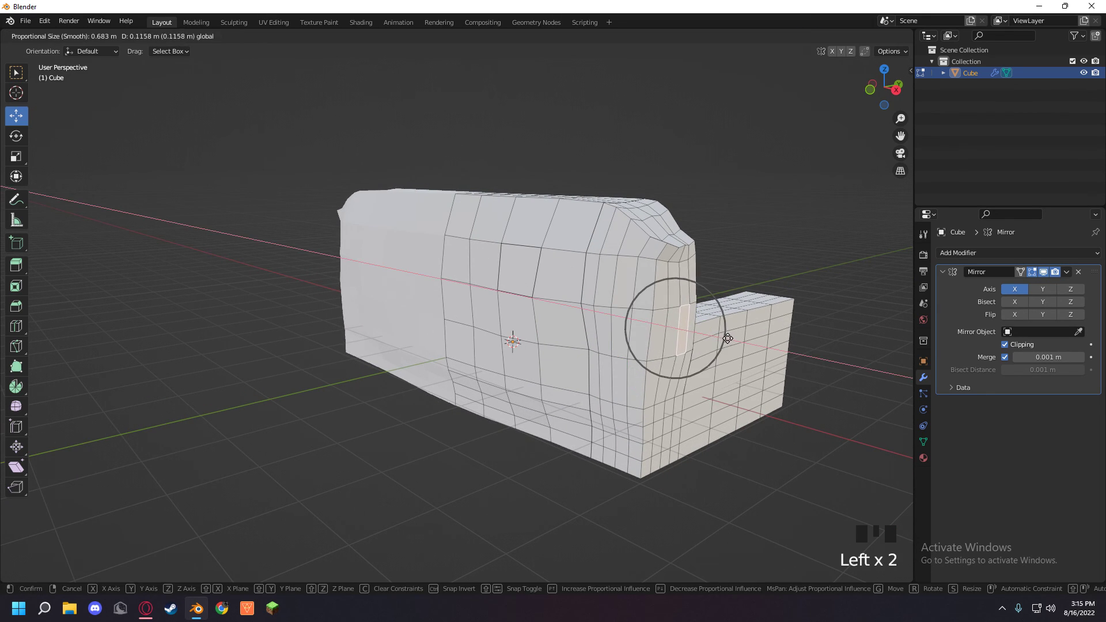
click(728, 339)
middle_drag(728, 339, 692, 358)
click(689, 377)
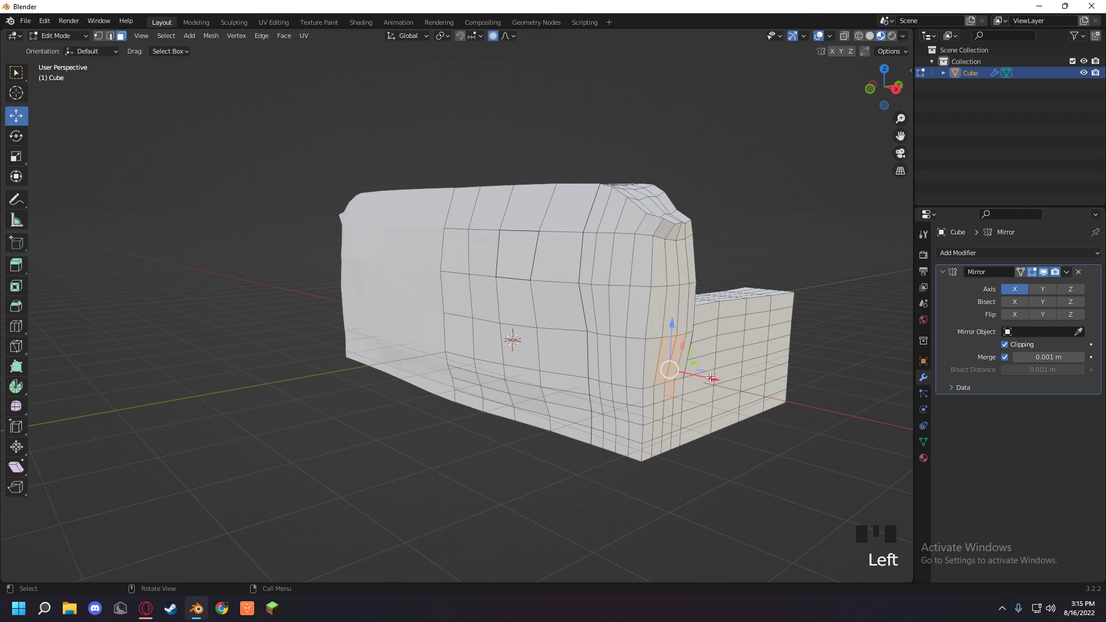
drag(711, 378, 691, 403)
click(680, 424)
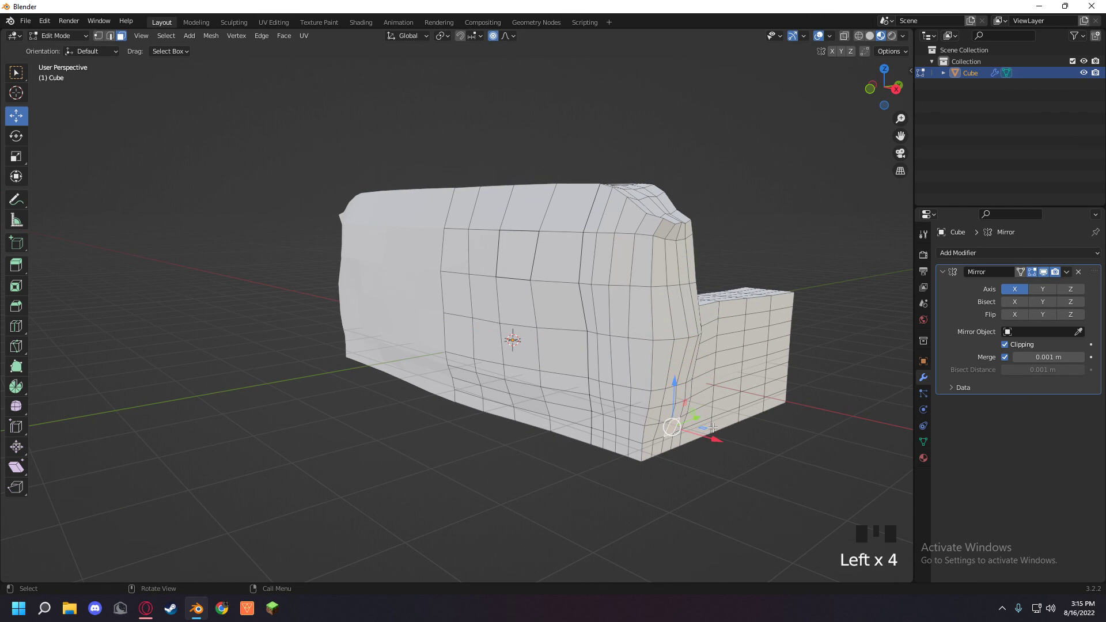
drag(715, 438, 728, 442)
- Bulge the armrest's outer side with proportional editing, moving its upper front face about 0.18 m outward along X
middle_drag(748, 420, 589, 413)
middle_drag(144, 354, 172, 372)
click(231, 361)
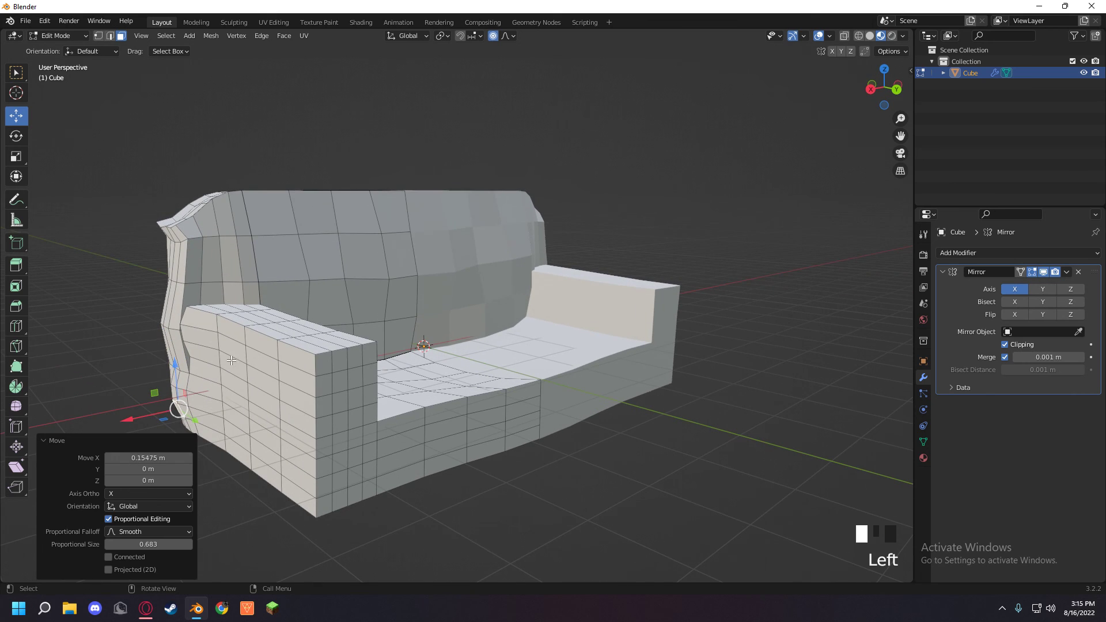
drag(223, 365, 234, 392)
click(166, 354)
click(252, 377)
click(279, 392)
middle_drag(234, 393, 252, 378)
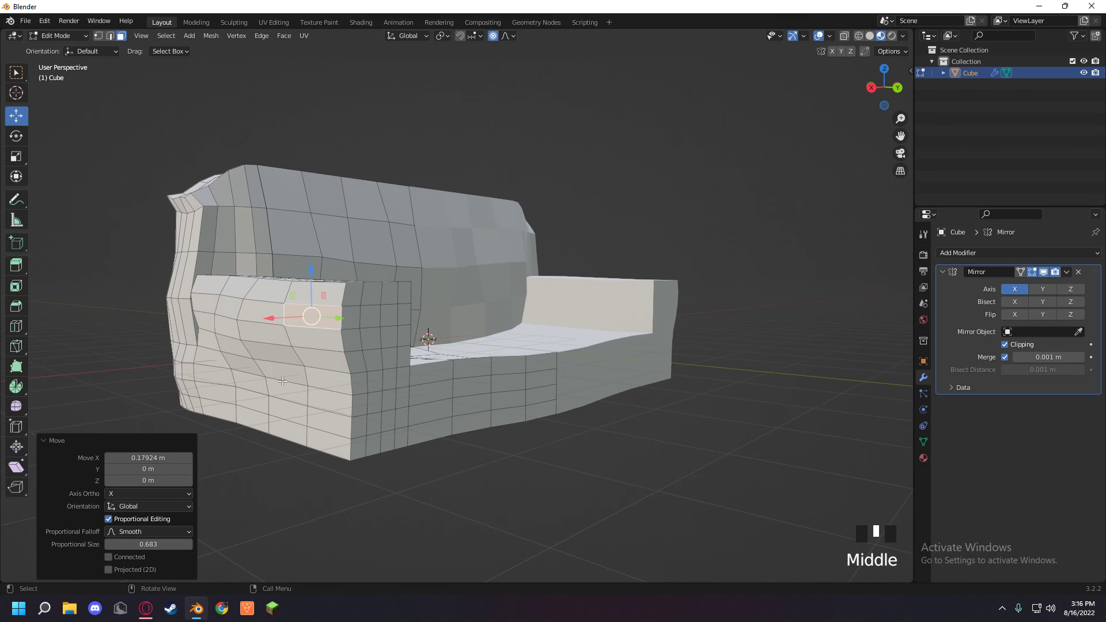
click(286, 390)
drag(371, 385, 356, 374)
middle_drag(354, 375, 260, 345)
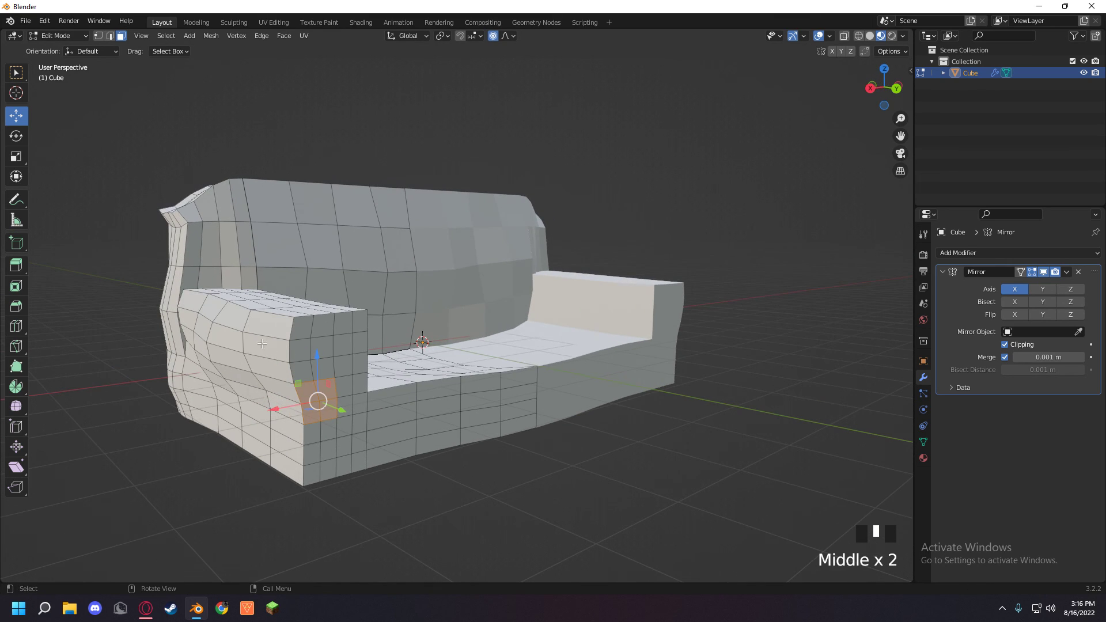
- Pull the upper faces of the armrest's outer side further outward along X, the rear one by about 0.1 m
click(256, 341)
click(220, 360)
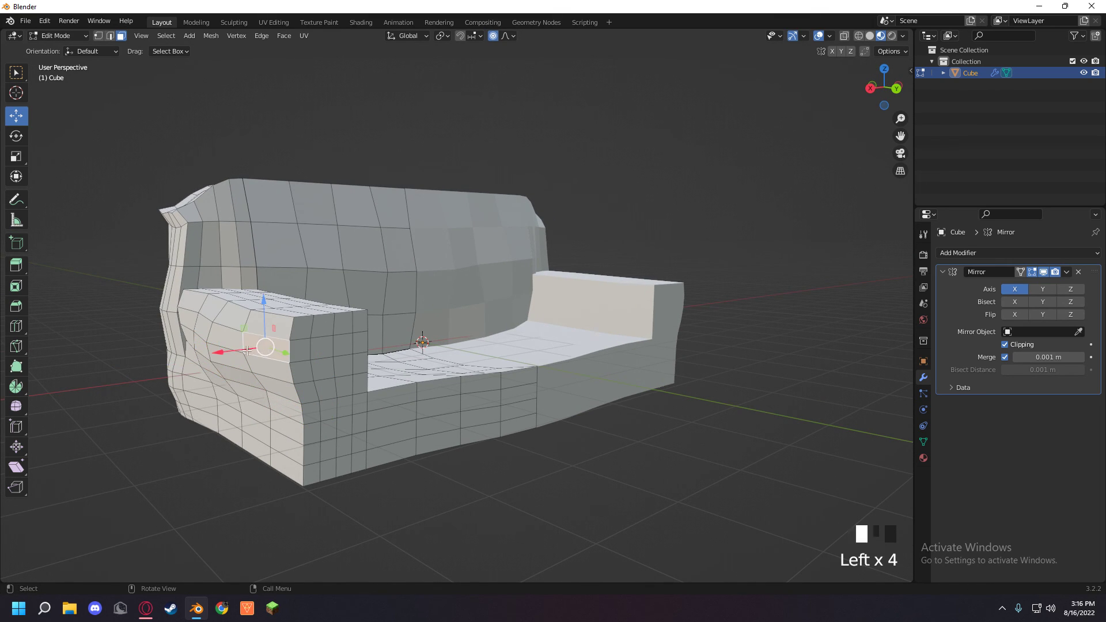
drag(248, 350, 226, 355)
middle_drag(226, 354, 244, 349)
click(257, 343)
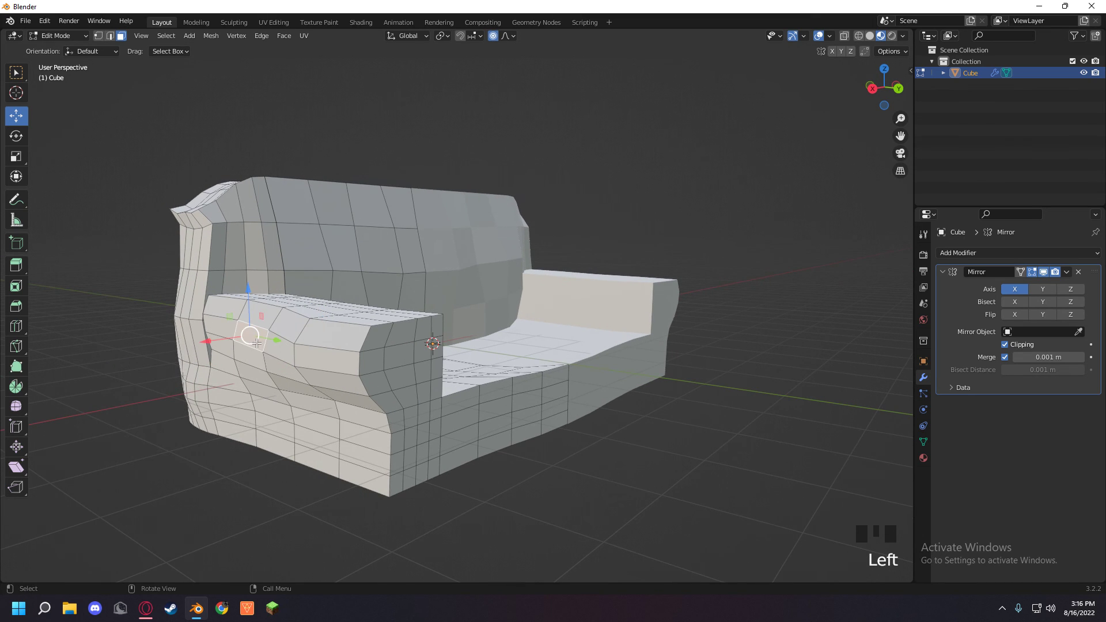
drag(208, 342, 225, 356)
click(279, 348)
middle_drag(288, 350, 335, 334)
- Move the backrest's outer top corner vertices inward along X, the rear by about 0.28 m and the front by about 0.26 m
middle_drag(278, 193, 239, 306)
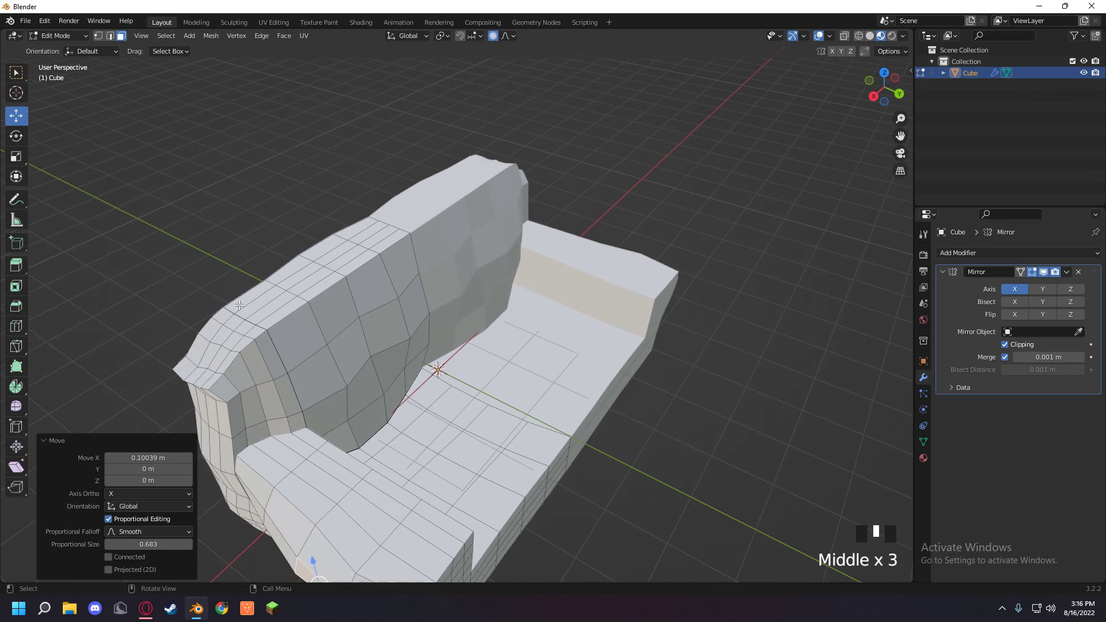
click(193, 366)
middle_drag(173, 369, 650, 271)
drag(801, 256, 798, 259)
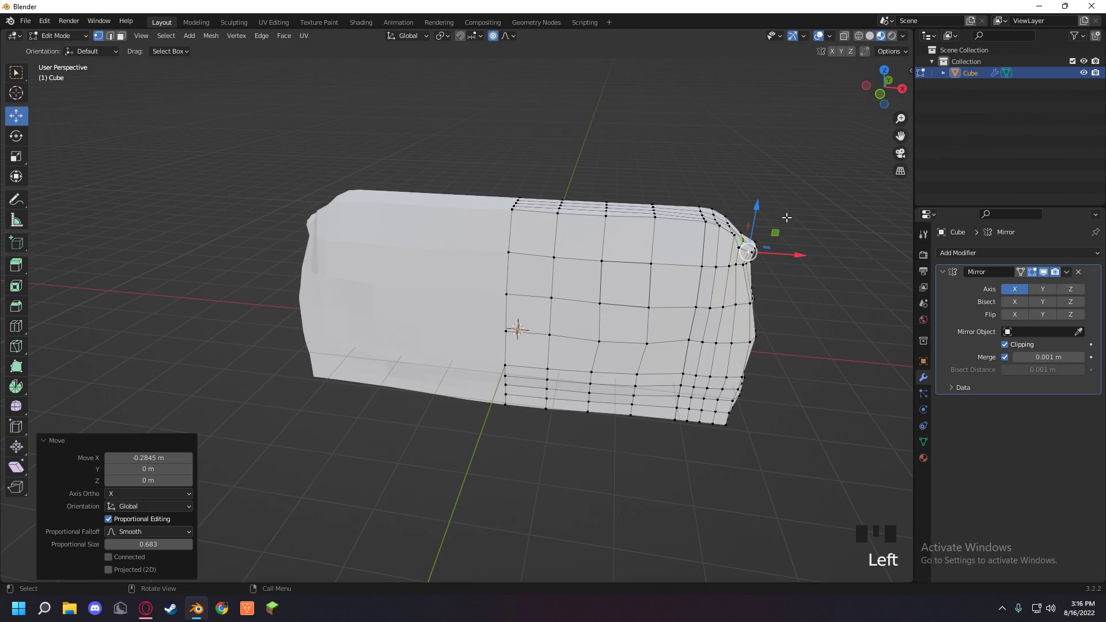
middle_drag(787, 218, 229, 279)
click(158, 233)
drag(133, 236, 172, 228)
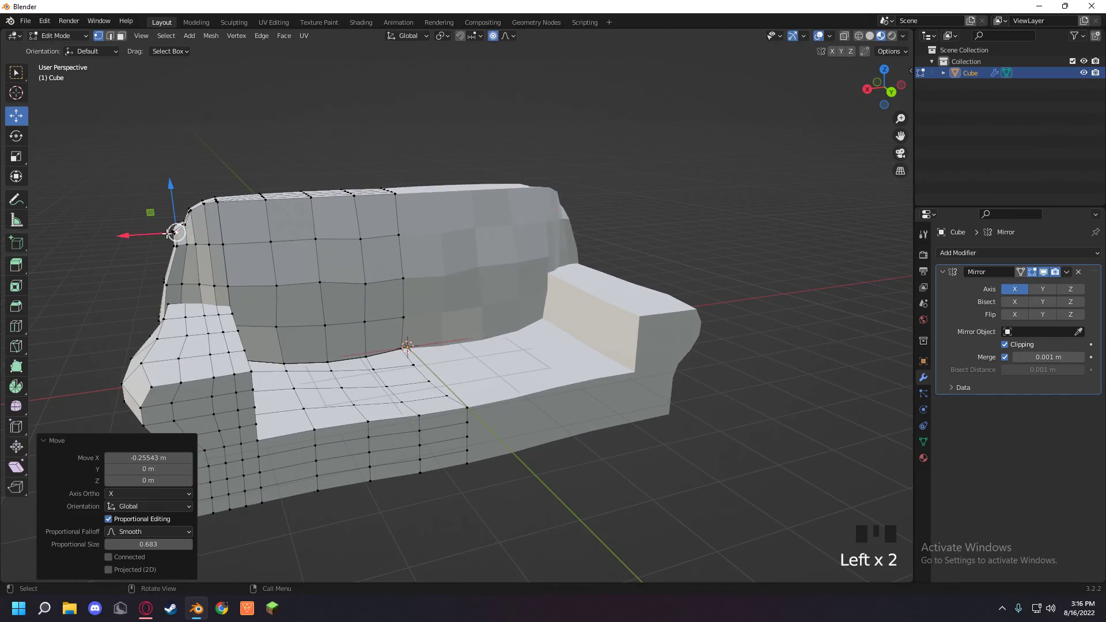
middle_drag(172, 228, 411, 276)
- Return to Object Mode and delete the sofa object from the scene
scroll(675, 330, down, 2)
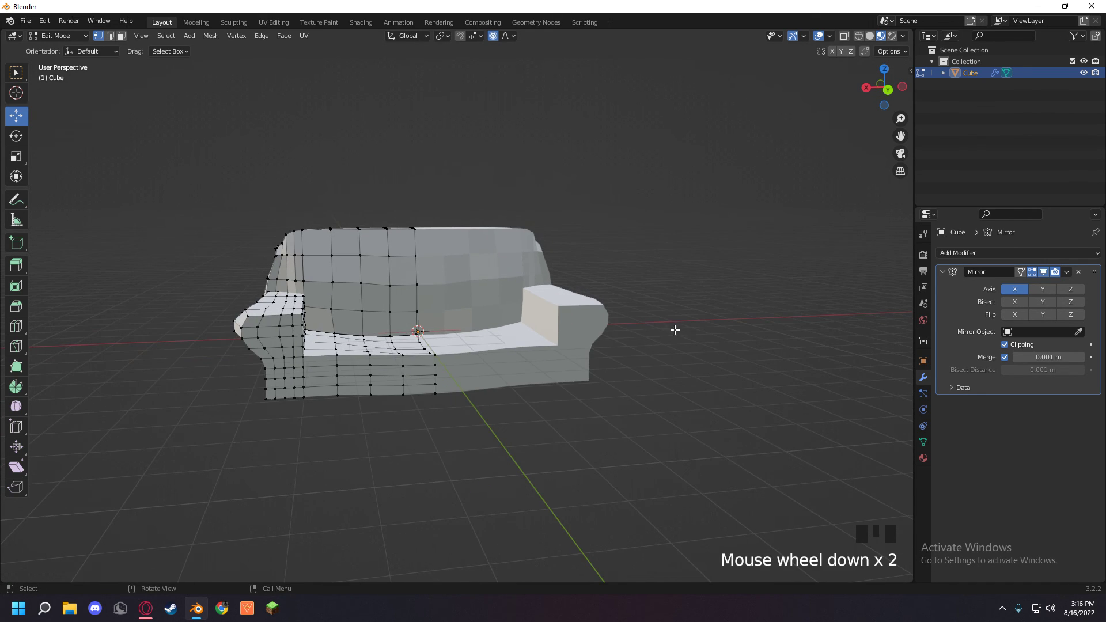
click(224, 472)
middle_drag(259, 425, 461, 403)
key(Tab)
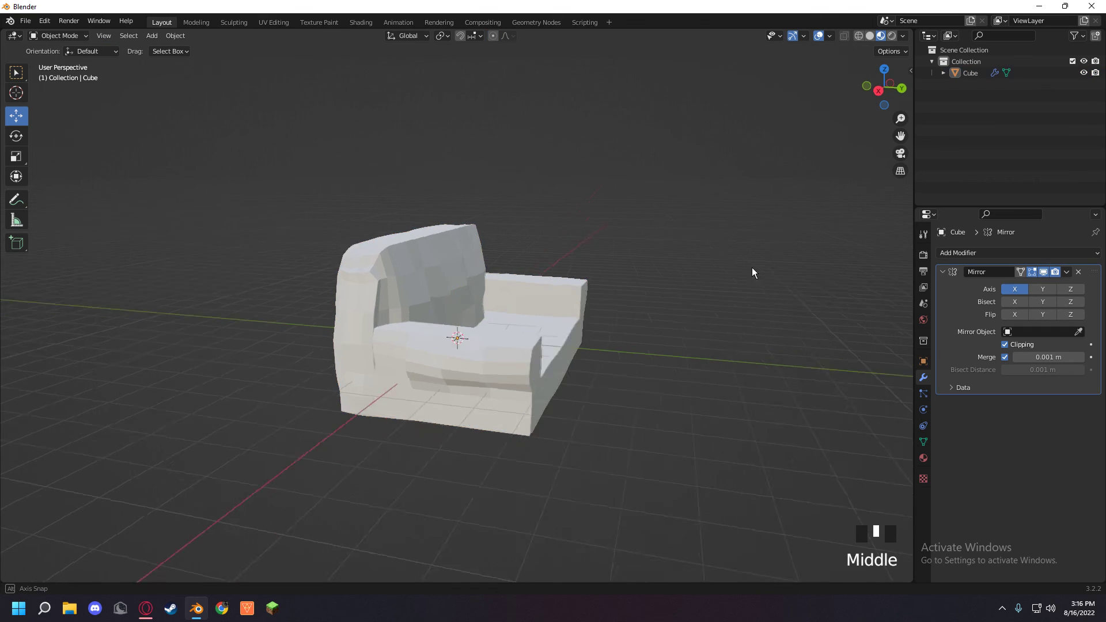
middle_drag(752, 268, 541, 303)
click(541, 303)
key(Delete)
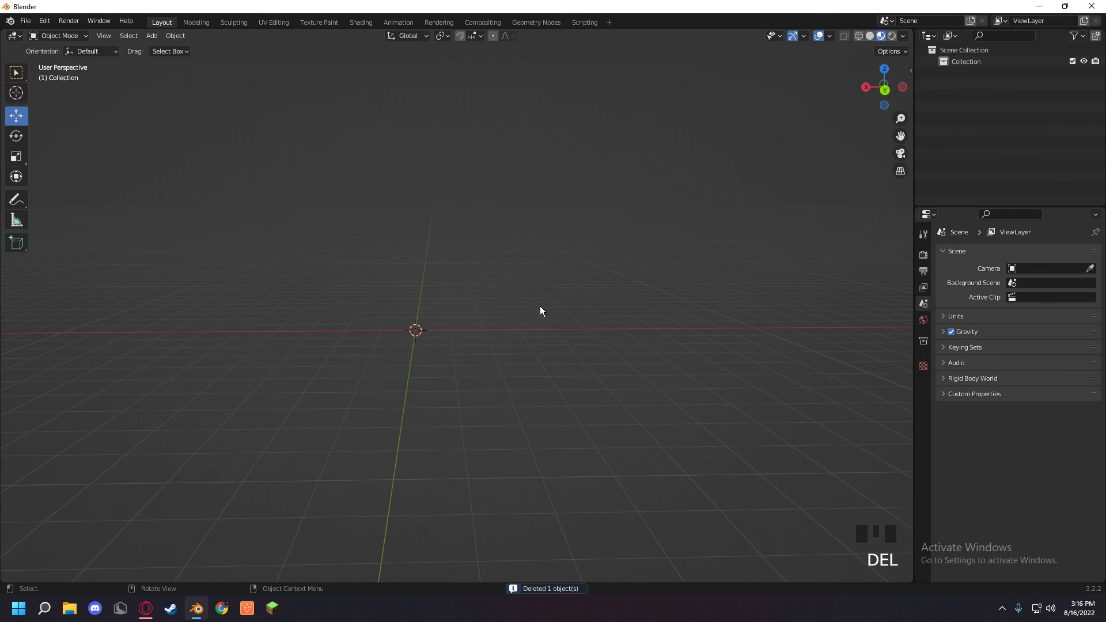